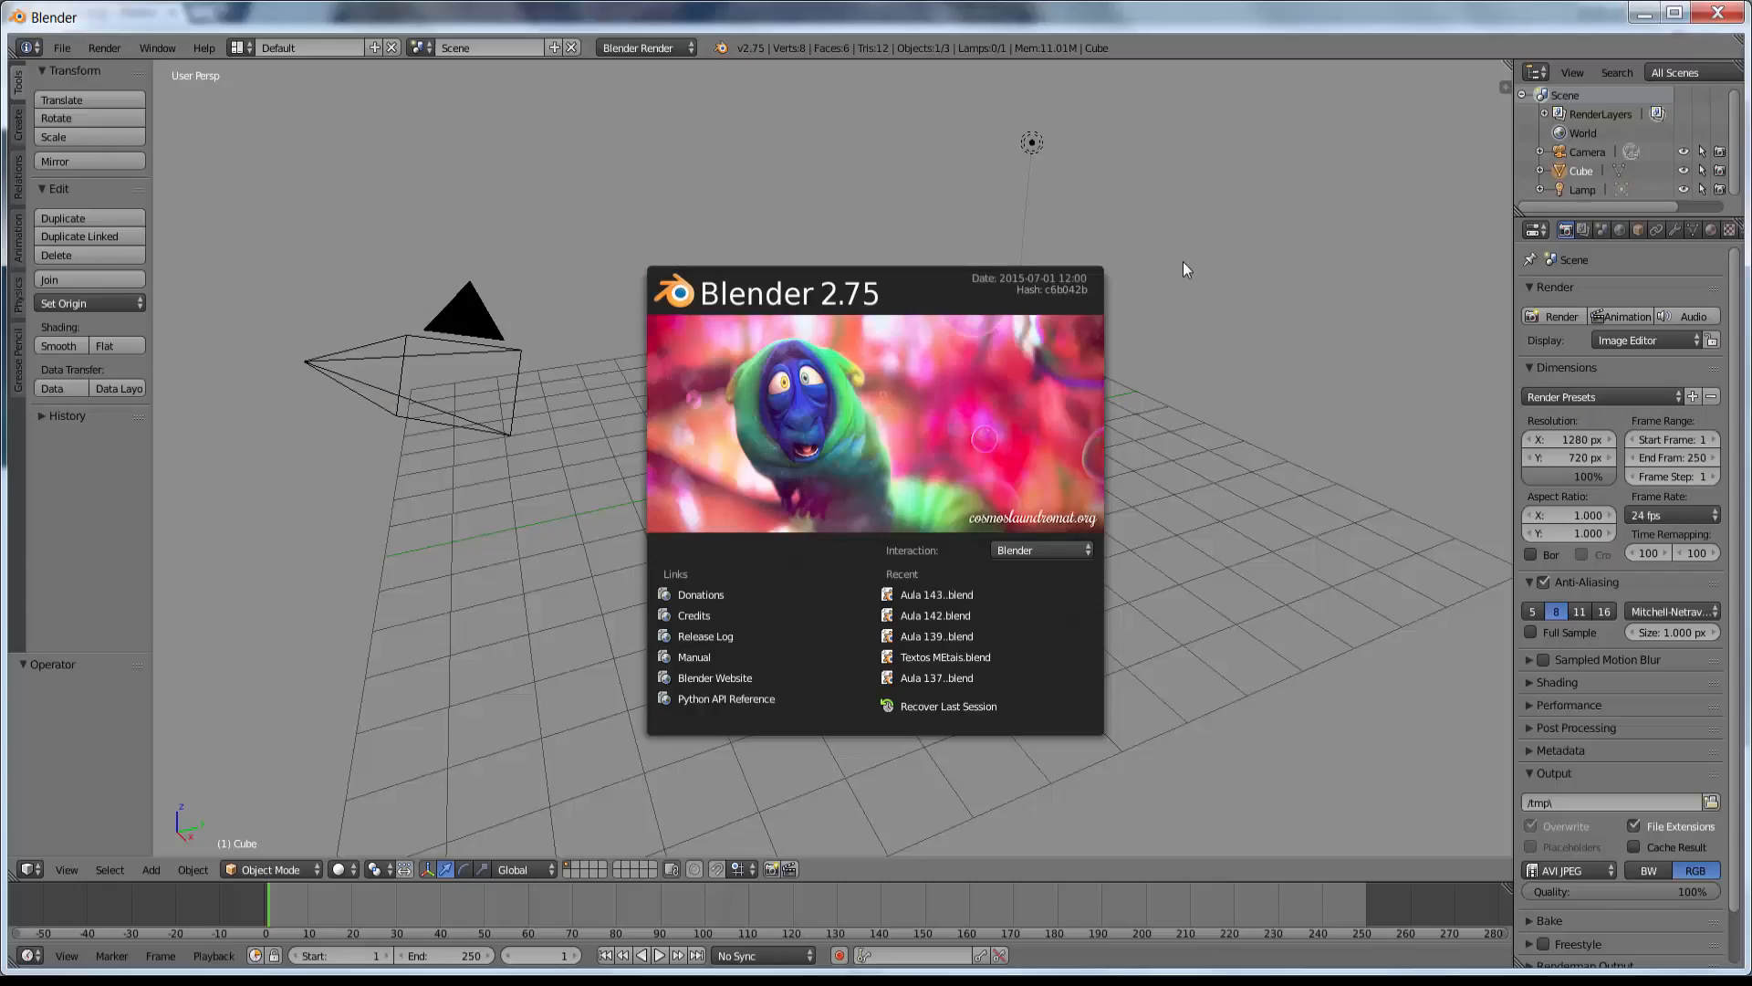
Dismiss the splash screen and delete the default cube from the scene.
click(1183, 261)
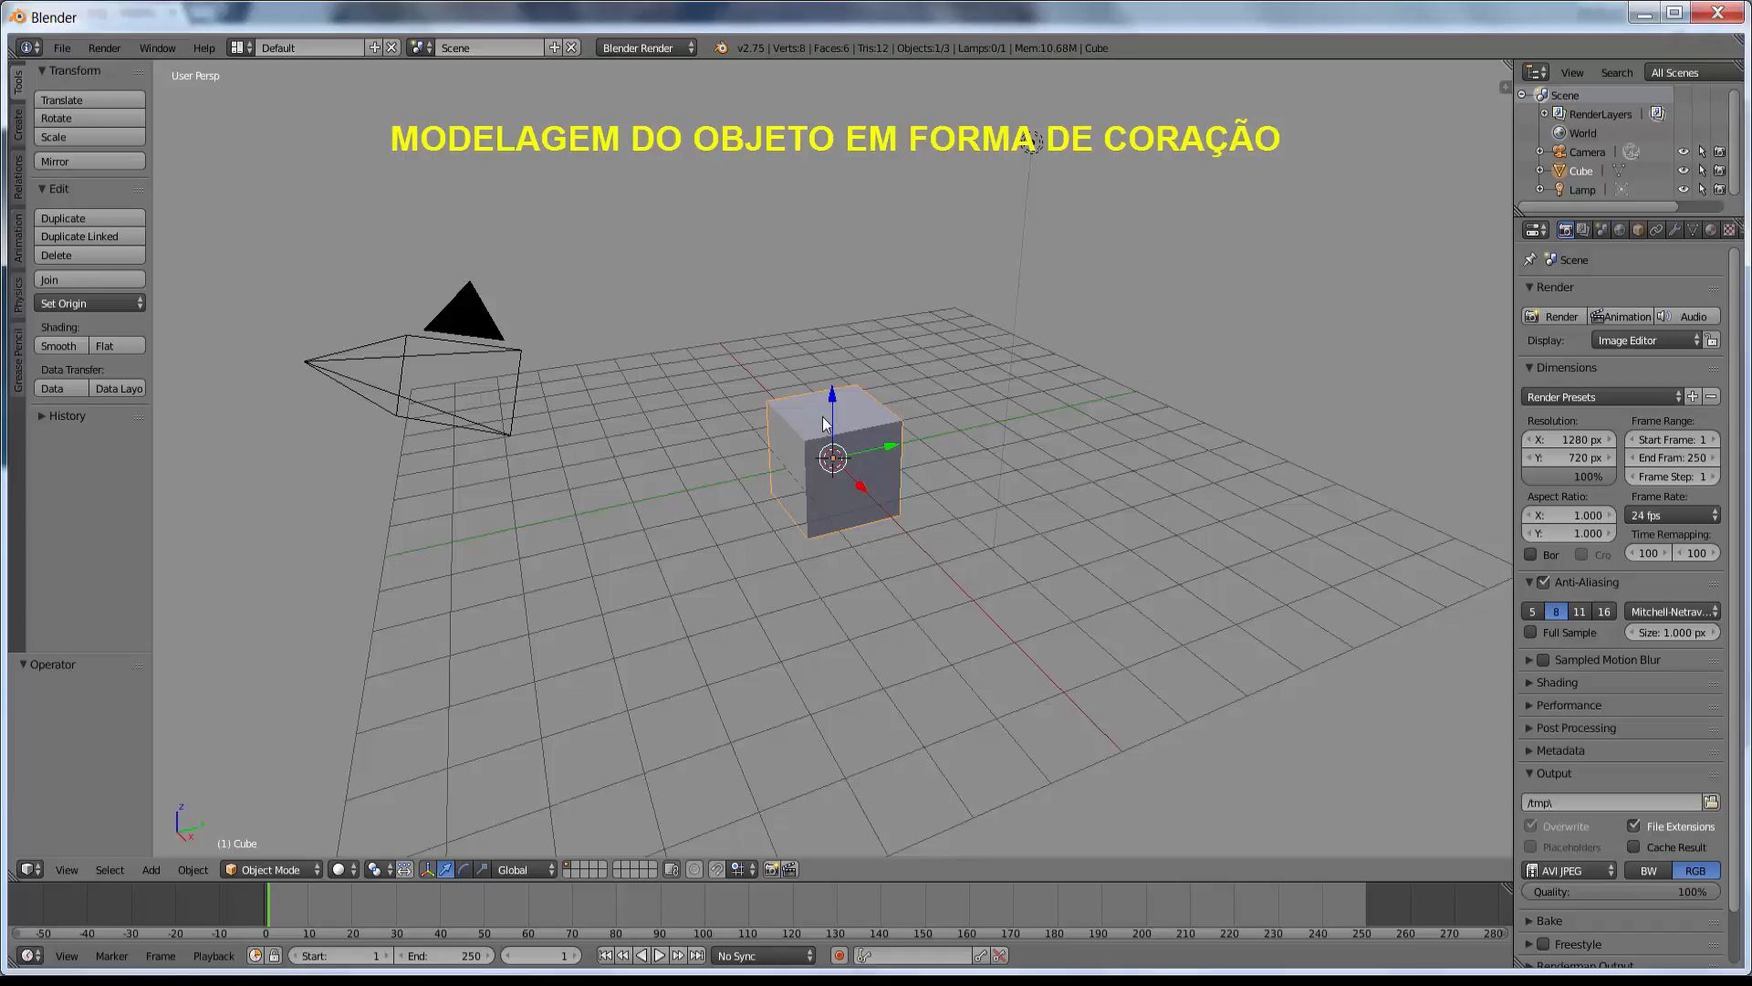
key(x)
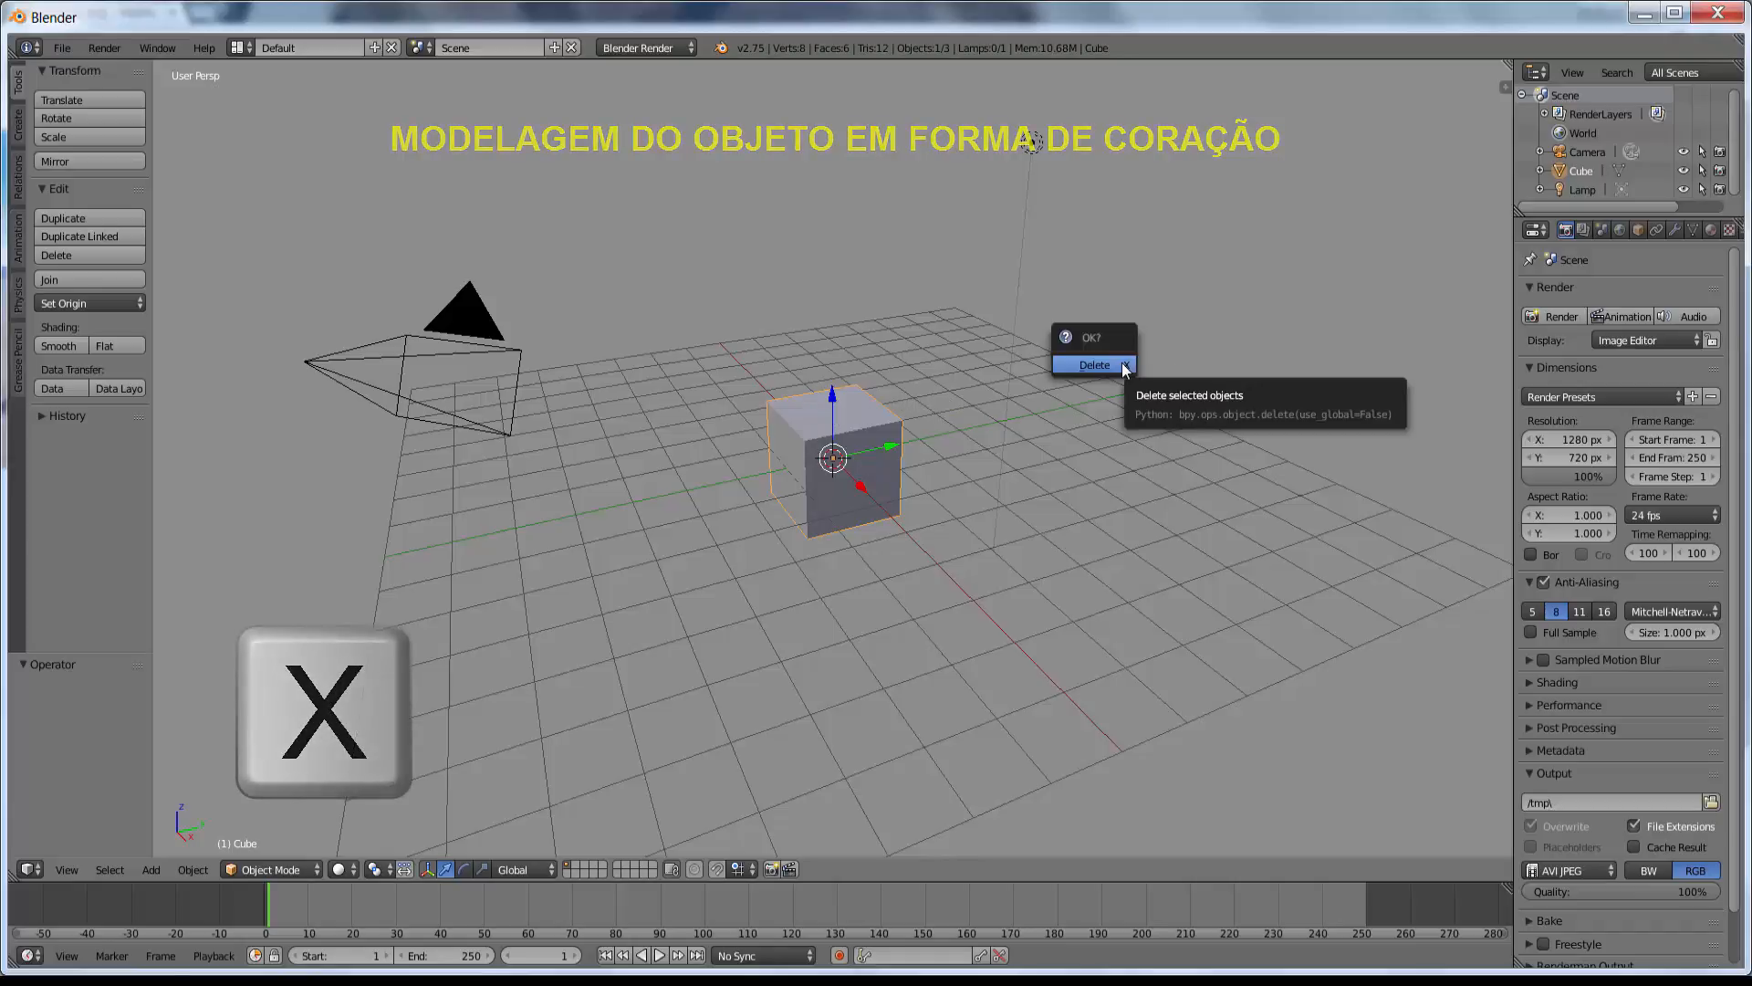
click(1122, 364)
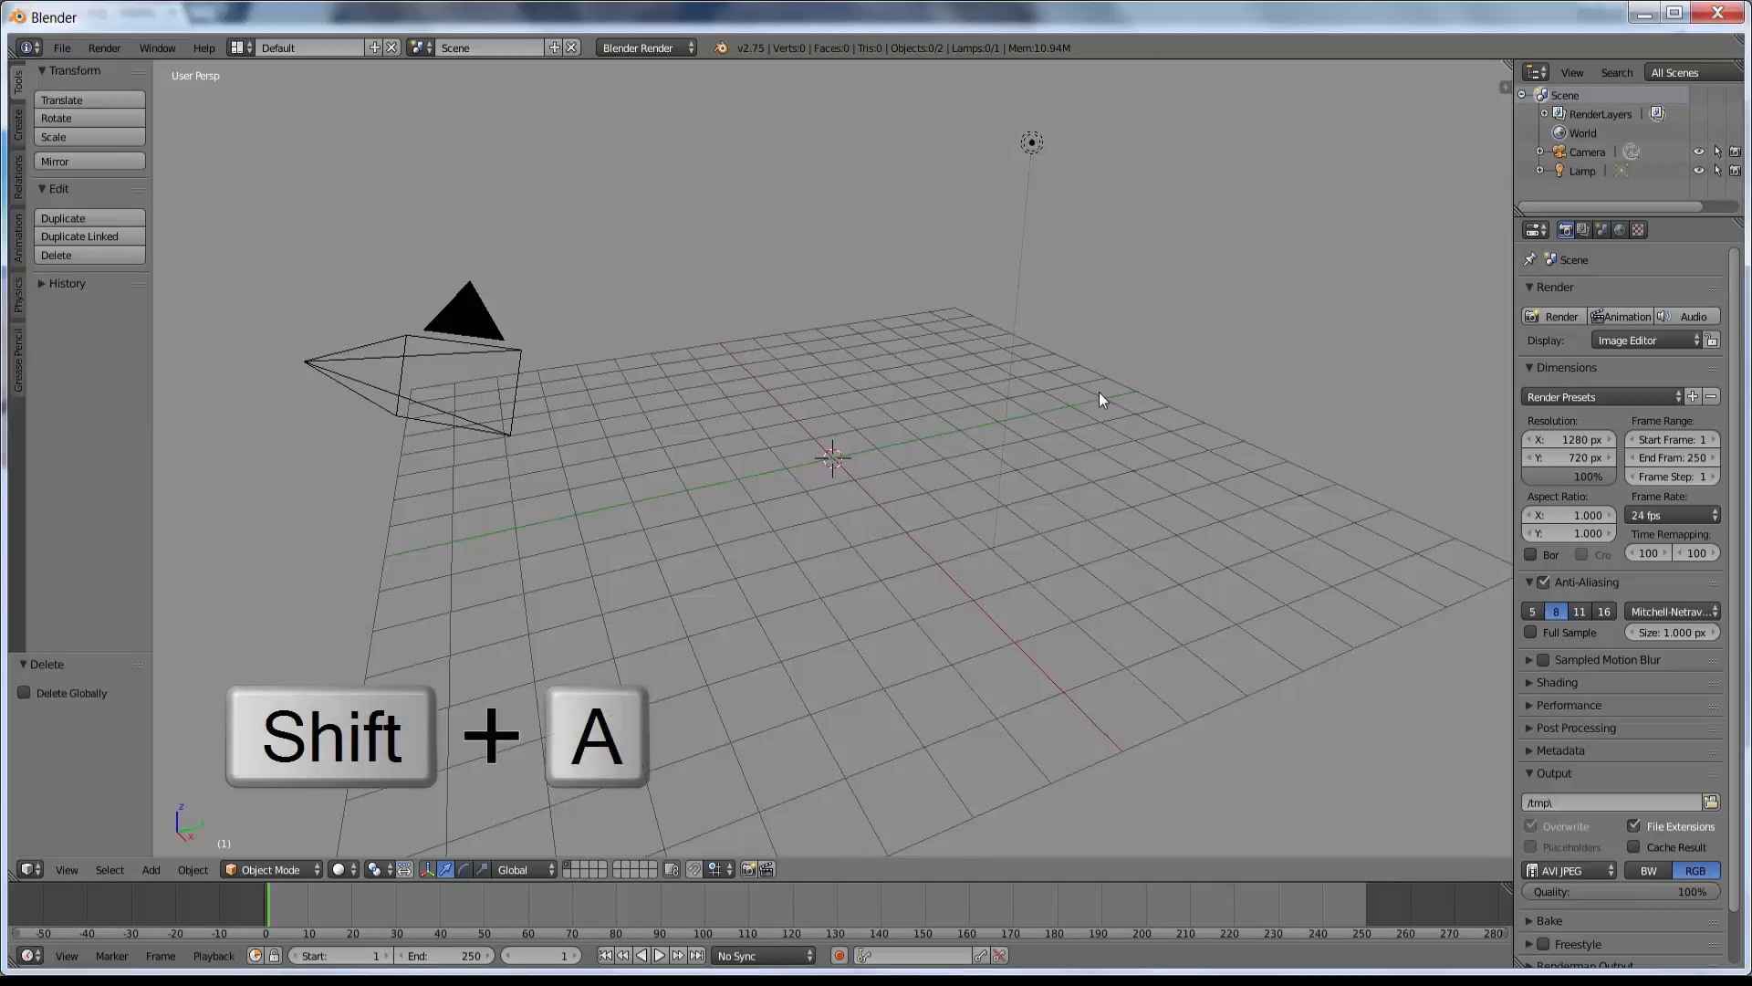
Add a plane mesh at the centre of the scene.
key(shift+a)
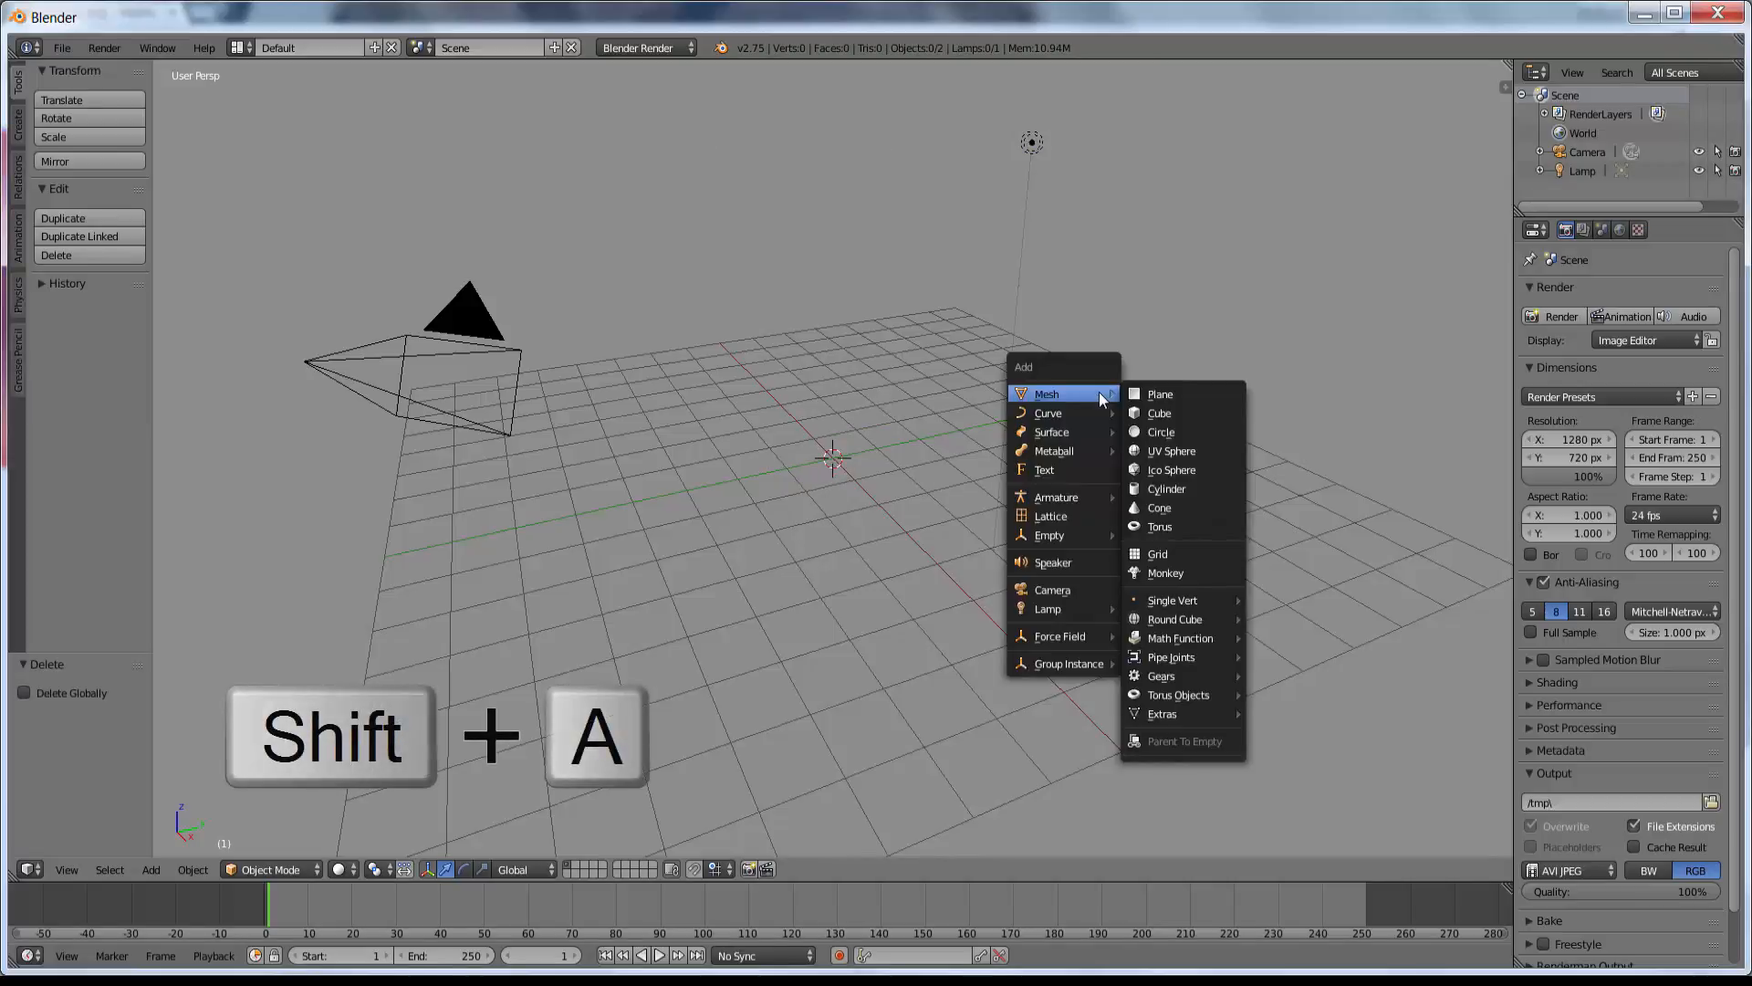
click(1161, 394)
scroll(987, 596, up, 3)
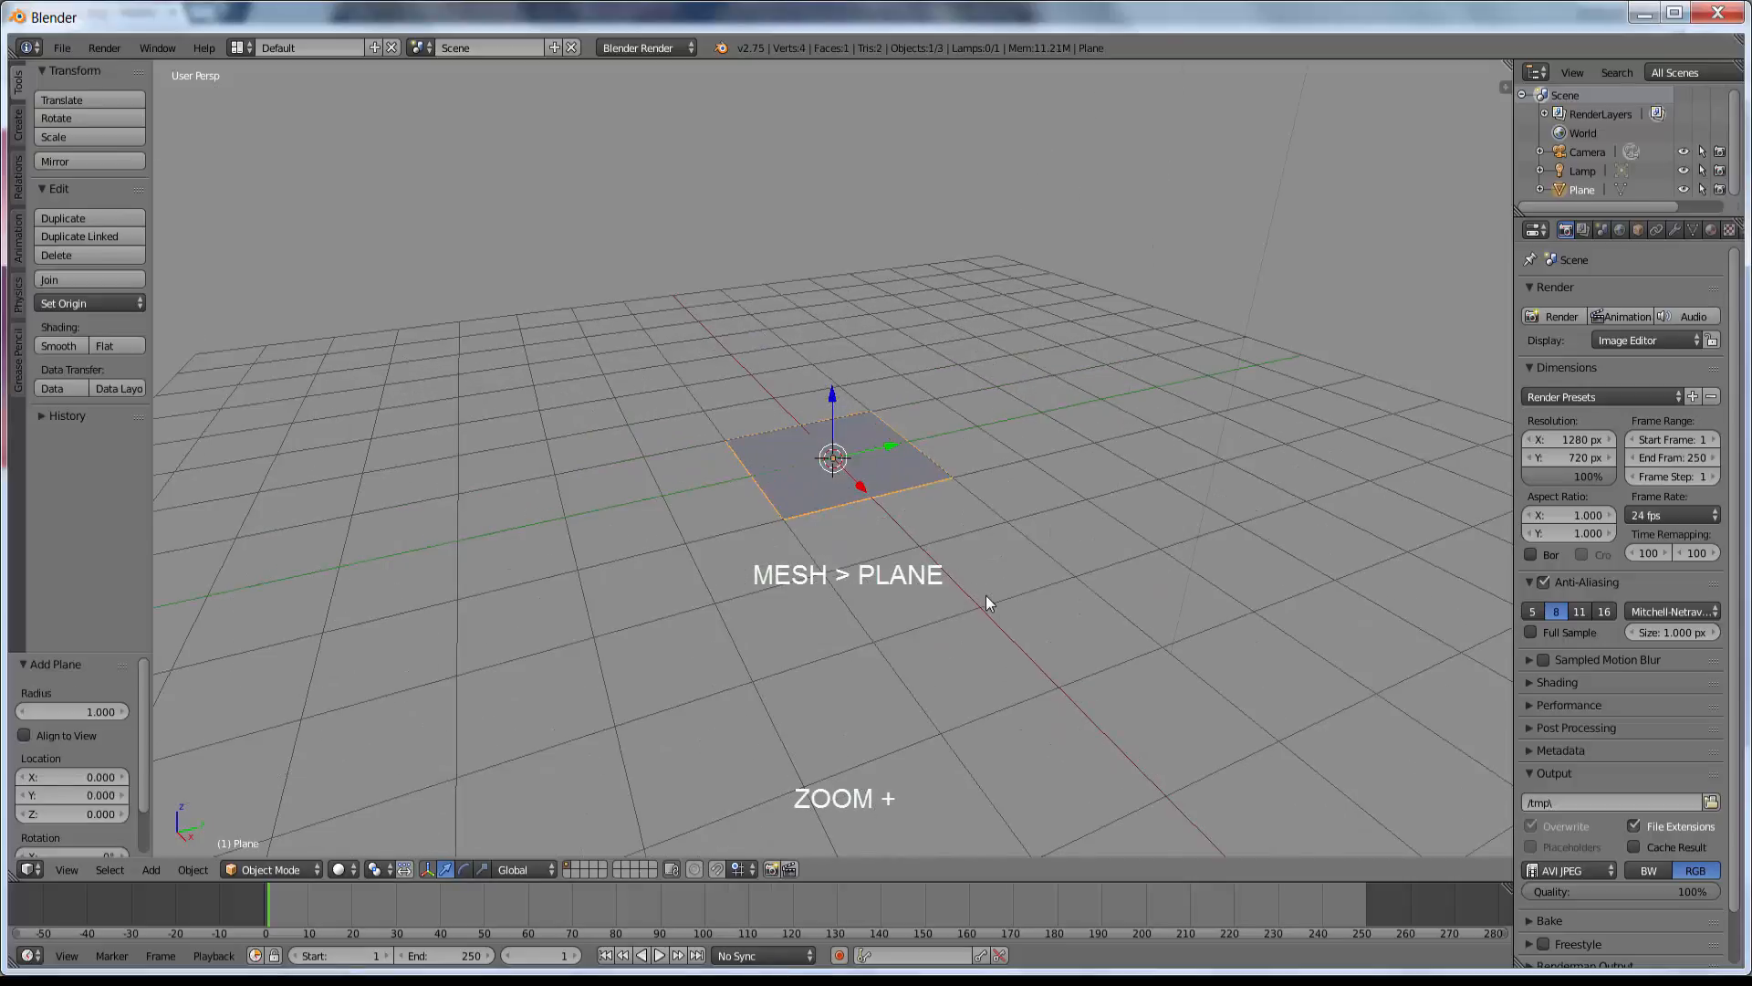
scroll(1119, 676, up, 2)
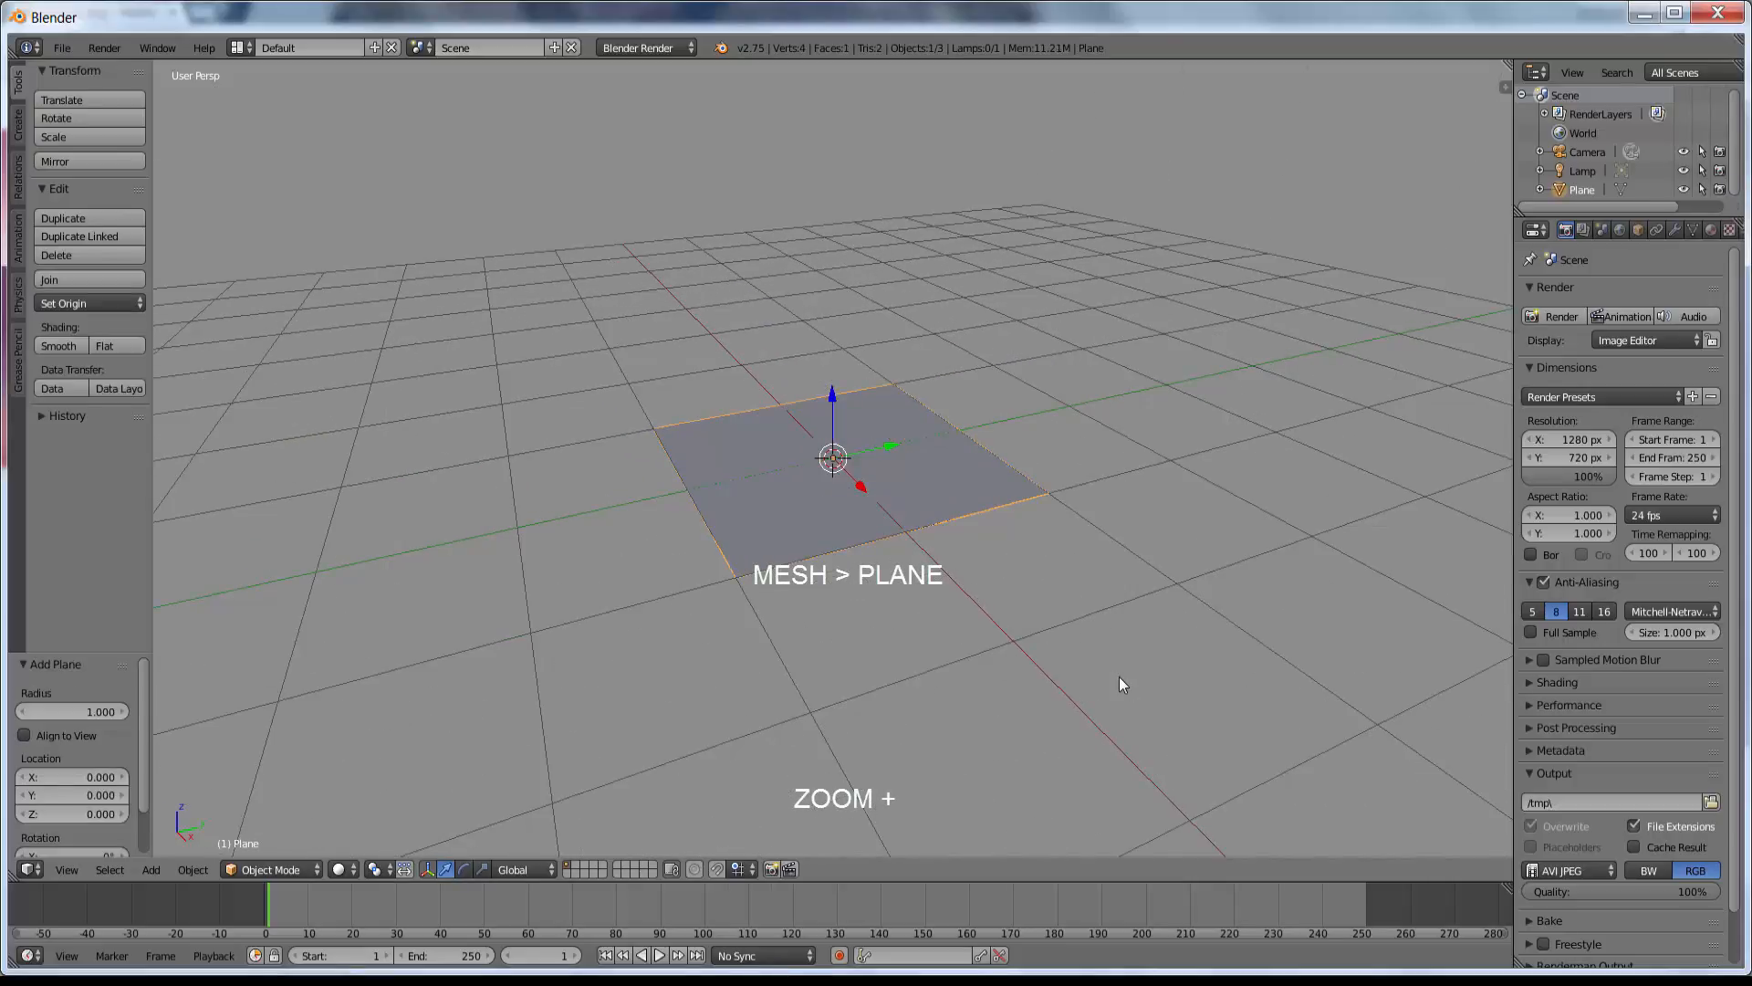
scroll(1119, 677, up, 1)
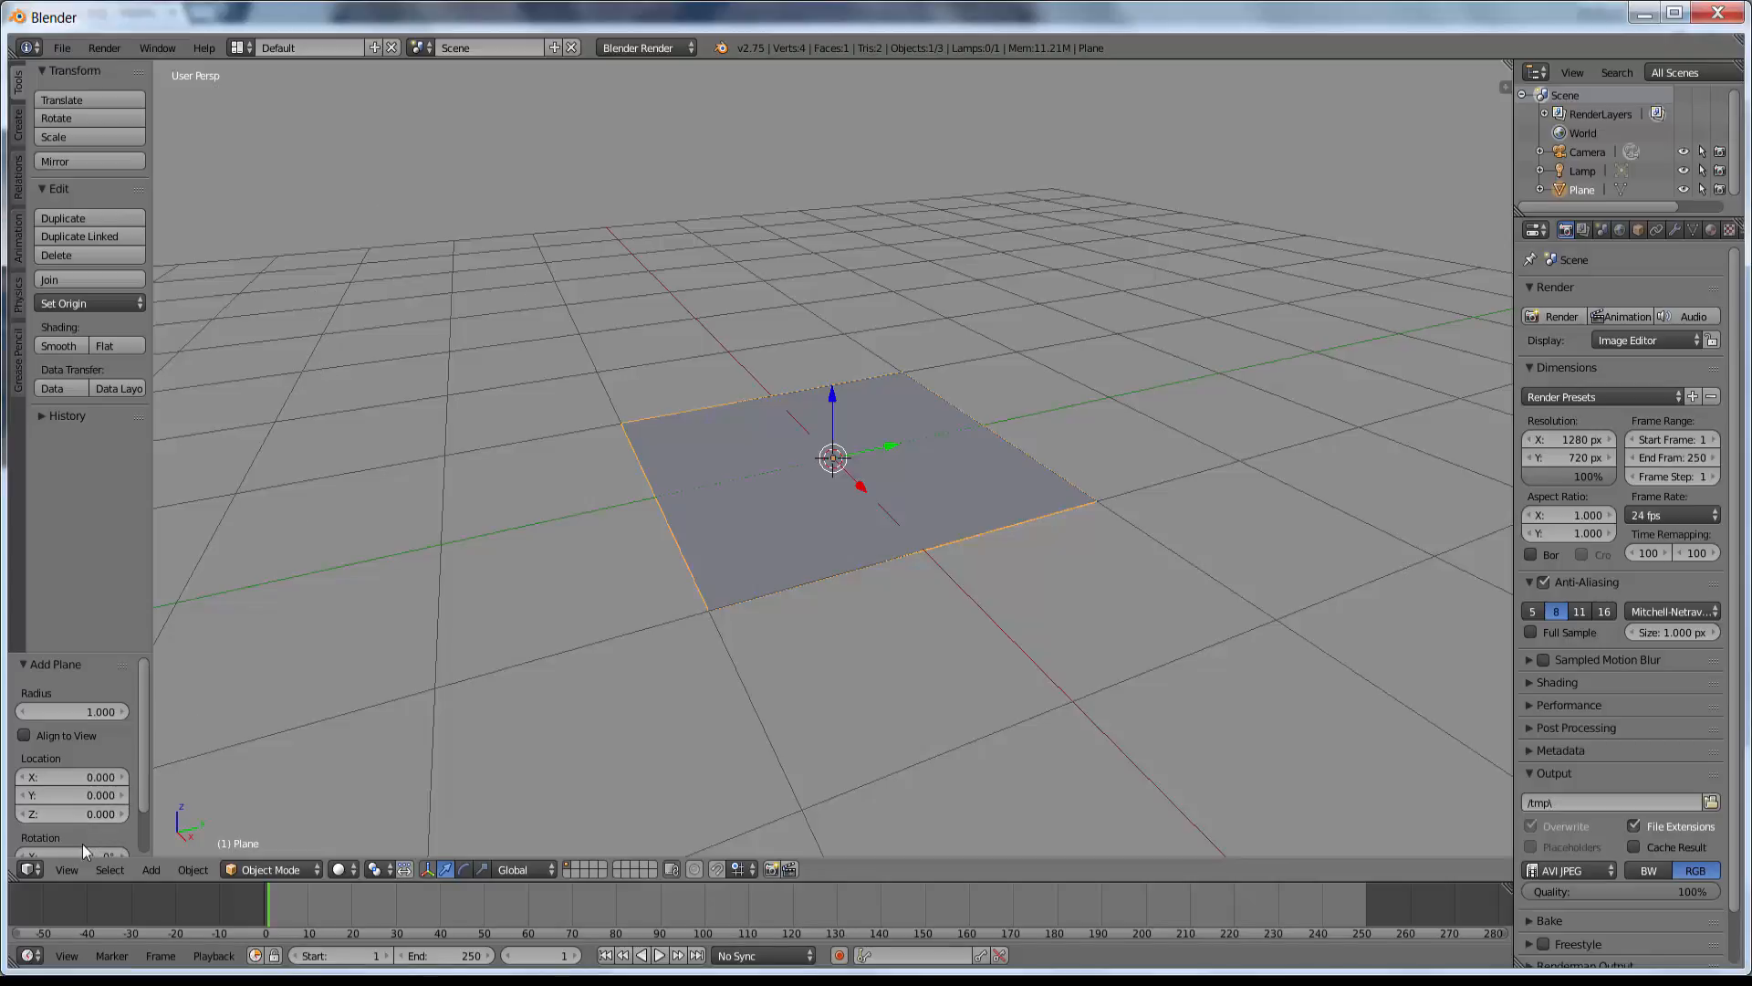
Switch the 3D viewport to the top view, keeping the plane framed.
click(67, 868)
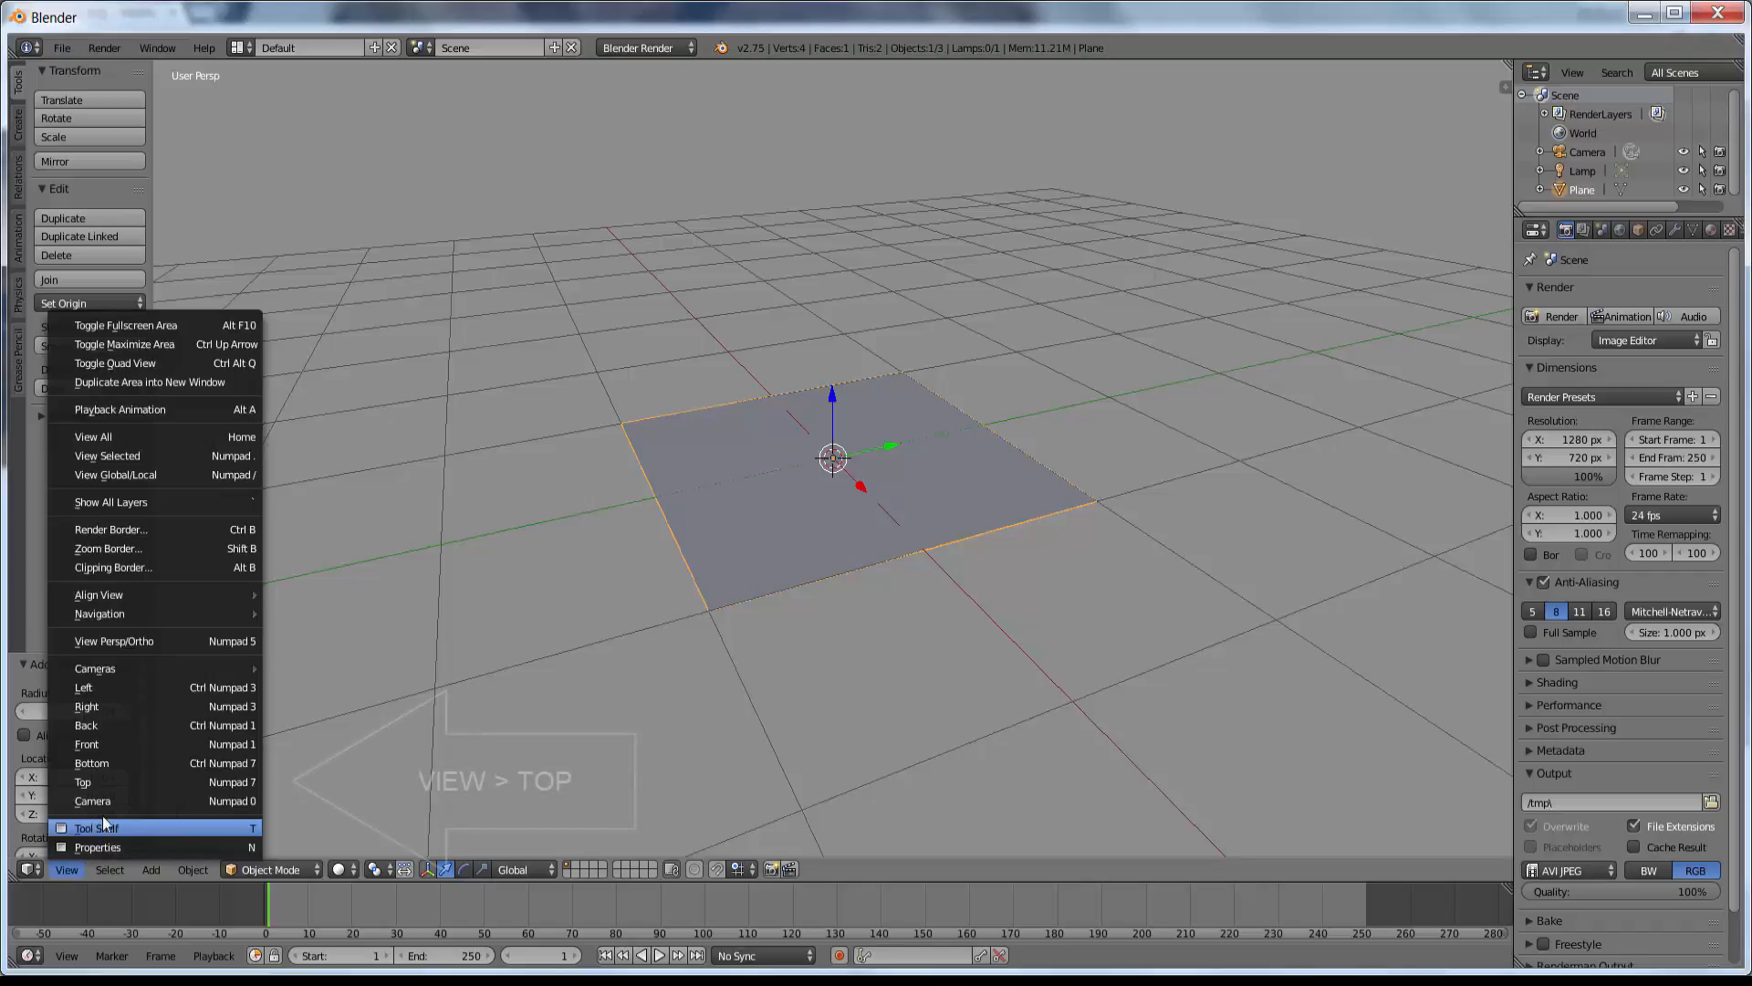
click(146, 780)
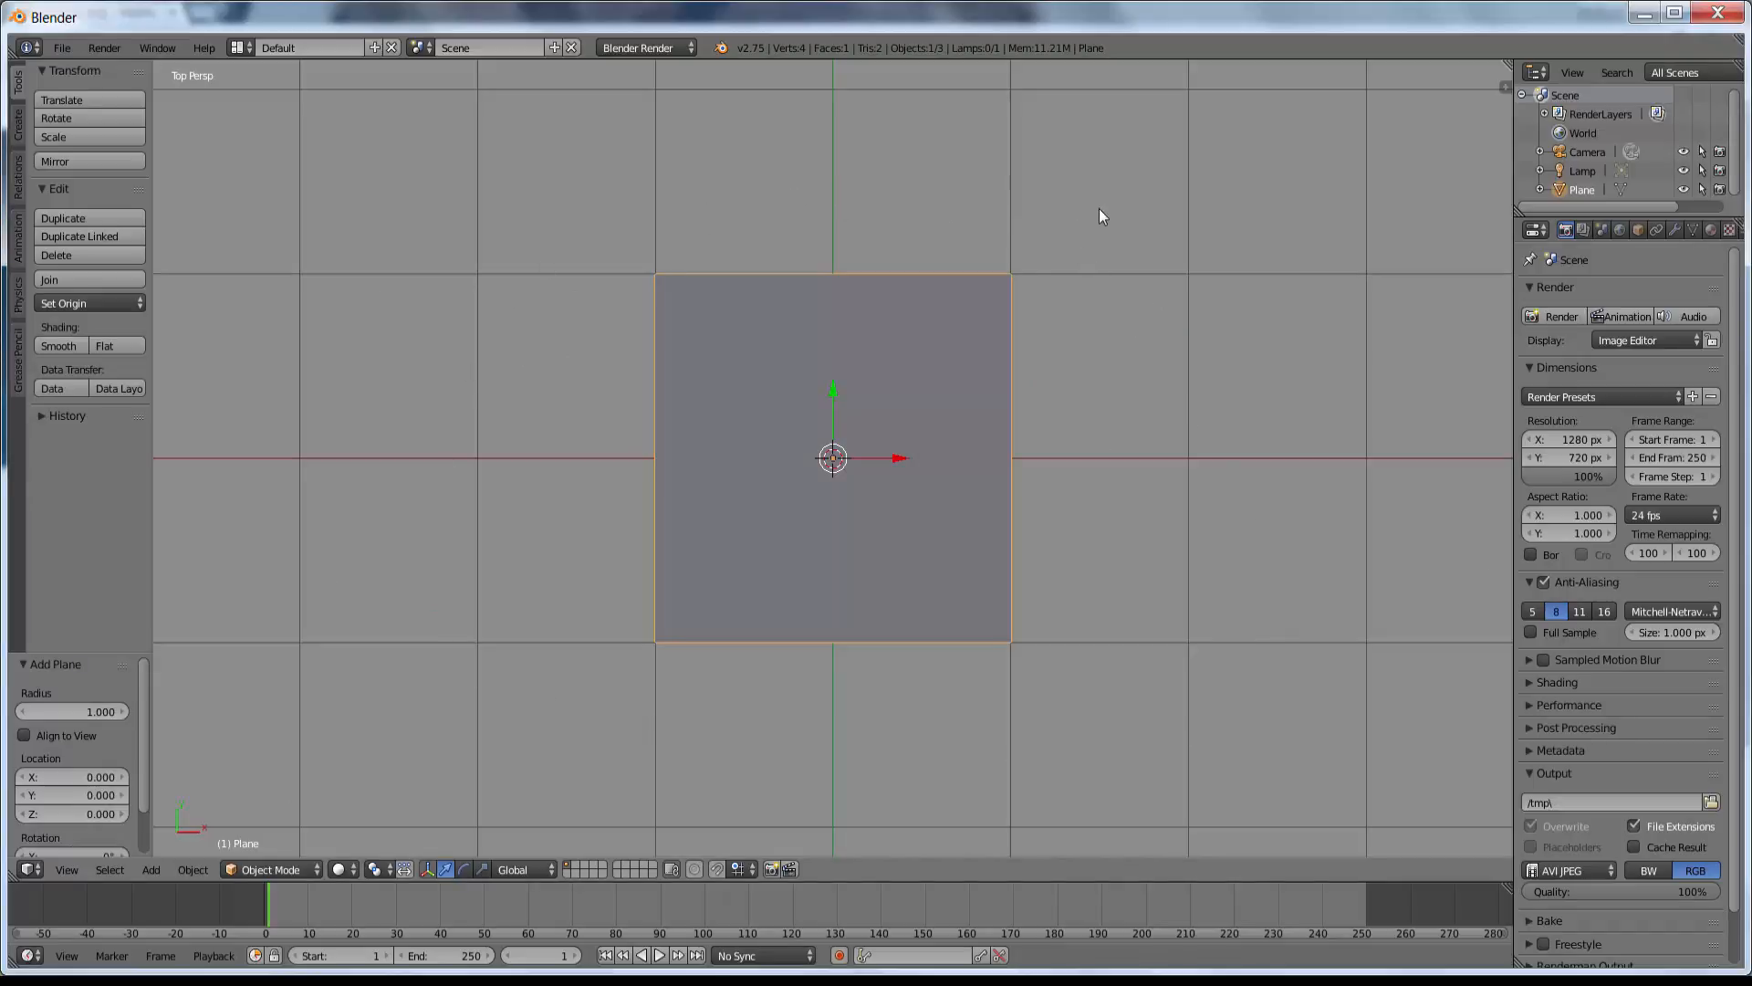
scroll(1076, 387, down, 10)
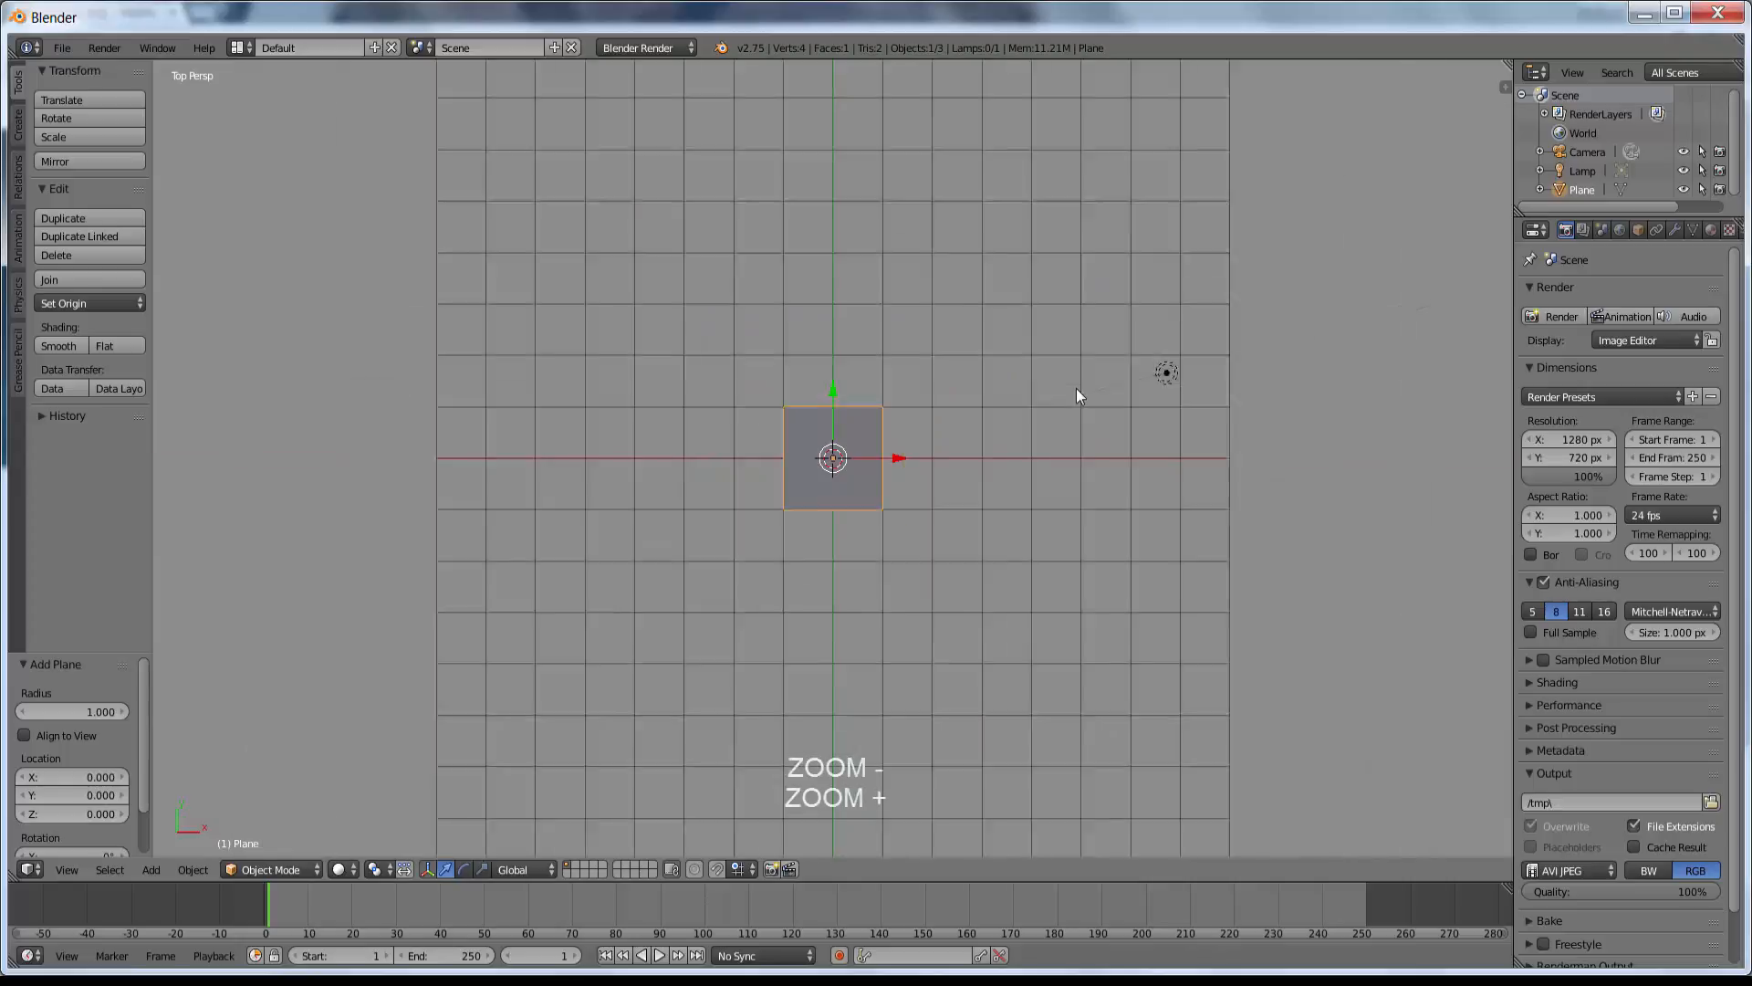
scroll(1076, 387, up, 7)
scroll(1076, 387, down, 7)
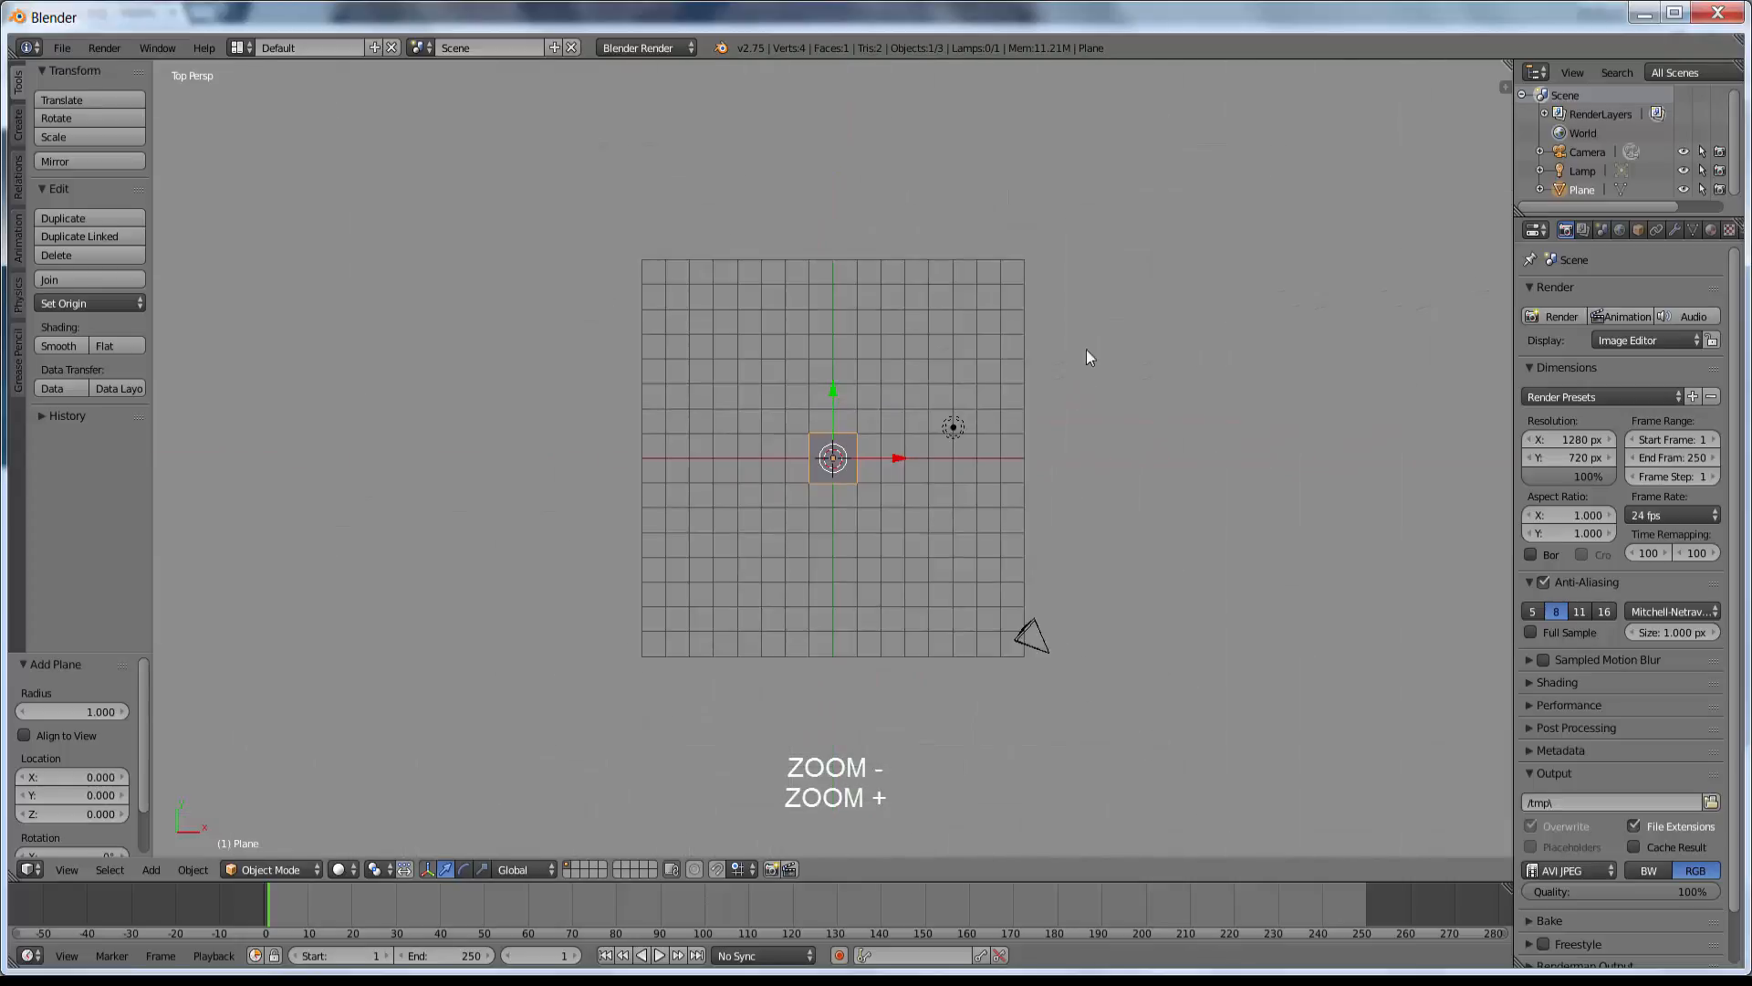
scroll(988, 450, up, 8)
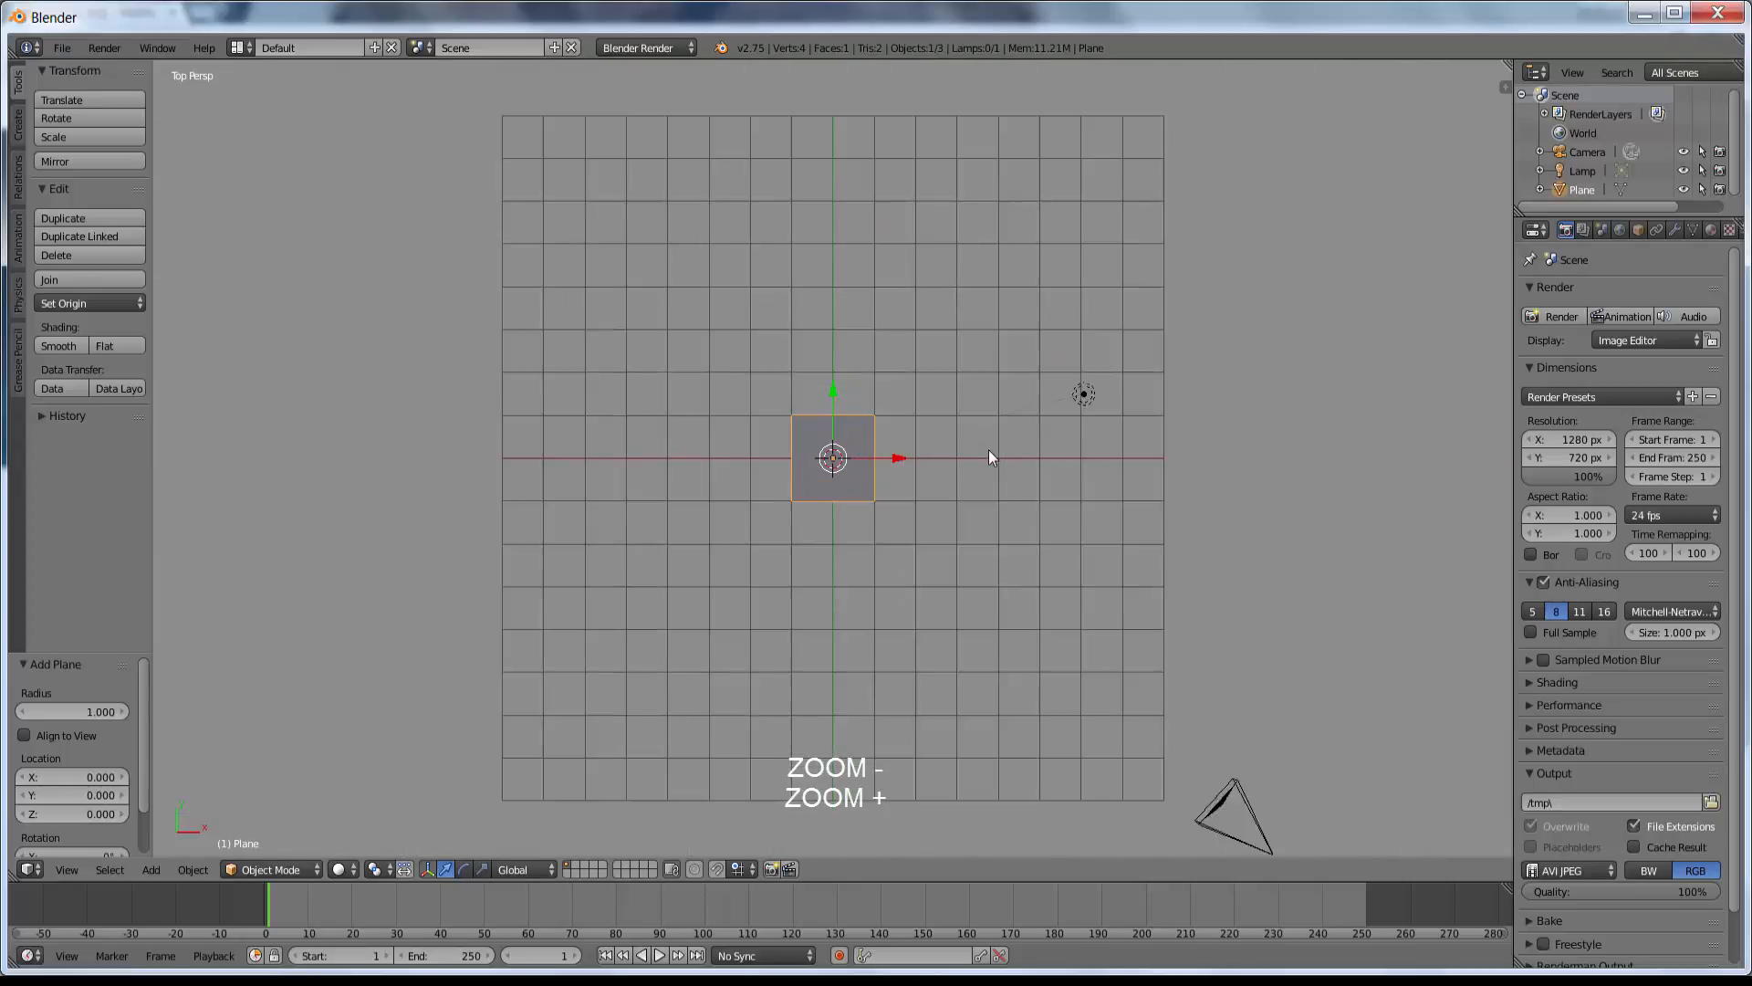
scroll(988, 449, up, 2)
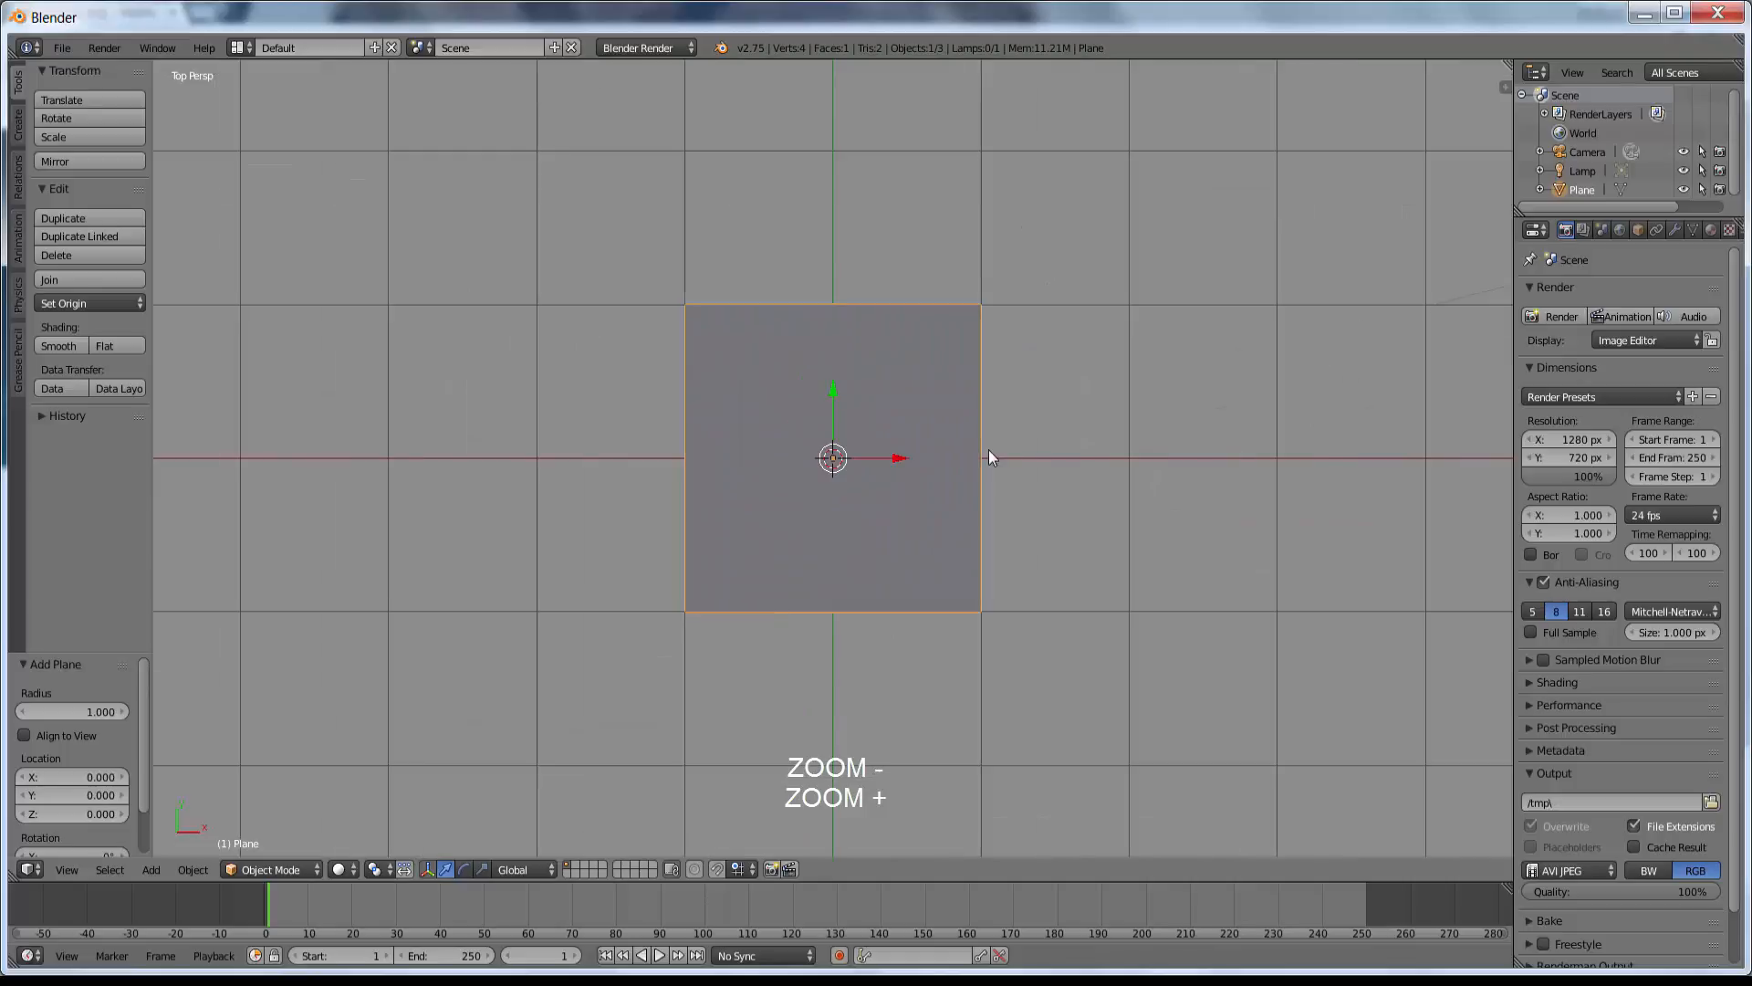
scroll(989, 449, down, 2)
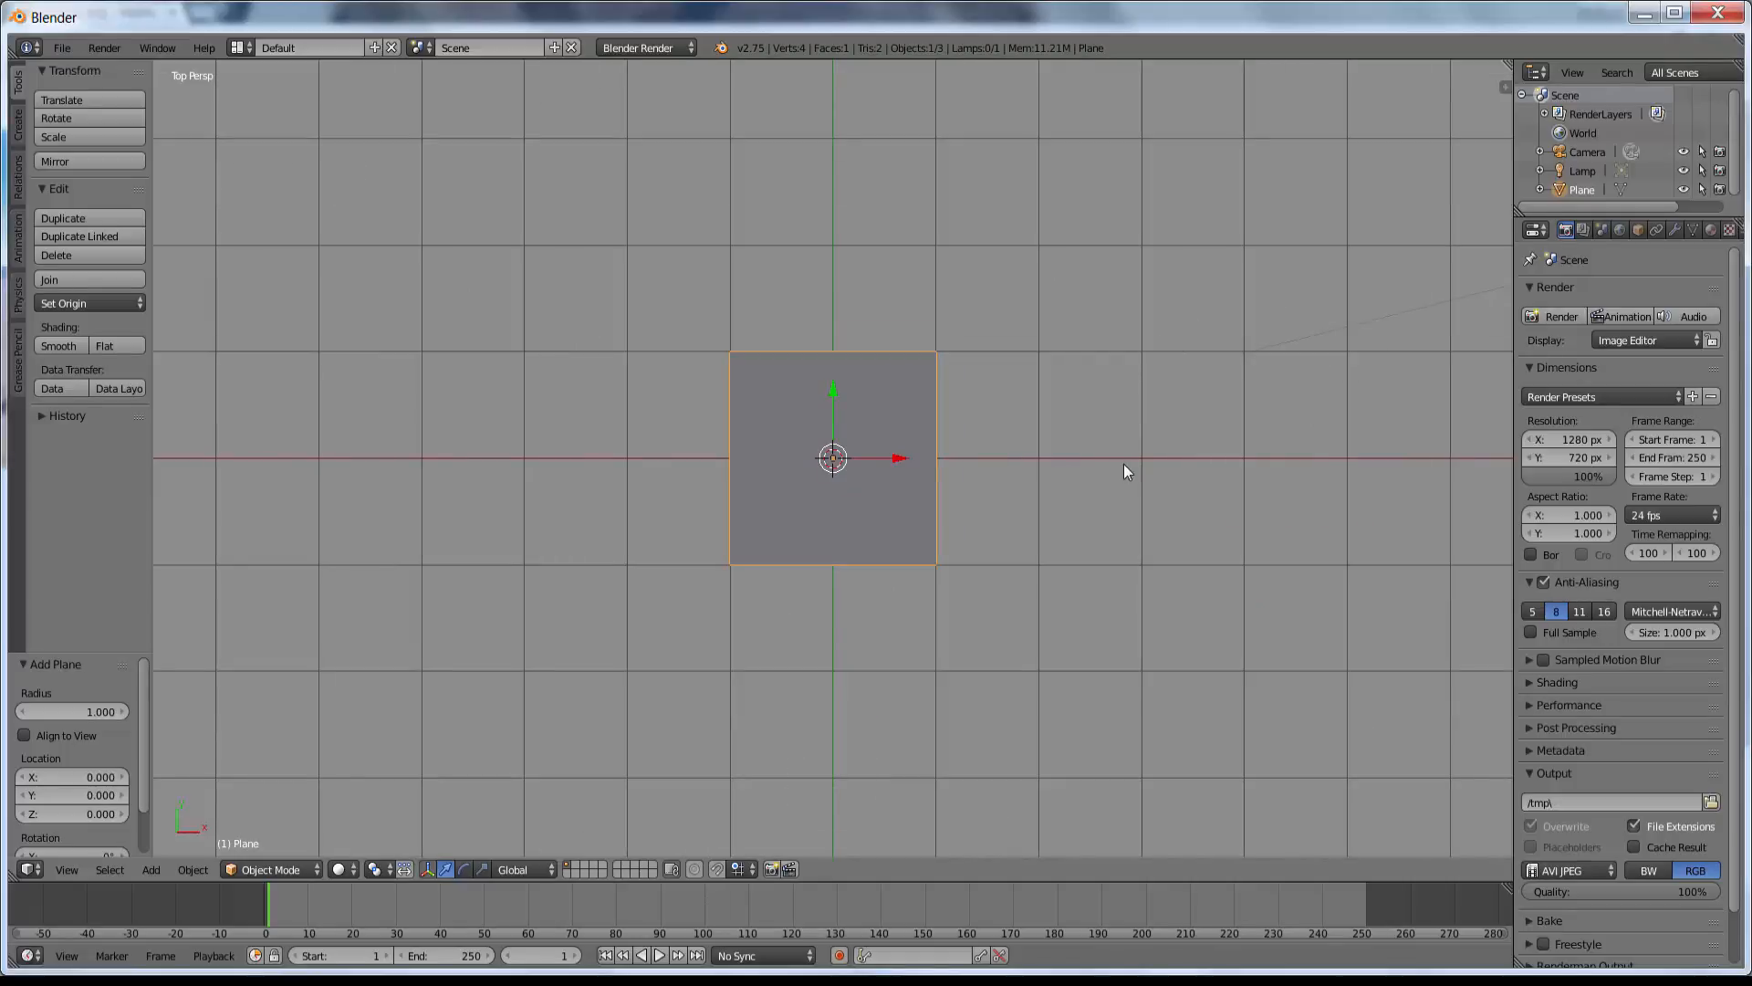
Show the viewport's properties and turn off the Grid Floor in the display settings.
key(n)
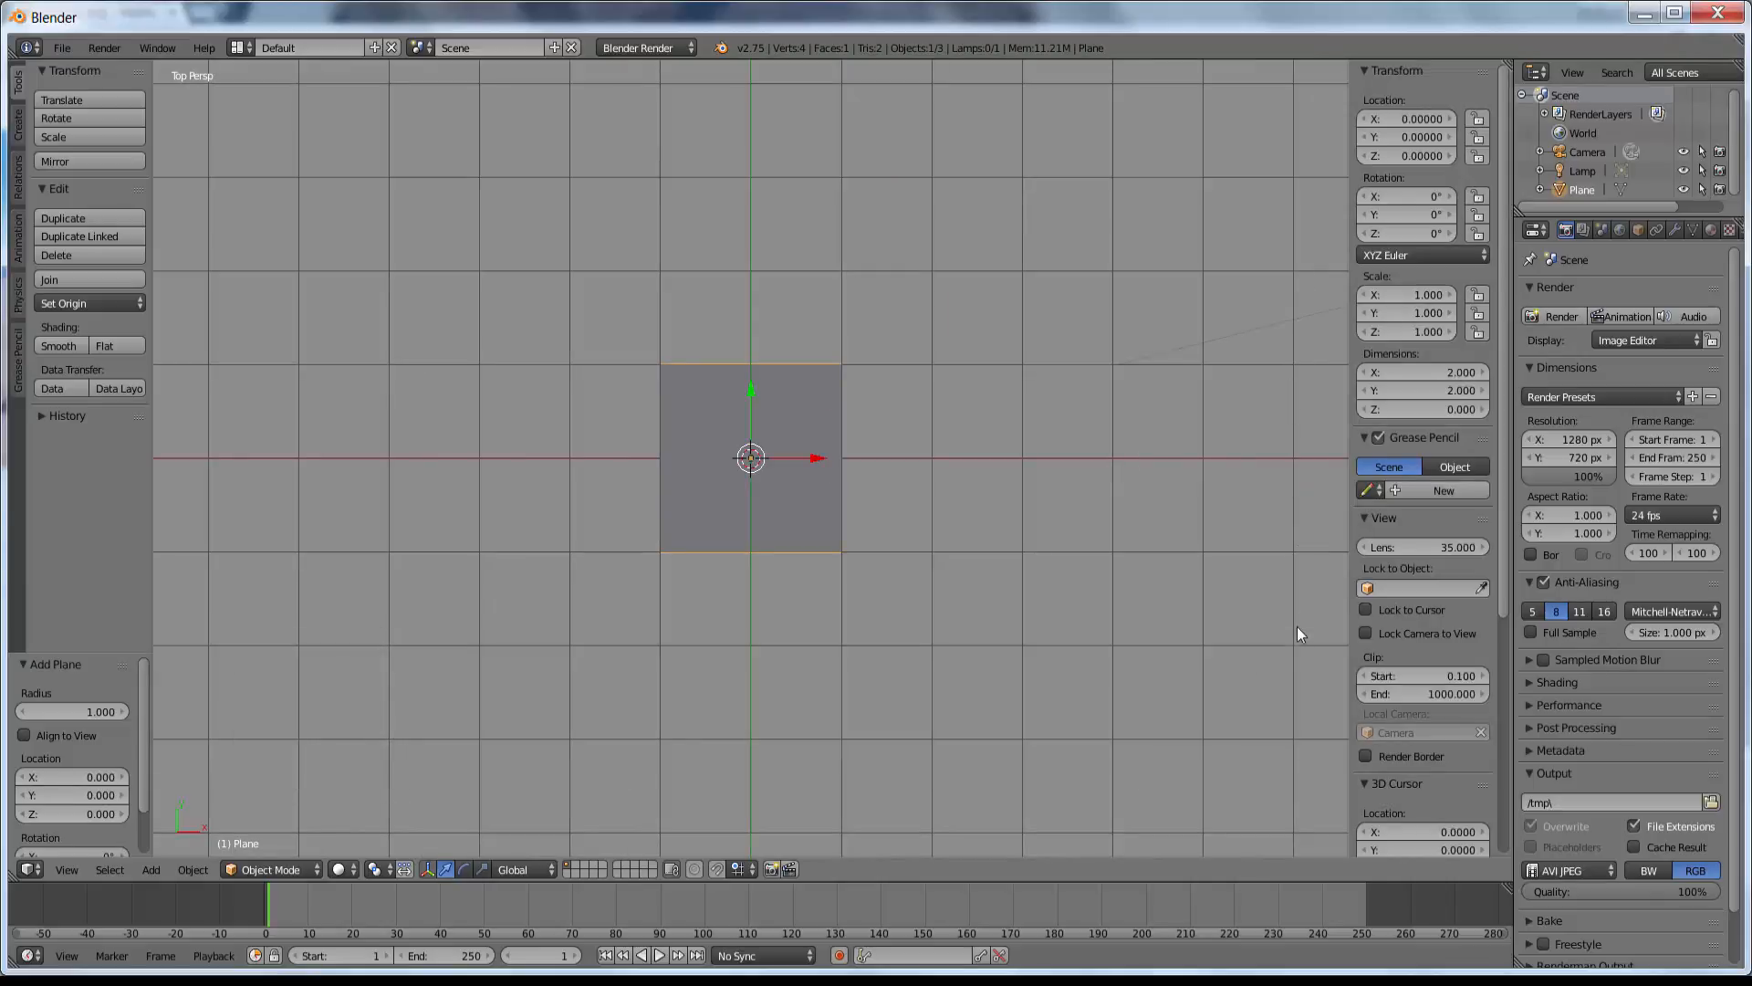
scroll(1404, 671, down, 5)
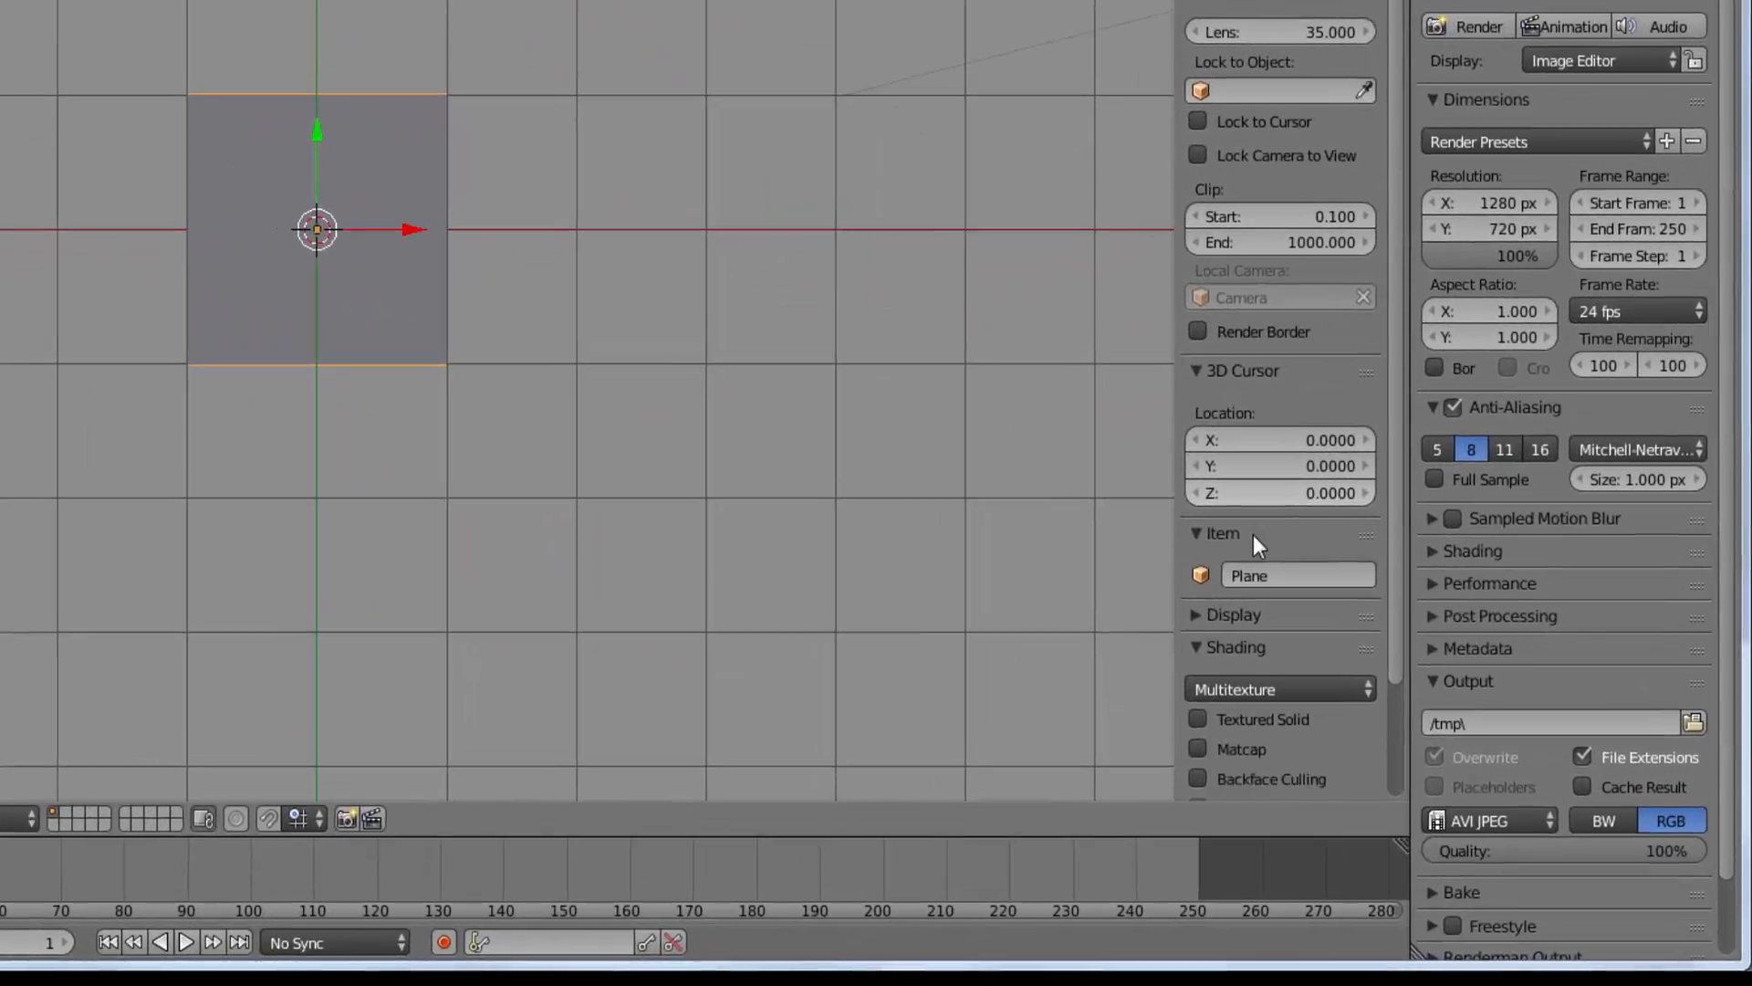
scroll(1252, 540, down, 3)
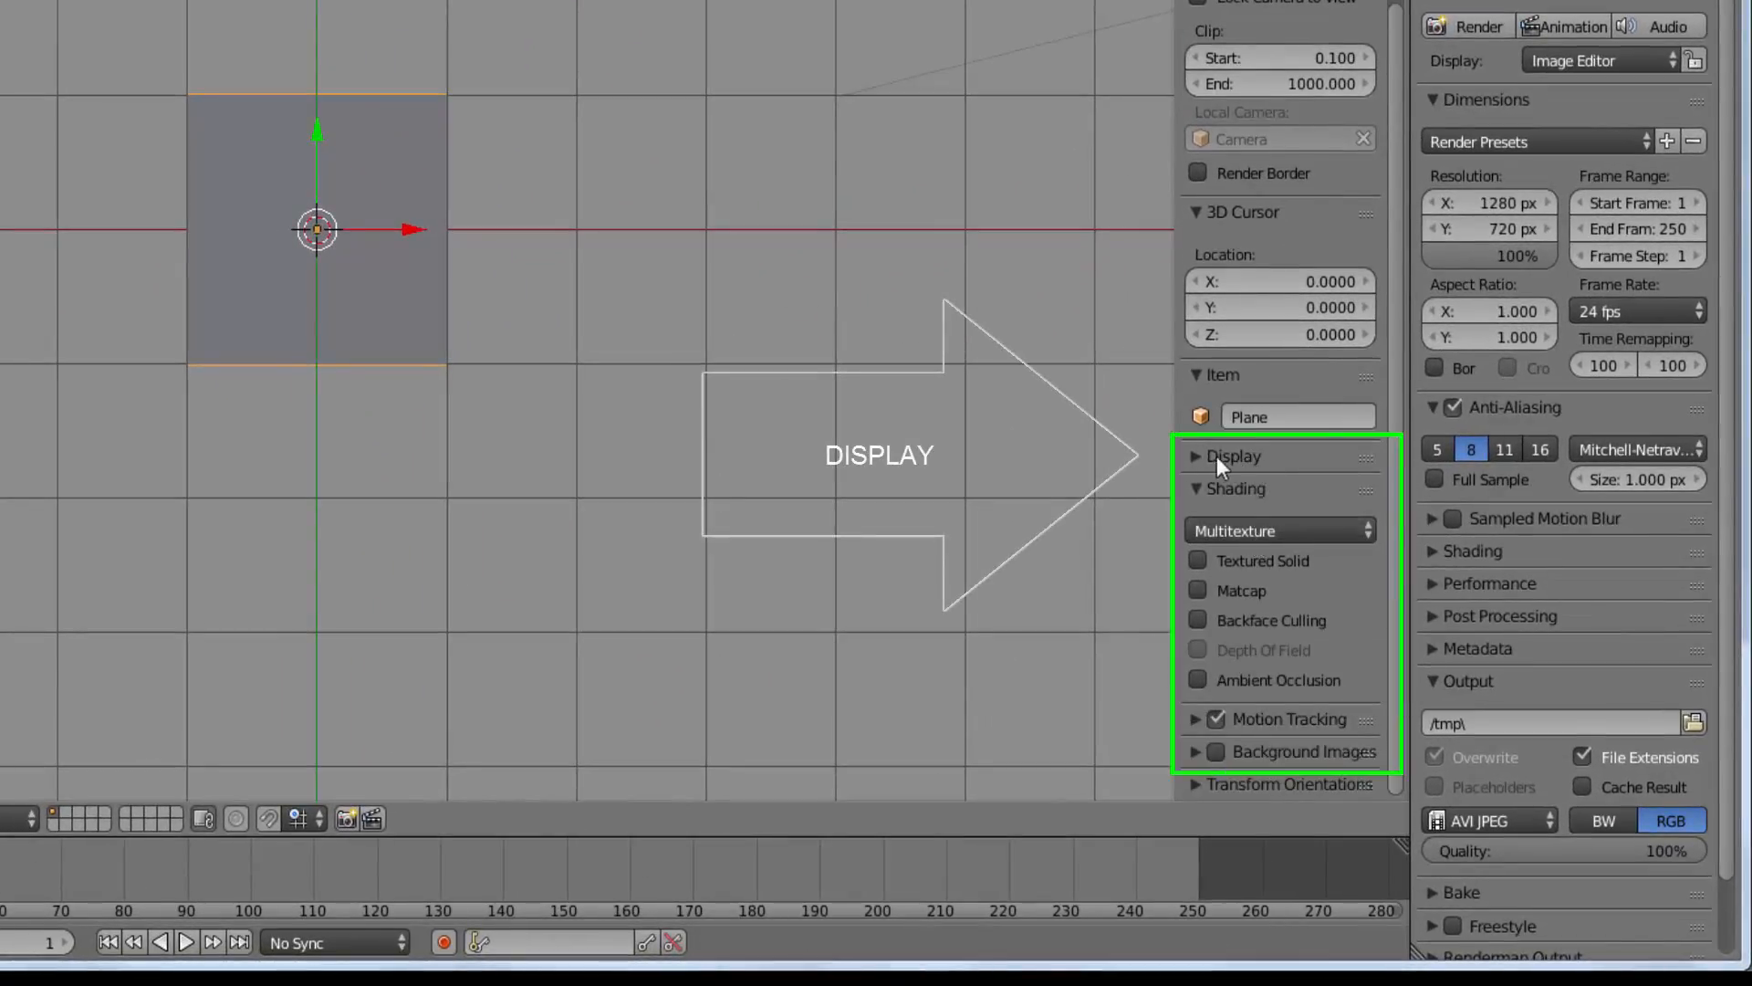
click(1192, 455)
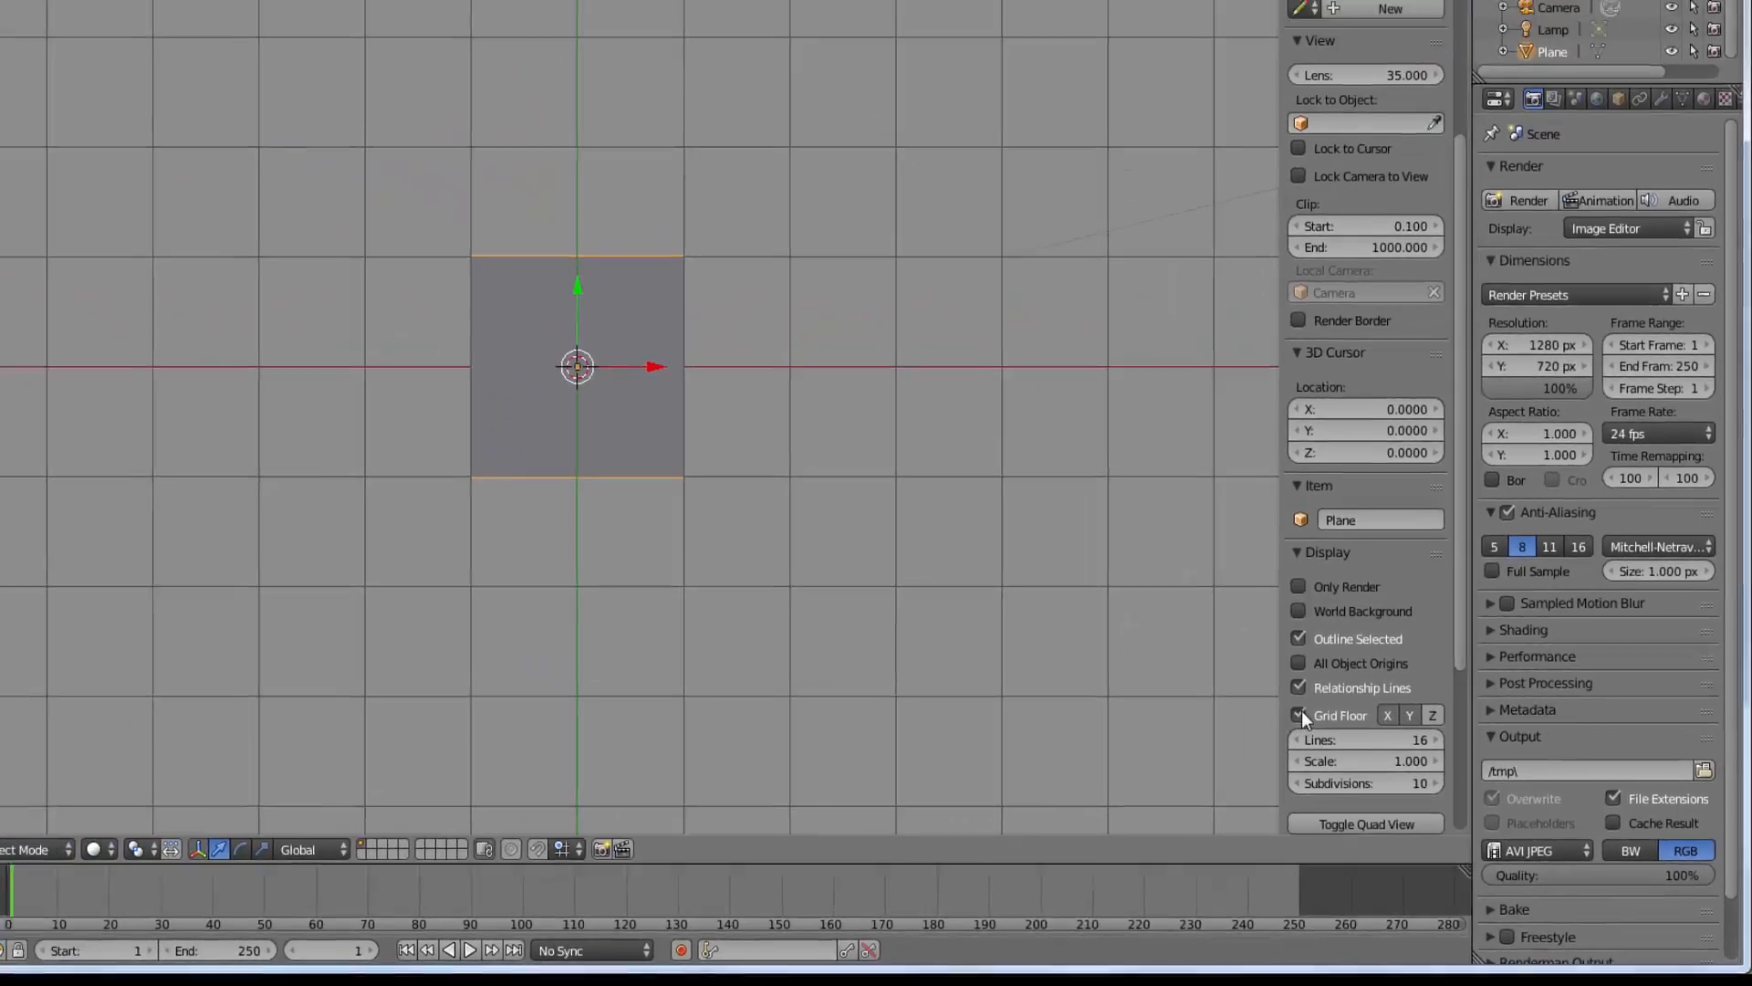
click(1232, 659)
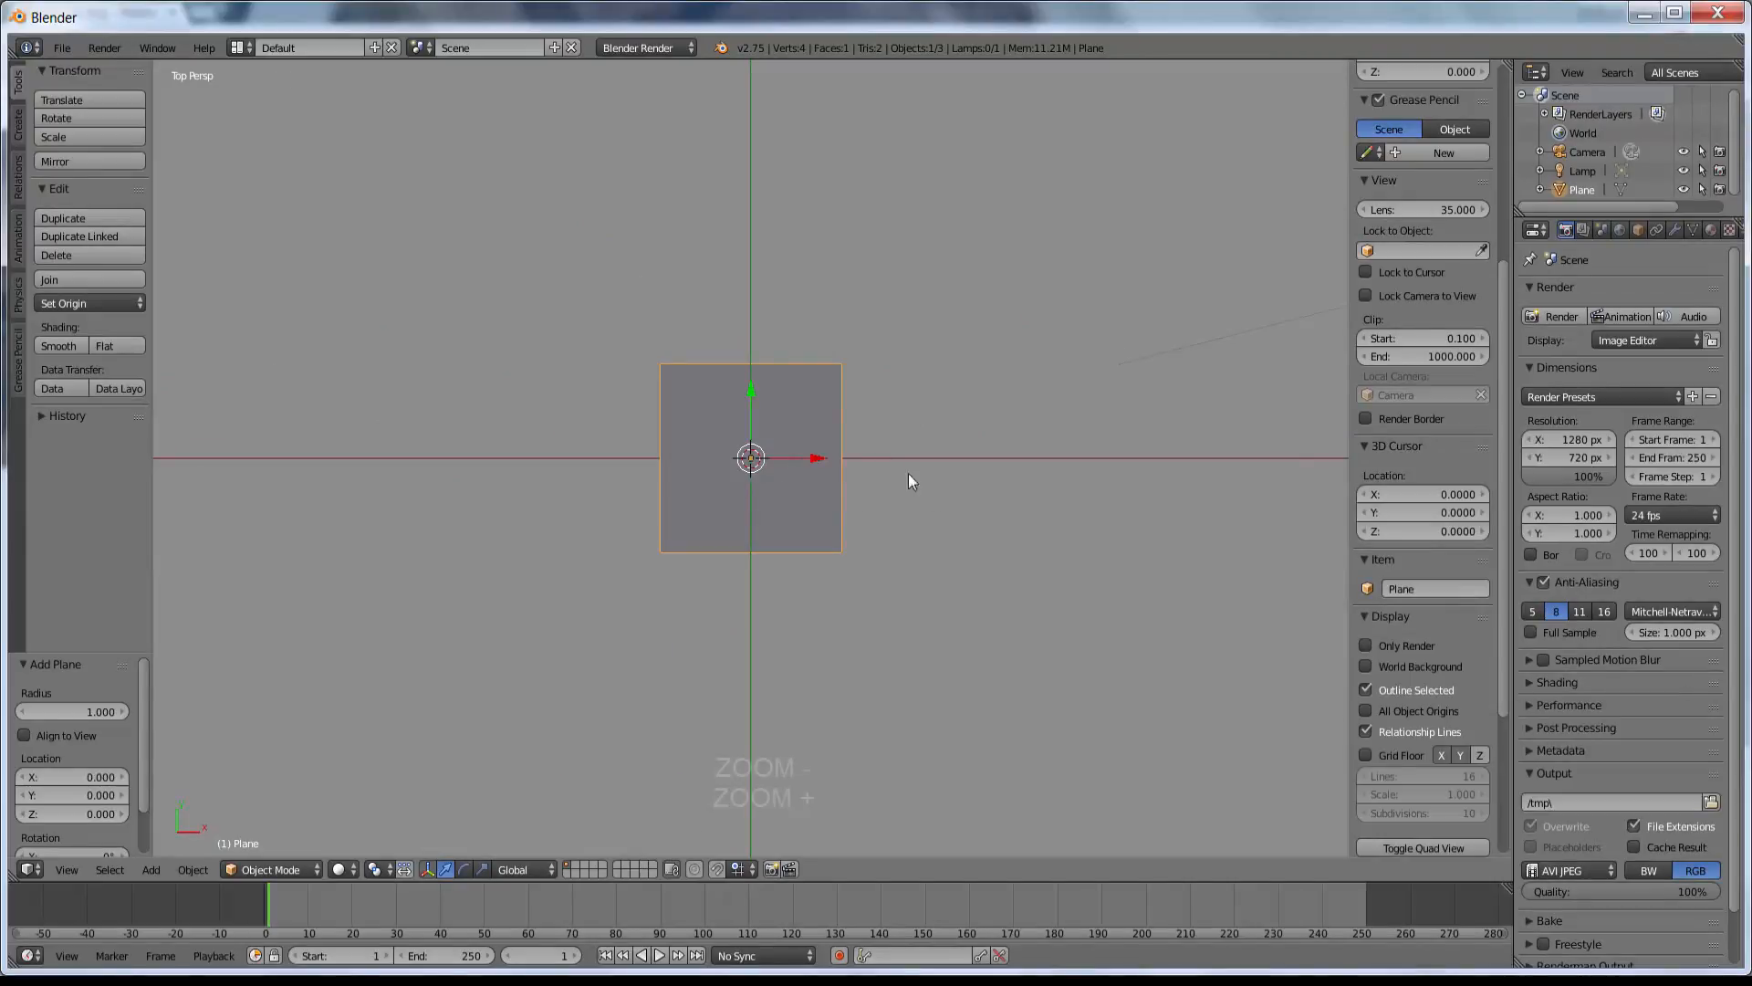
Put the plane into Edit Mode and deselect all of its vertices.
scroll(939, 501, down, 6)
scroll(939, 502, up, 4)
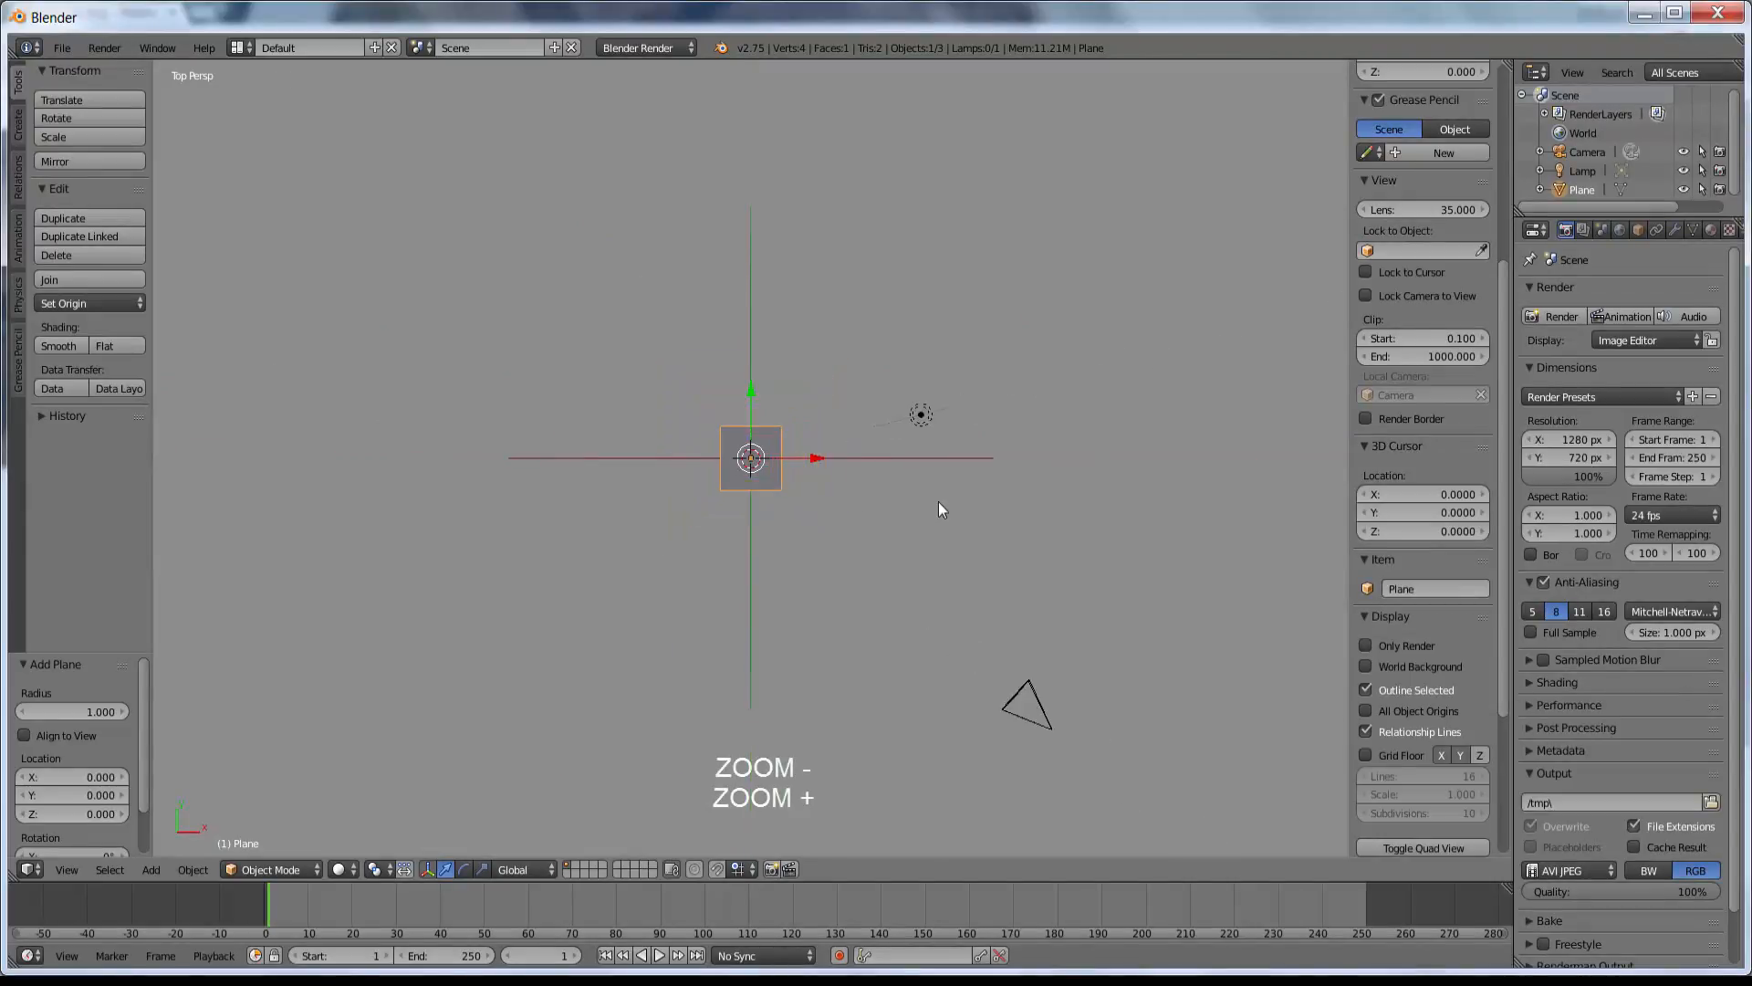
scroll(938, 501, down, 3)
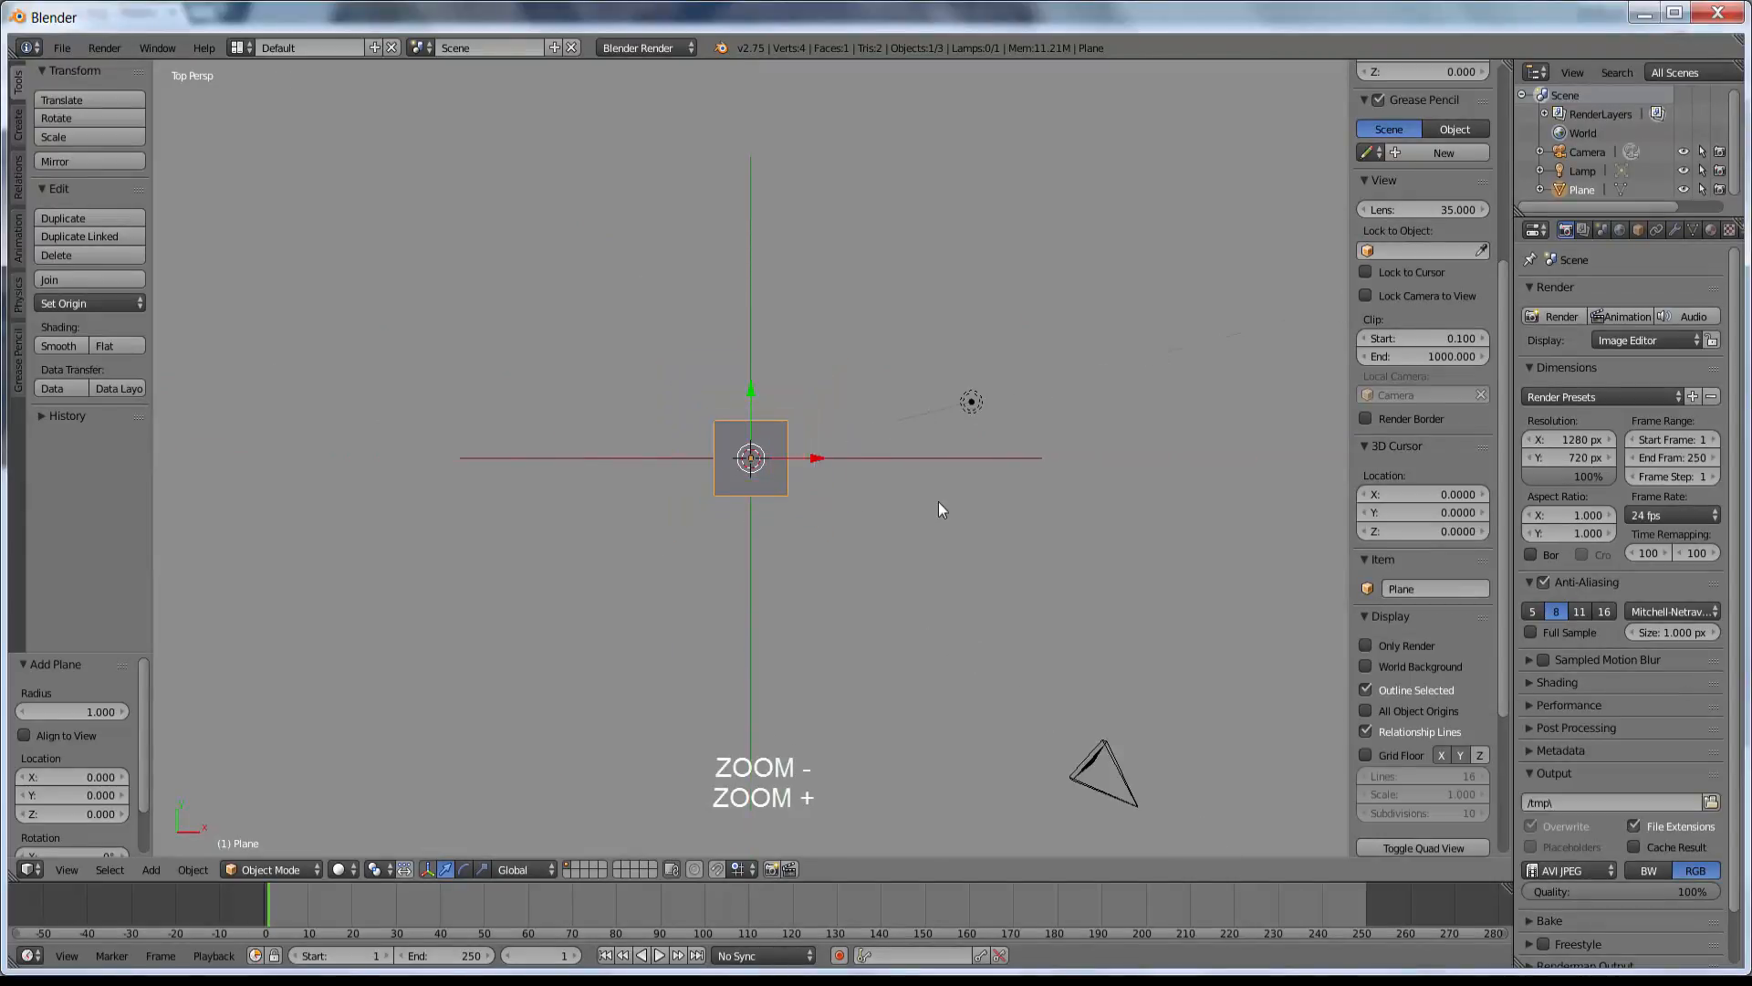
scroll(939, 501, up, 8)
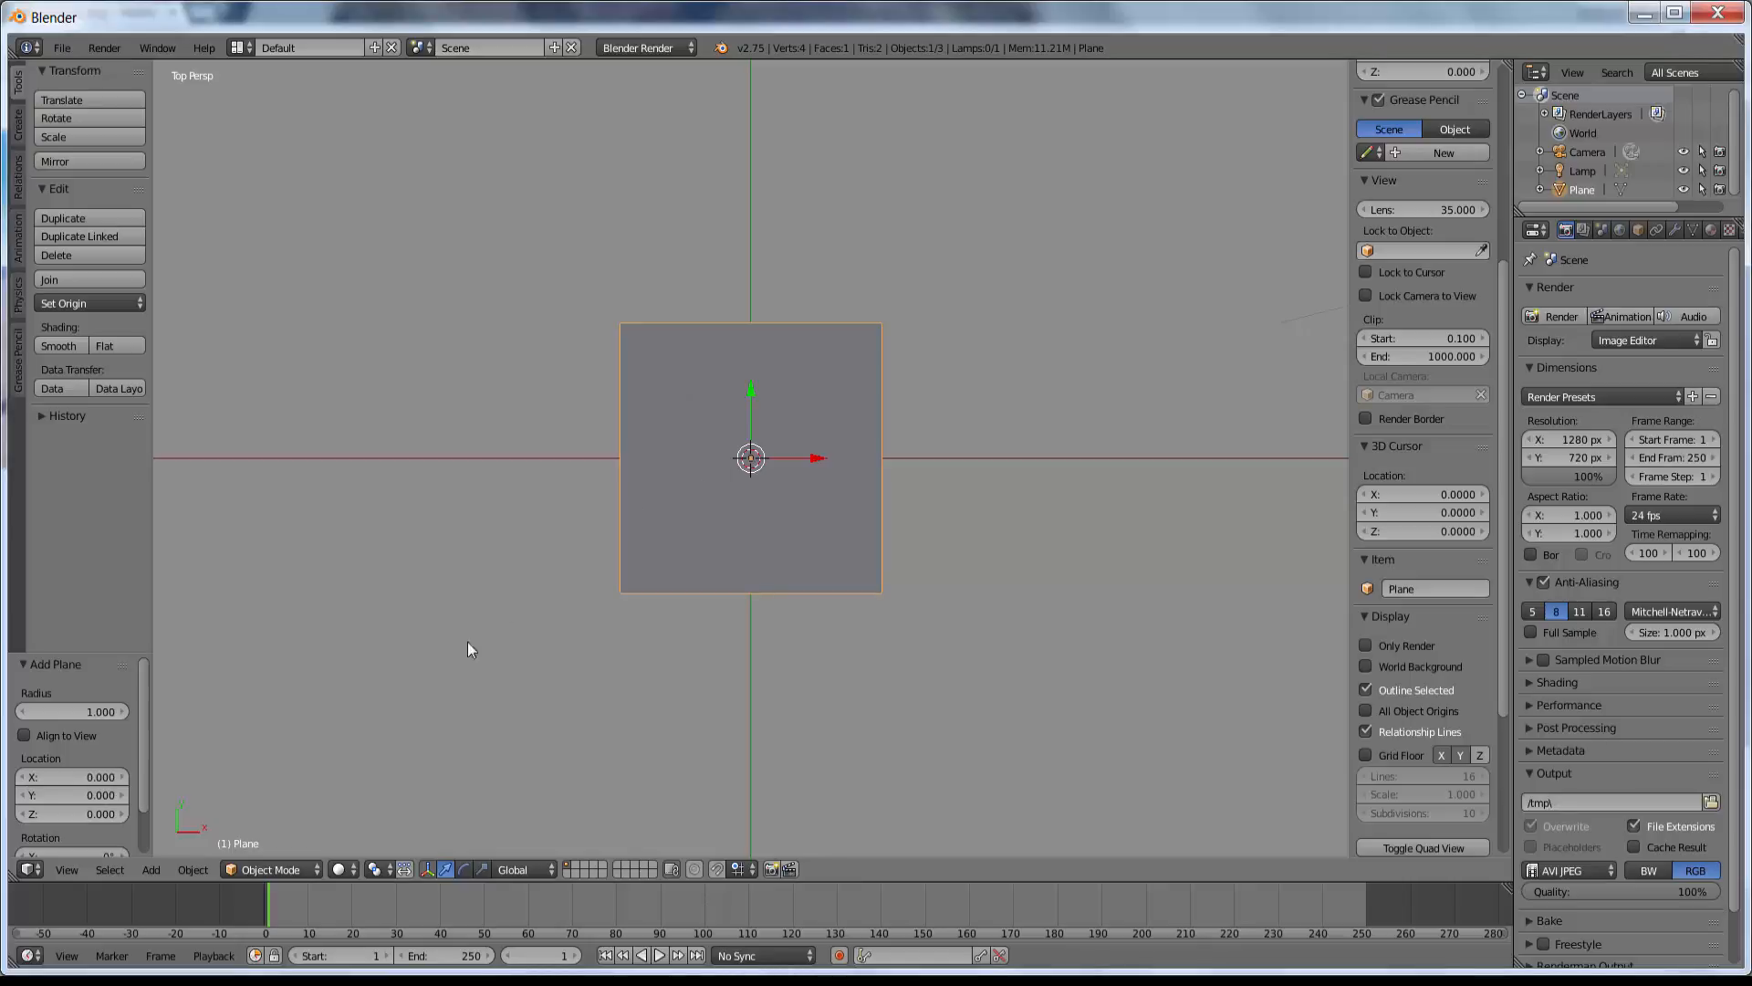
click(316, 869)
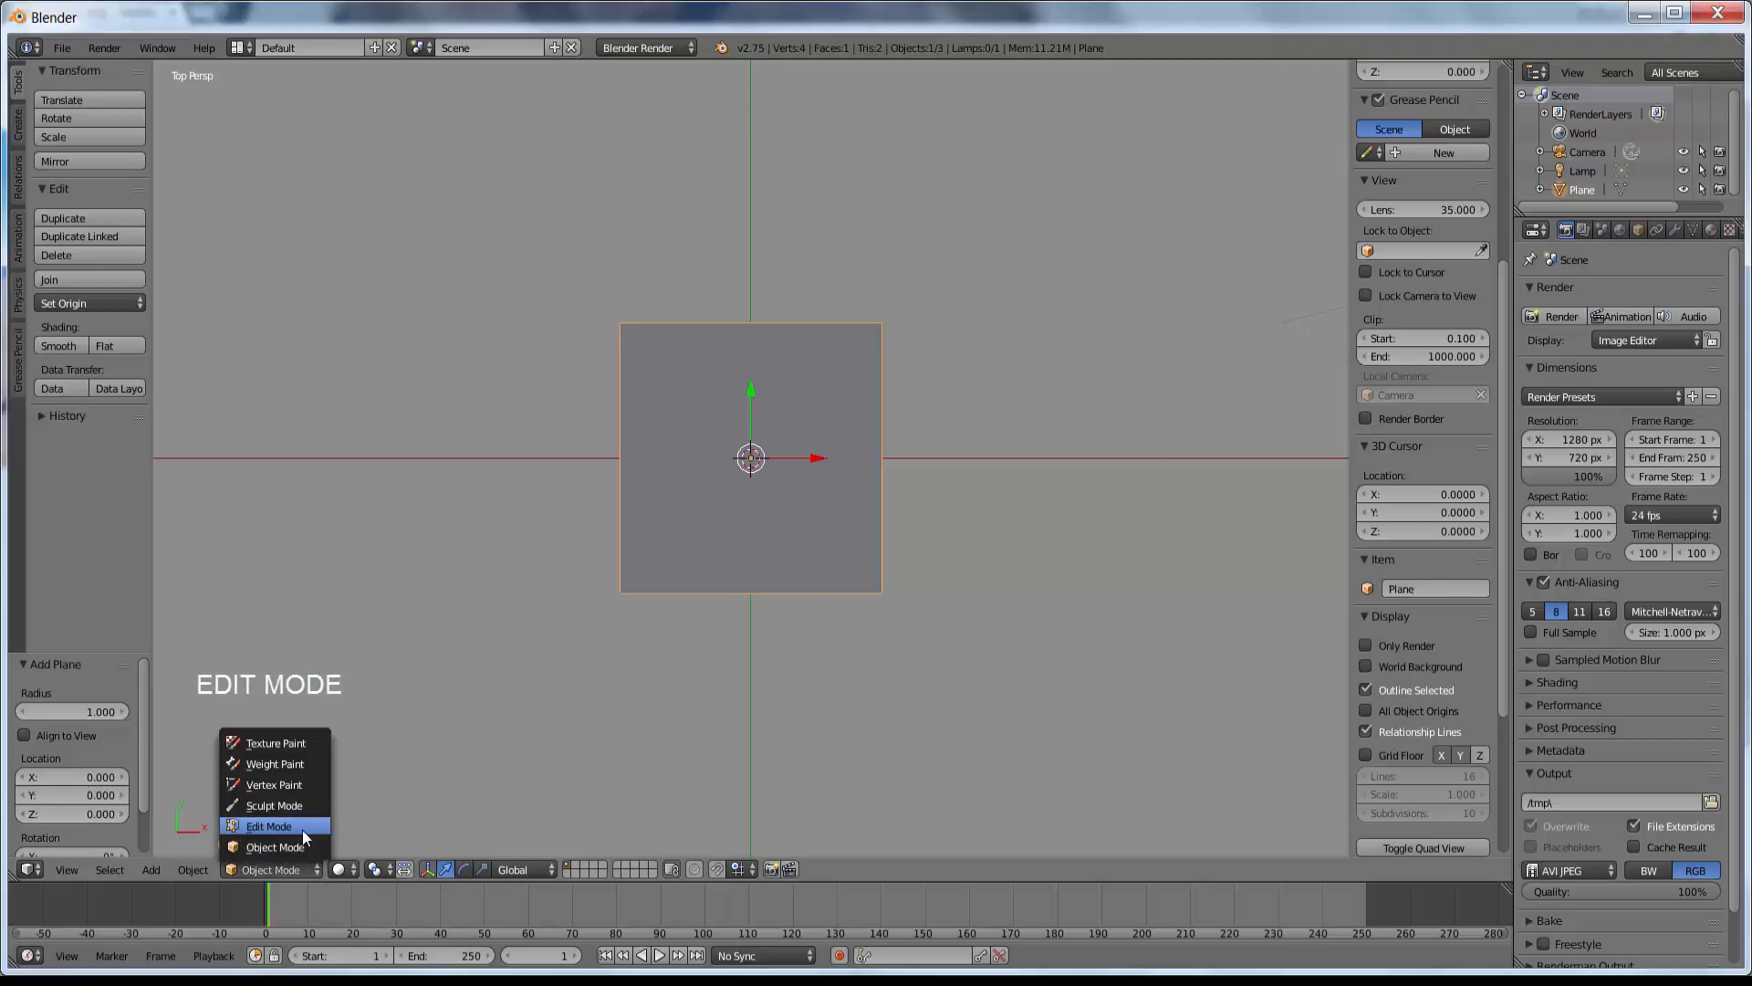
click(303, 830)
key(a)
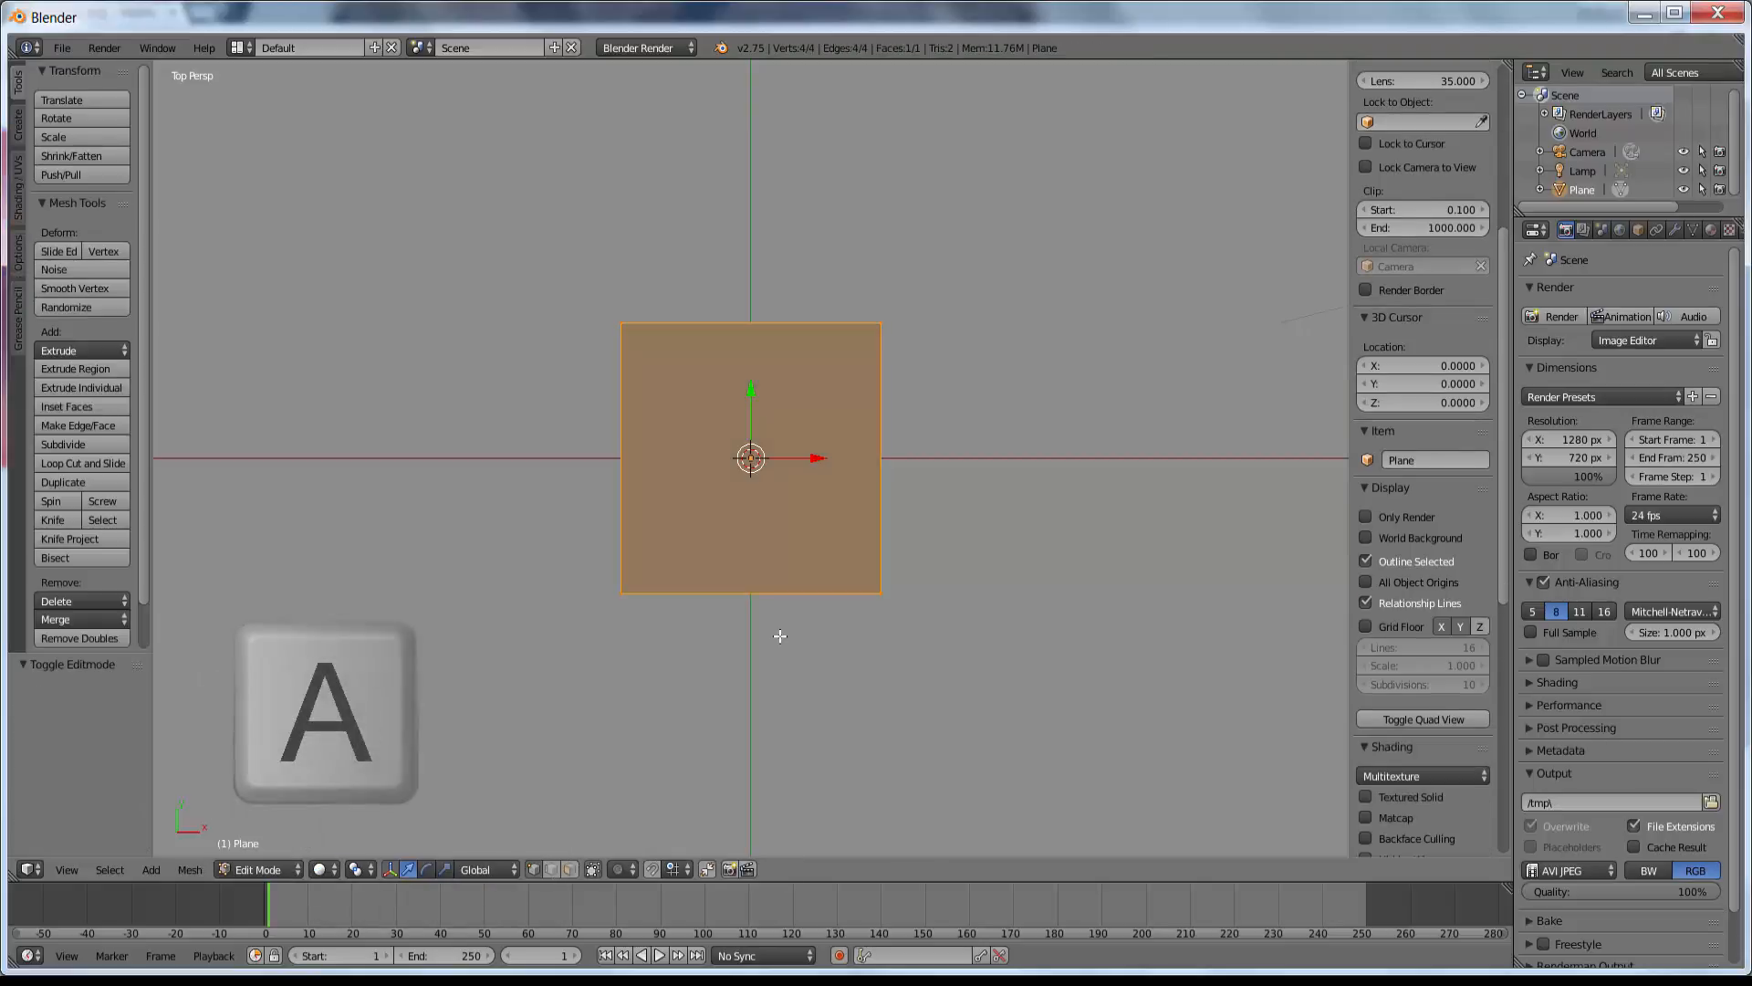
key(a)
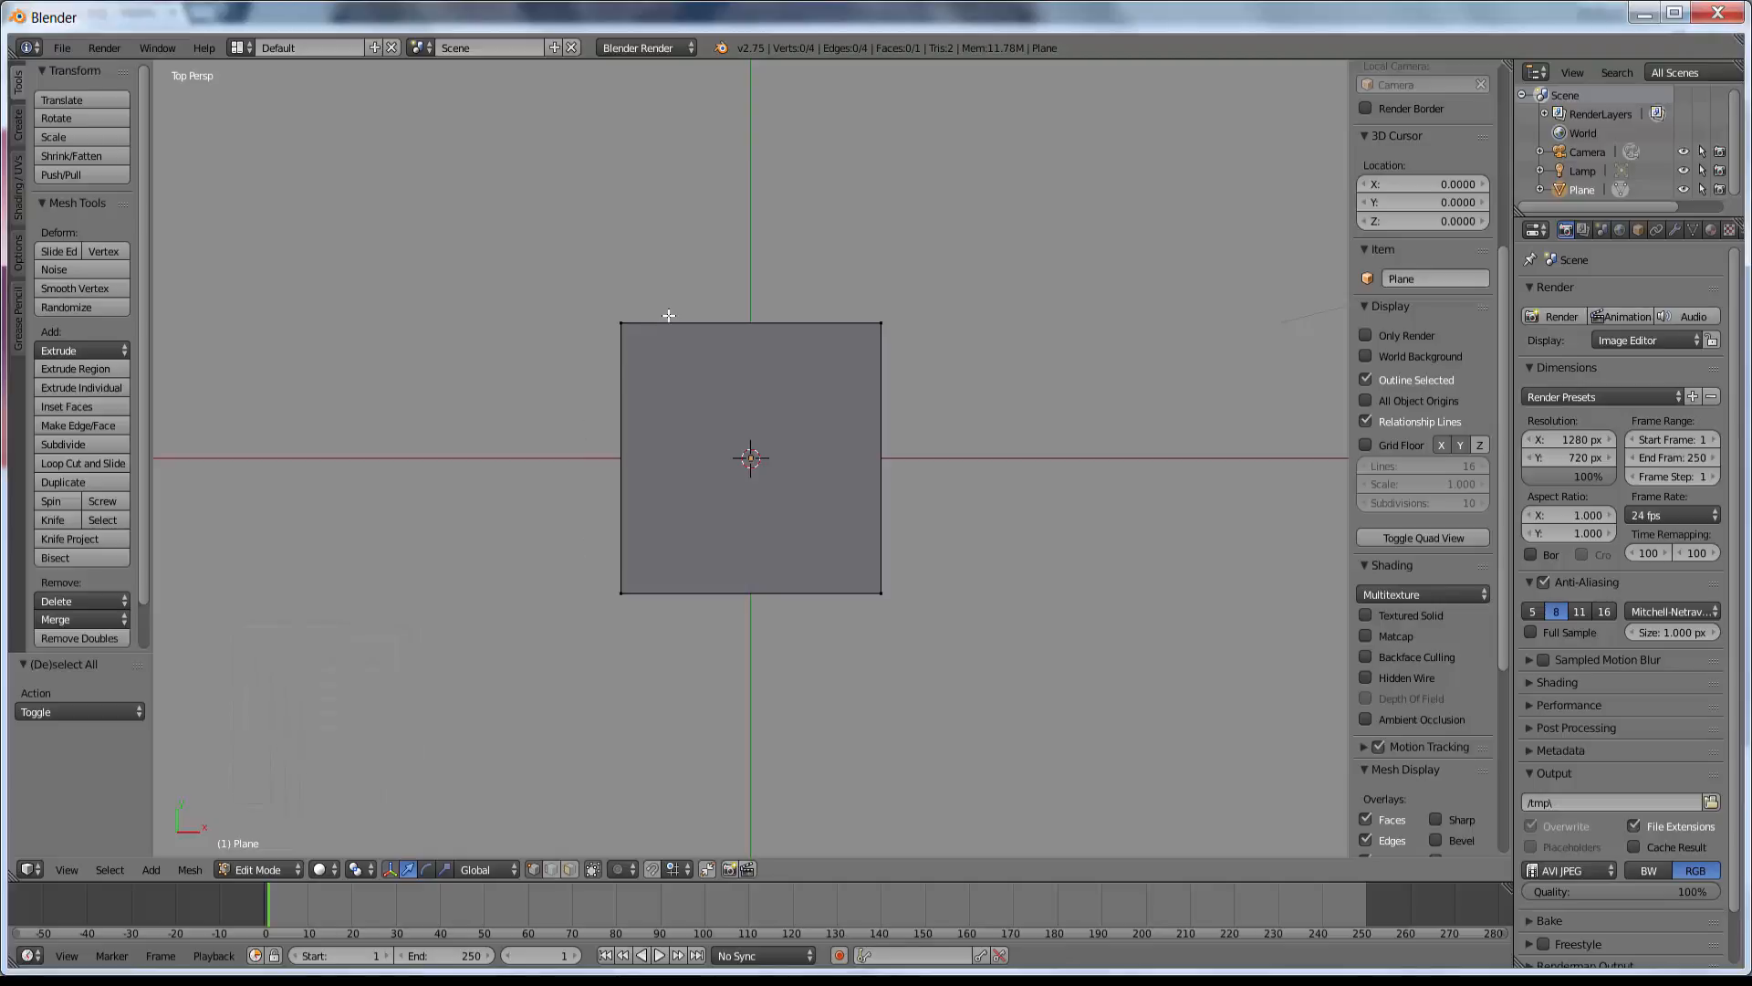
Select the plane's four corner vertices one after another and merge them At Center.
right_click(620, 321)
right_click(880, 323)
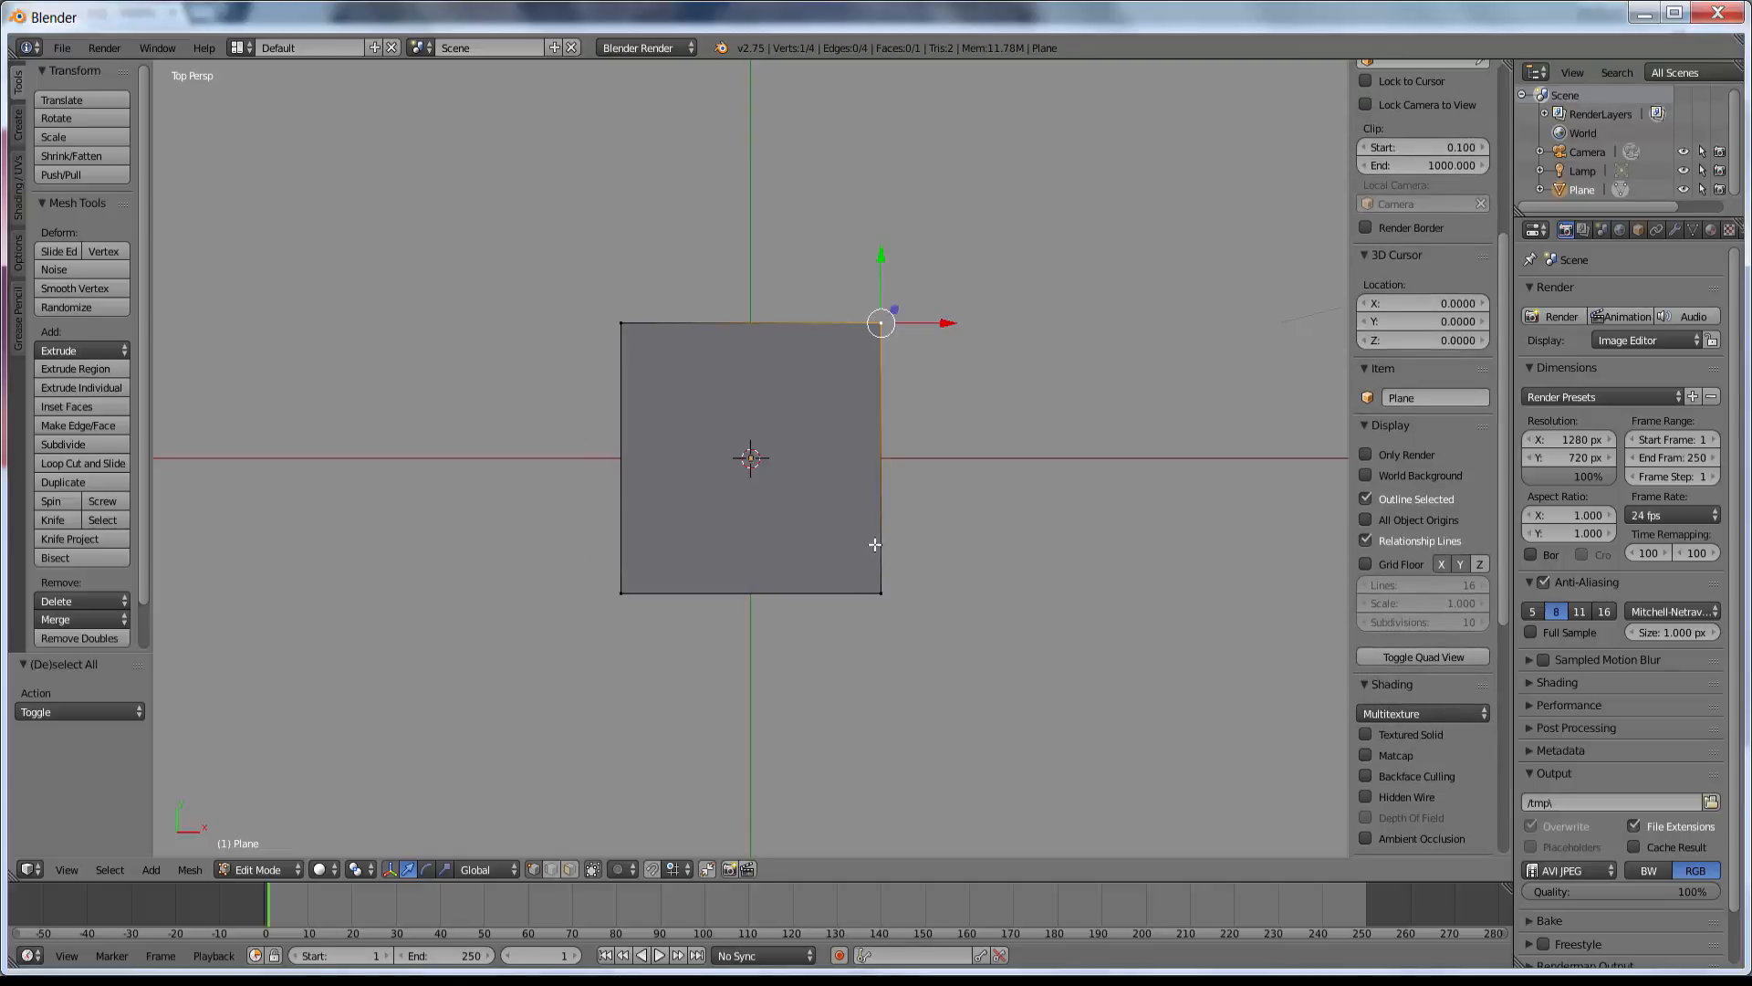
key(ctrl+z)
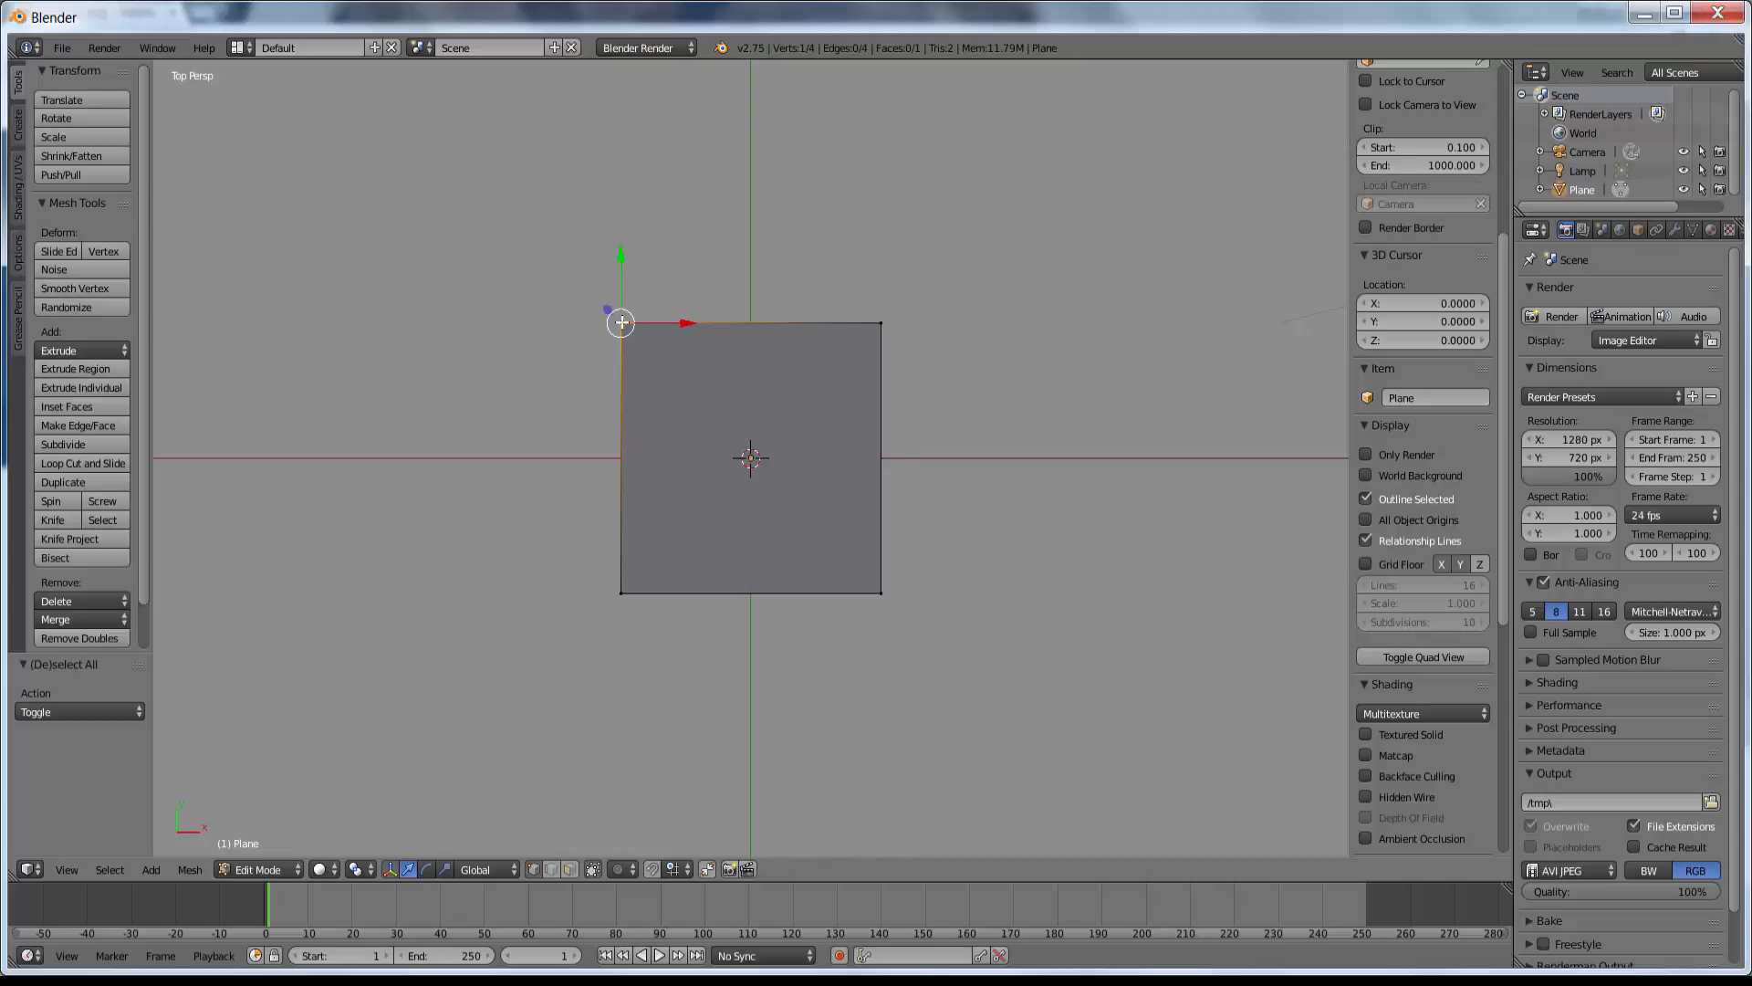
key(shift)
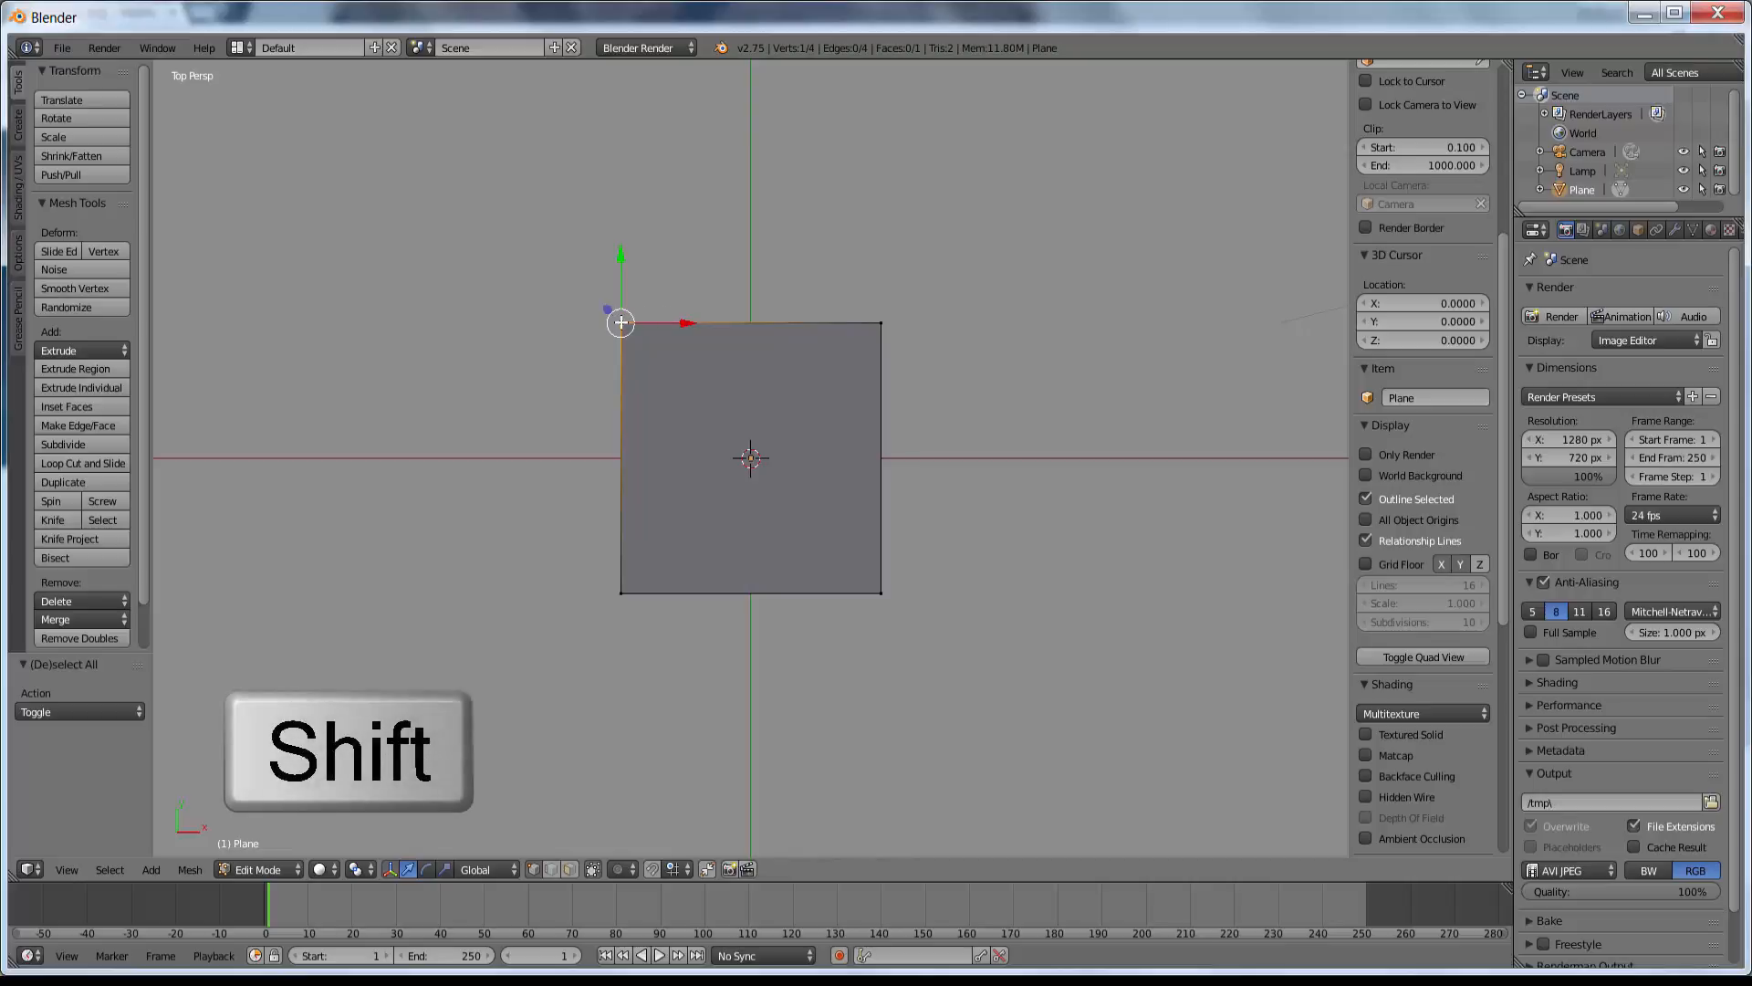
shift+right_click(881, 323)
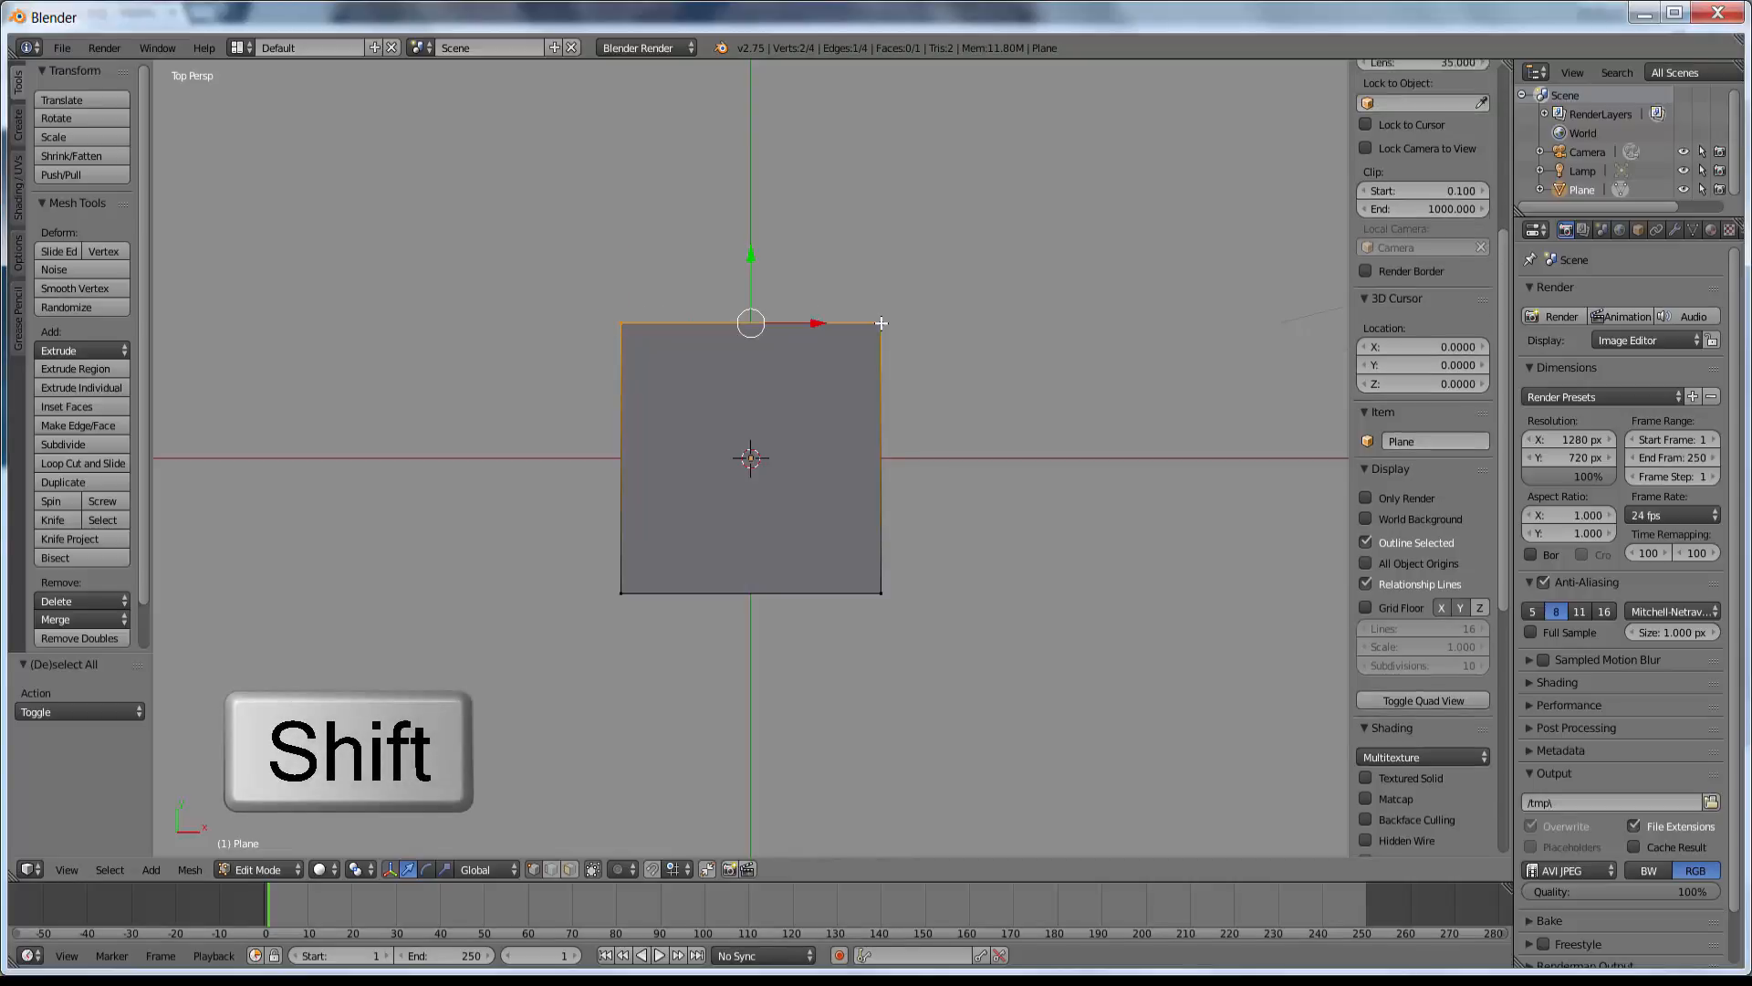
shift+right_click(880, 592)
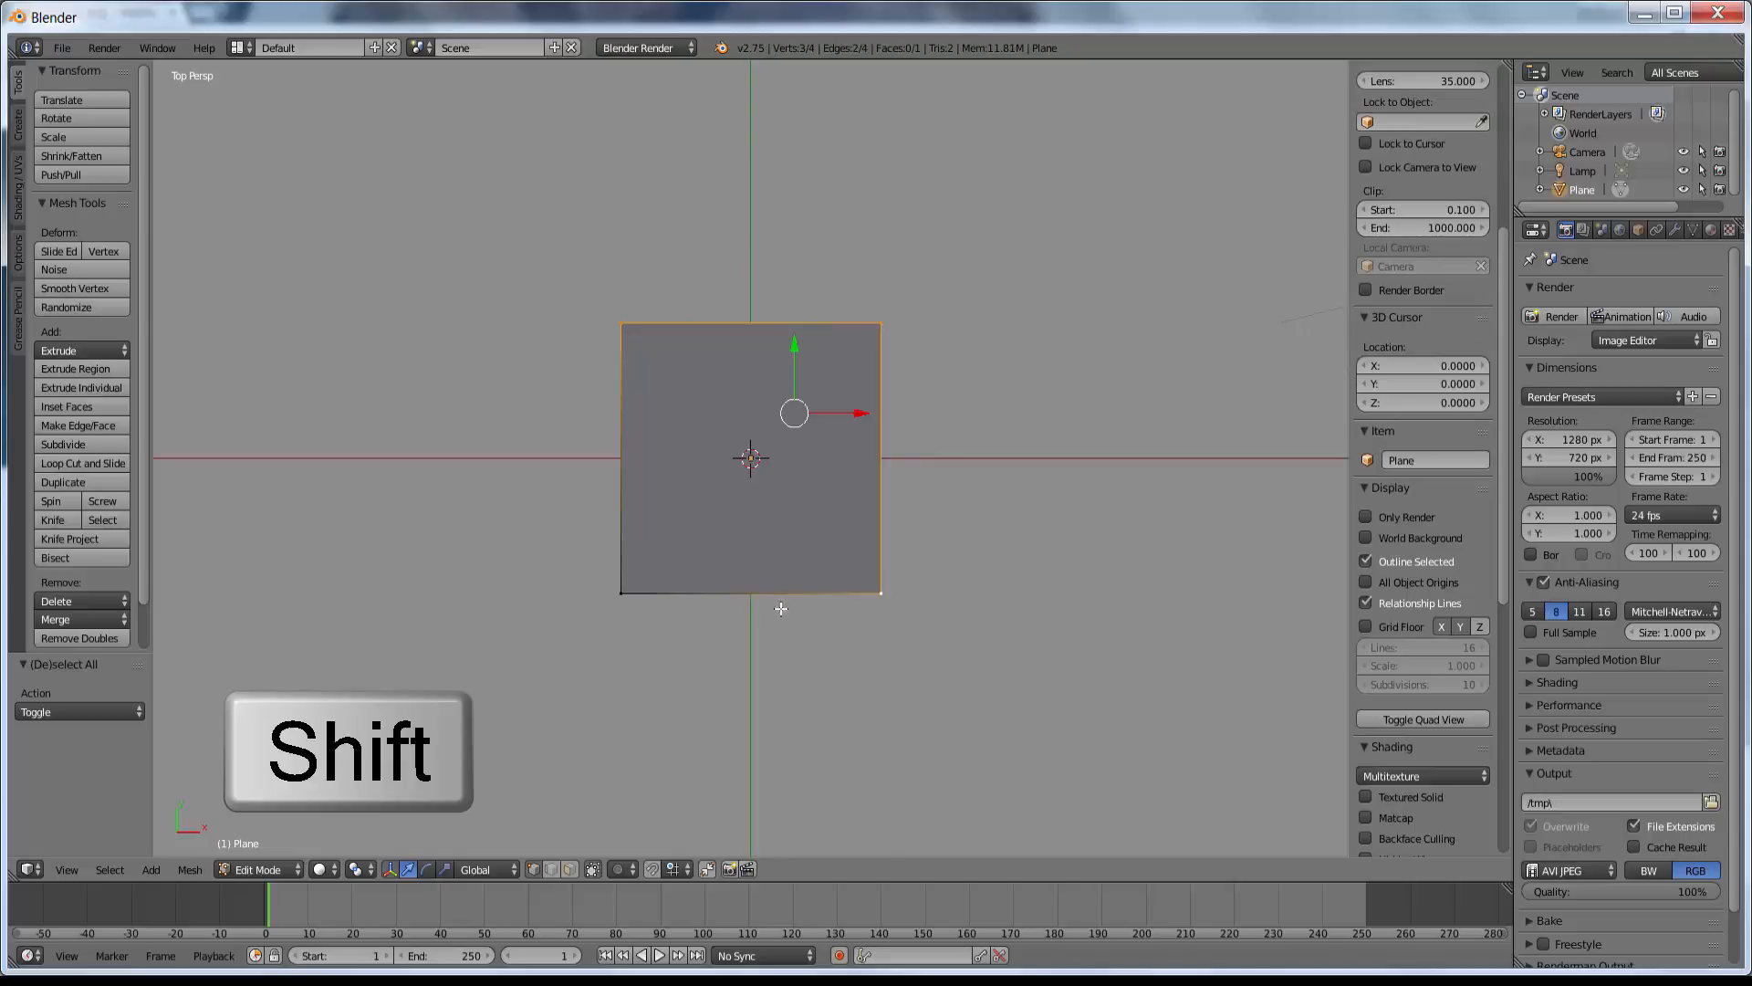
shift+right_click(624, 592)
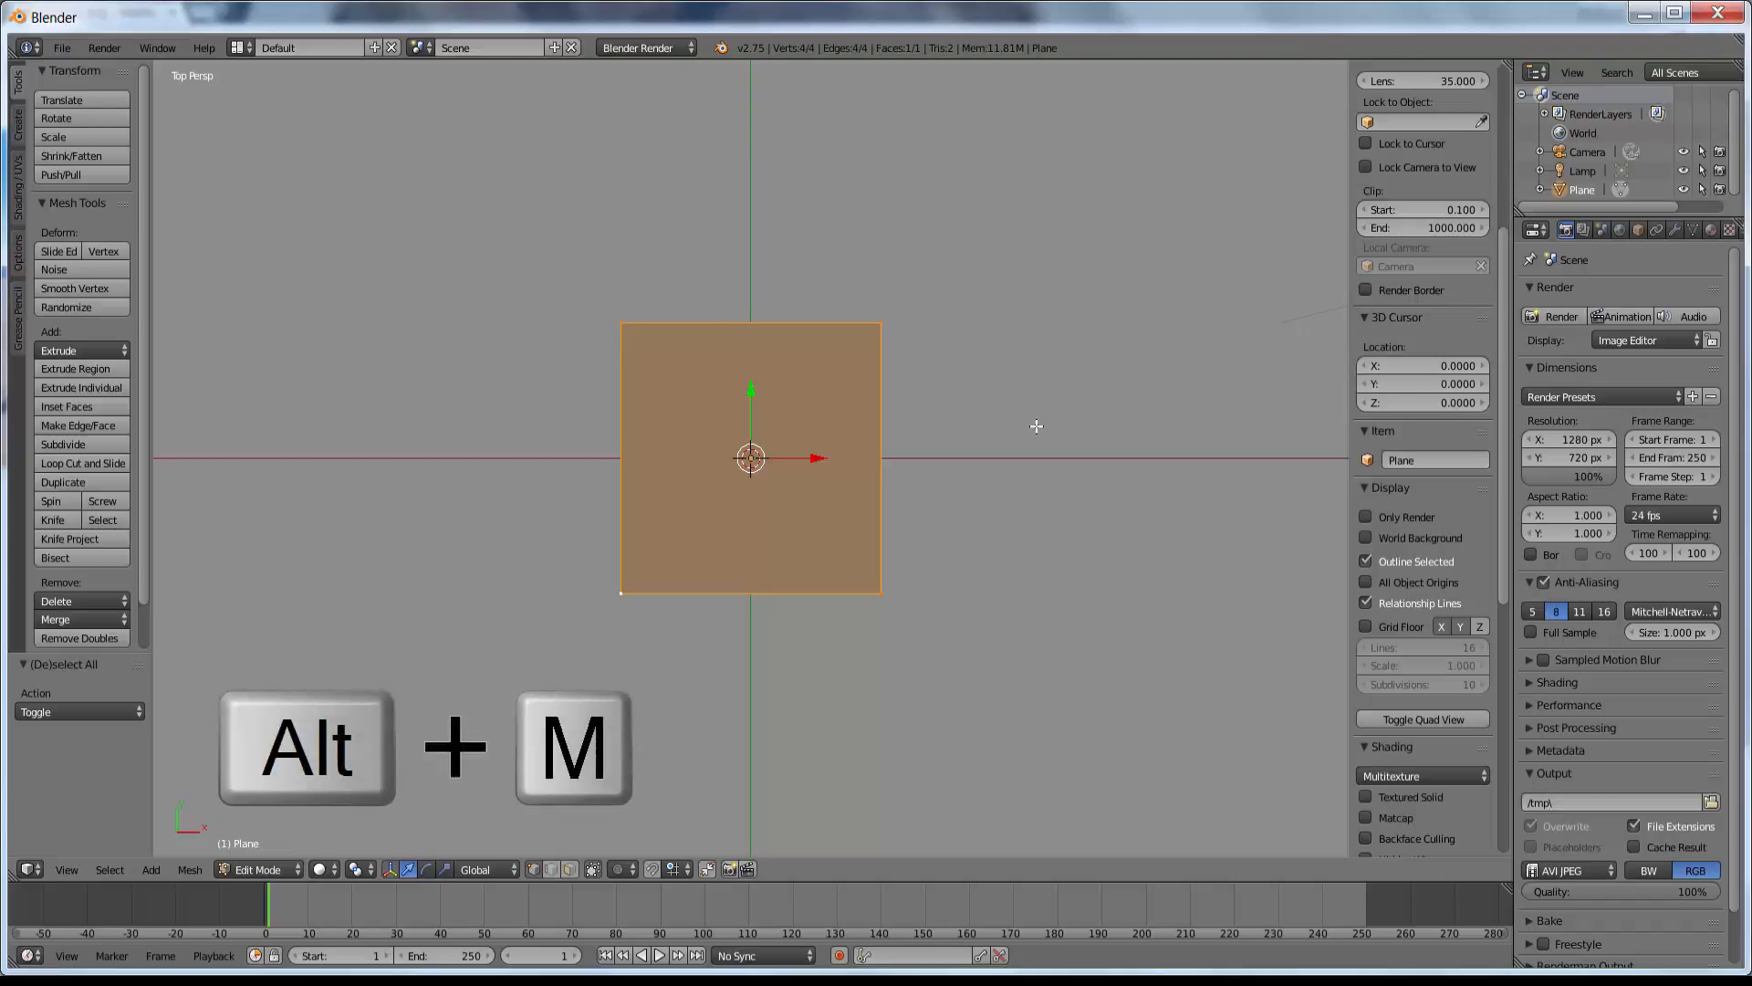
key(alt+m)
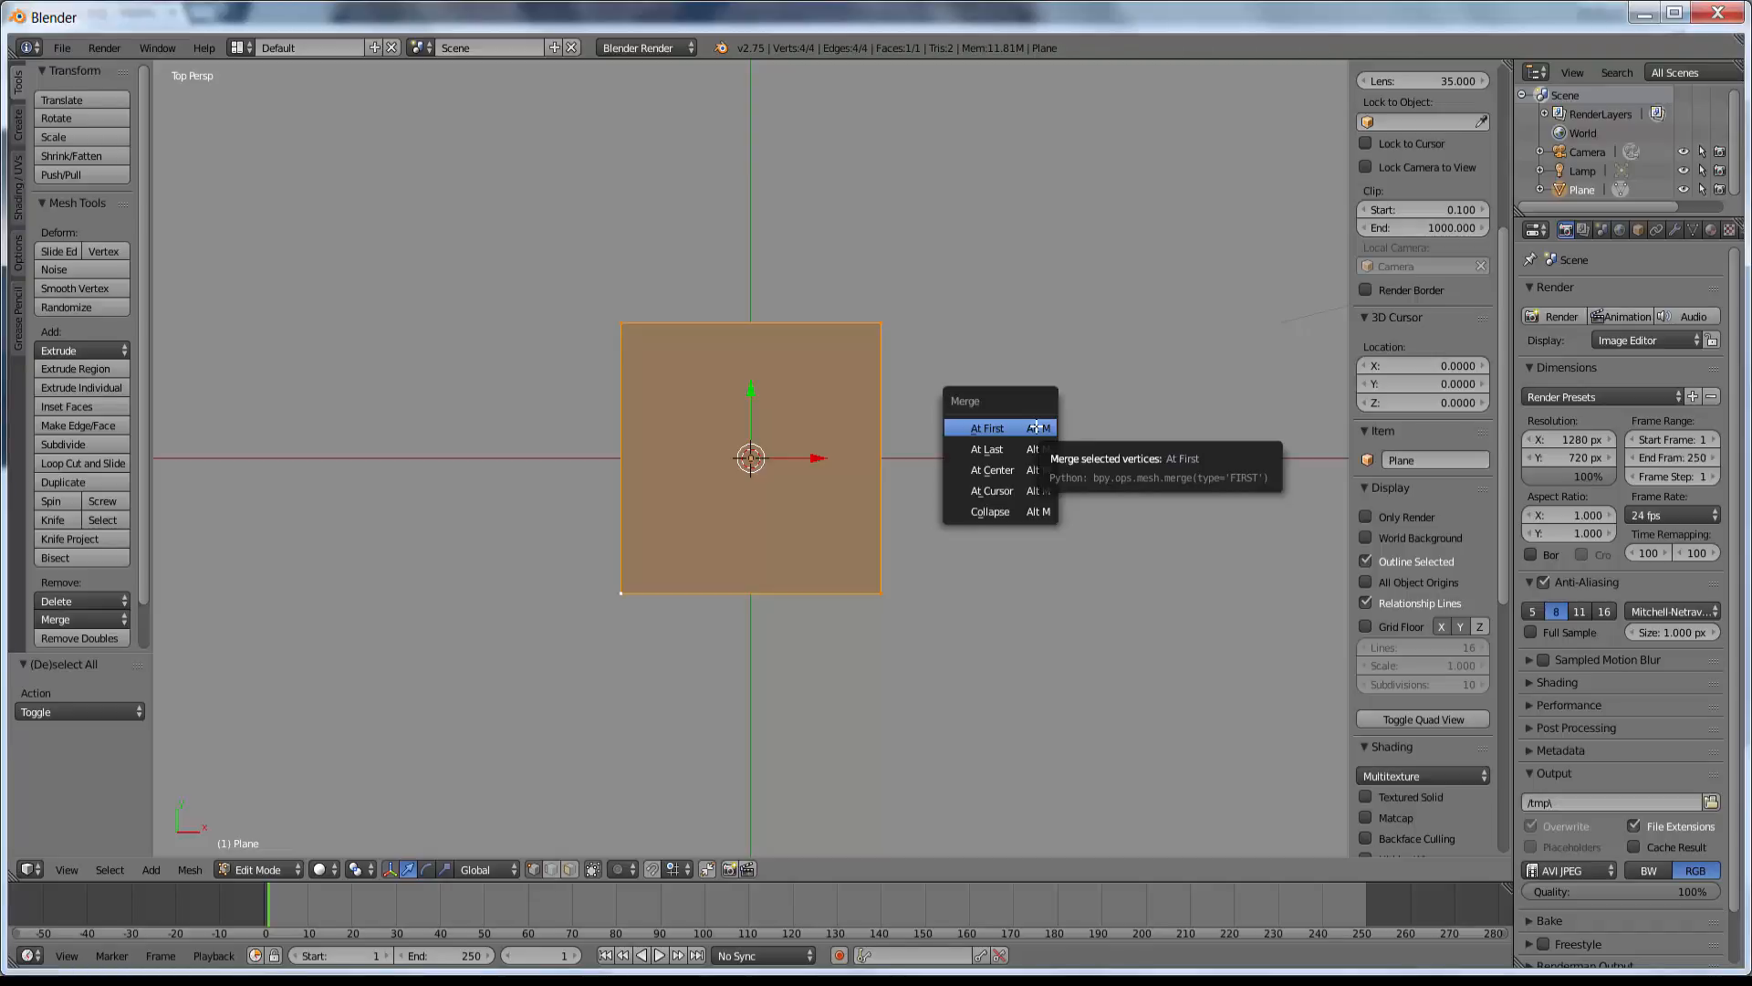
click(997, 469)
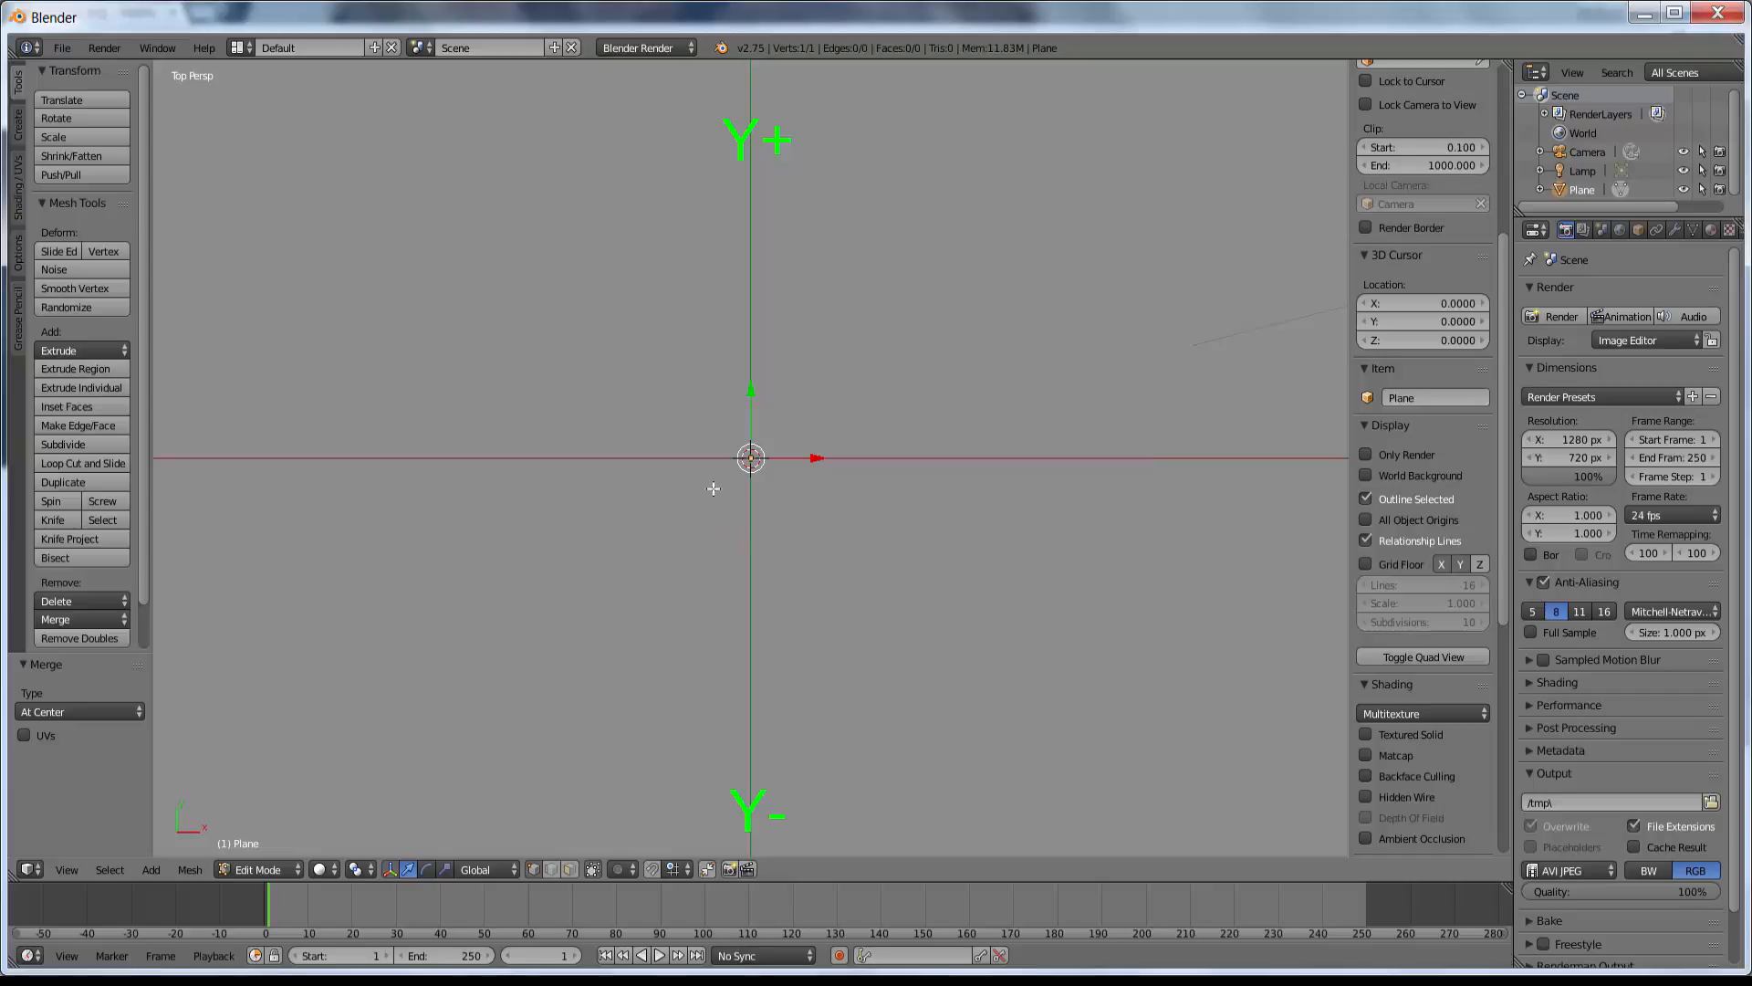
Hide the X and Y axis lines and move the merged vertex about -1.253 along the Y axis.
click(1442, 563)
click(1460, 563)
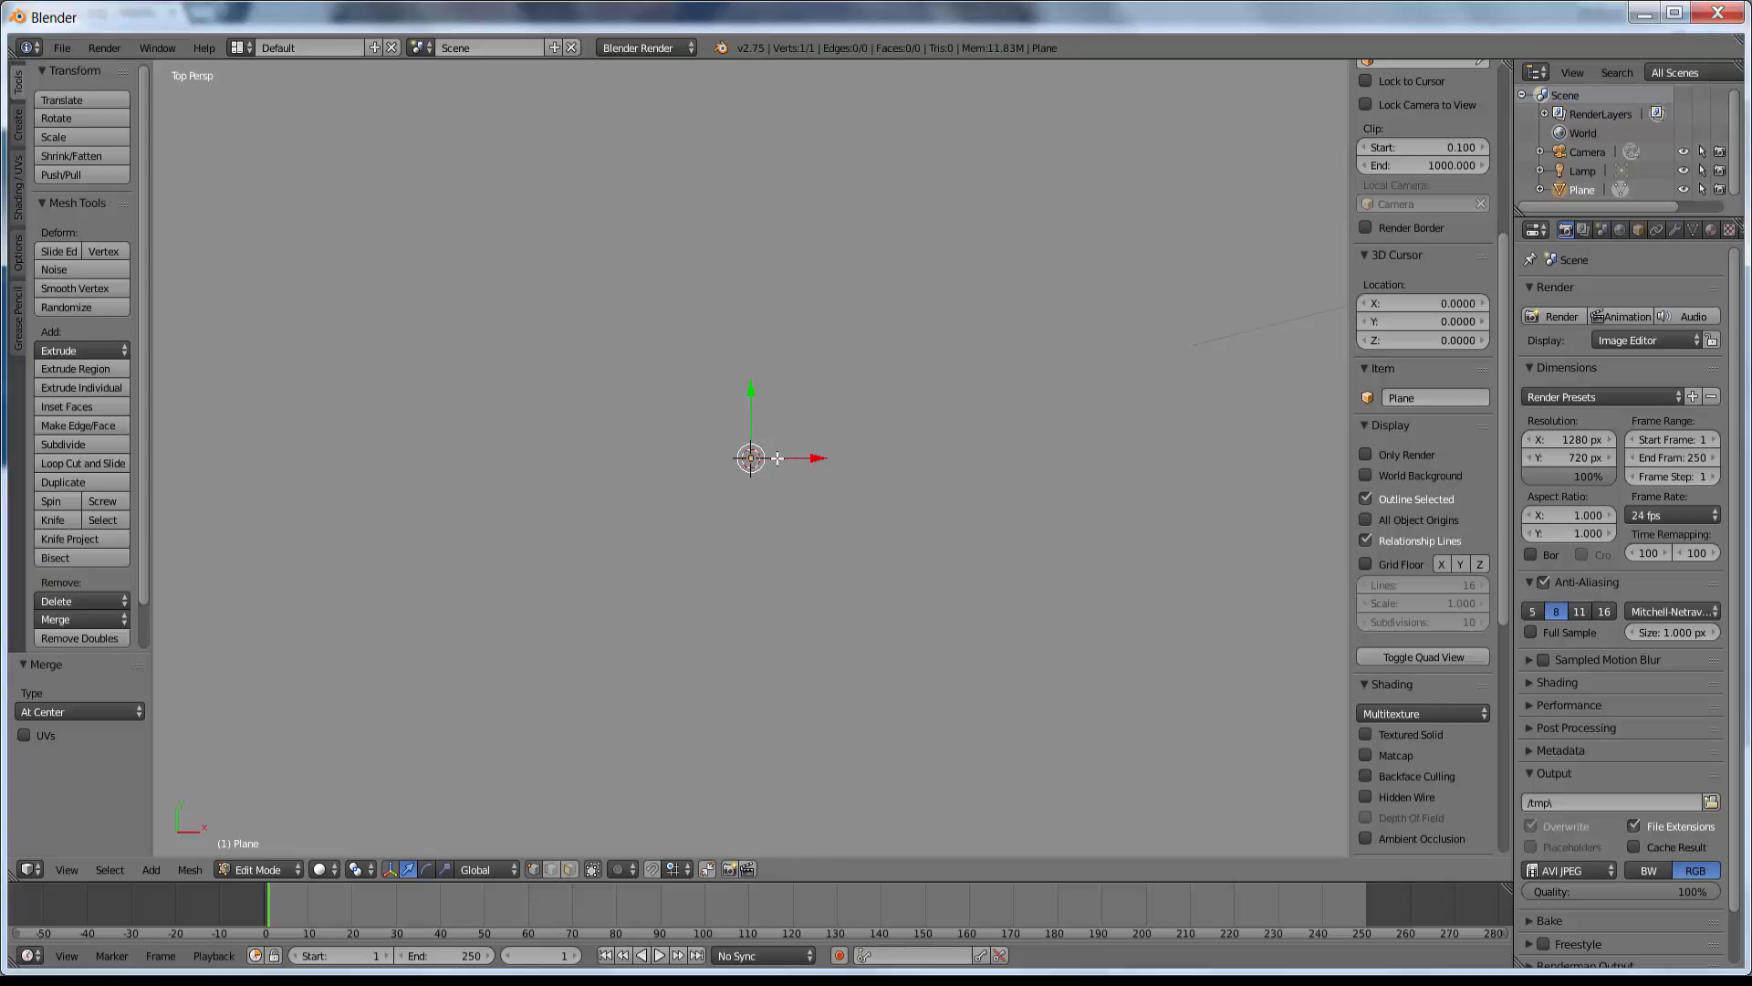
mouse_move(776, 358)
mouse_down()
mouse_move(721, 406)
mouse_move(766, 349)
mouse_up()
drag(749, 390, 764, 530)
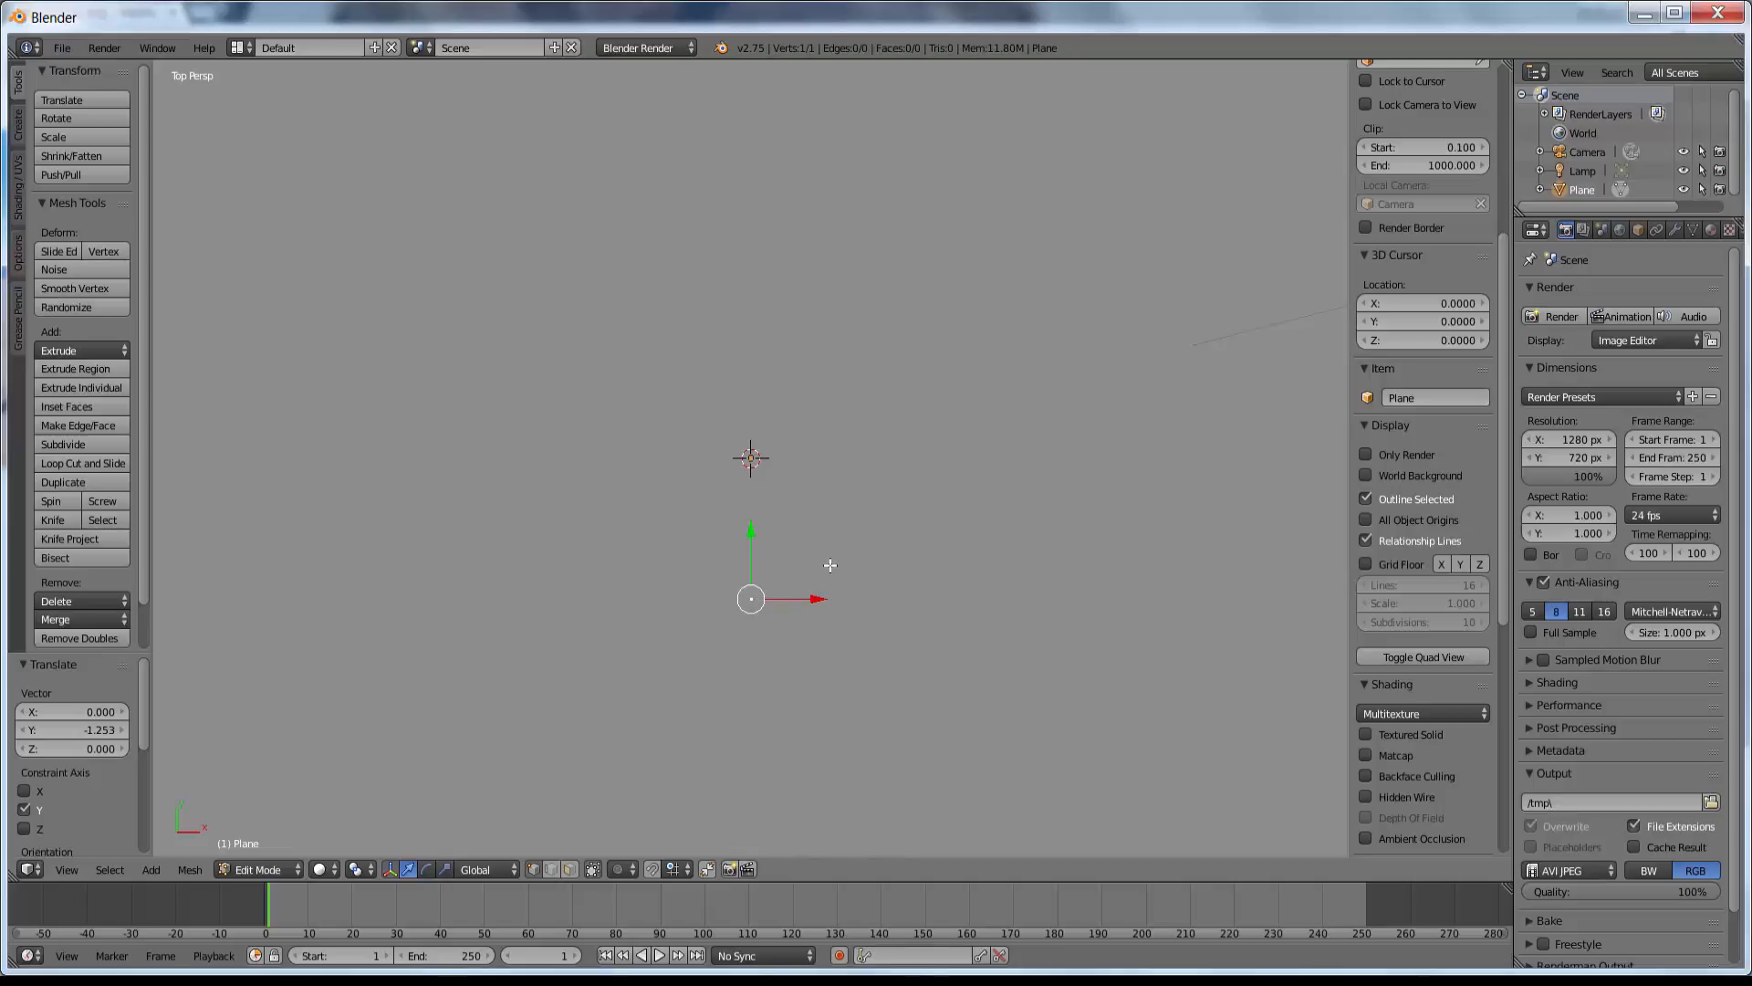
Reselect the single vertex and extrude it about 0.572 along X and 0.437 along Y to start the heart's right half.
key(a)
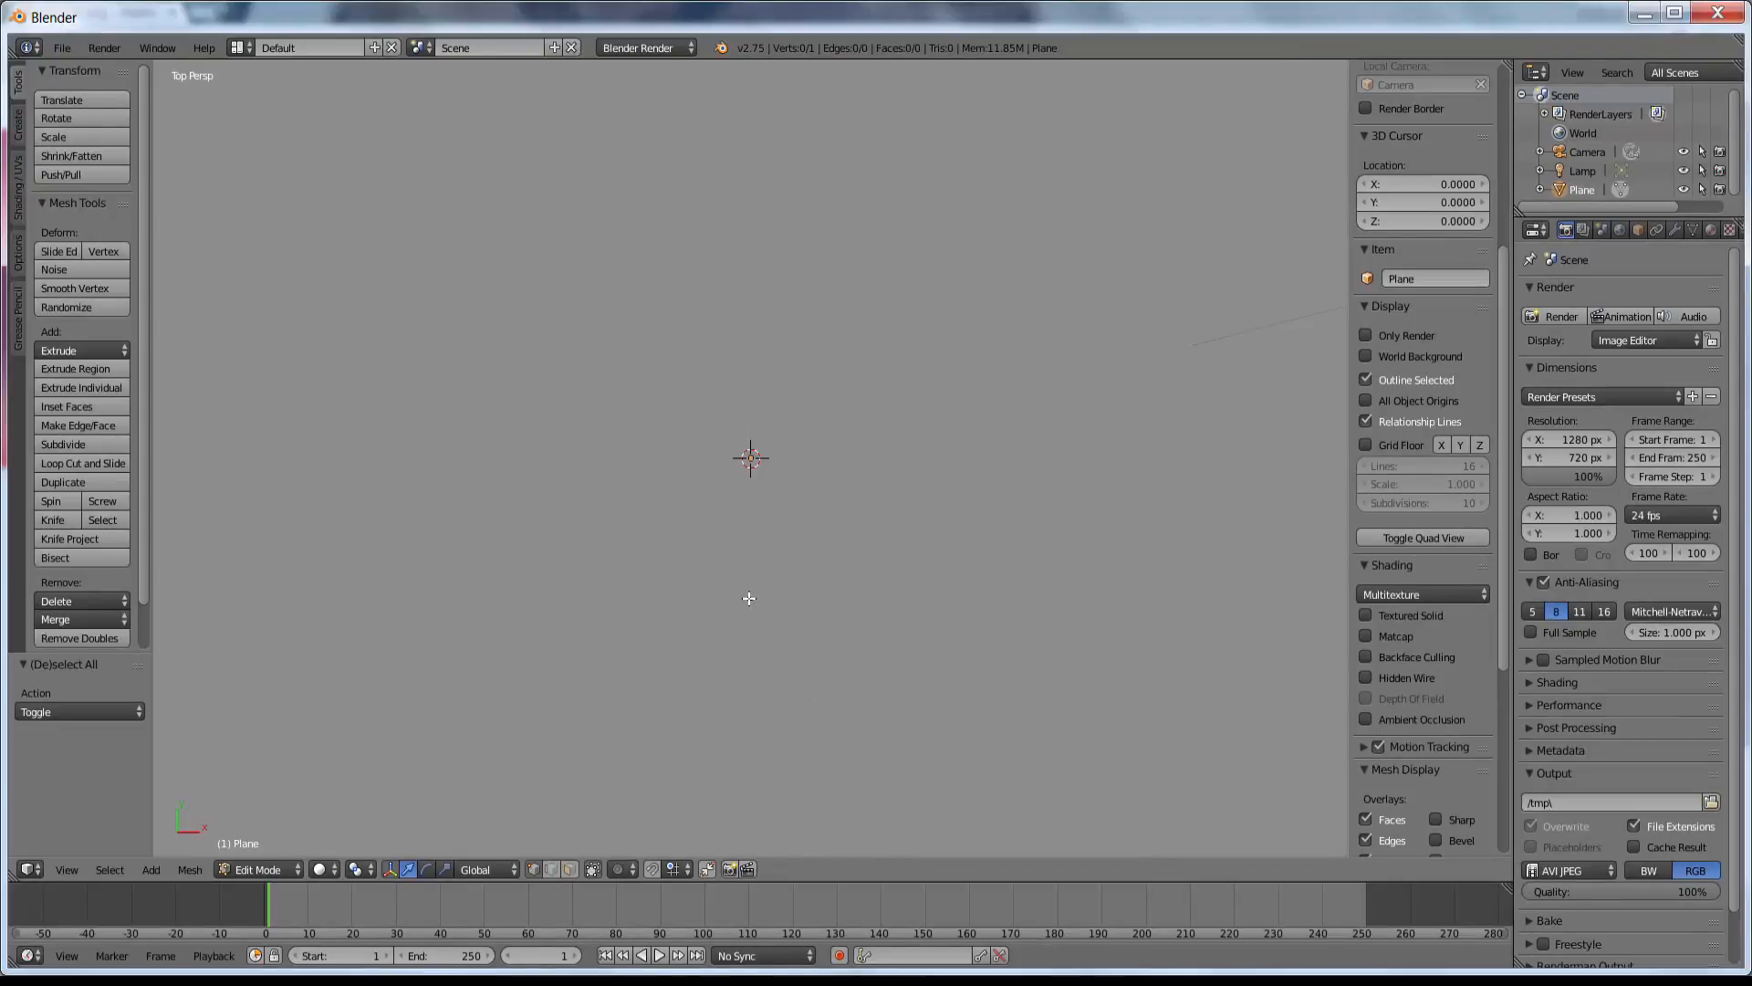
right_click(749, 597)
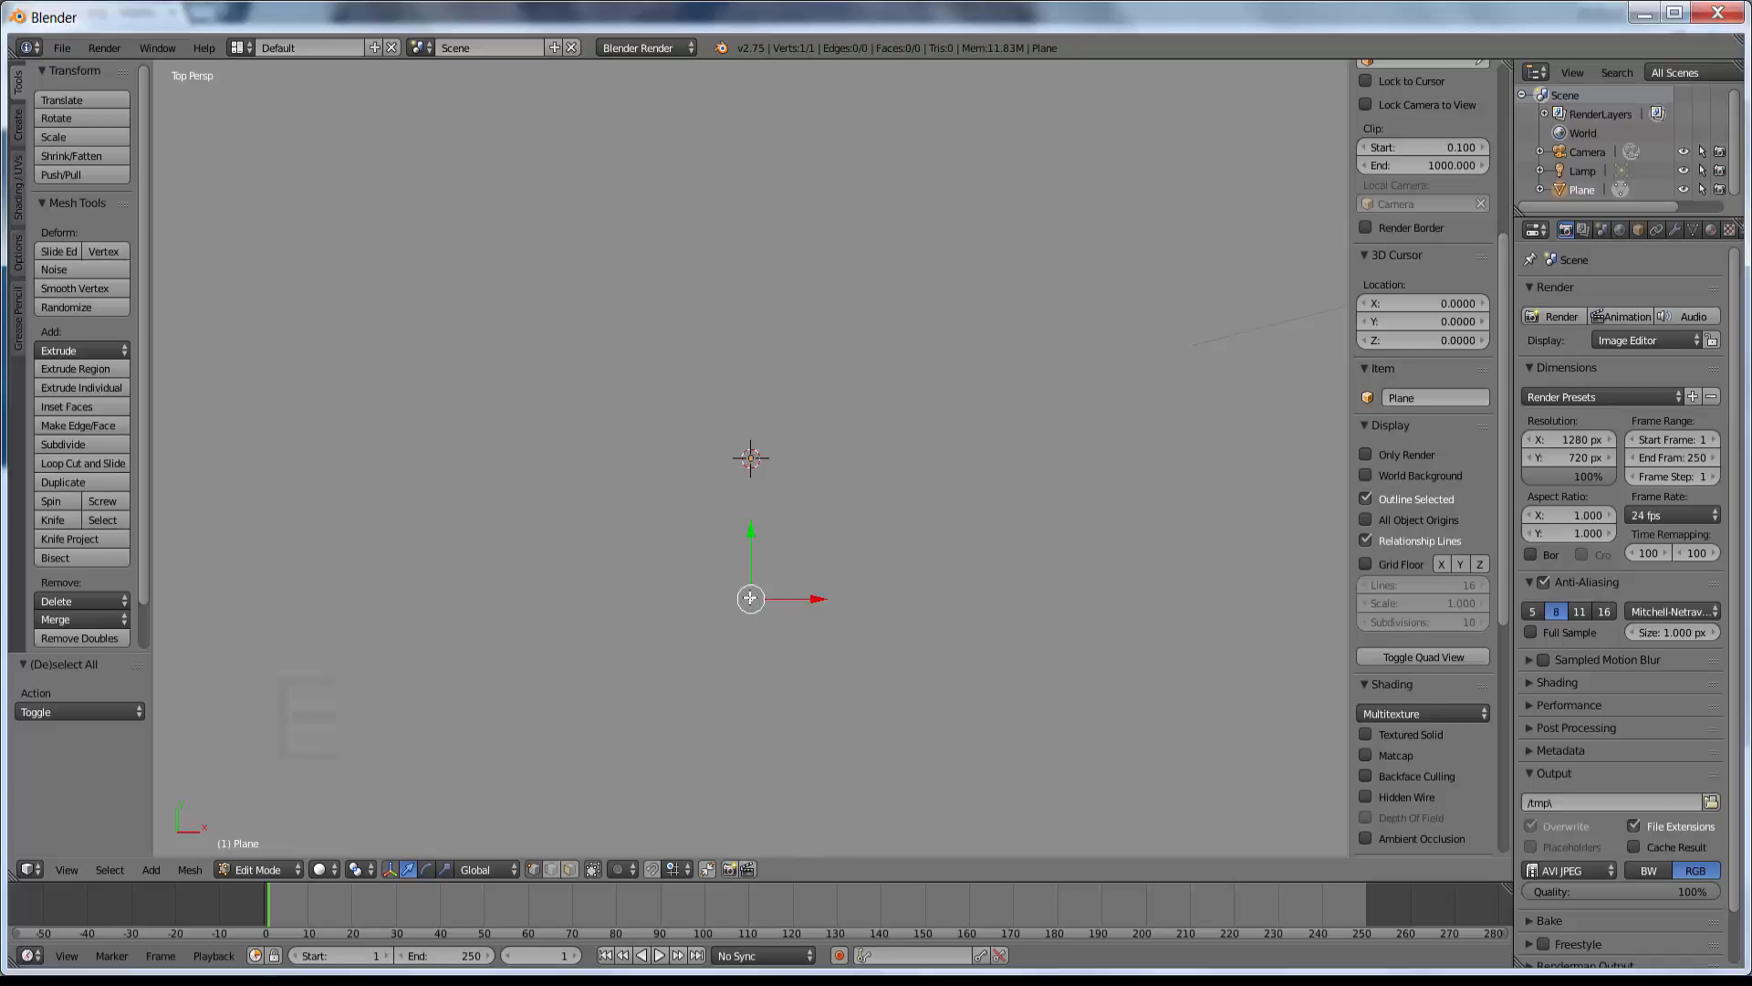
key(e)
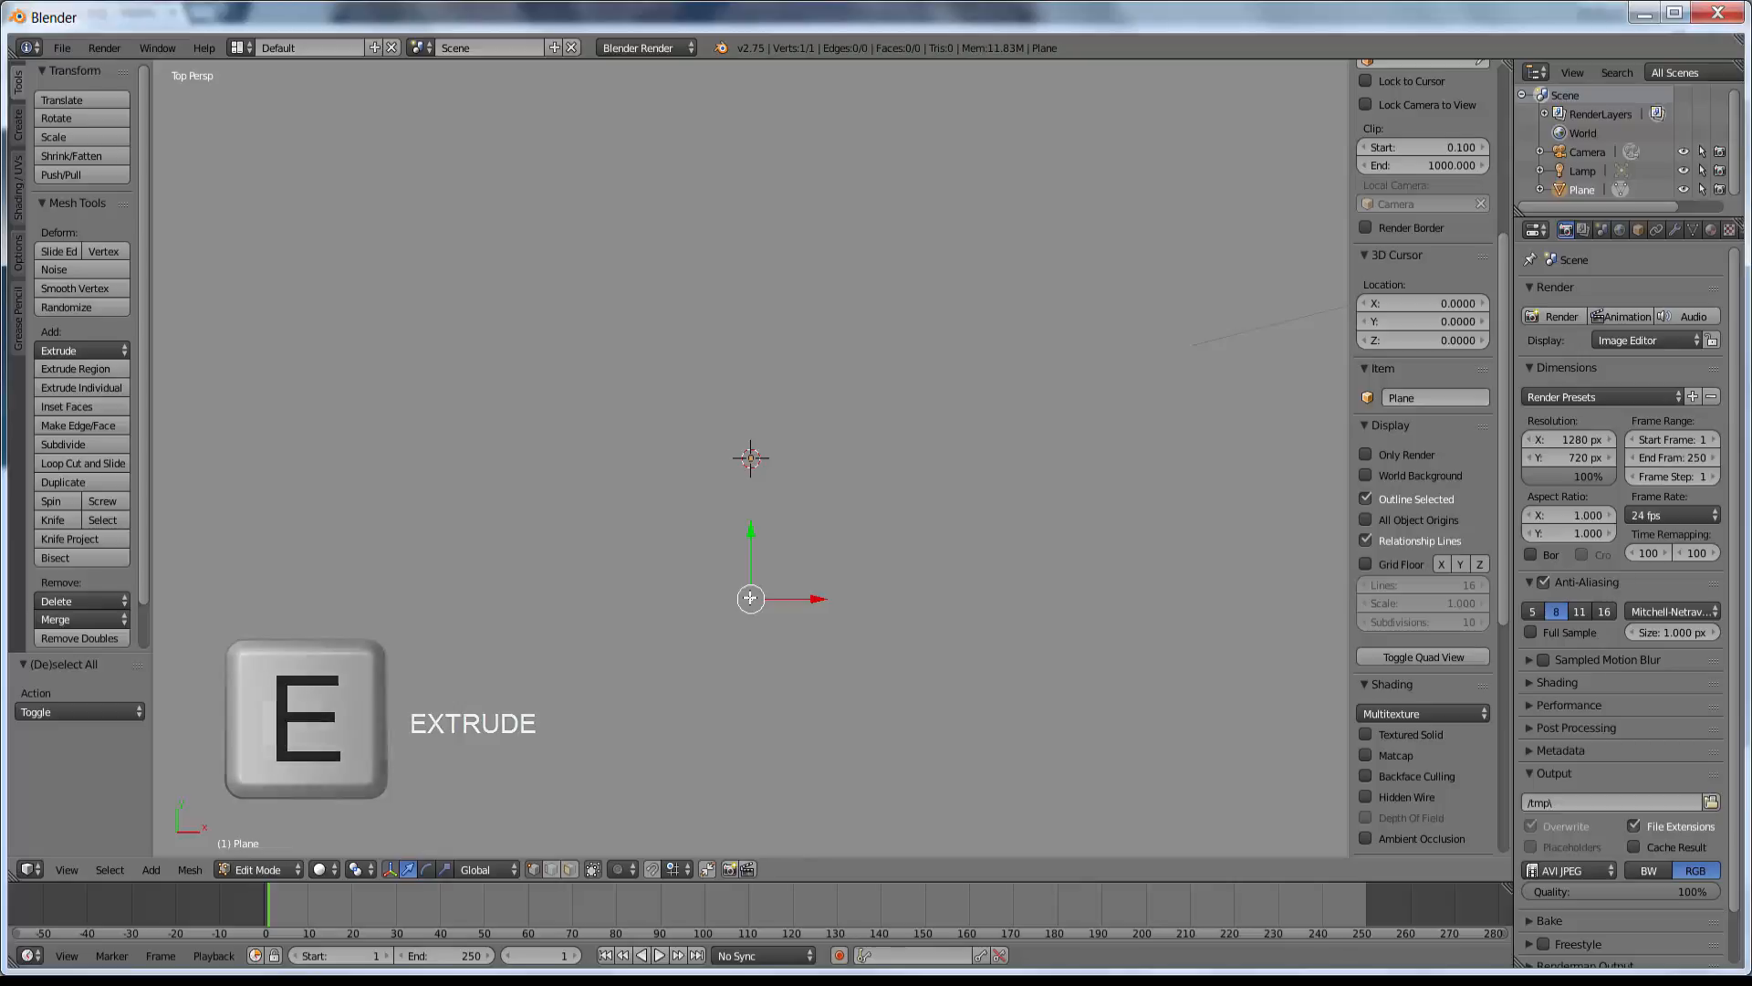
key(e)
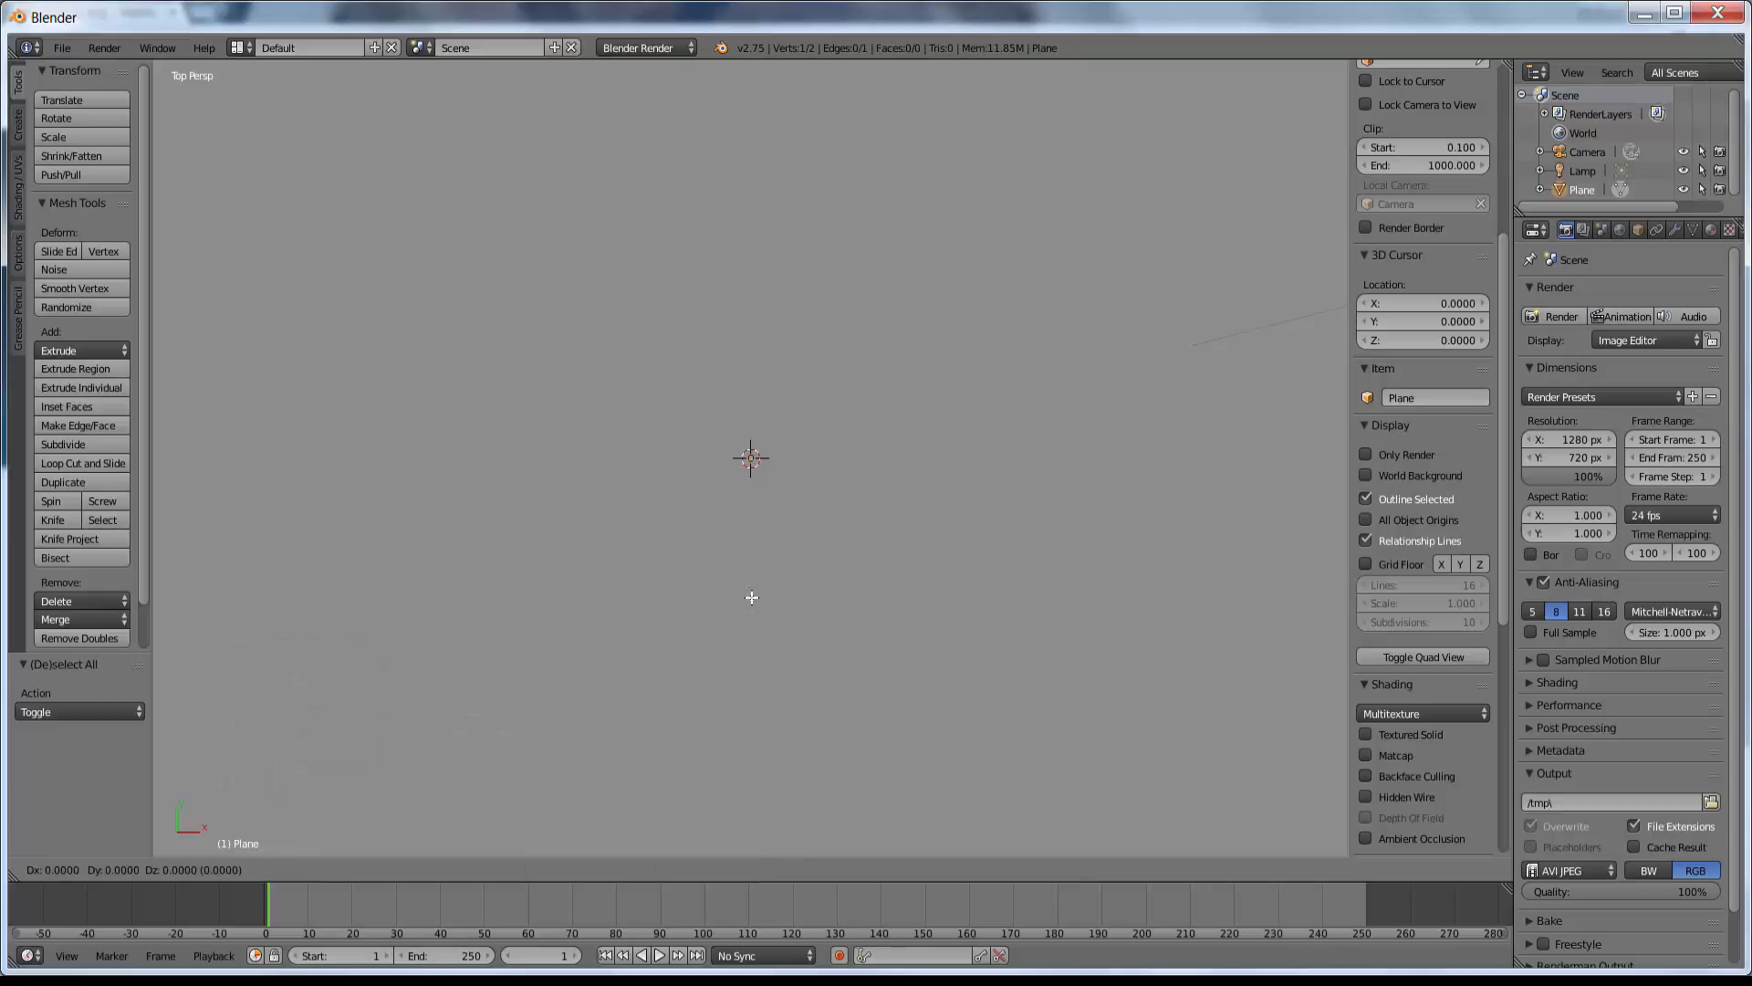
click(812, 549)
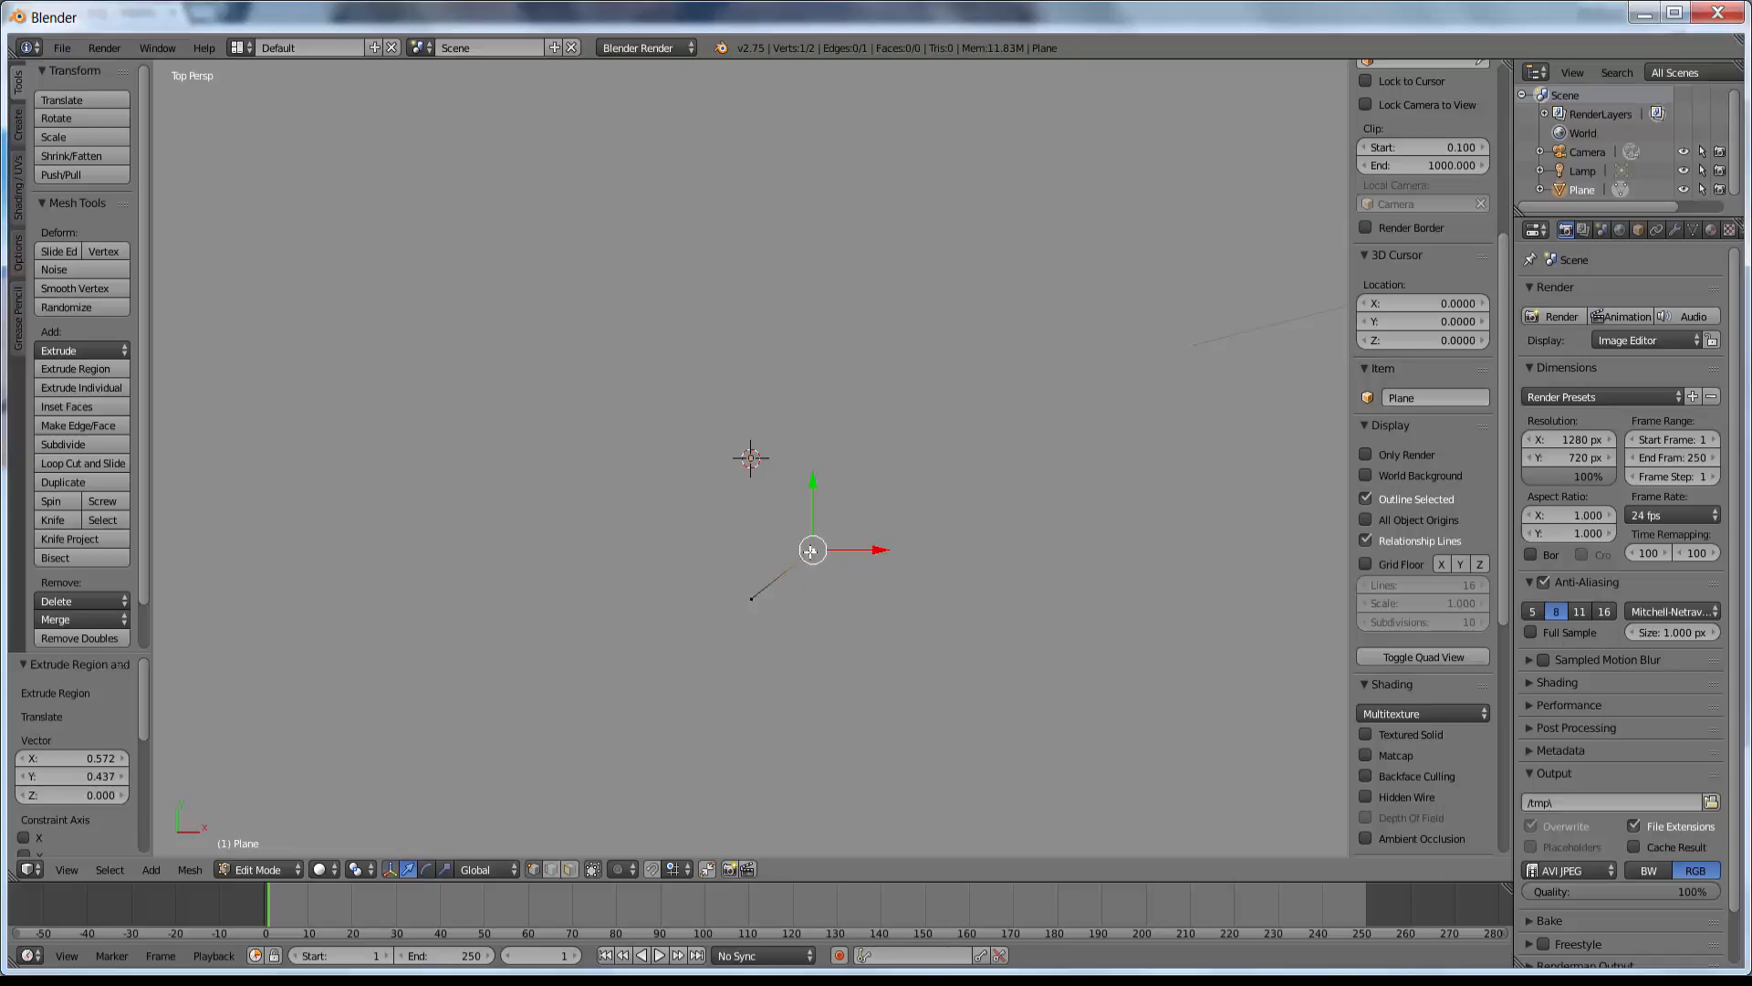
Extrude four more segments up the heart's right side, gradually steepening to about 0.067 in X and 0.479 in Y.
key(e)
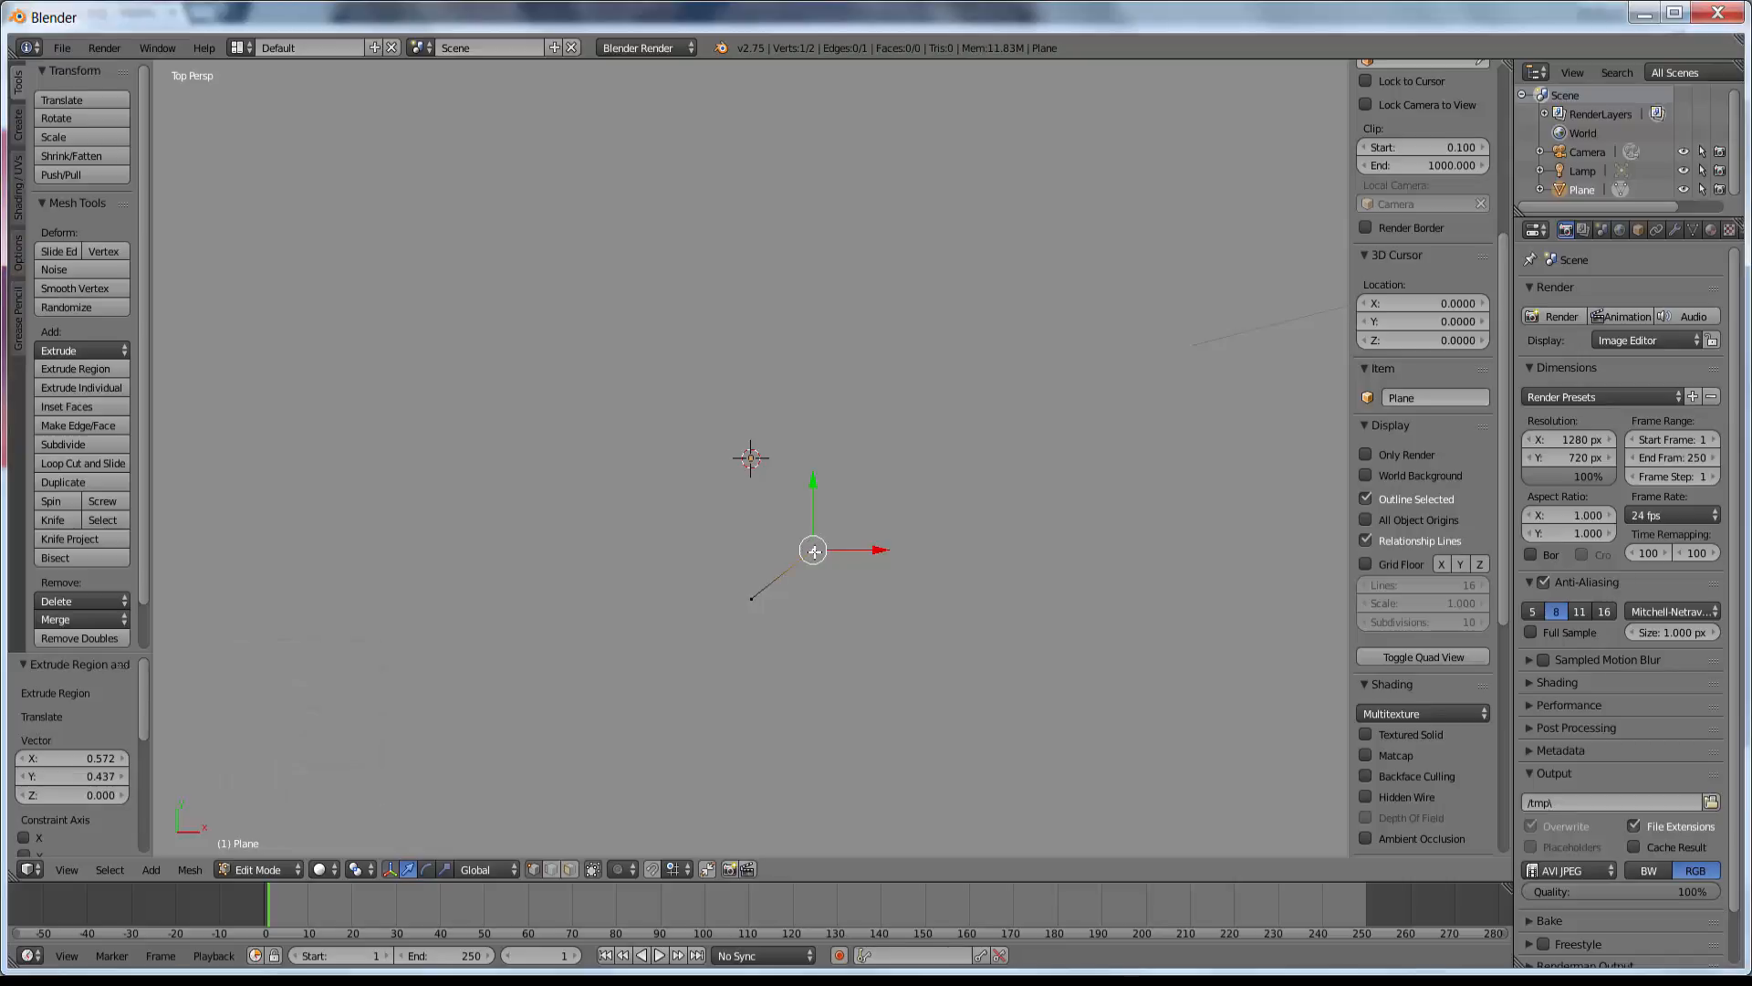
key(e)
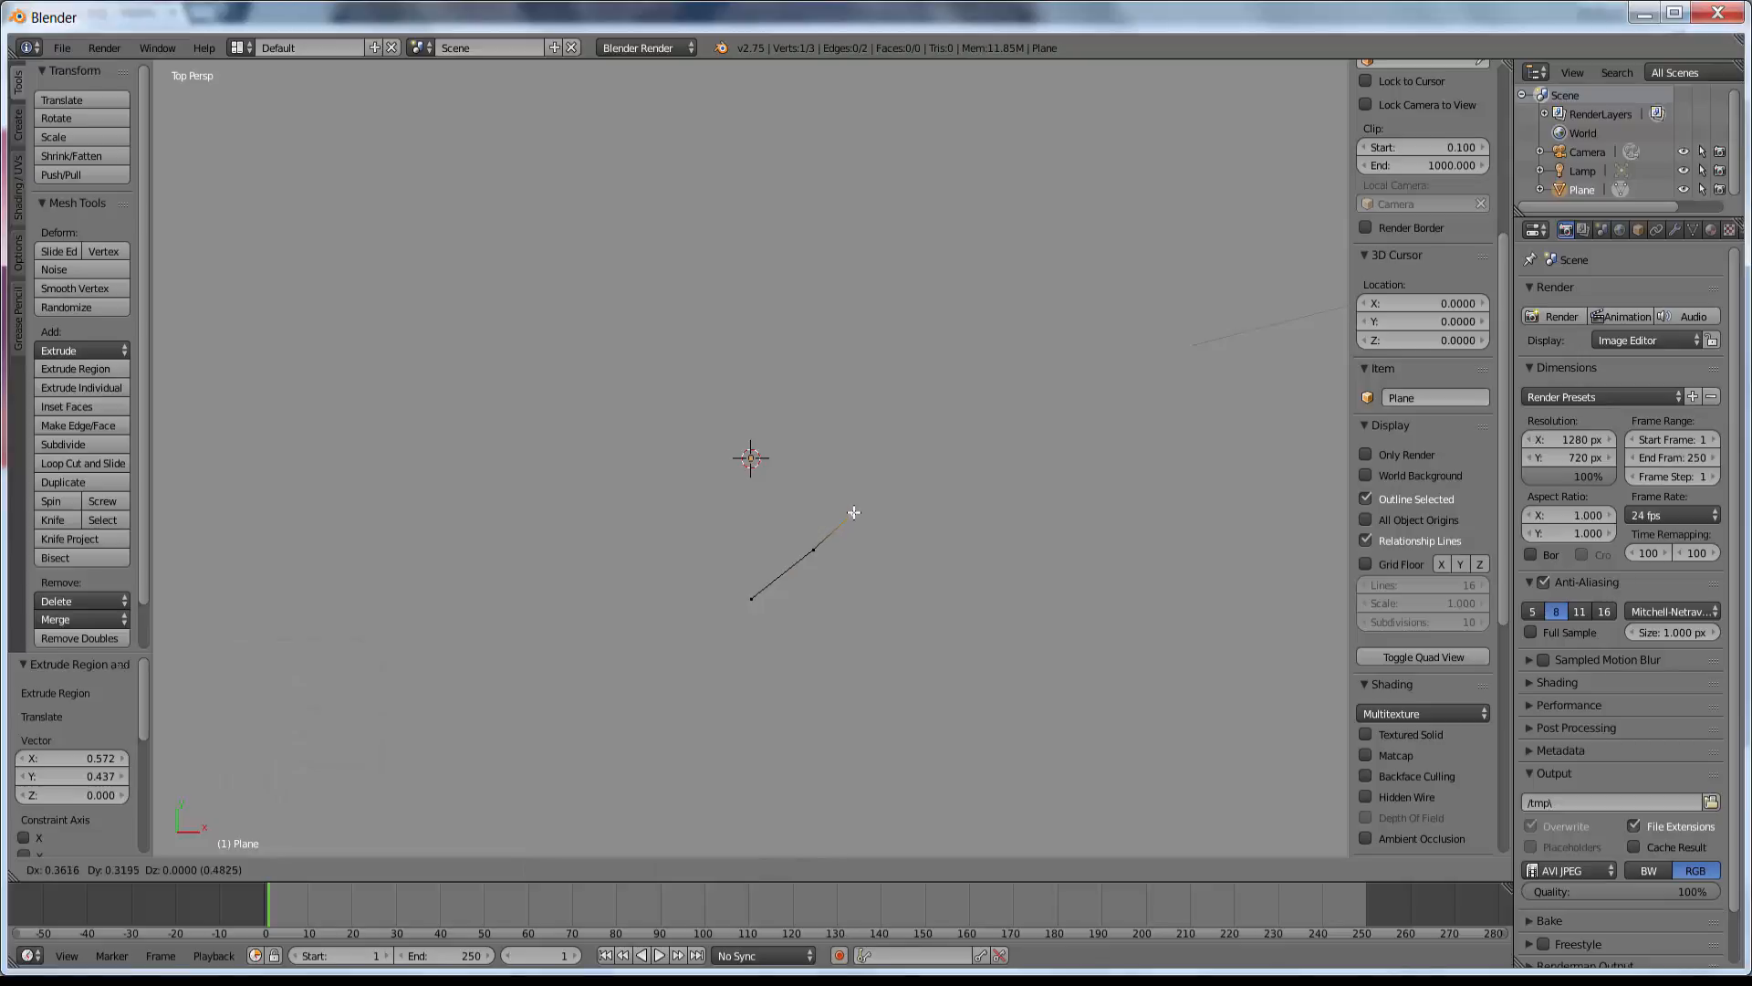
click(855, 508)
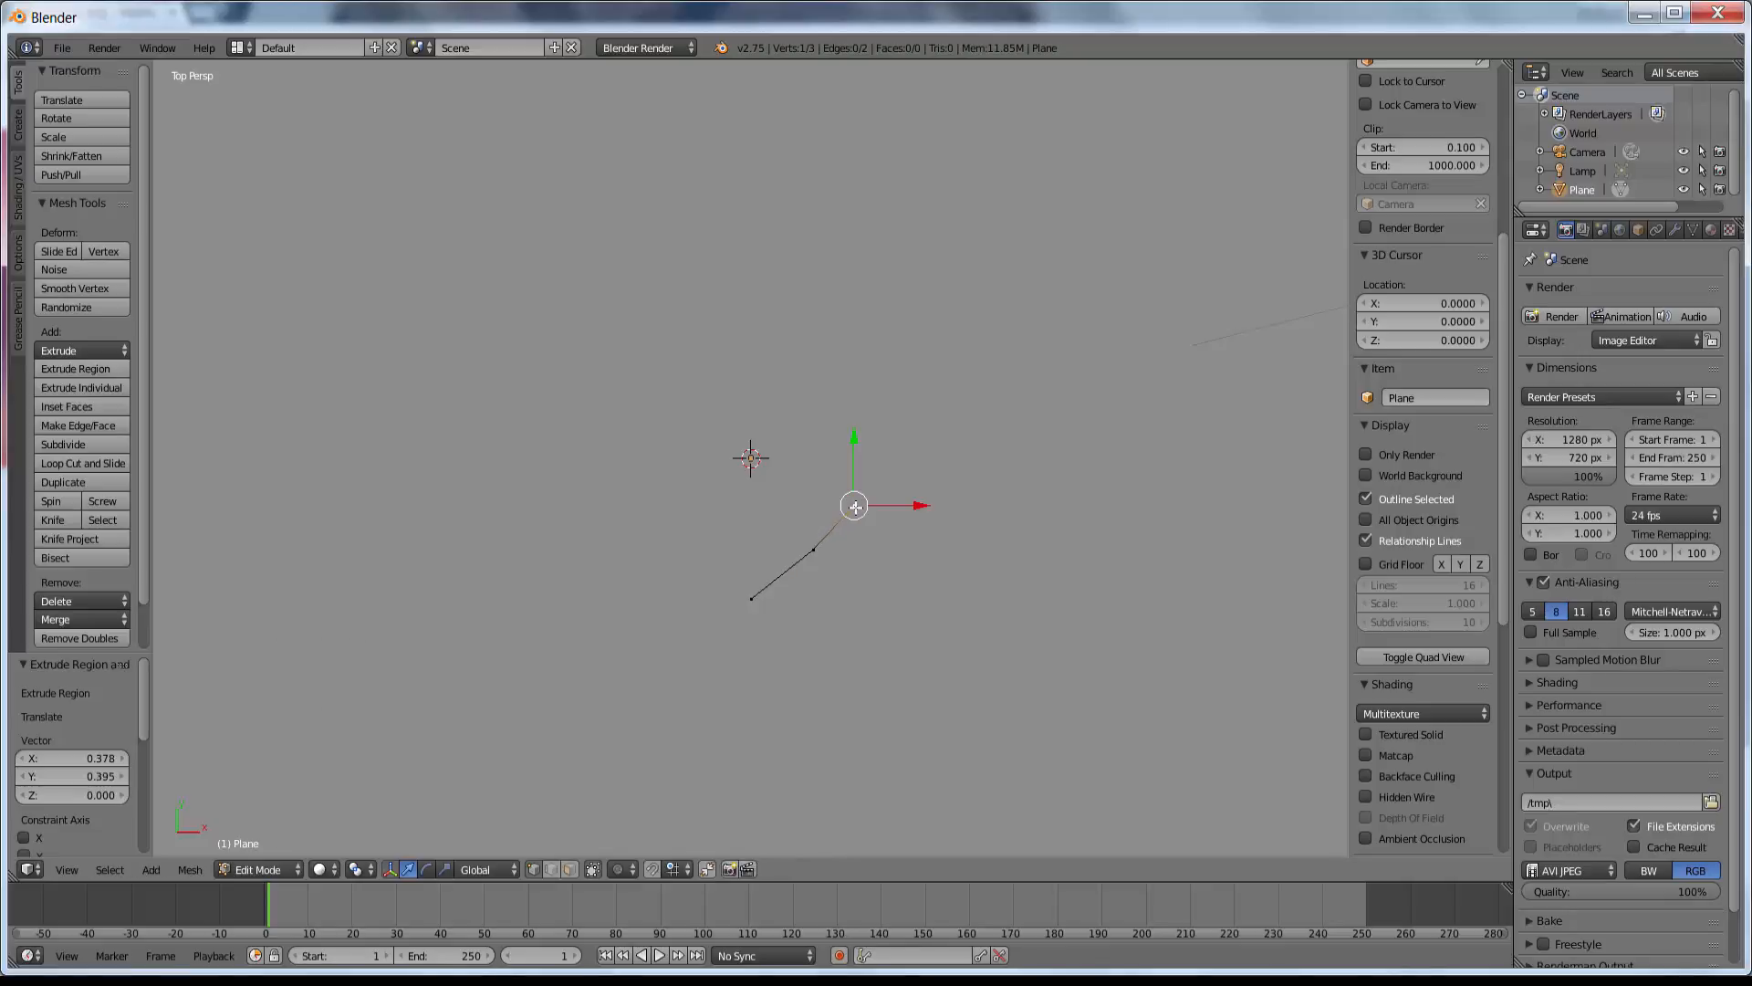
key(e)
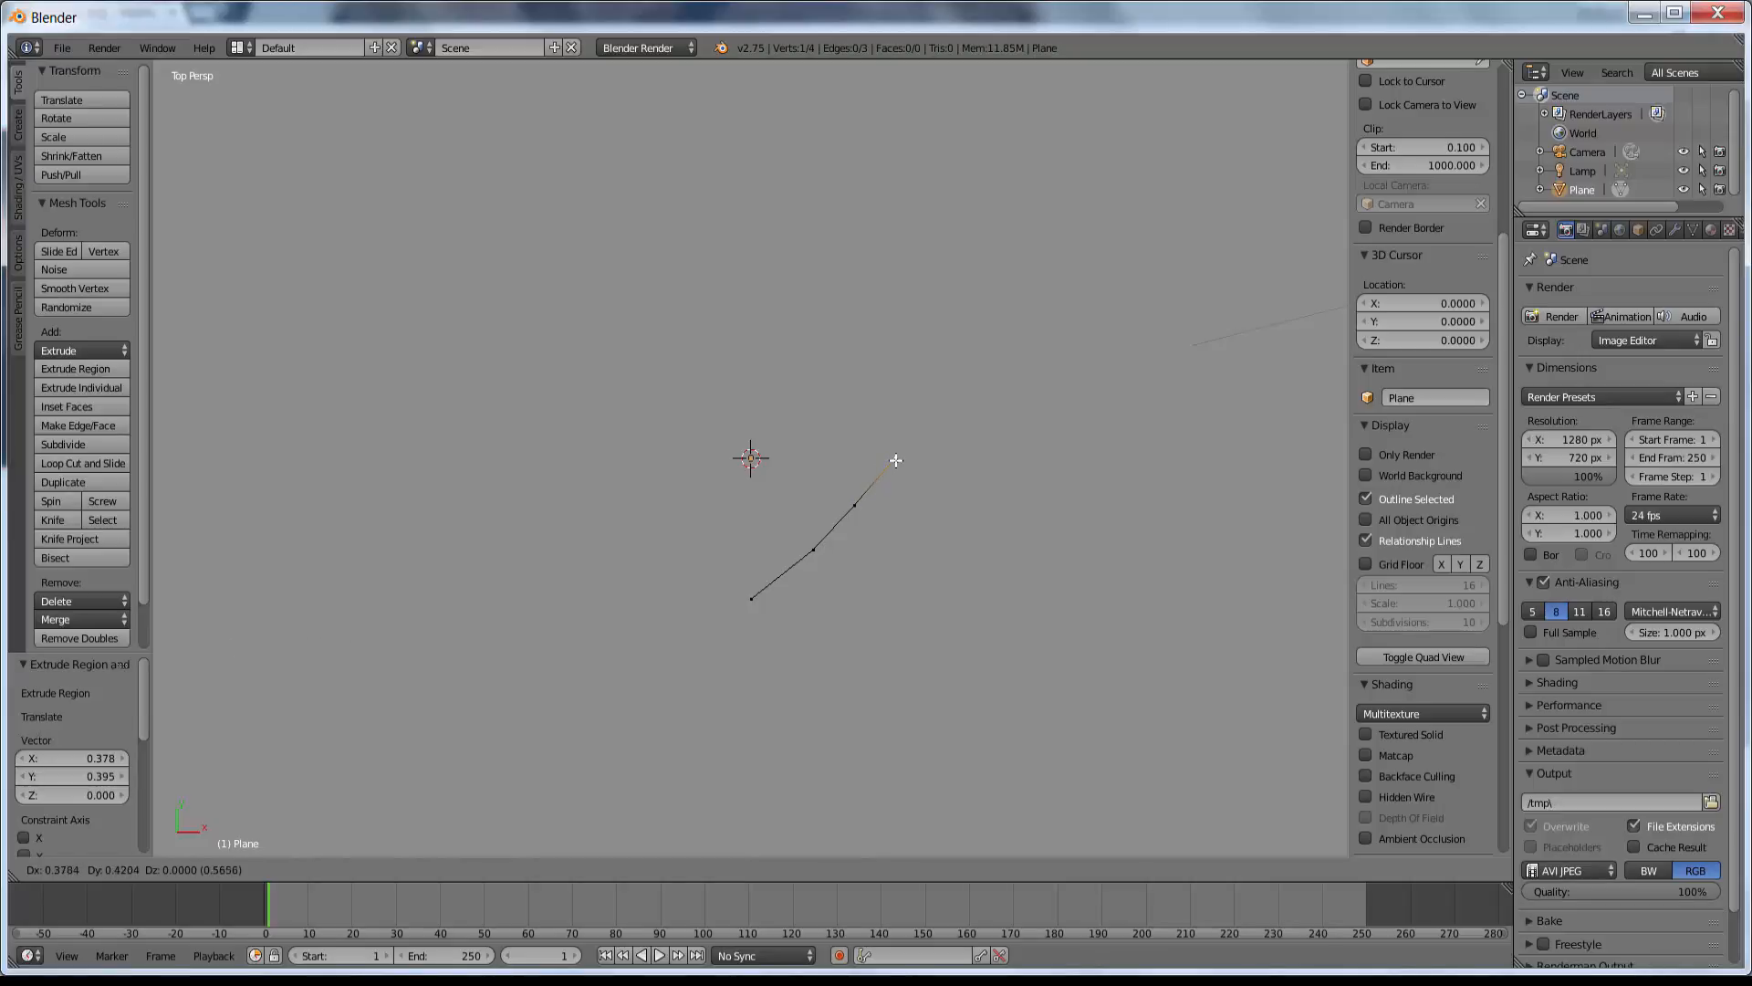
click(891, 457)
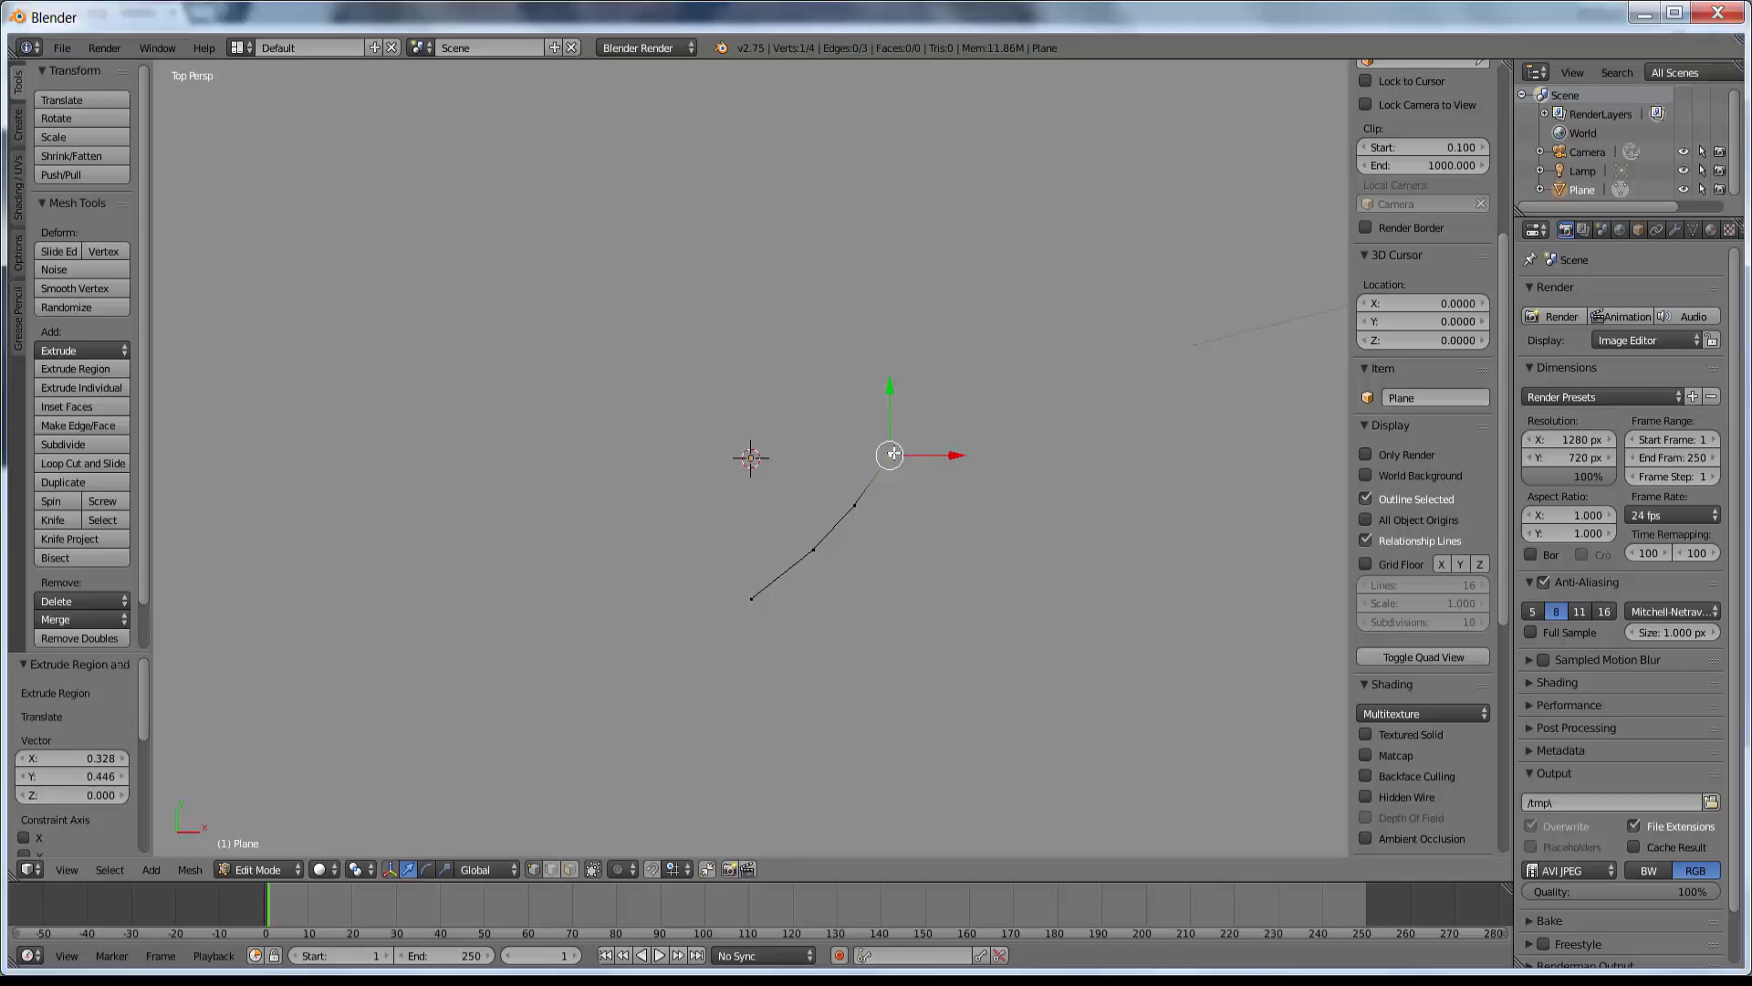
key(e)
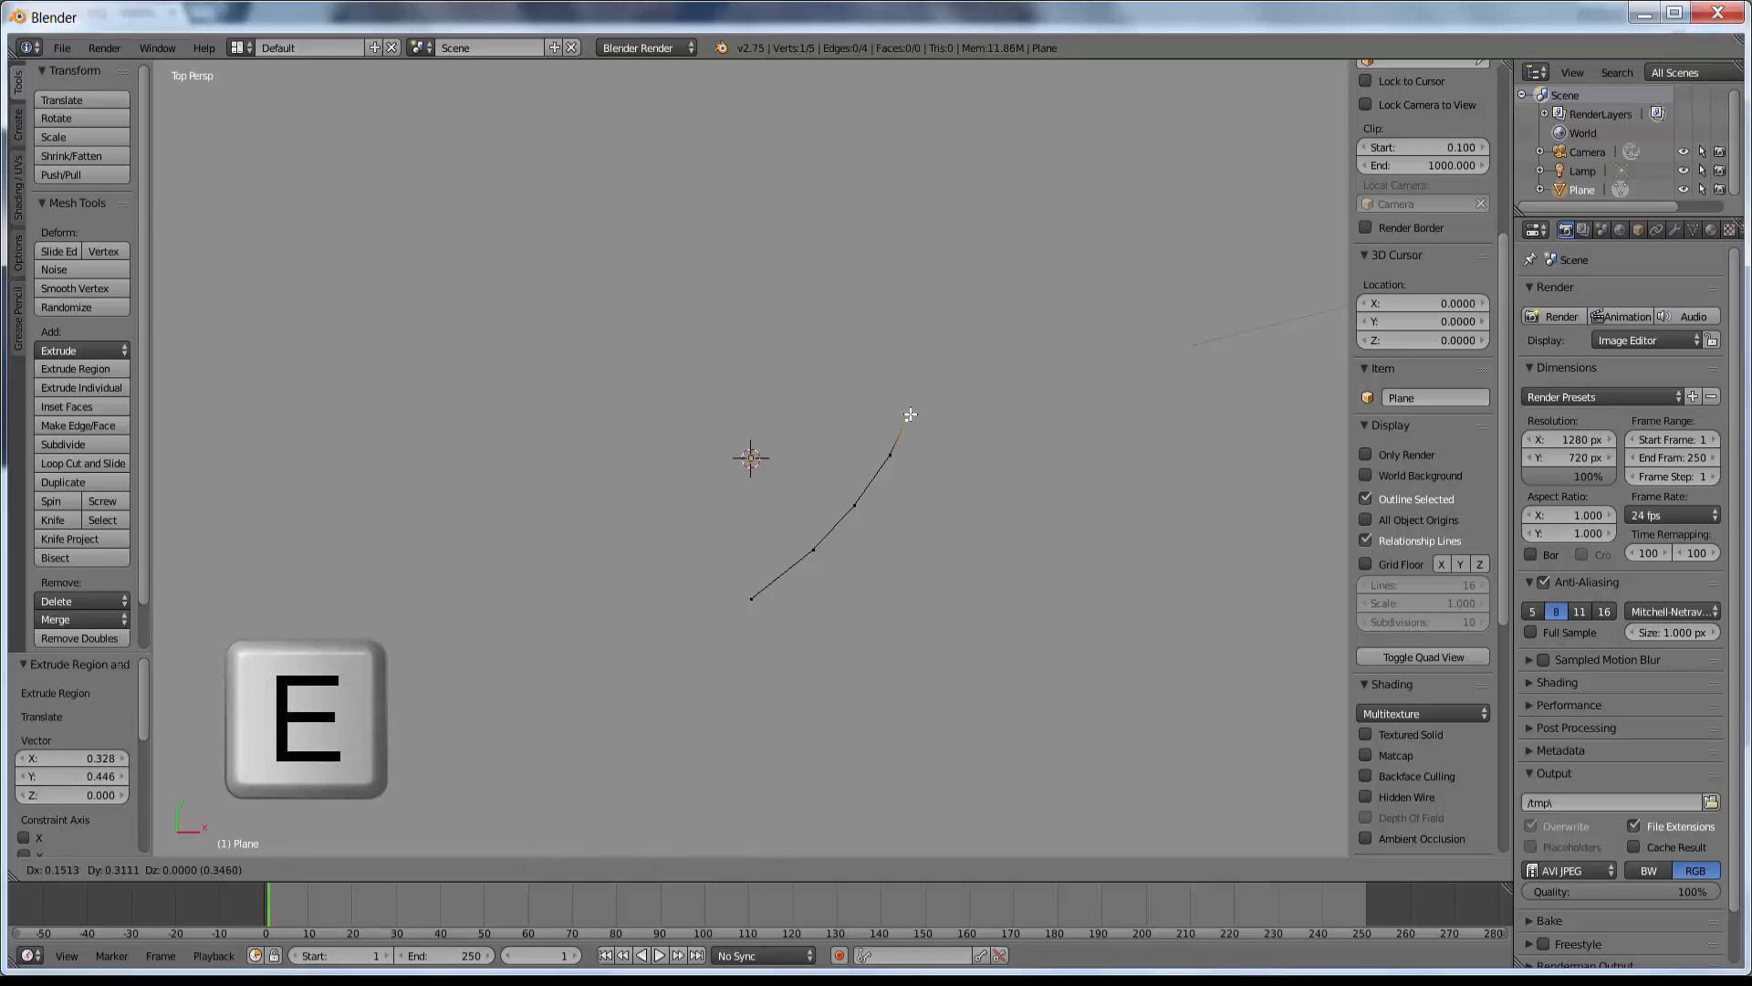
click(911, 408)
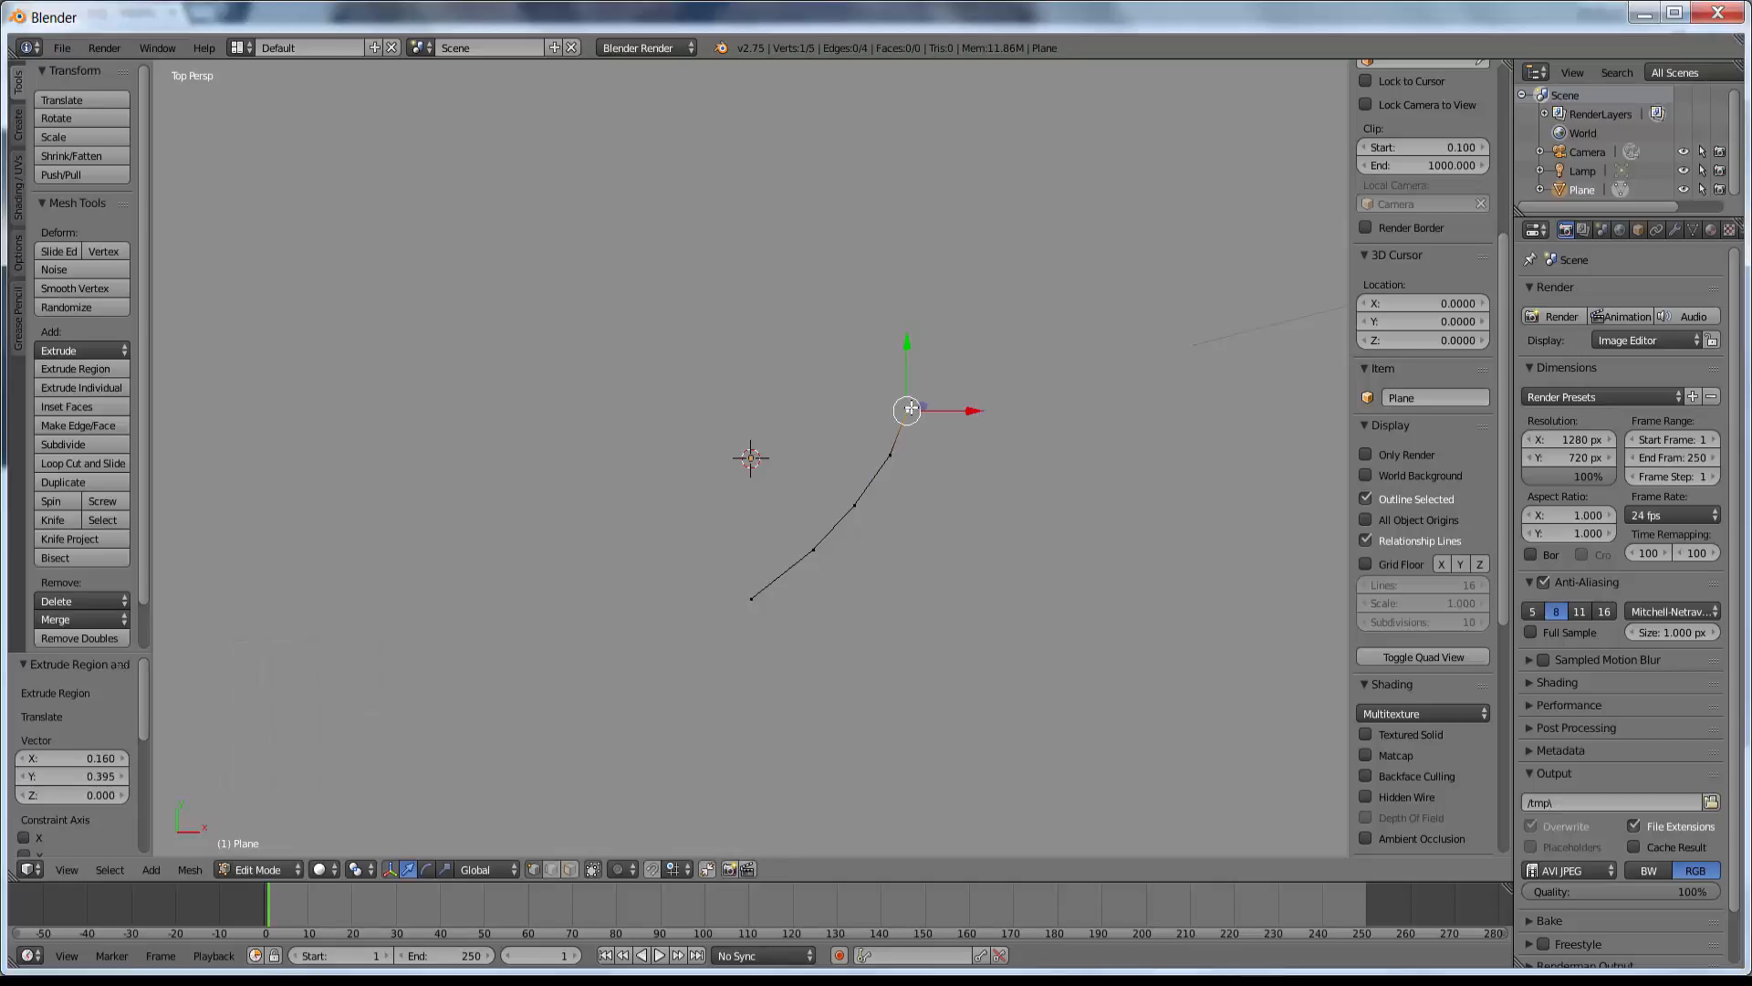
key(e)
click(914, 358)
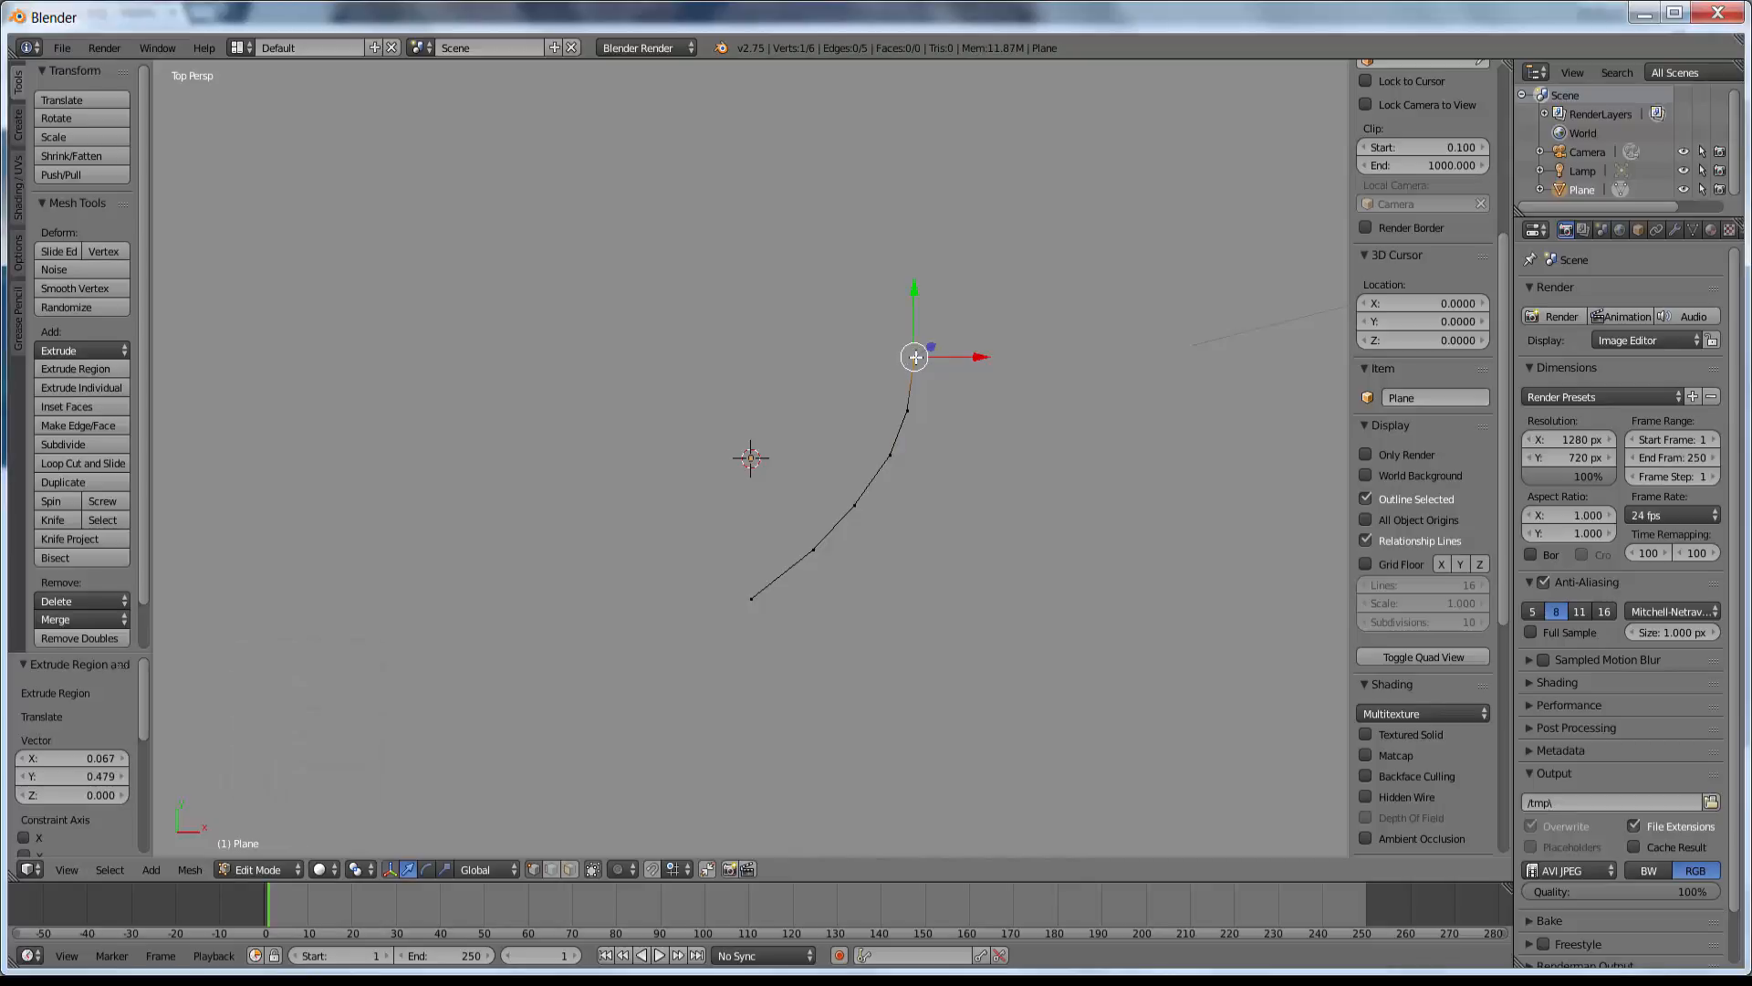
Extrude six further segments that curve inward over the heart's upper lobe and end near the vertical centre line.
key(e)
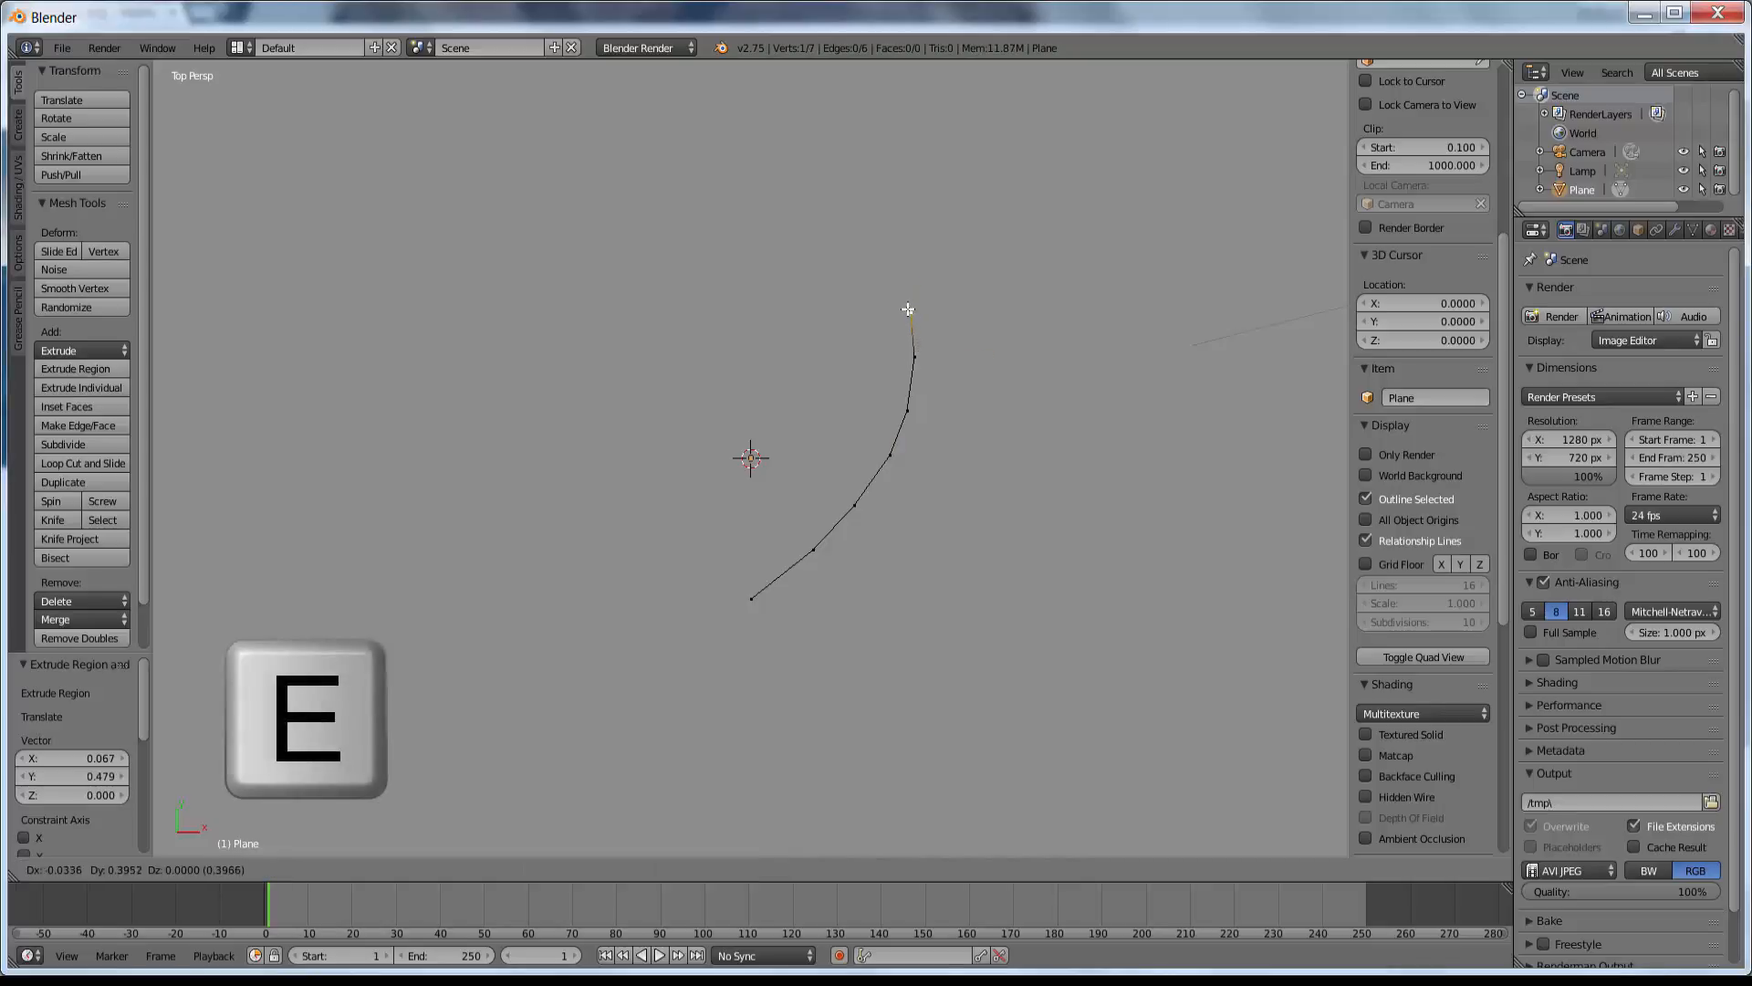
click(908, 309)
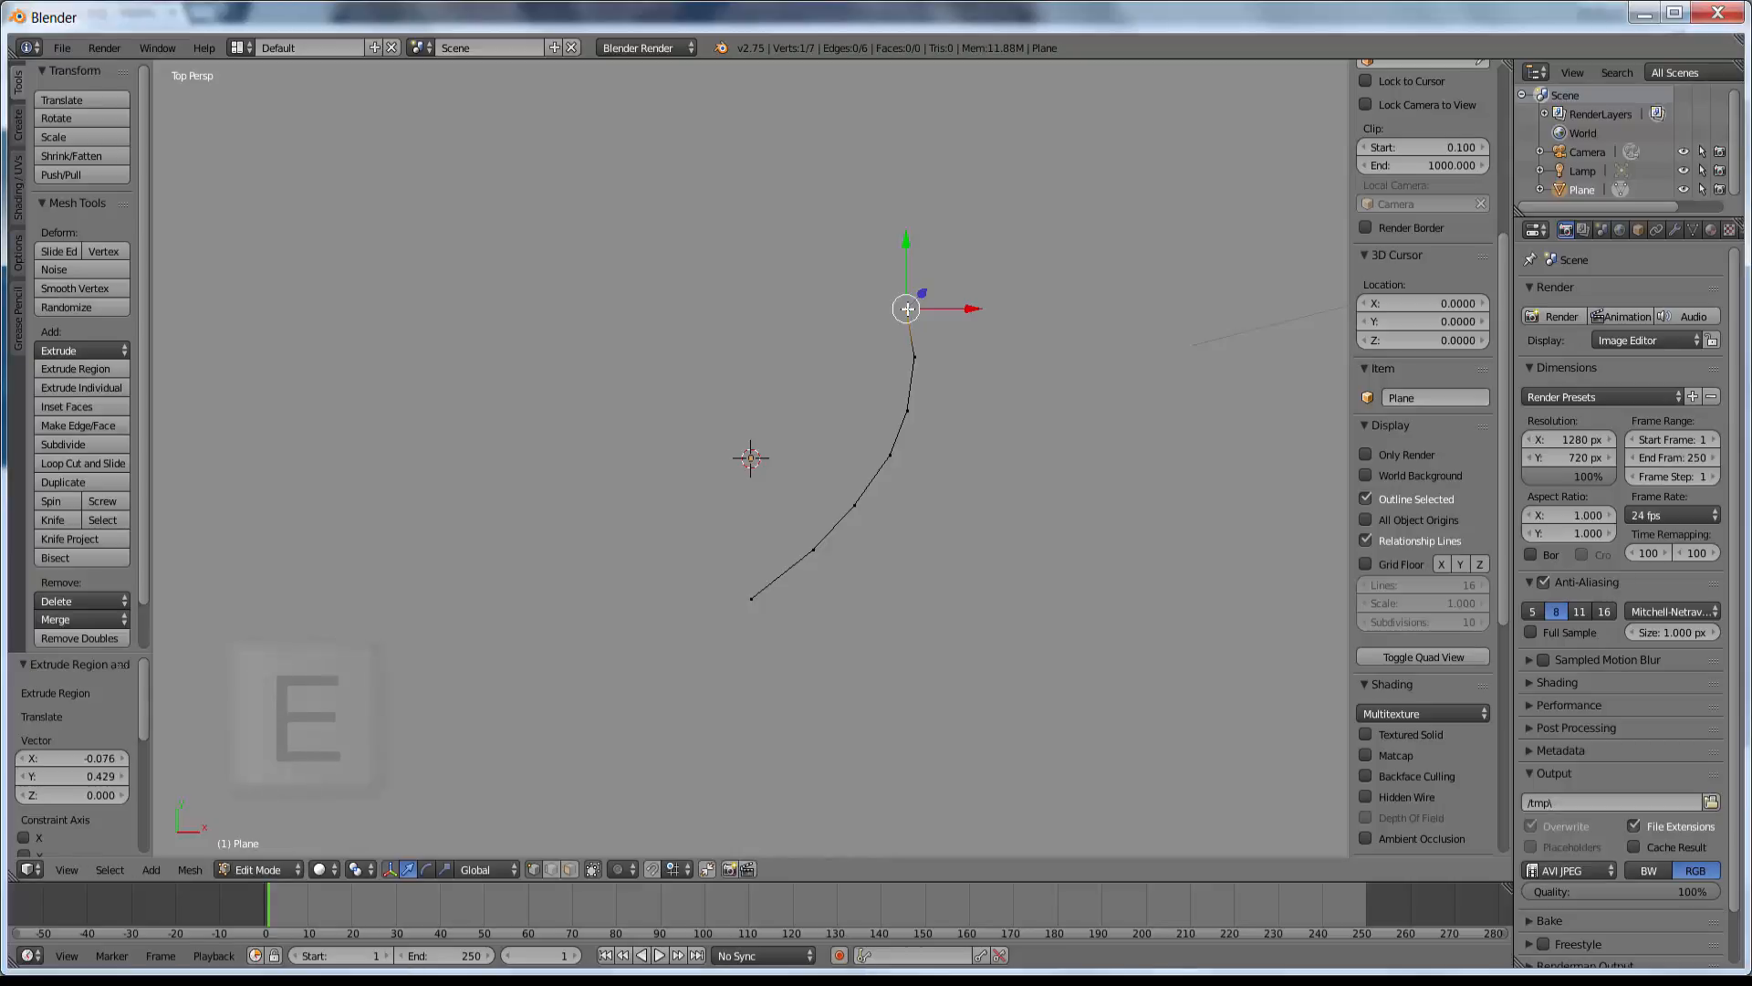
key(e)
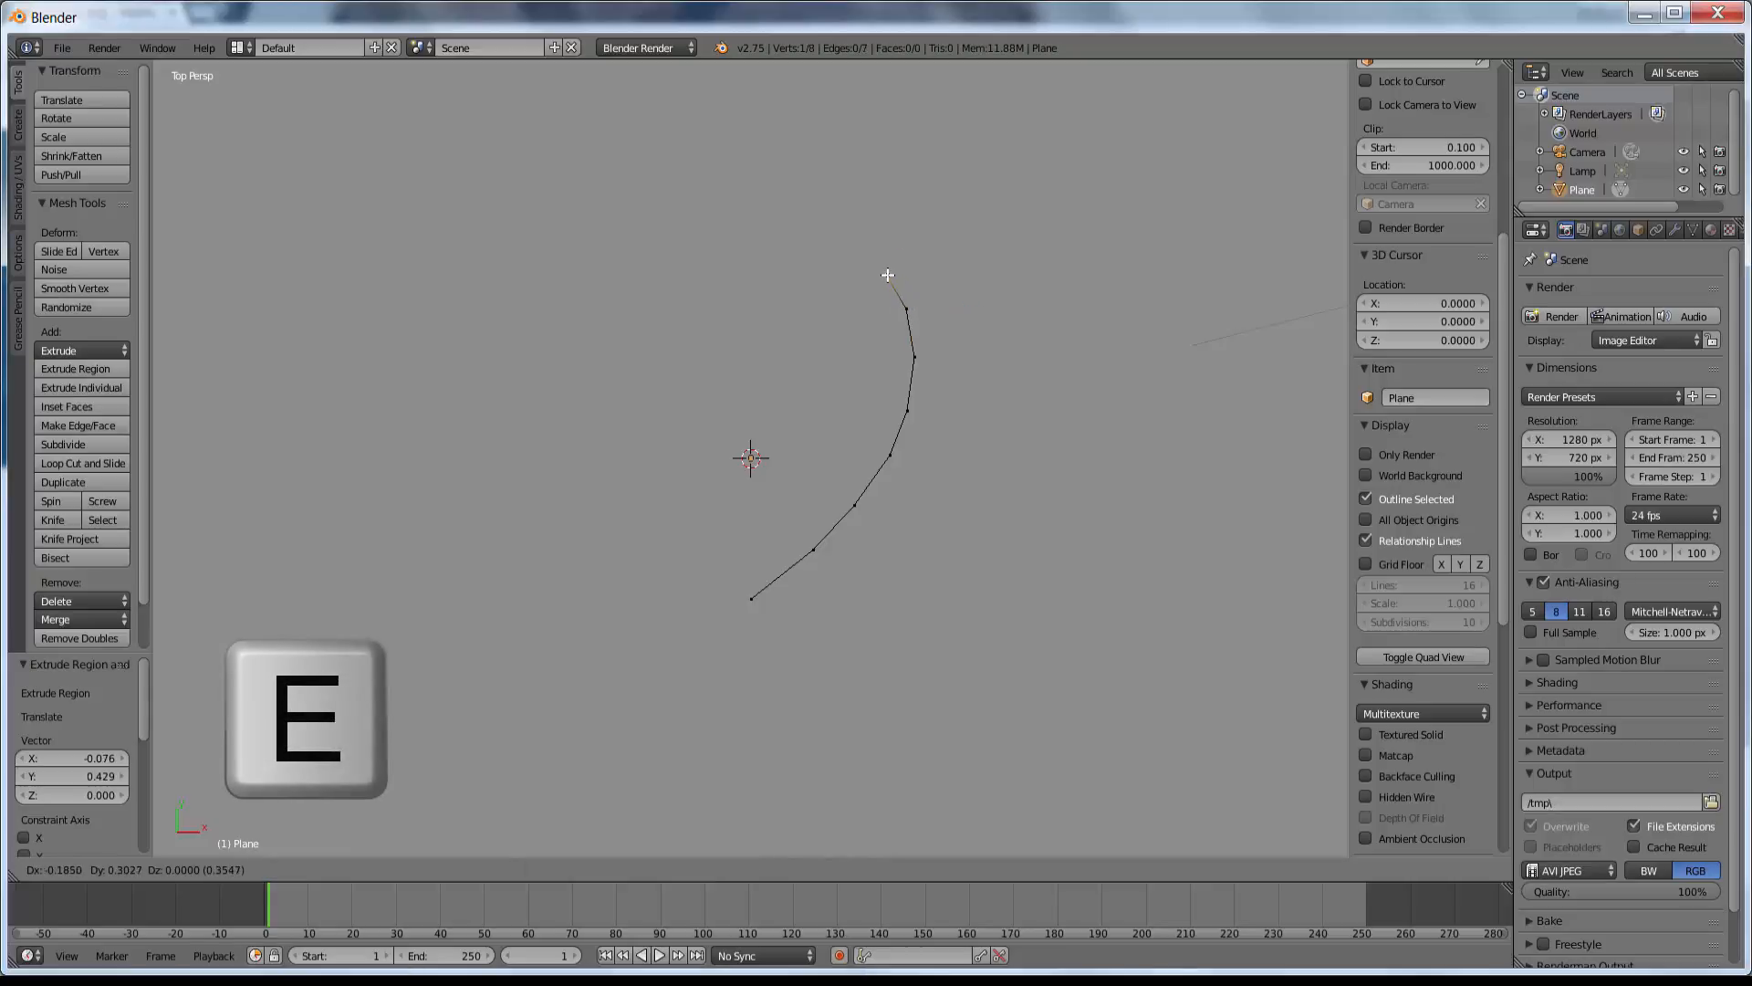
click(887, 275)
key(e)
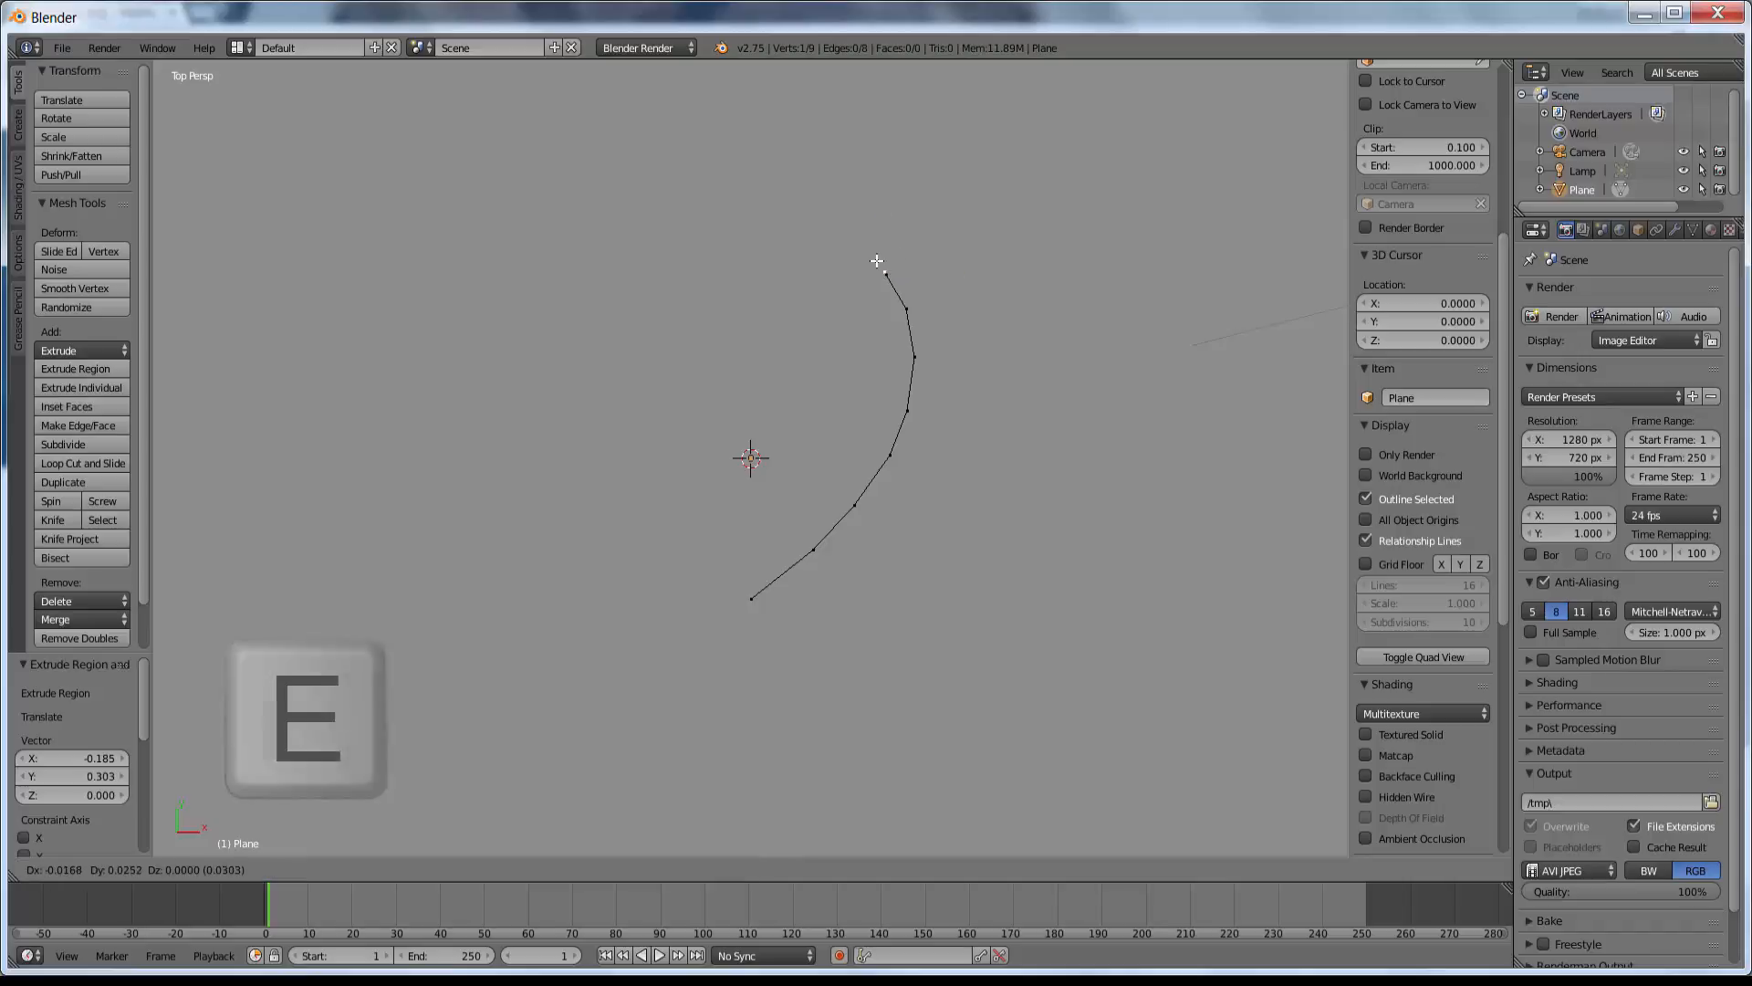
click(856, 245)
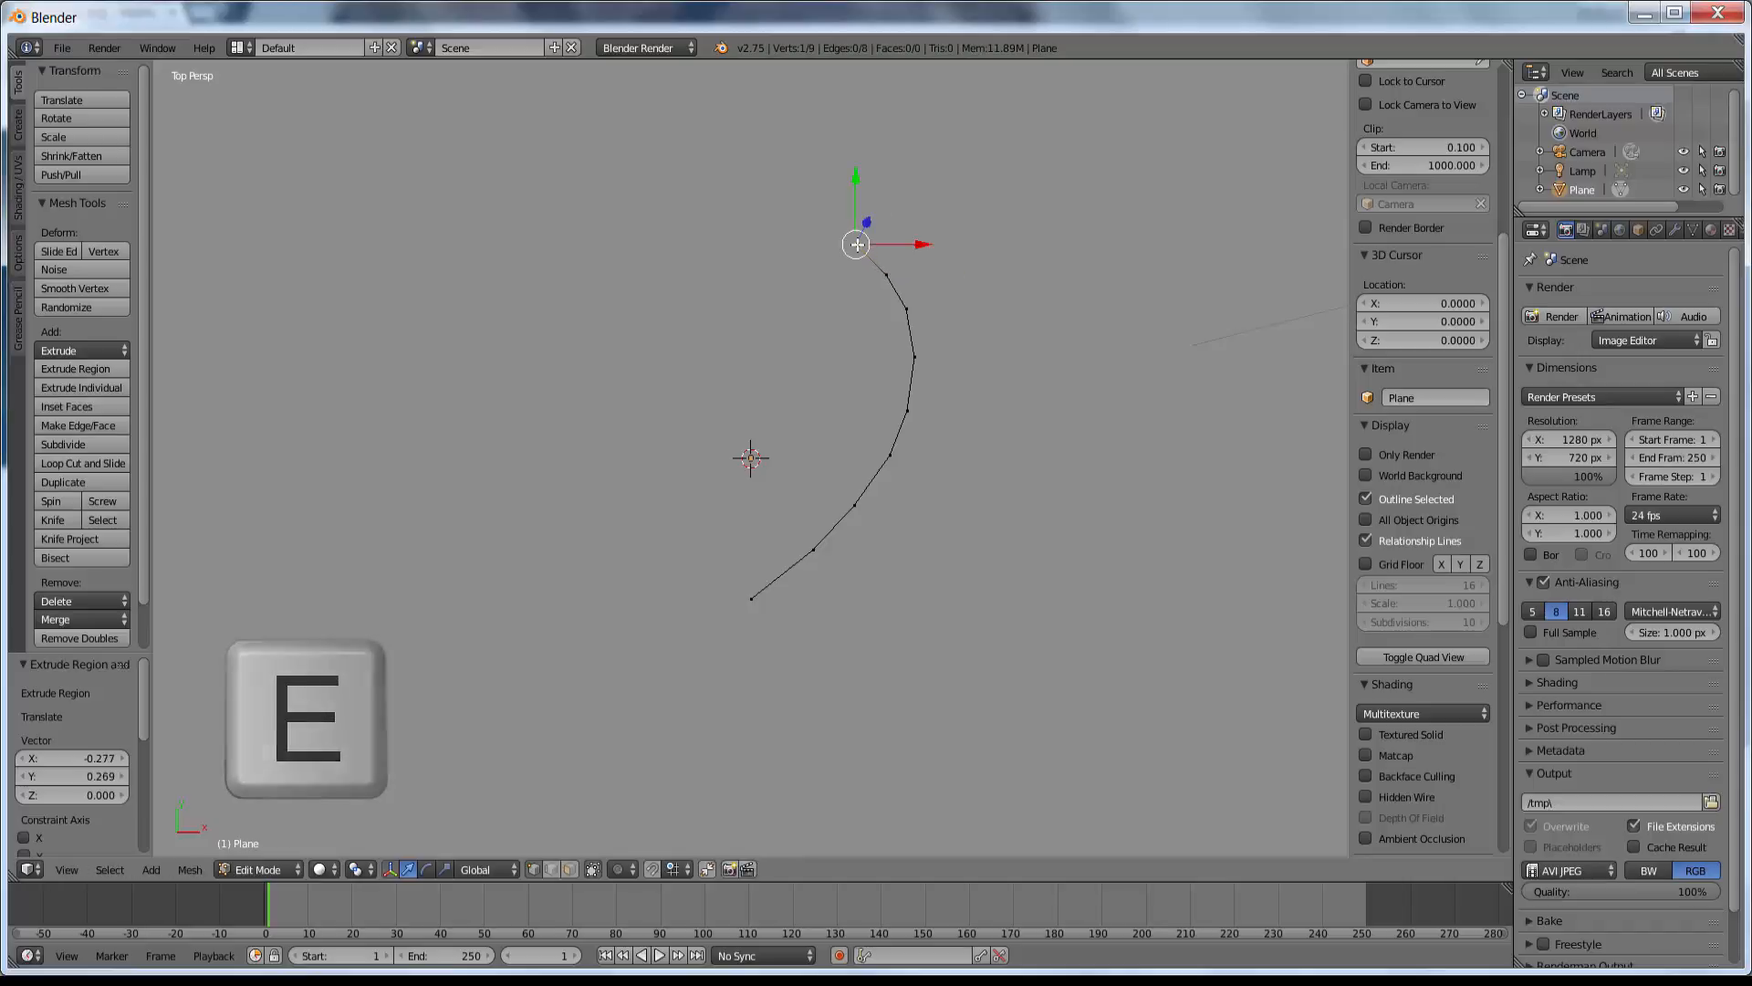
key(e)
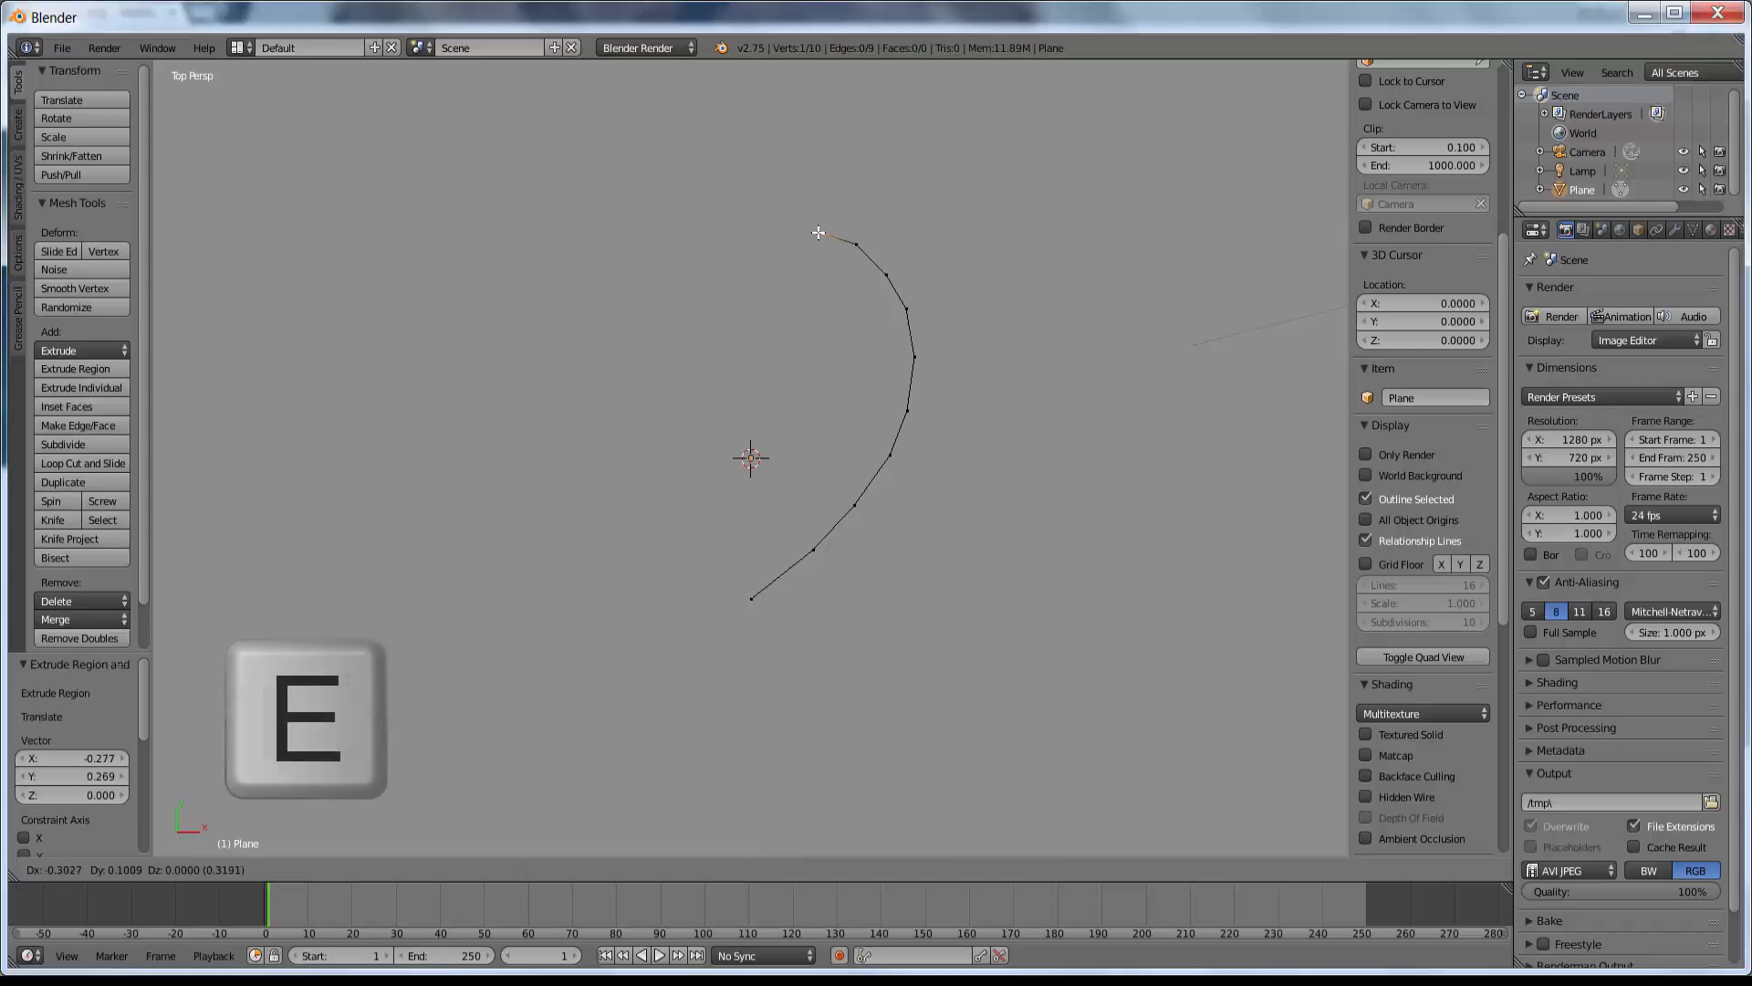
click(815, 231)
key(e)
click(777, 229)
key(e)
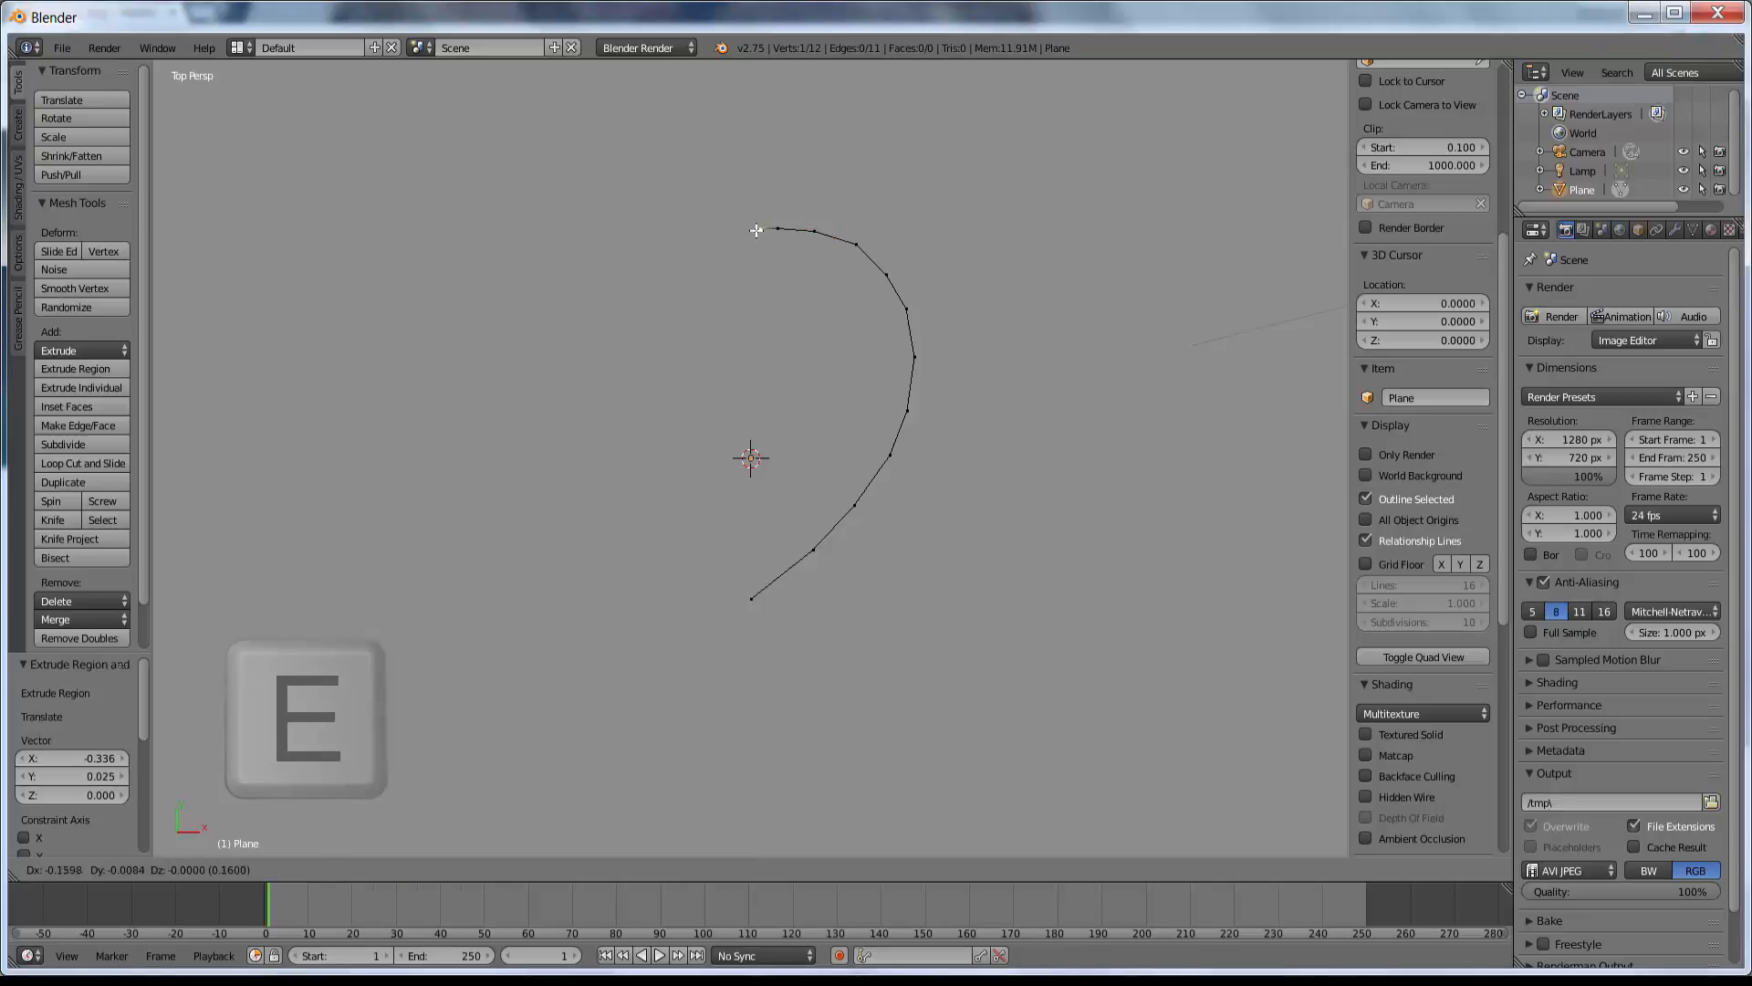
click(743, 237)
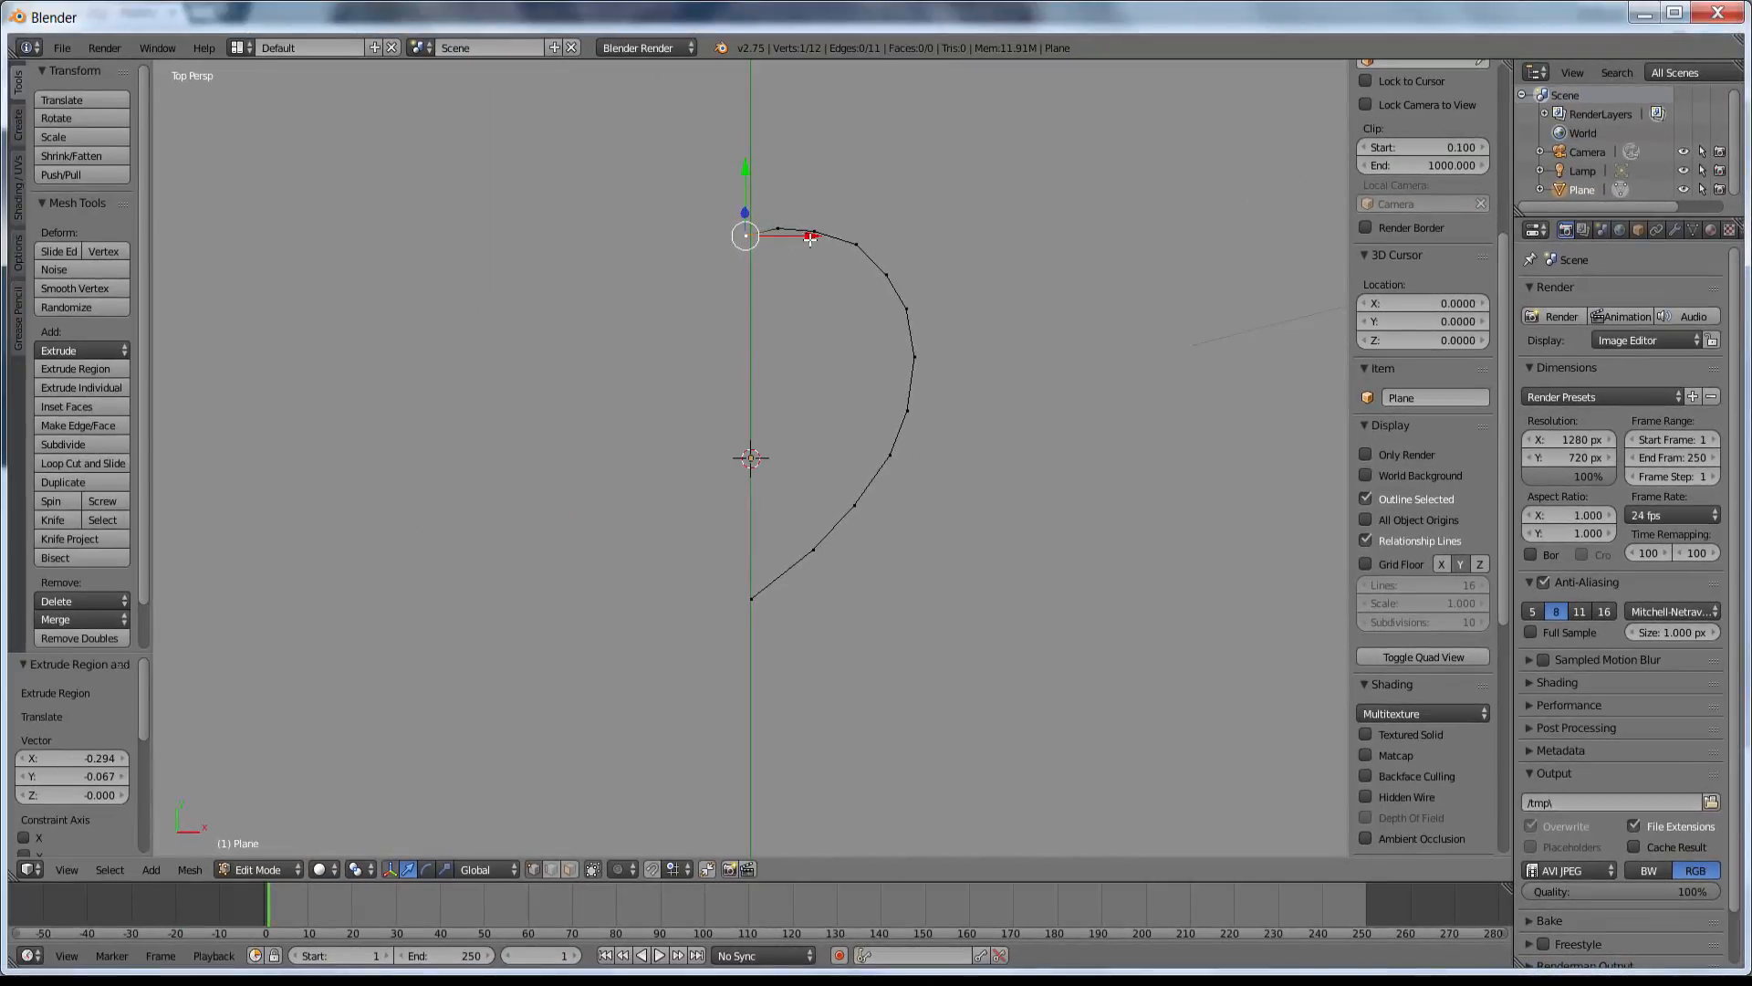
Move the outline's upper end vertex about 0.042 along X onto the centre line, and select all vertices.
drag(810, 239, 816, 237)
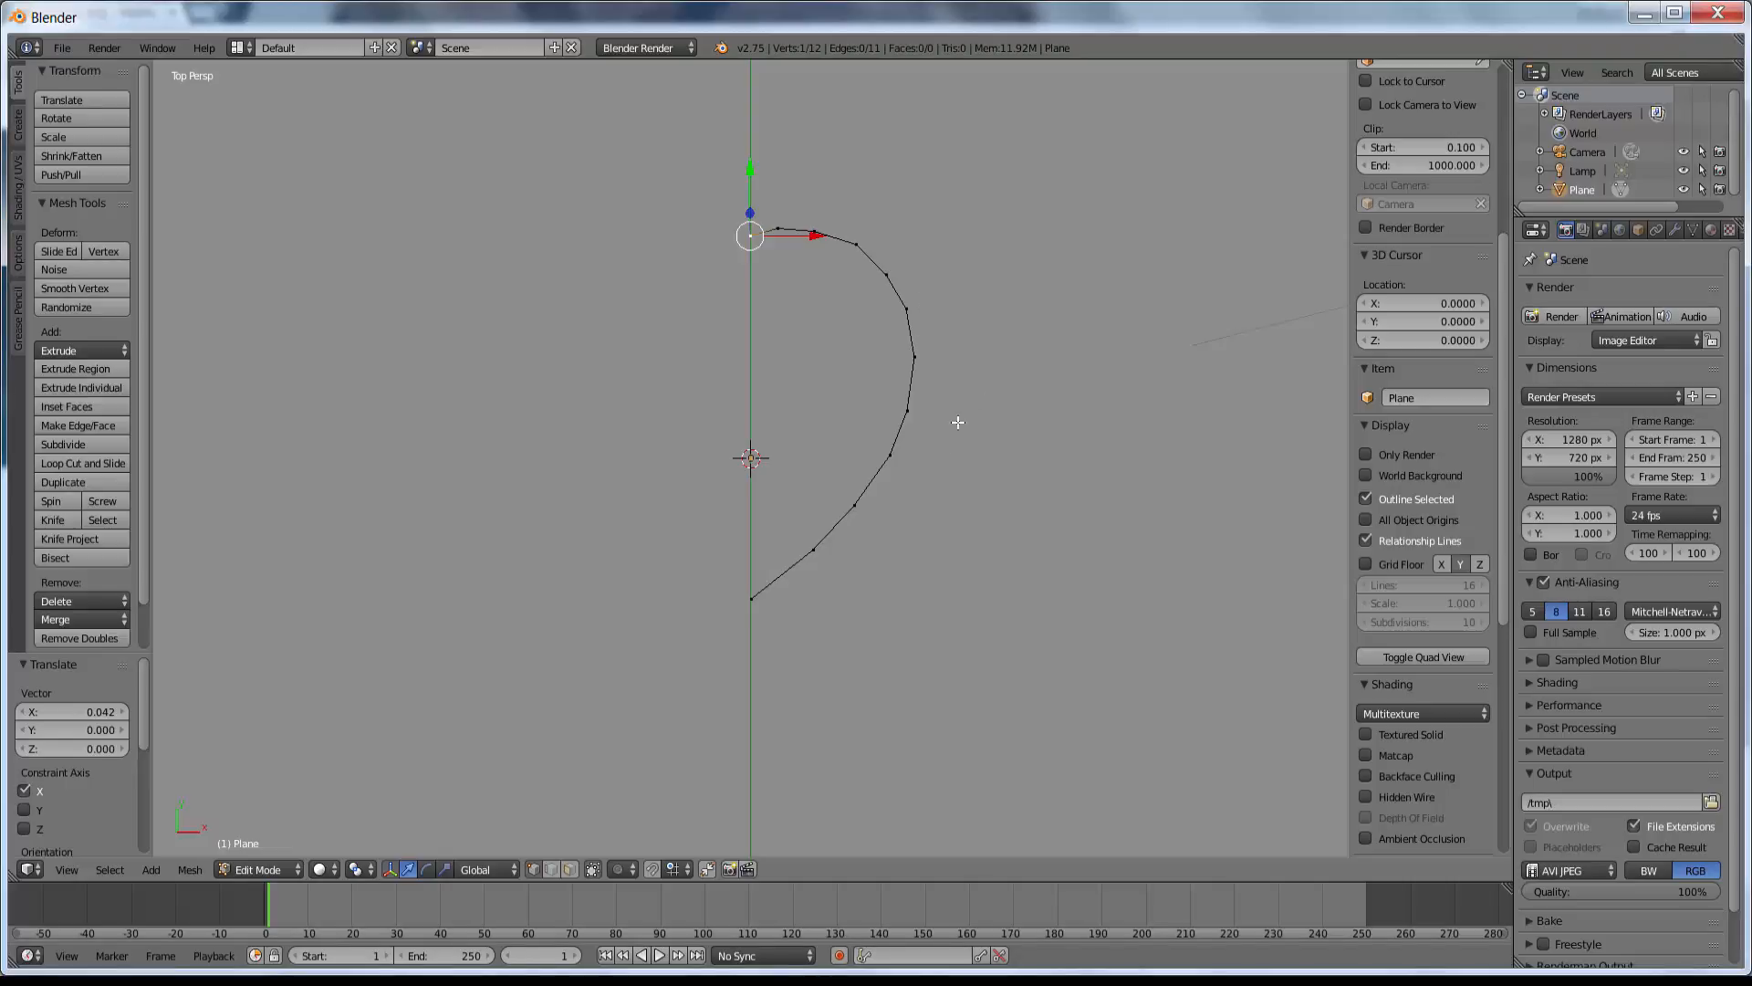
key(a)
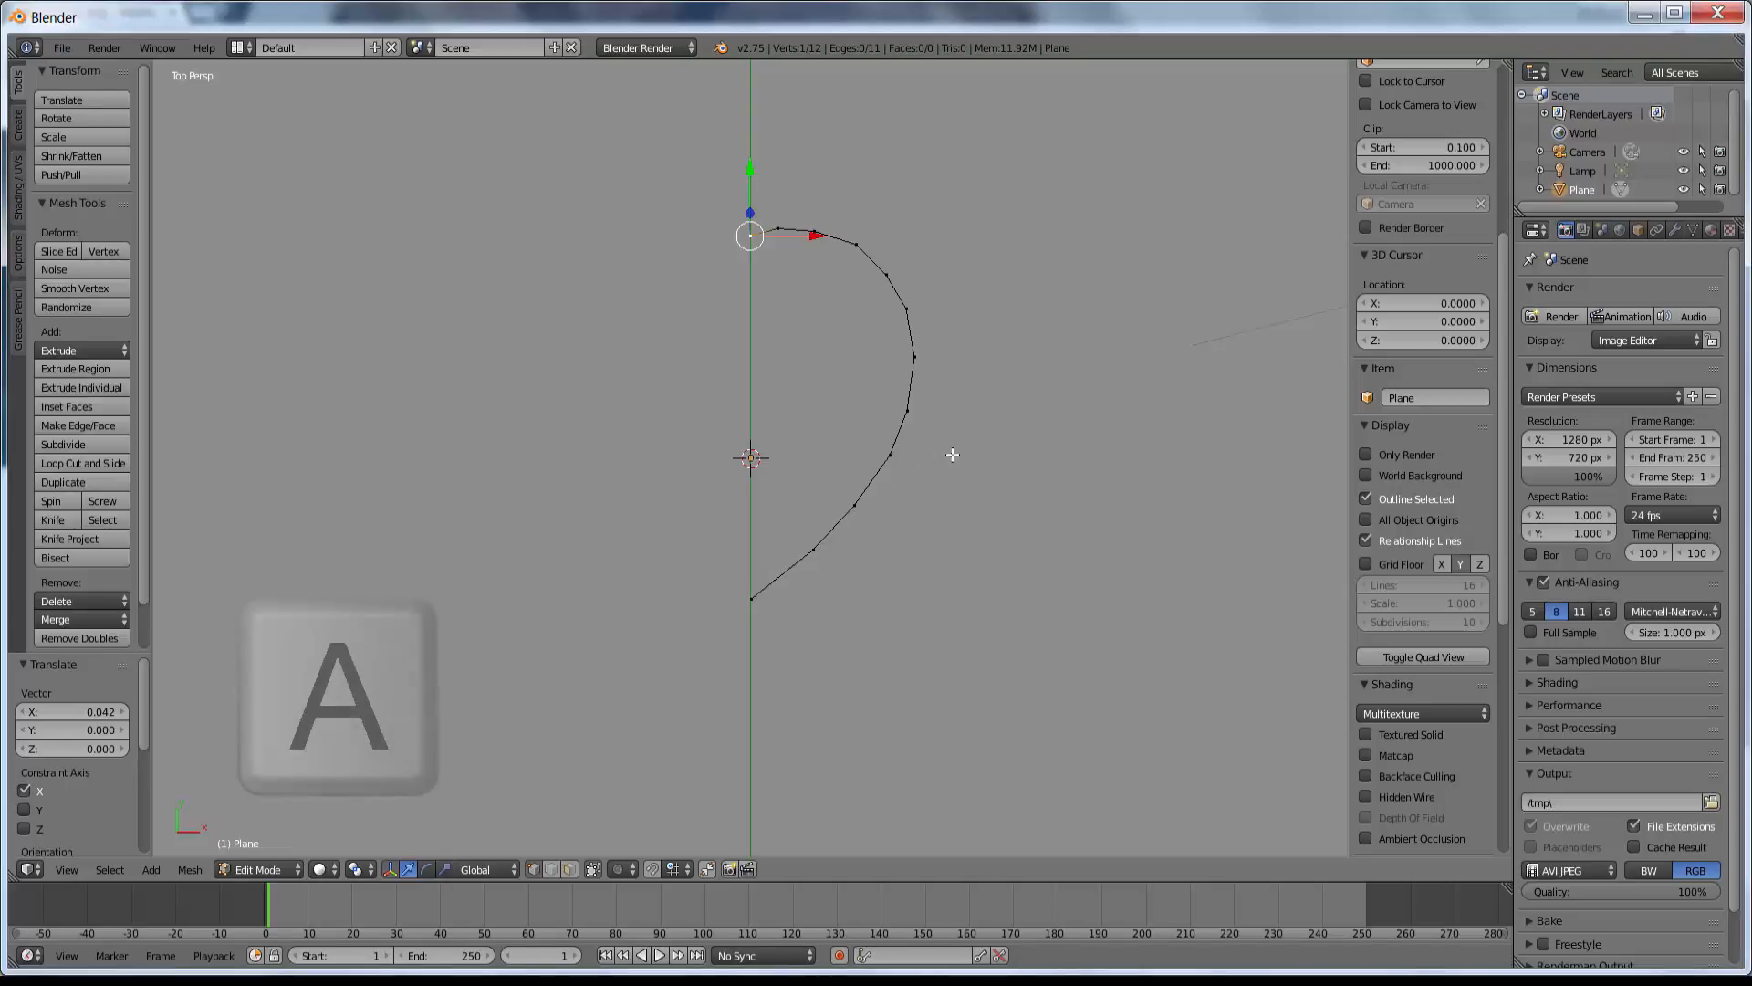
key(a)
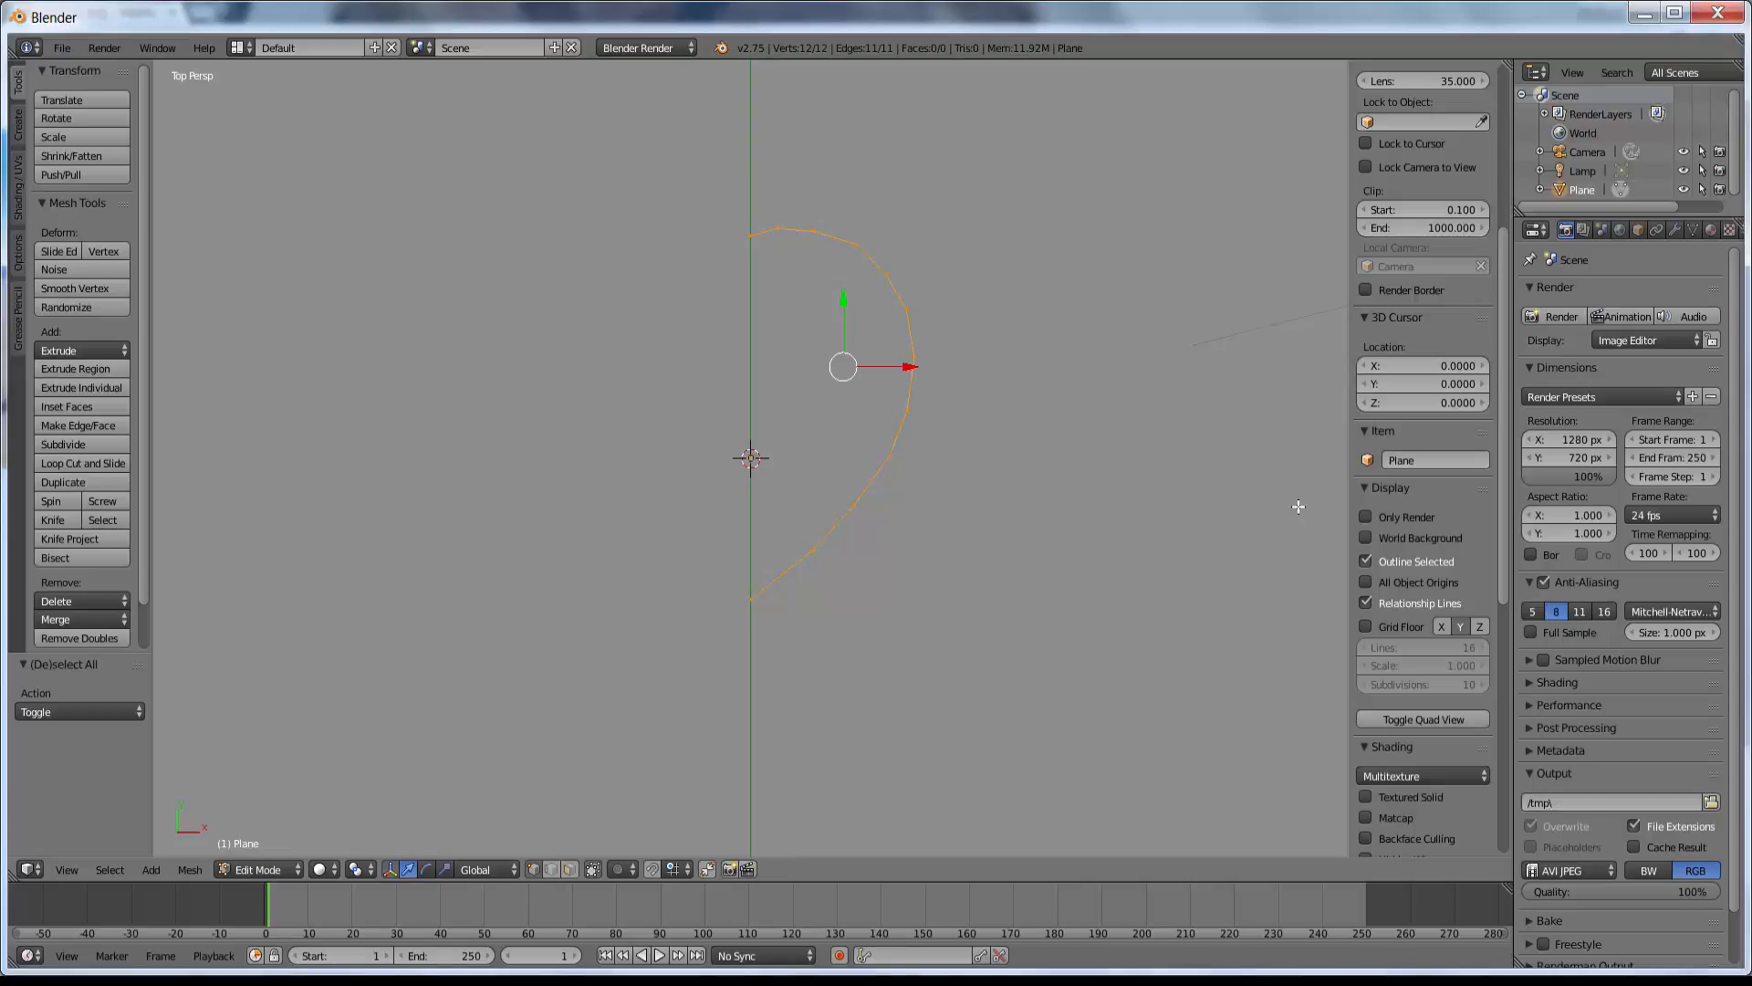
Add a Mirror modifier on the X axis to the half outline and enable its display in Edit Mode.
key(n)
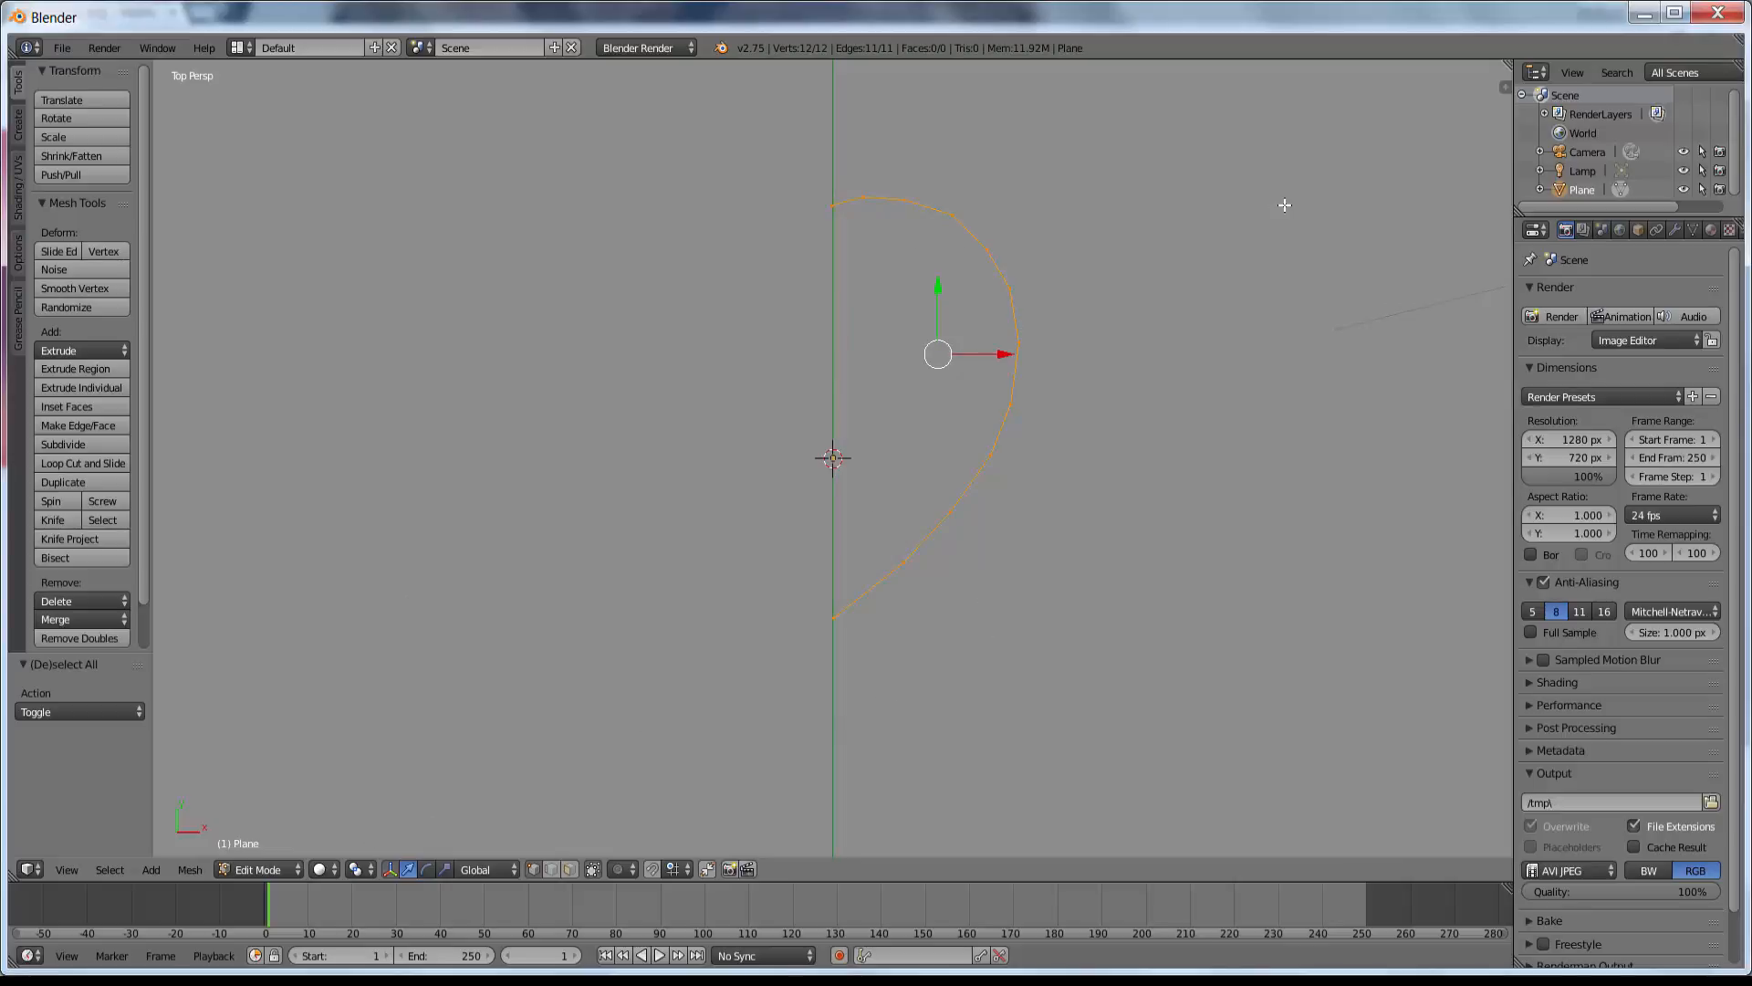
click(1675, 230)
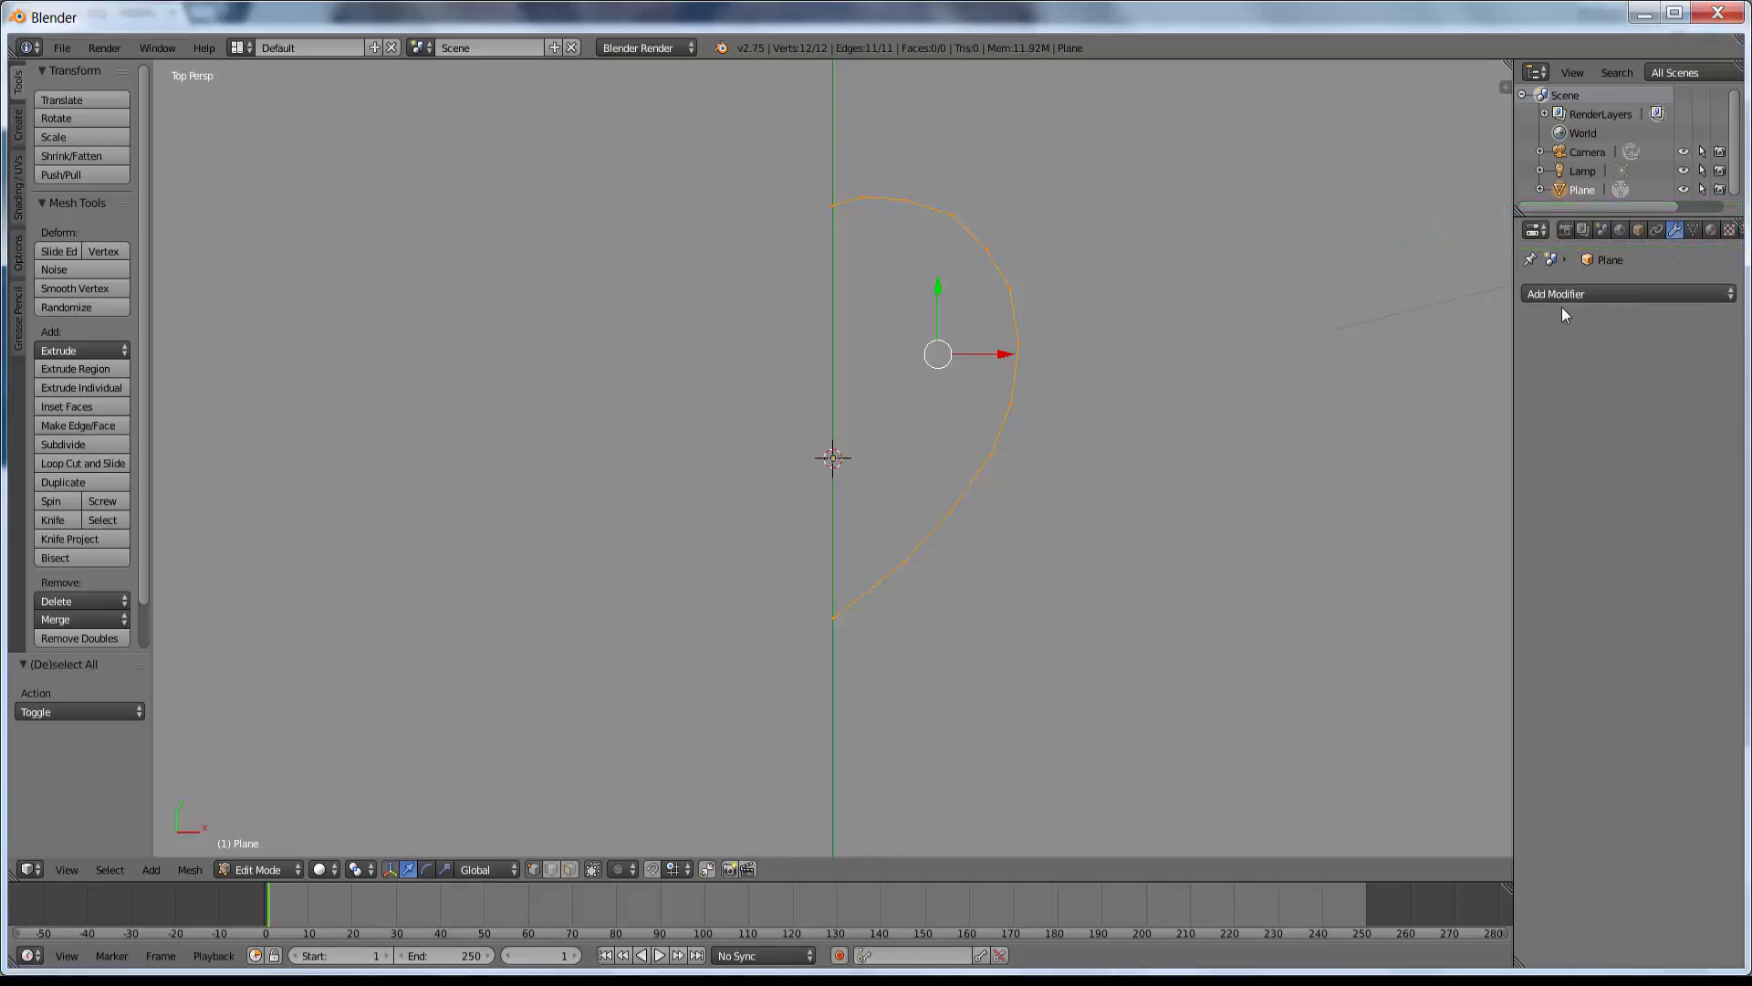
click(1590, 292)
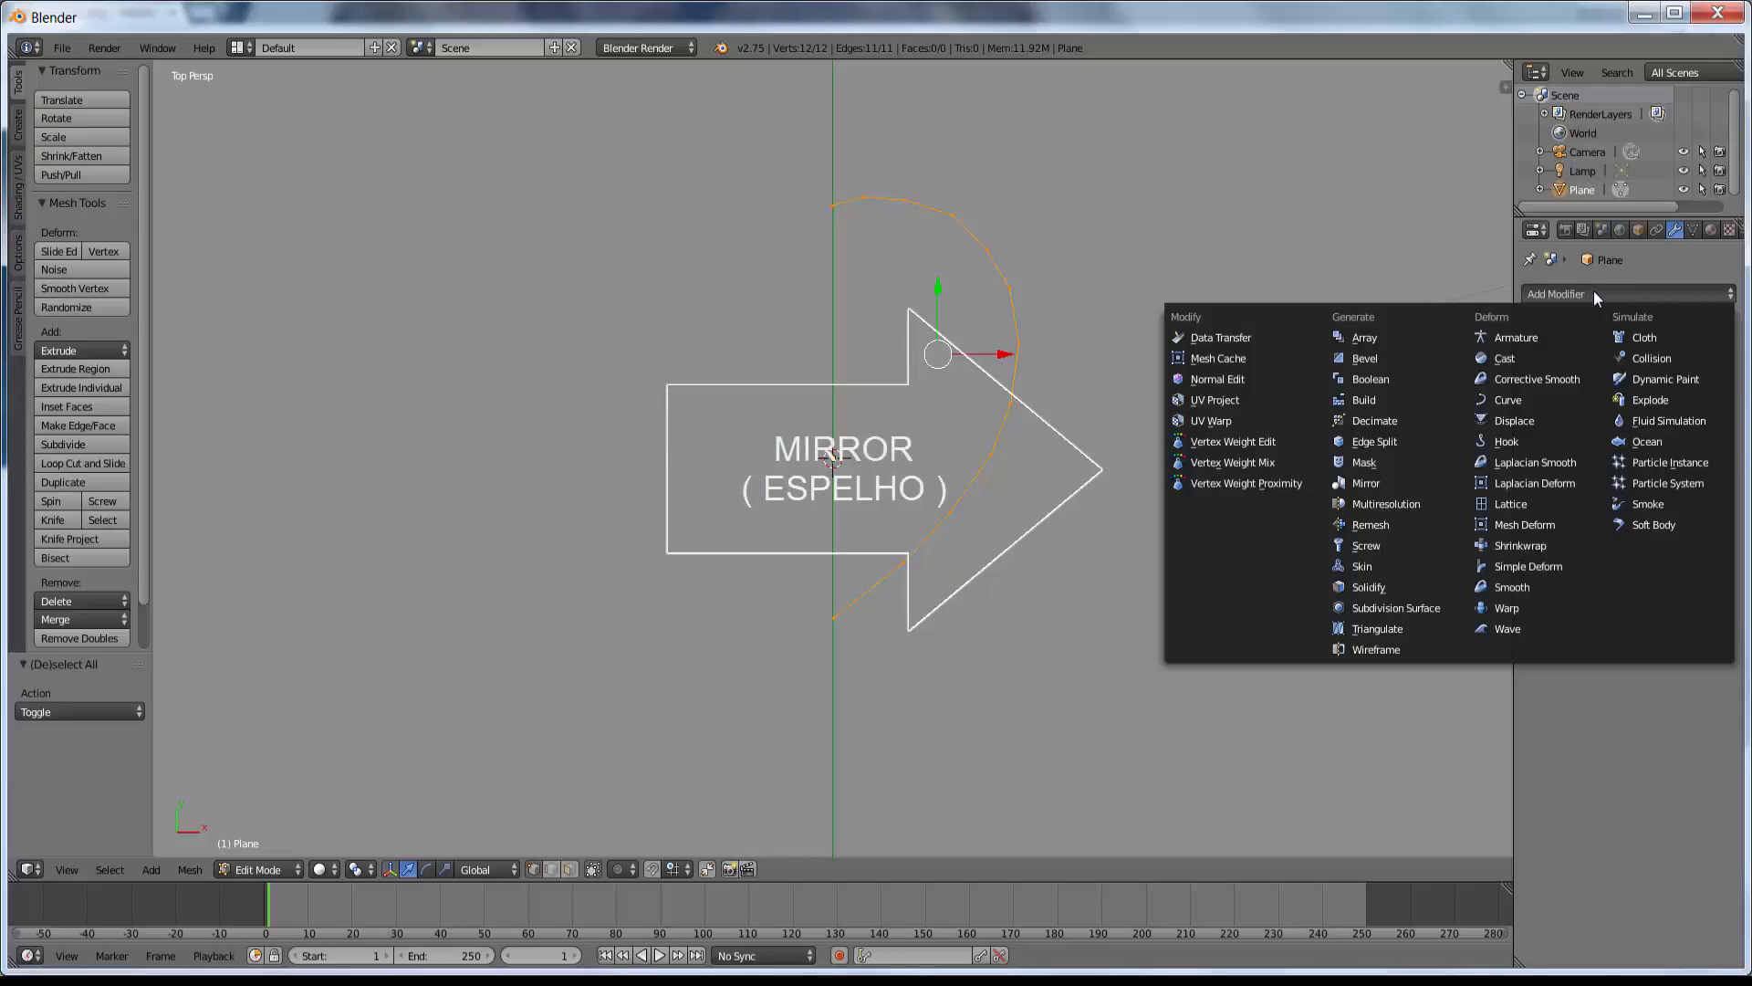
click(1382, 485)
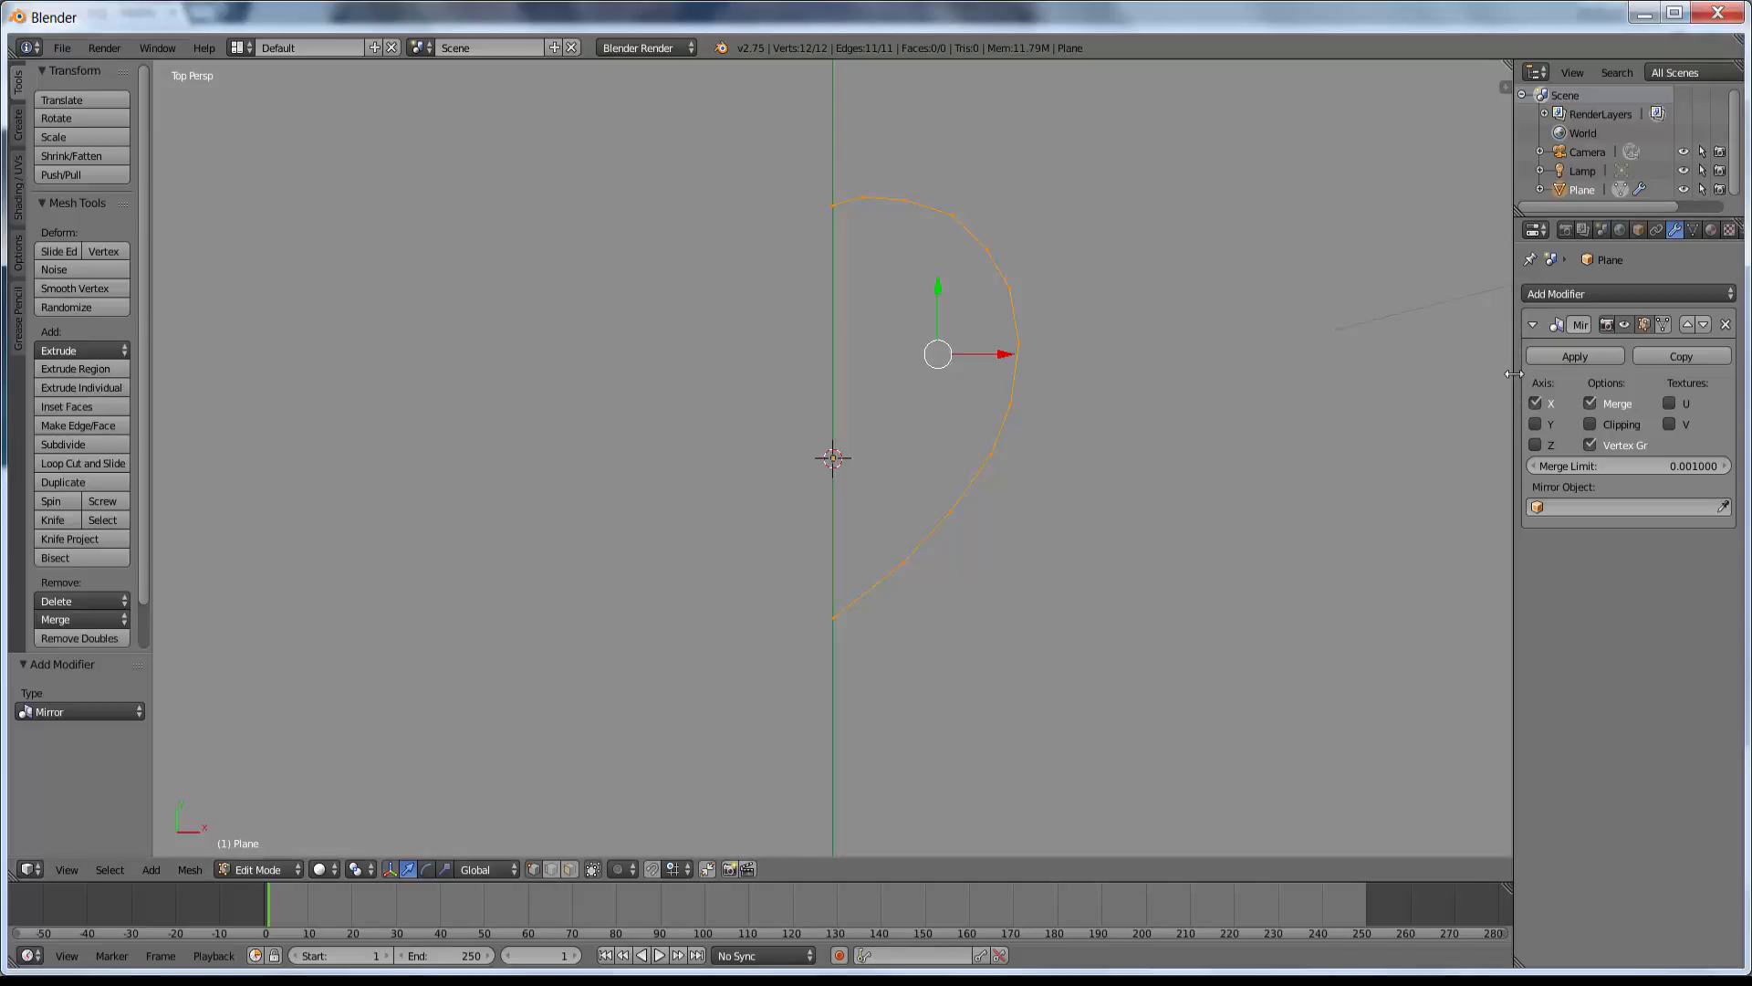
drag(1511, 374, 1431, 394)
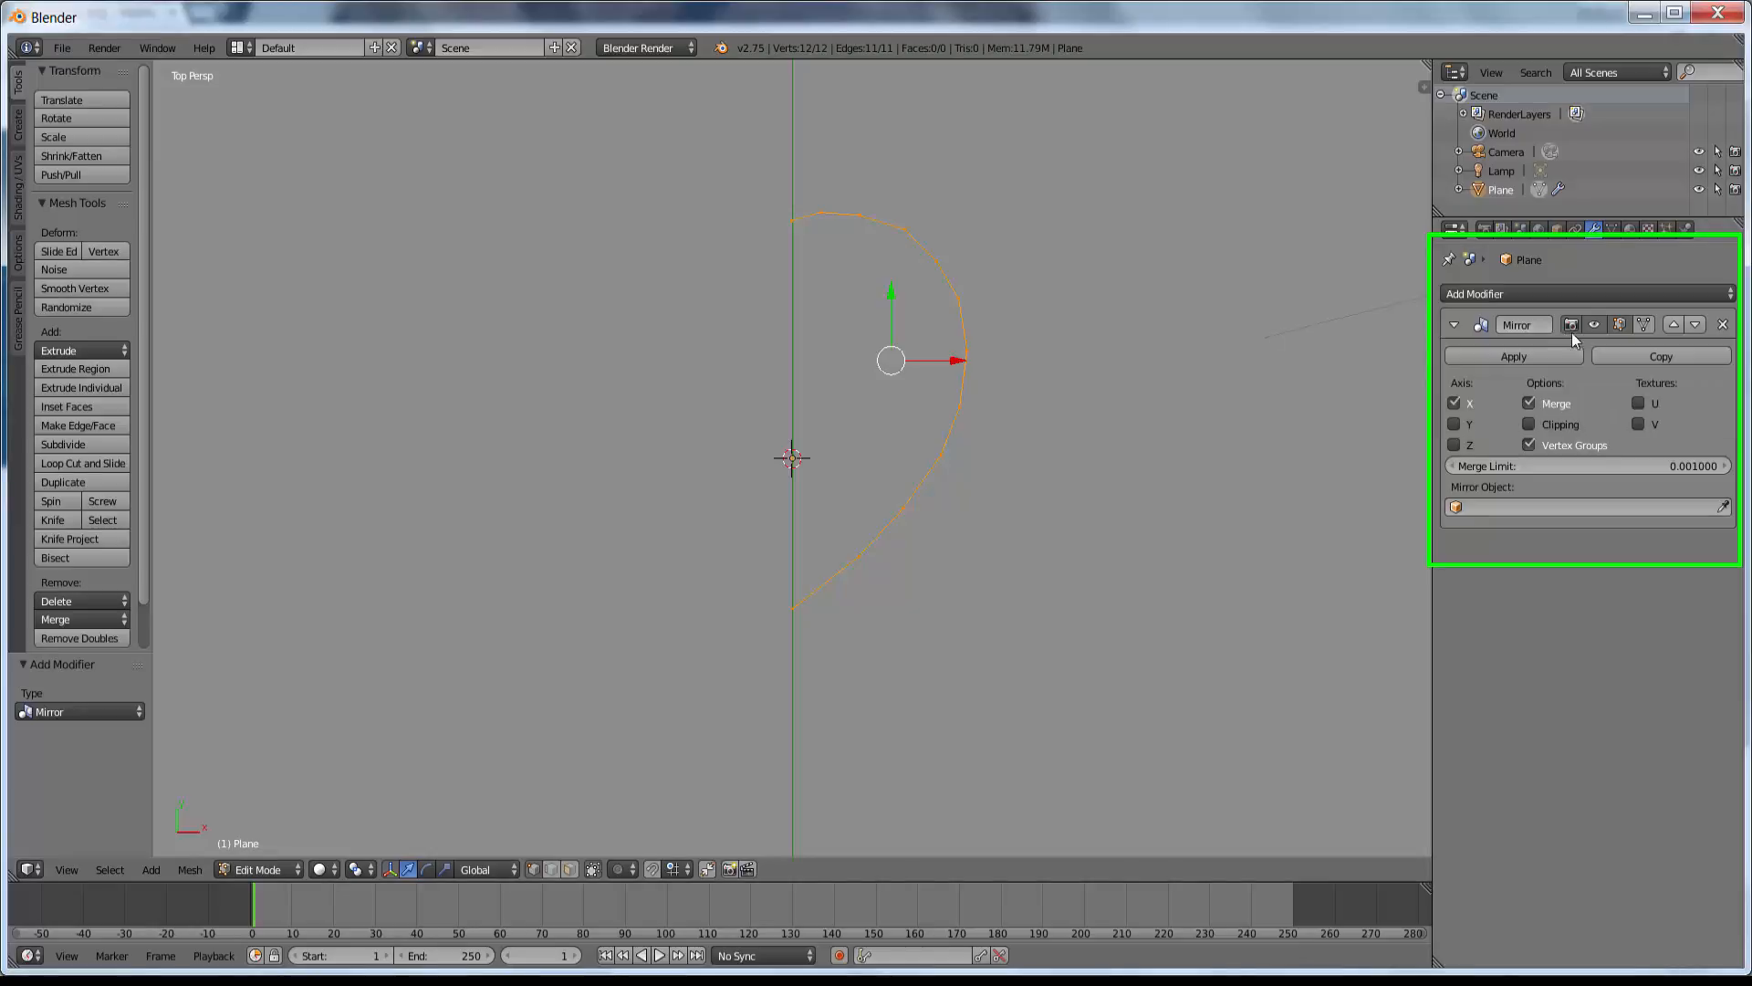
click(1645, 326)
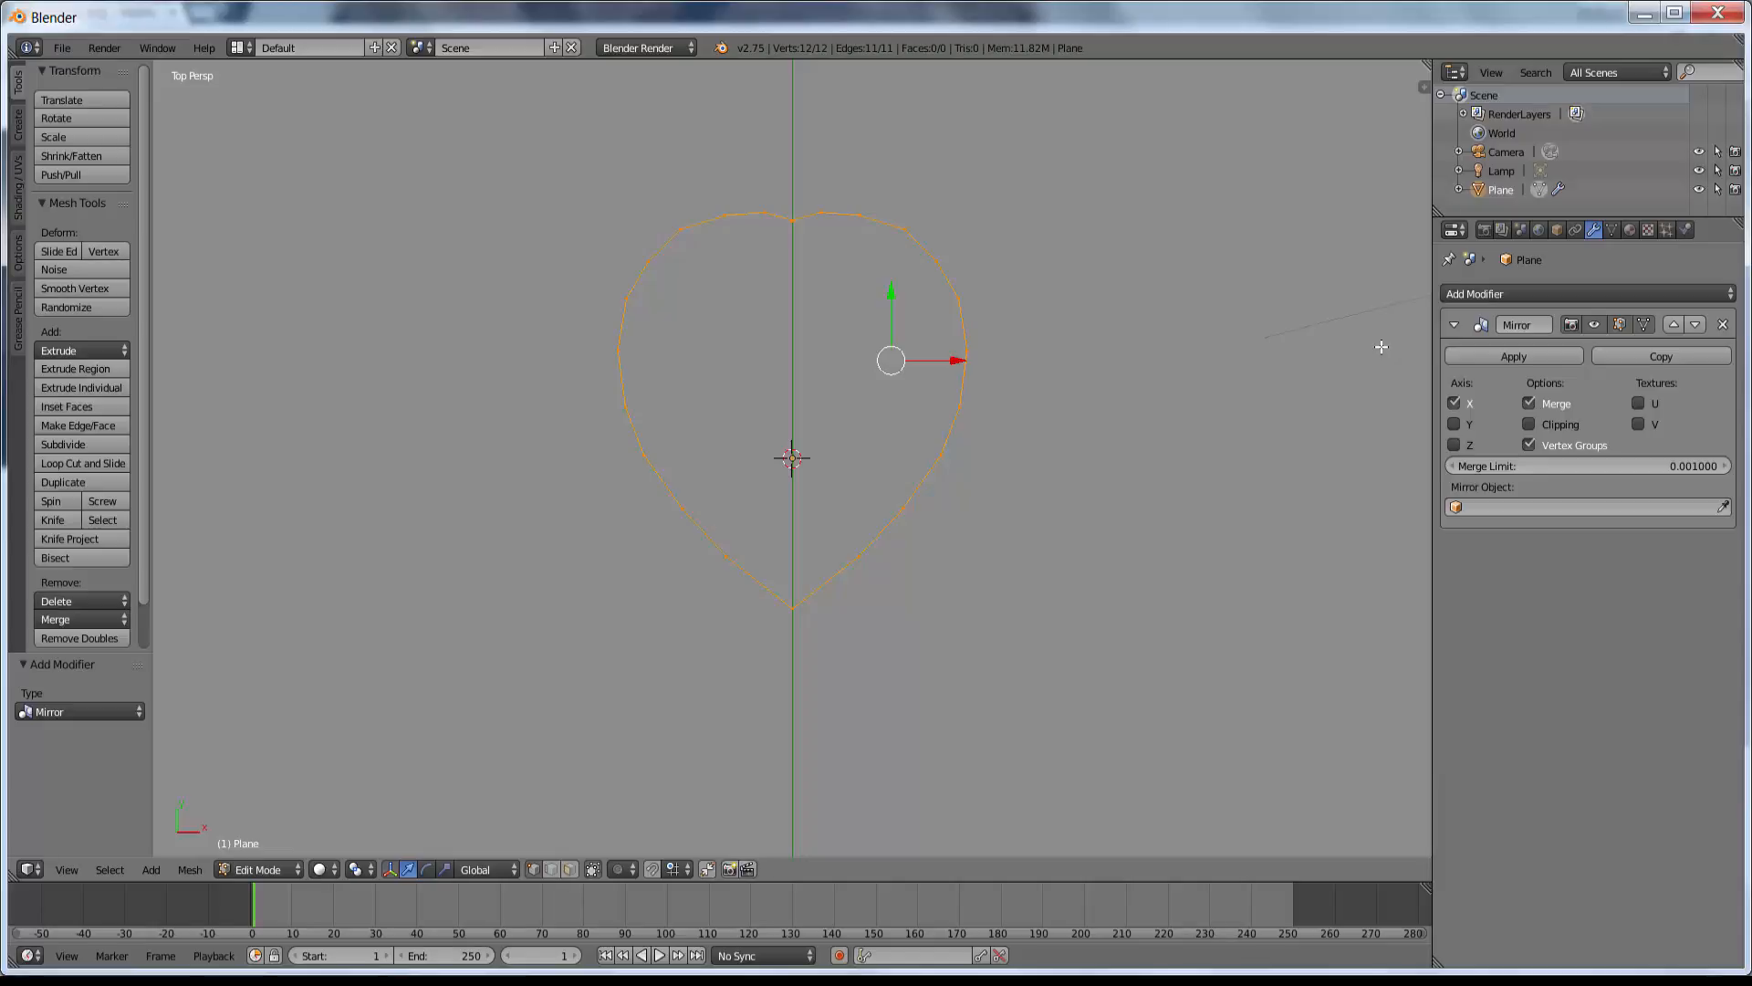
Scale the heart outline to about 0.794 along the Y axis.
click(1524, 363)
key(s)
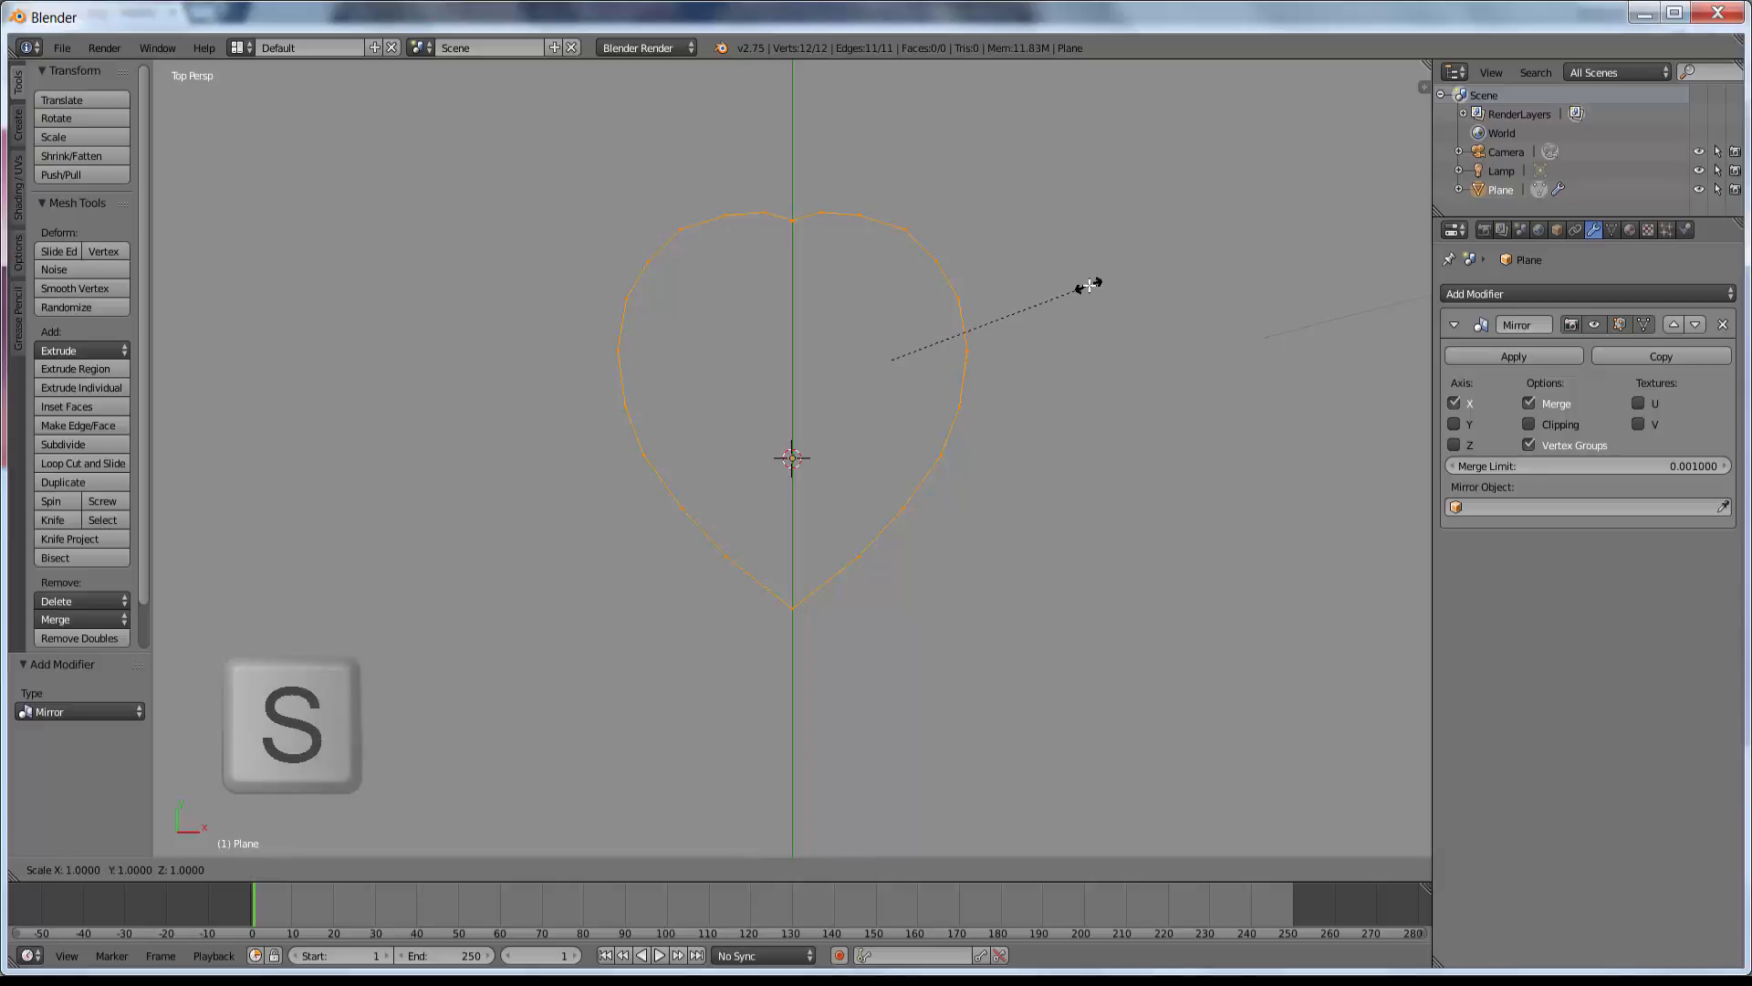
key(y)
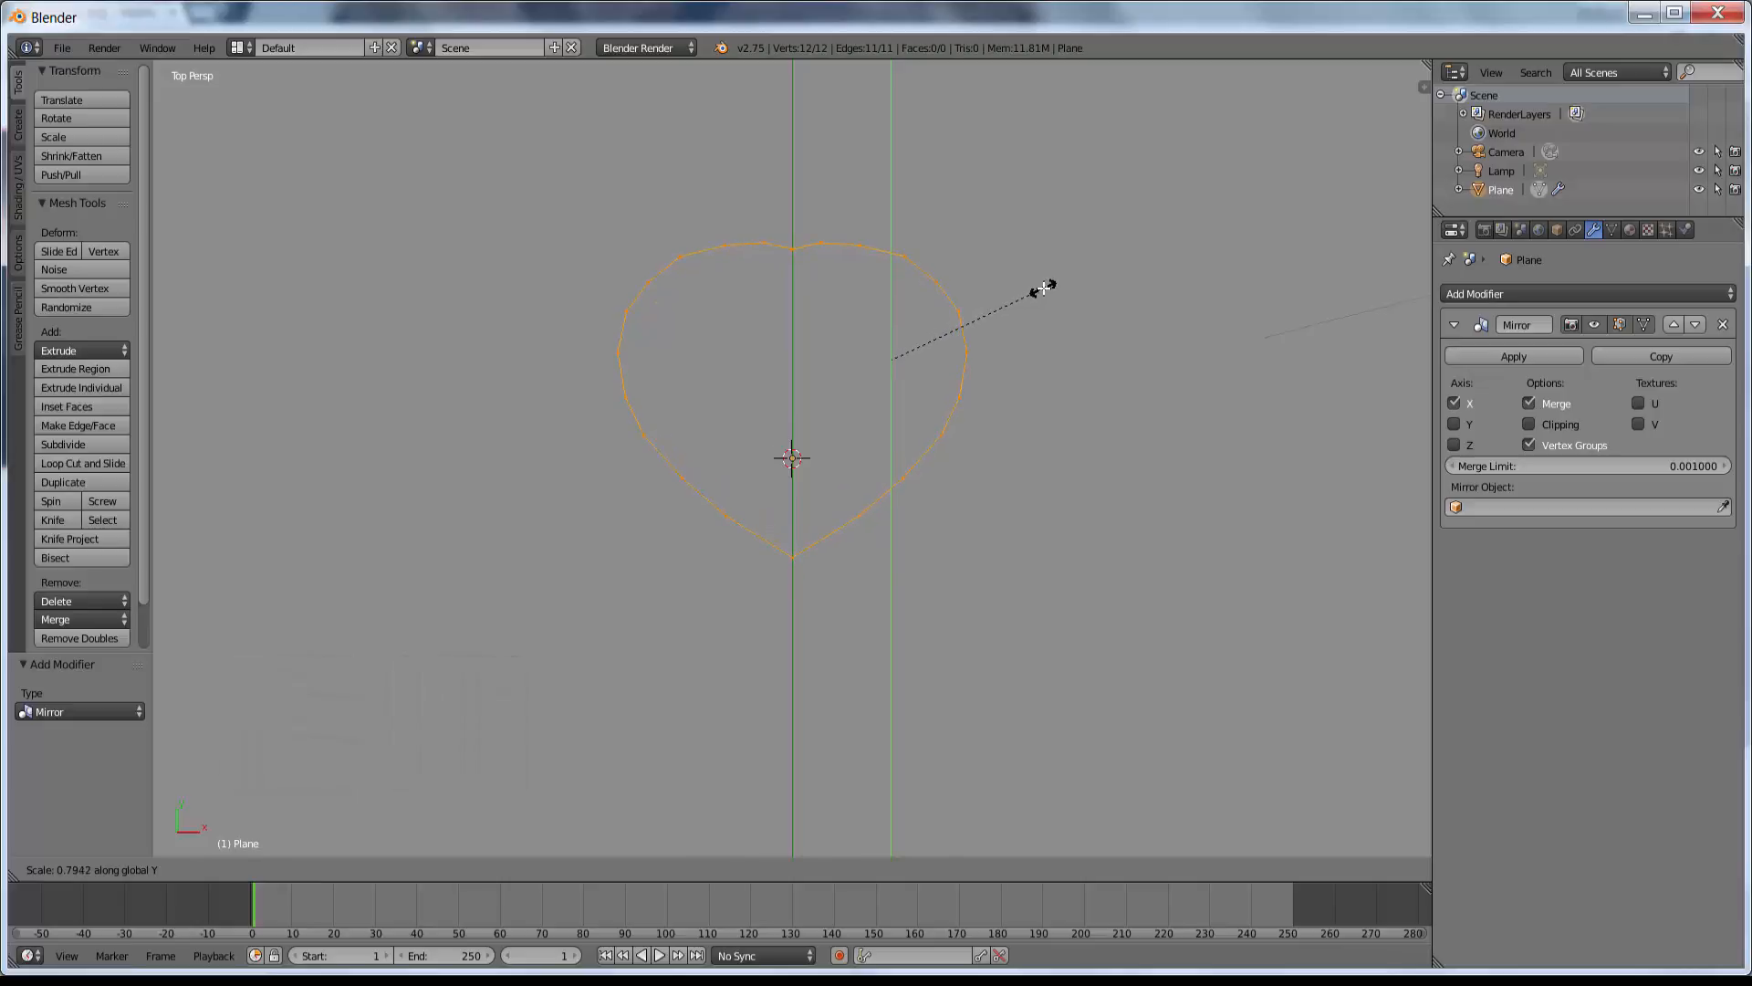
click(1043, 288)
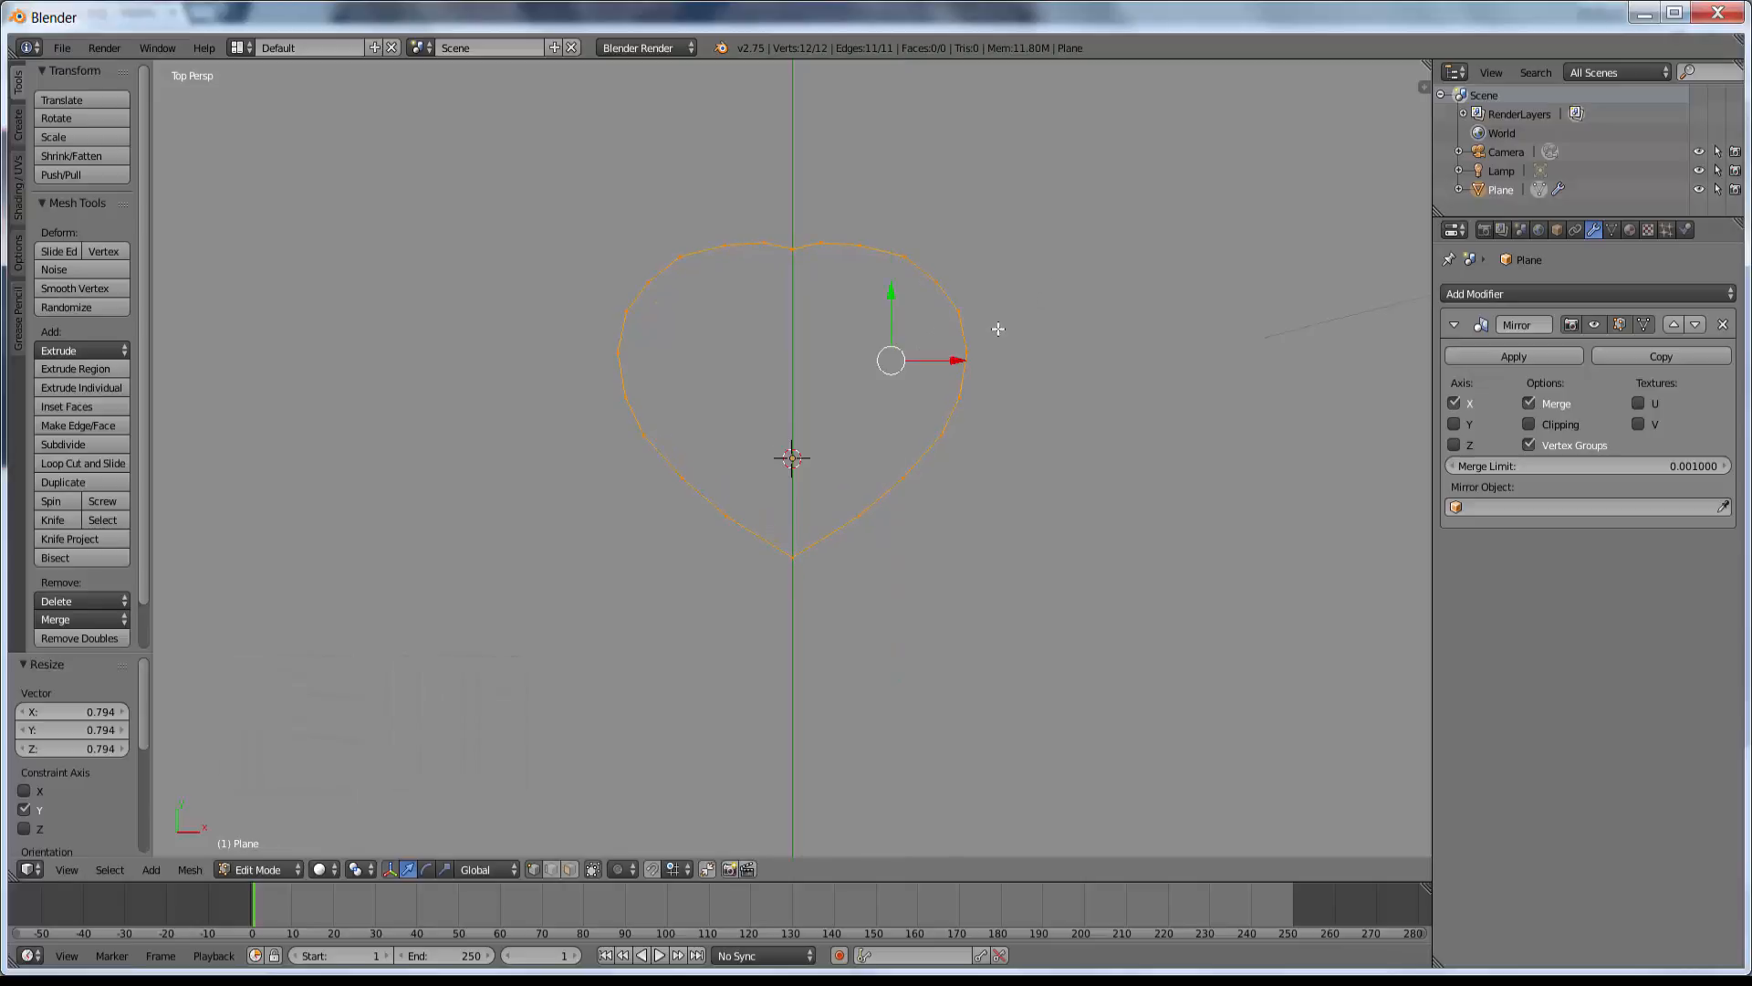
Move the half outline about 0.333 along X away from the mirror line, and back by about 0.167.
click(957, 359)
drag(956, 360, 1000, 336)
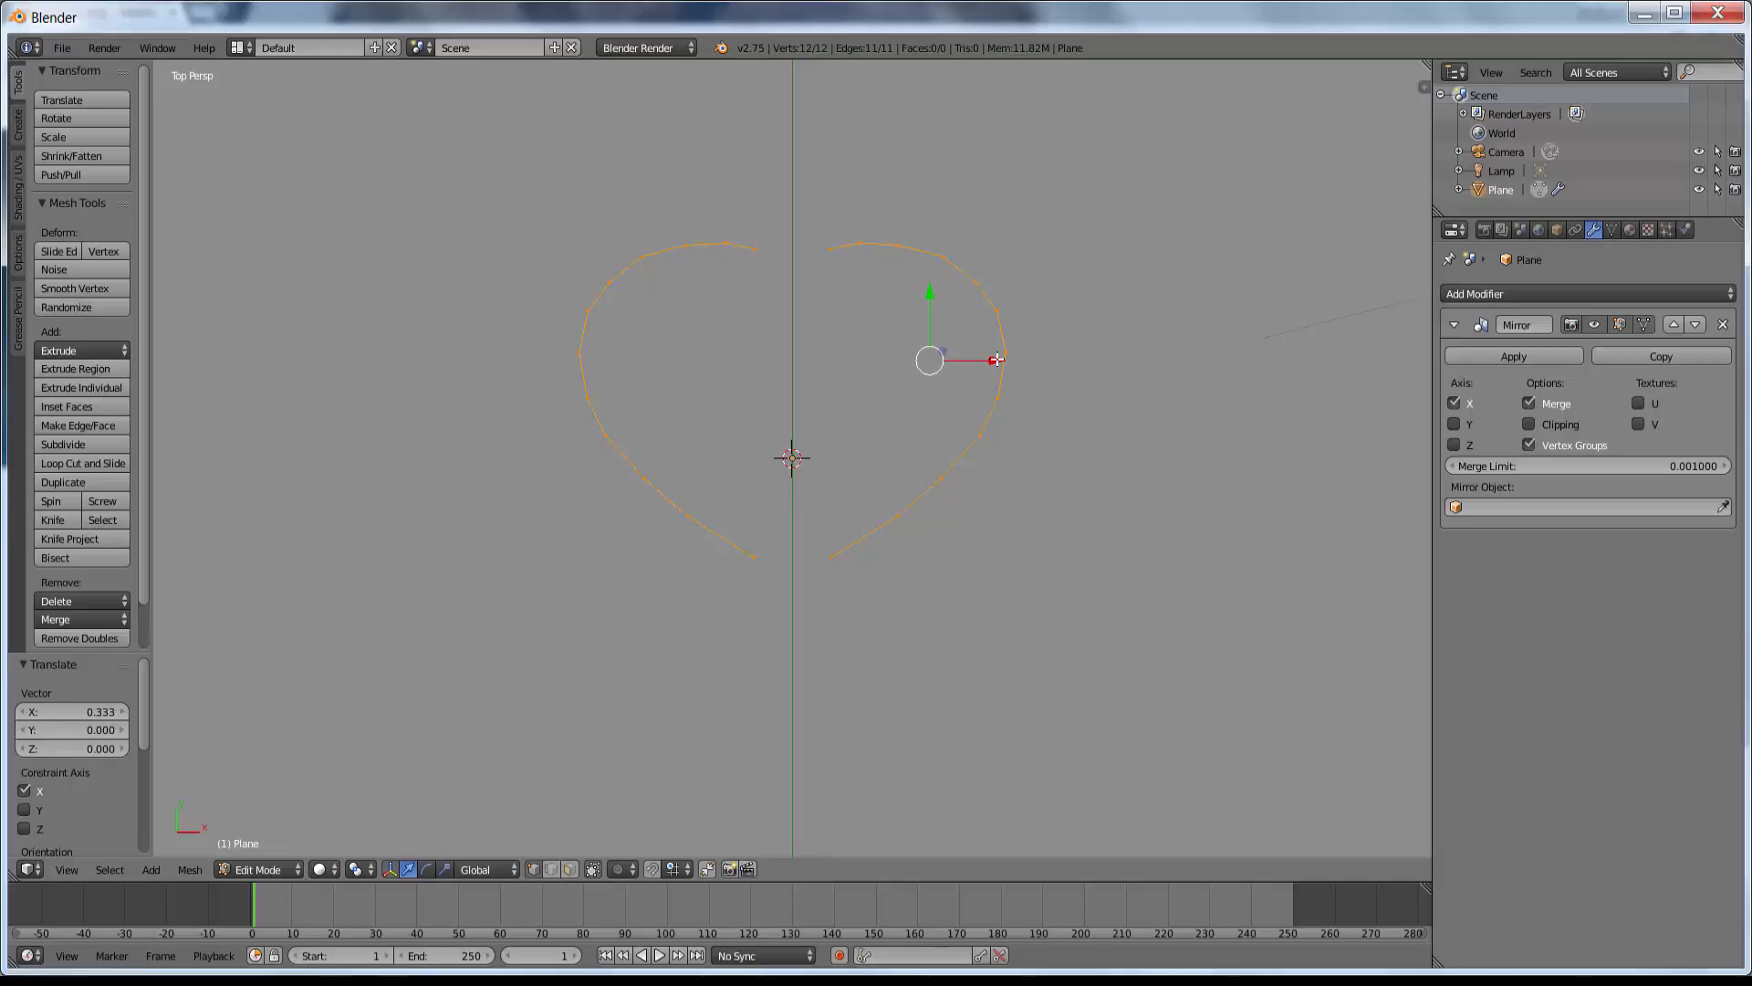
mouse_move(996, 360)
mouse_down()
mouse_move(859, 341)
mouse_move(978, 348)
mouse_up()
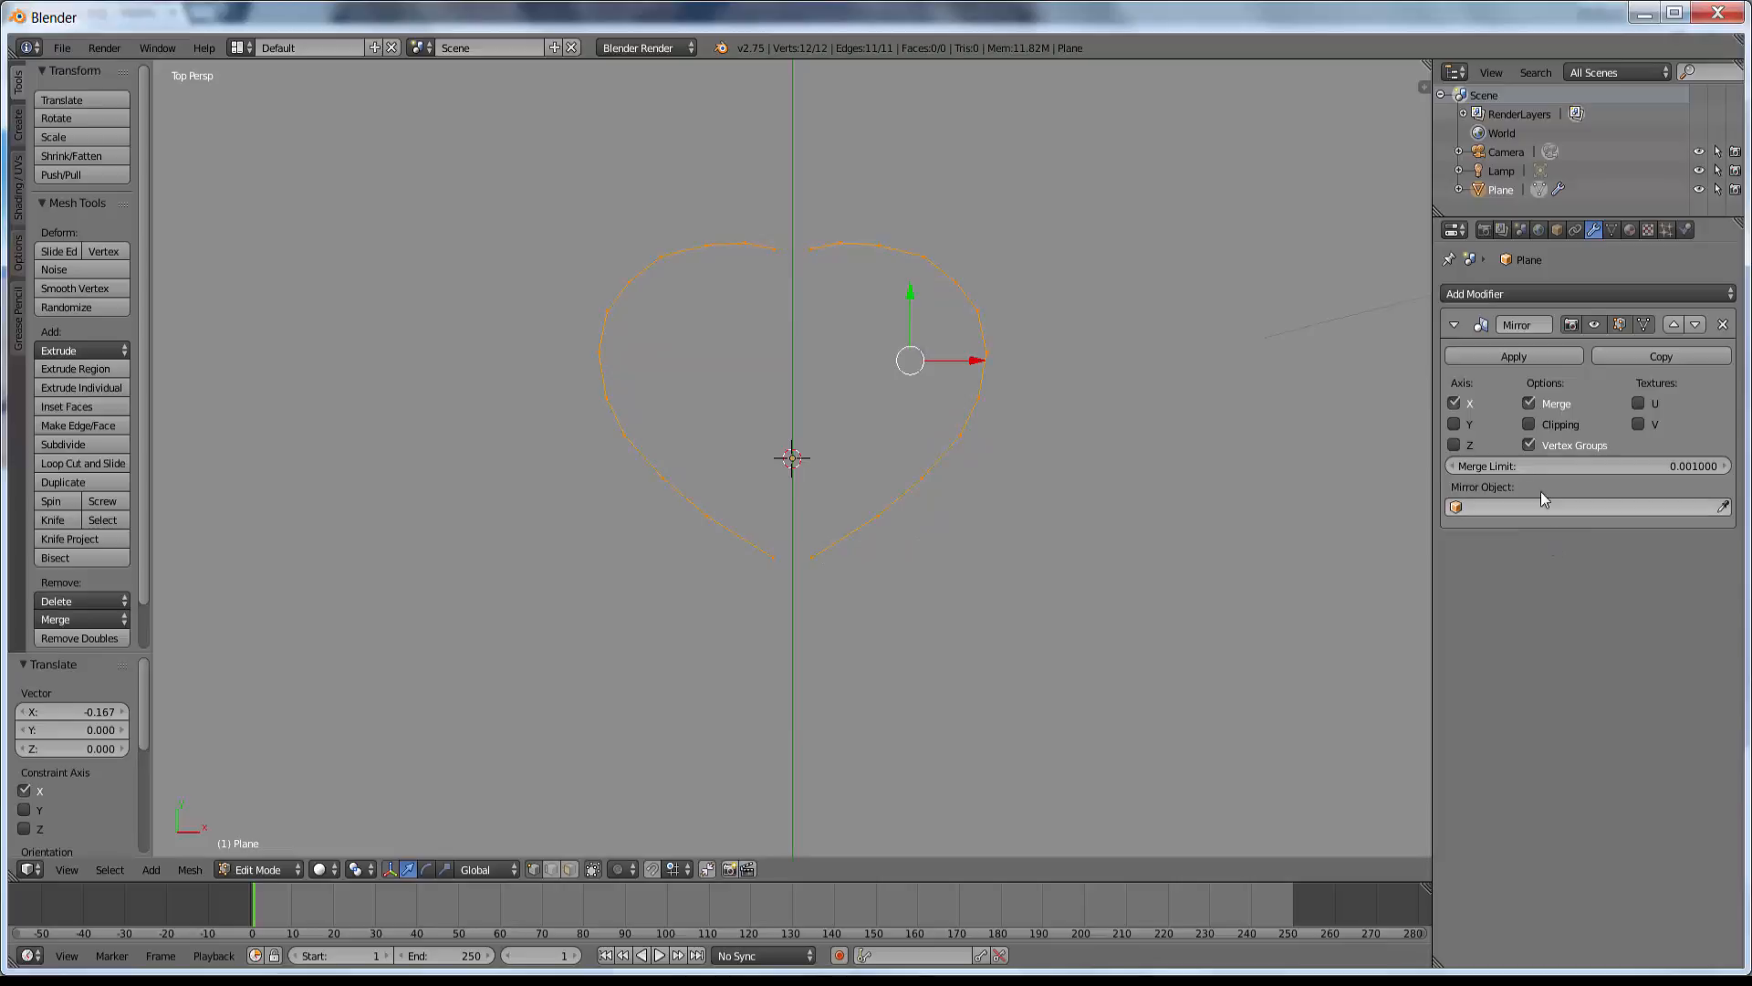
Enable Clipping on the Mirror modifier and move the half outline about 0.222 along negative X until both halves meet at the centre line.
click(1530, 425)
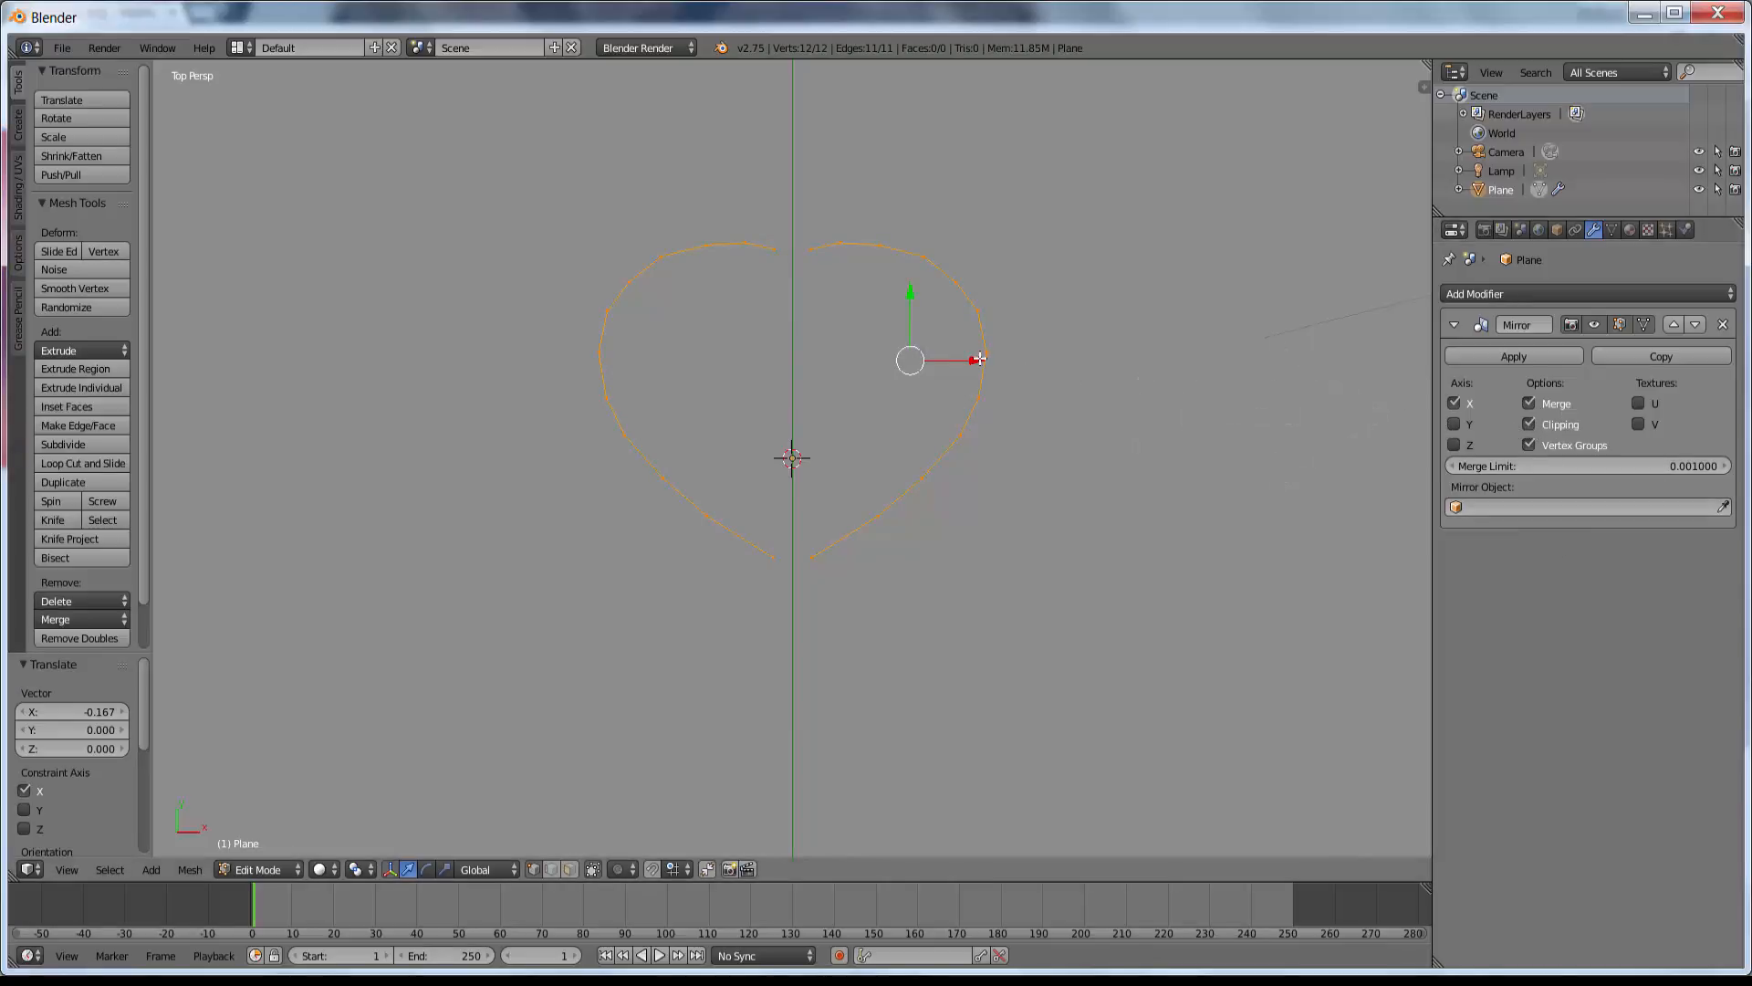
drag(979, 361, 920, 353)
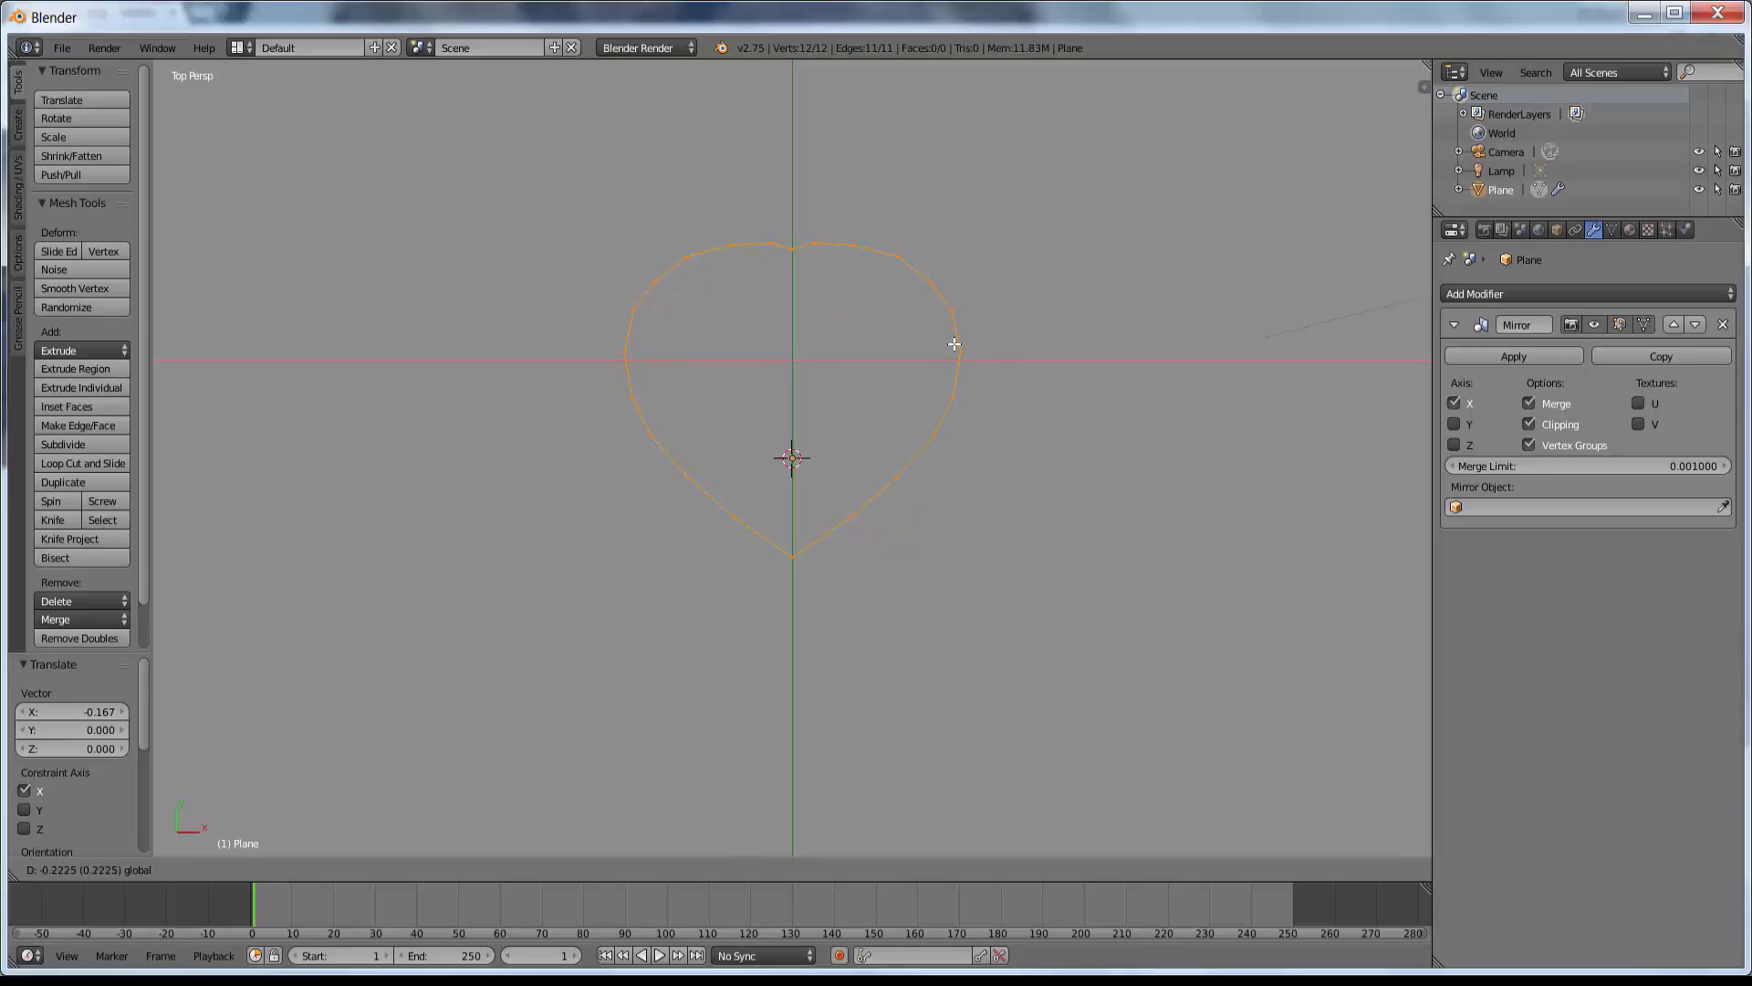
click(954, 344)
scroll(881, 445, up, 2)
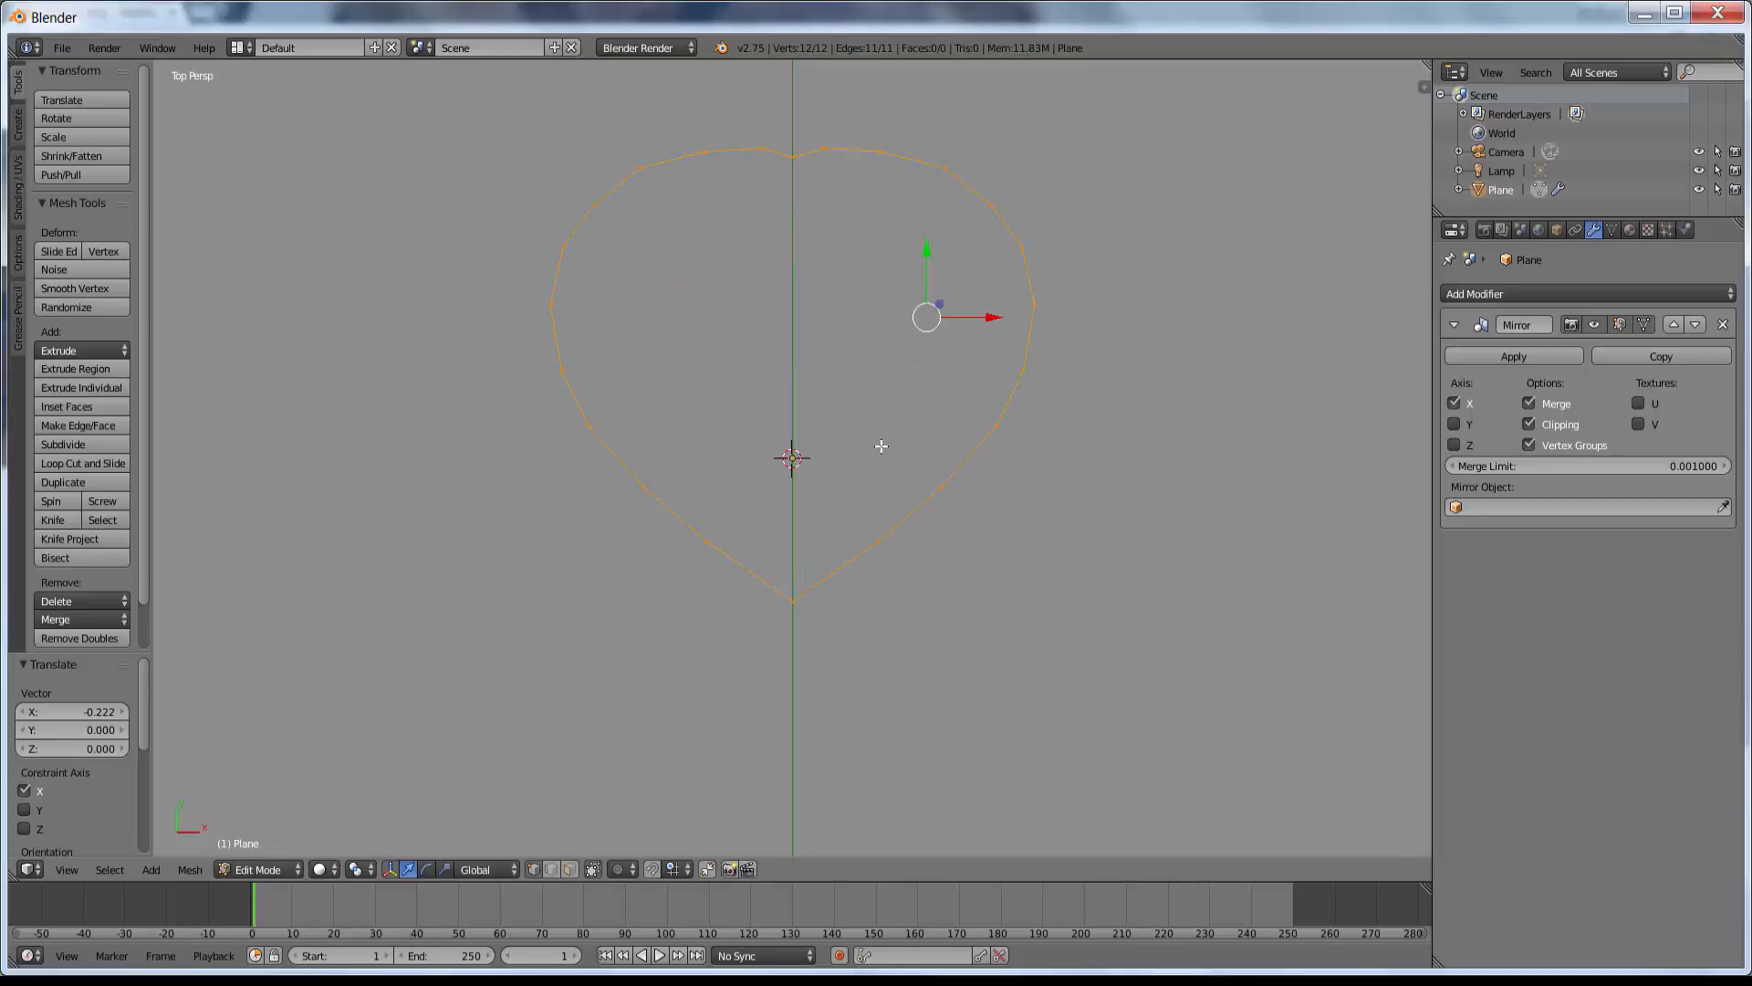
Try to join the outline's upper centre vertex with Connect Vertices after box-selecting only that vertex.
key(a)
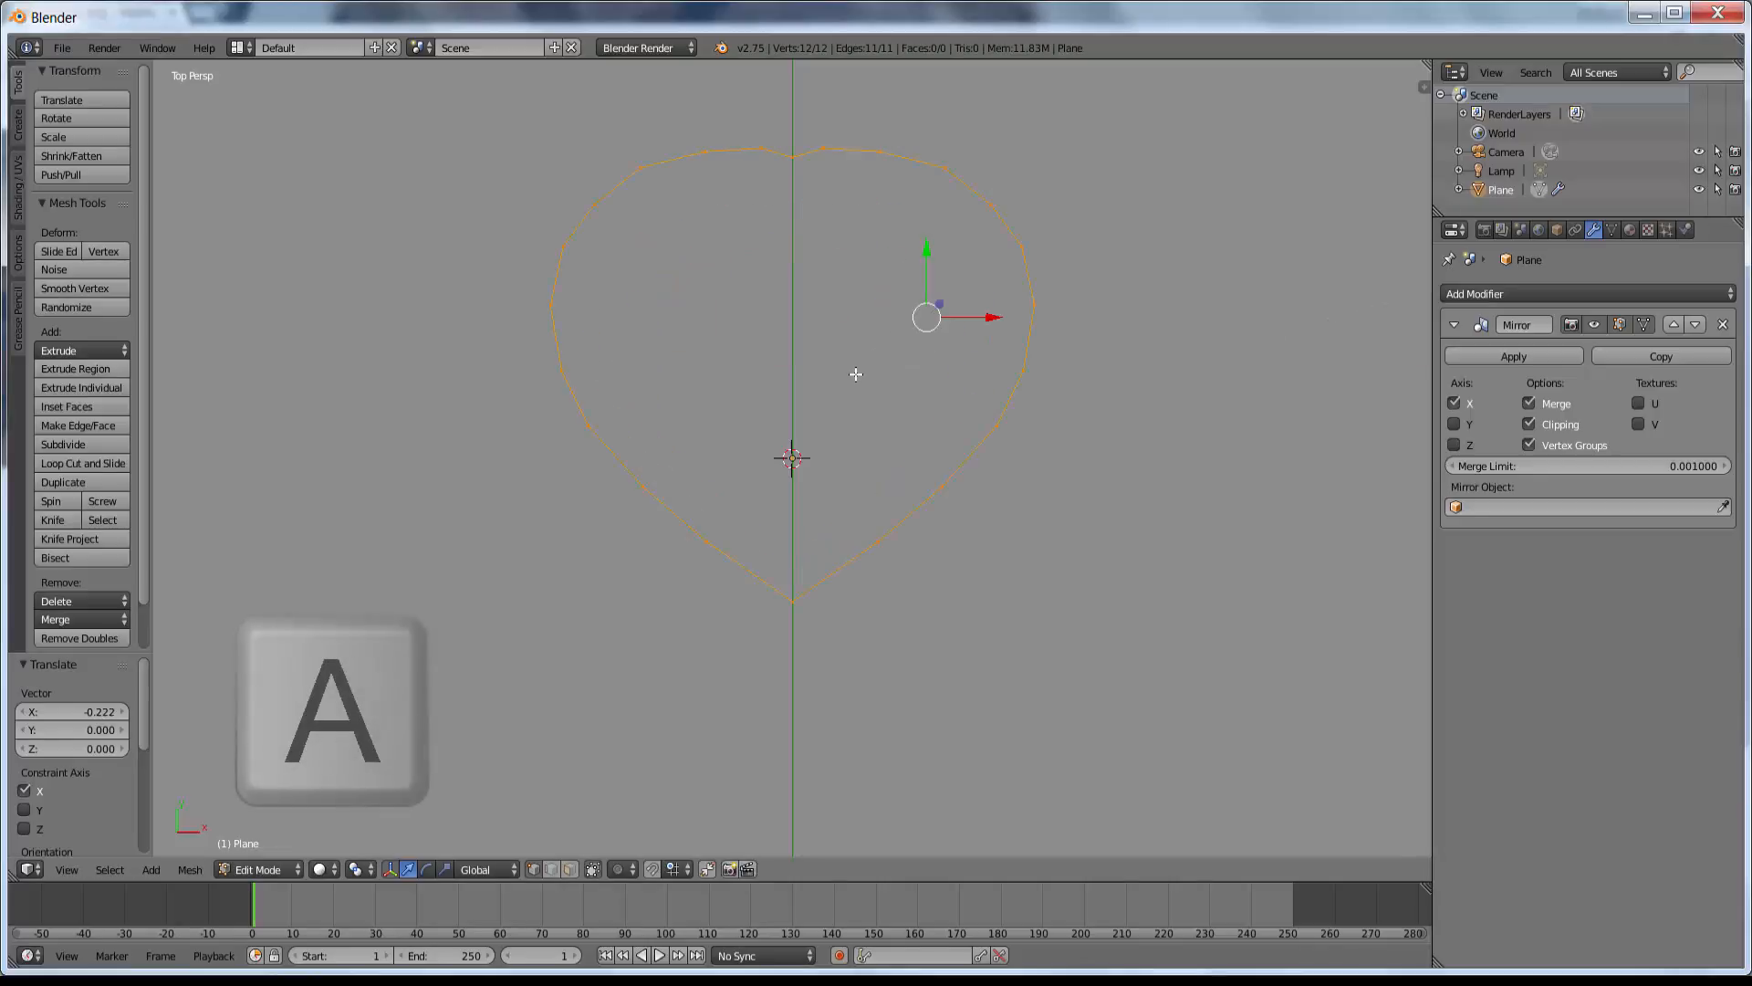
key(b)
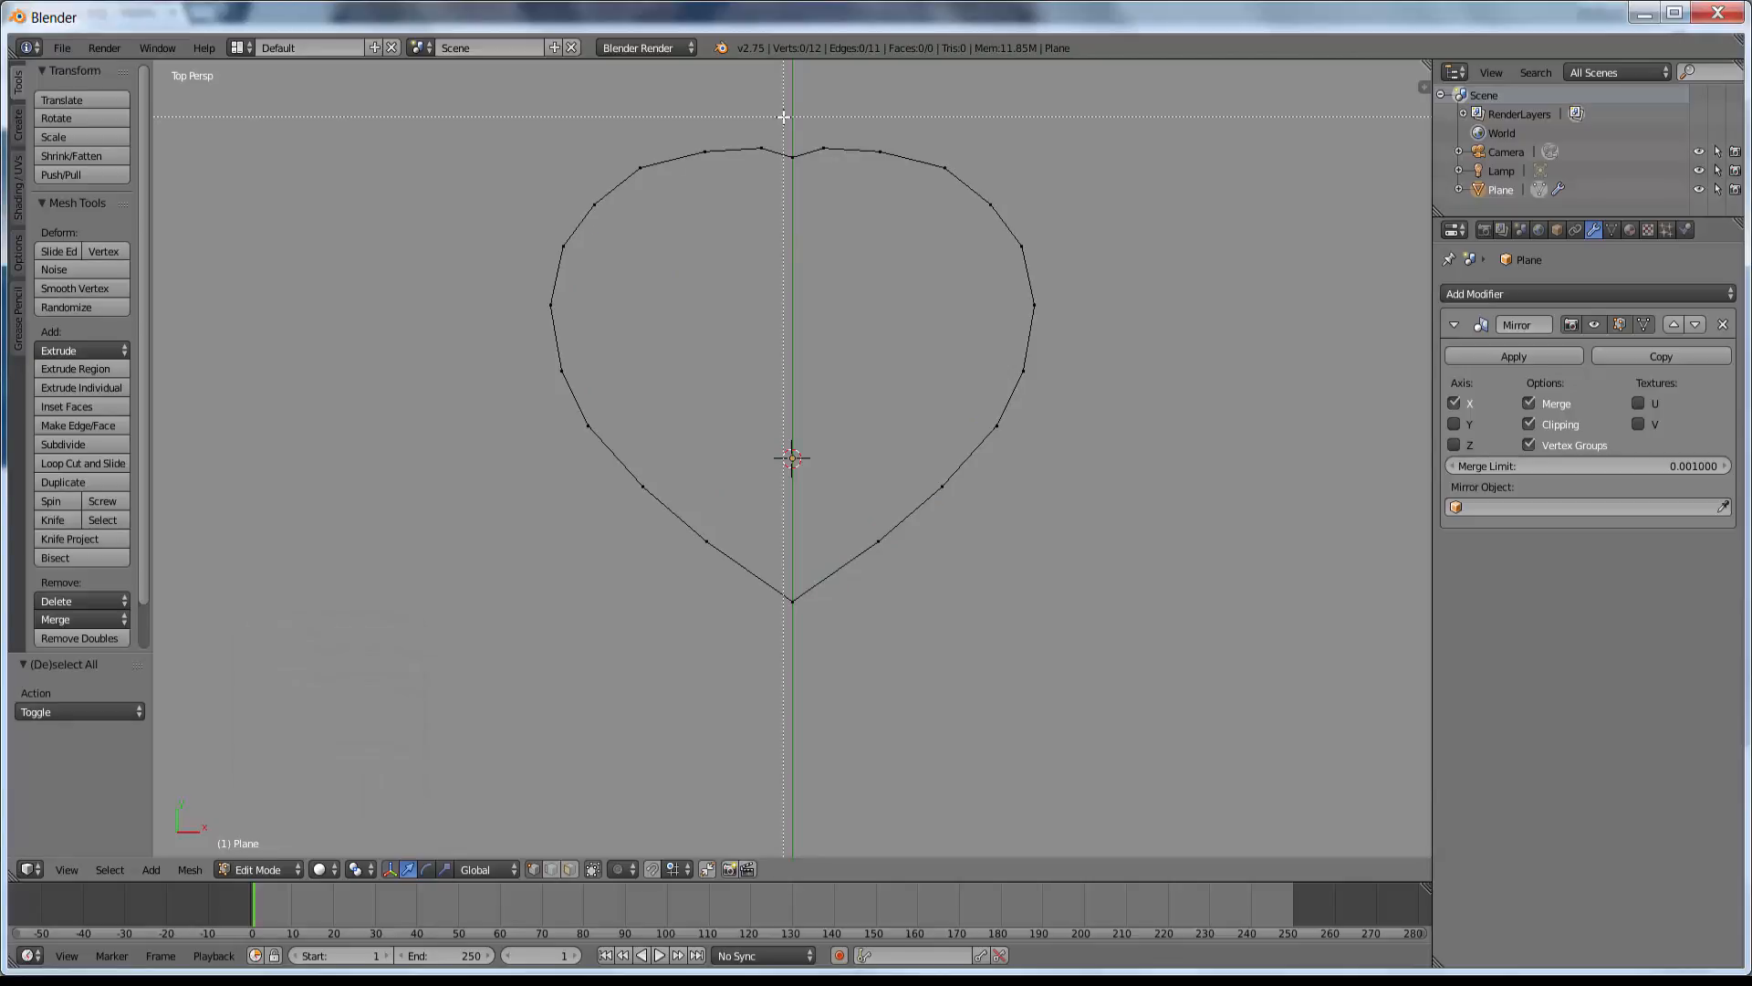
drag(783, 117, 803, 212)
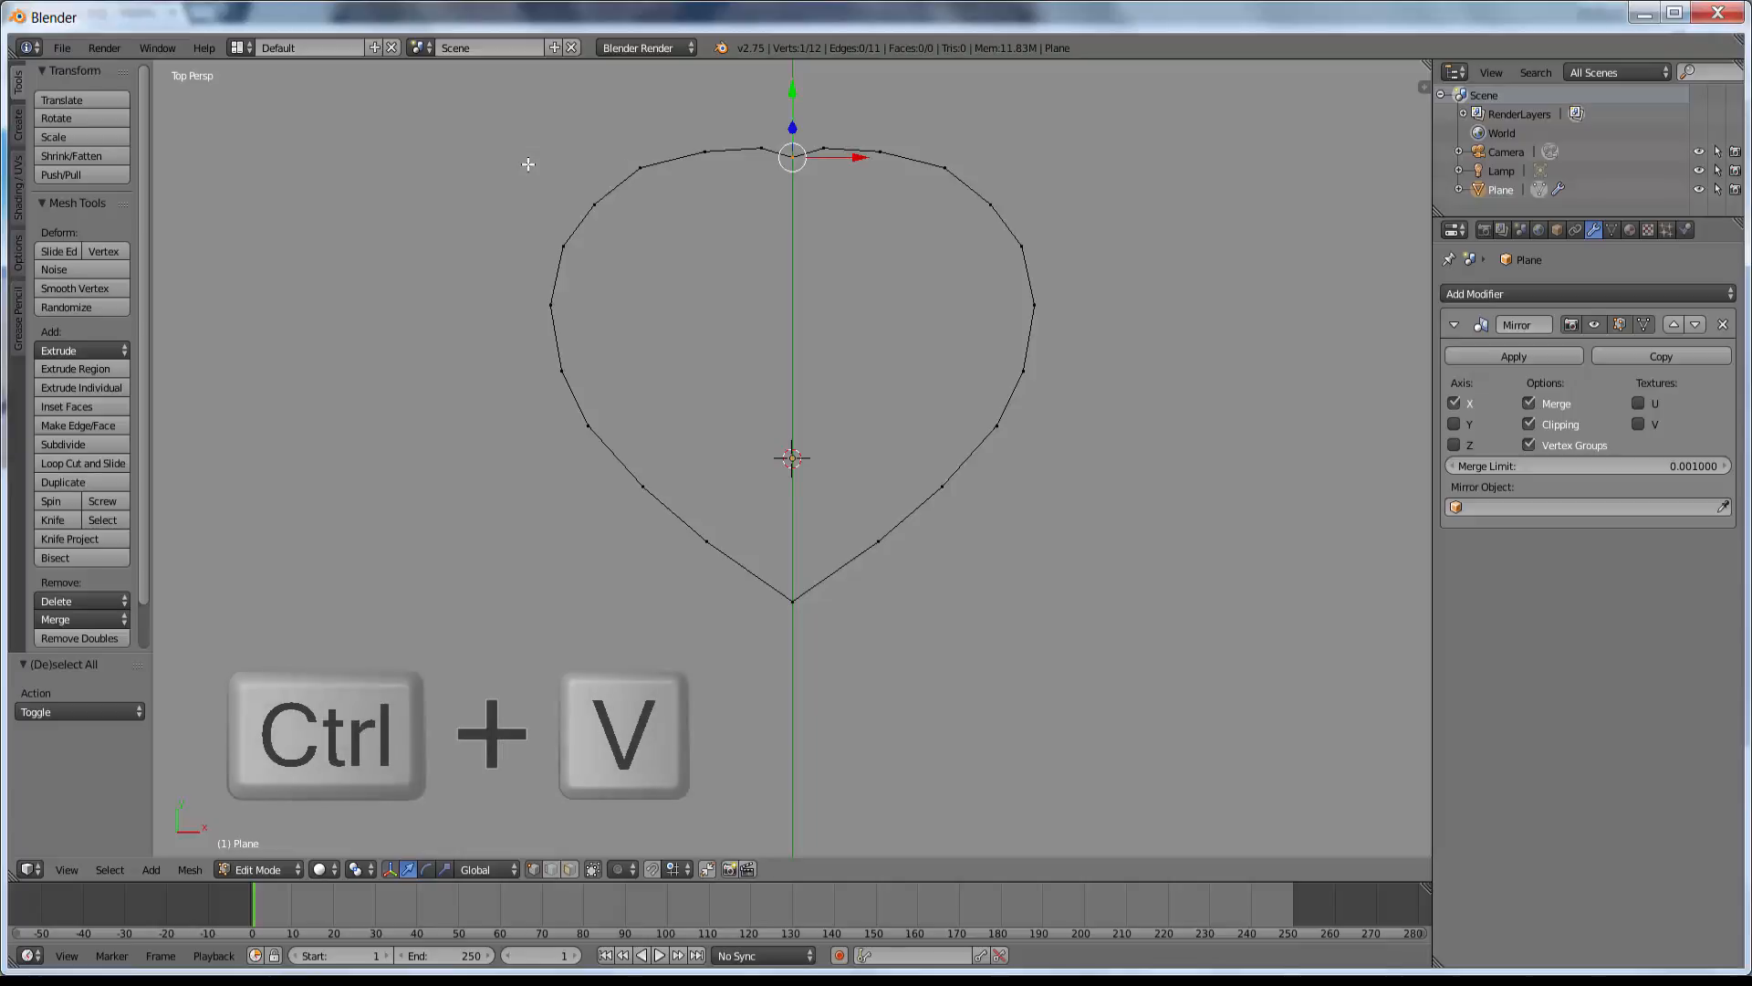
key(ctrl+v)
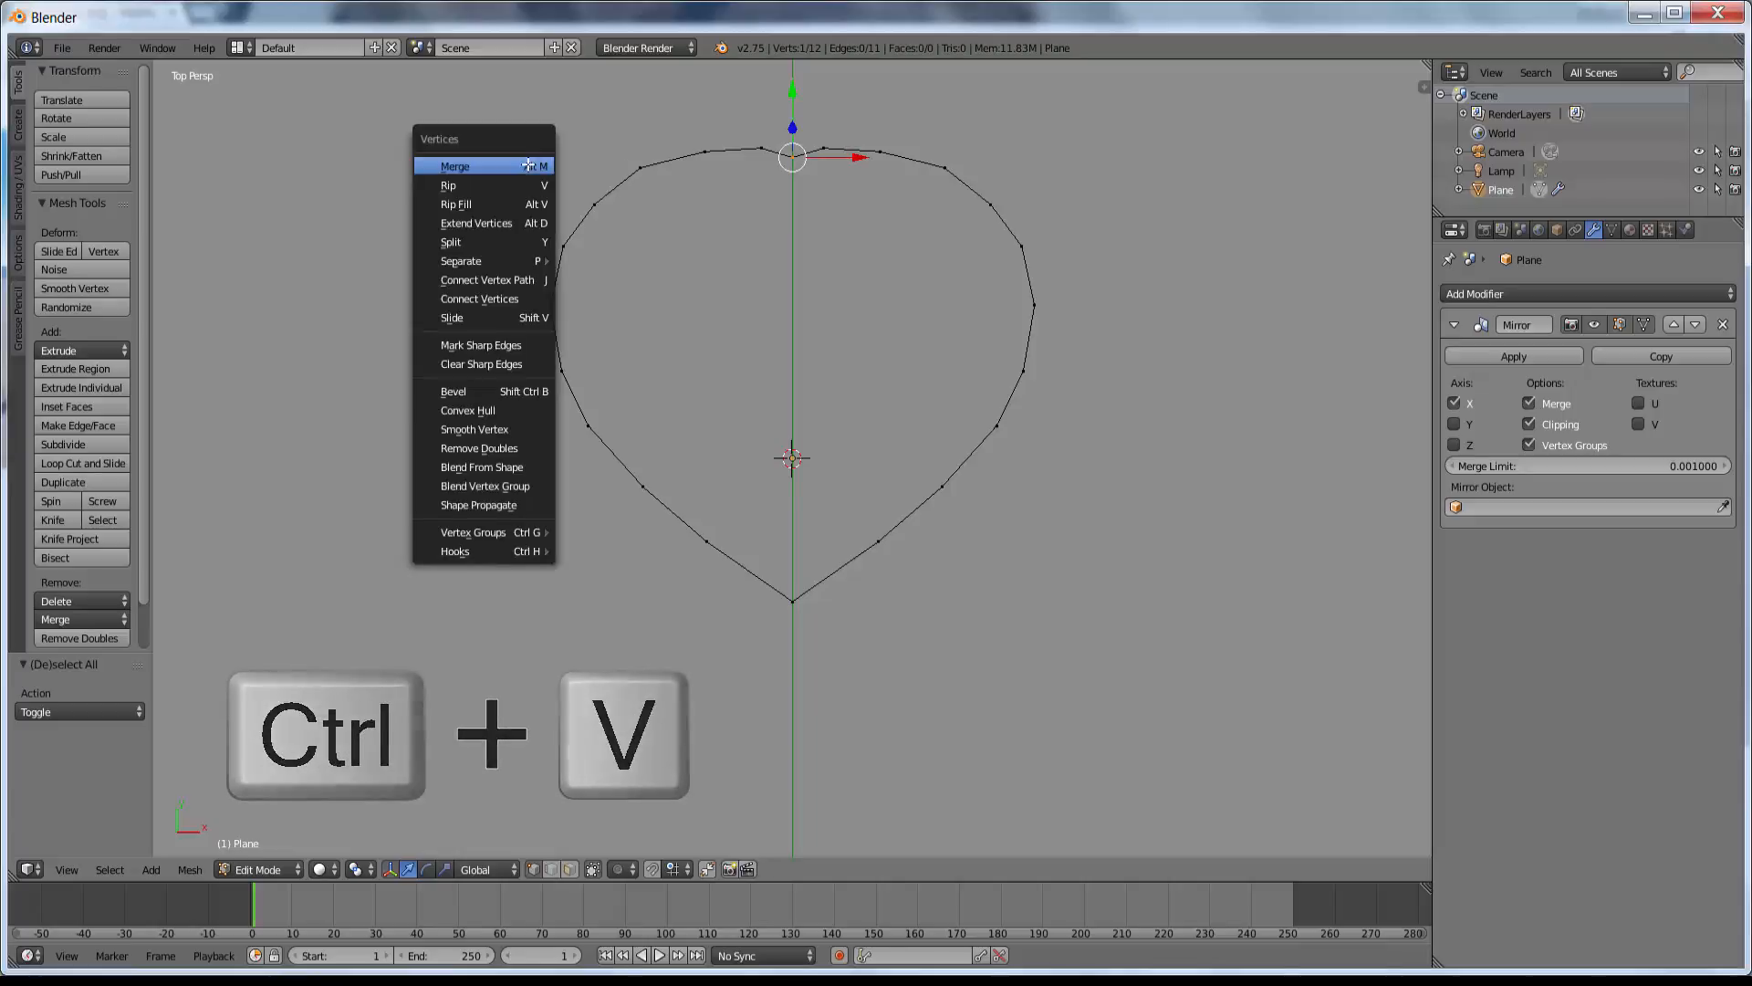
click(510, 298)
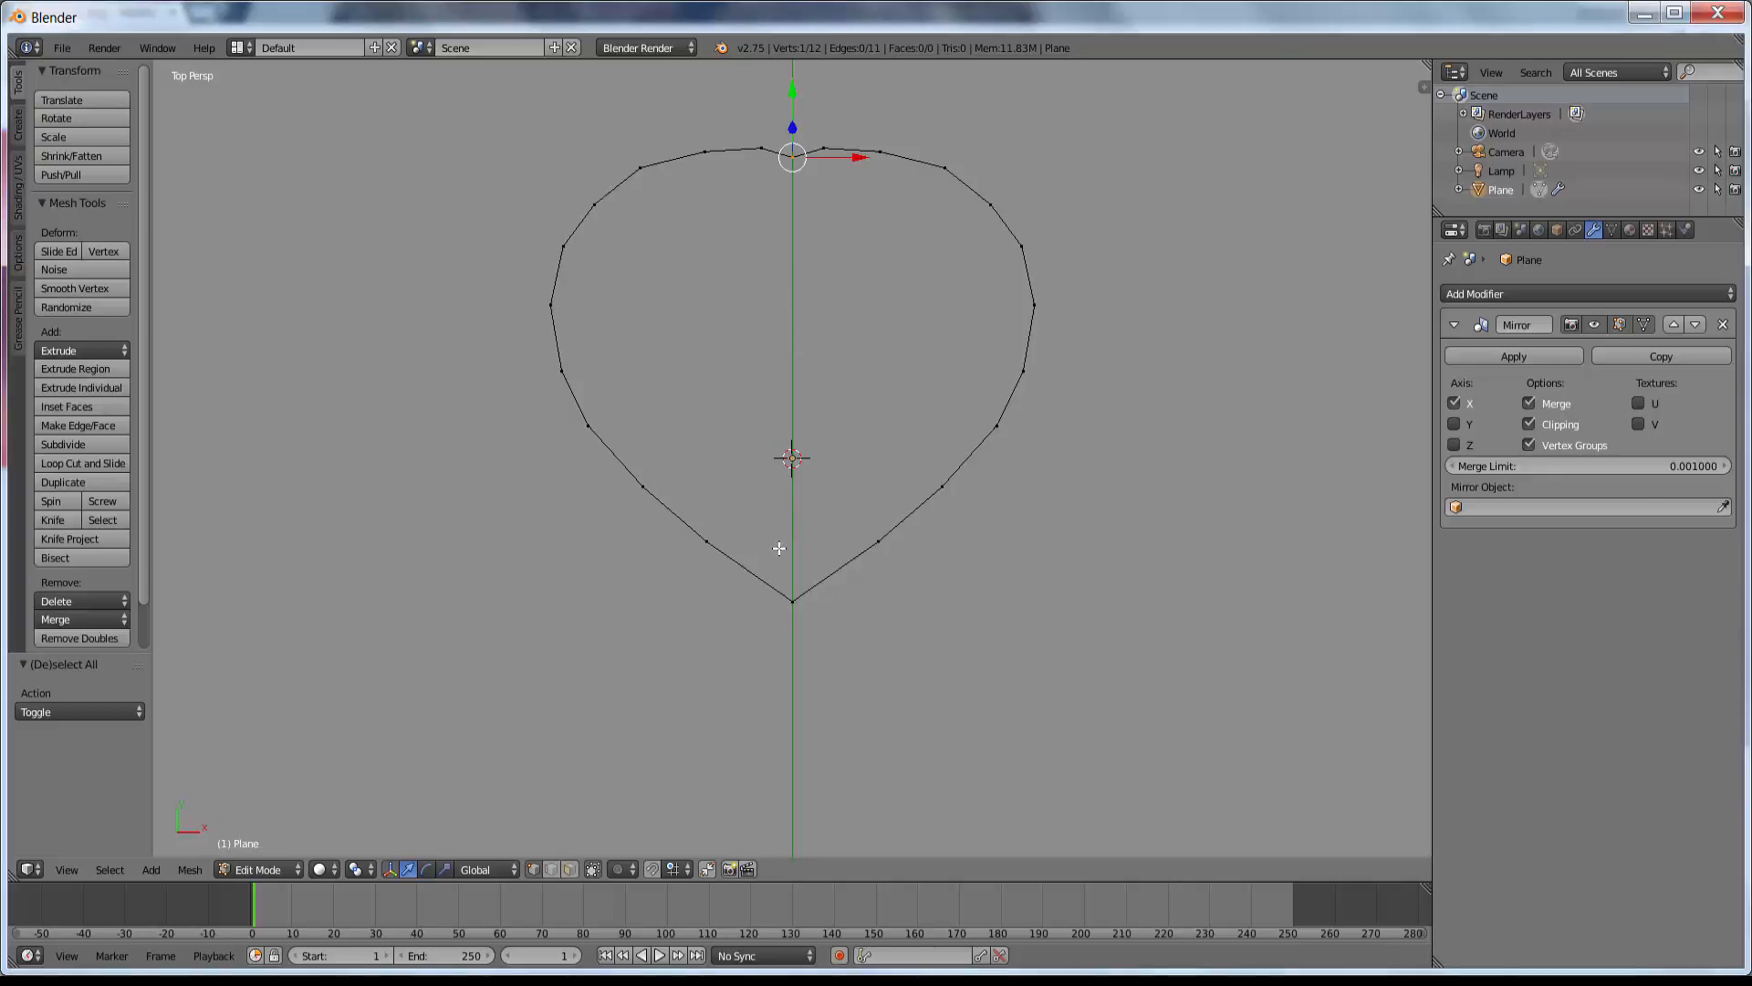
Try to join the outline's lower tip vertex with Connect Vertices after box-selecting only that vertex.
key(a)
key(b)
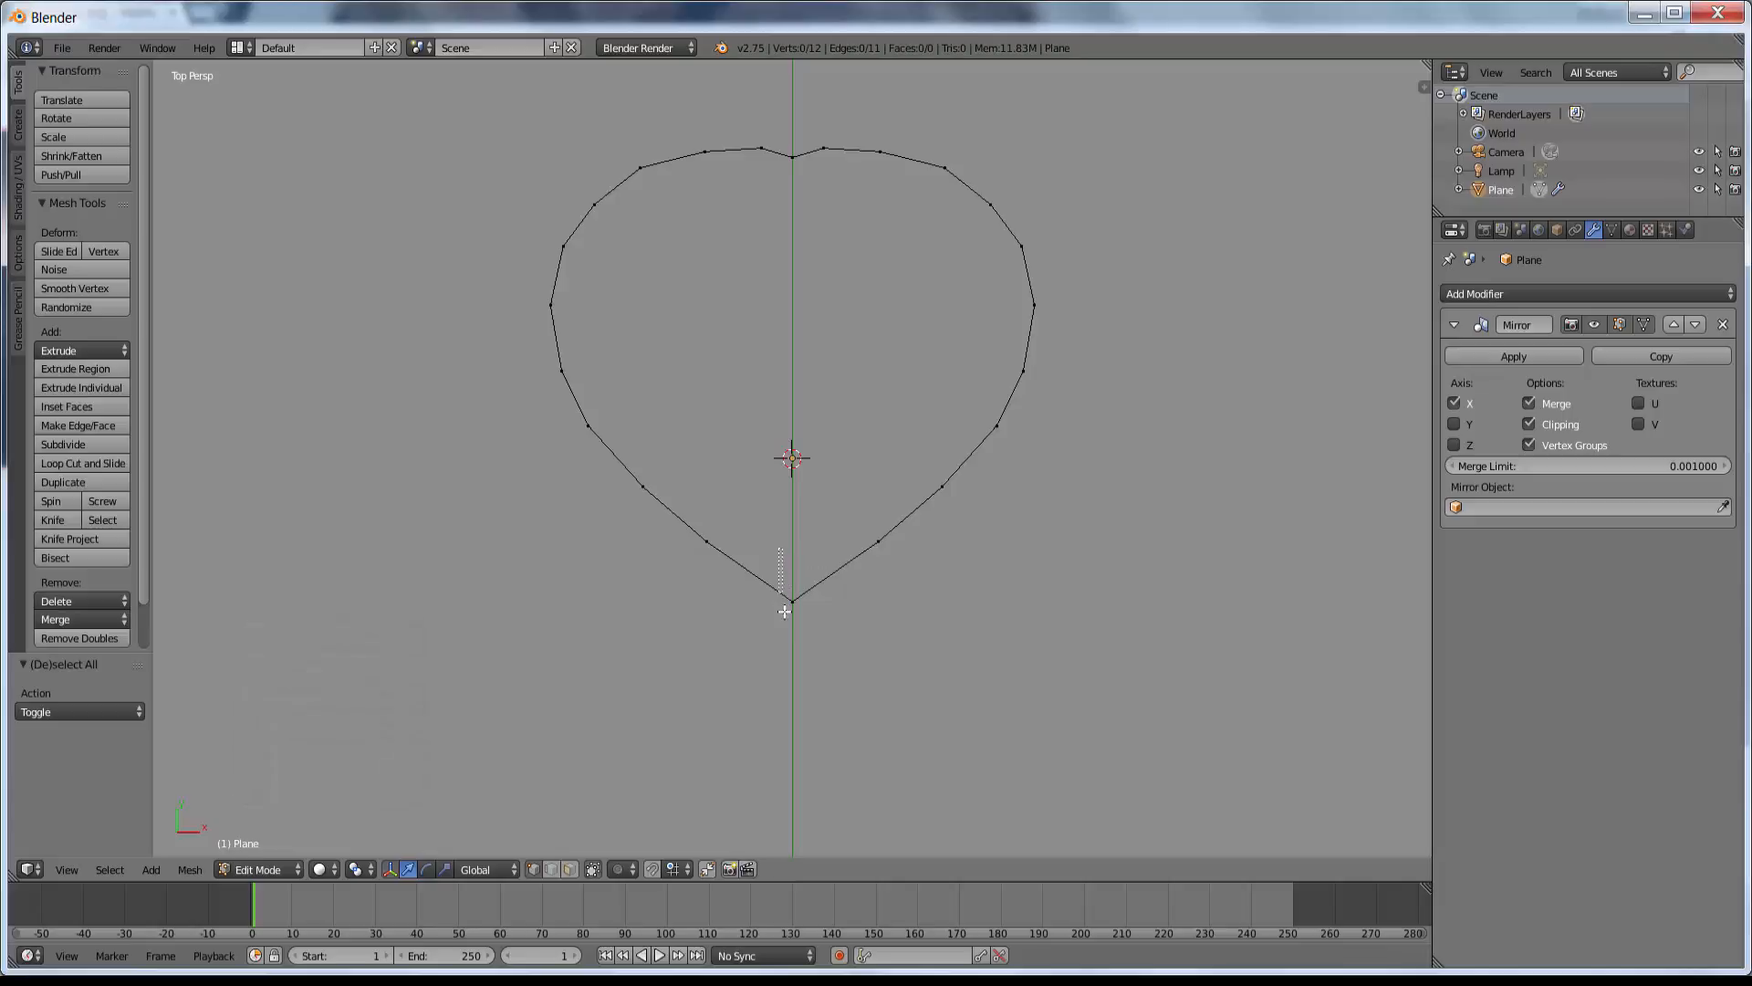
drag(779, 548, 811, 645)
key(ctrl+v)
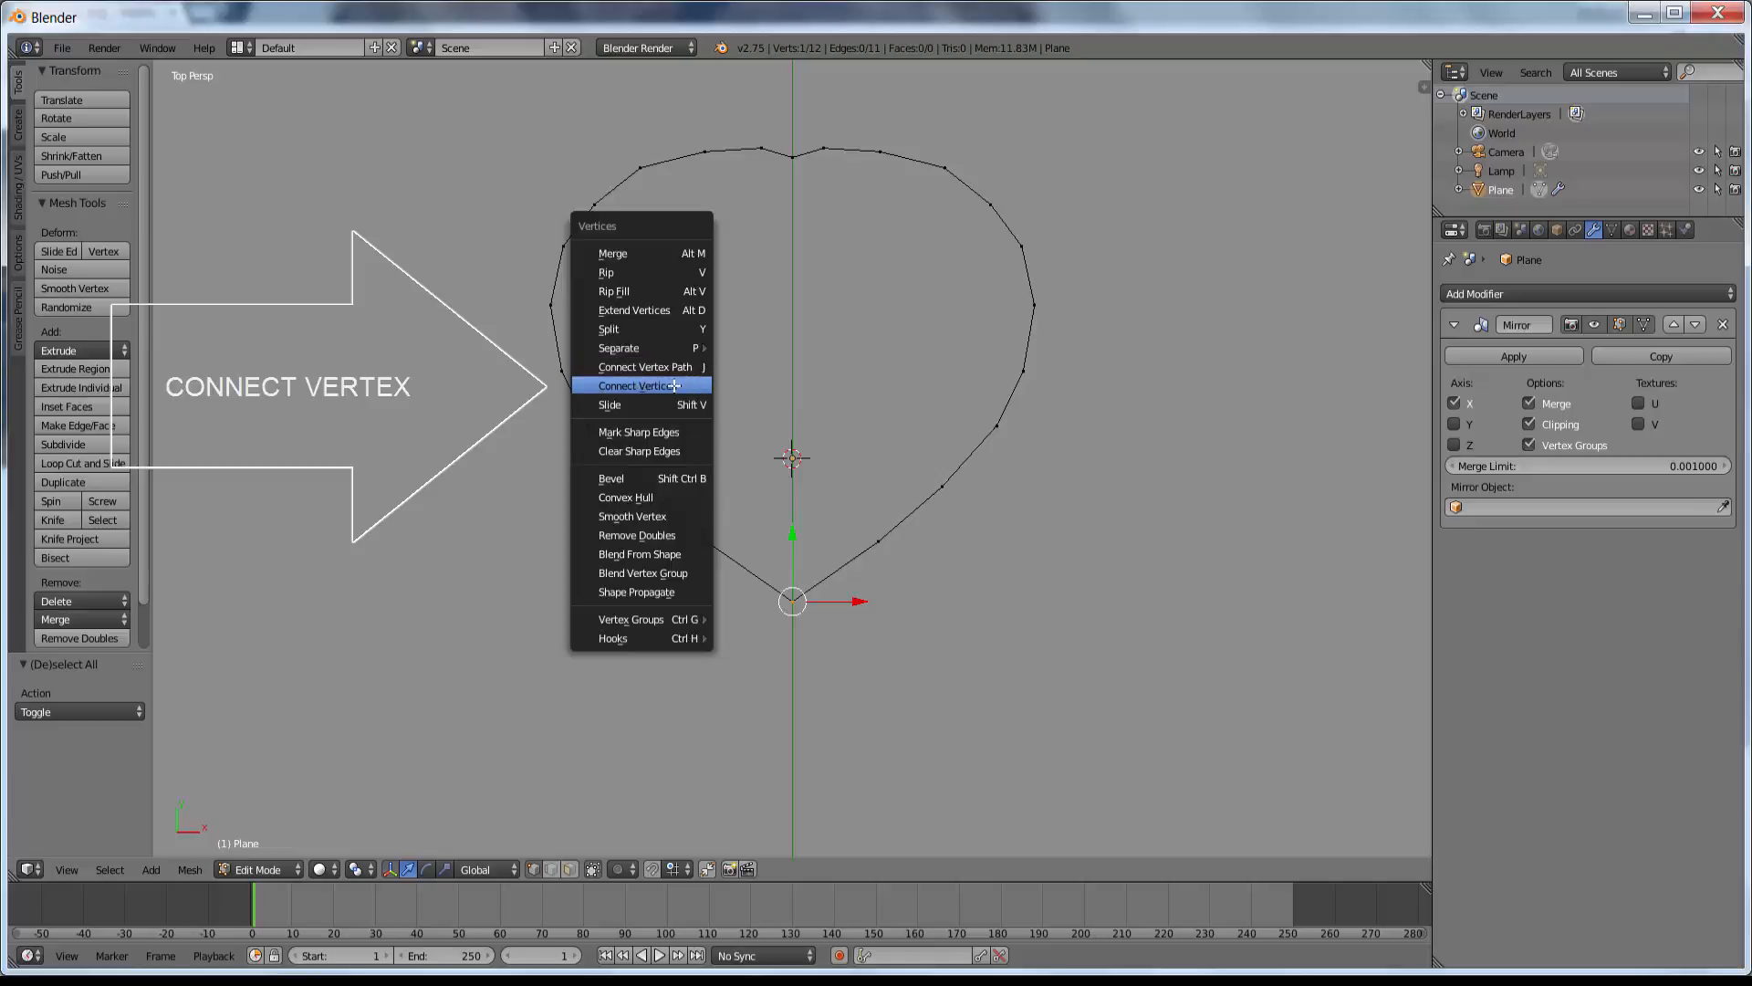
click(670, 386)
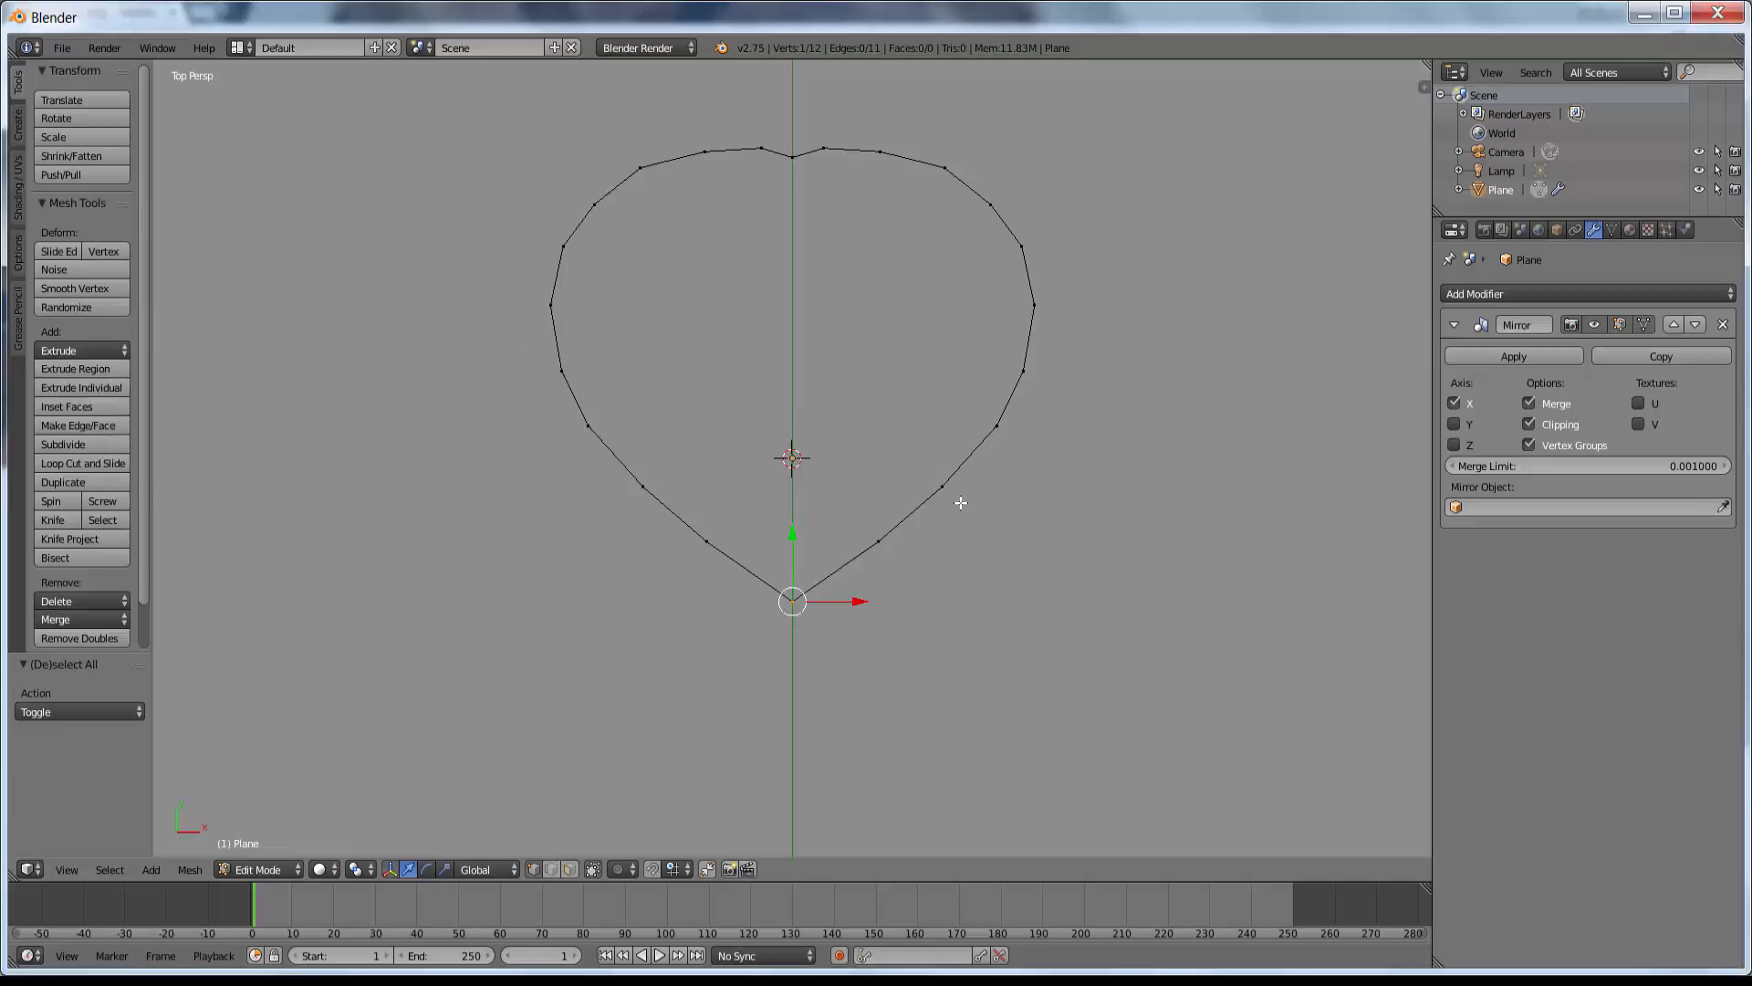
Select all vertices and move the half outline about 0.070 along X to widen the heart.
key(a)
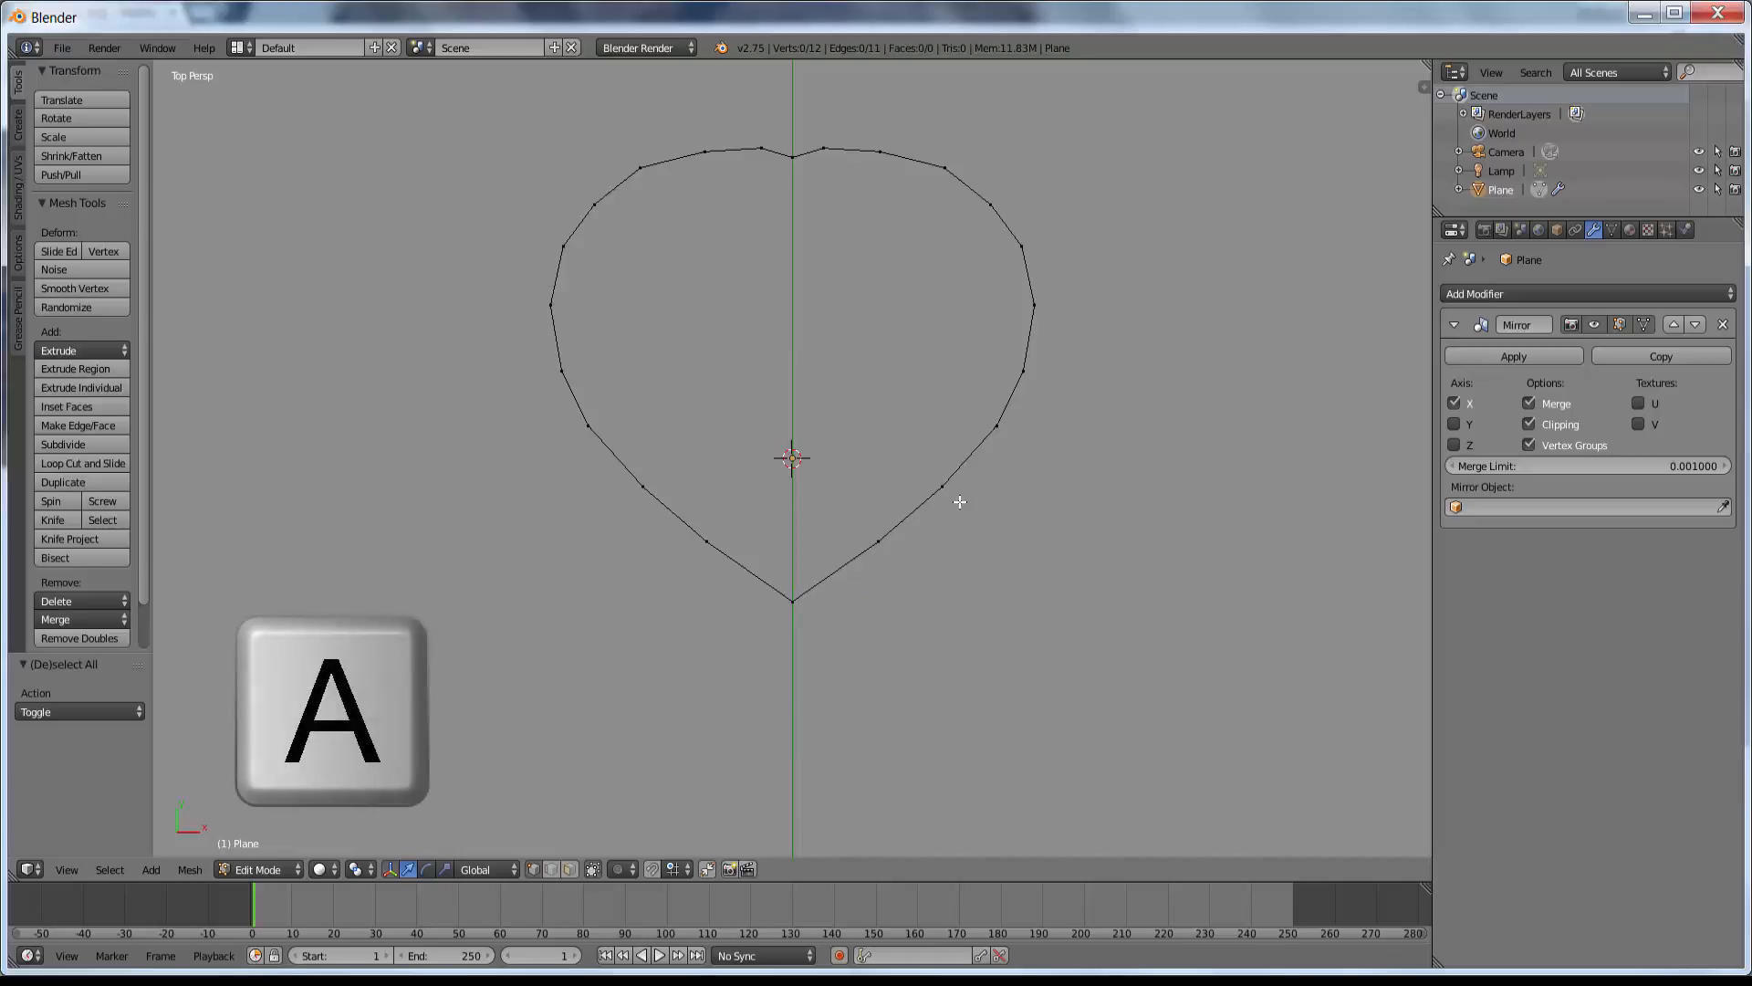
key(a)
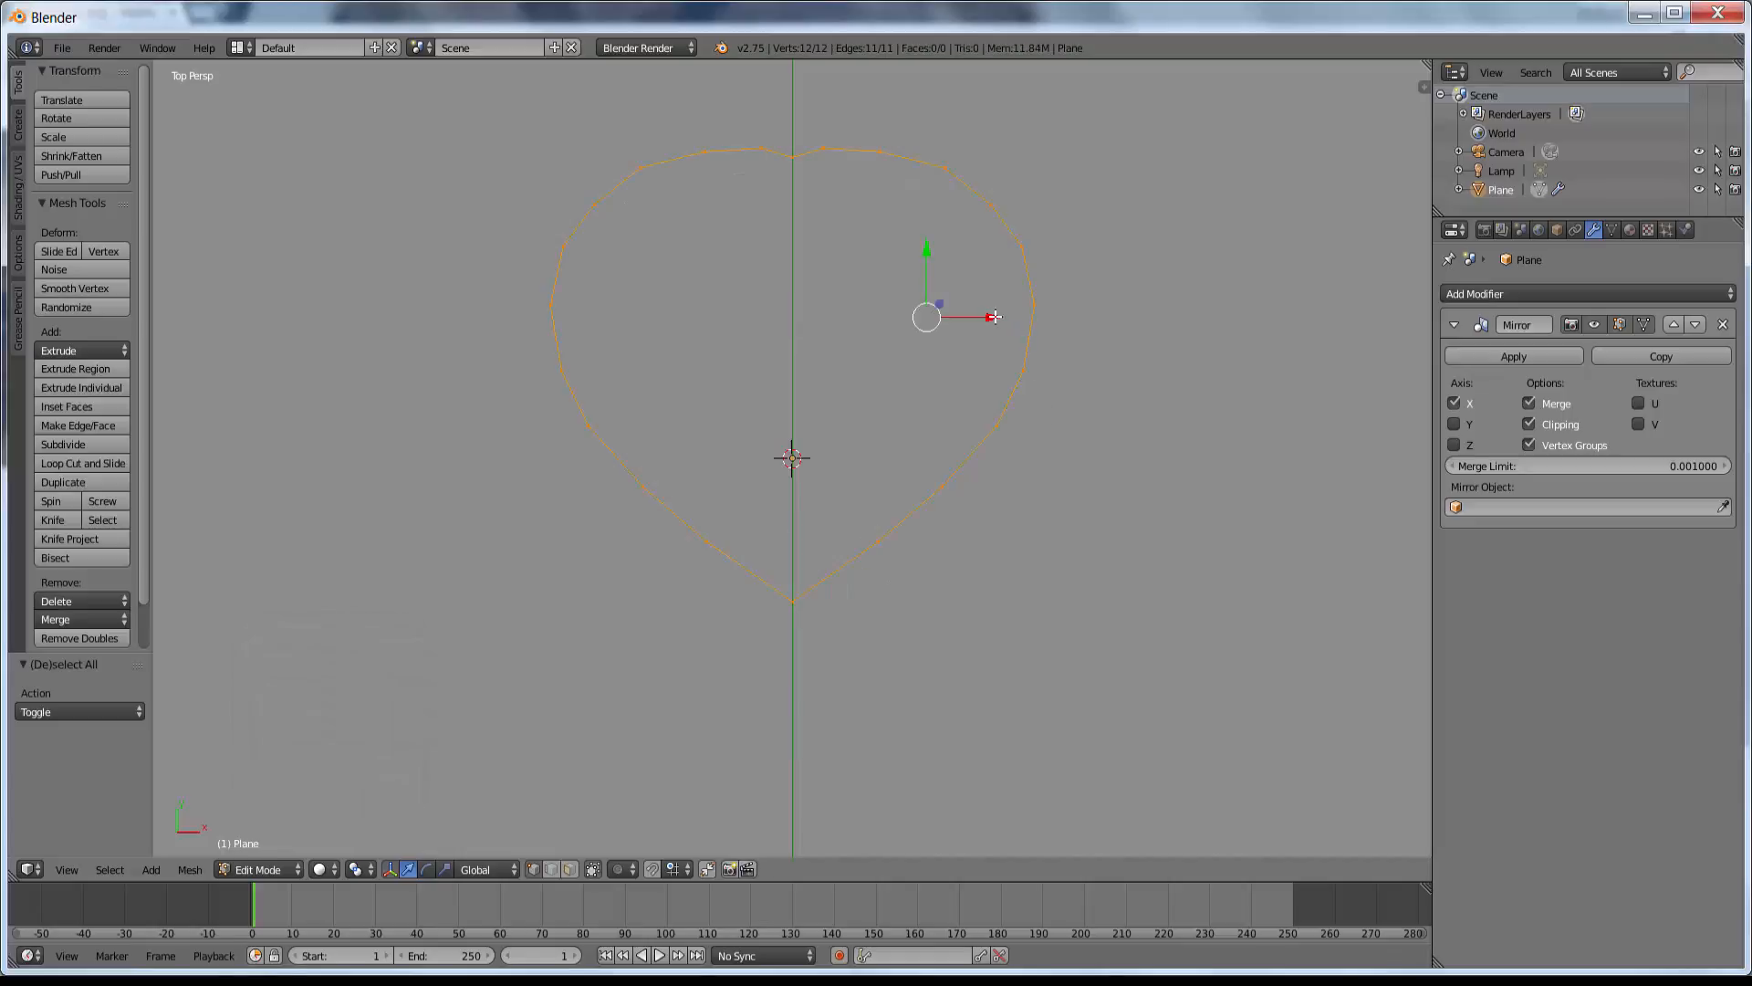
mouse_move(997, 316)
mouse_down()
mouse_move(1059, 320)
mouse_move(990, 316)
mouse_move(1008, 313)
mouse_up()
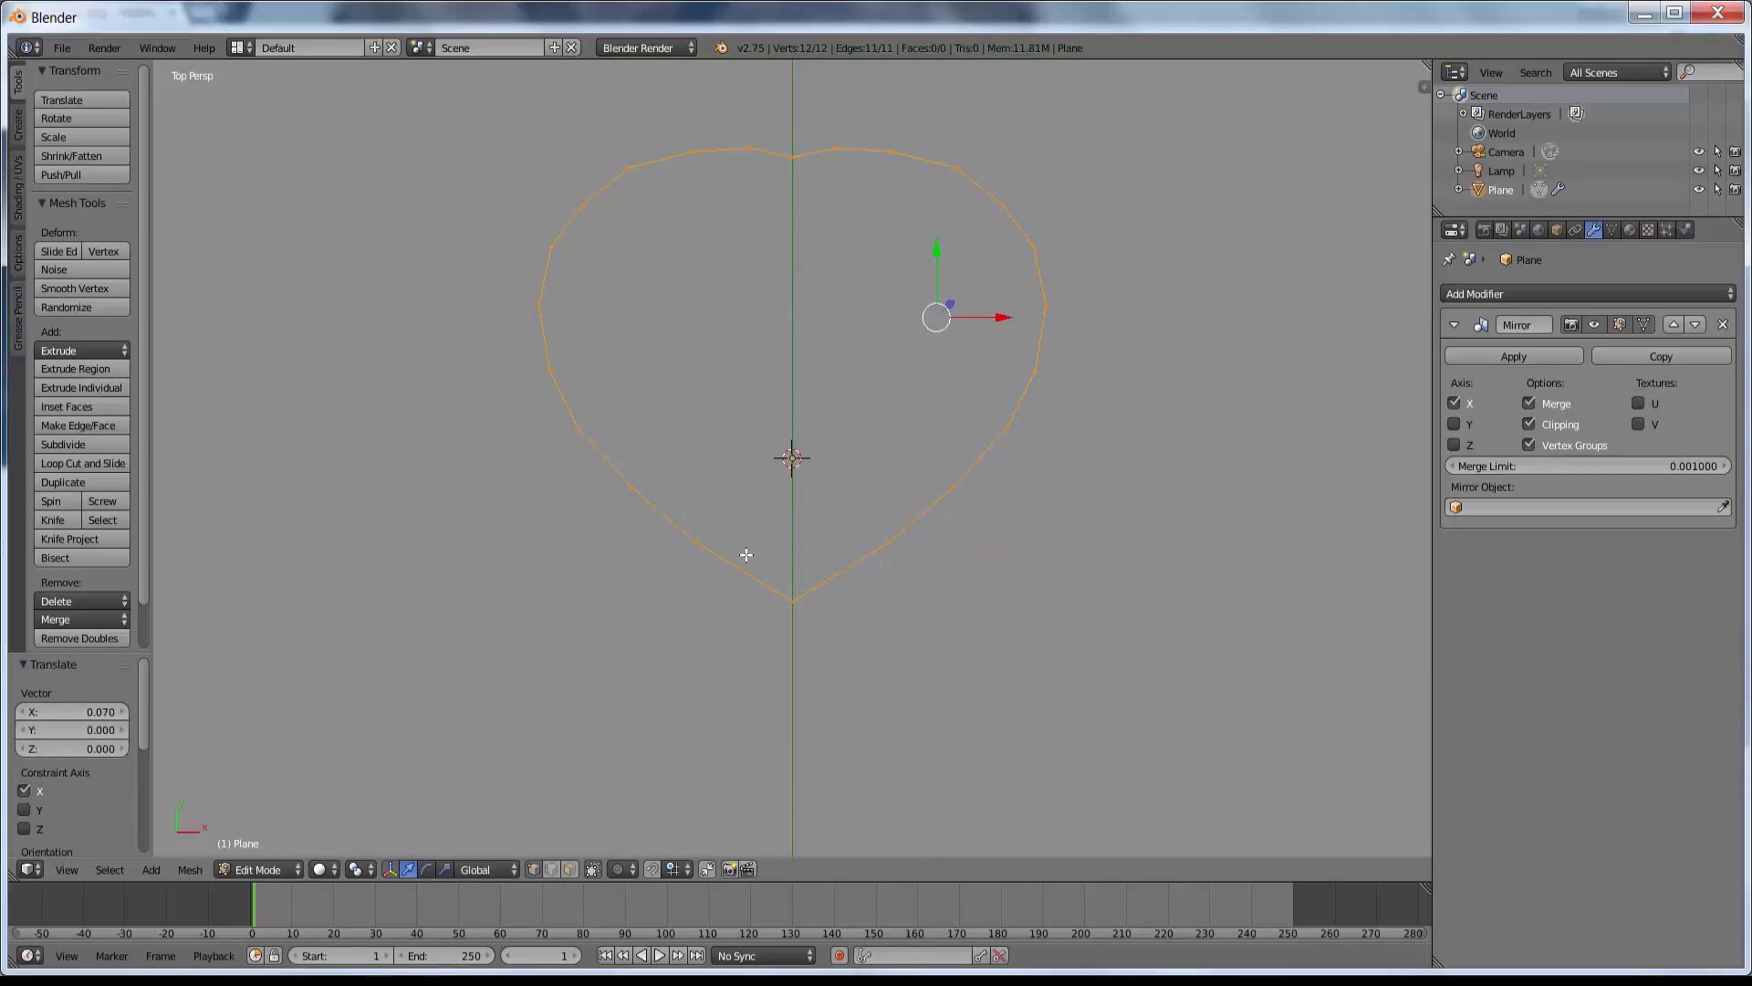
Move the heart's upper centre vertex about 0.076 along negative Y to deepen the notch.
right_click(793, 156)
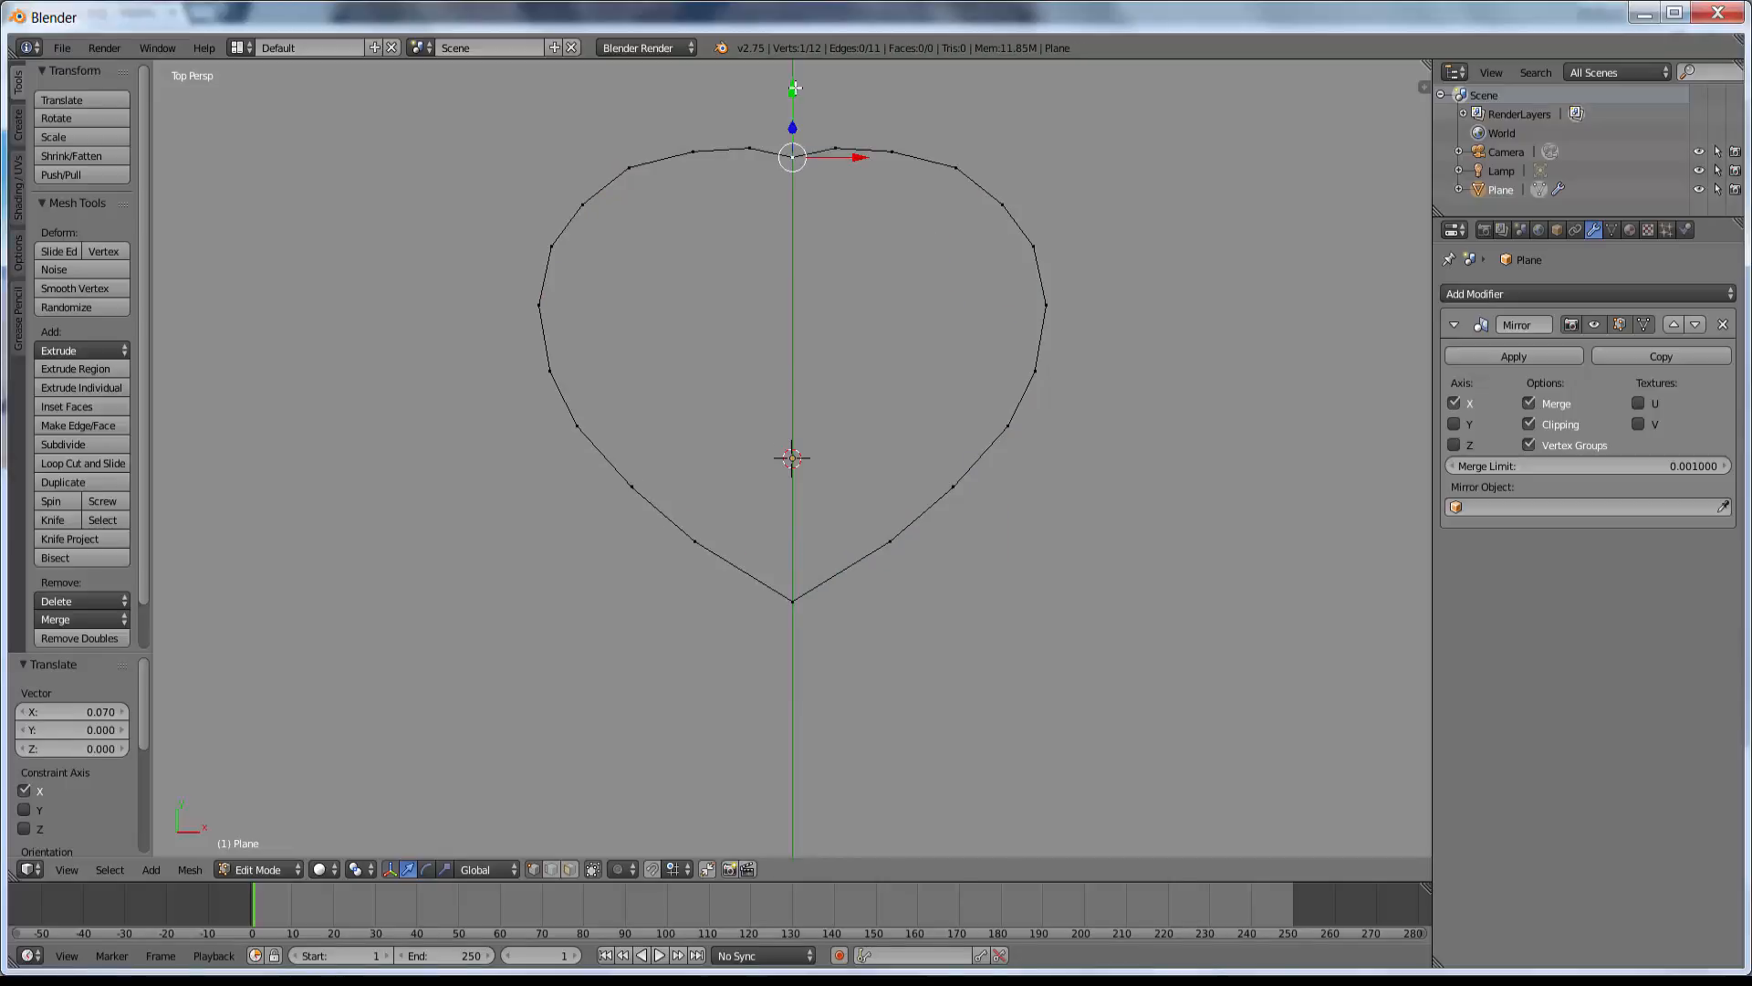
key(g)
key(y)
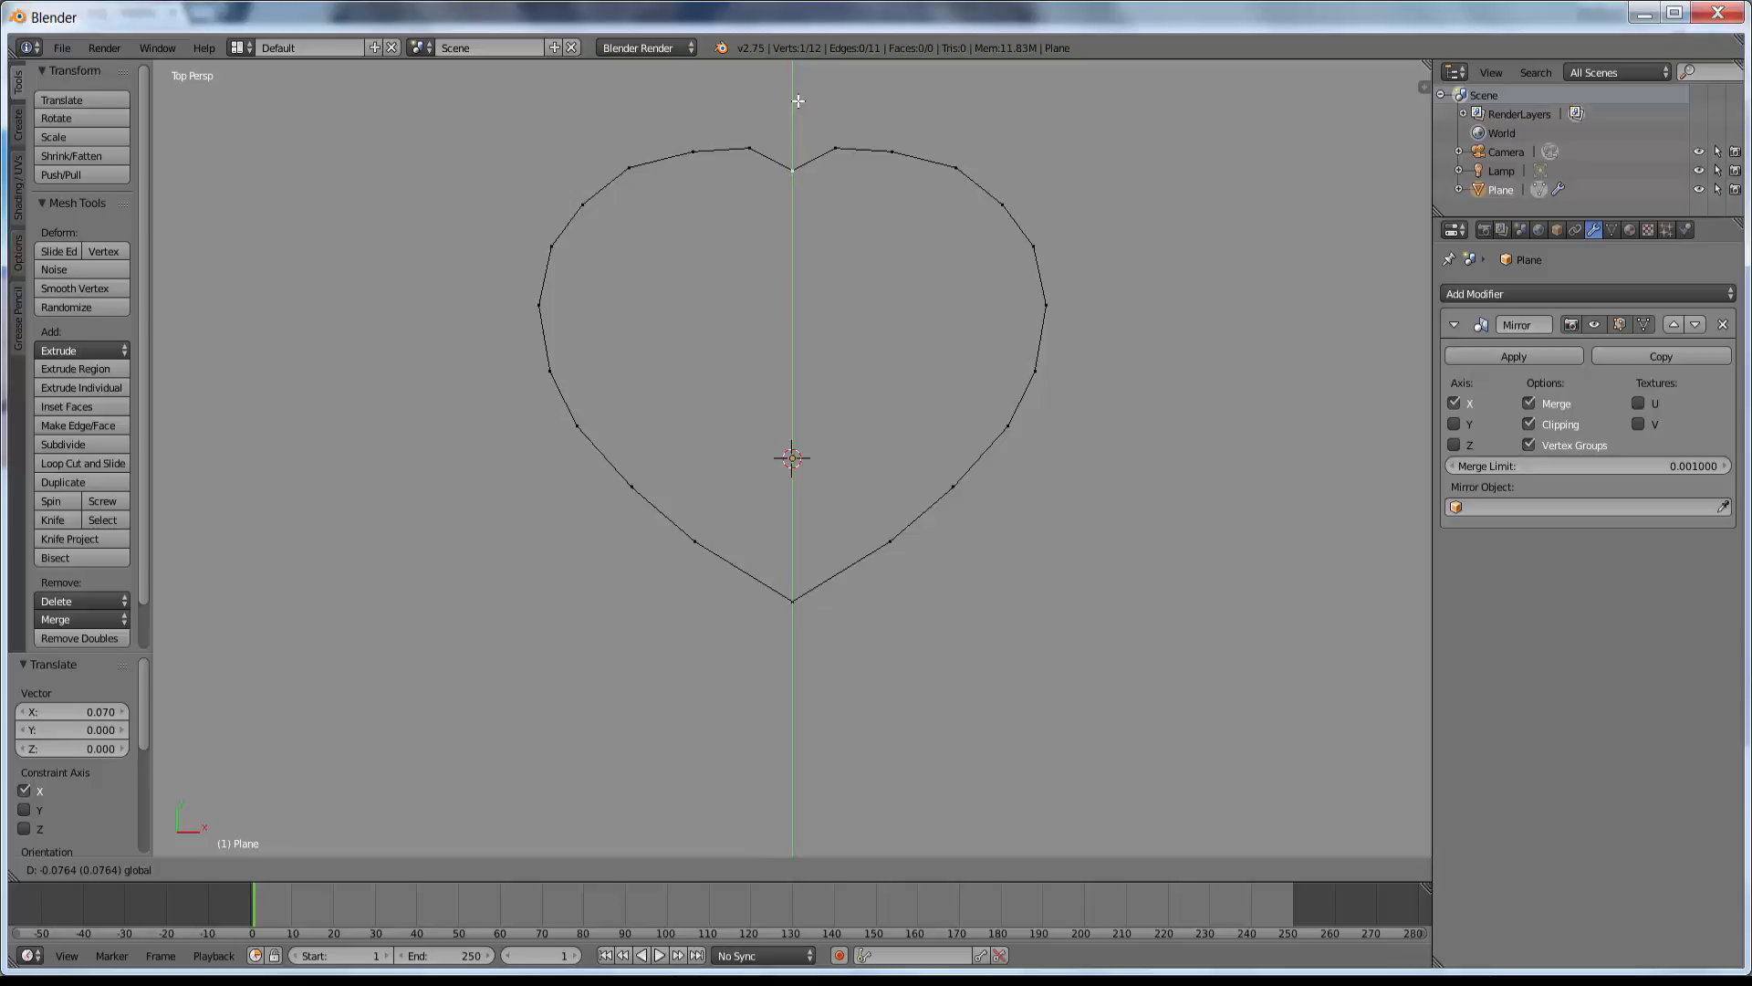
click(797, 100)
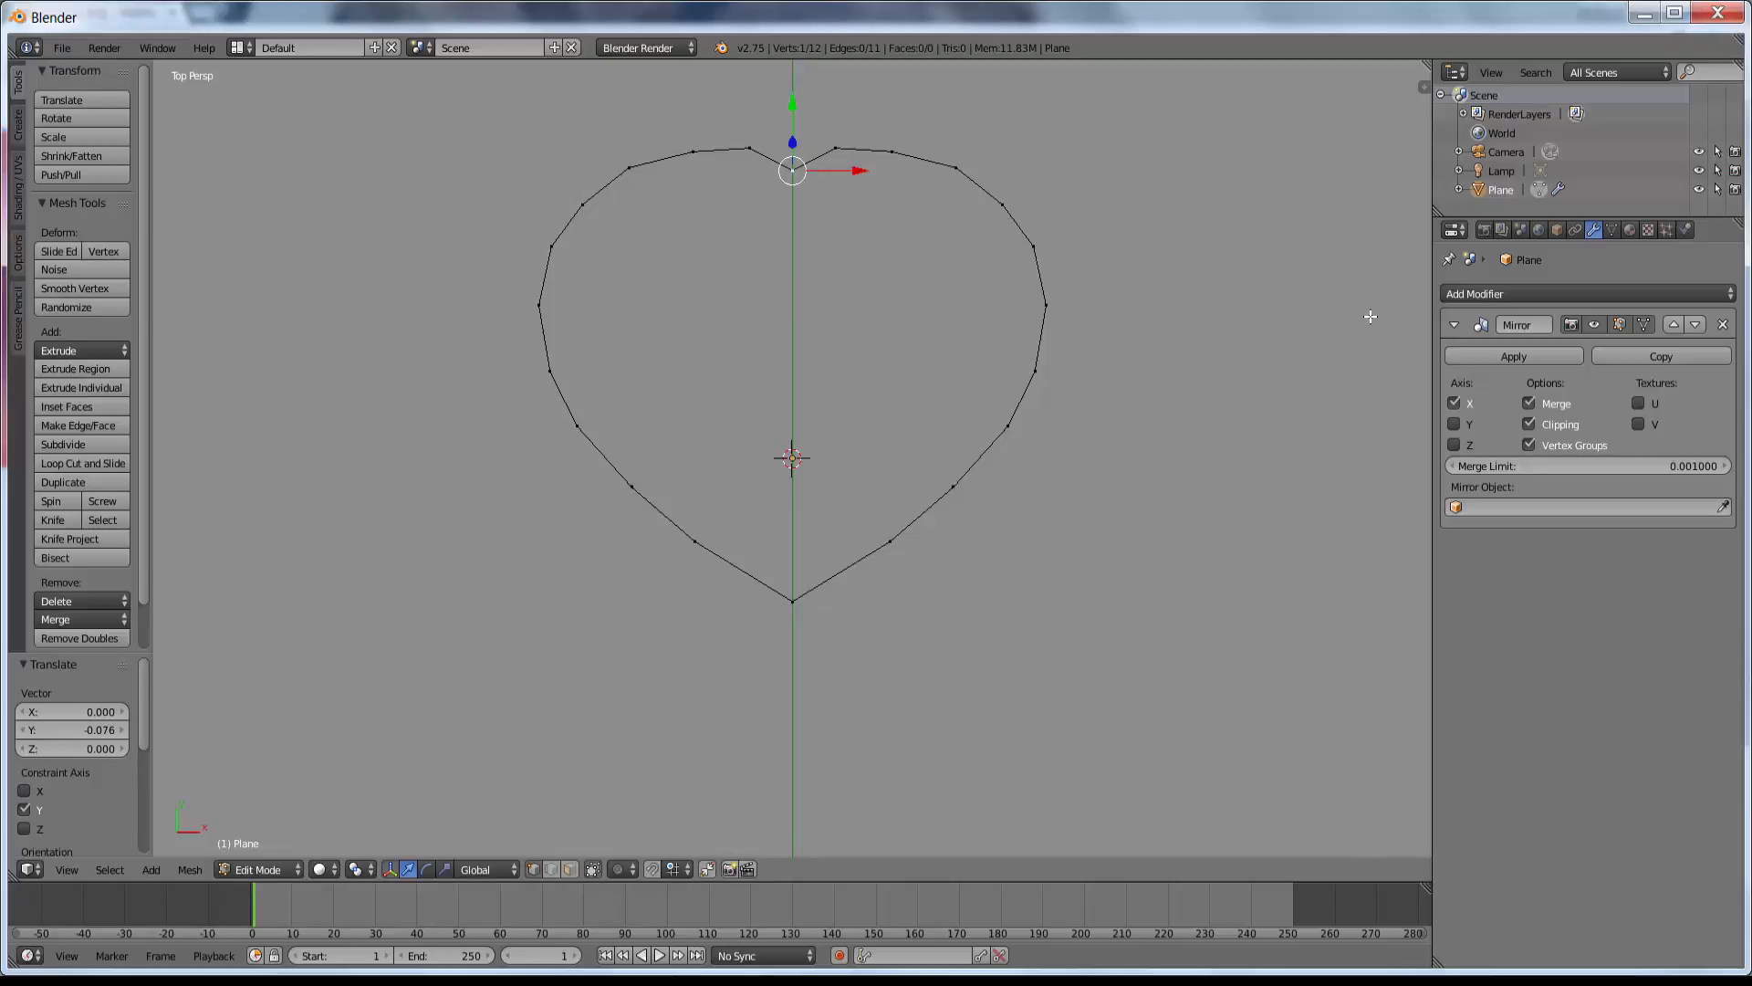
Select all vertices, switch to Object Mode and apply the Mirror modifier to the heart outline.
key(a)
key(a)
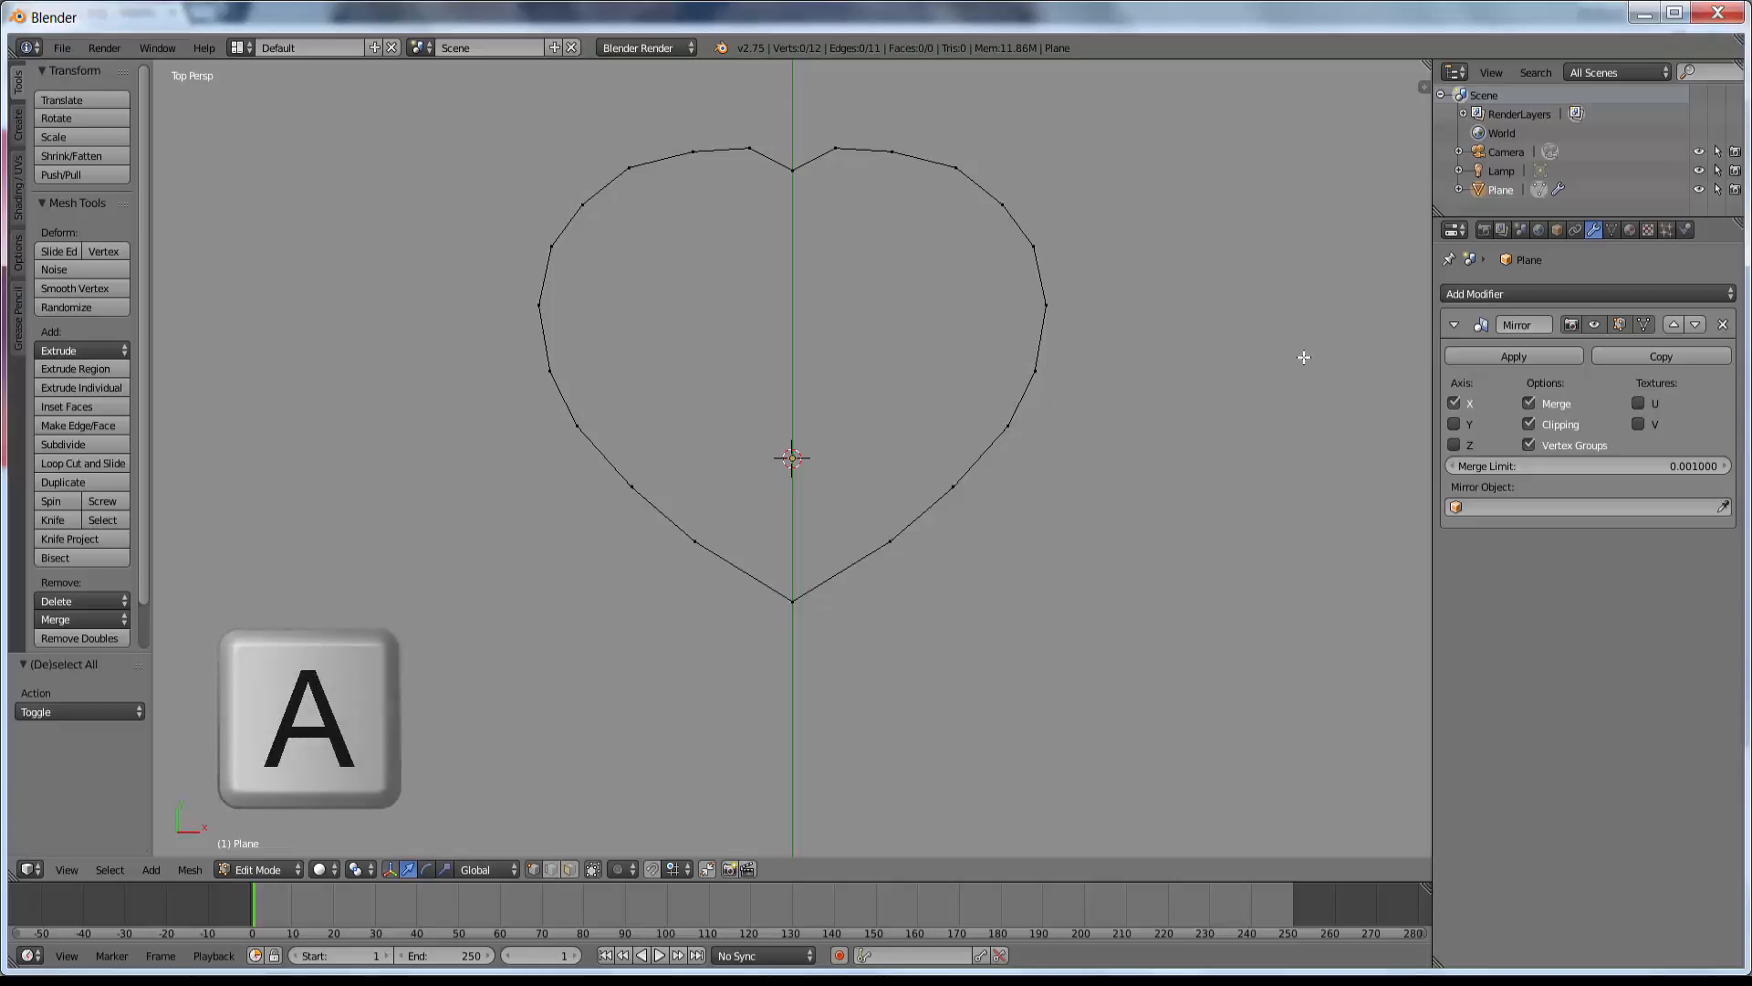
click(272, 868)
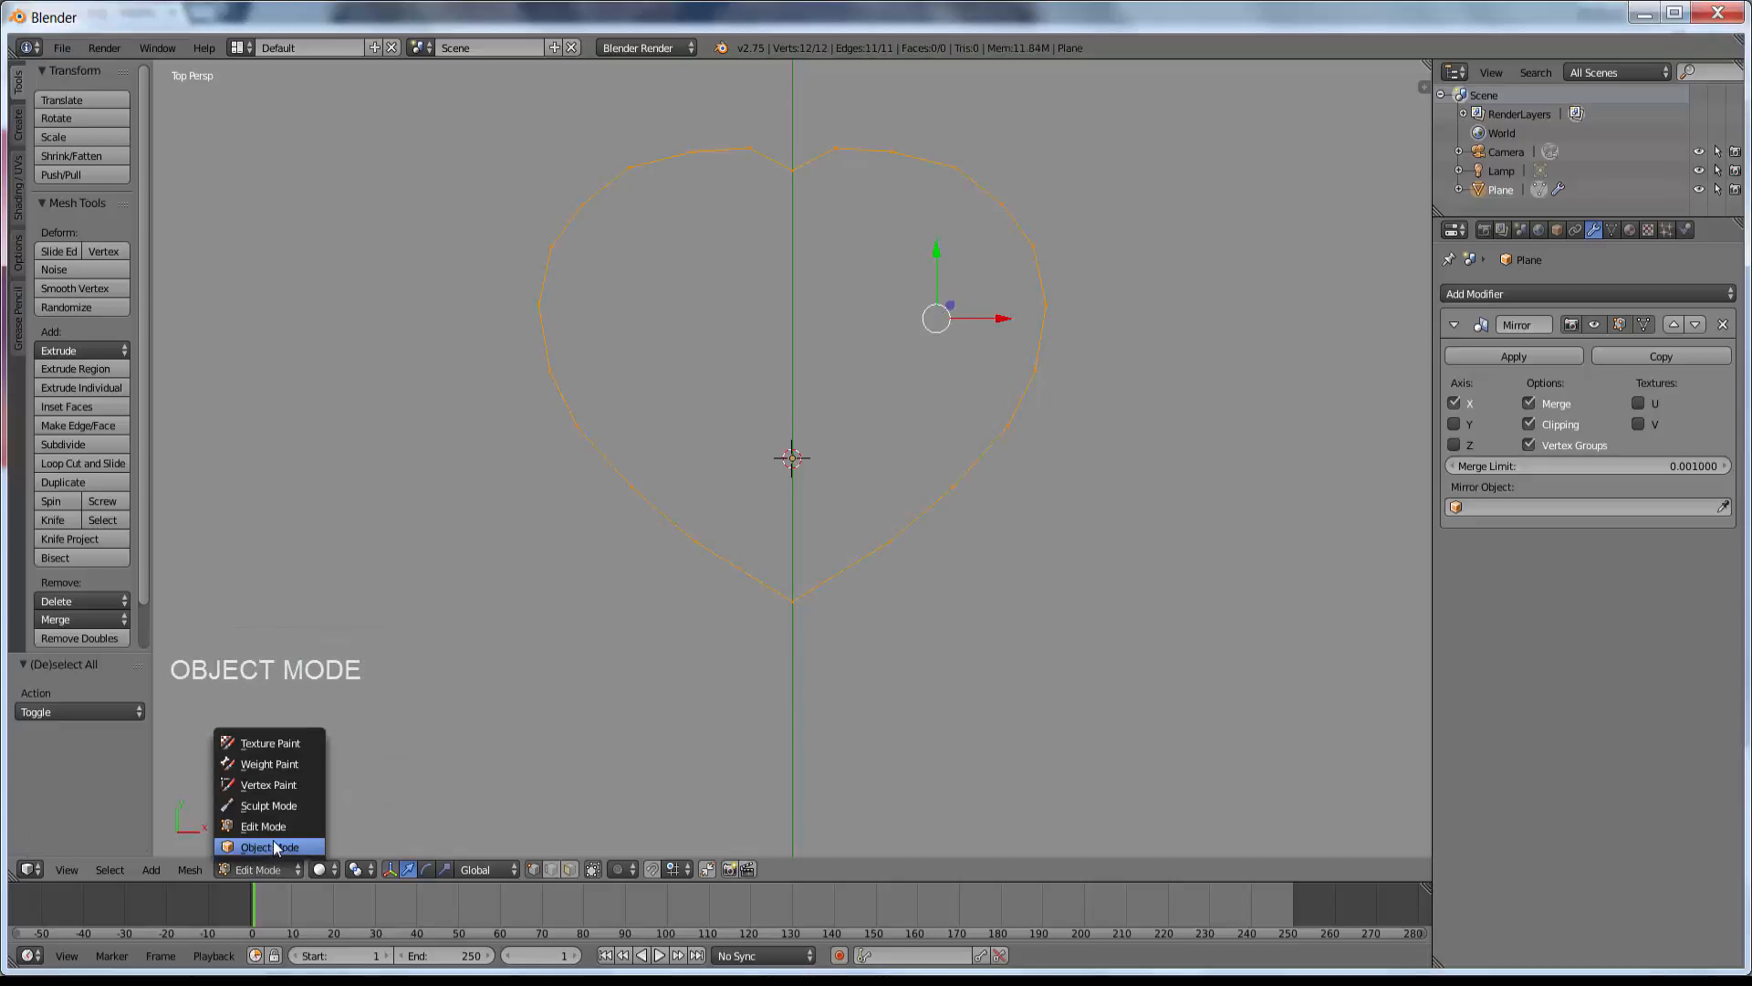
click(272, 839)
middle_drag(897, 657, 943, 501)
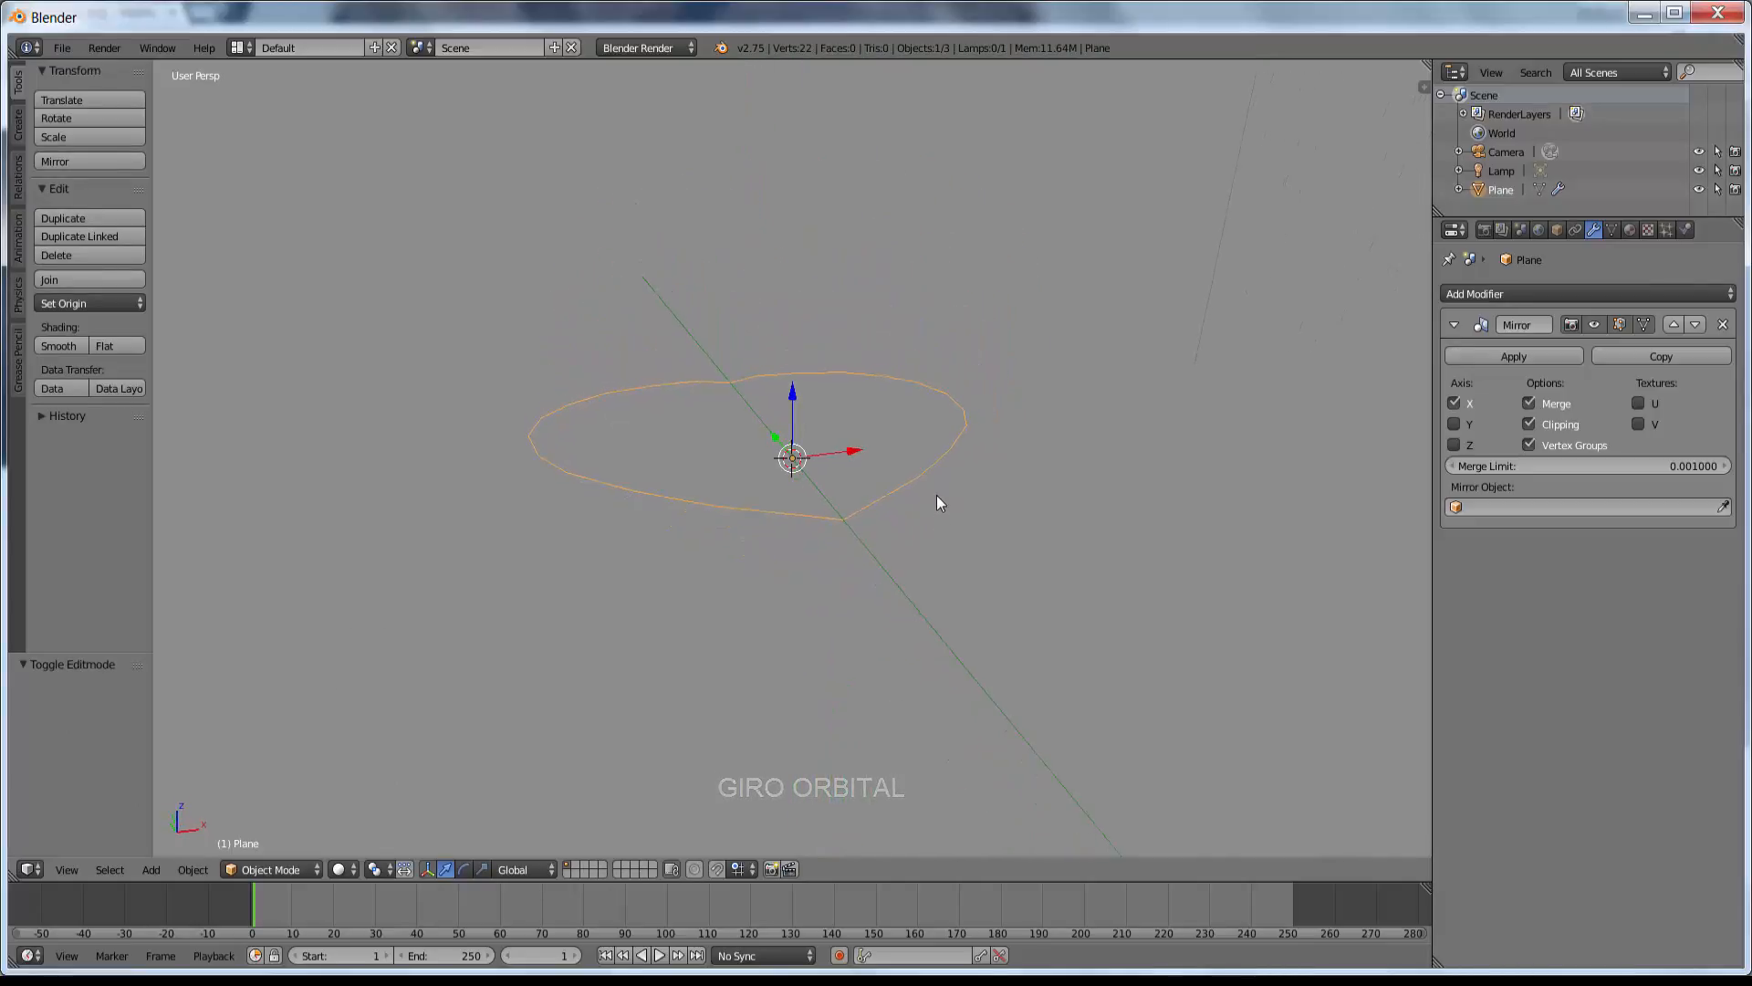
click(1519, 356)
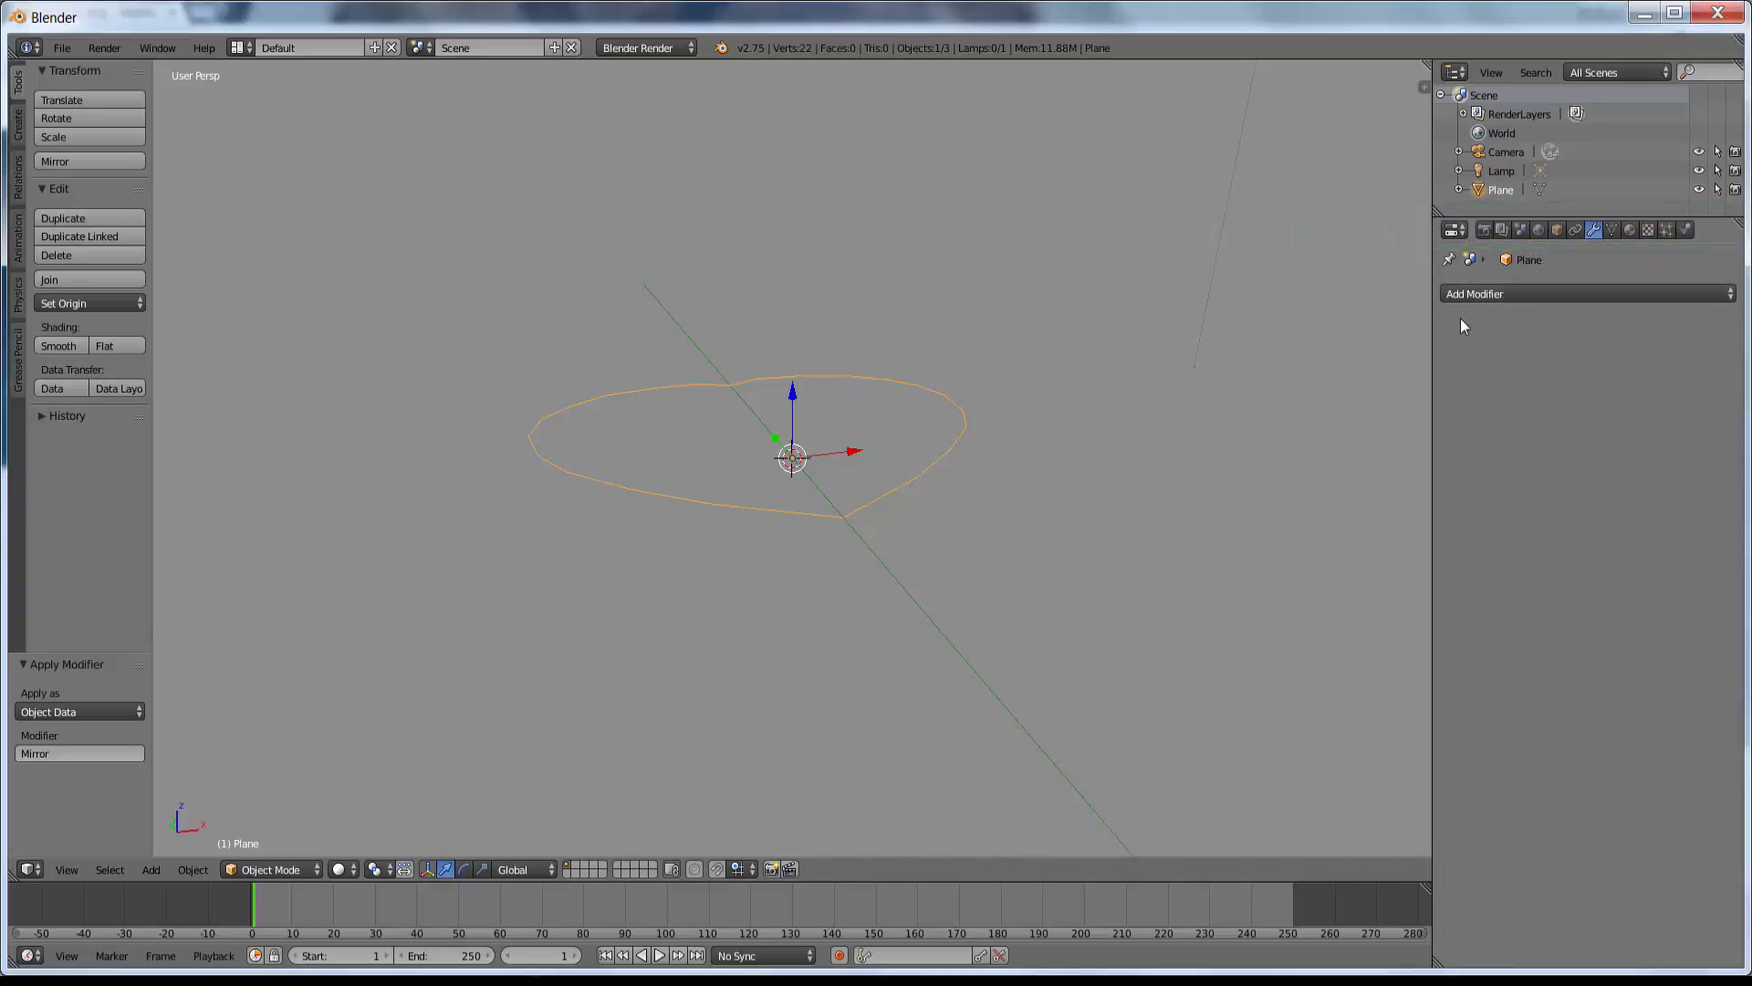
Add a new Mirror modifier to the heart outline and return to Edit Mode.
click(1473, 295)
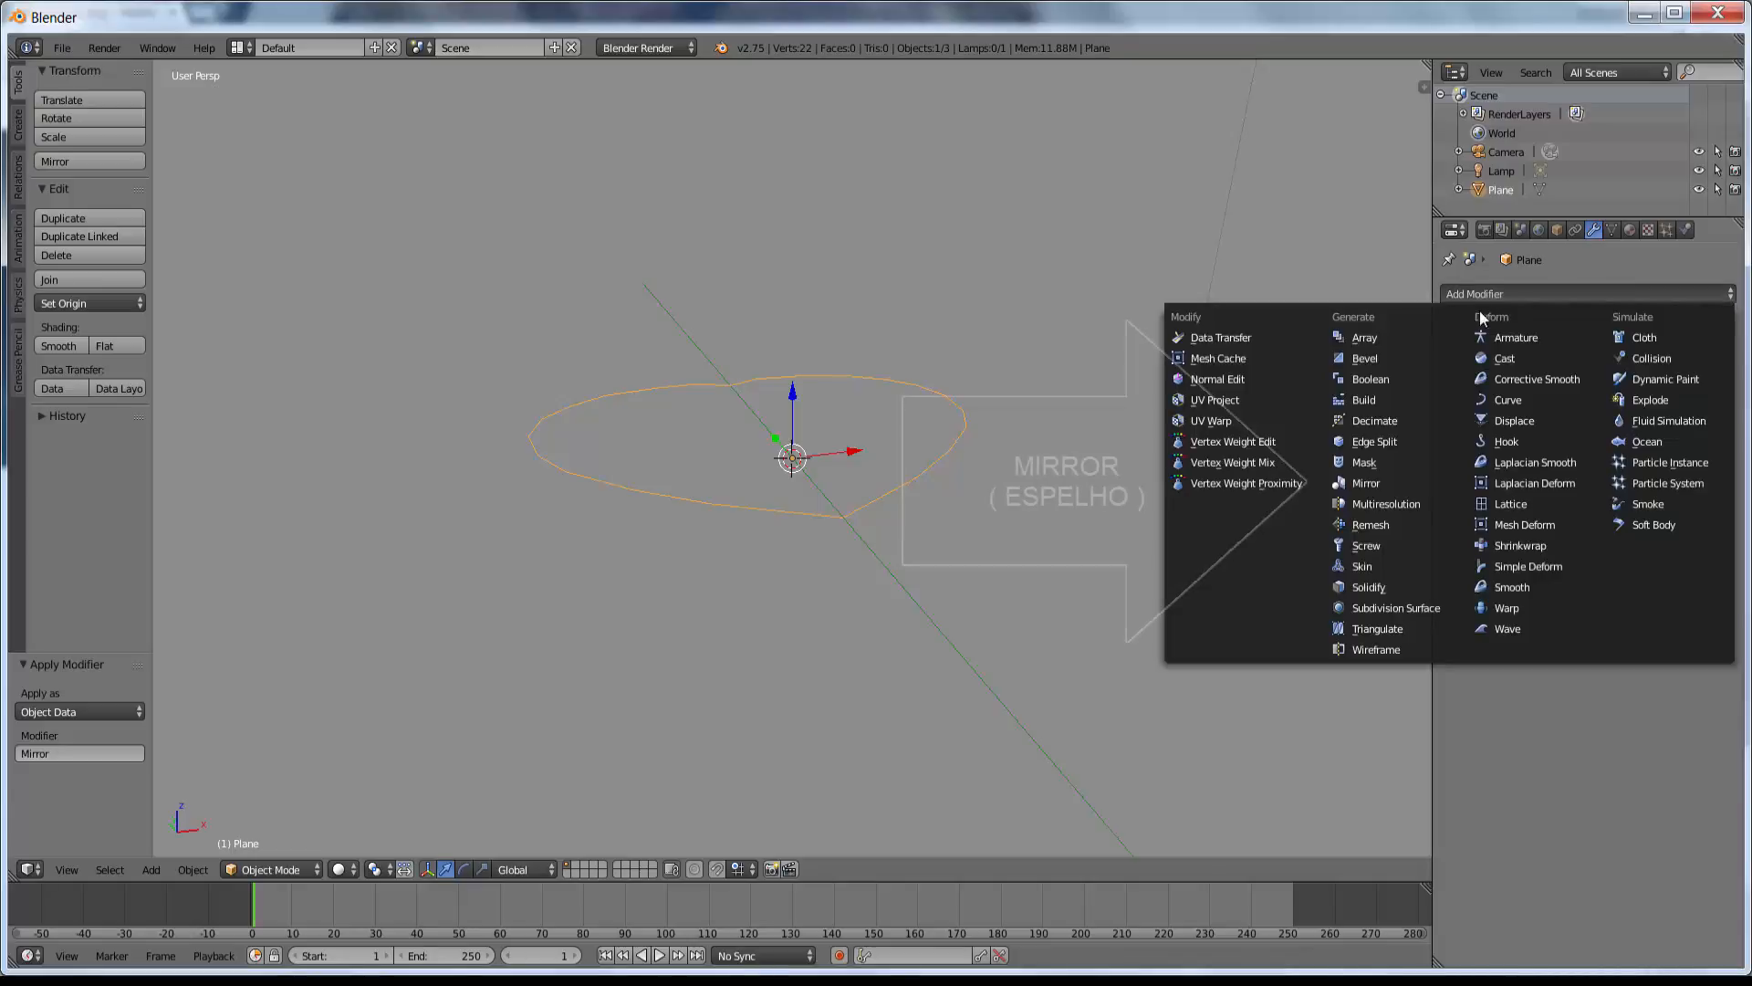
click(1380, 485)
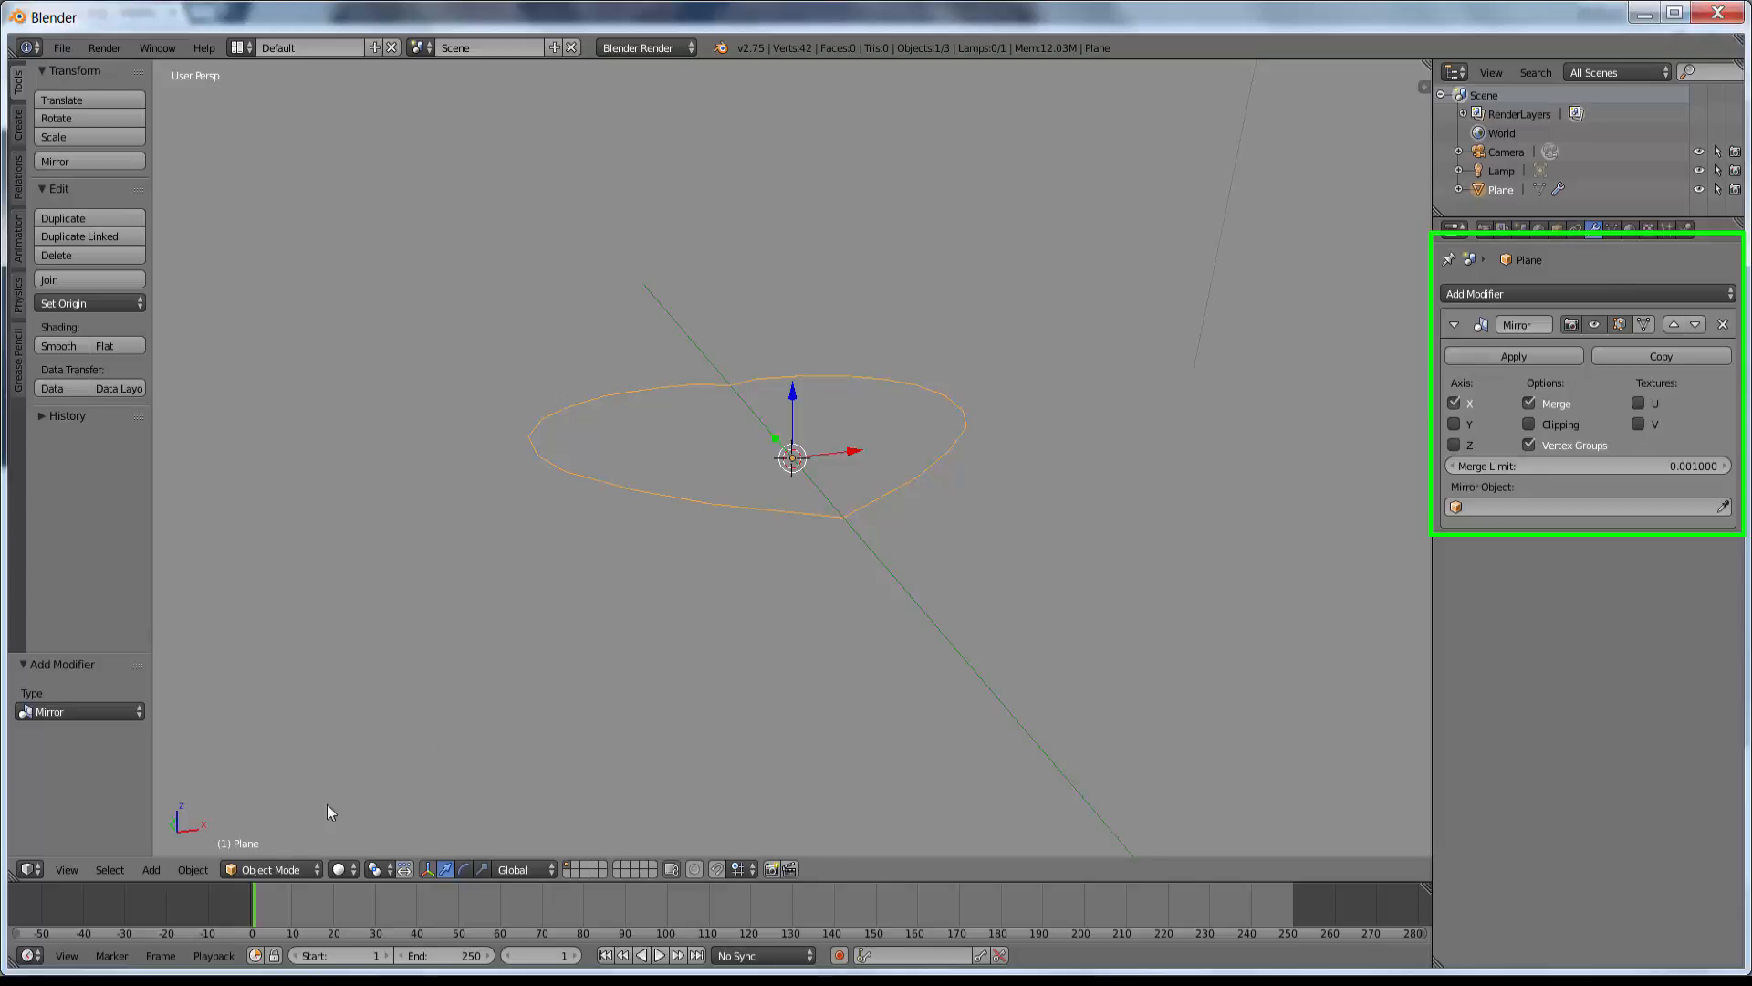
click(266, 867)
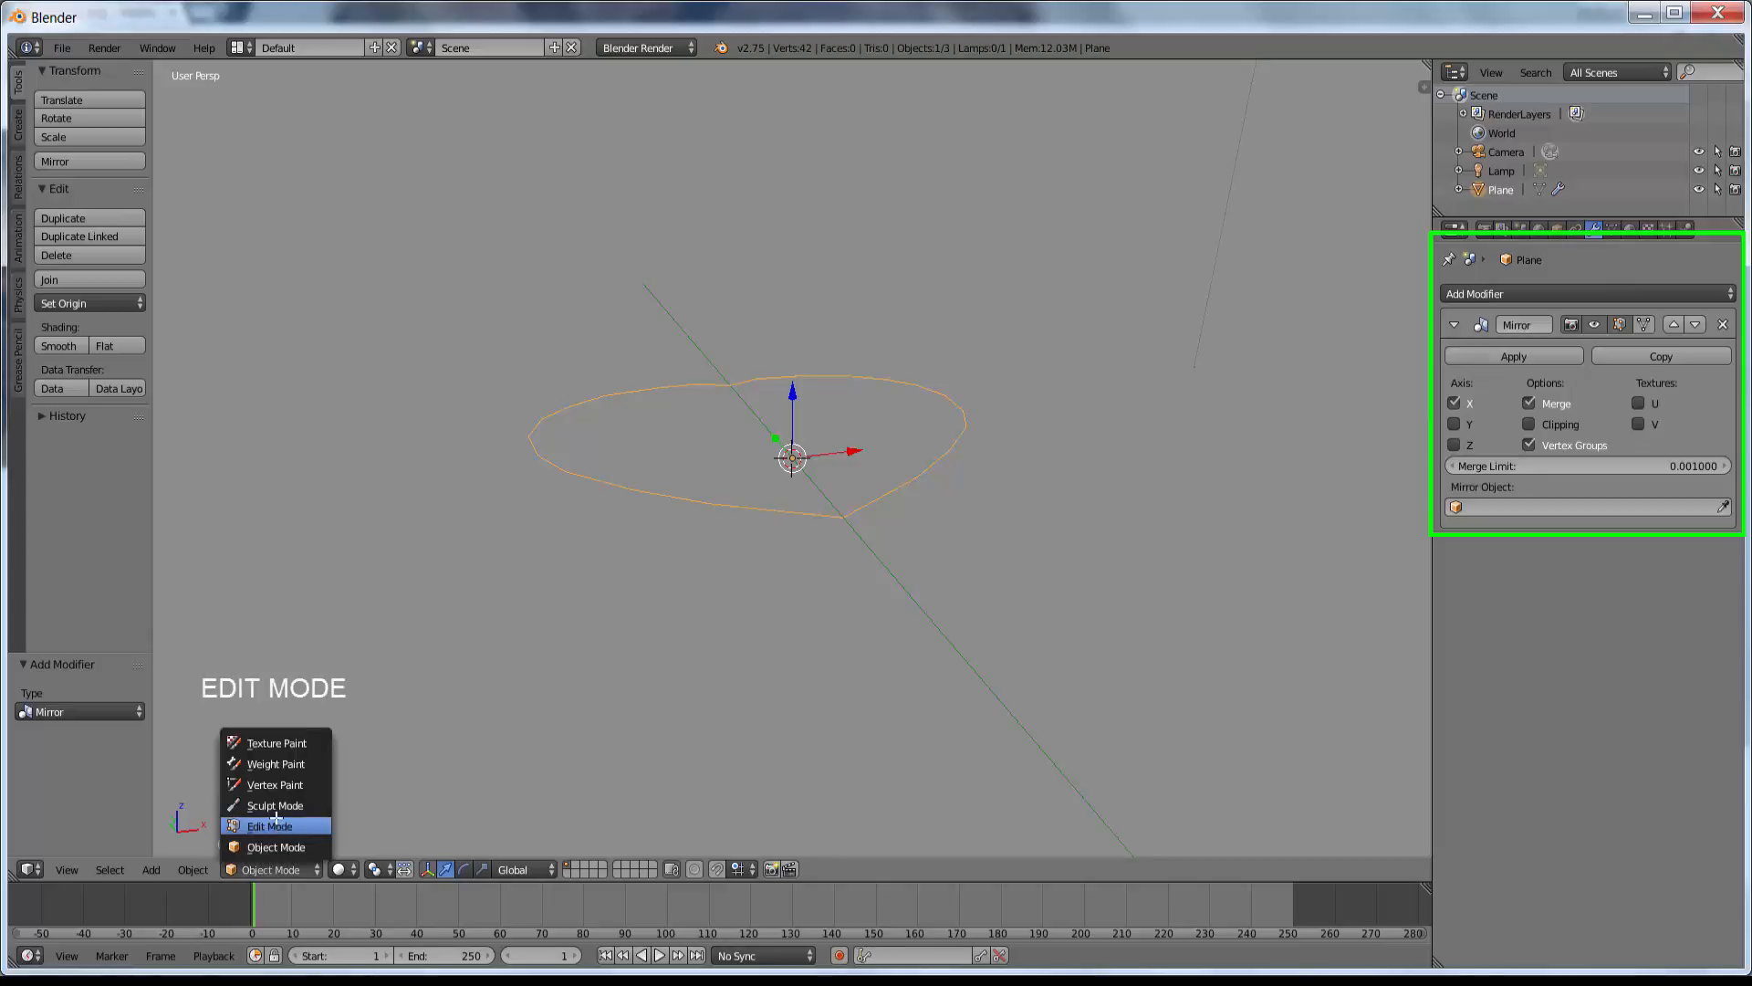
click(276, 825)
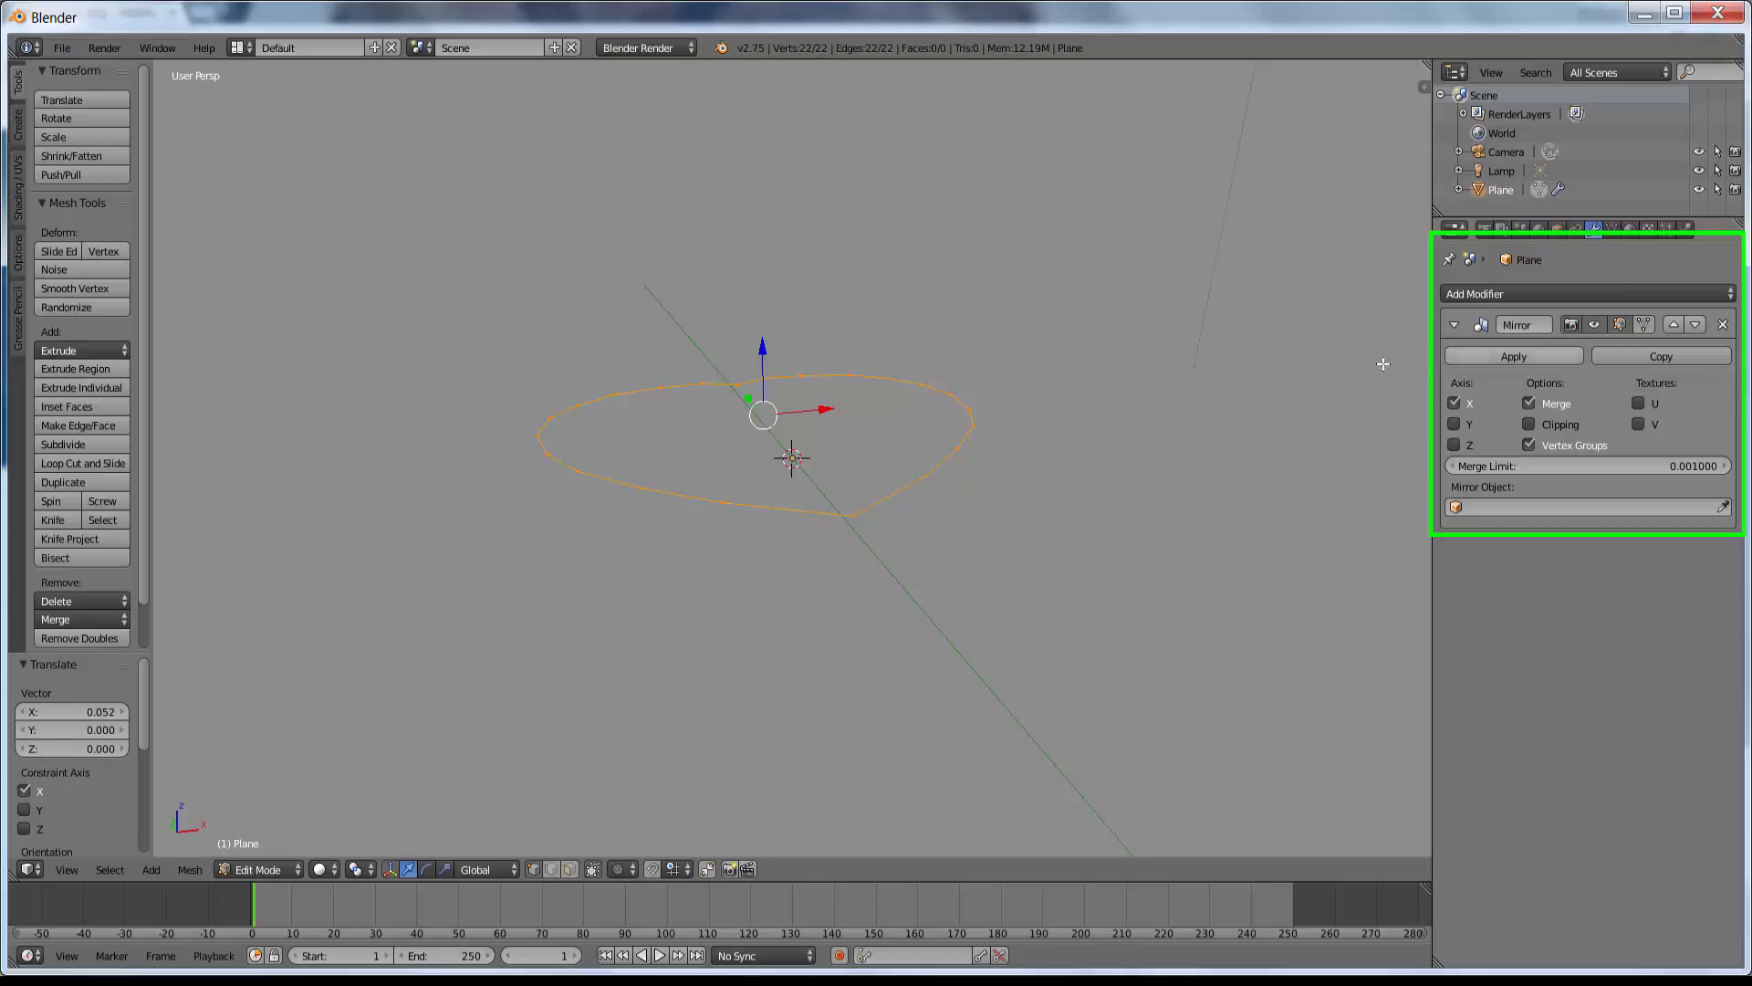
key(ctrl+z)
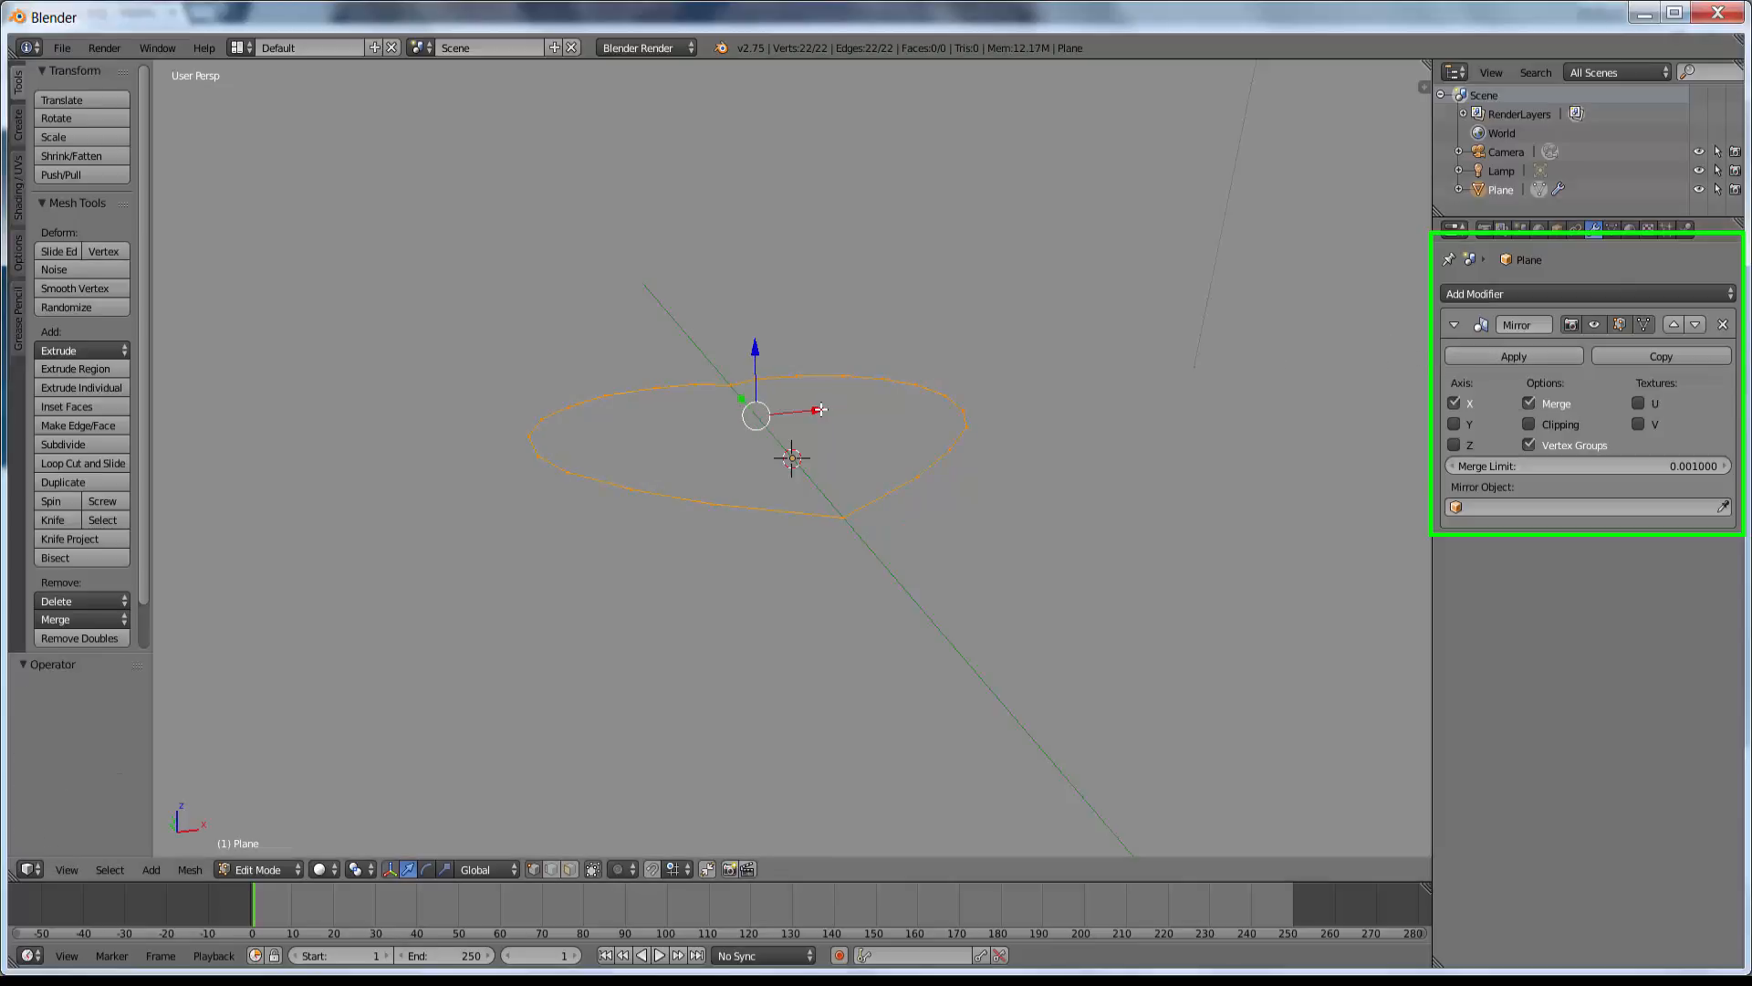
drag(819, 410, 912, 364)
key(ctrl+z)
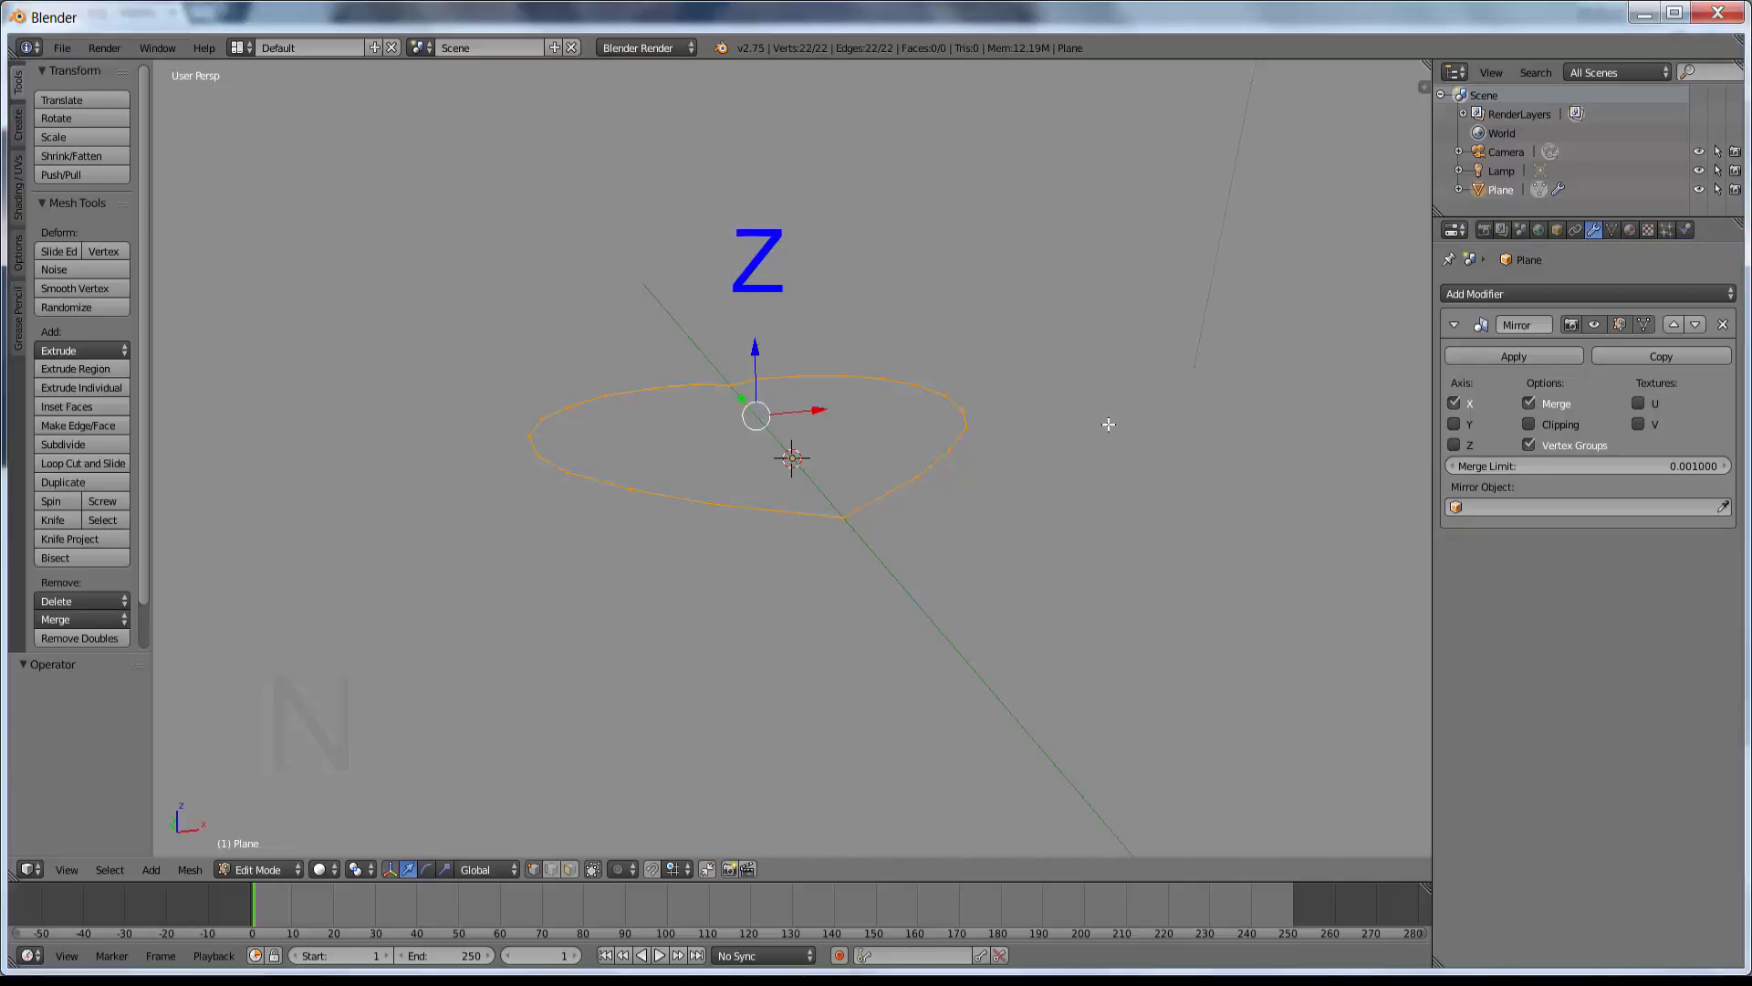
Display the Z axis line in the viewport and set the new Mirror modifier to mirror on the Z axis only.
key(n)
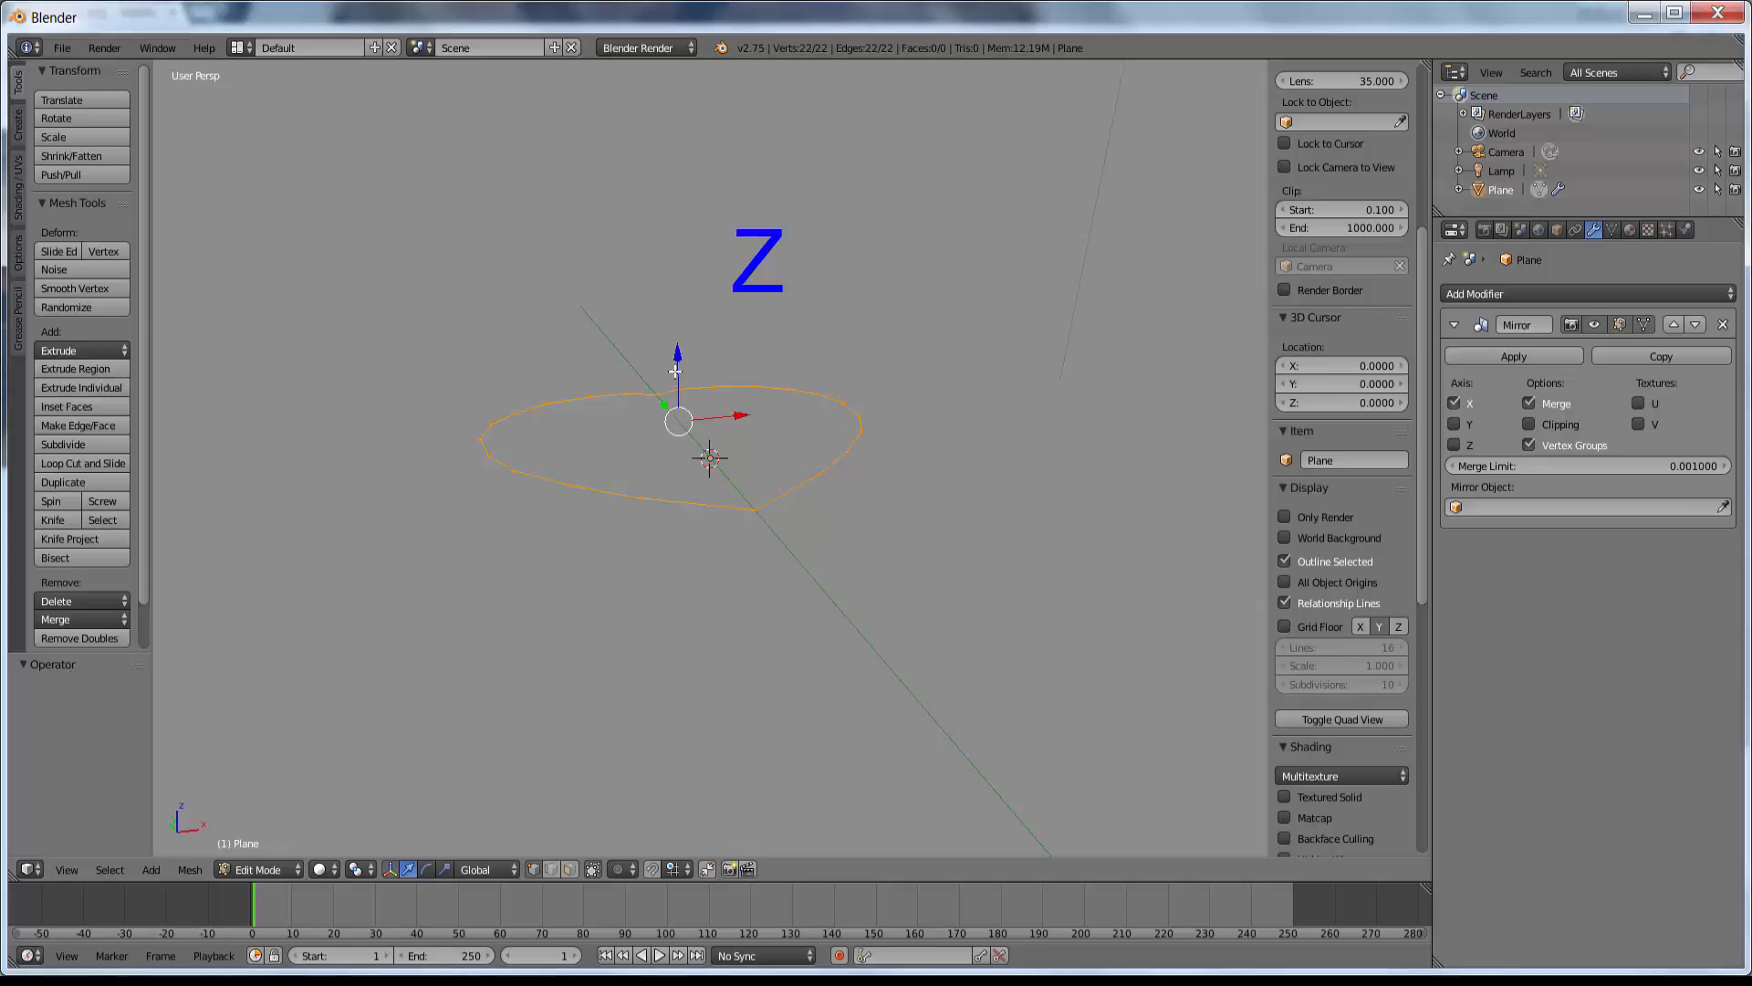
click(1399, 626)
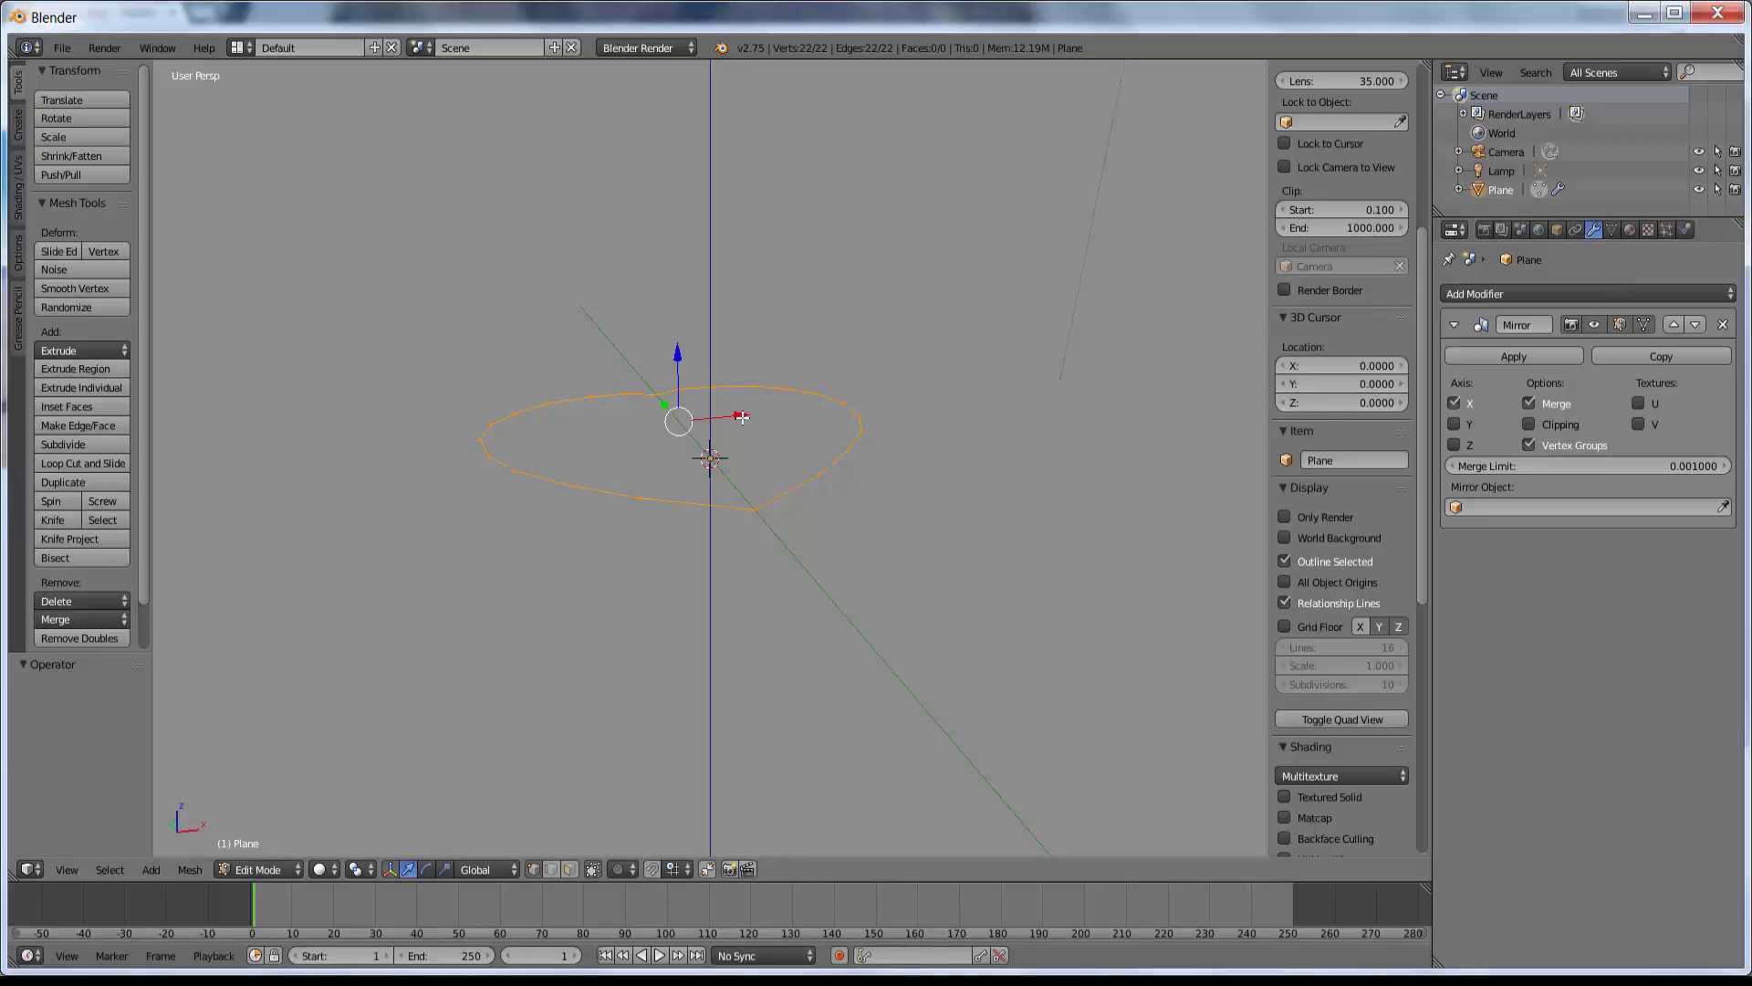
drag(742, 417, 803, 396)
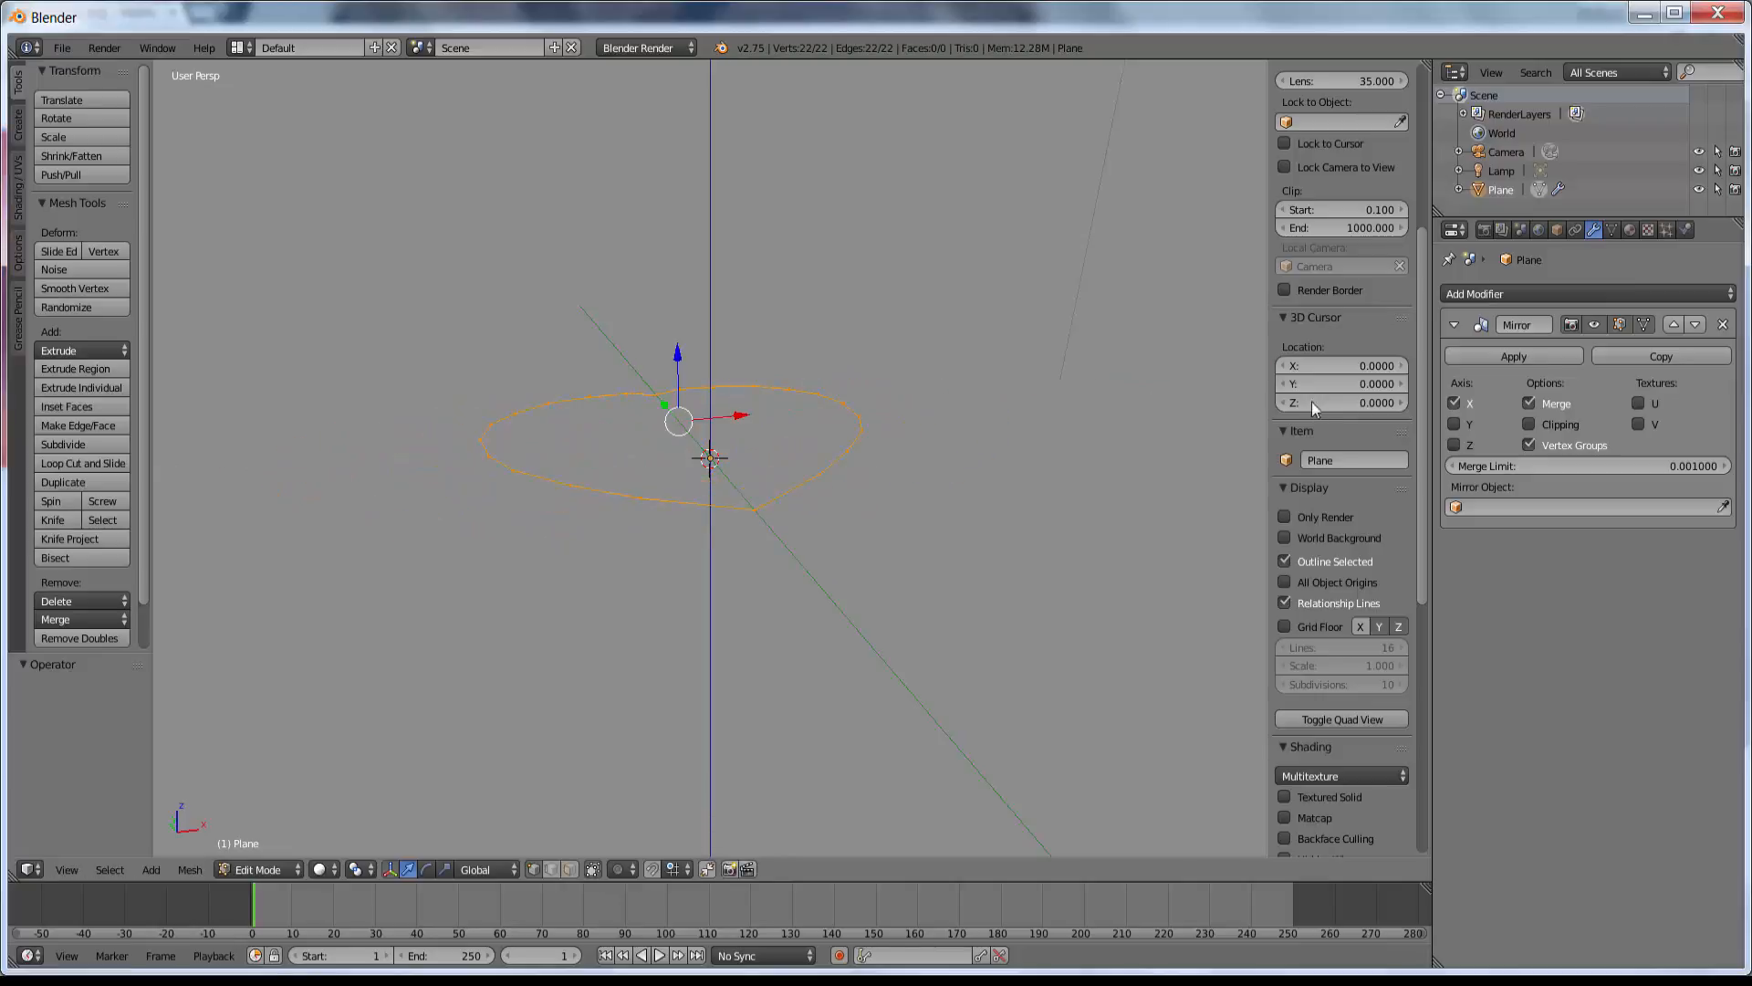
click(1455, 444)
drag(678, 354, 665, 305)
key(Escape)
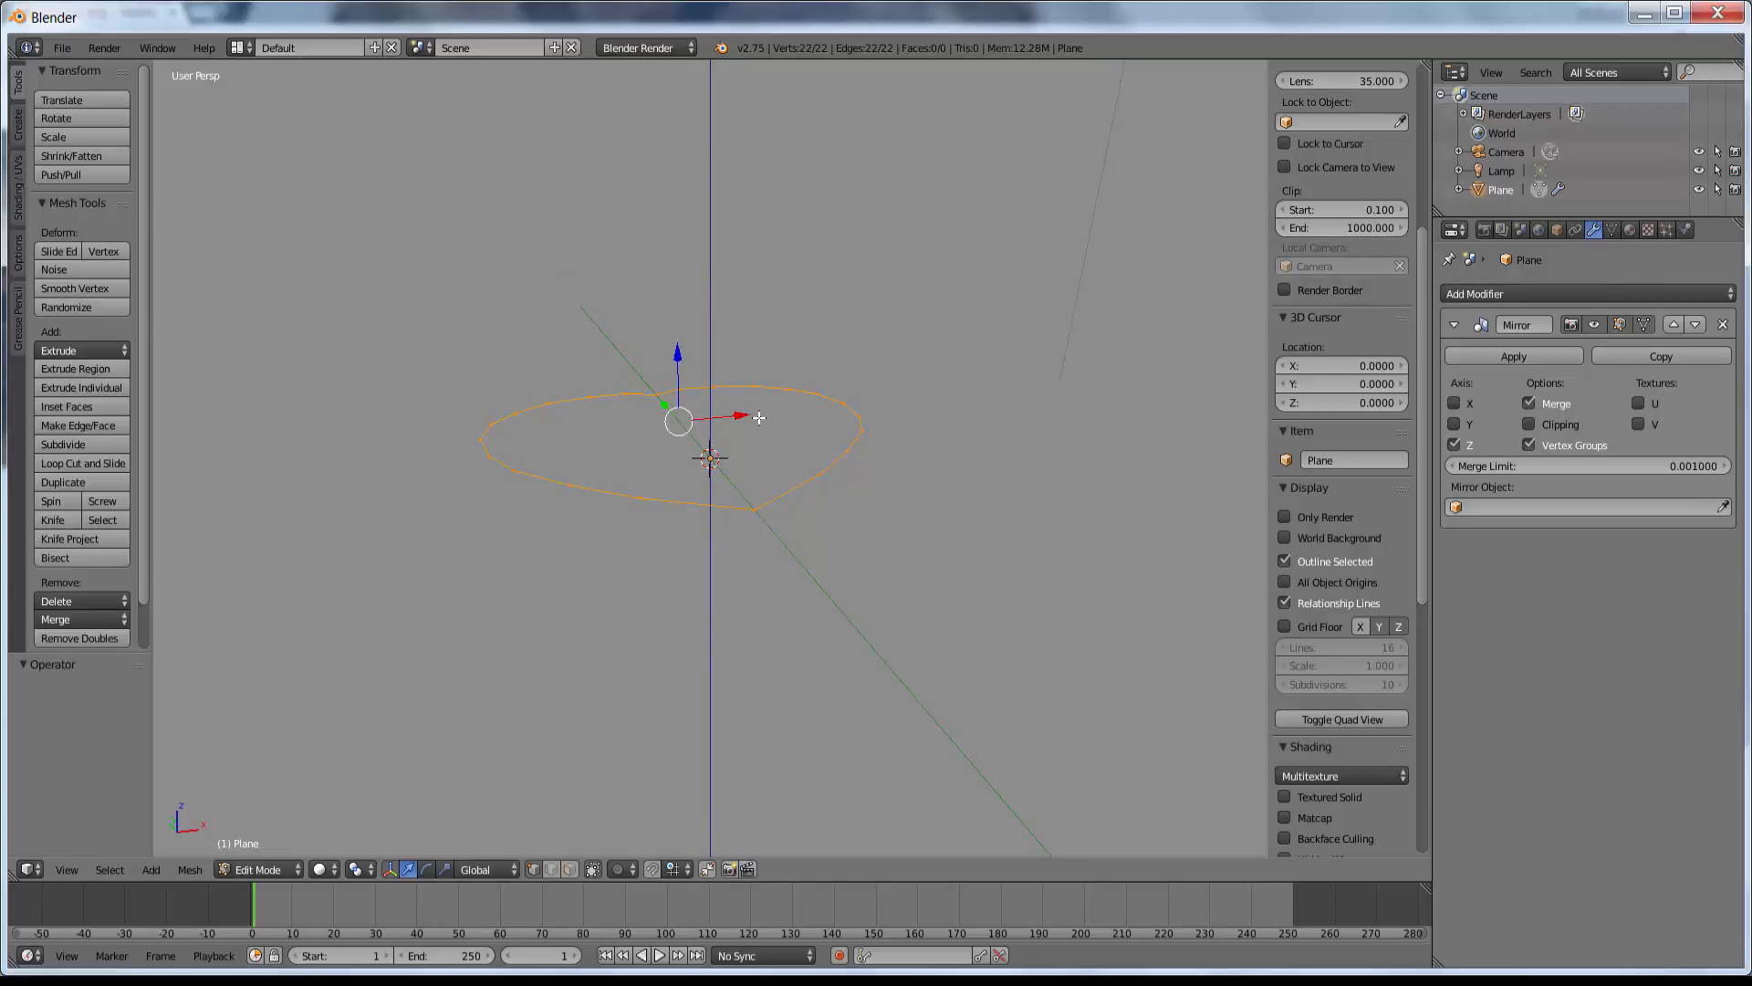
drag(740, 416, 888, 365)
key(Escape)
Hide the viewport's properties sidebar and extrude the whole heart outline about 0.226 along Z.
key(n)
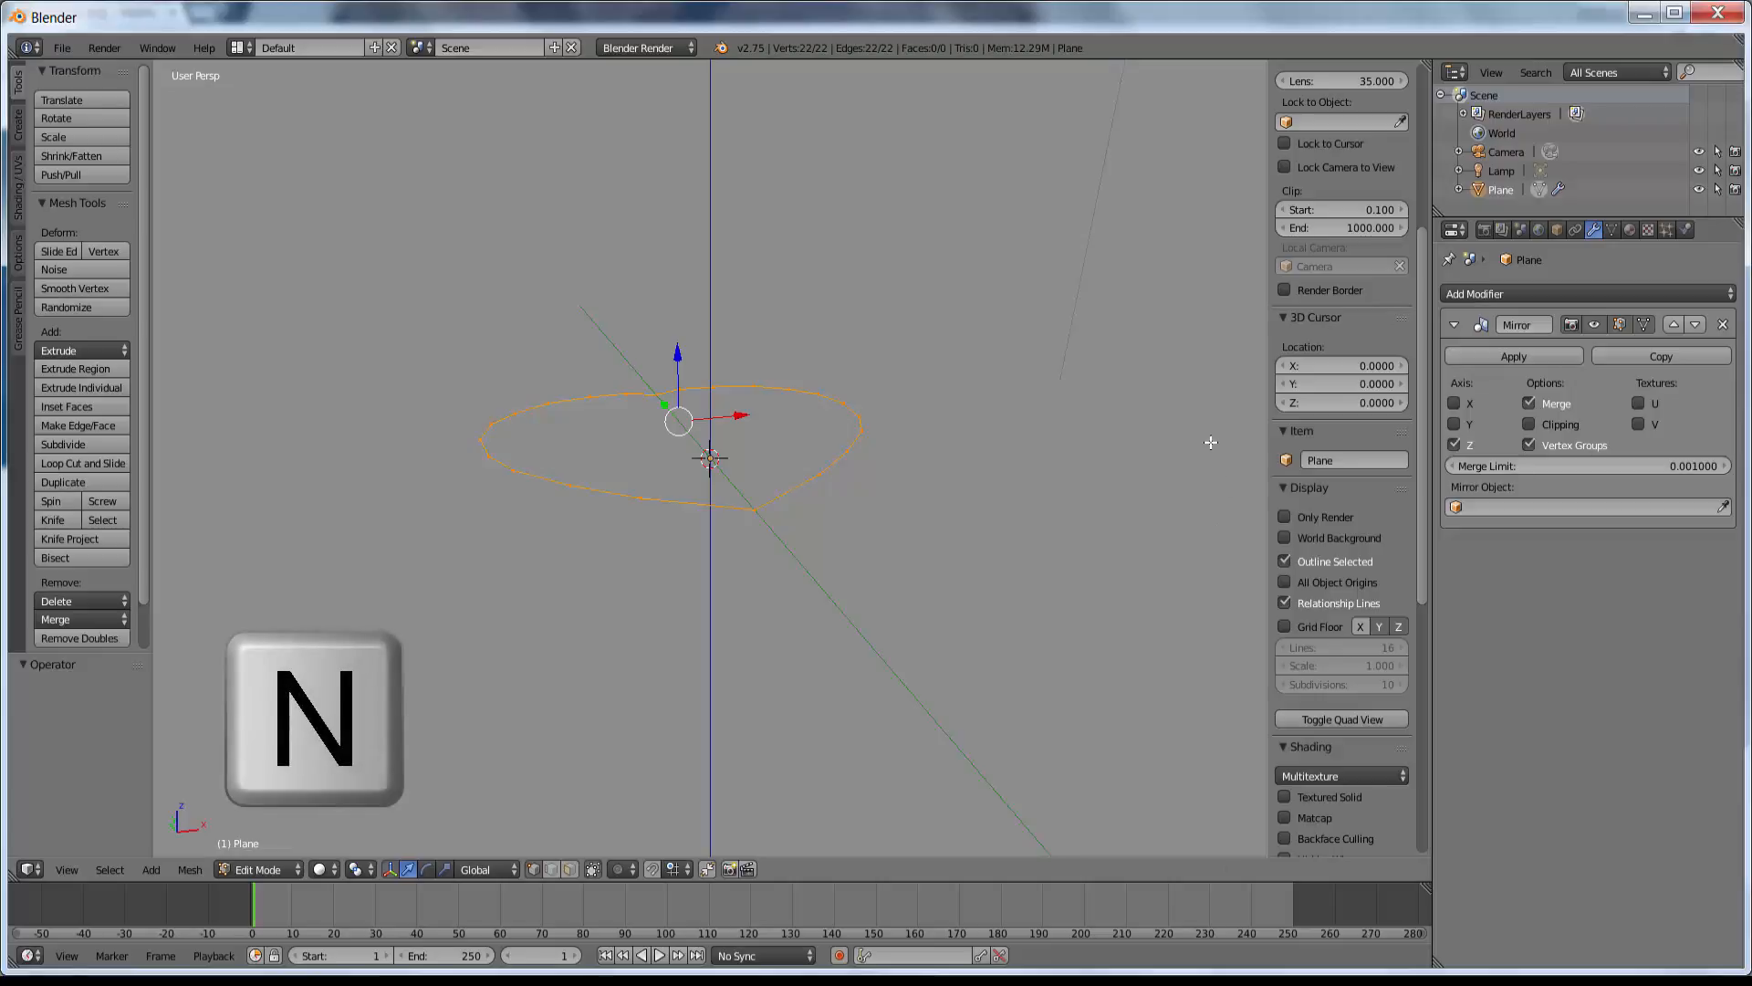
key(n)
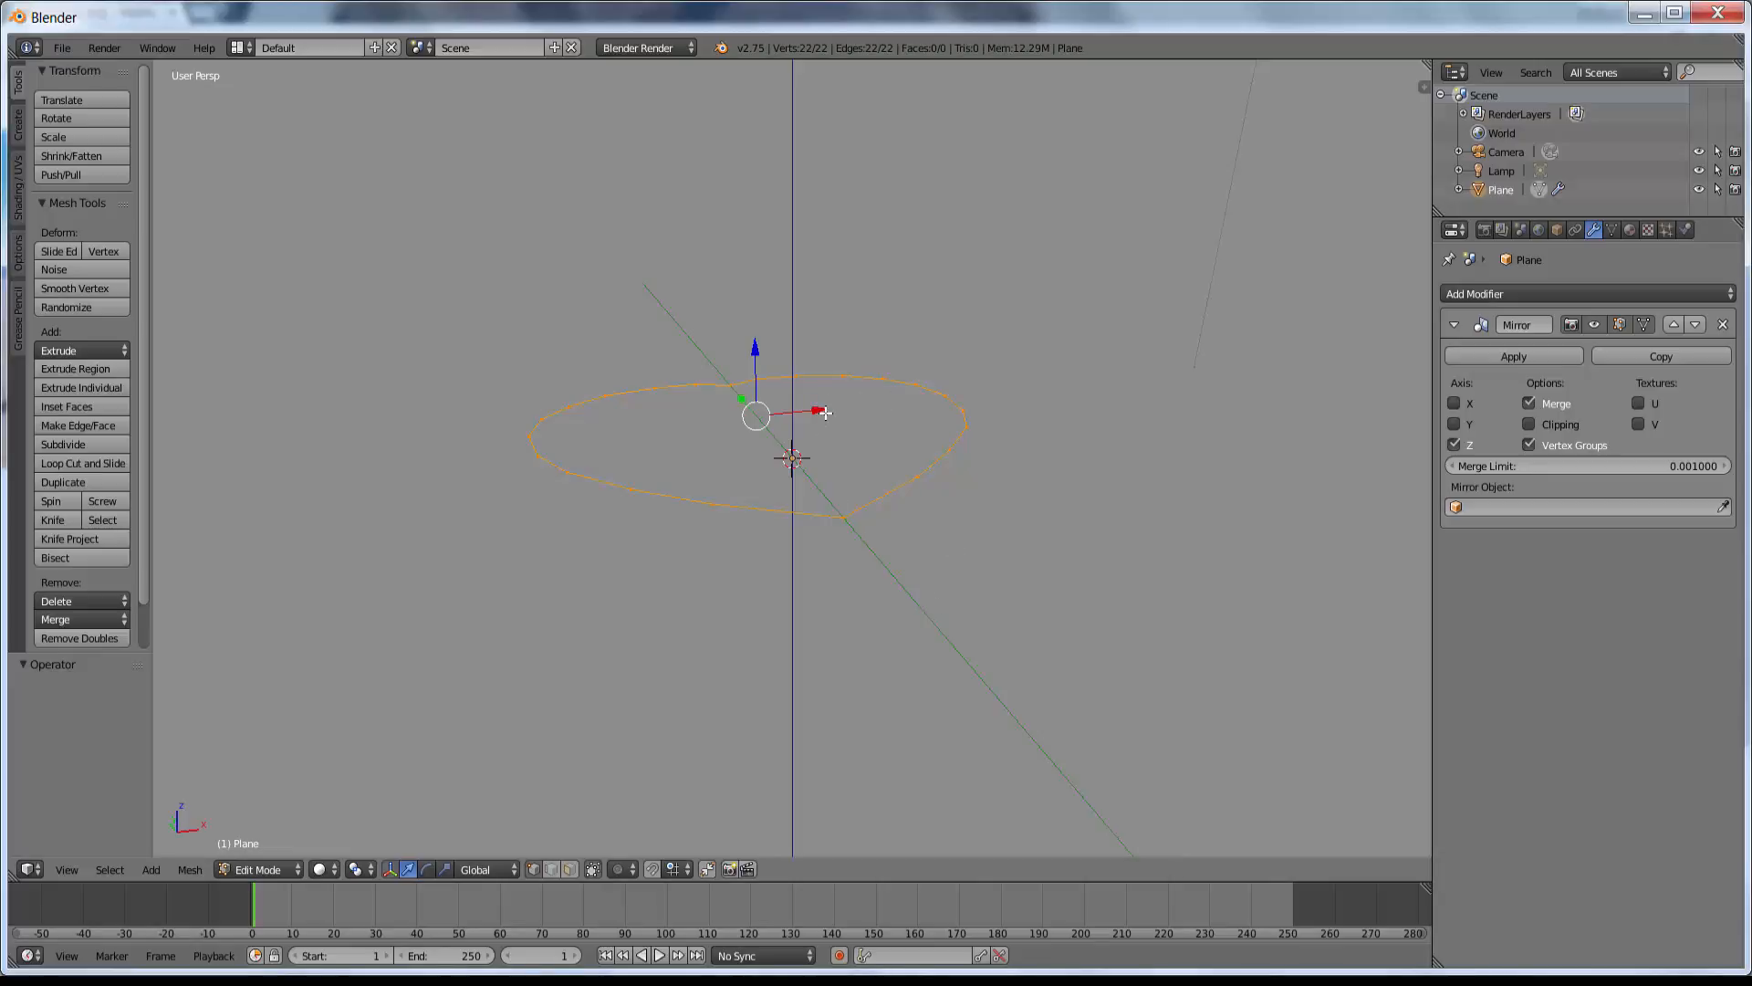
key(e)
key(z)
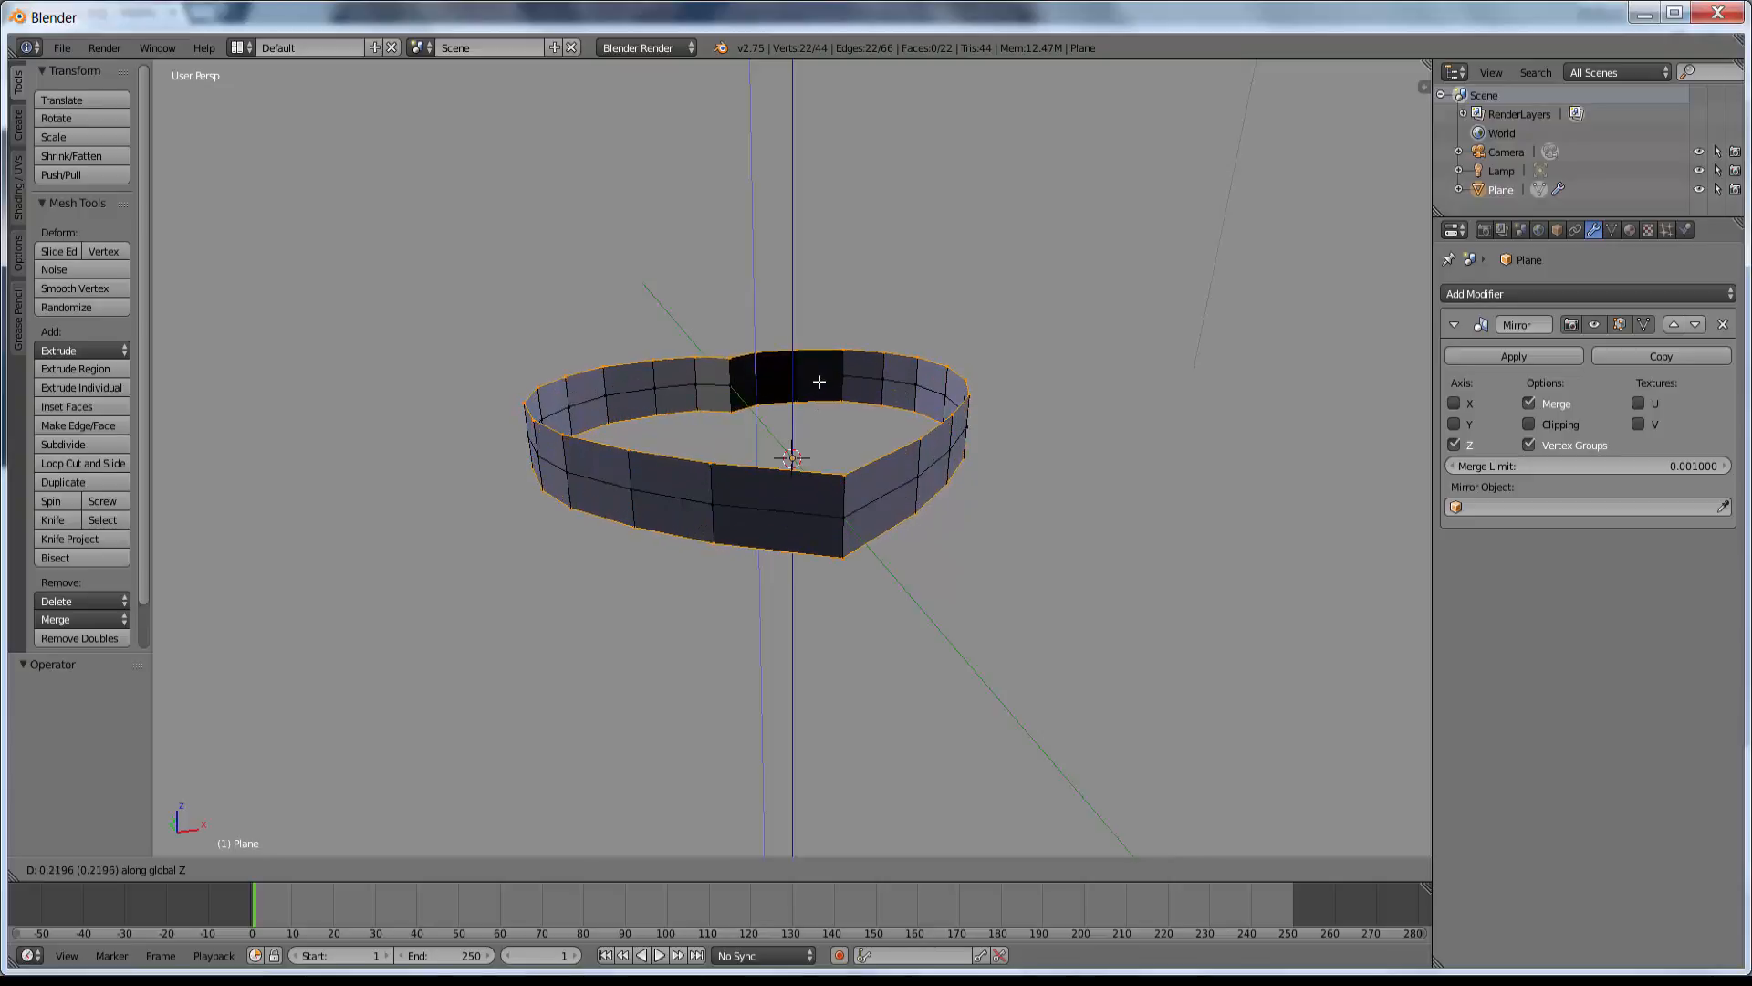
click(818, 380)
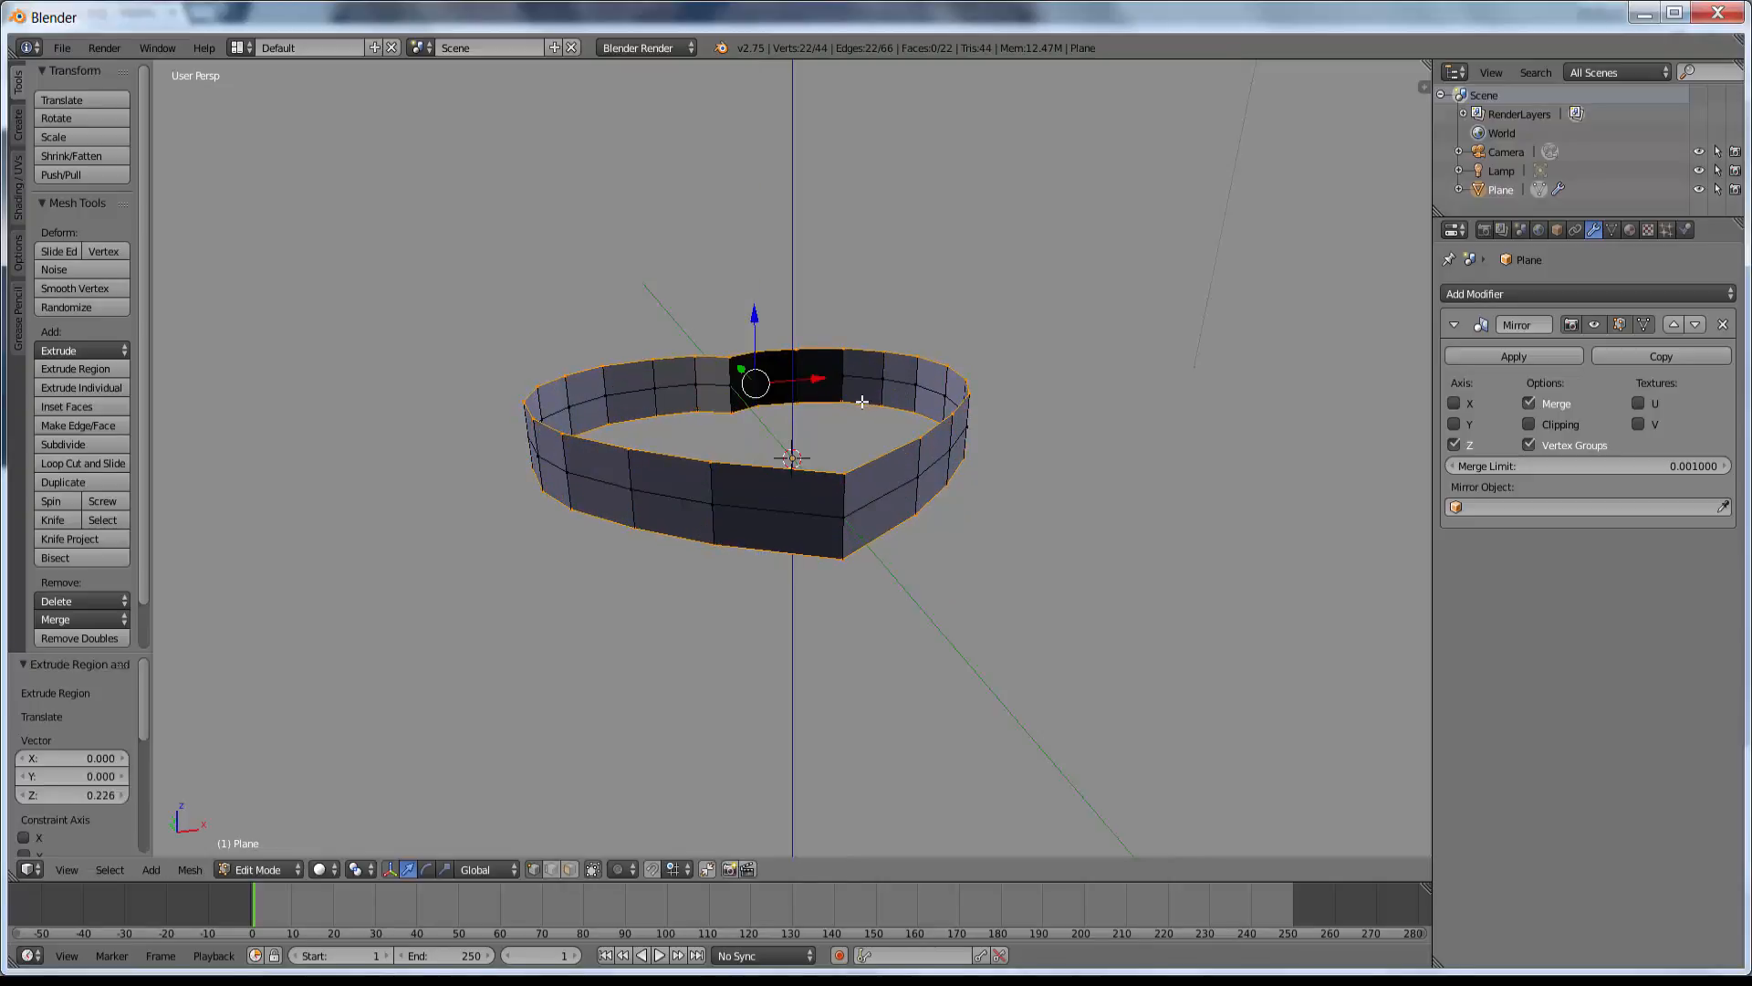
Scale the selected outline edges of the heart to about 0.863 and extrude them about 0.155 along Z.
key(s)
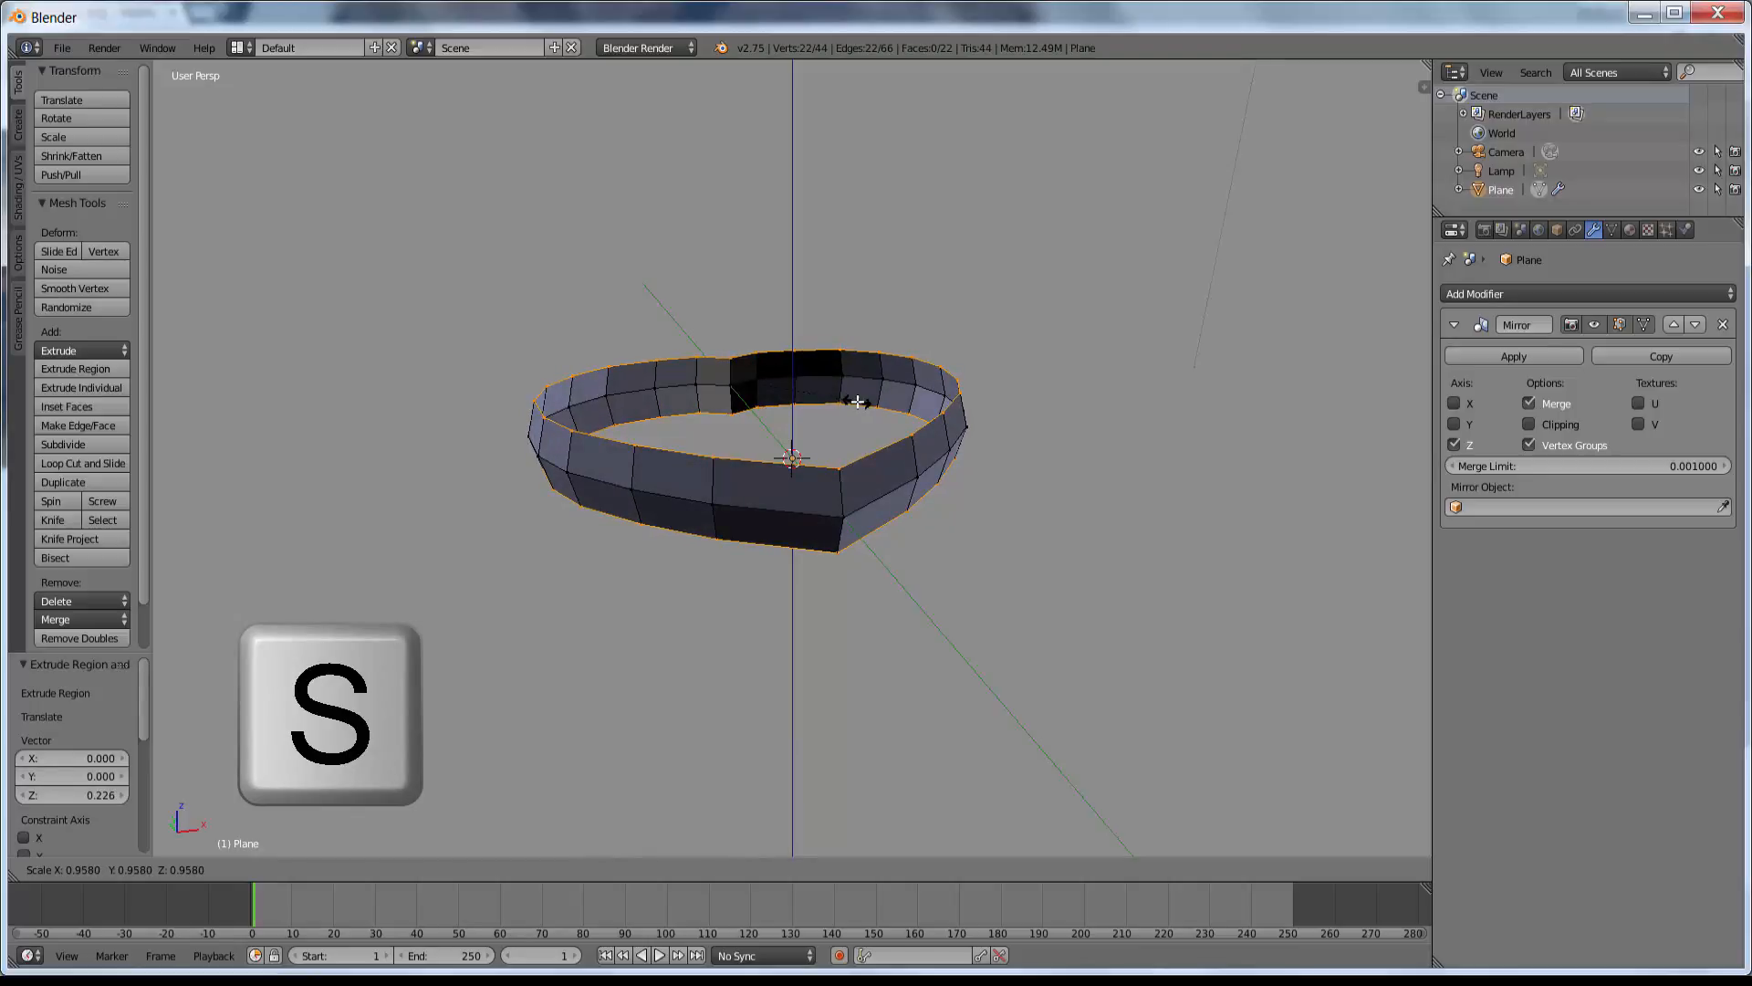
click(849, 399)
key(e)
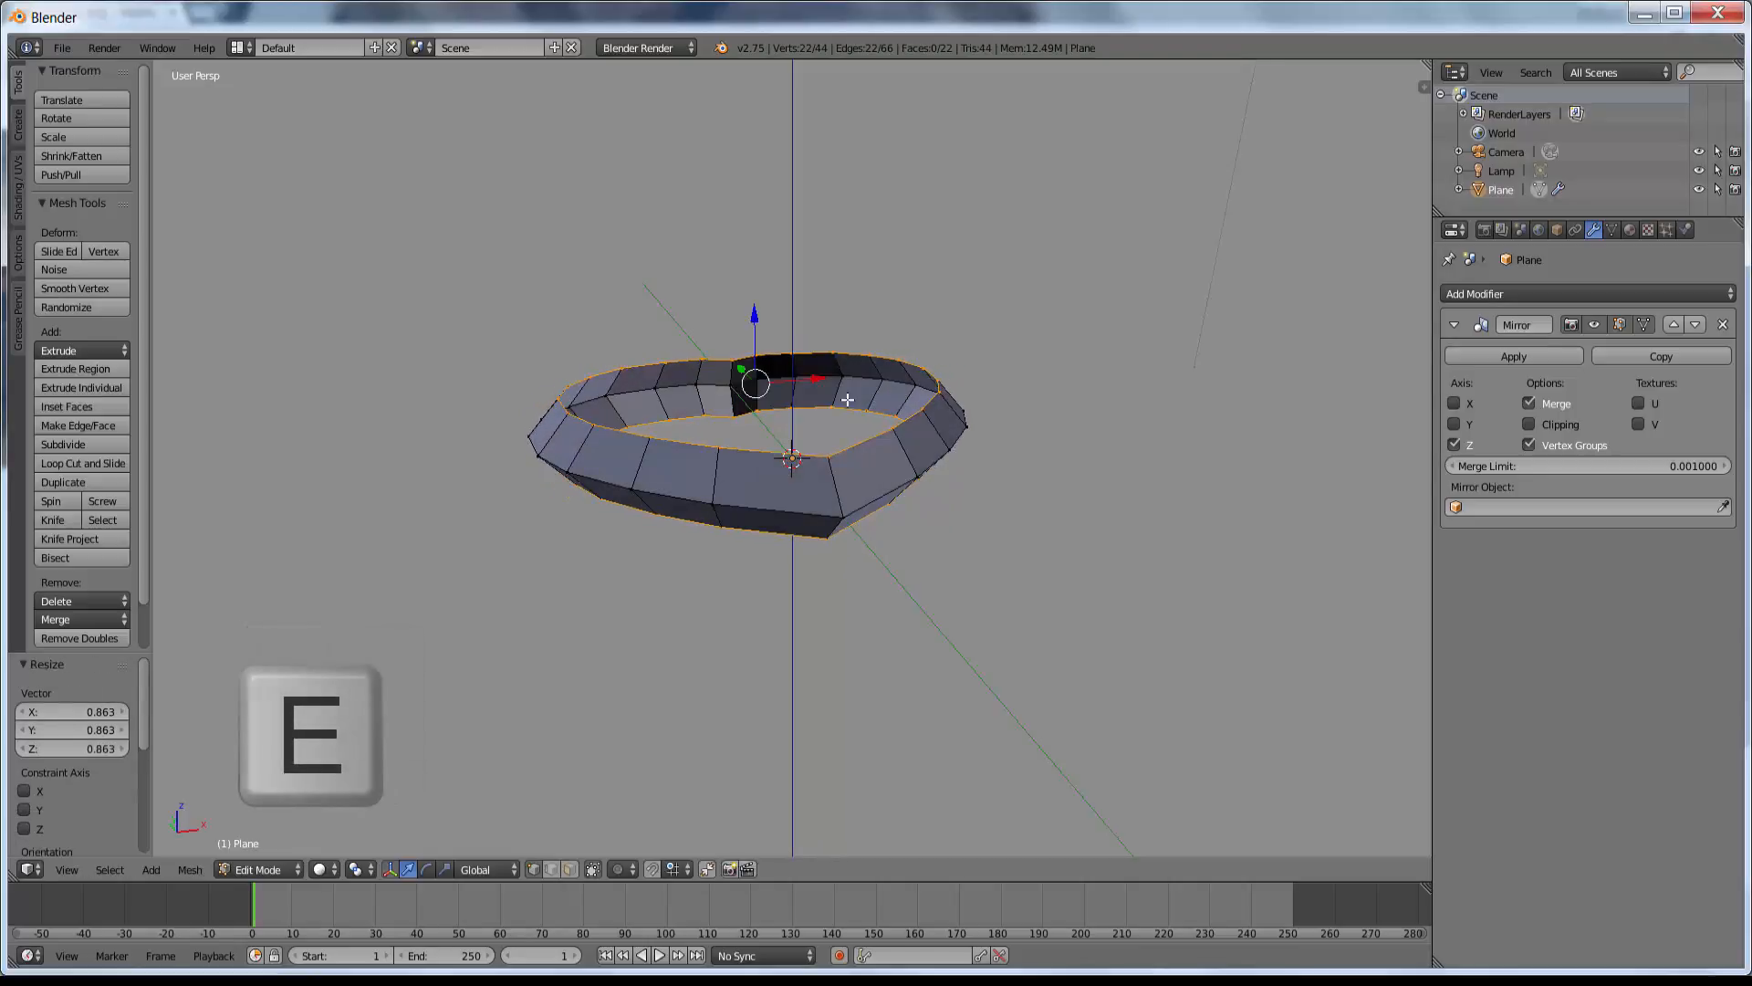
key(z)
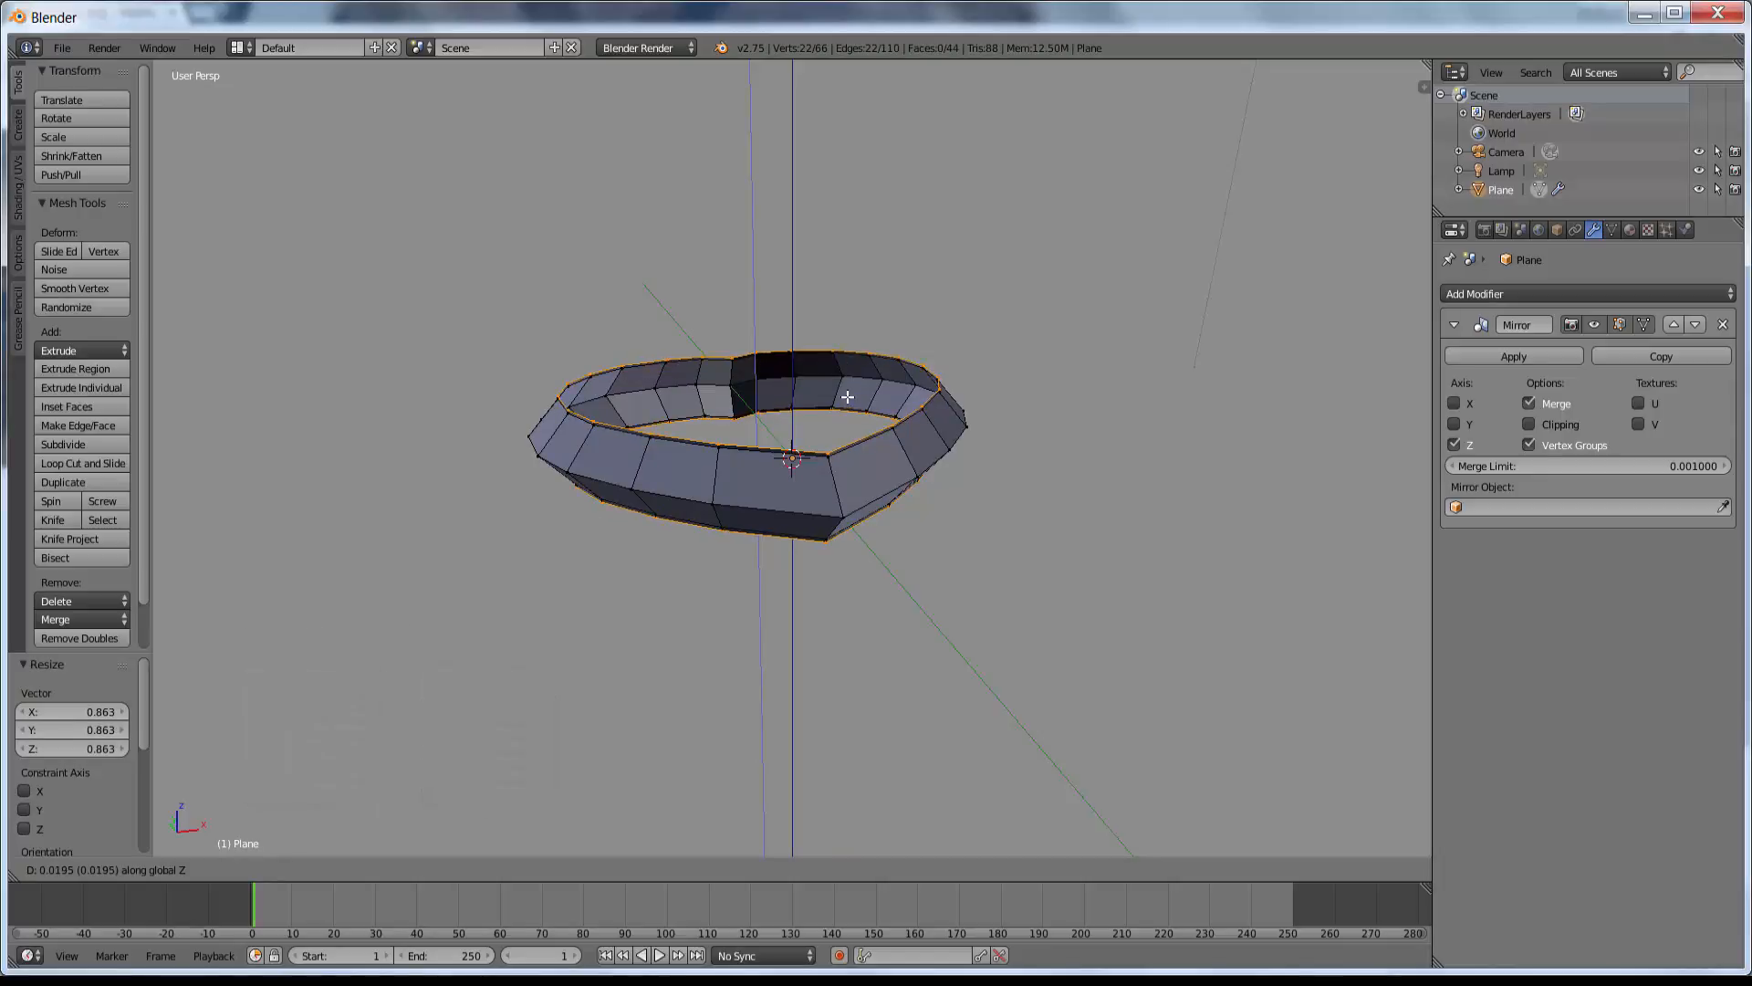
click(844, 377)
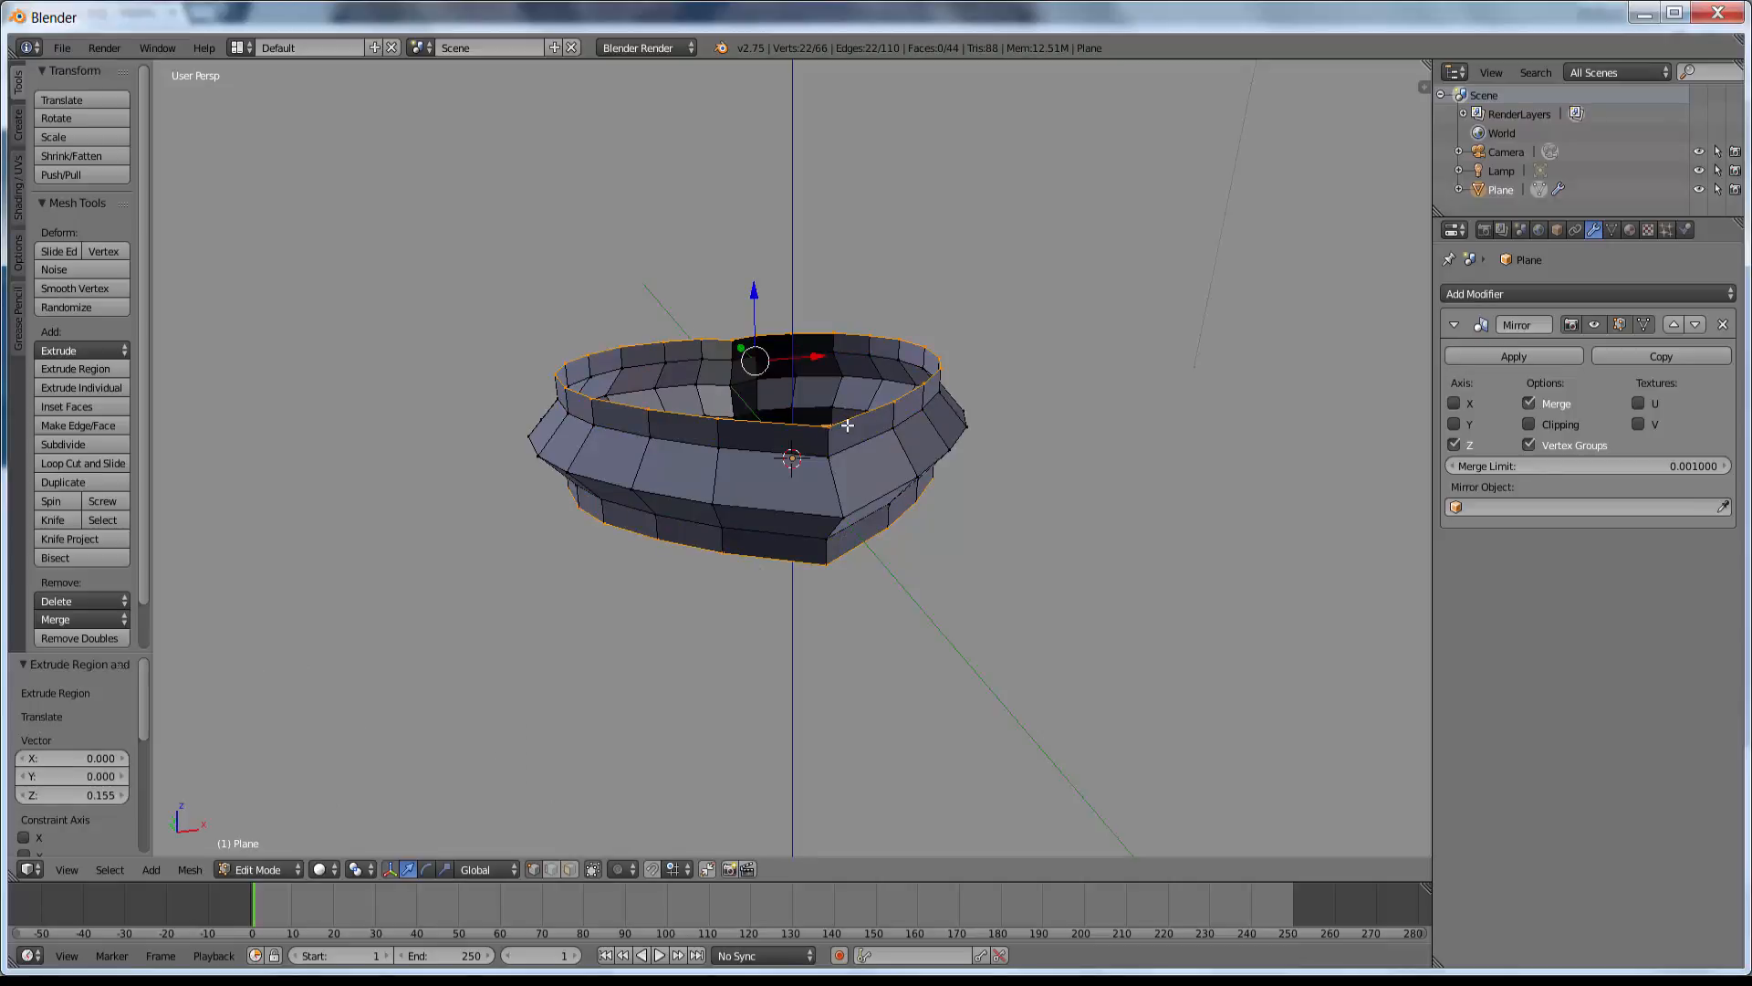
Scale the newly extruded heart edges to about 0.753 and extrude them about 0.101 along Z.
key(s)
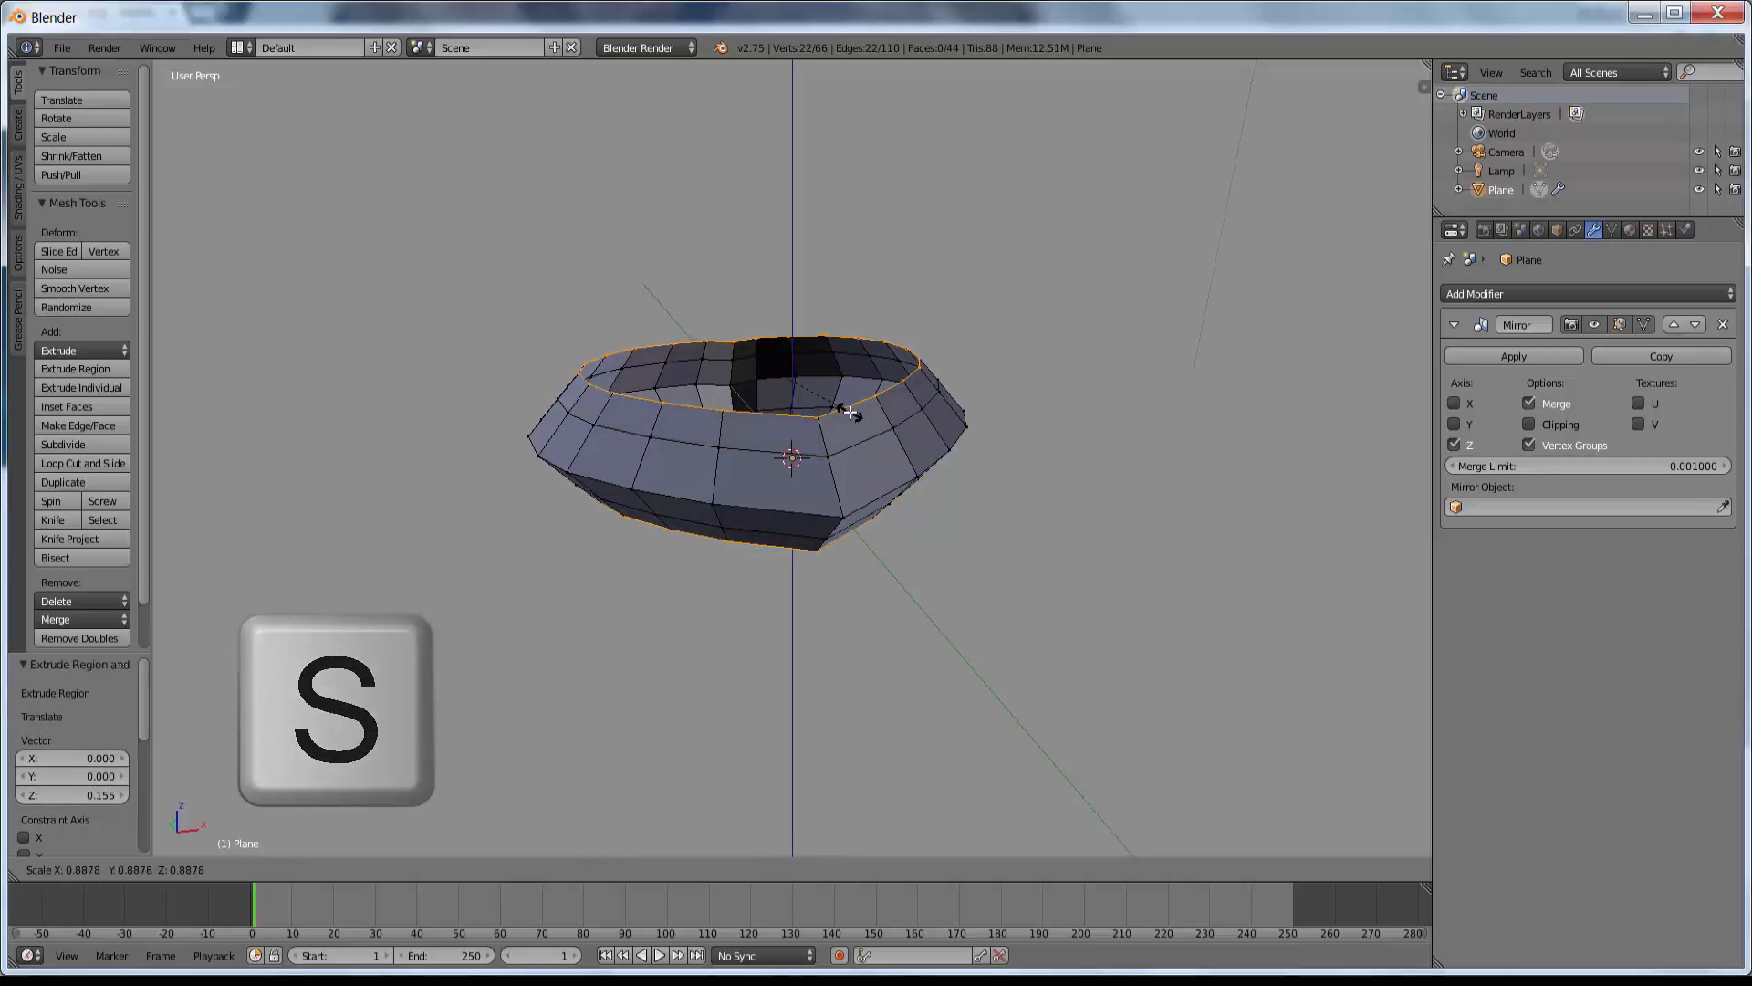
click(804, 384)
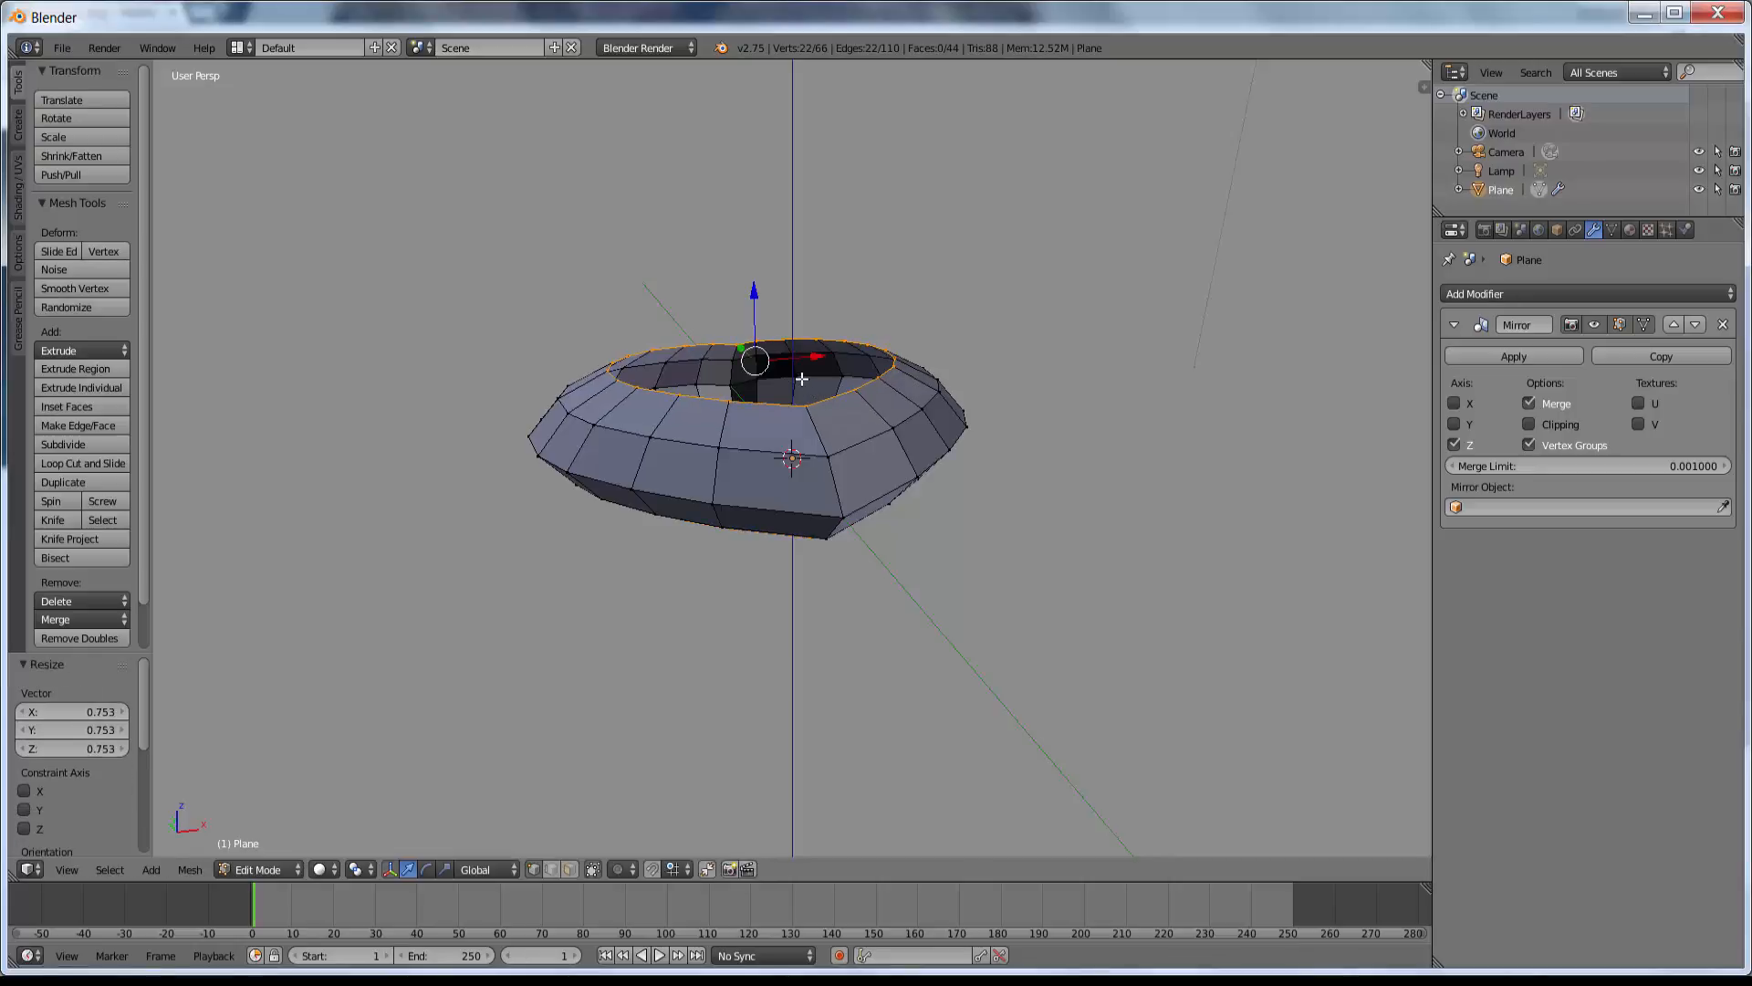
key(e)
key(z)
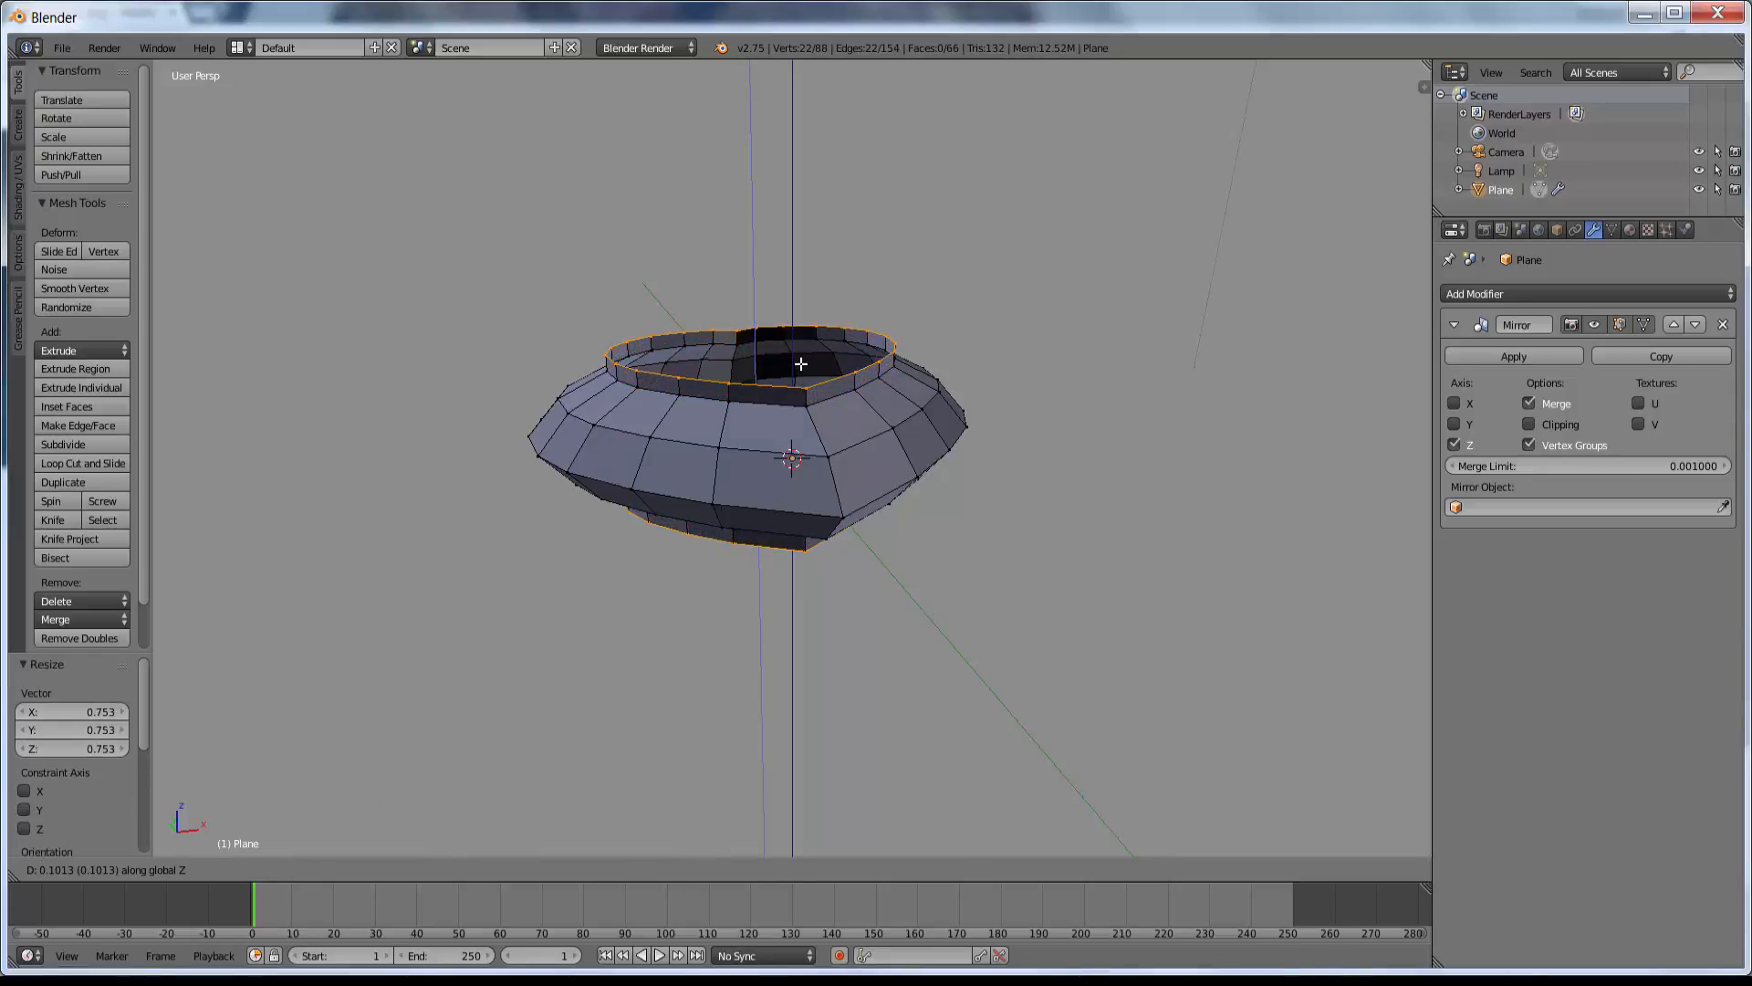
click(802, 364)
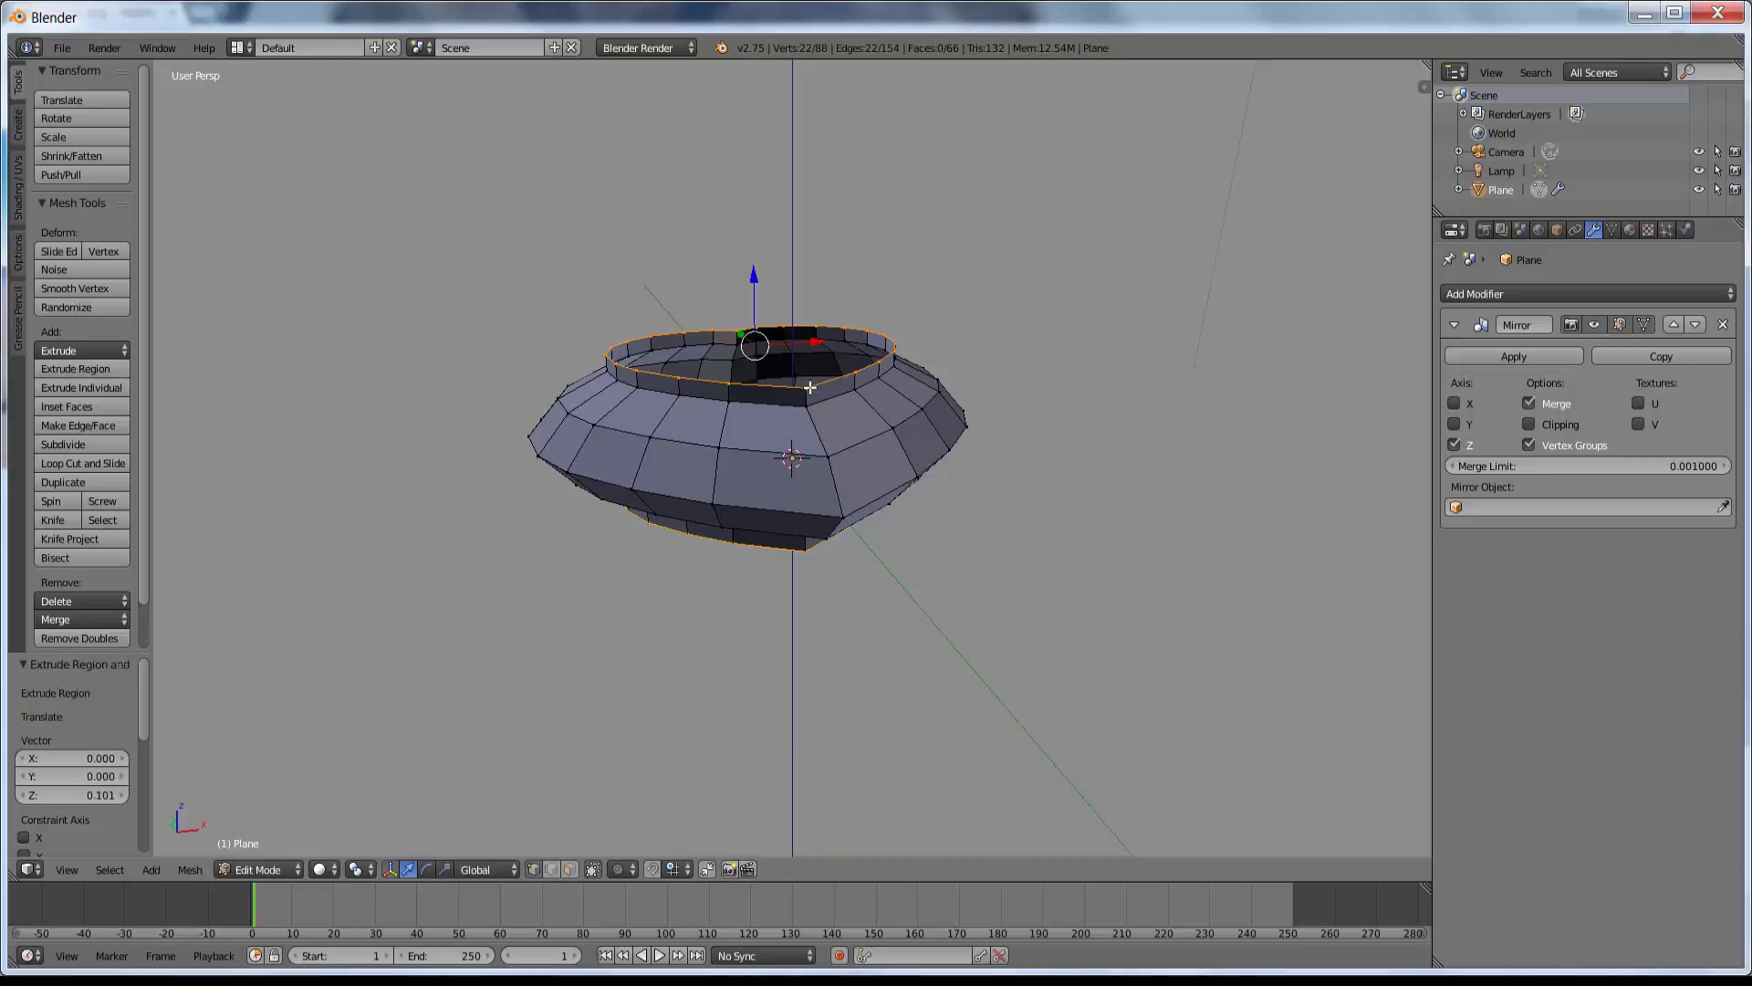
Scale the last extruded edges to about 0.462 and collapse them to a single point with a scale of 0.
key(s)
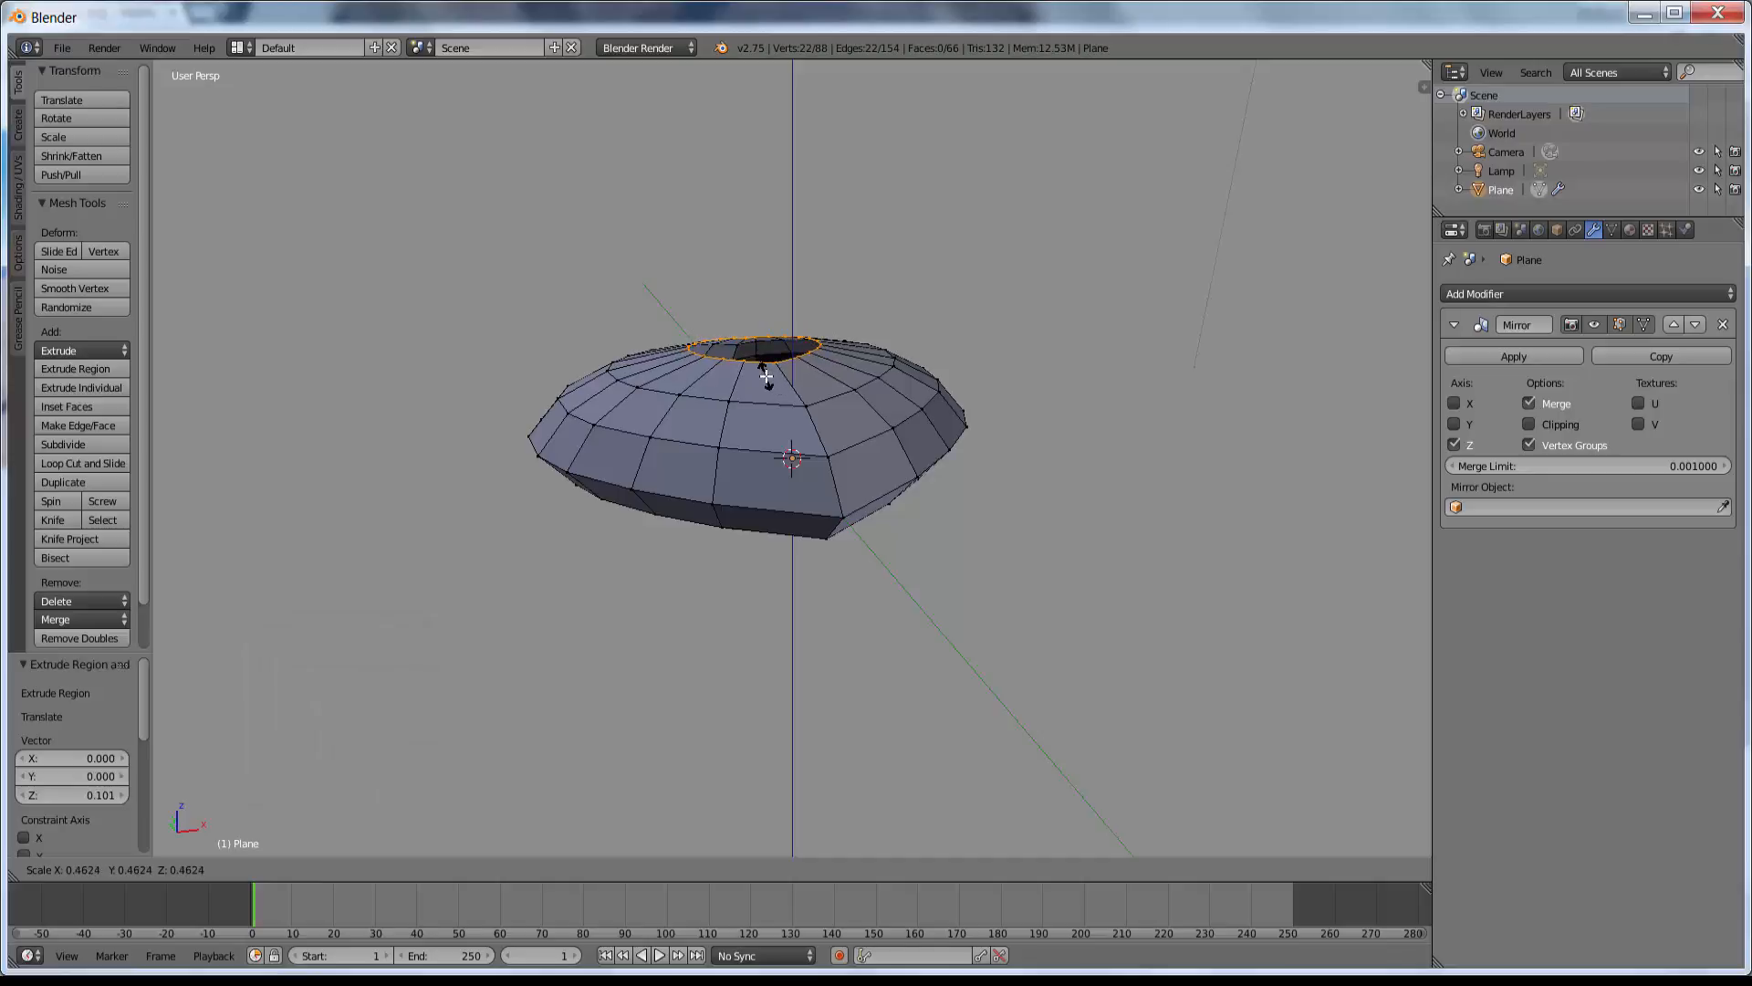
click(765, 375)
key(s)
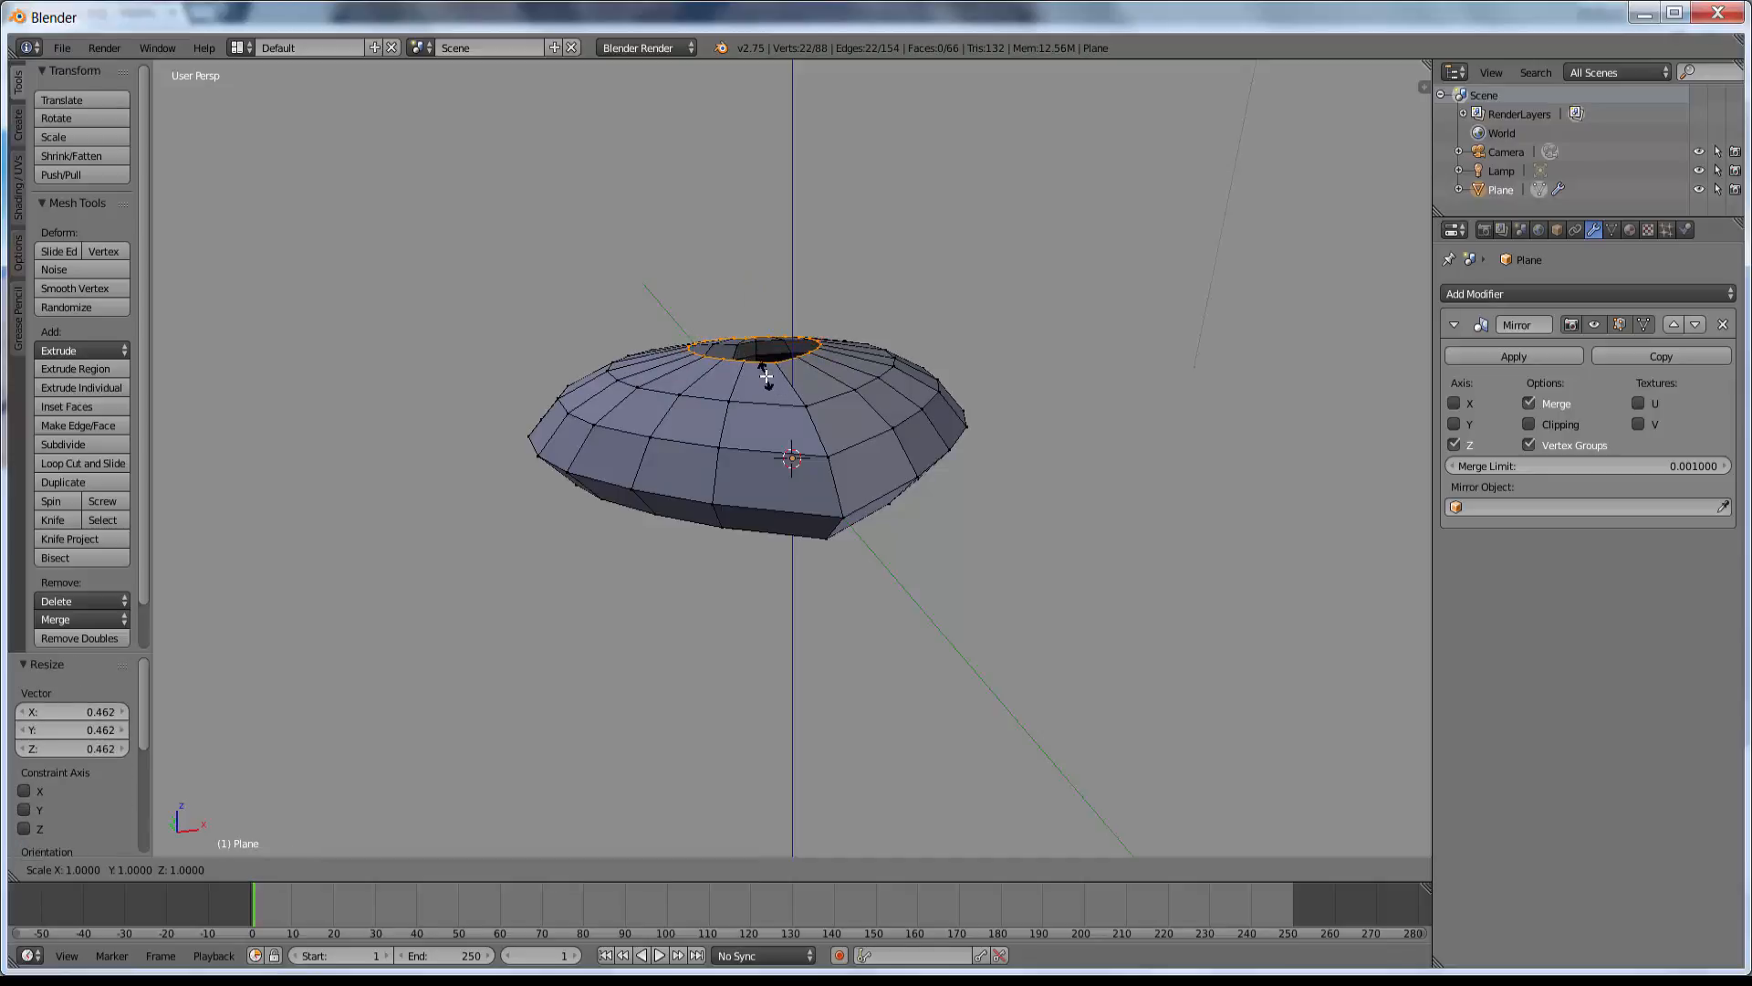
key(0)
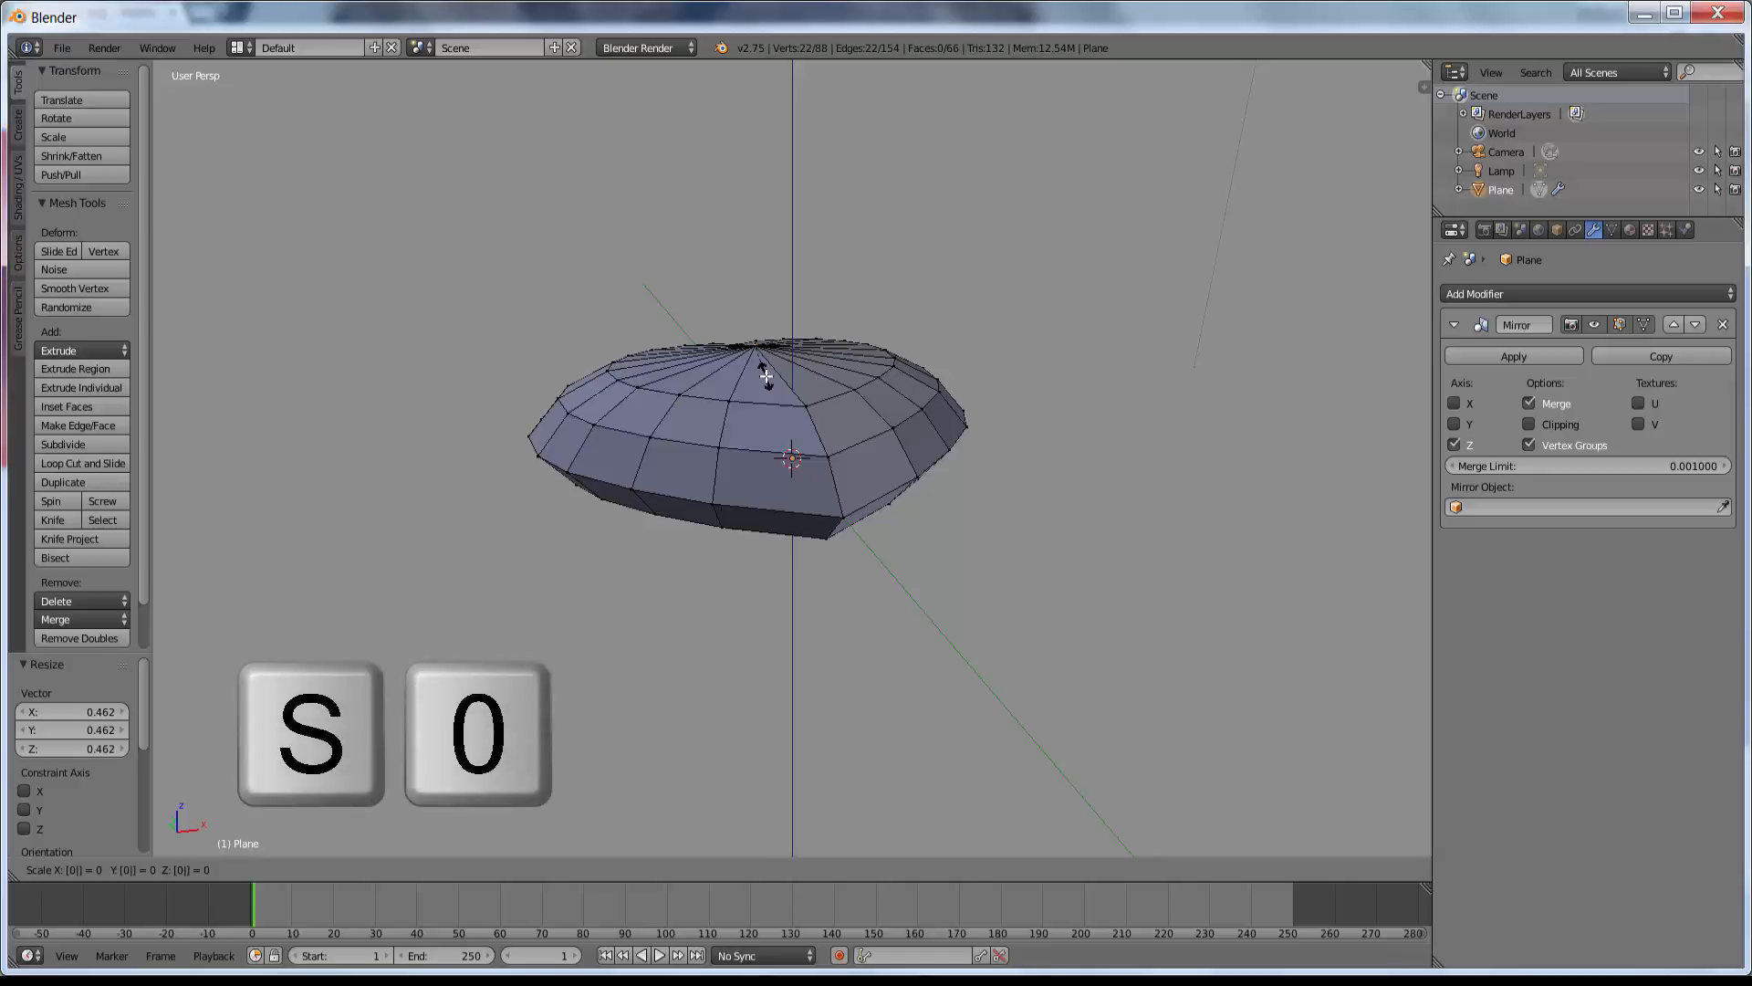
key(Return)
middle_drag(766, 375, 881, 583)
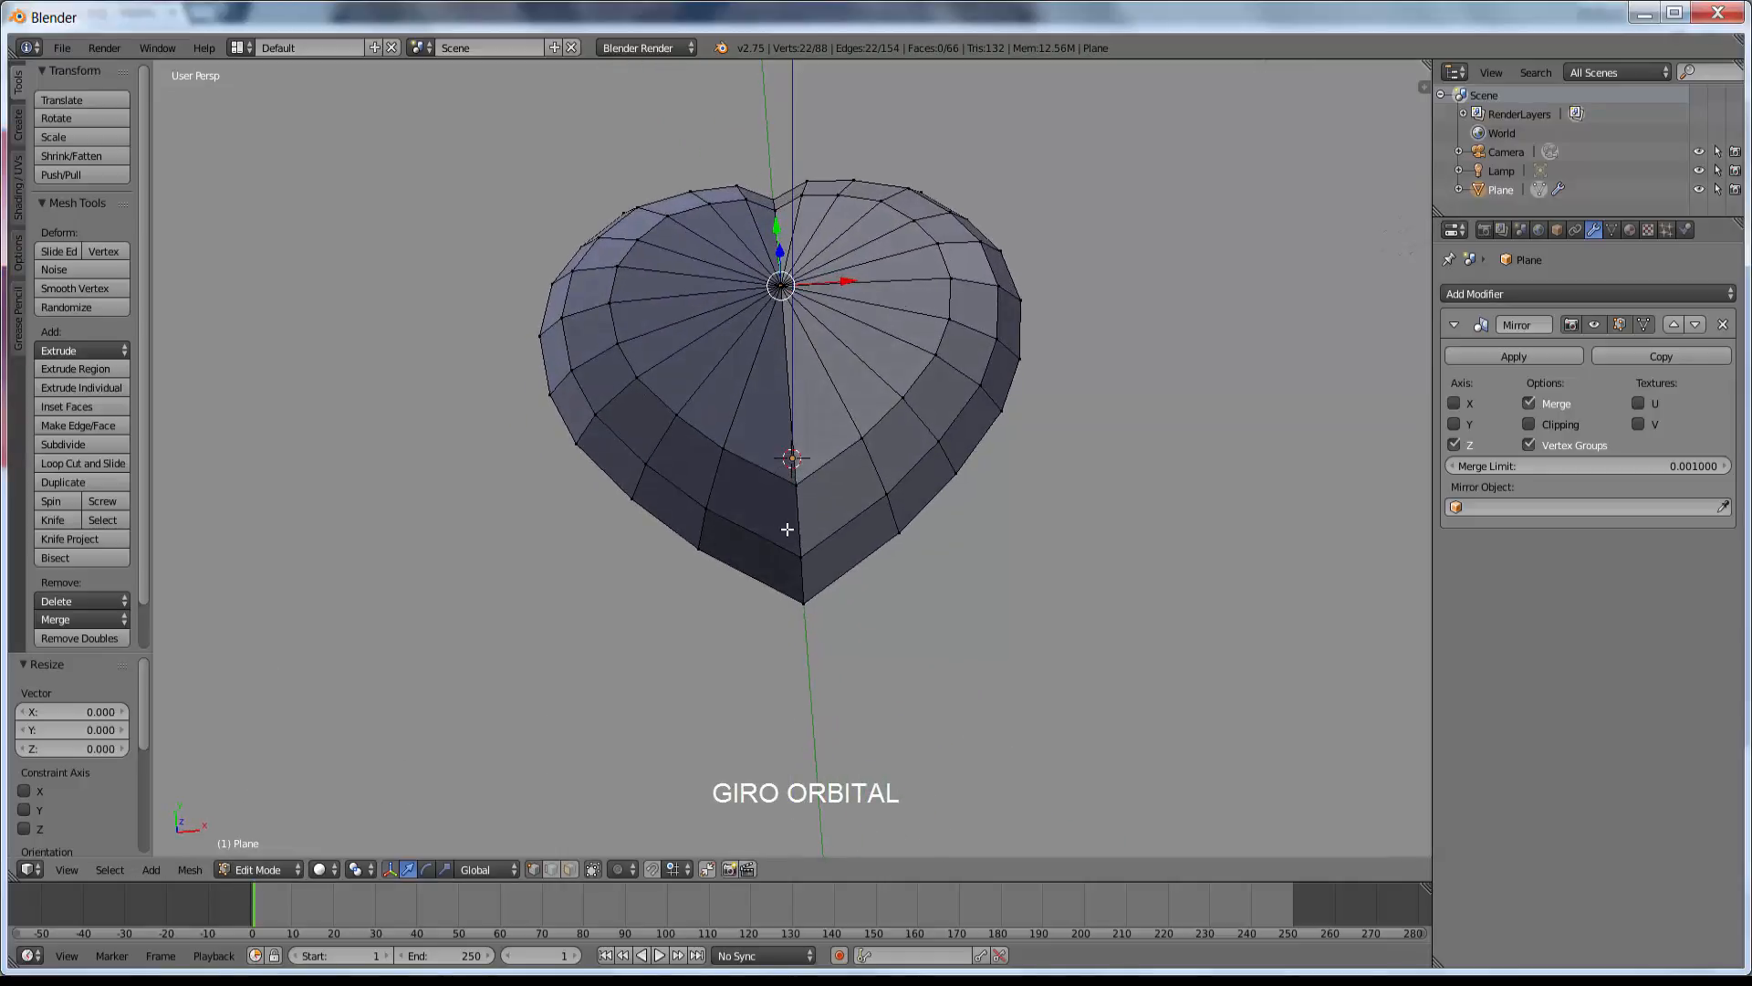
middle_drag(787, 530, 835, 277)
Raise the whole mesh about 0.074 along Z and, with the Mirror modifier's Clipping enabled, lower it back to the mirror plane.
key(a)
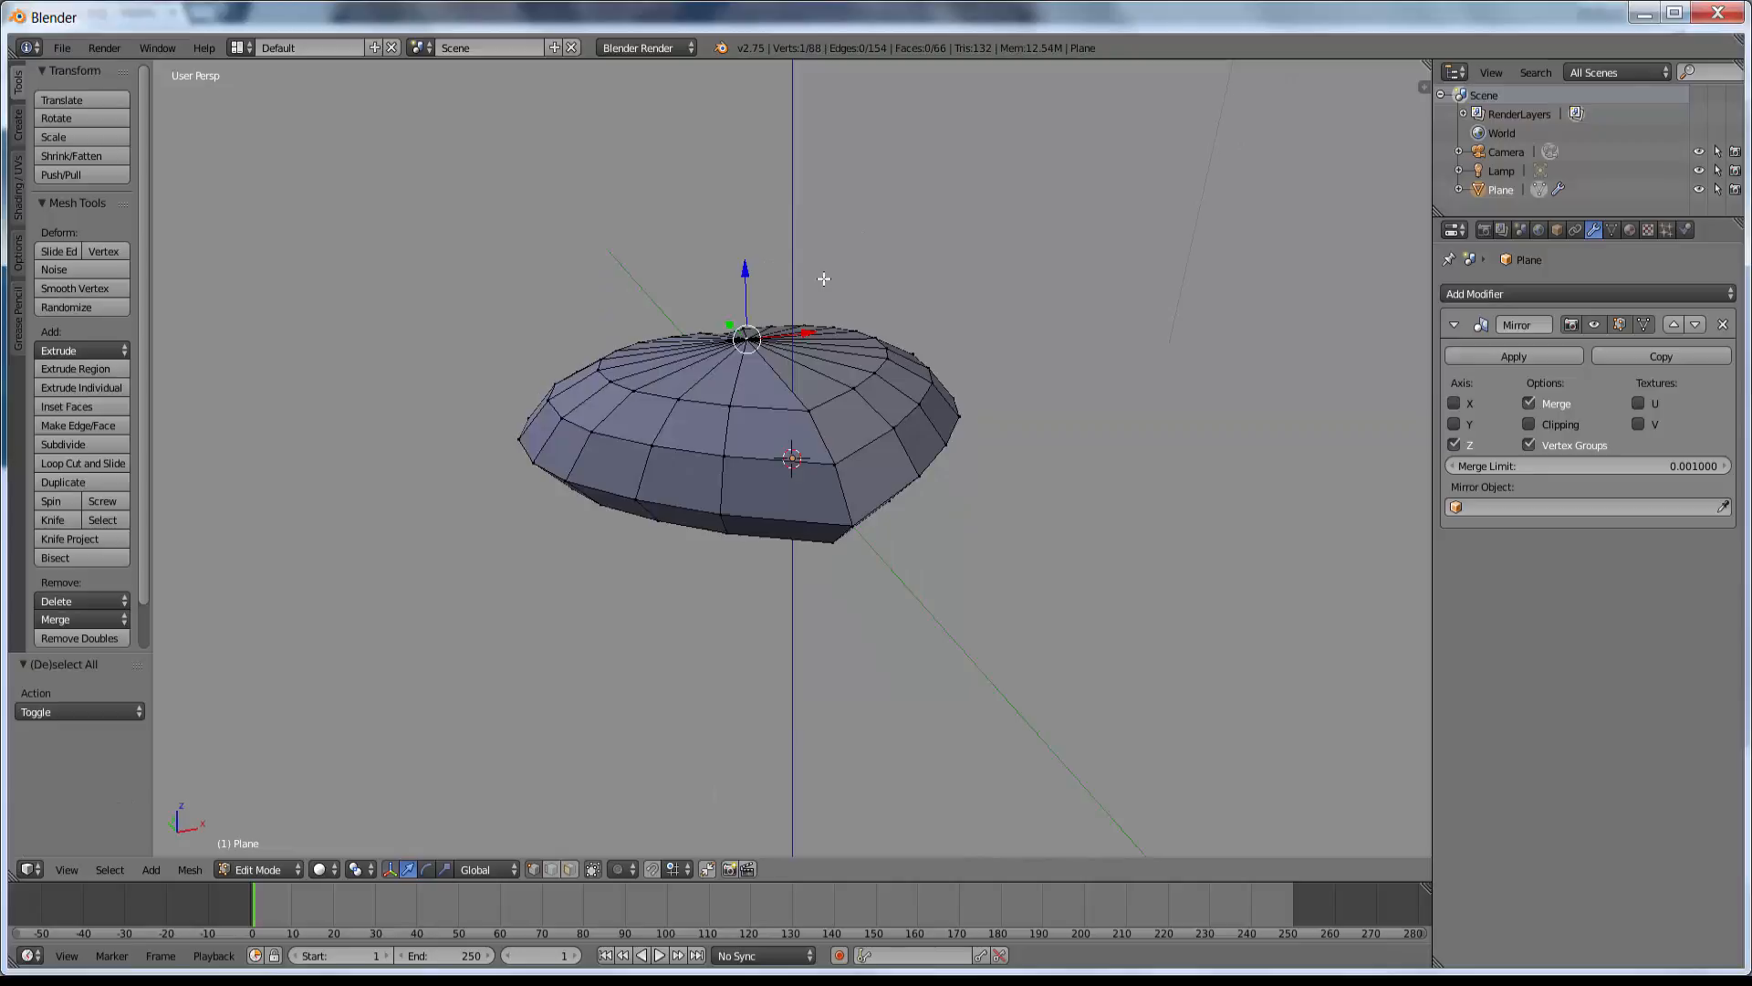
key(a)
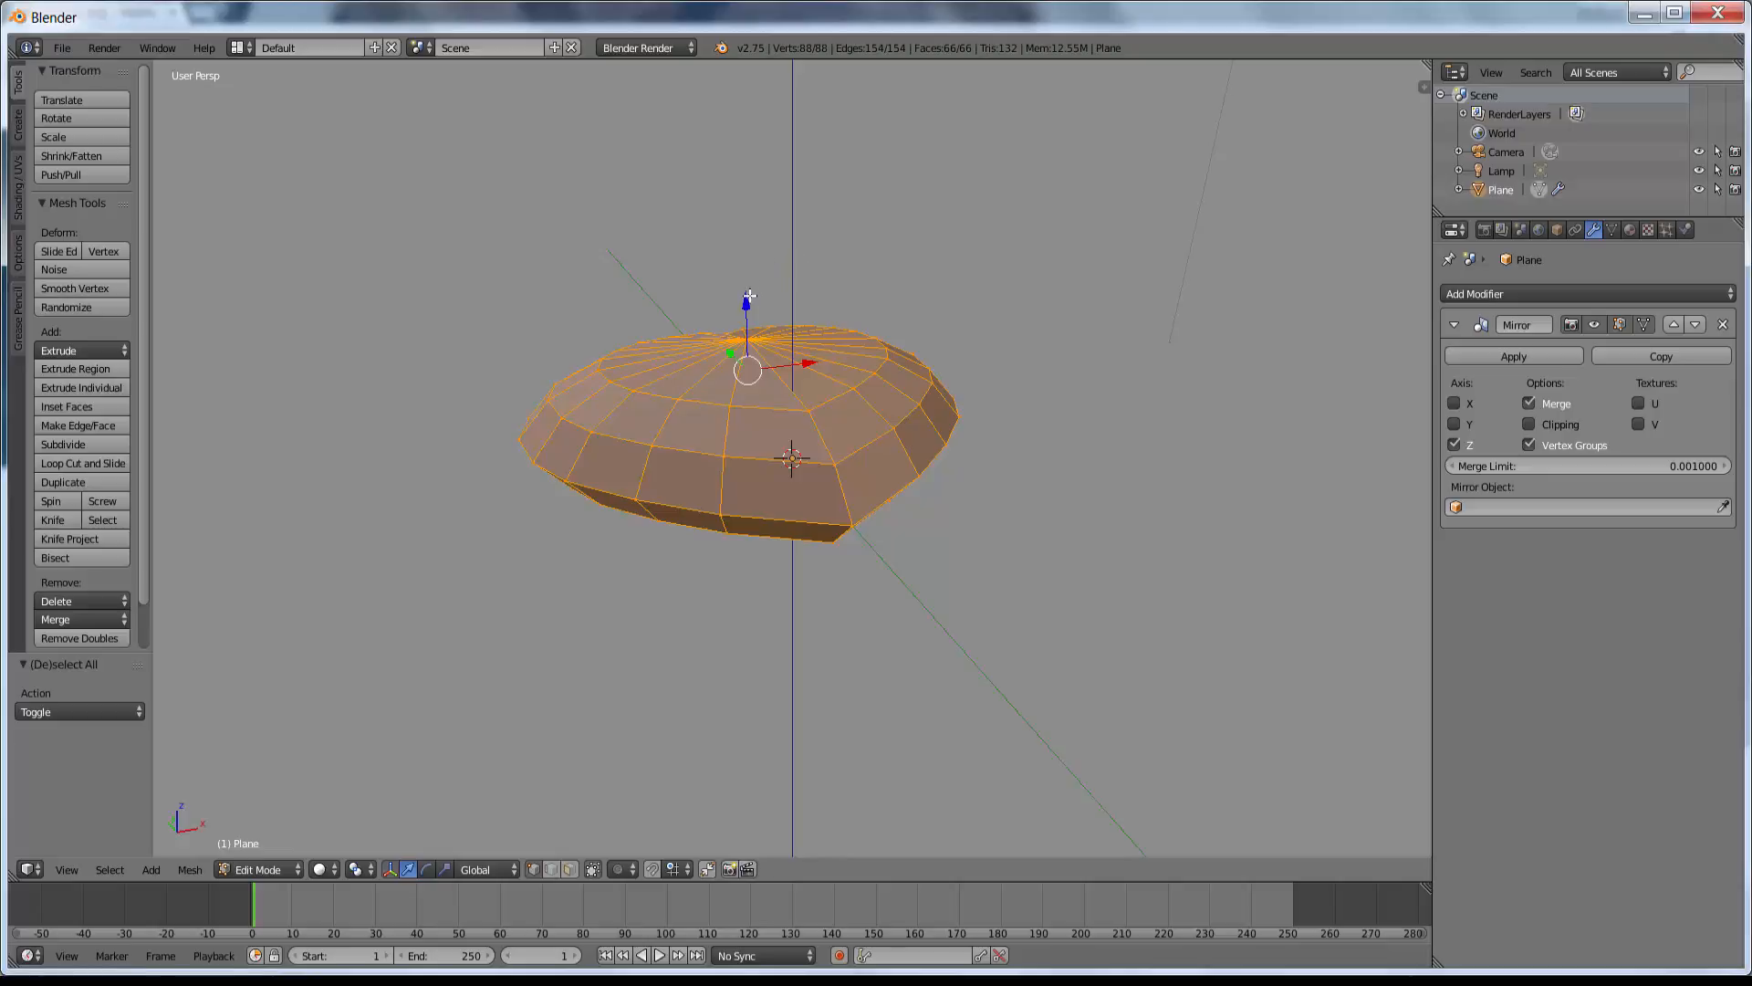
mouse_move(746, 302)
mouse_down()
mouse_move(714, 190)
mouse_move(727, 293)
mouse_up()
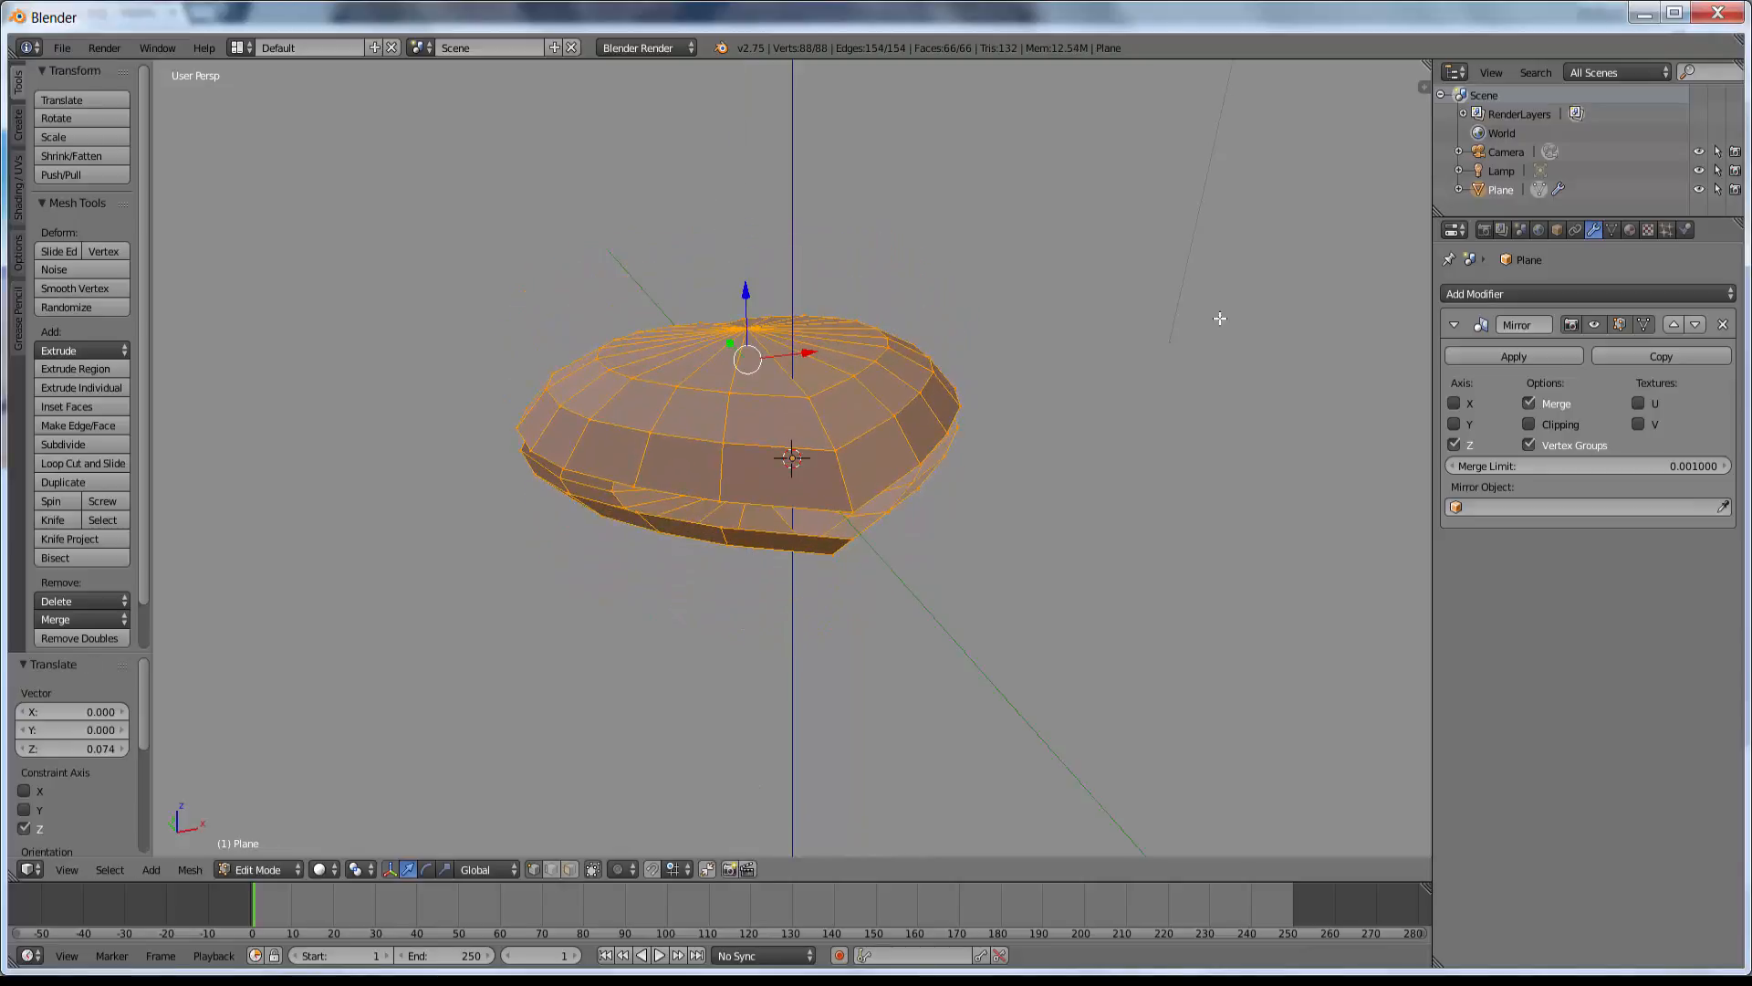
click(1539, 423)
drag(748, 293, 749, 308)
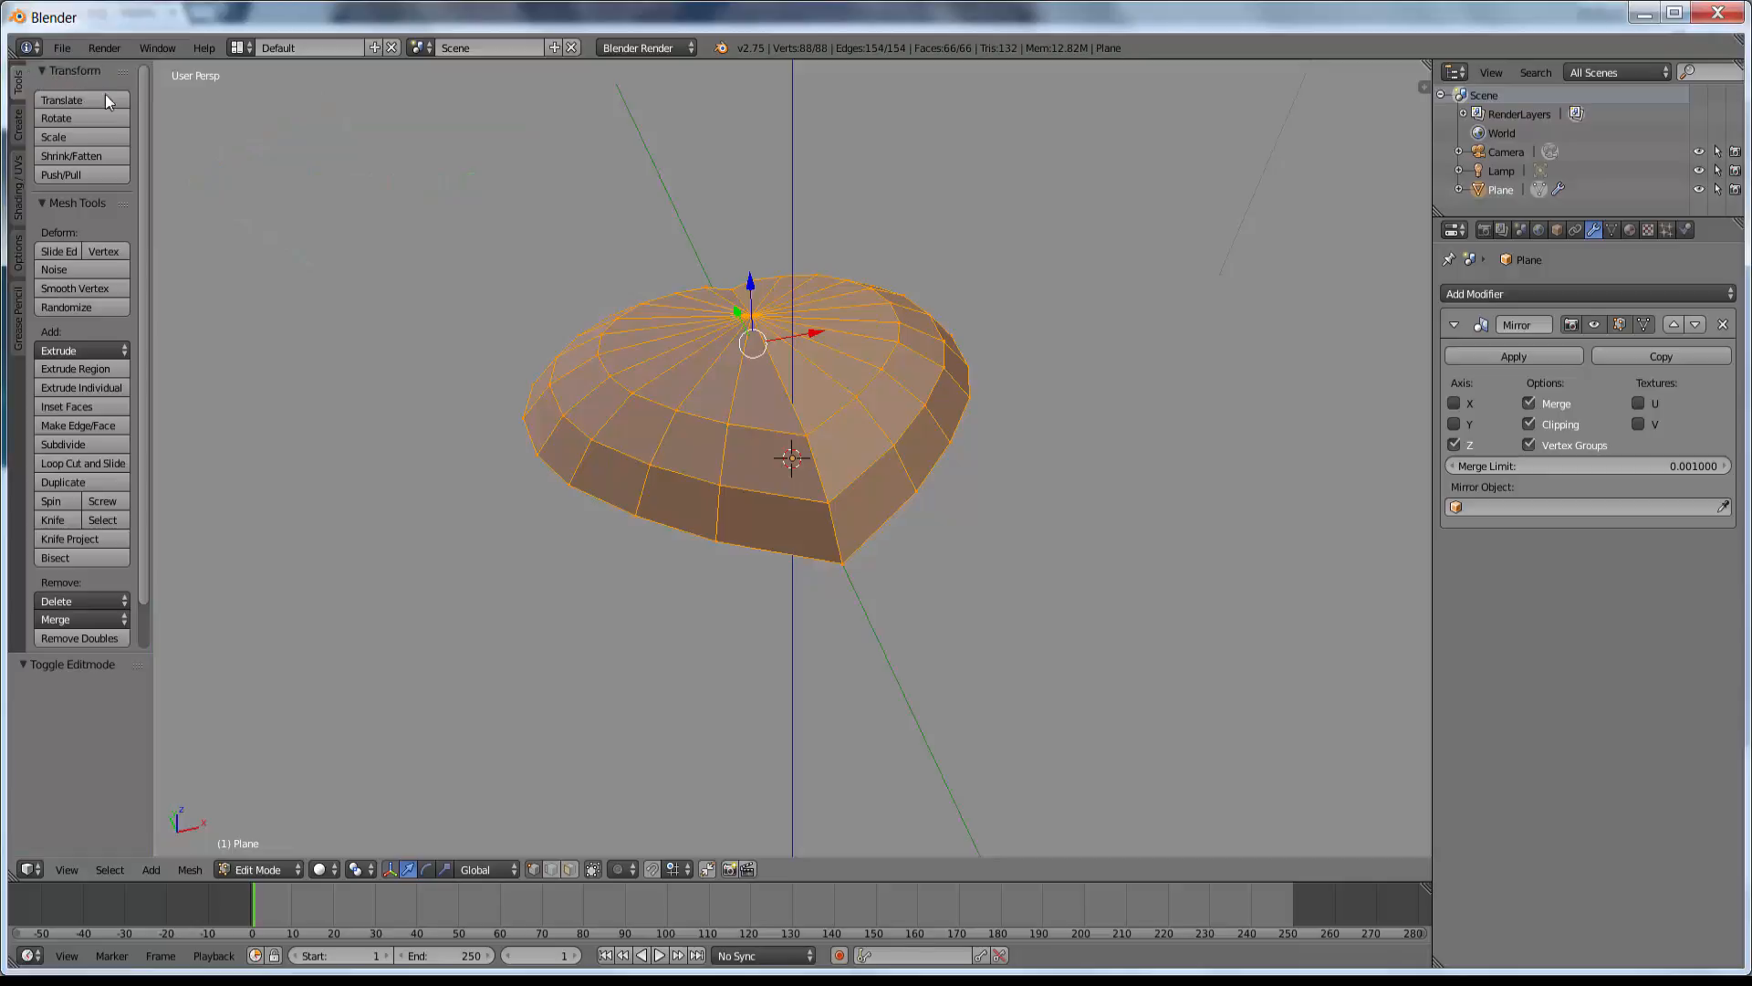
Remove the duplicate vertices from the whole heart mesh and make its normals consistent, facing outward.
drag(144, 132, 142, 298)
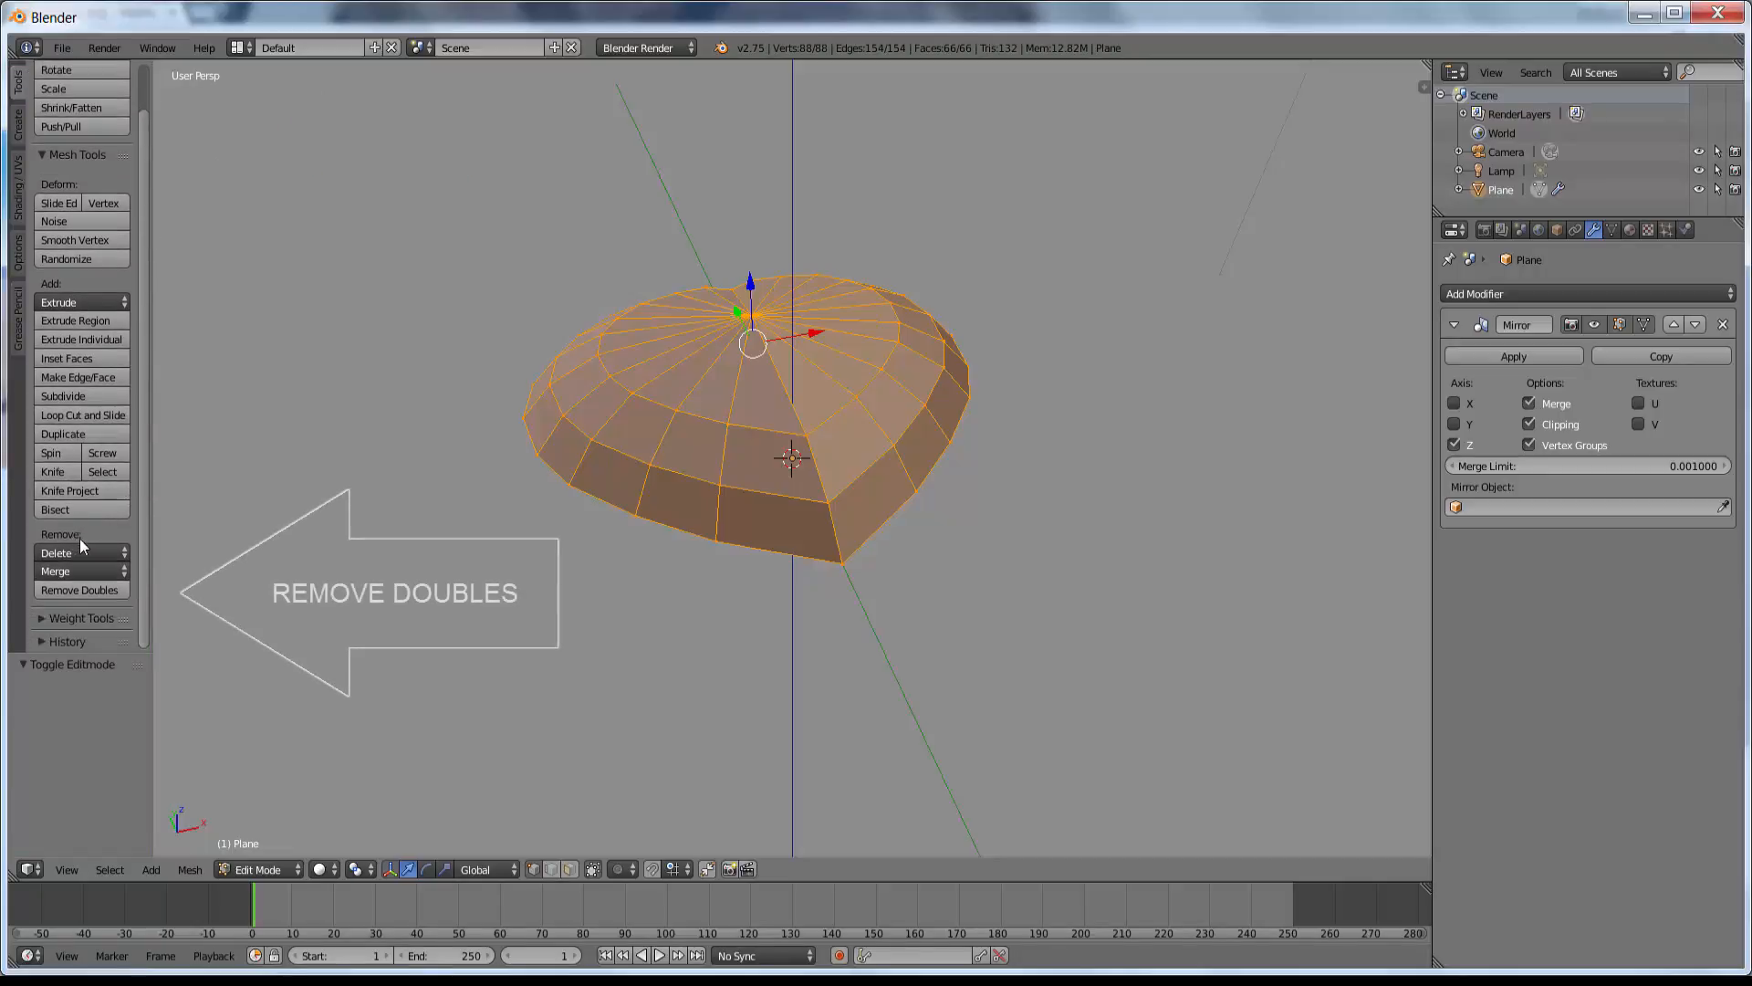
click(102, 595)
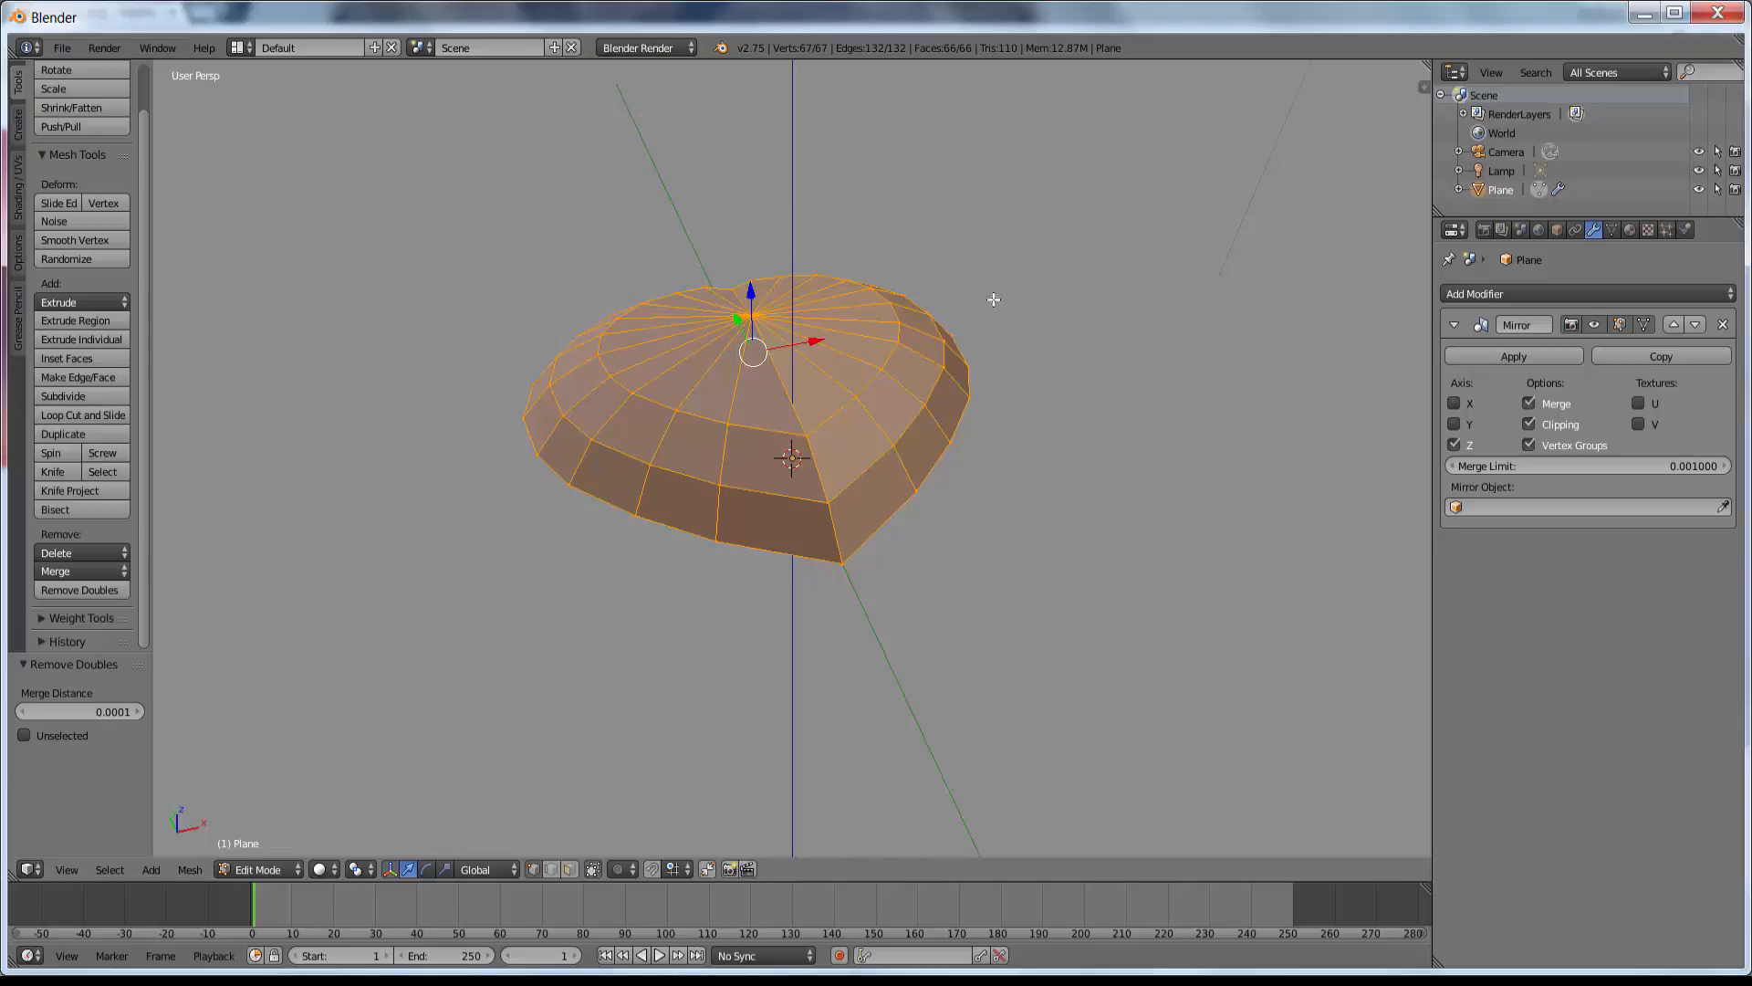
key(ctrl+n)
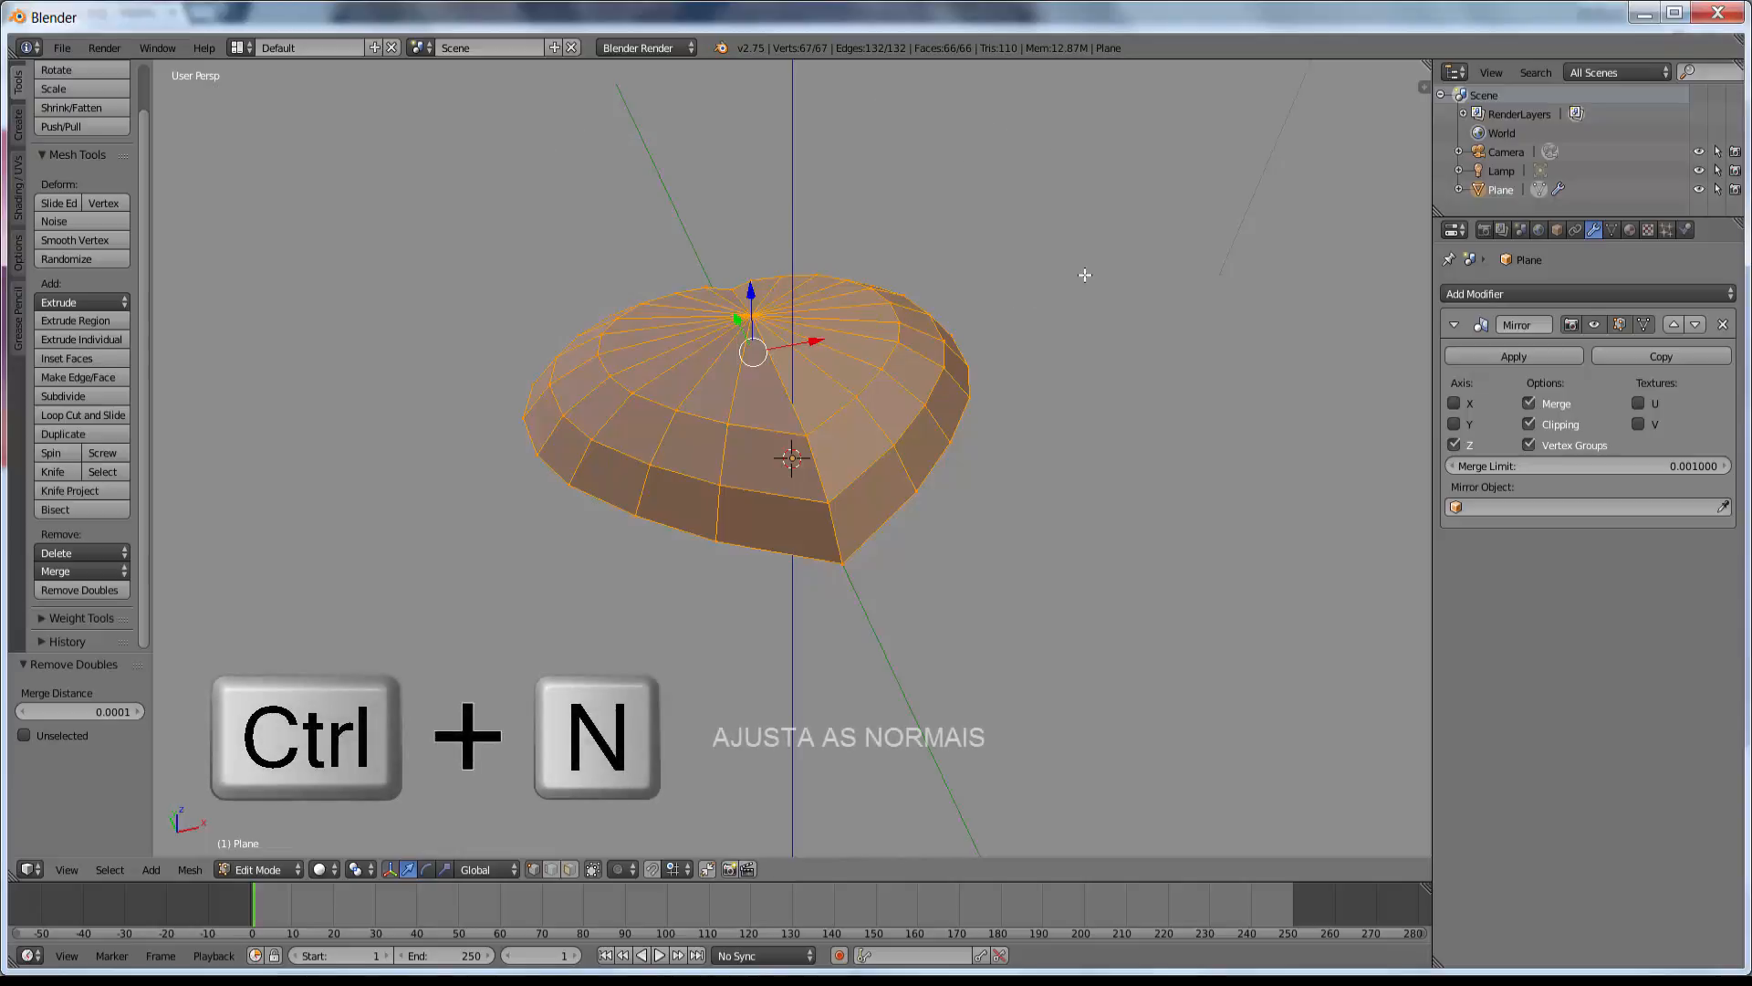
key(ctrl+n)
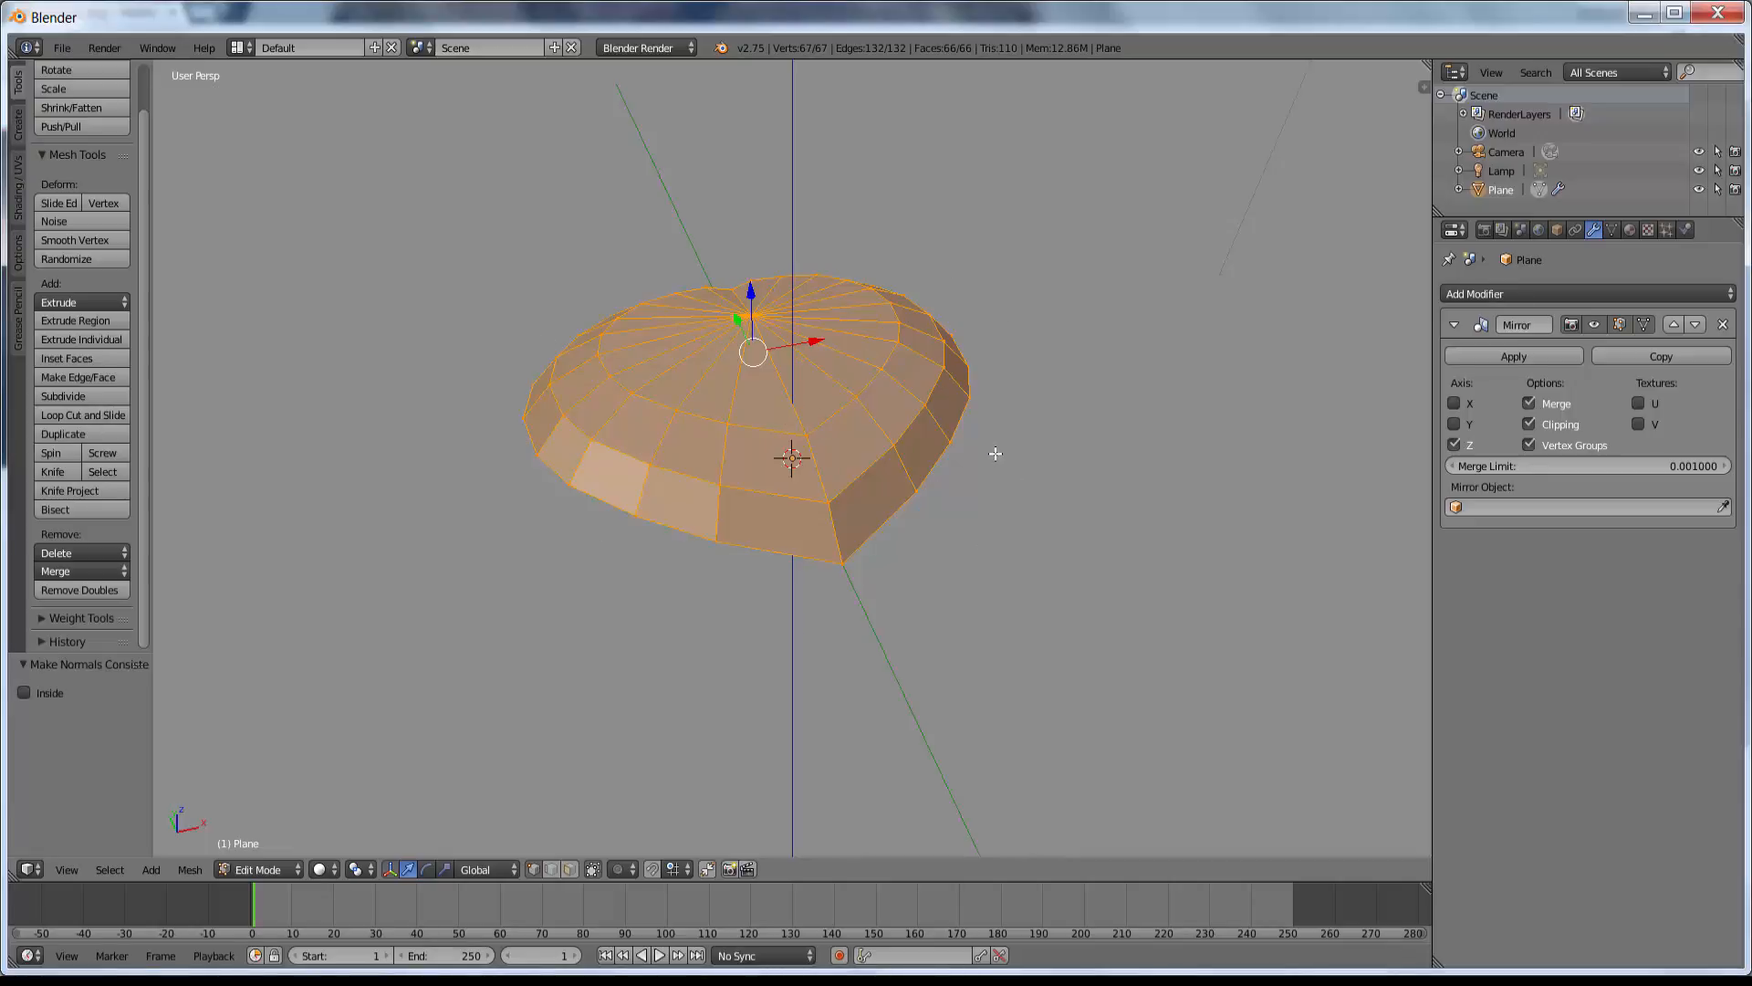
Switch to Object Mode and apply the Z-axis Mirror modifier to the heart.
middle_drag(992, 448, 964, 403)
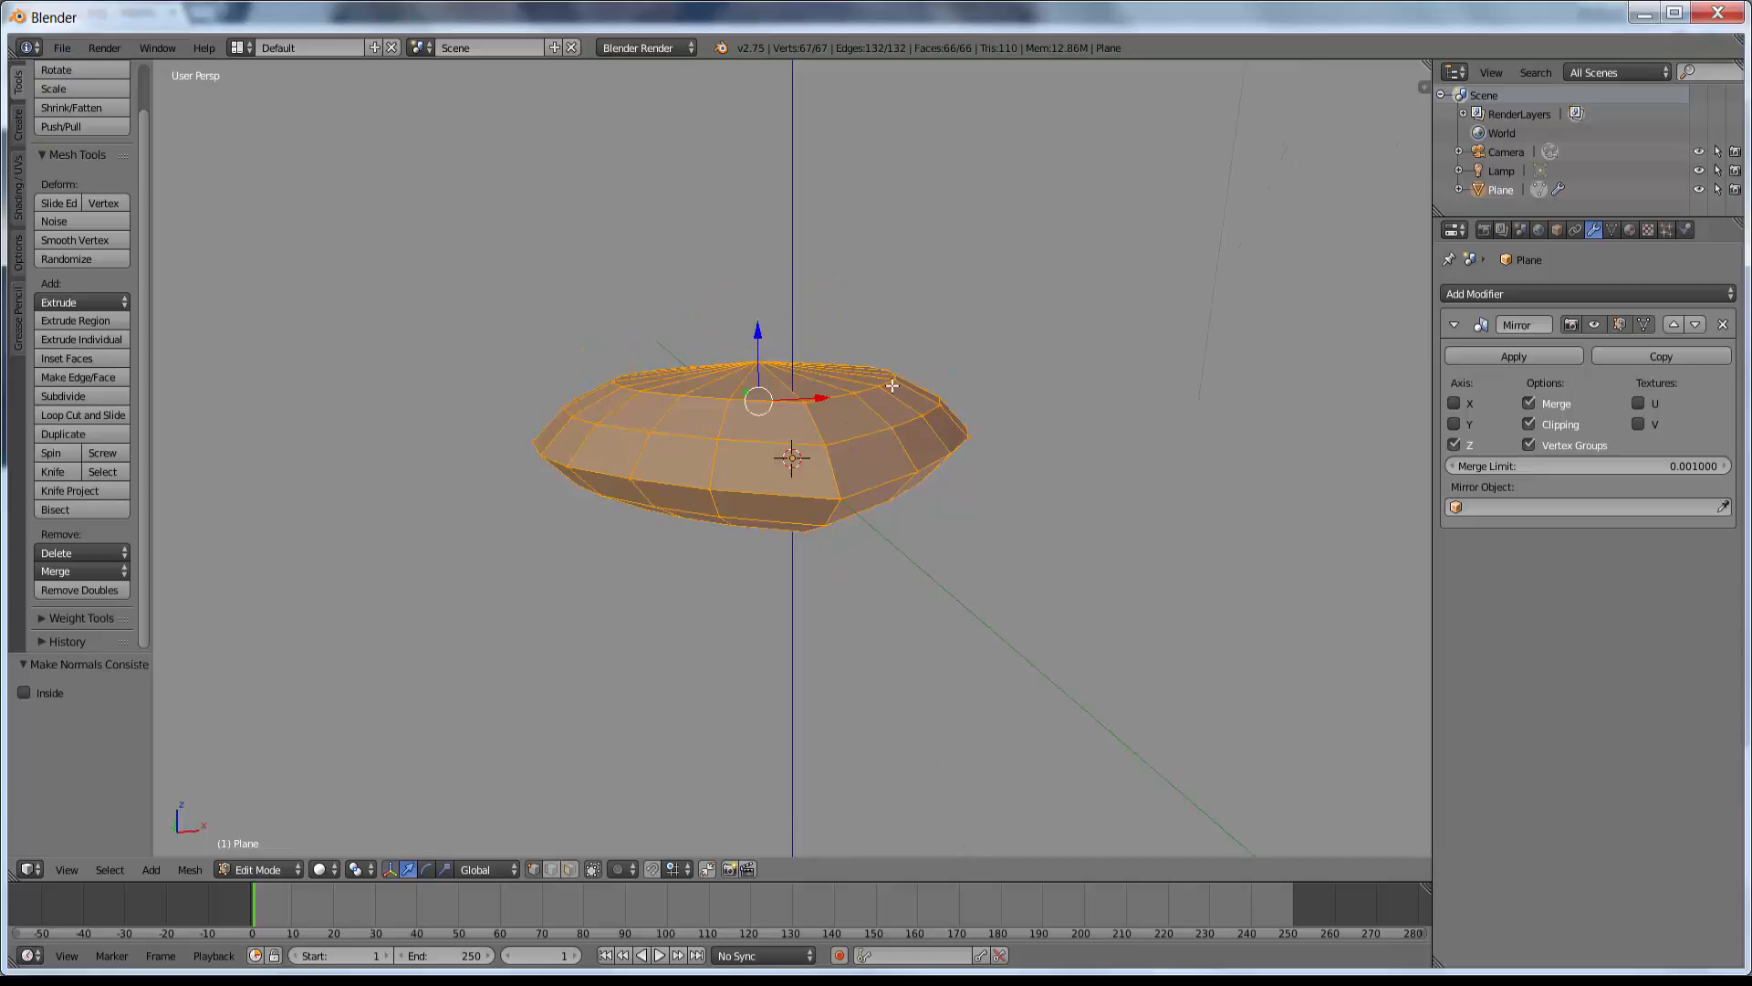
click(266, 868)
click(269, 846)
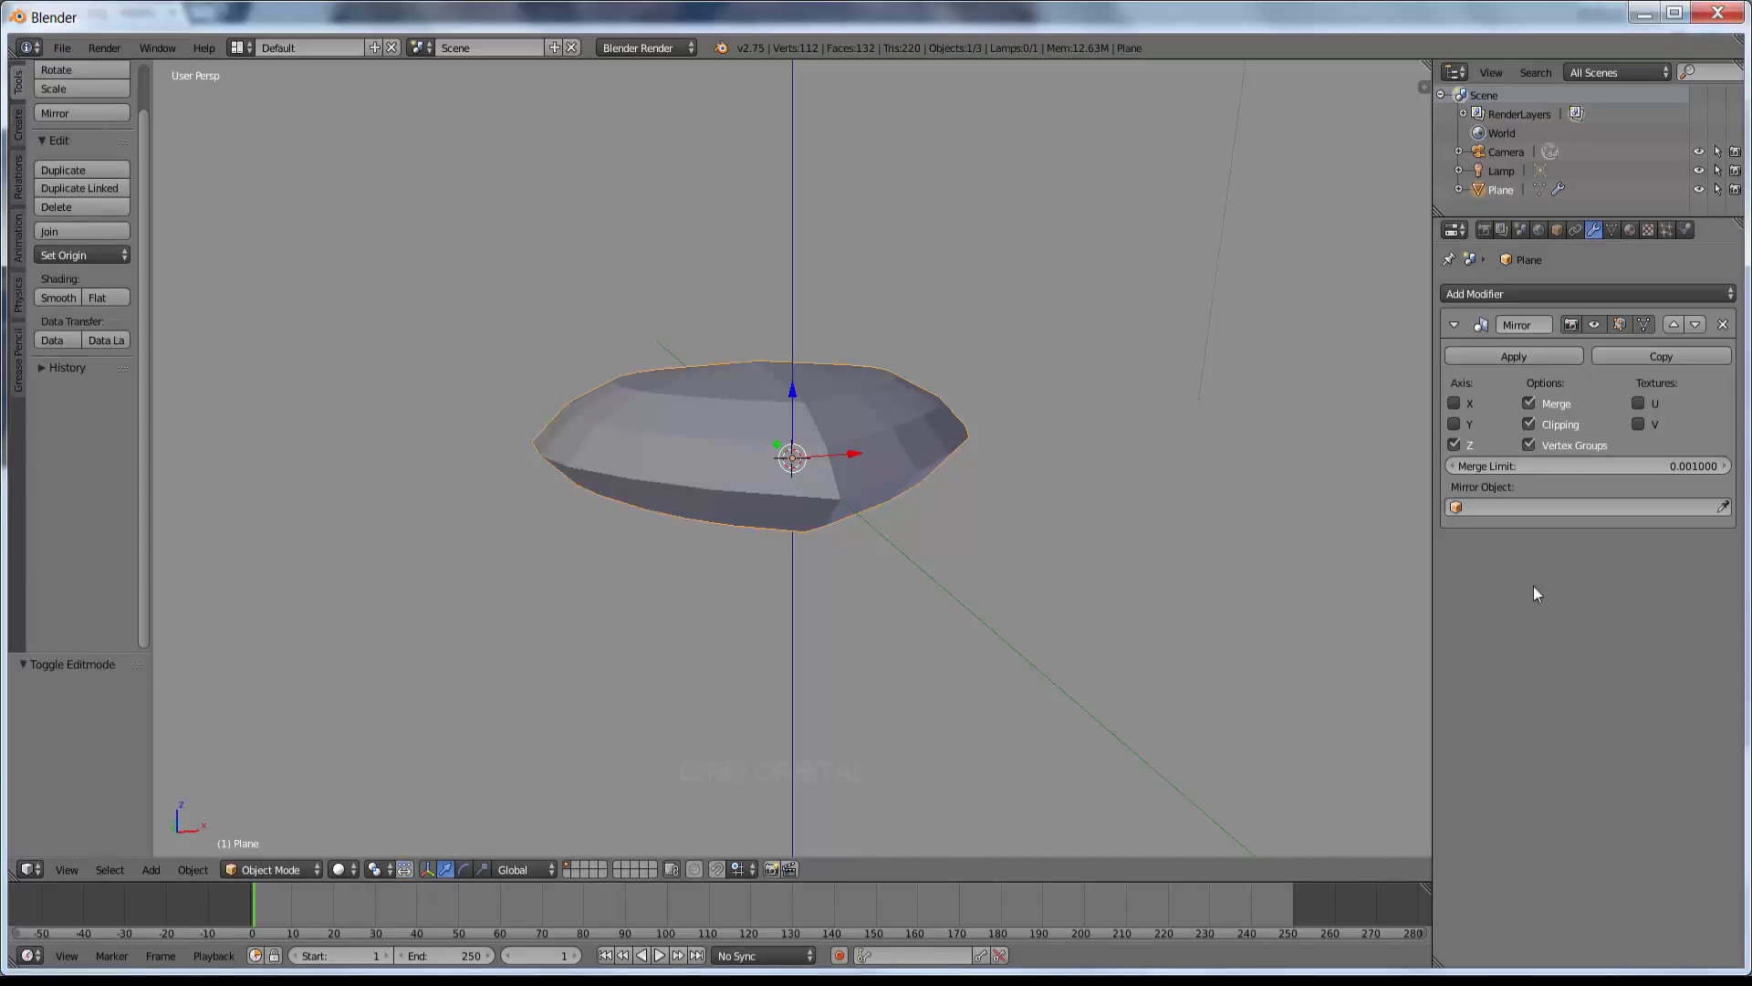
middle_drag(1189, 378, 1185, 478)
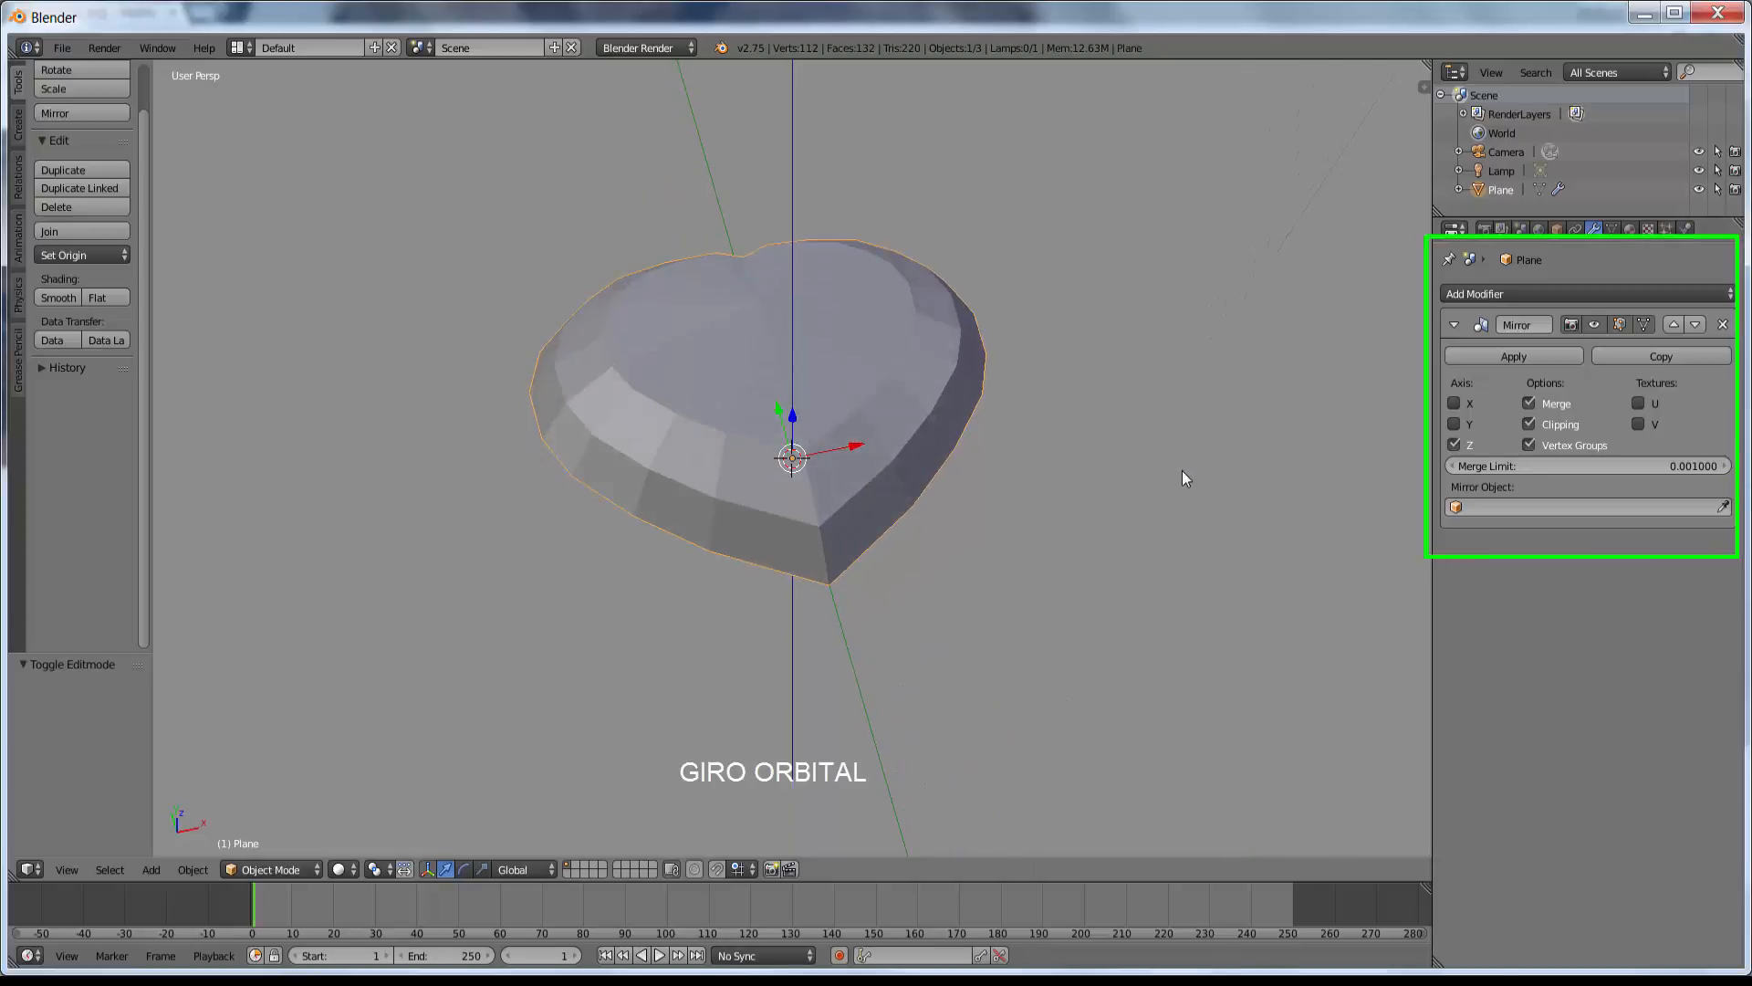
click(1522, 354)
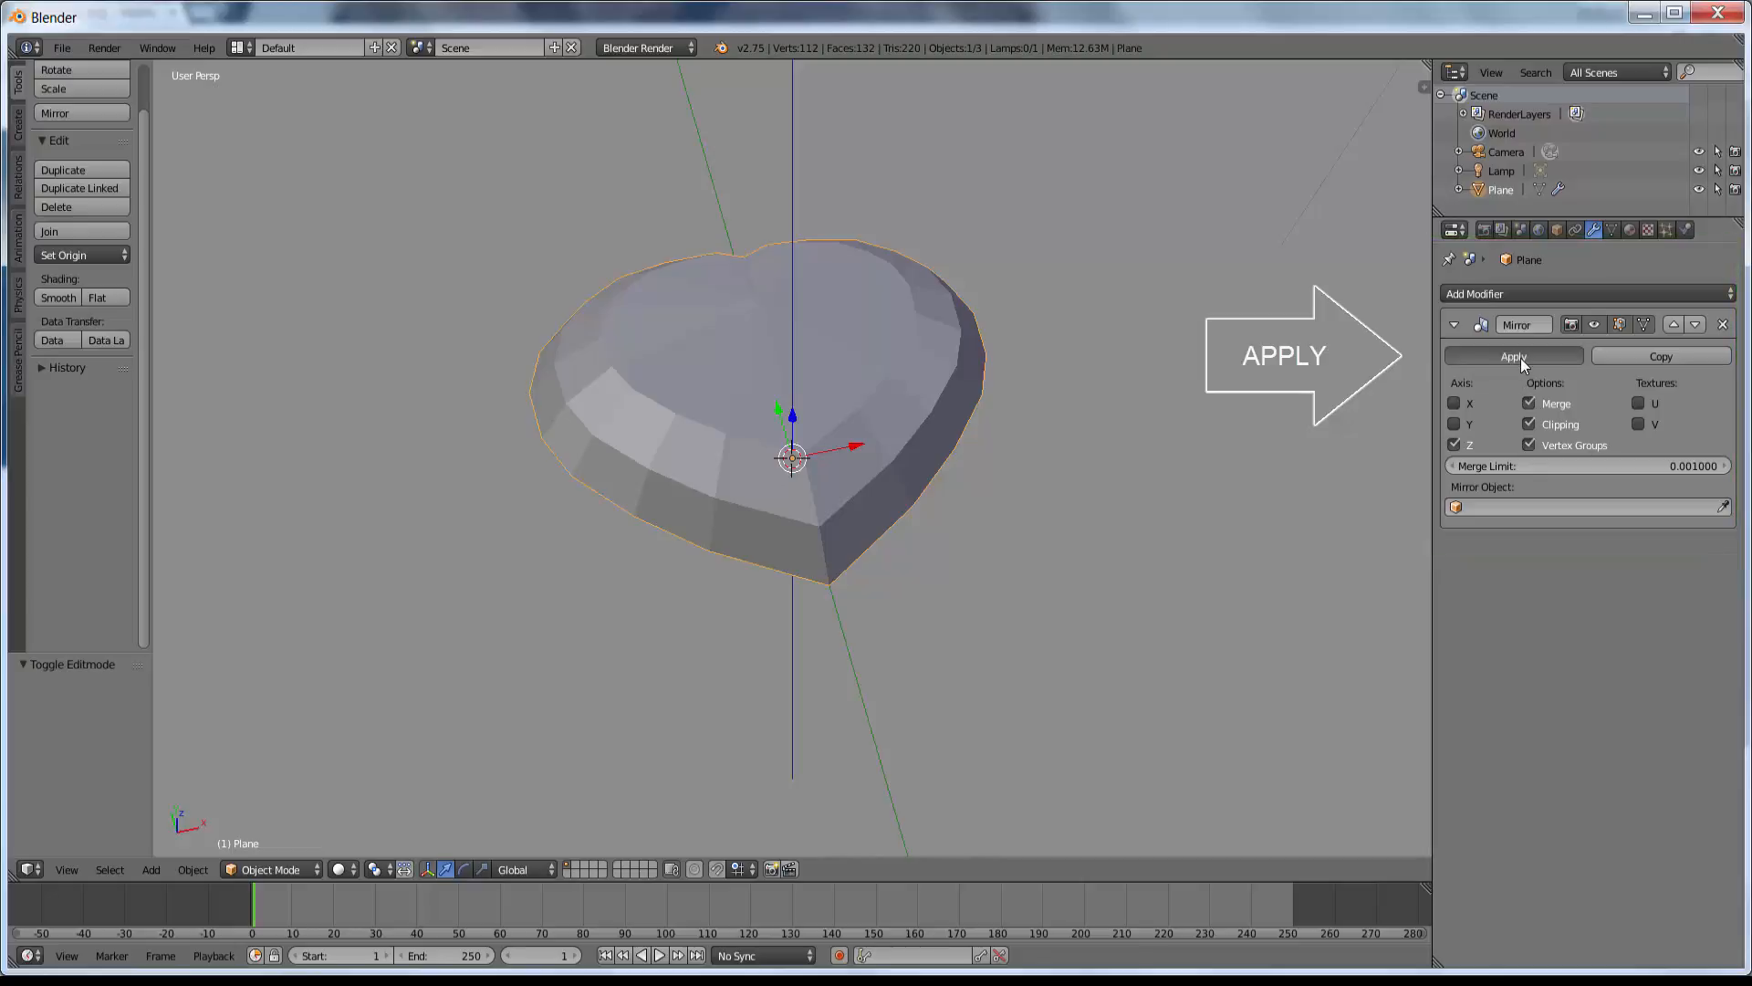
Add a Subdivision Surface modifier to the heart with 3 View and 3 Render subdivisions.
scroll(938, 443, down, 1)
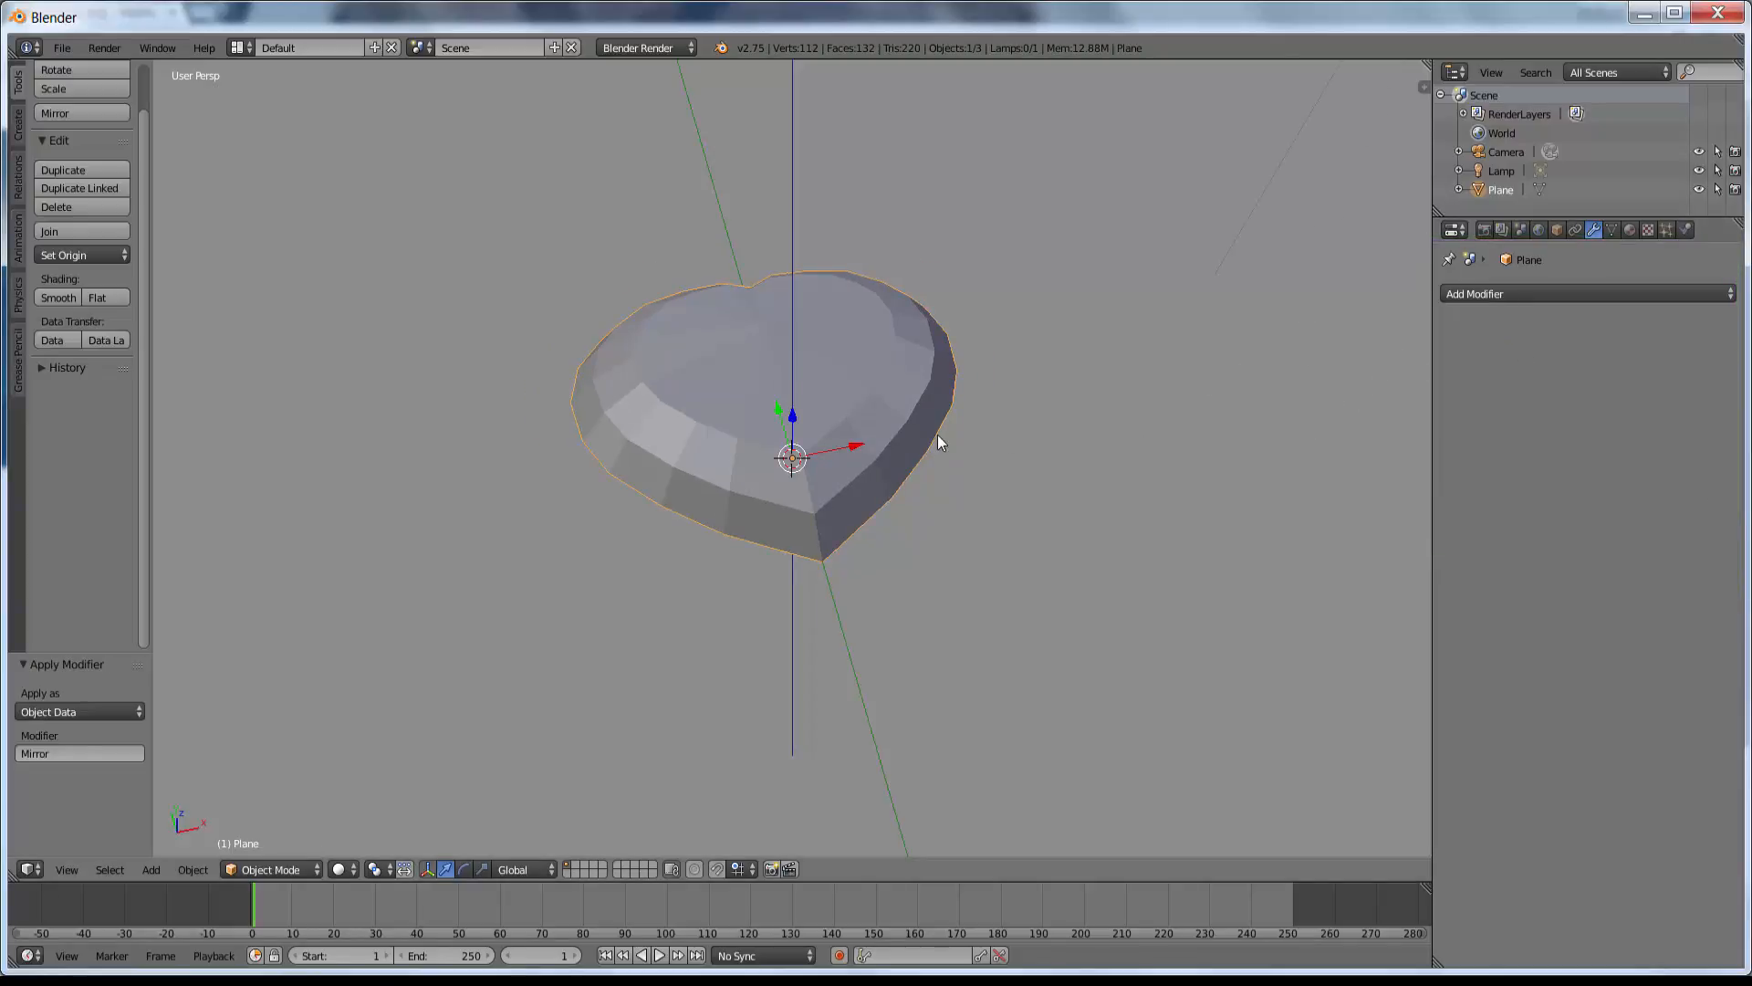
middle_drag(939, 436, 984, 478)
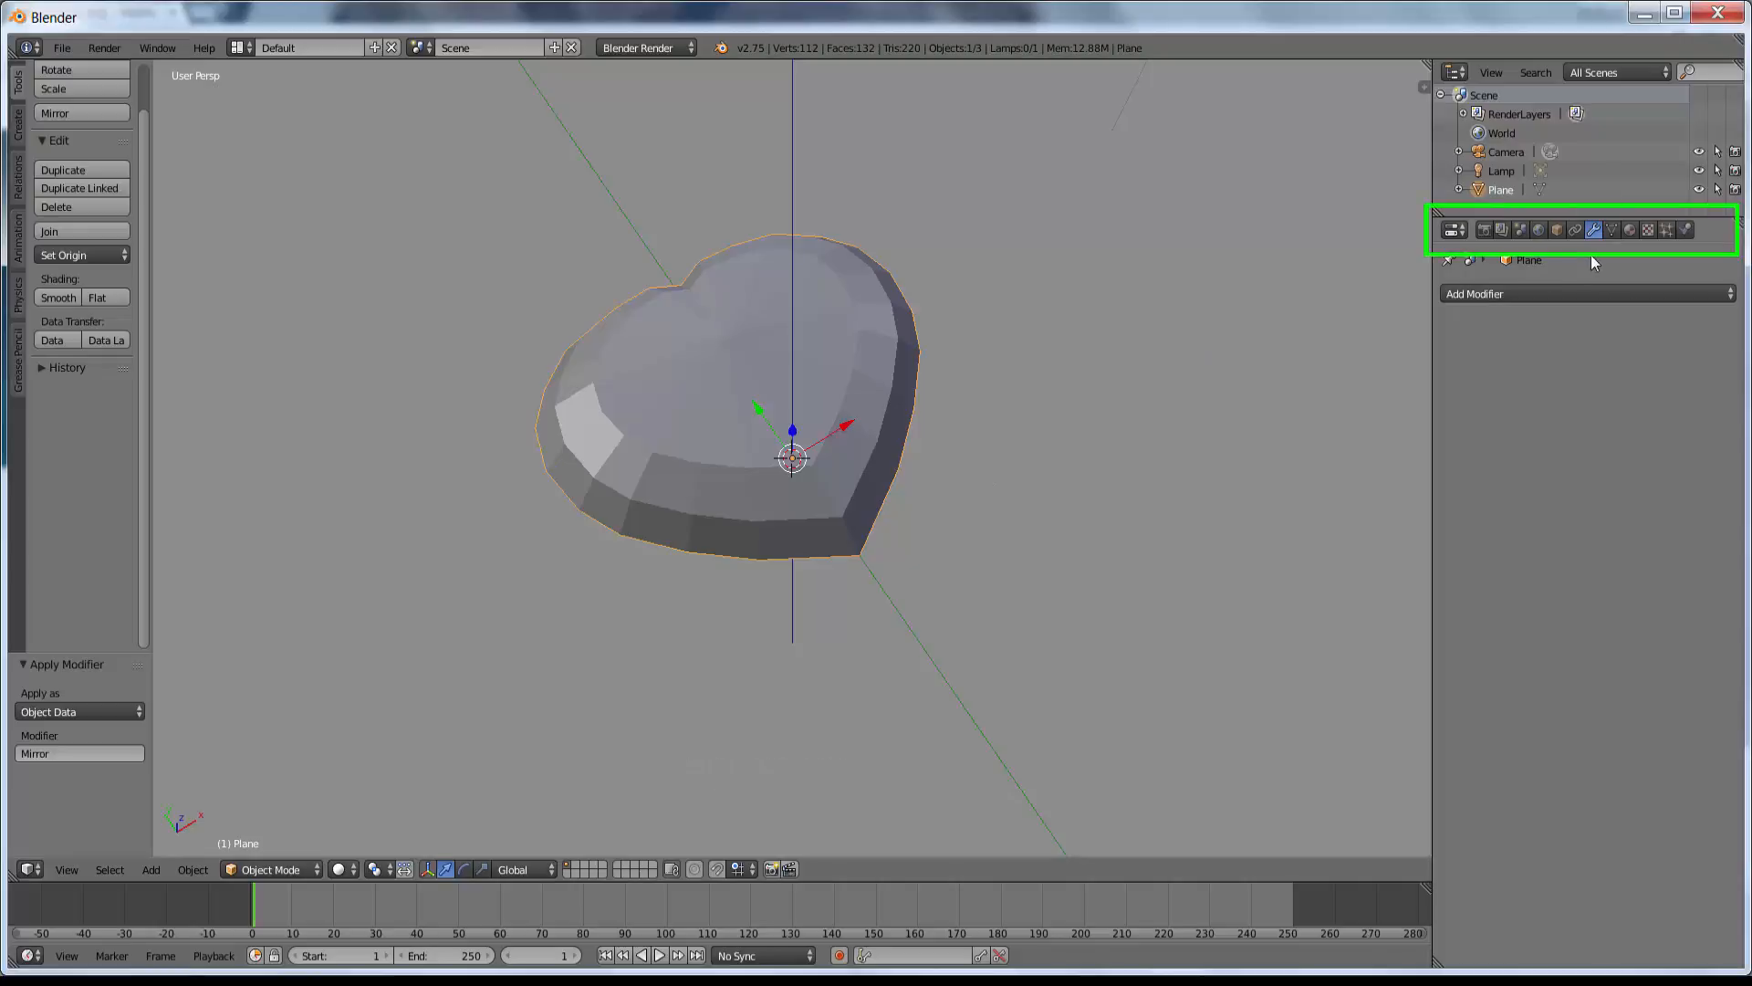
click(1536, 295)
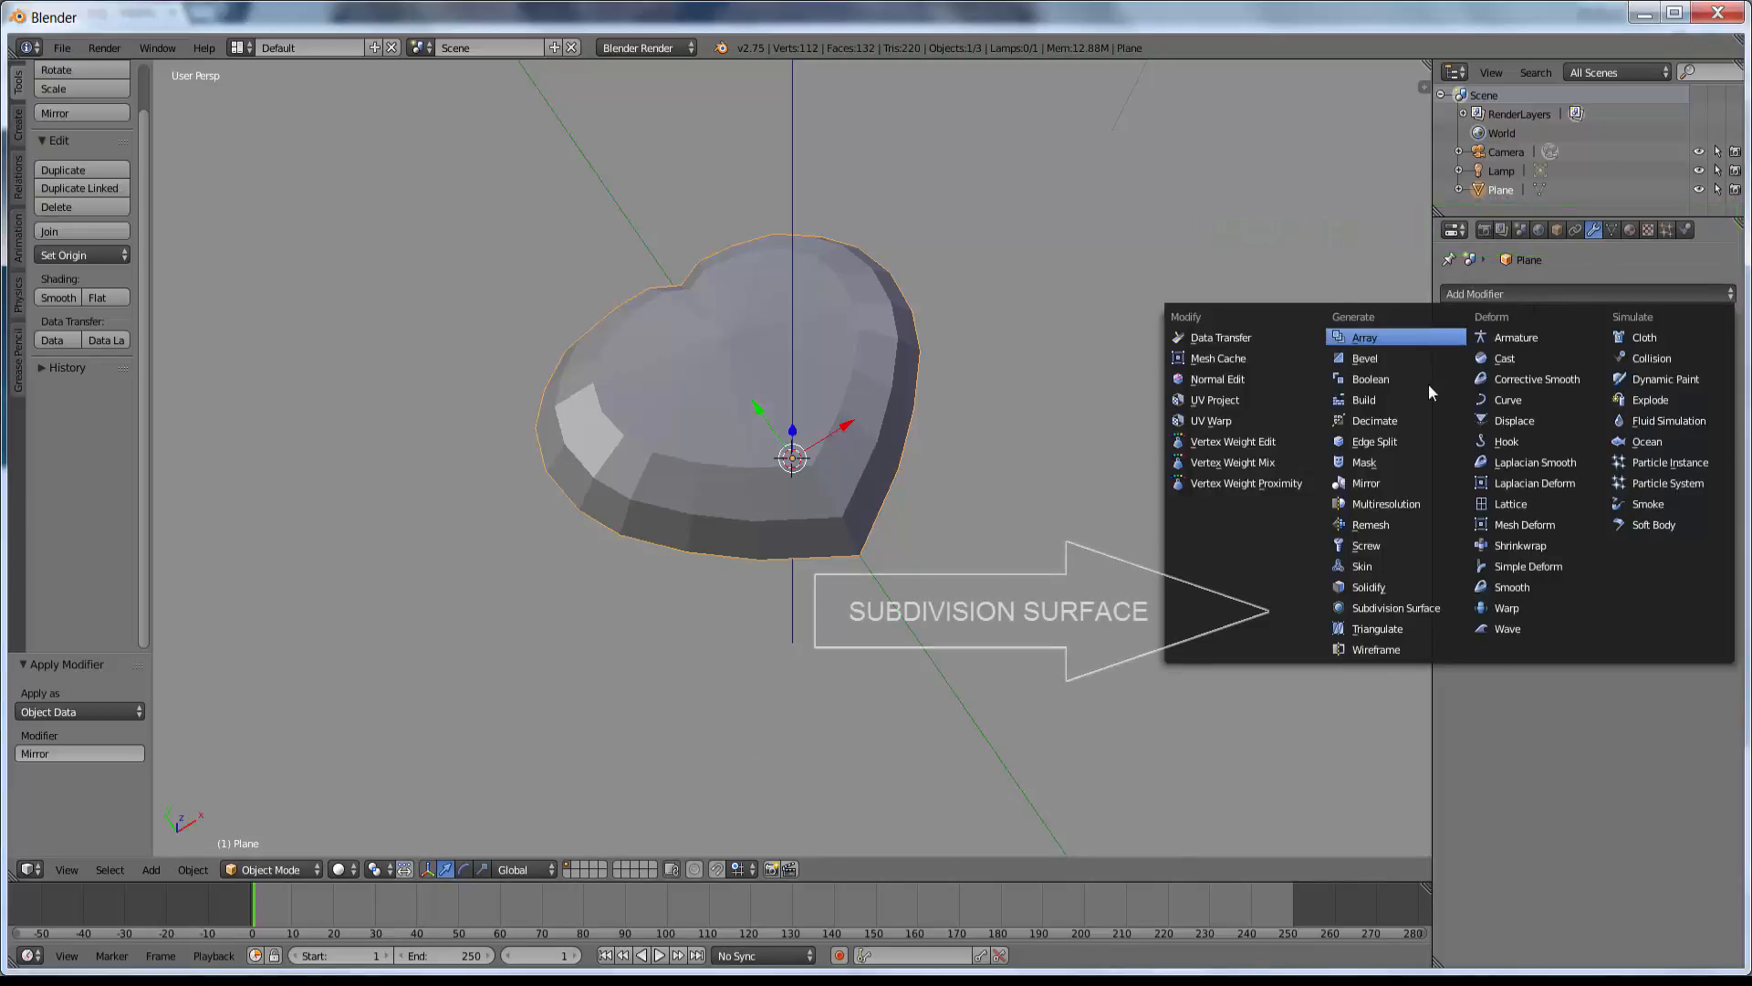
click(1394, 608)
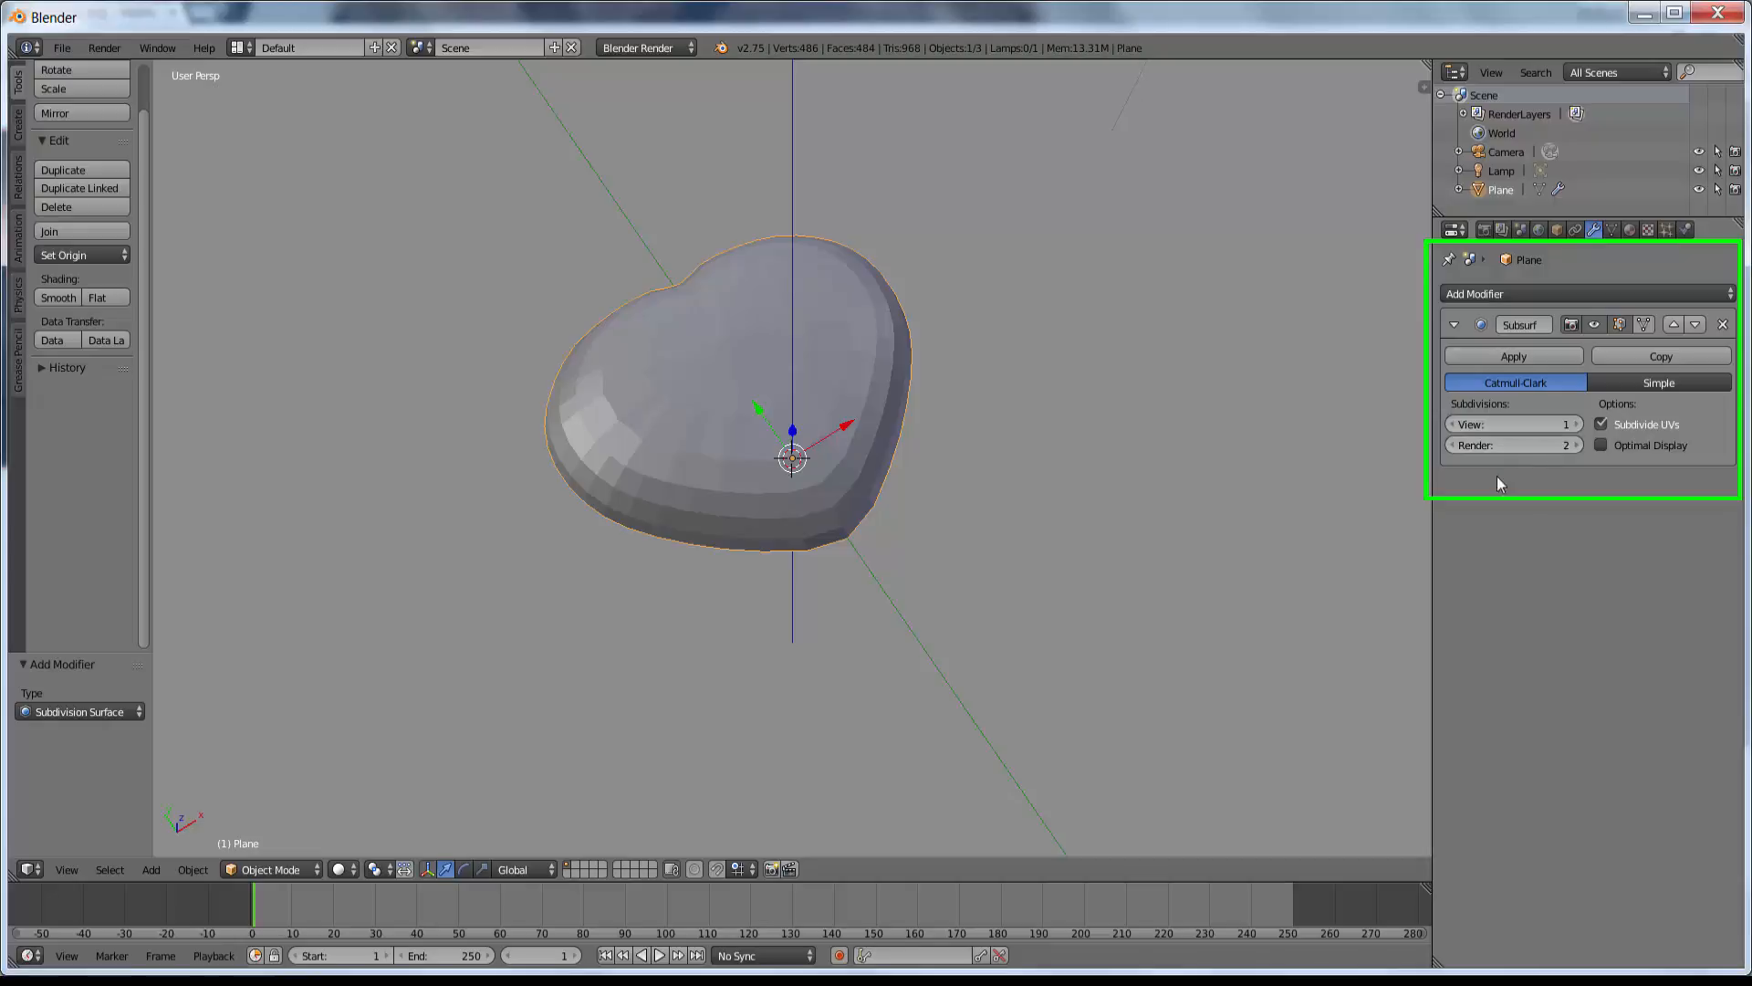
click(1577, 425)
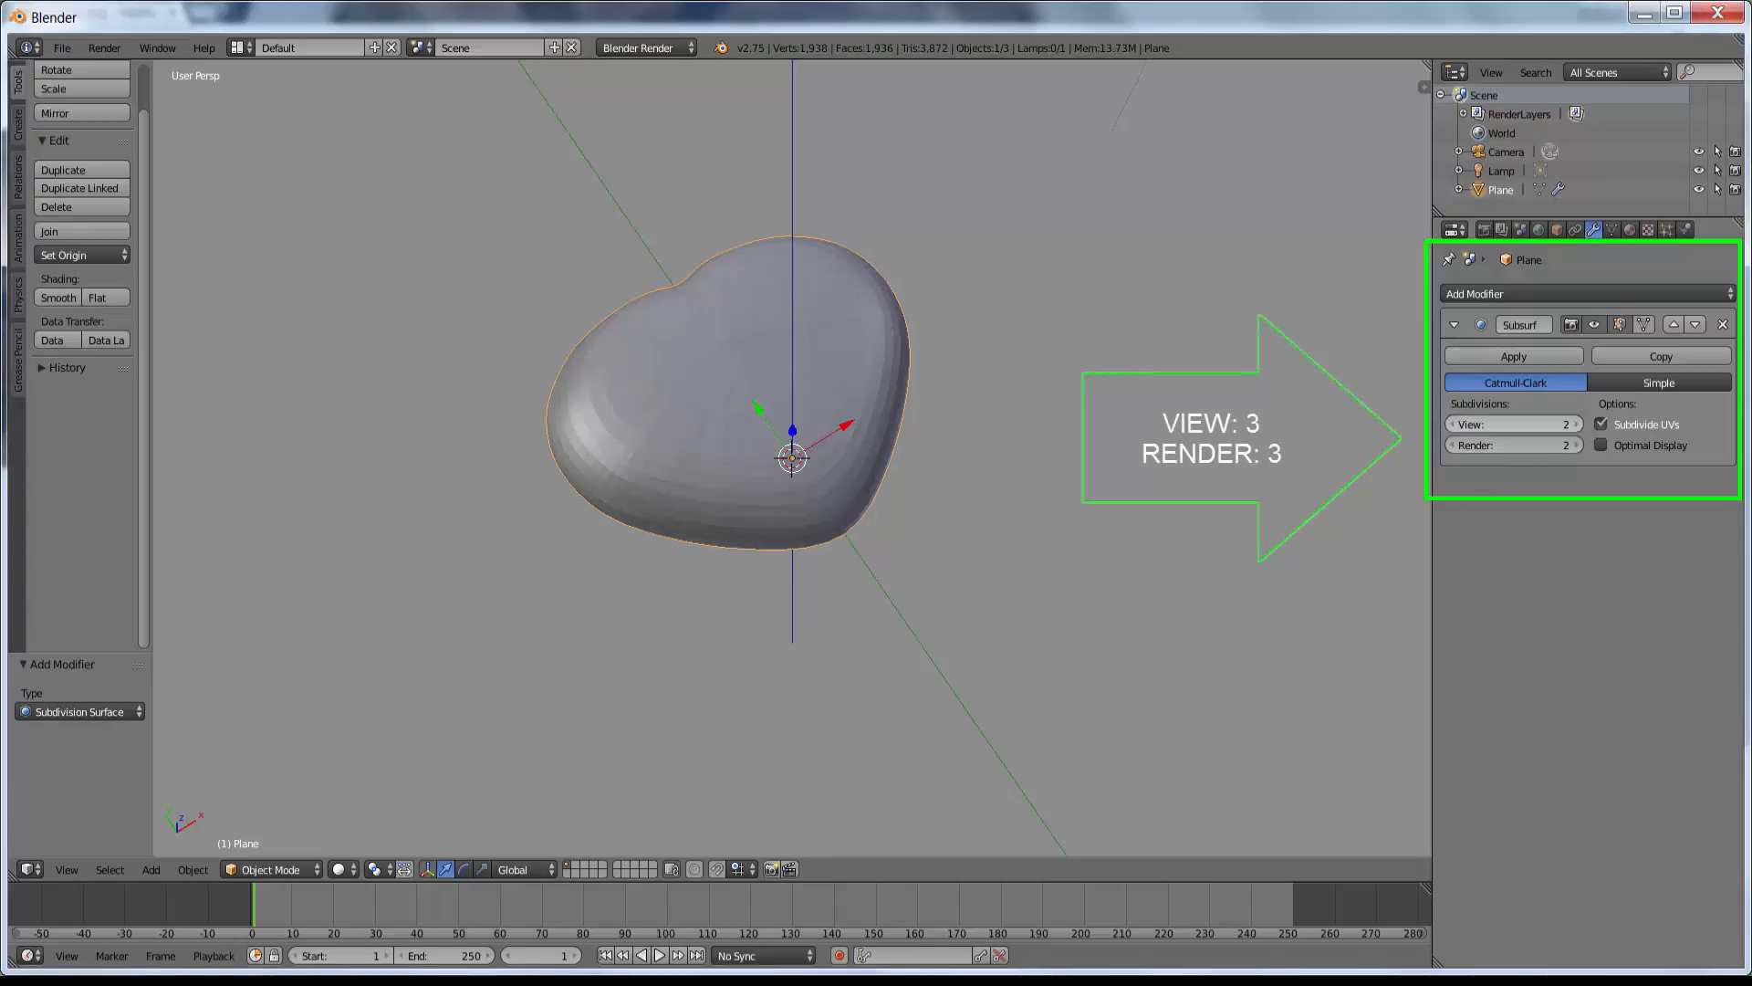
click(1577, 424)
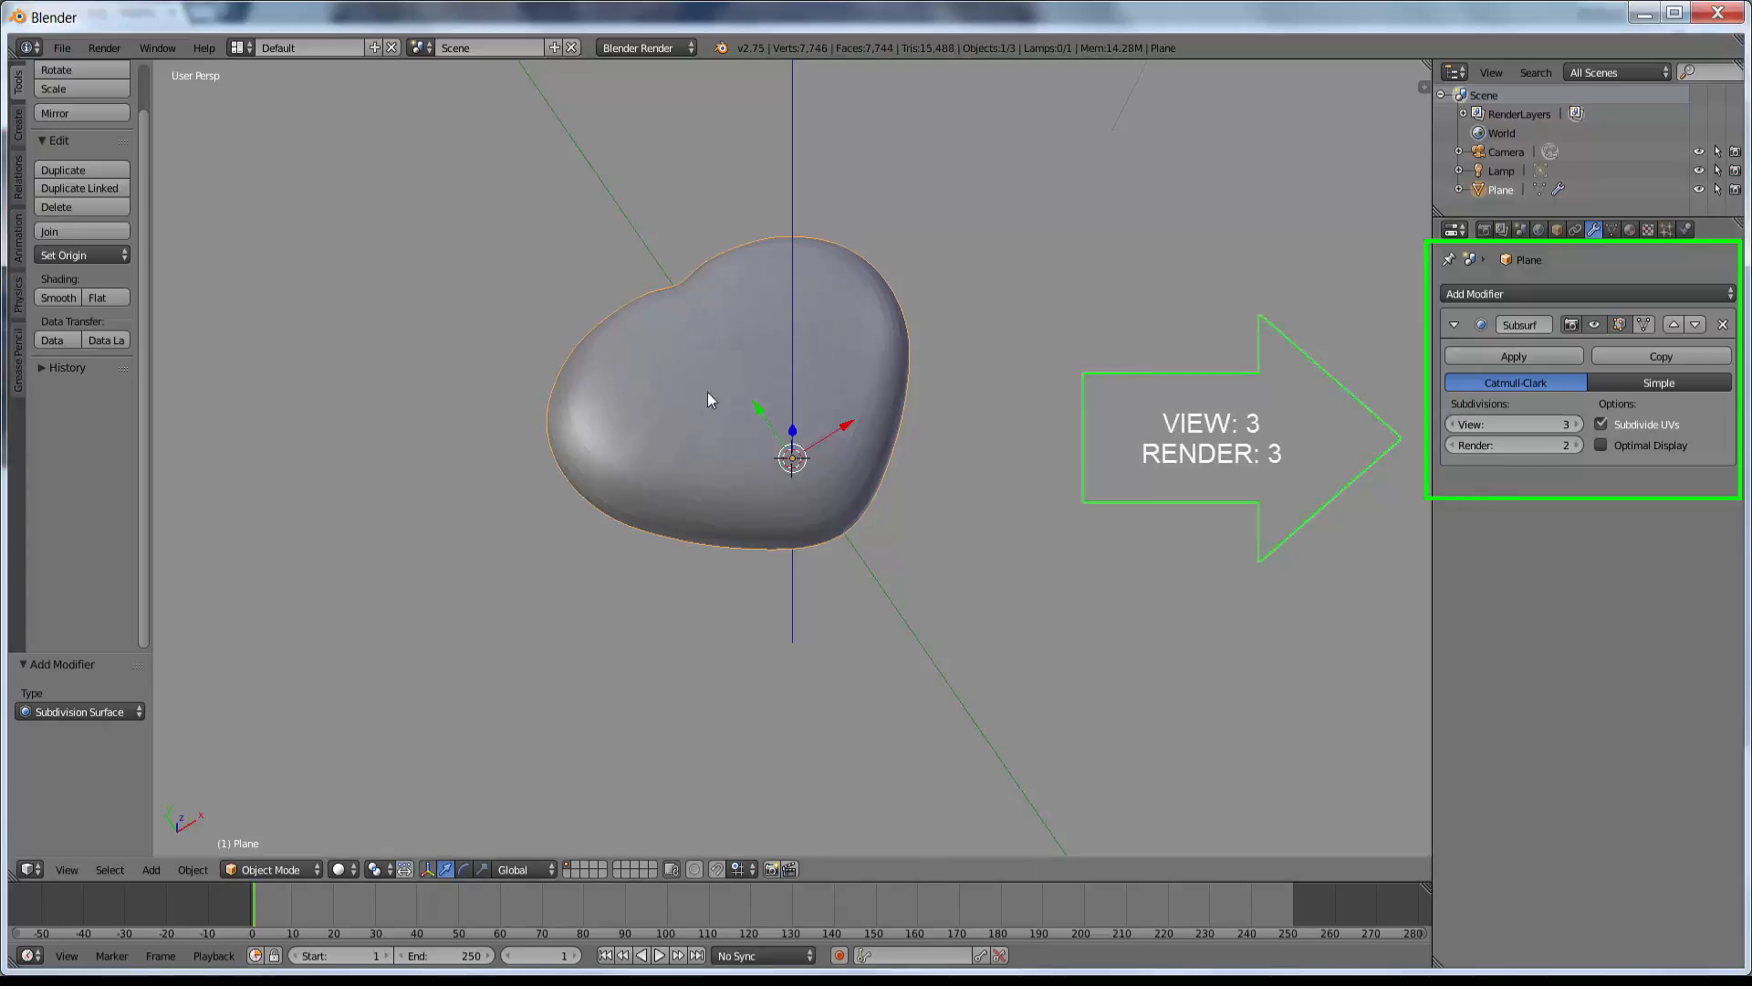
click(1578, 445)
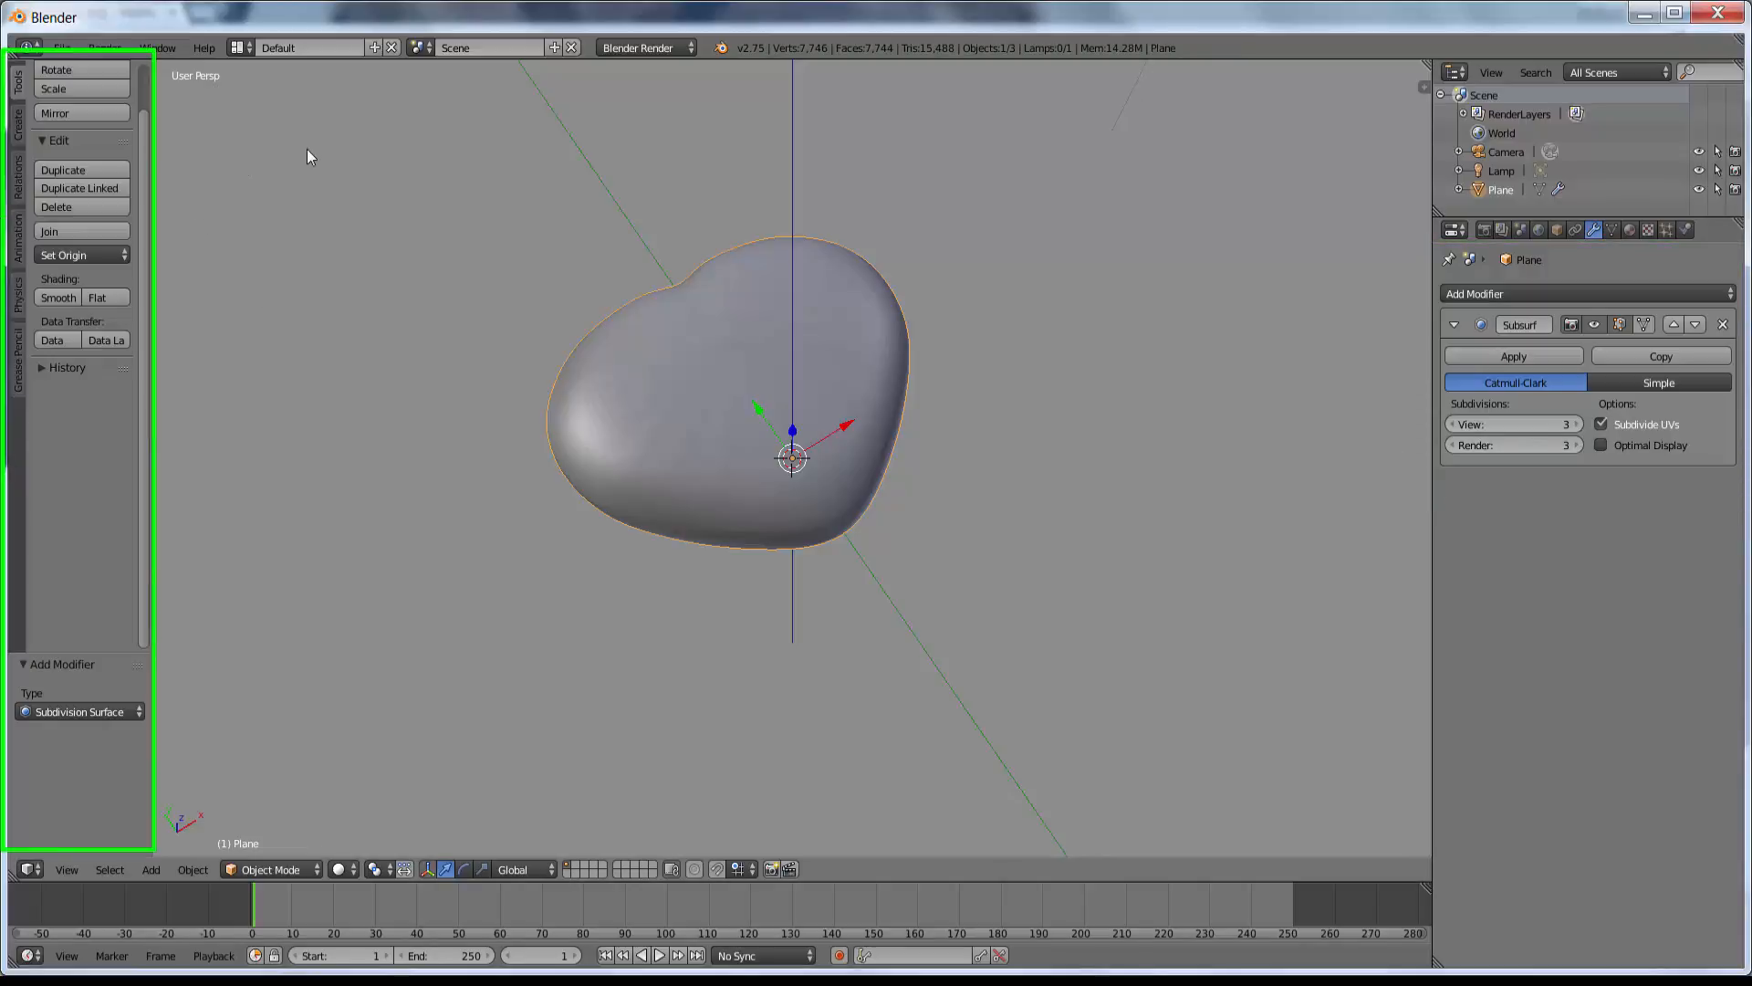
Set the heart's shading to Smooth and inspect the rounded shape from another angle.
click(15, 80)
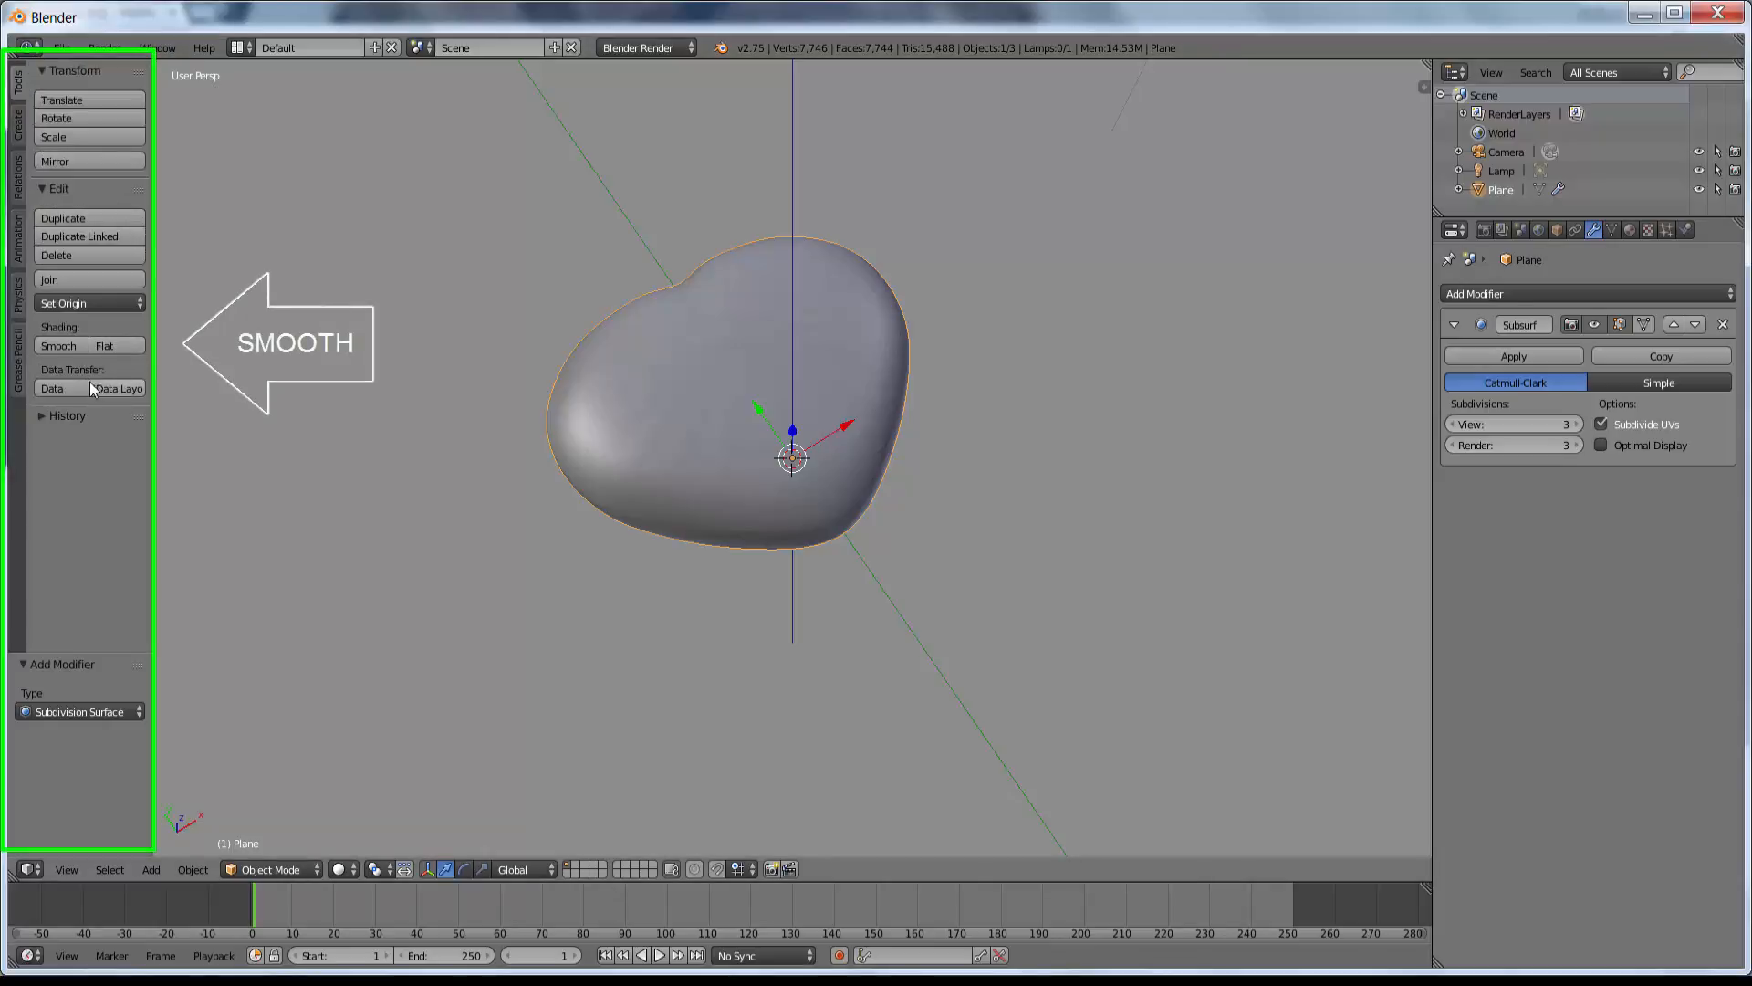
click(51, 342)
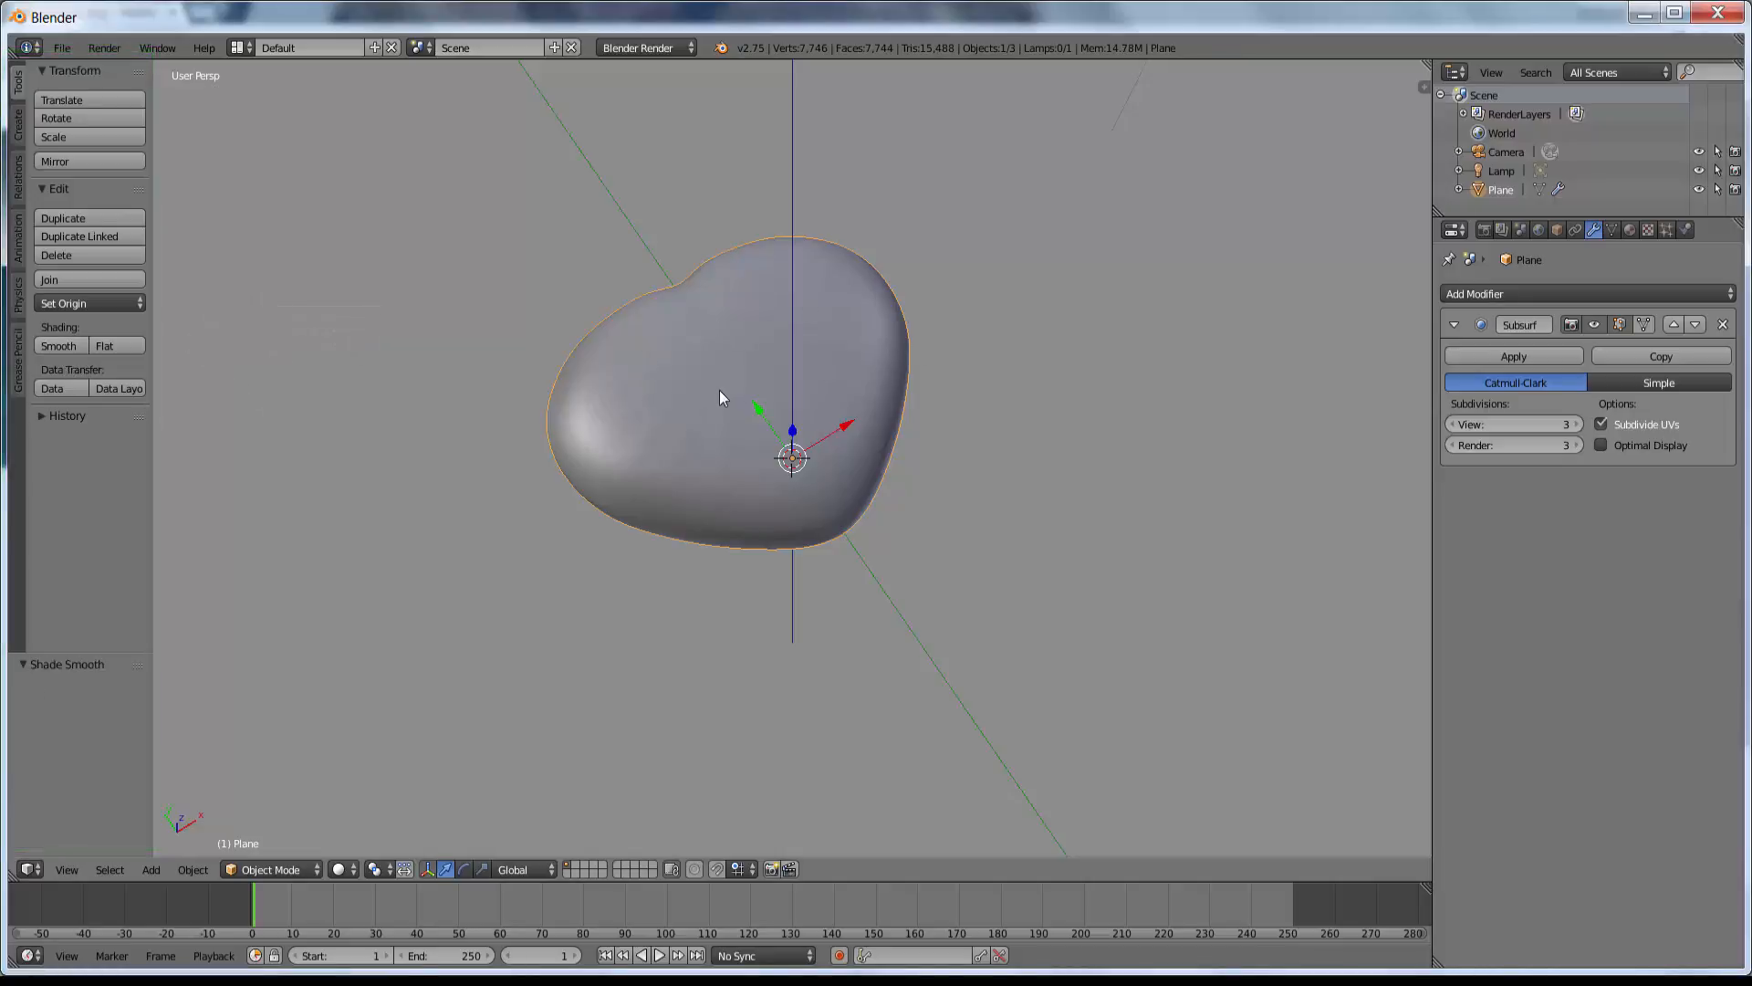
middle_drag(1020, 544, 902, 456)
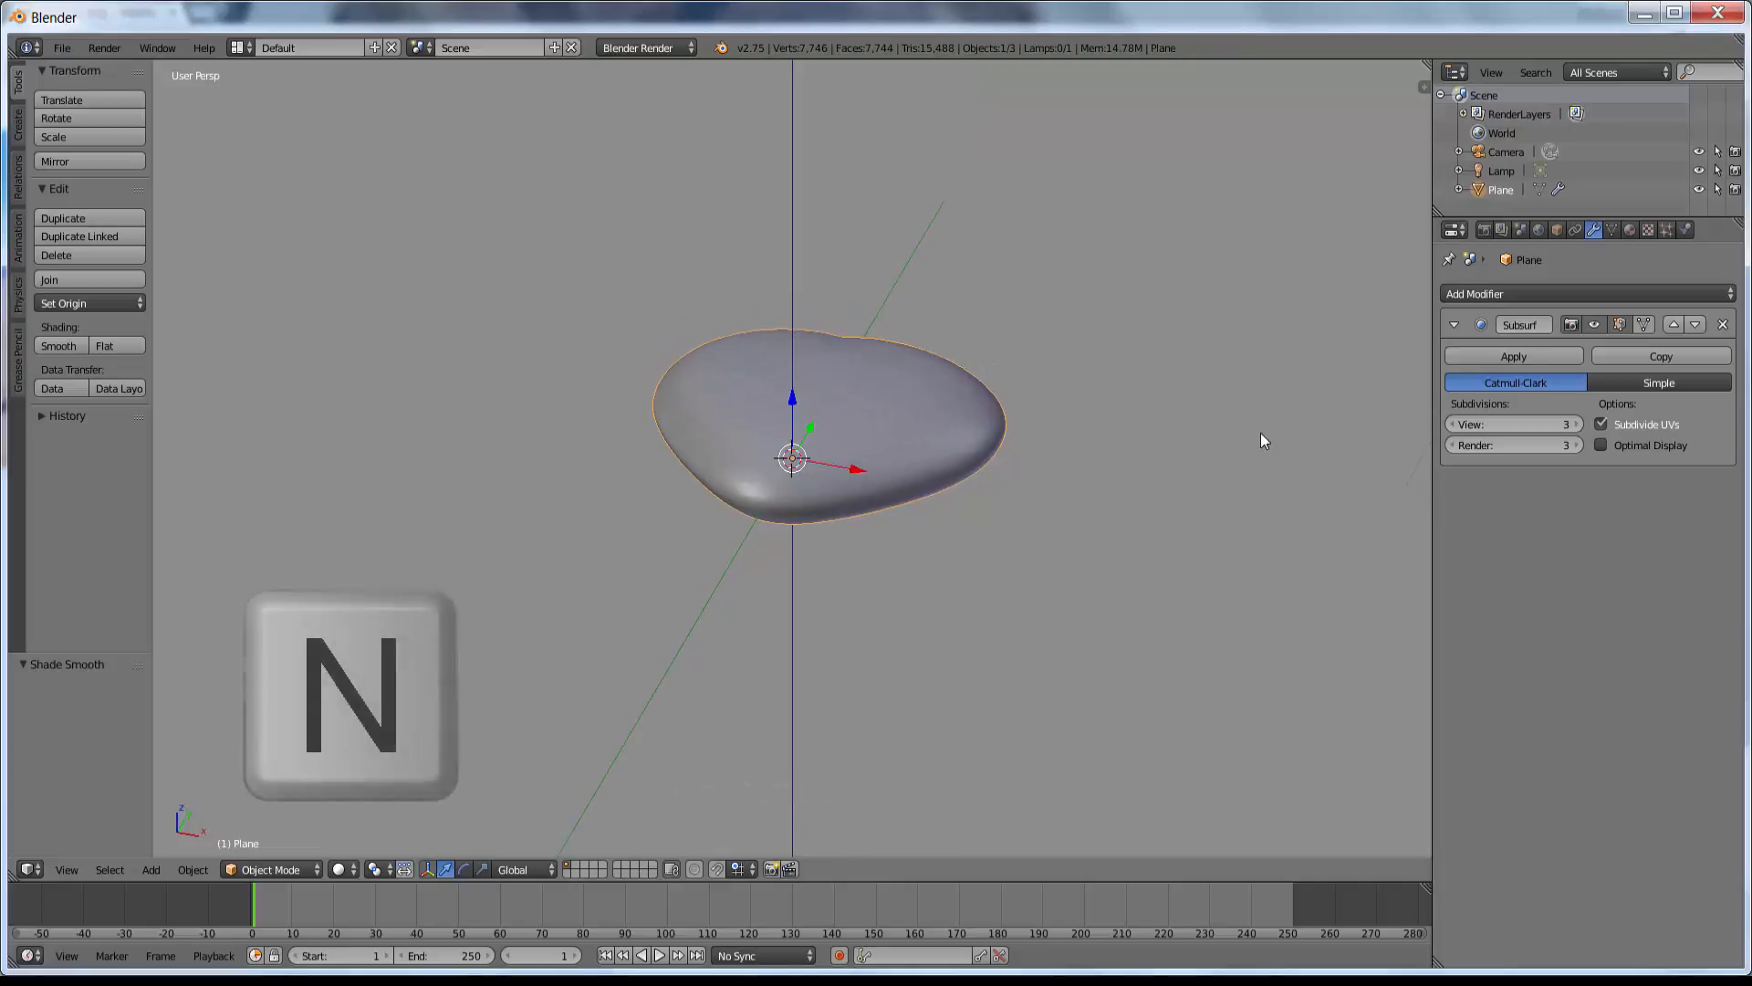
Turn on the Grid Floor in the viewport display with the X axis line shown and the Z axis line hidden.
key(n)
scroll(1295, 550, down, 5)
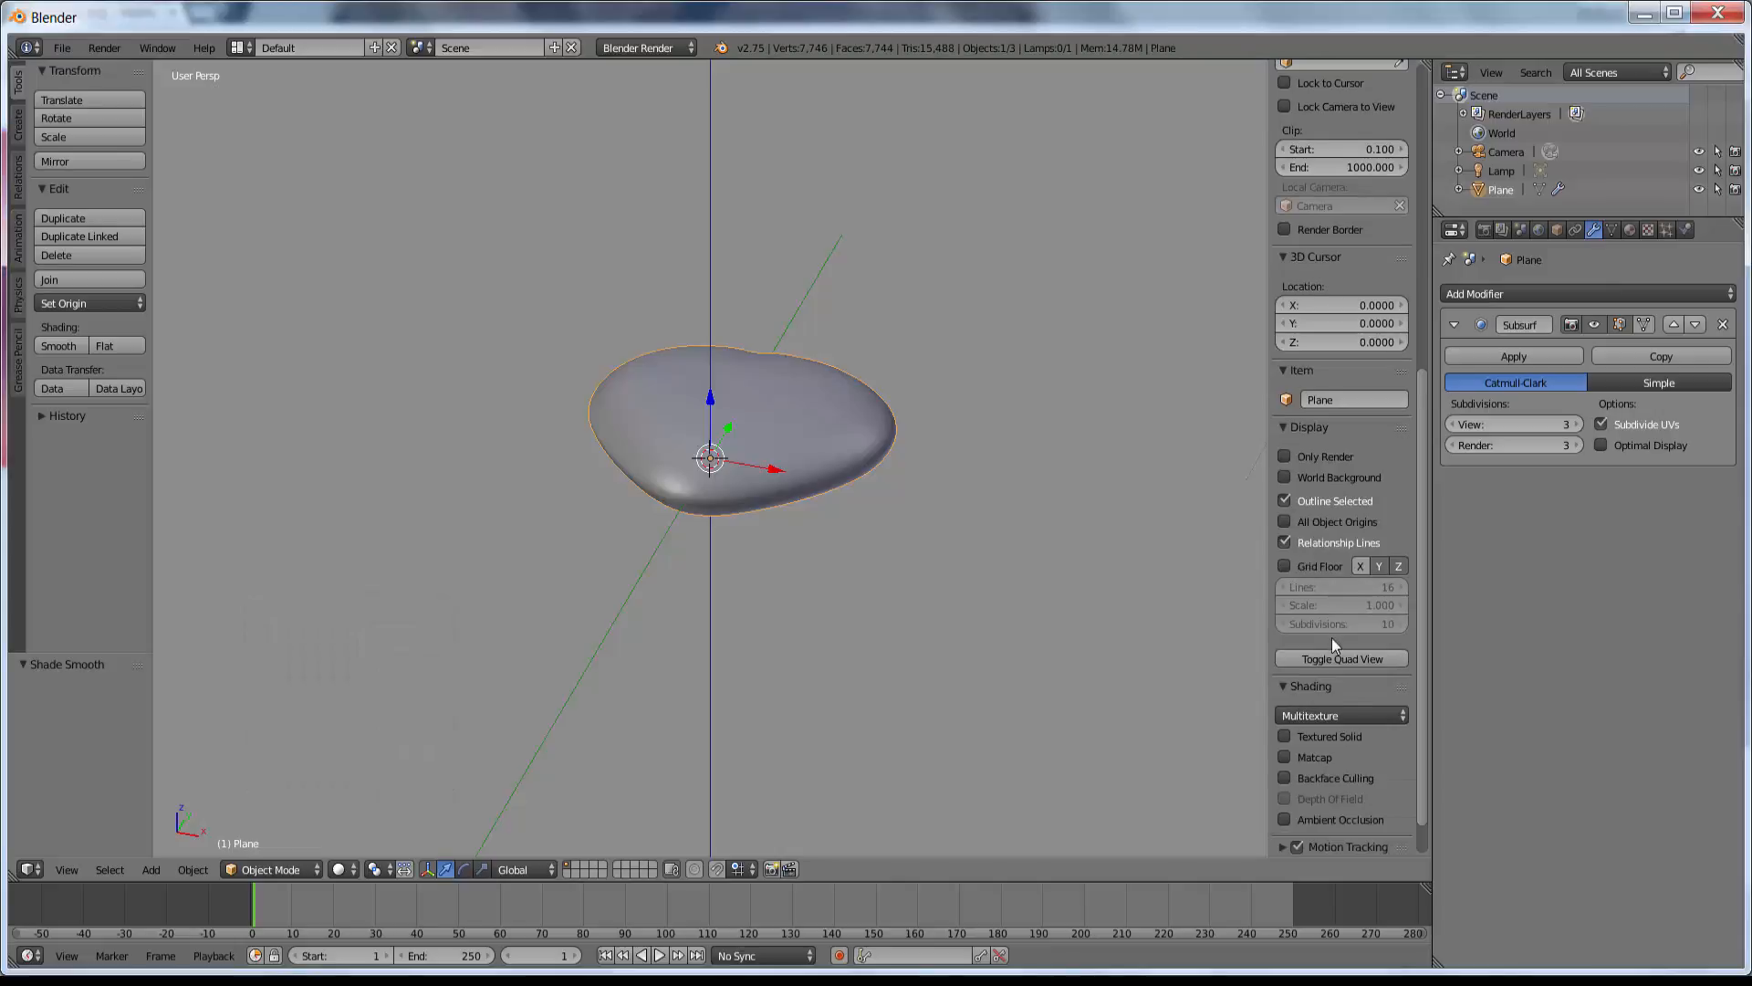
scroll(1333, 638, up, 2)
click(1286, 632)
scroll(934, 497, down, 3)
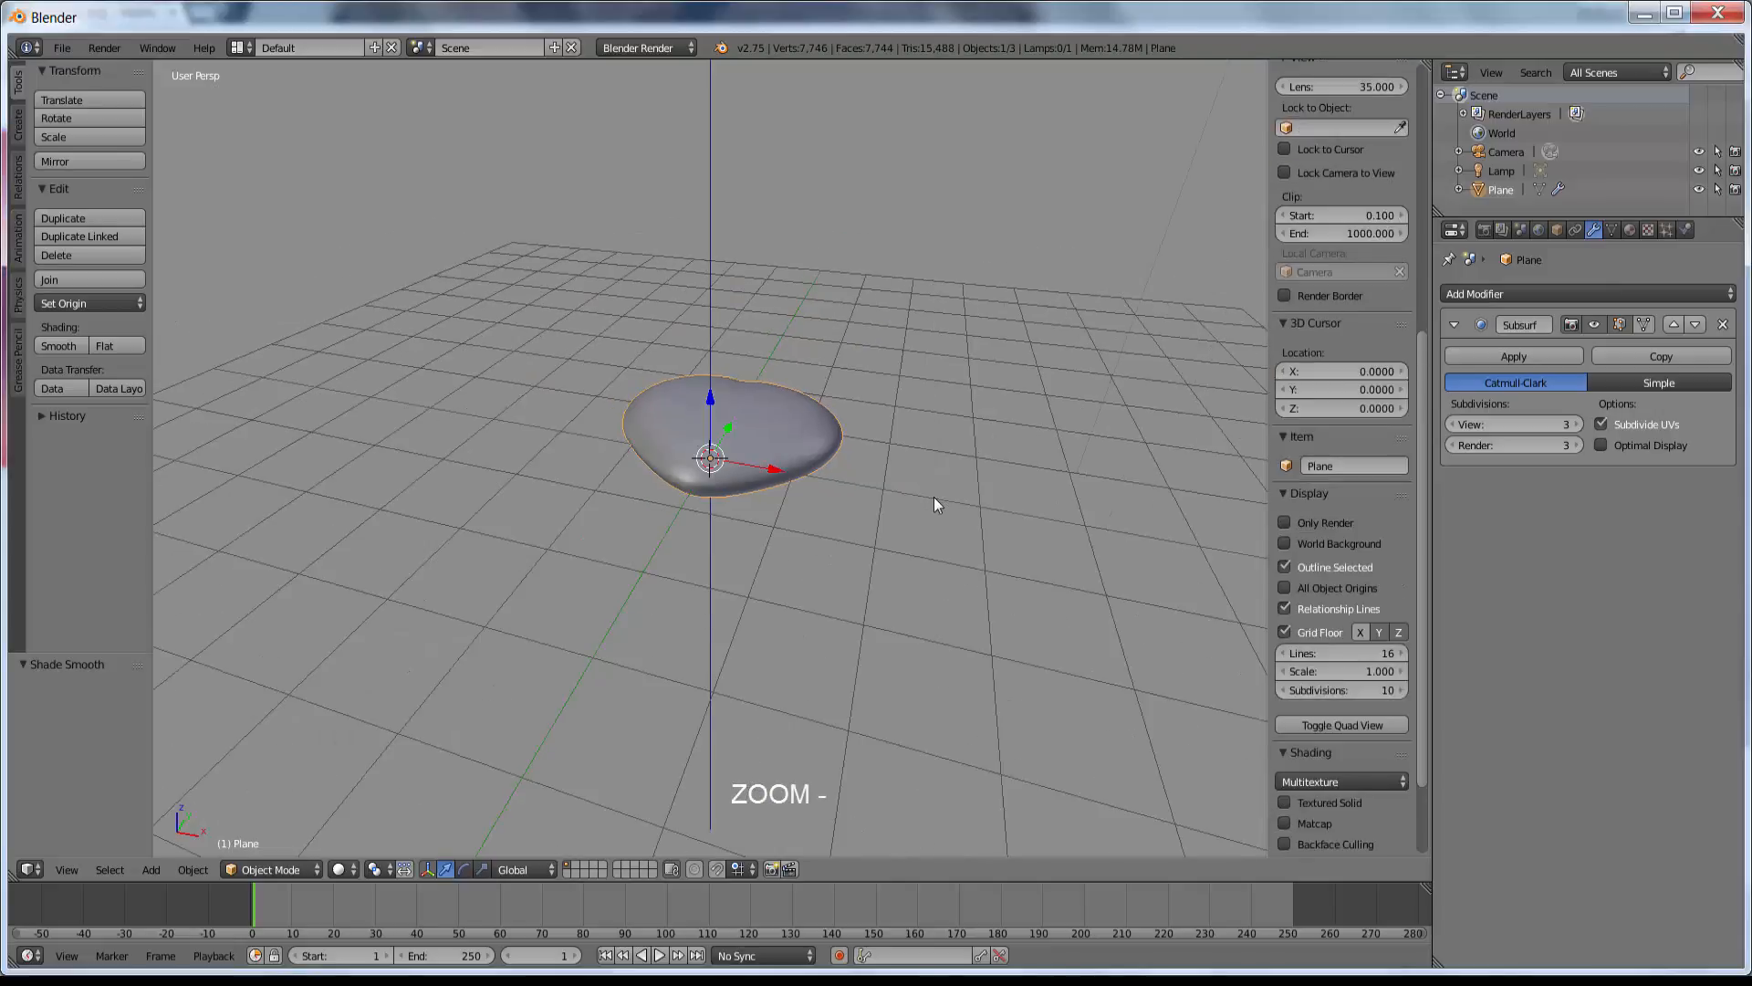
click(1361, 632)
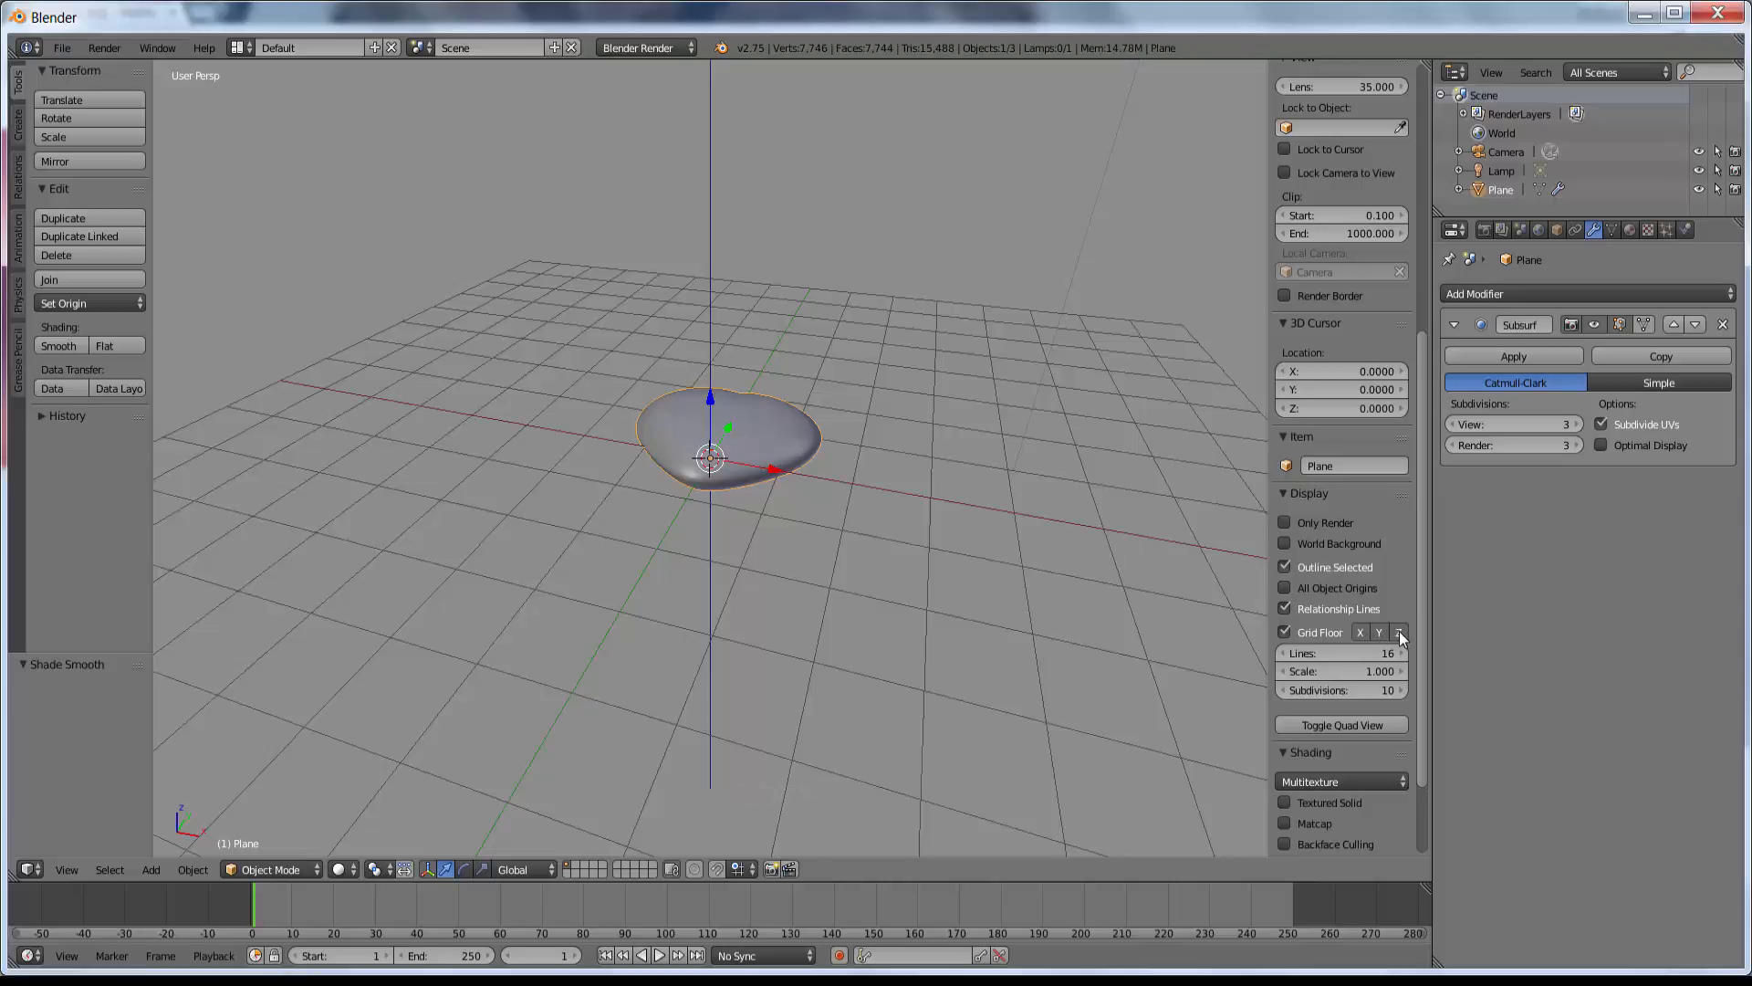
click(1400, 631)
middle_drag(1024, 447, 785, 456)
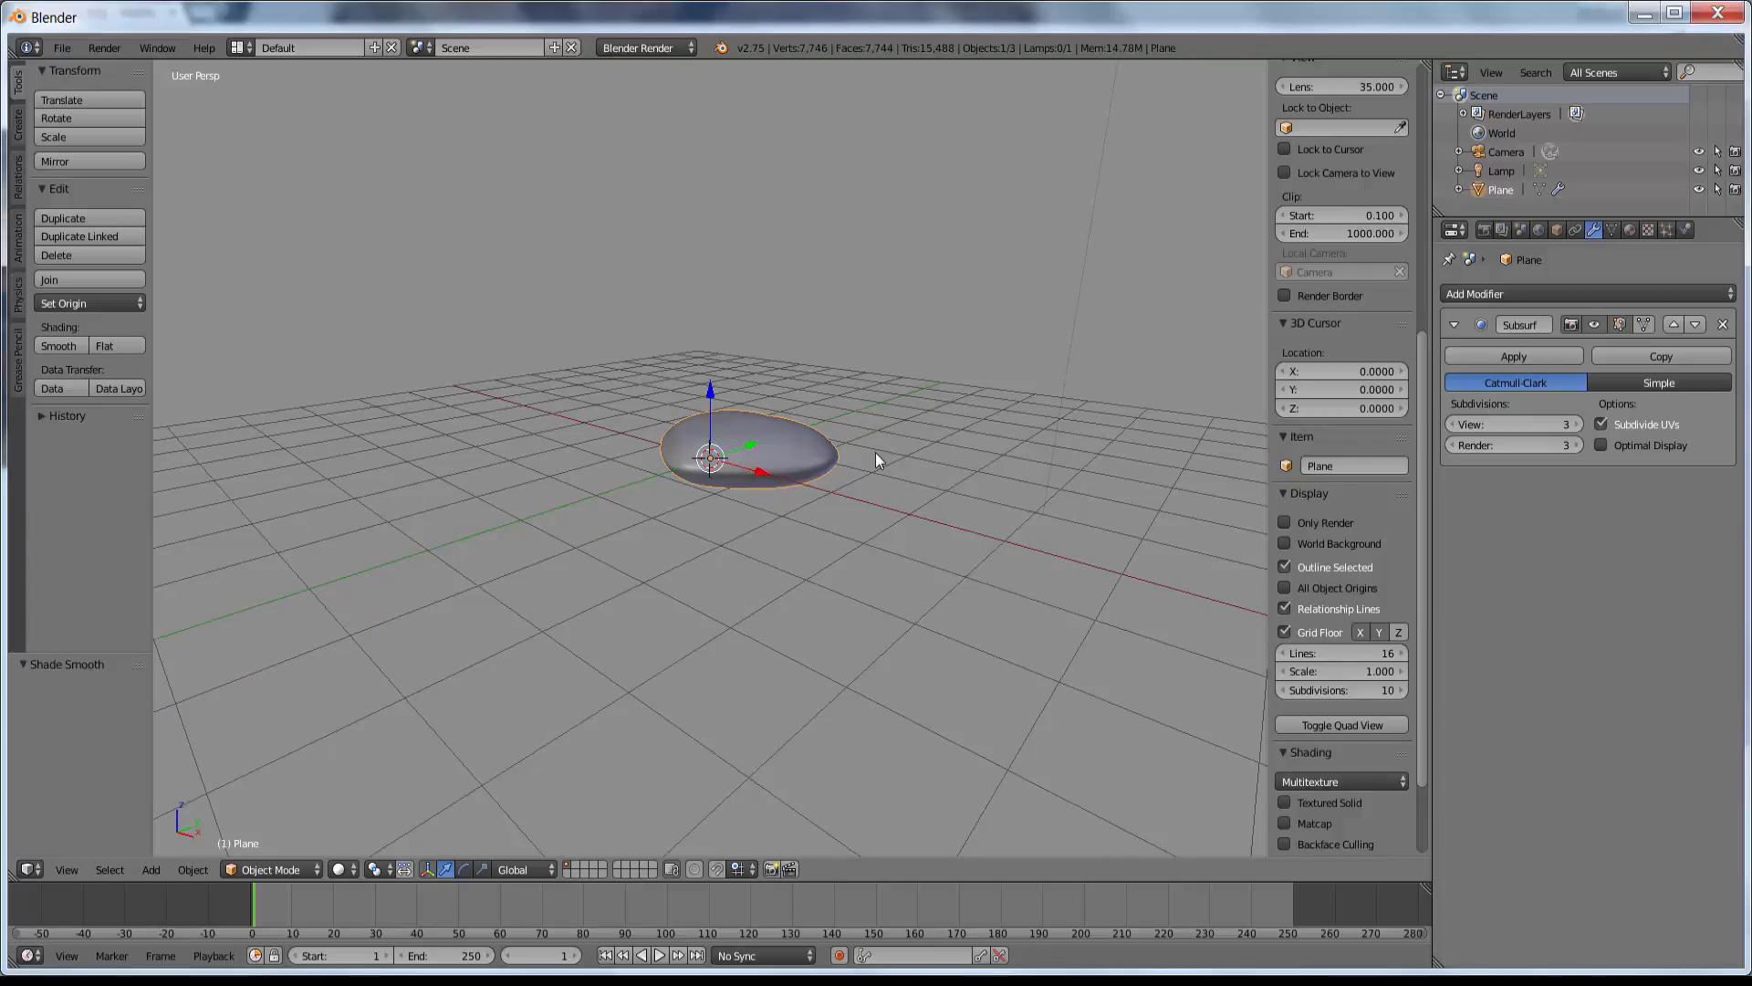
Rotate the heart 90° about the global X axis and raise it about 1.255 along Z.
key(r)
key(x)
key(9)
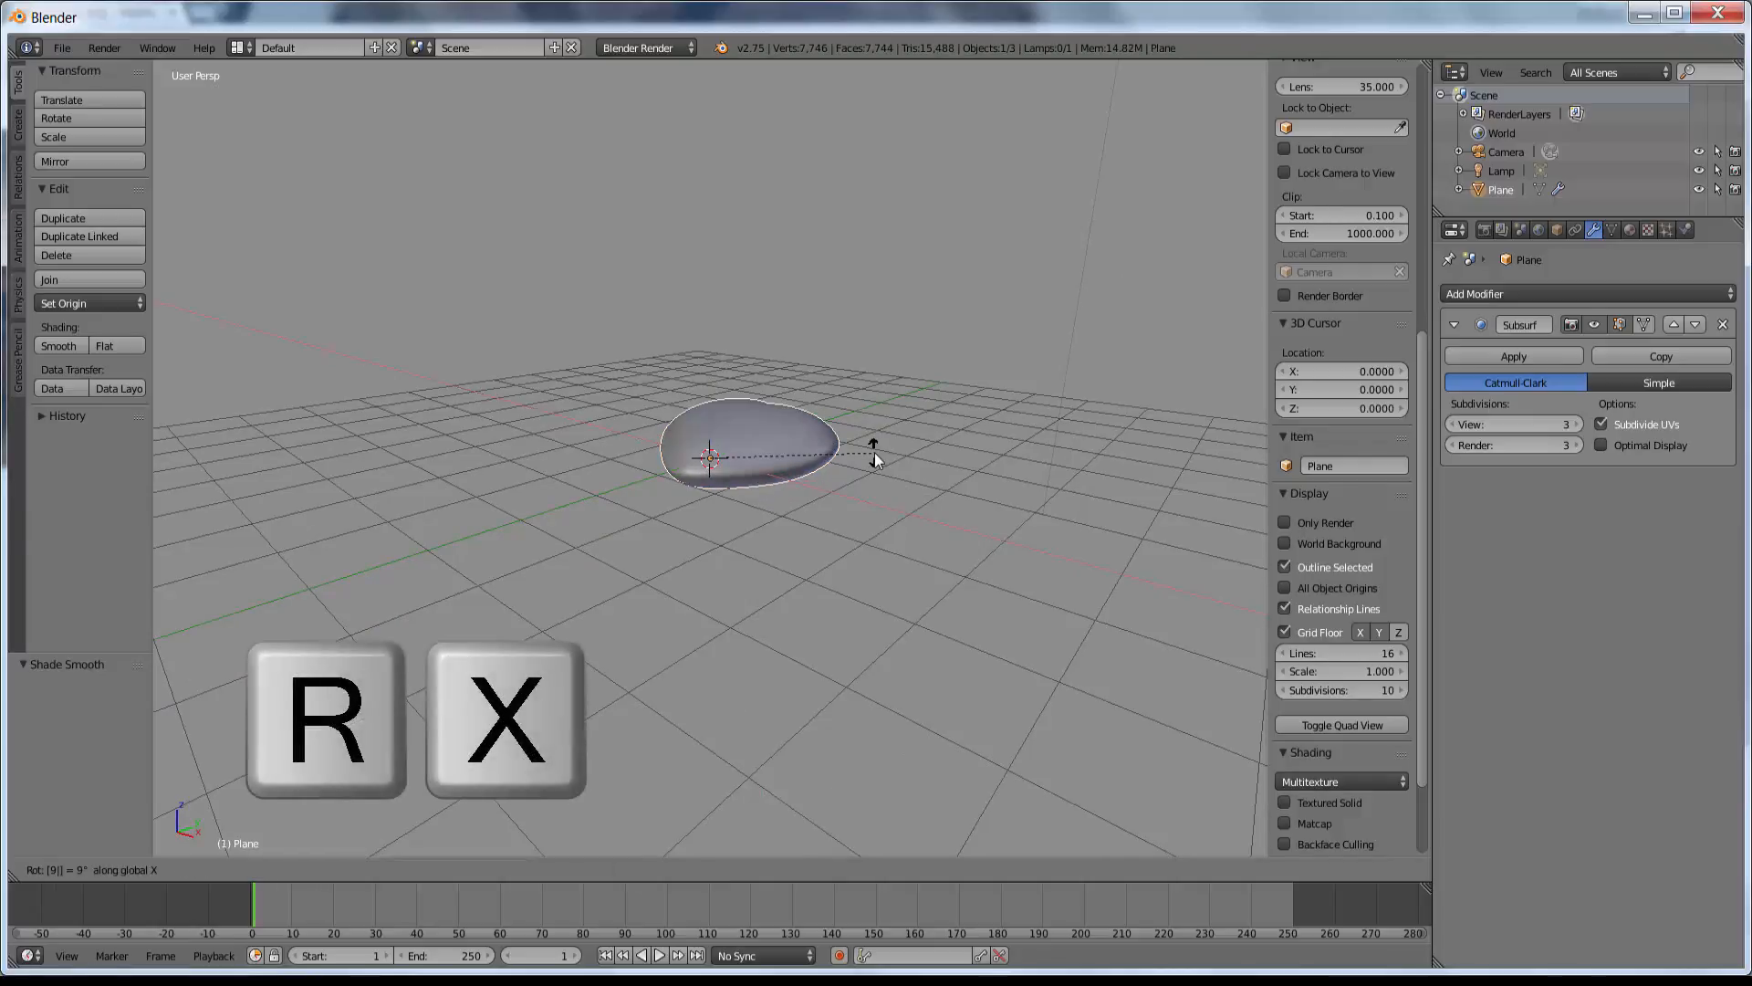
key(0)
click(874, 457)
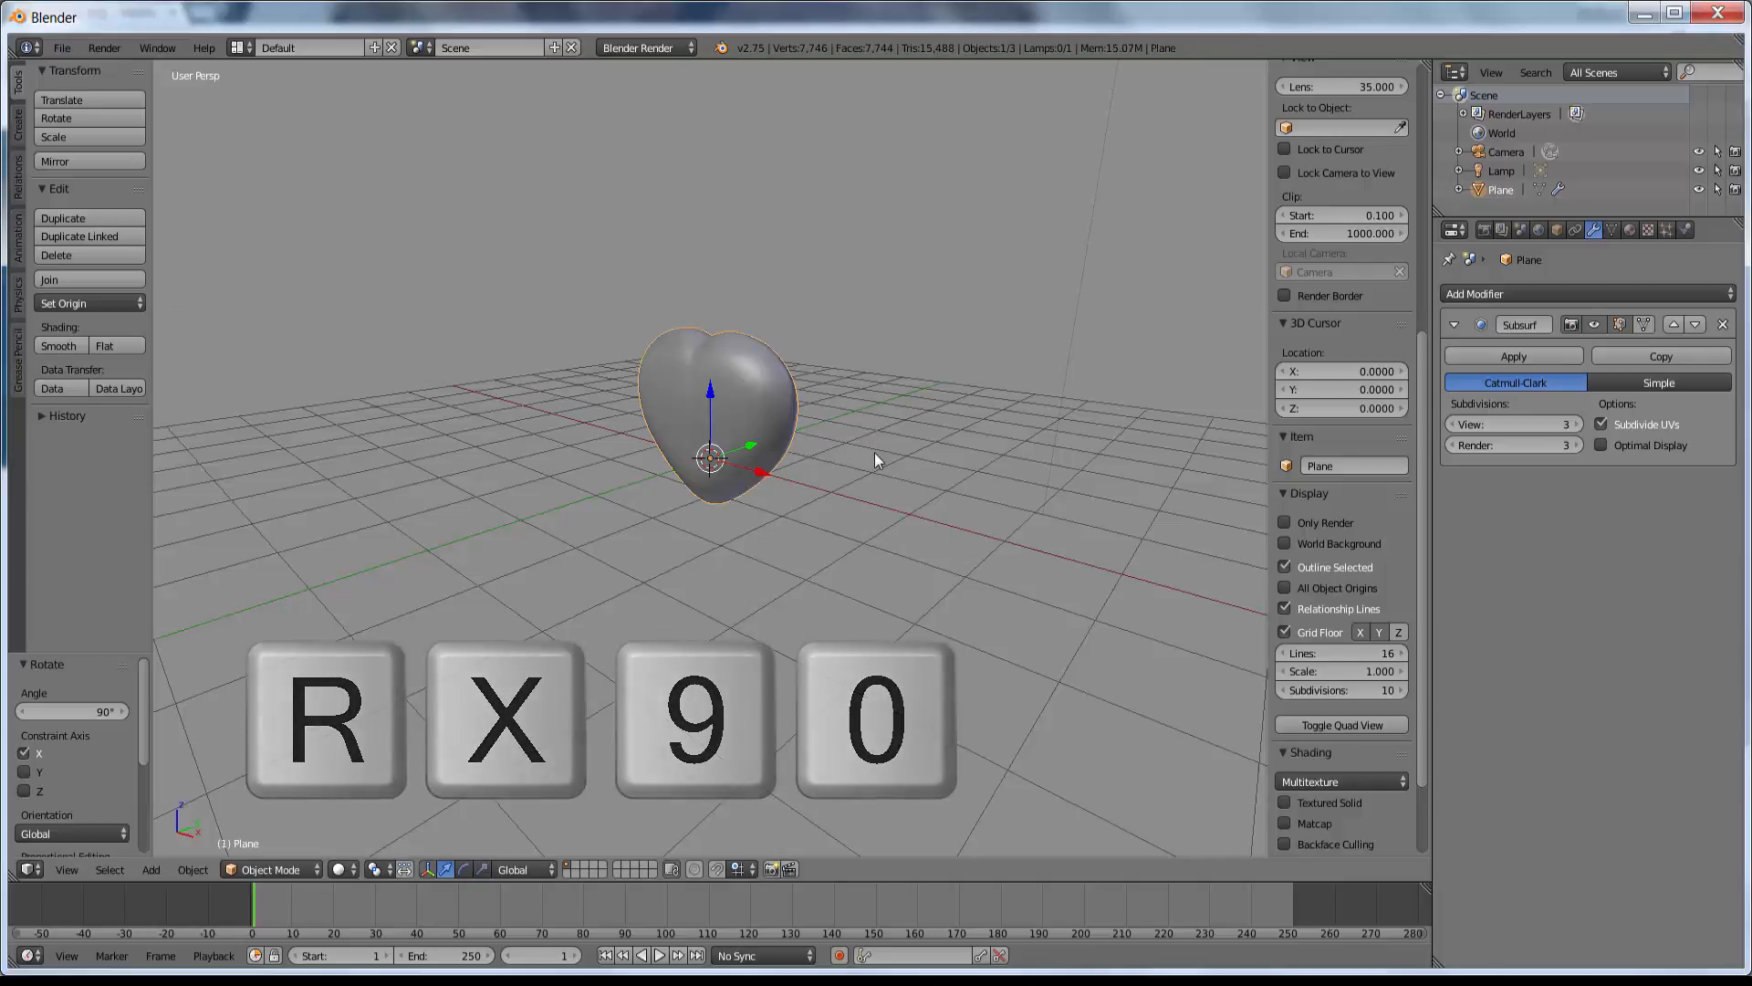
middle_drag(878, 471, 827, 449)
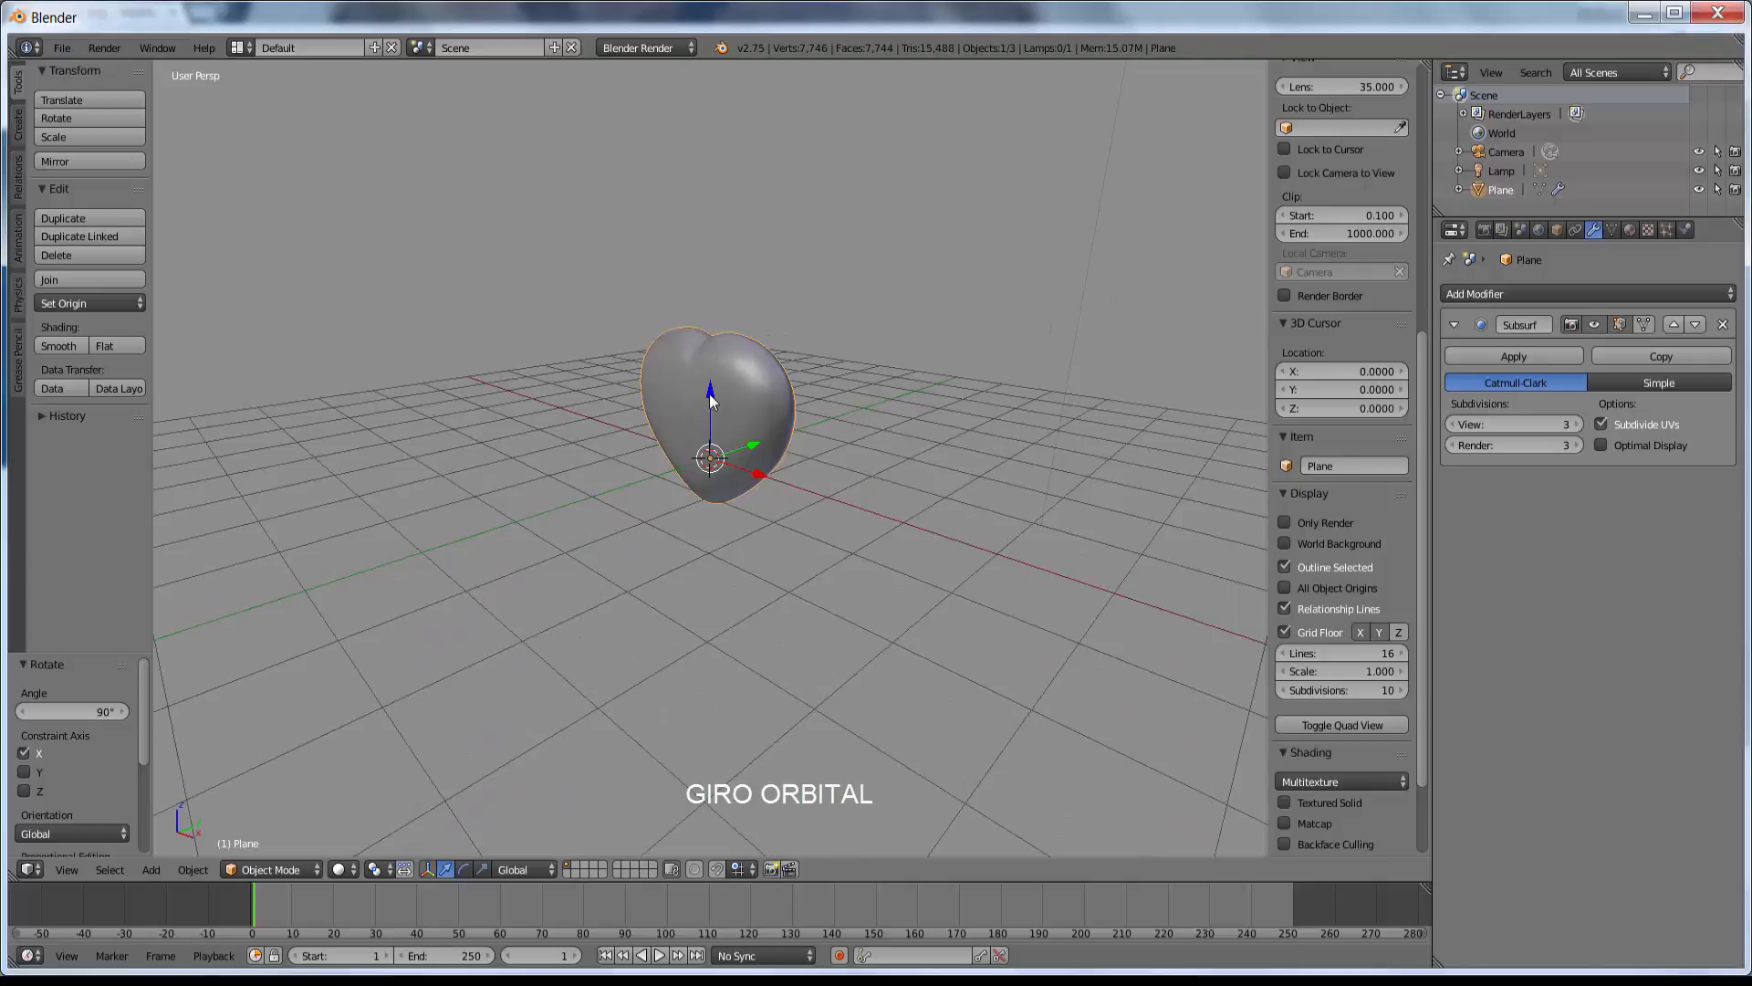
drag(711, 400, 711, 299)
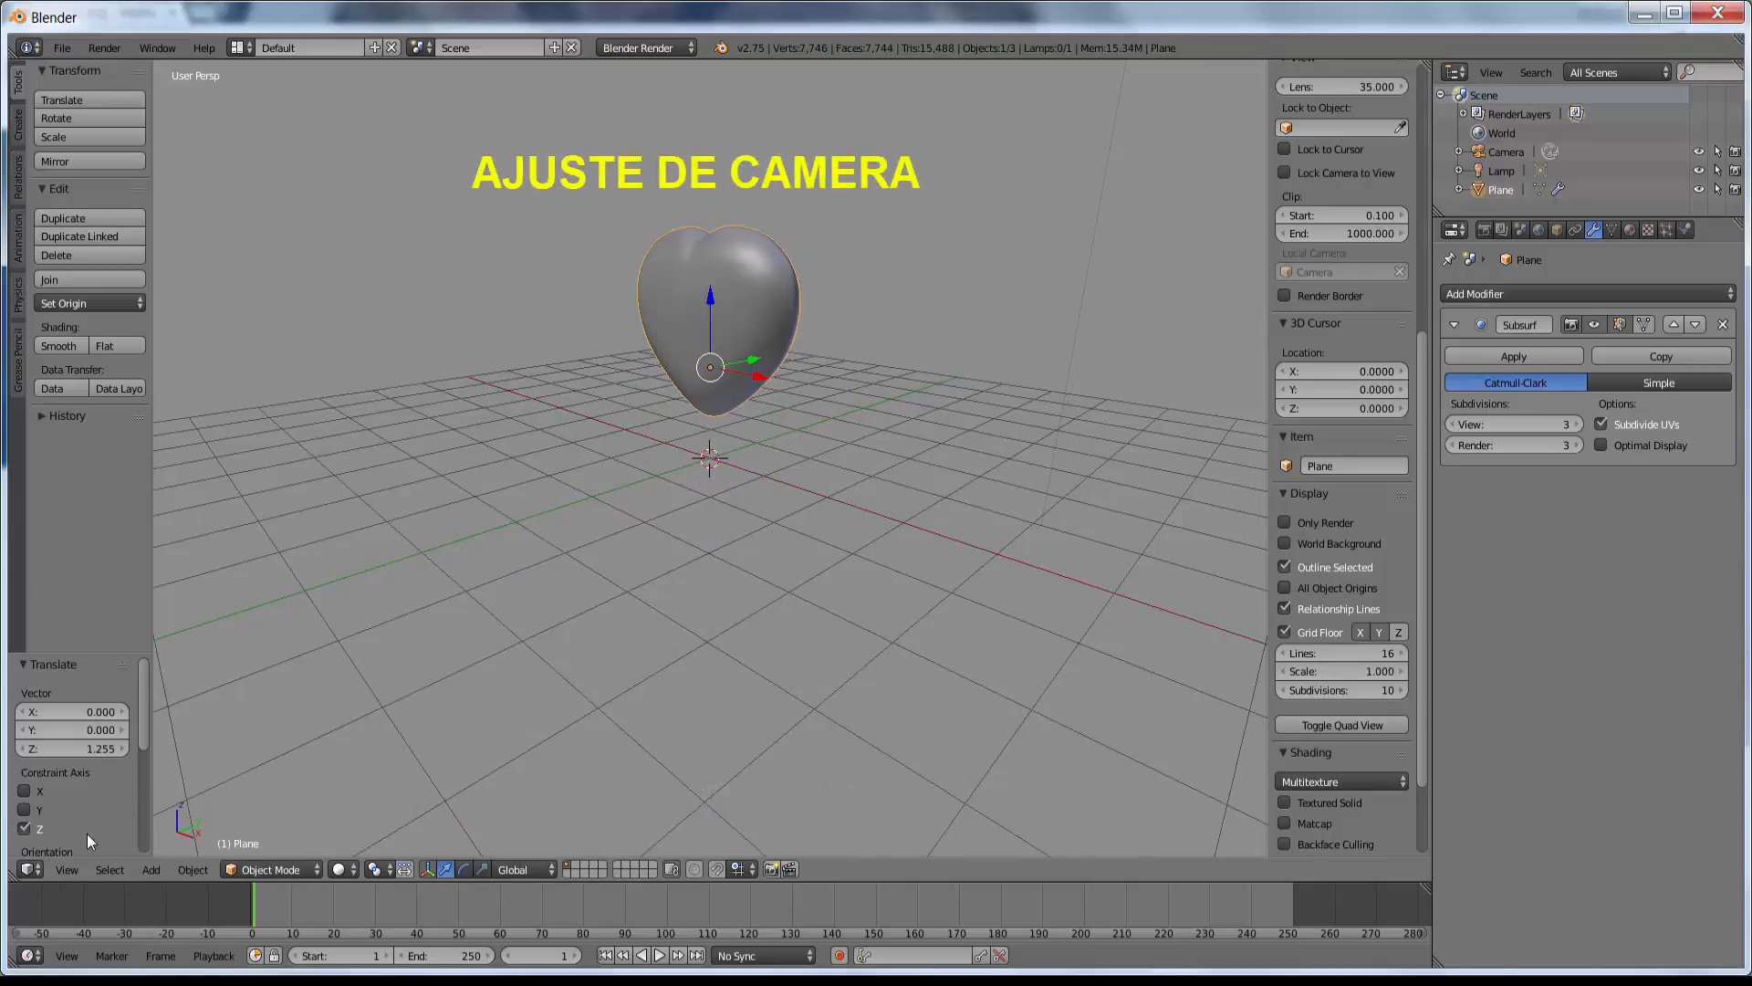
Switch to the camera view and enable Lock Camera to View.
click(64, 869)
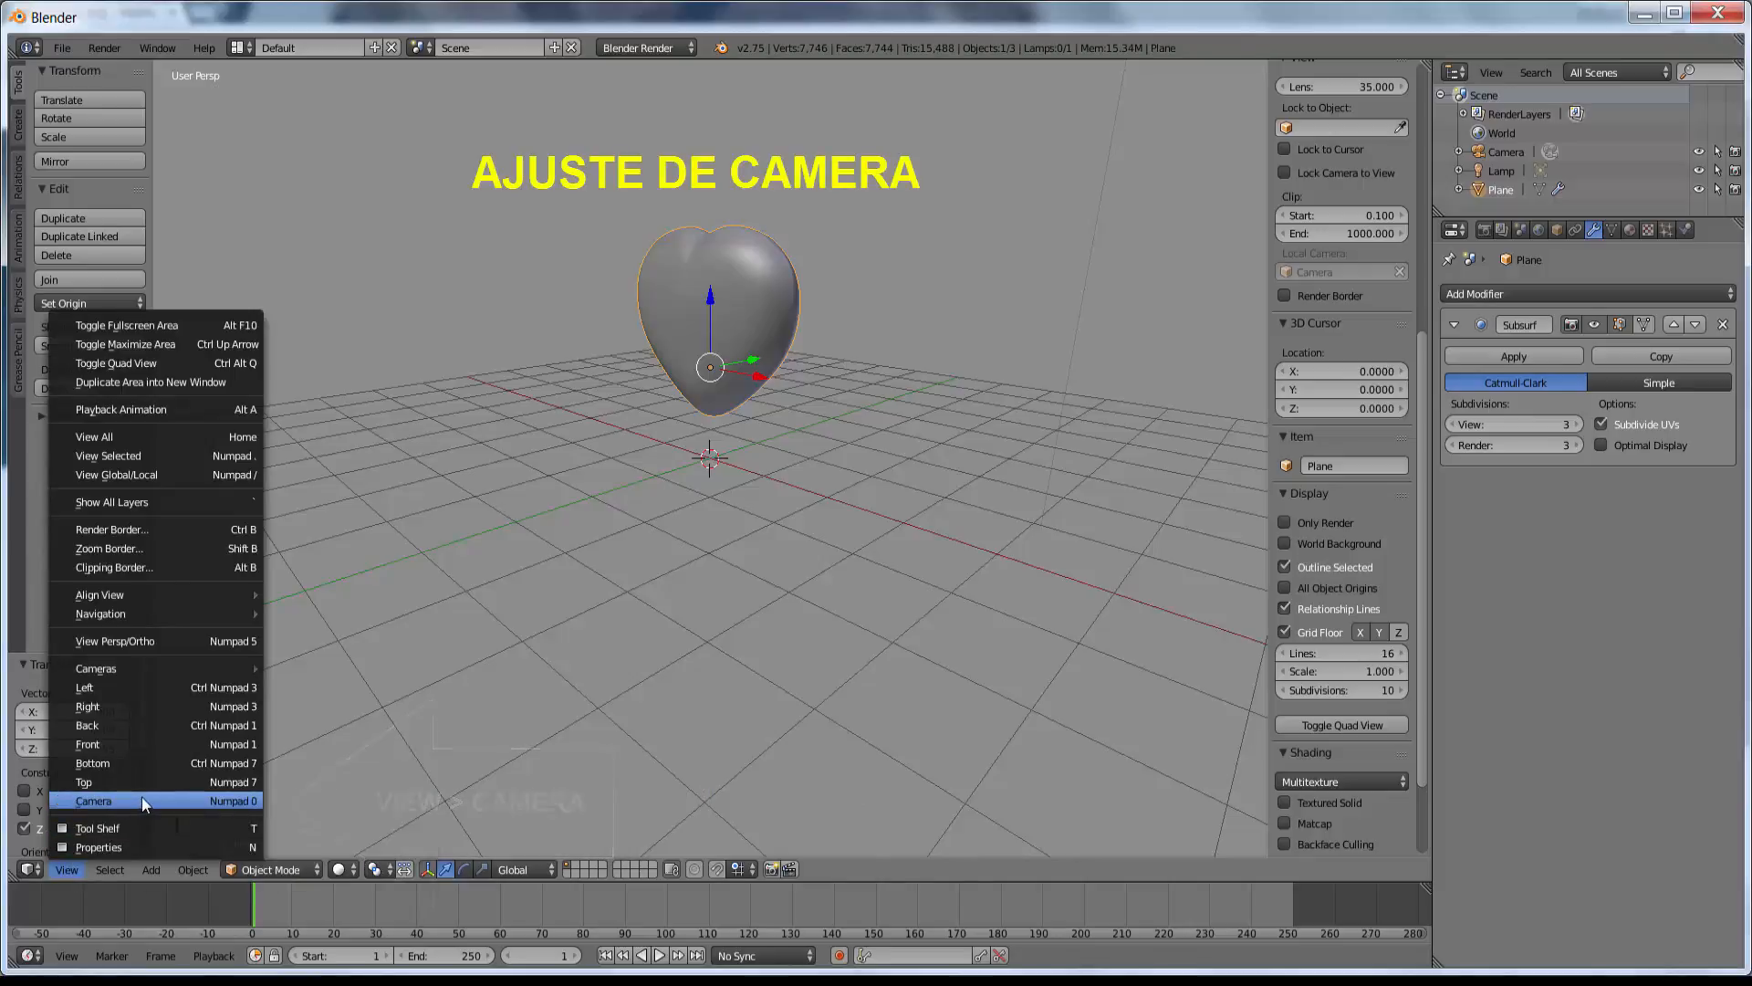
click(140, 797)
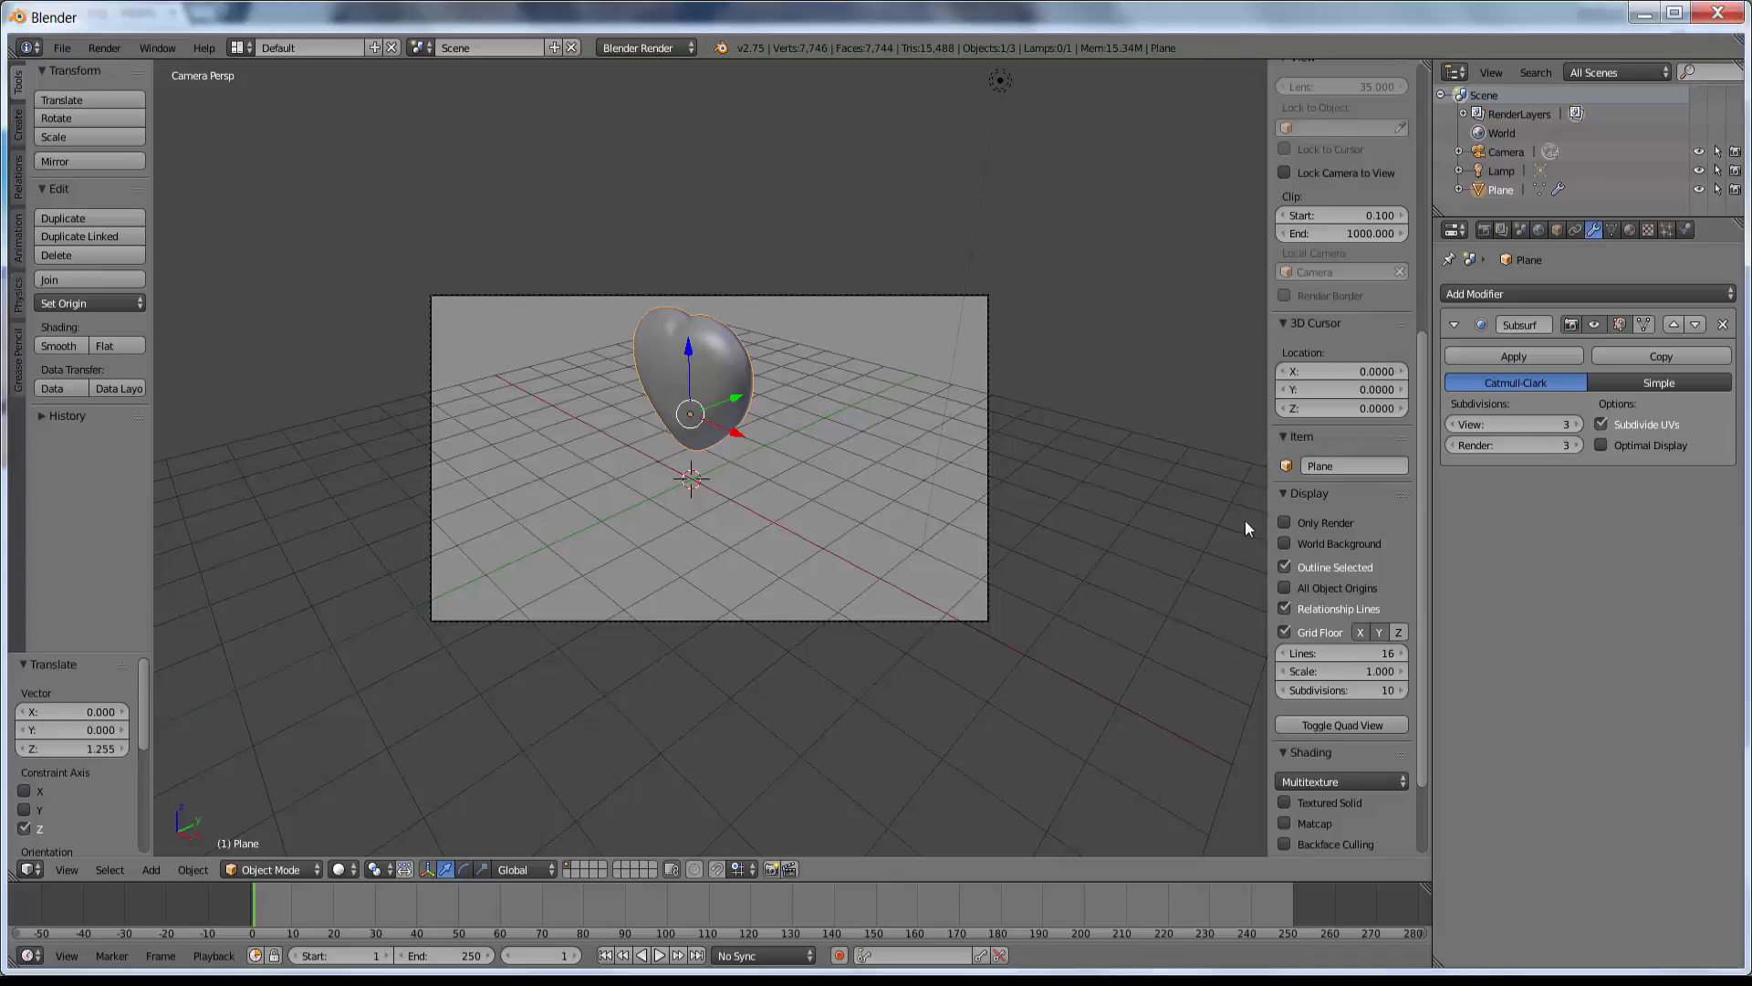
scroll(1325, 544, up, 10)
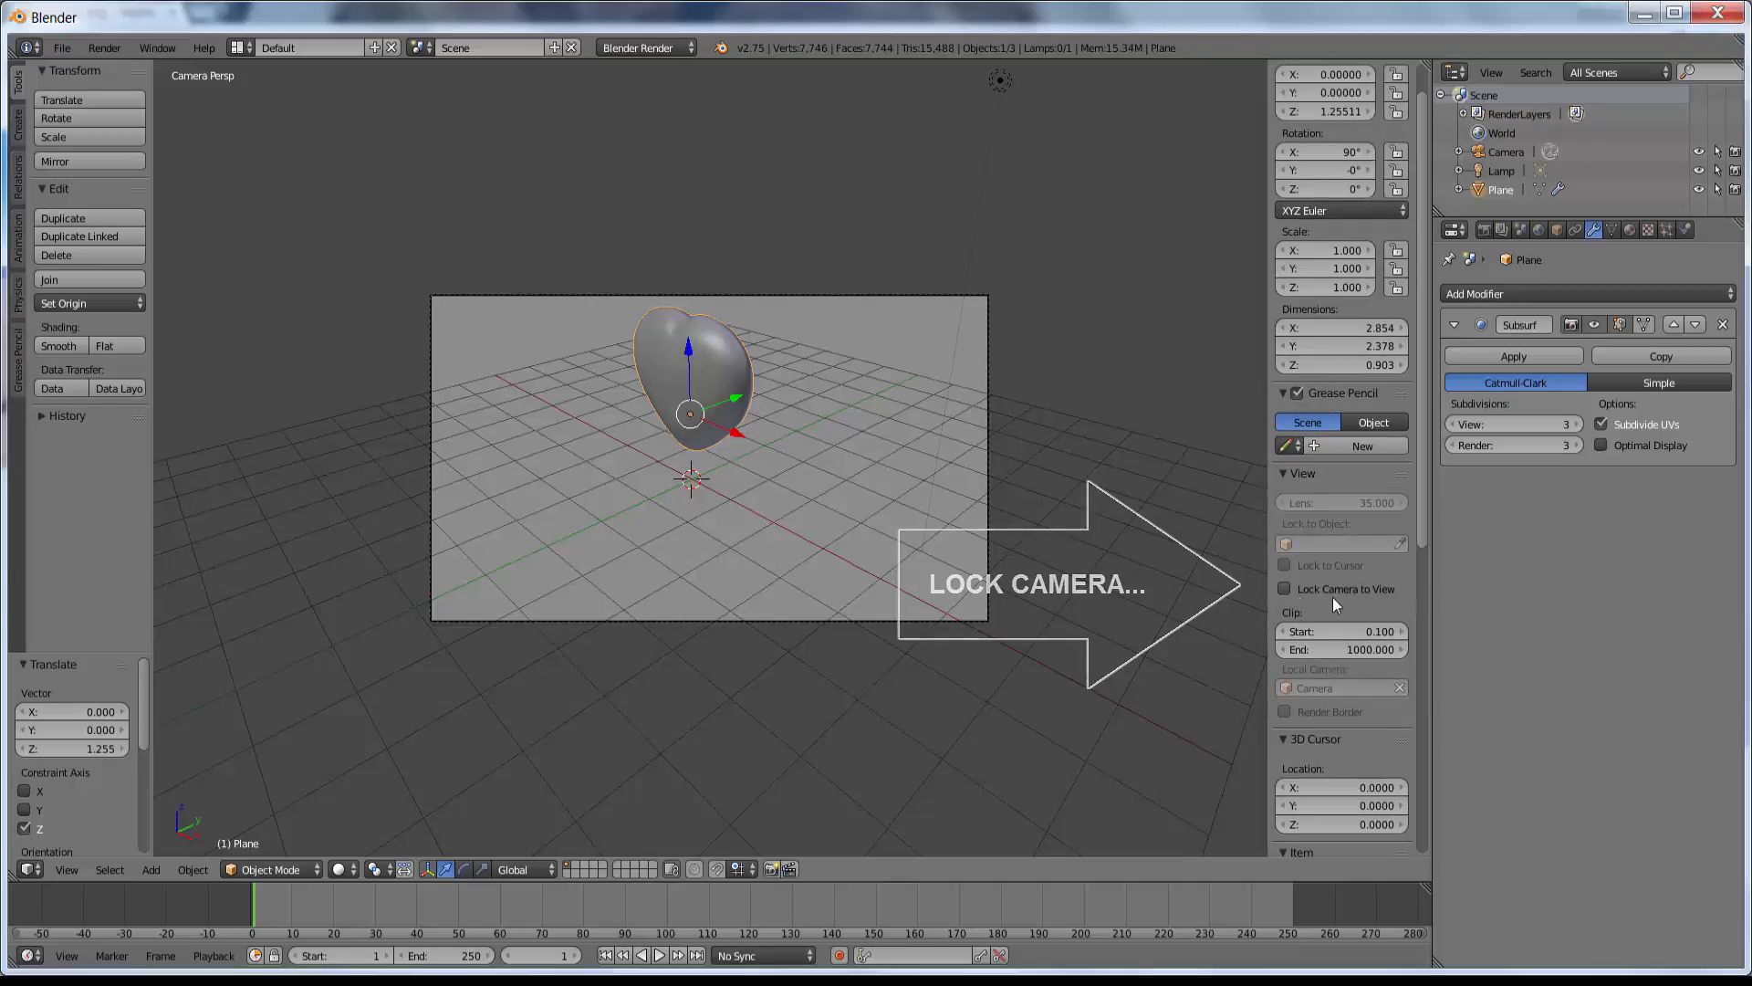
click(1284, 588)
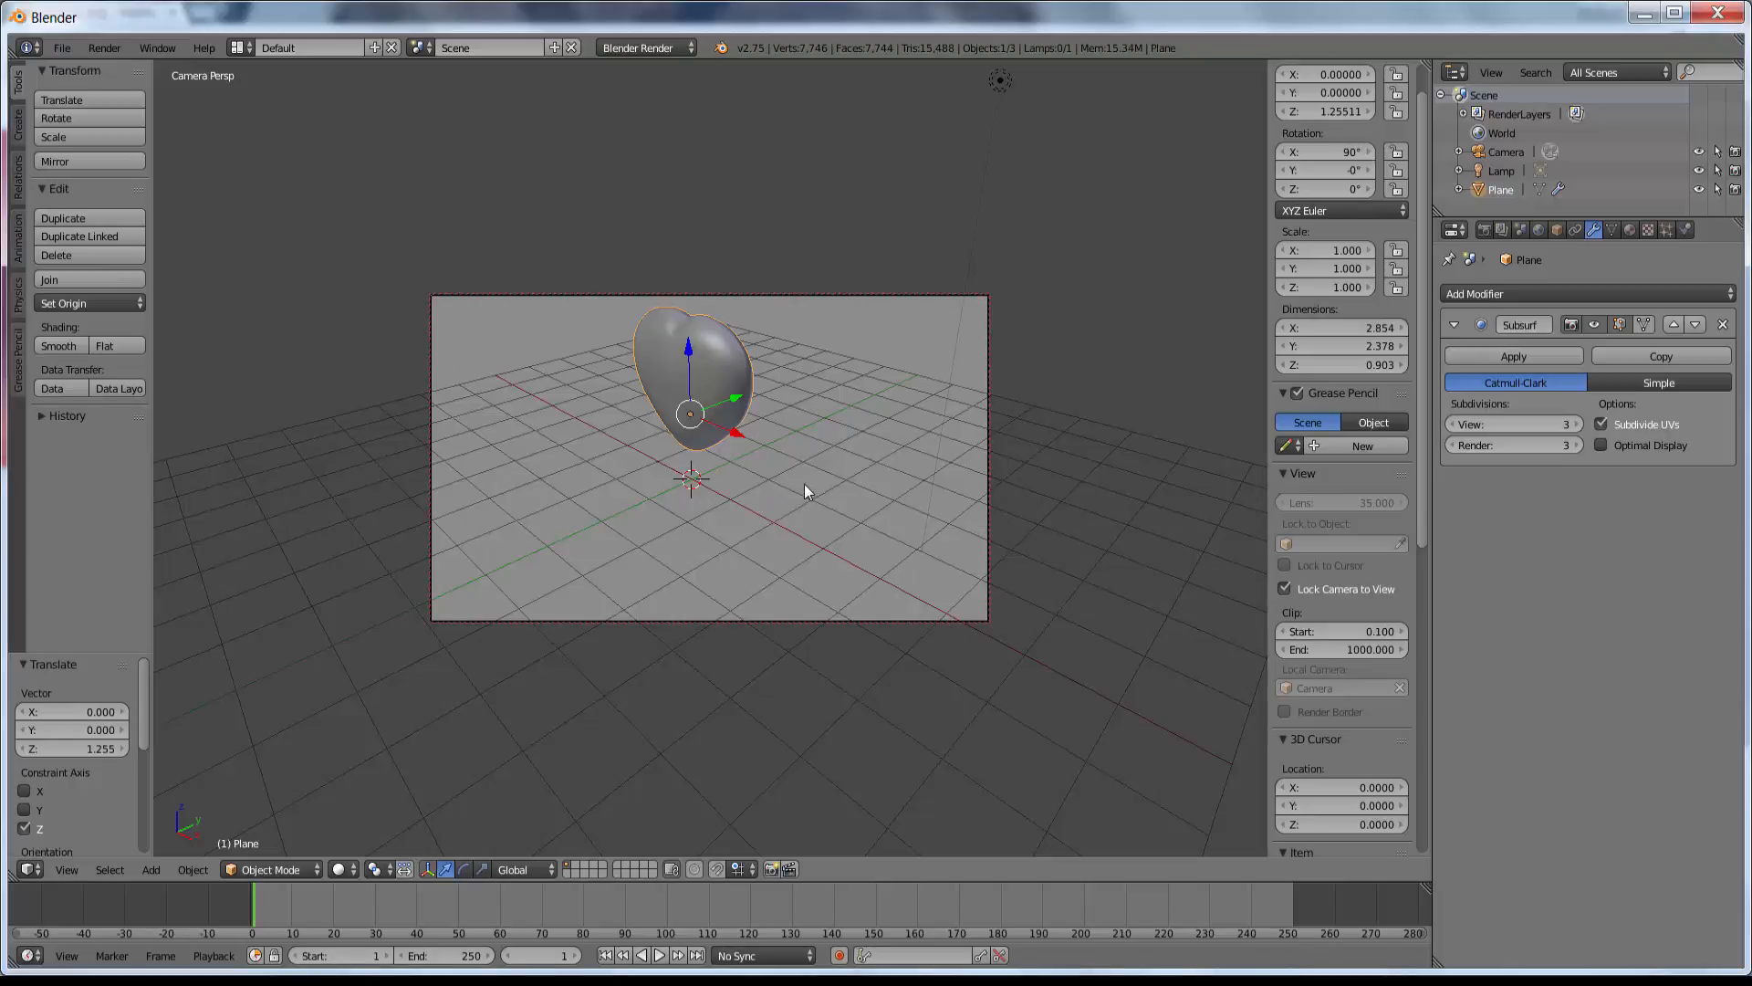
Reframe the locked camera so the whole heart sits near the centre of the frame with the floor grid behind it.
scroll(779, 484, down, 5)
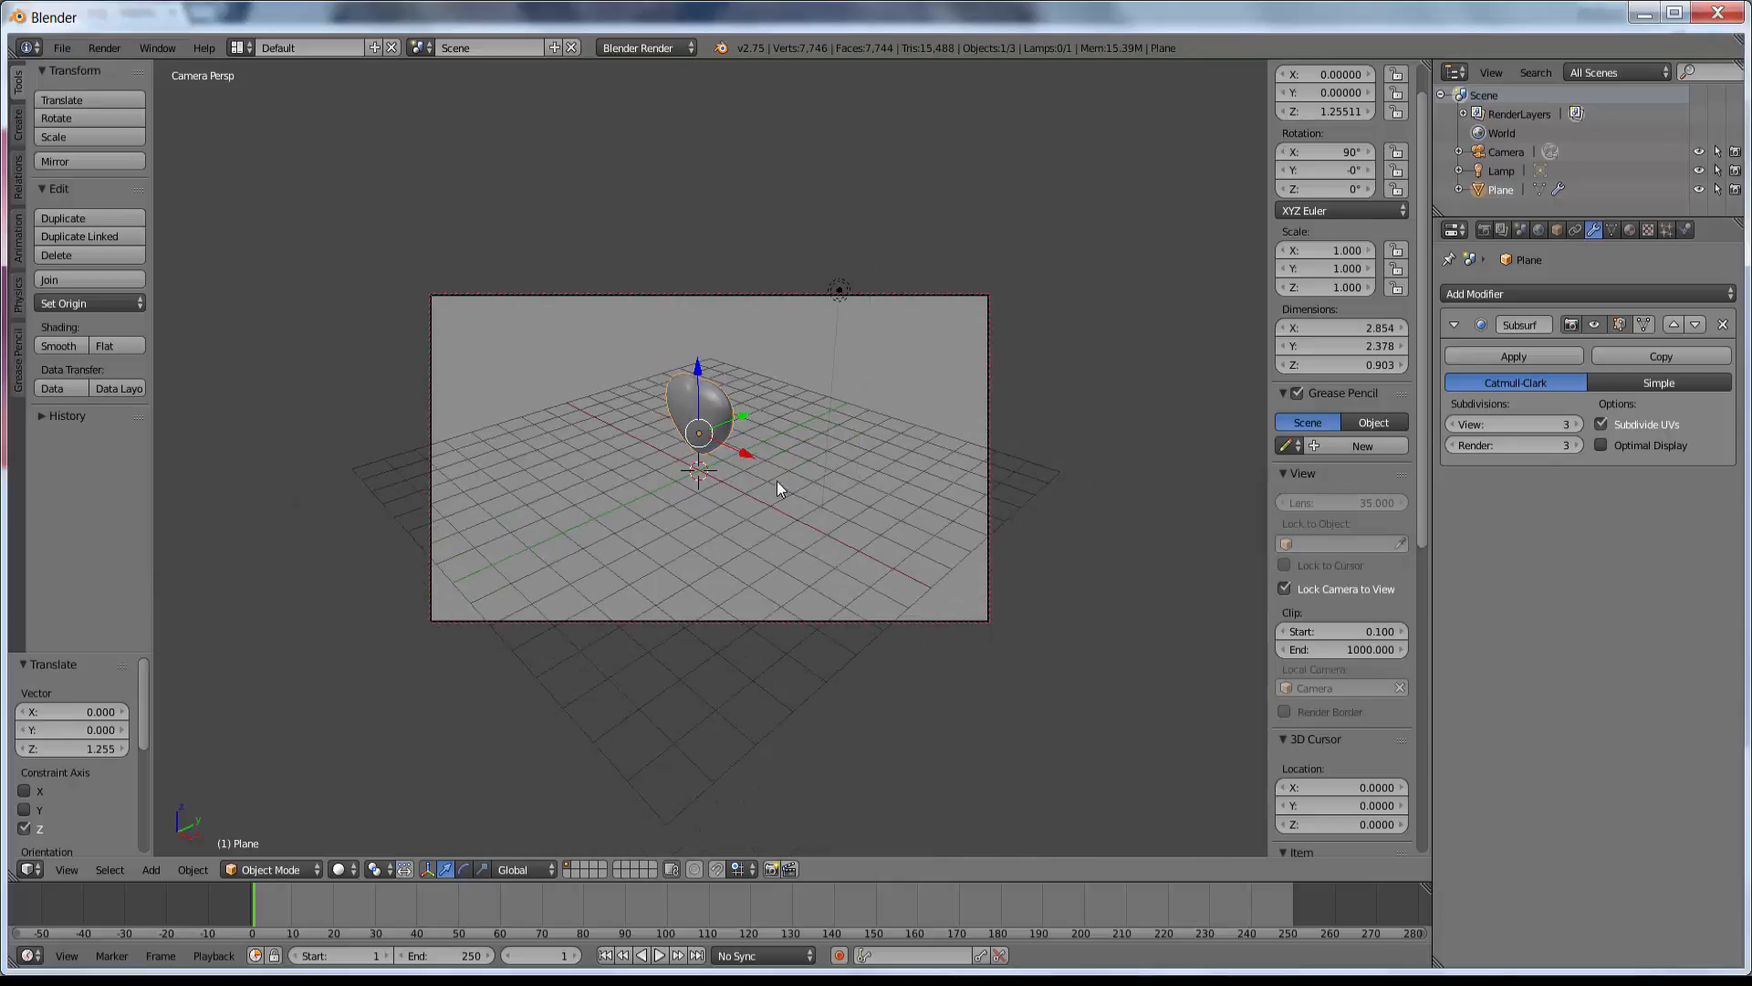
mouse_move(776, 480)
middle_down()
mouse_move(781, 453)
mouse_move(780, 500)
middle_up()
scroll(781, 452, up, 2)
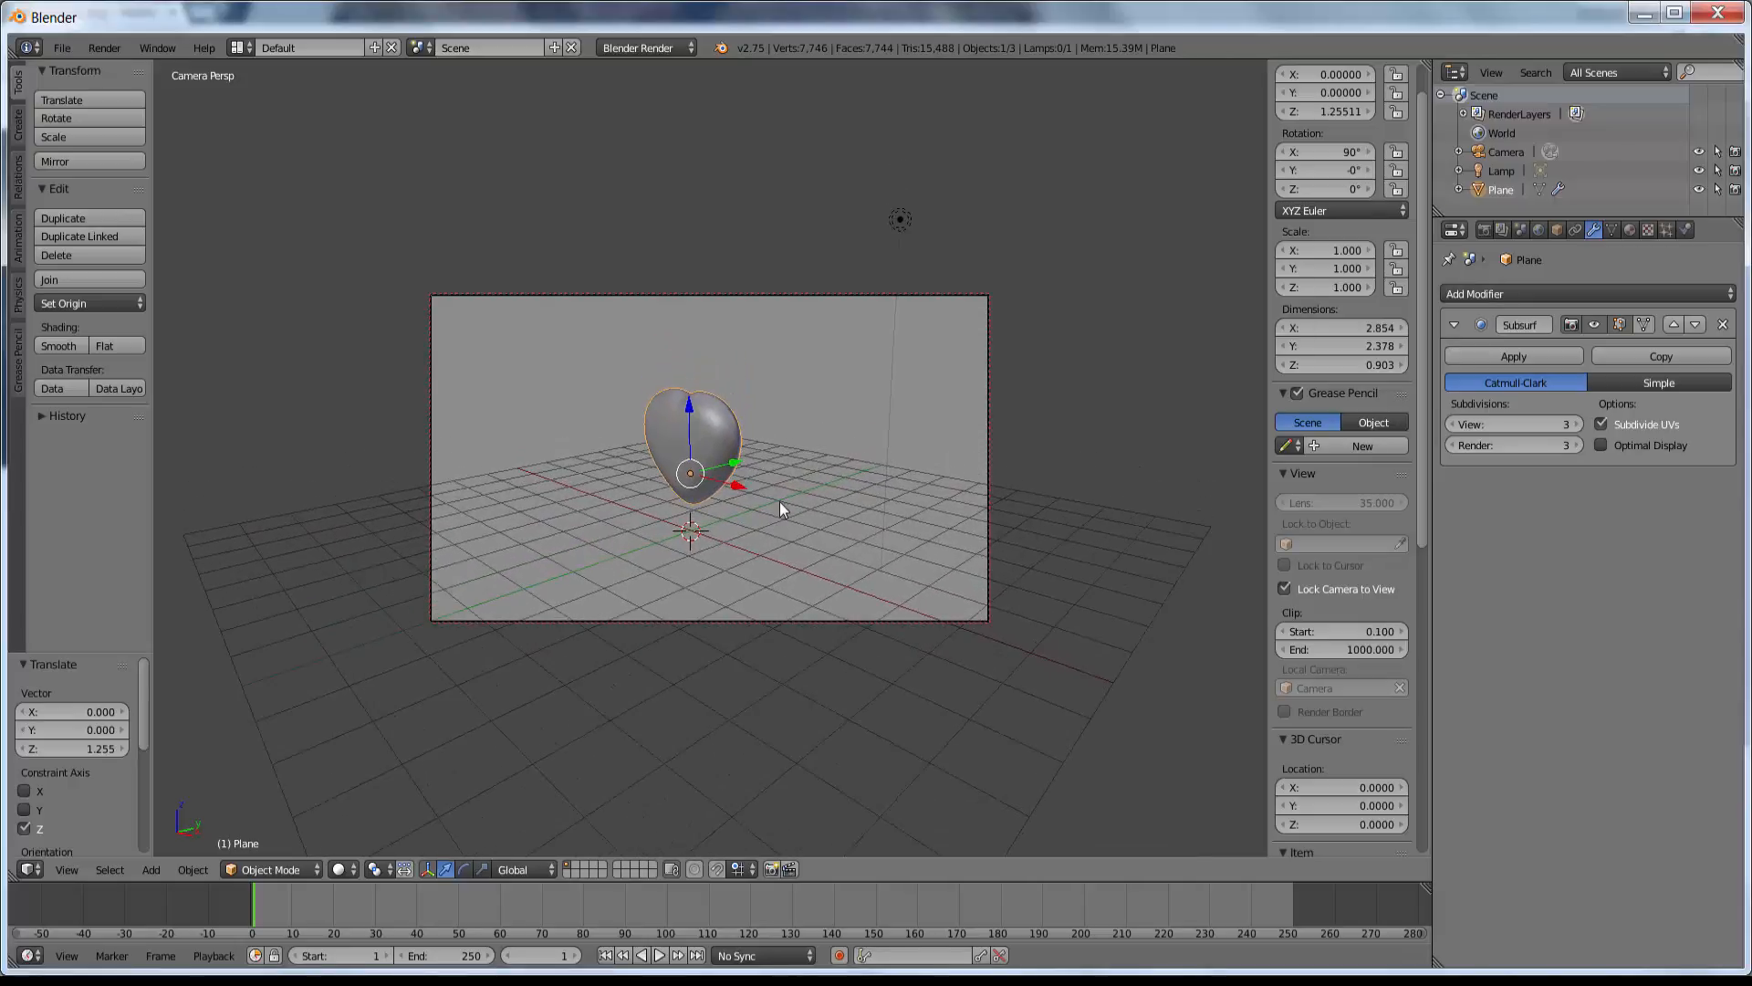
scroll(780, 500, up, 4)
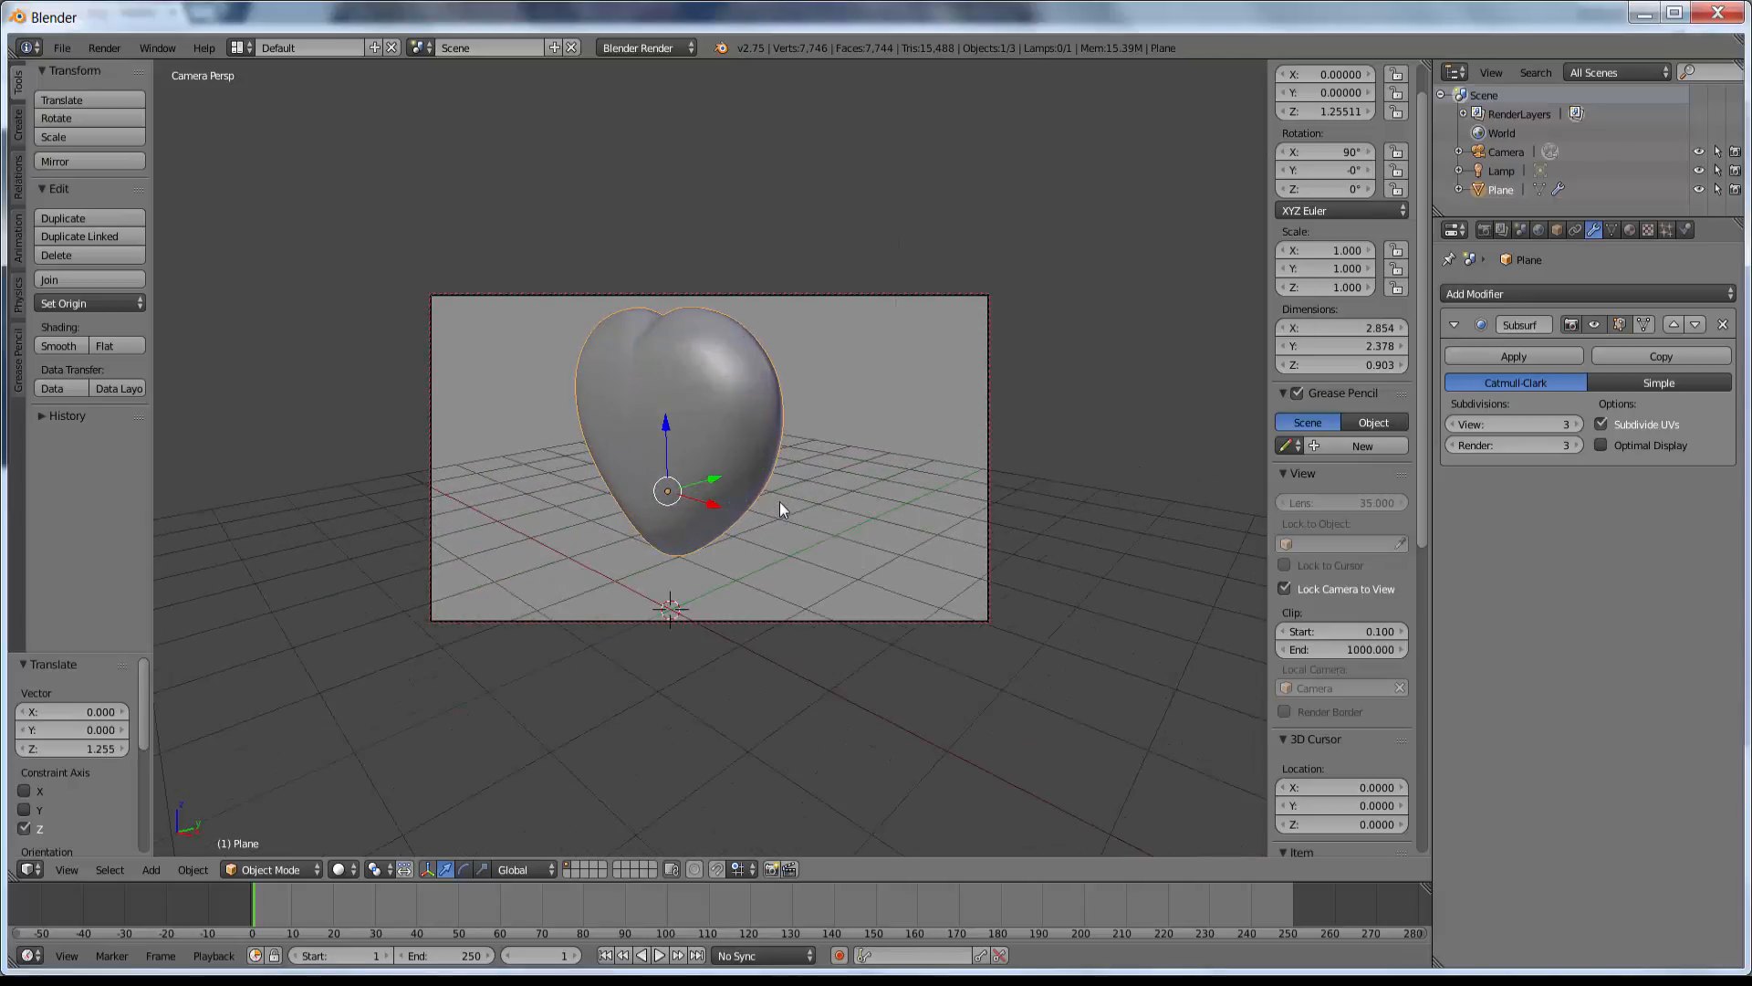
scroll(779, 501, down, 3)
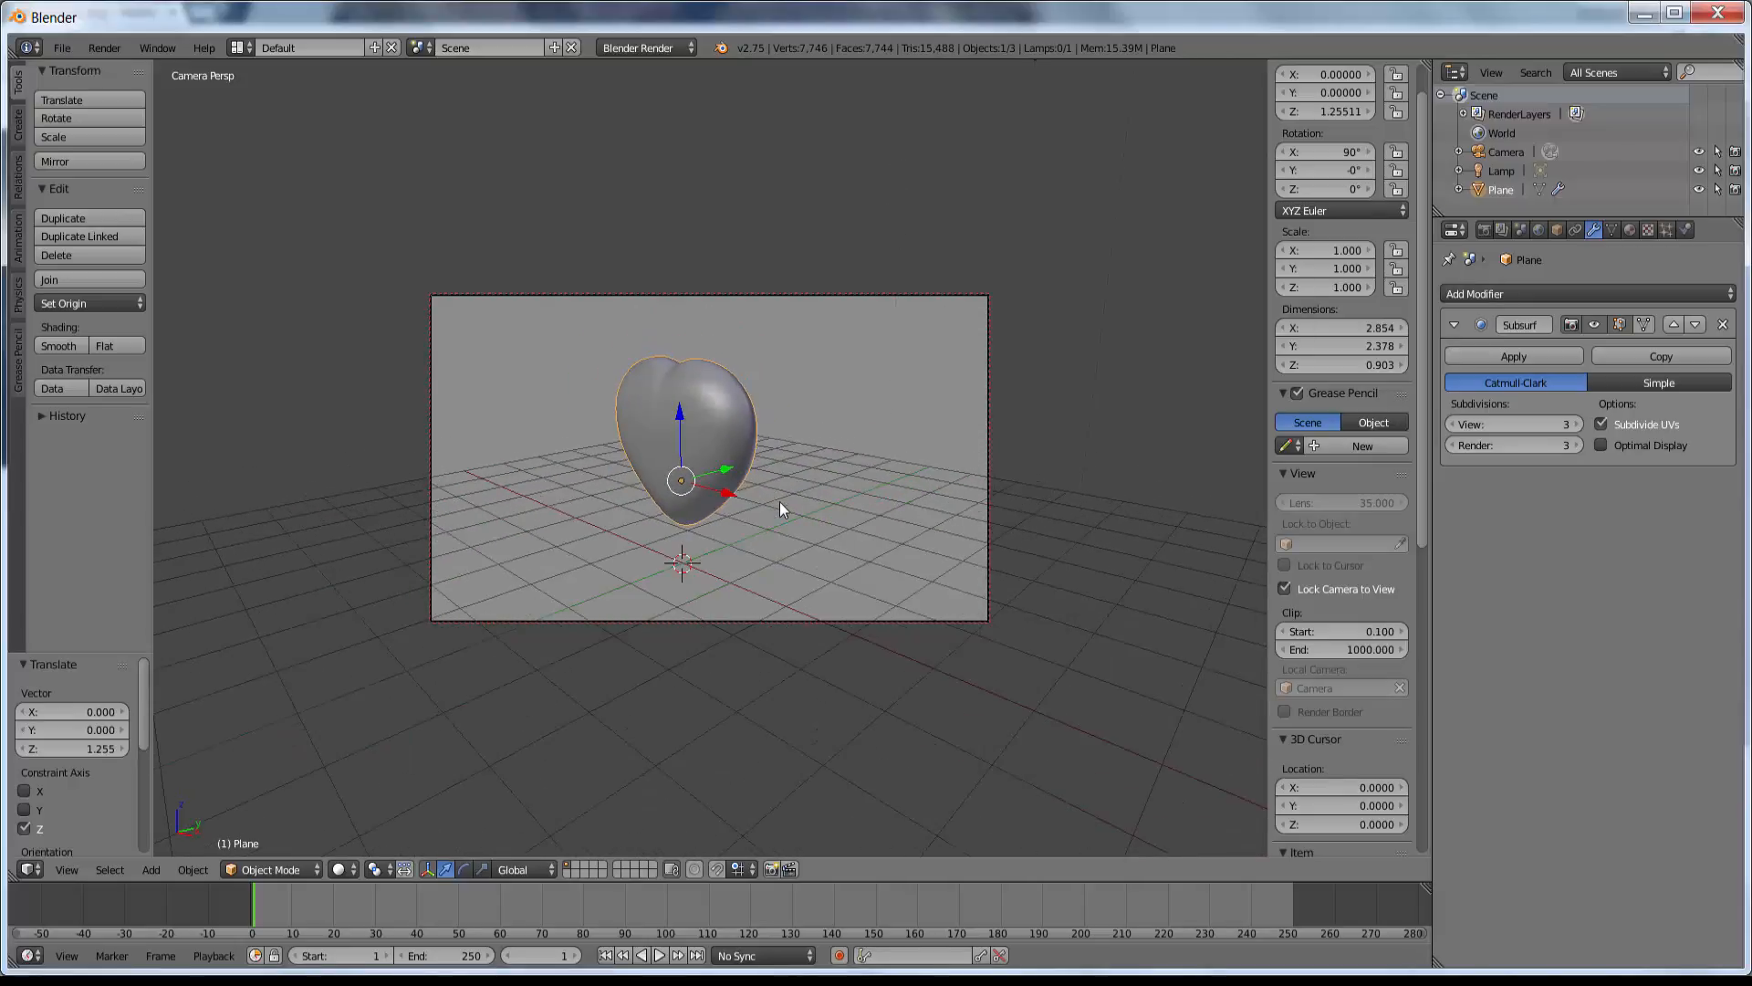
middle_drag(779, 501, 764, 436)
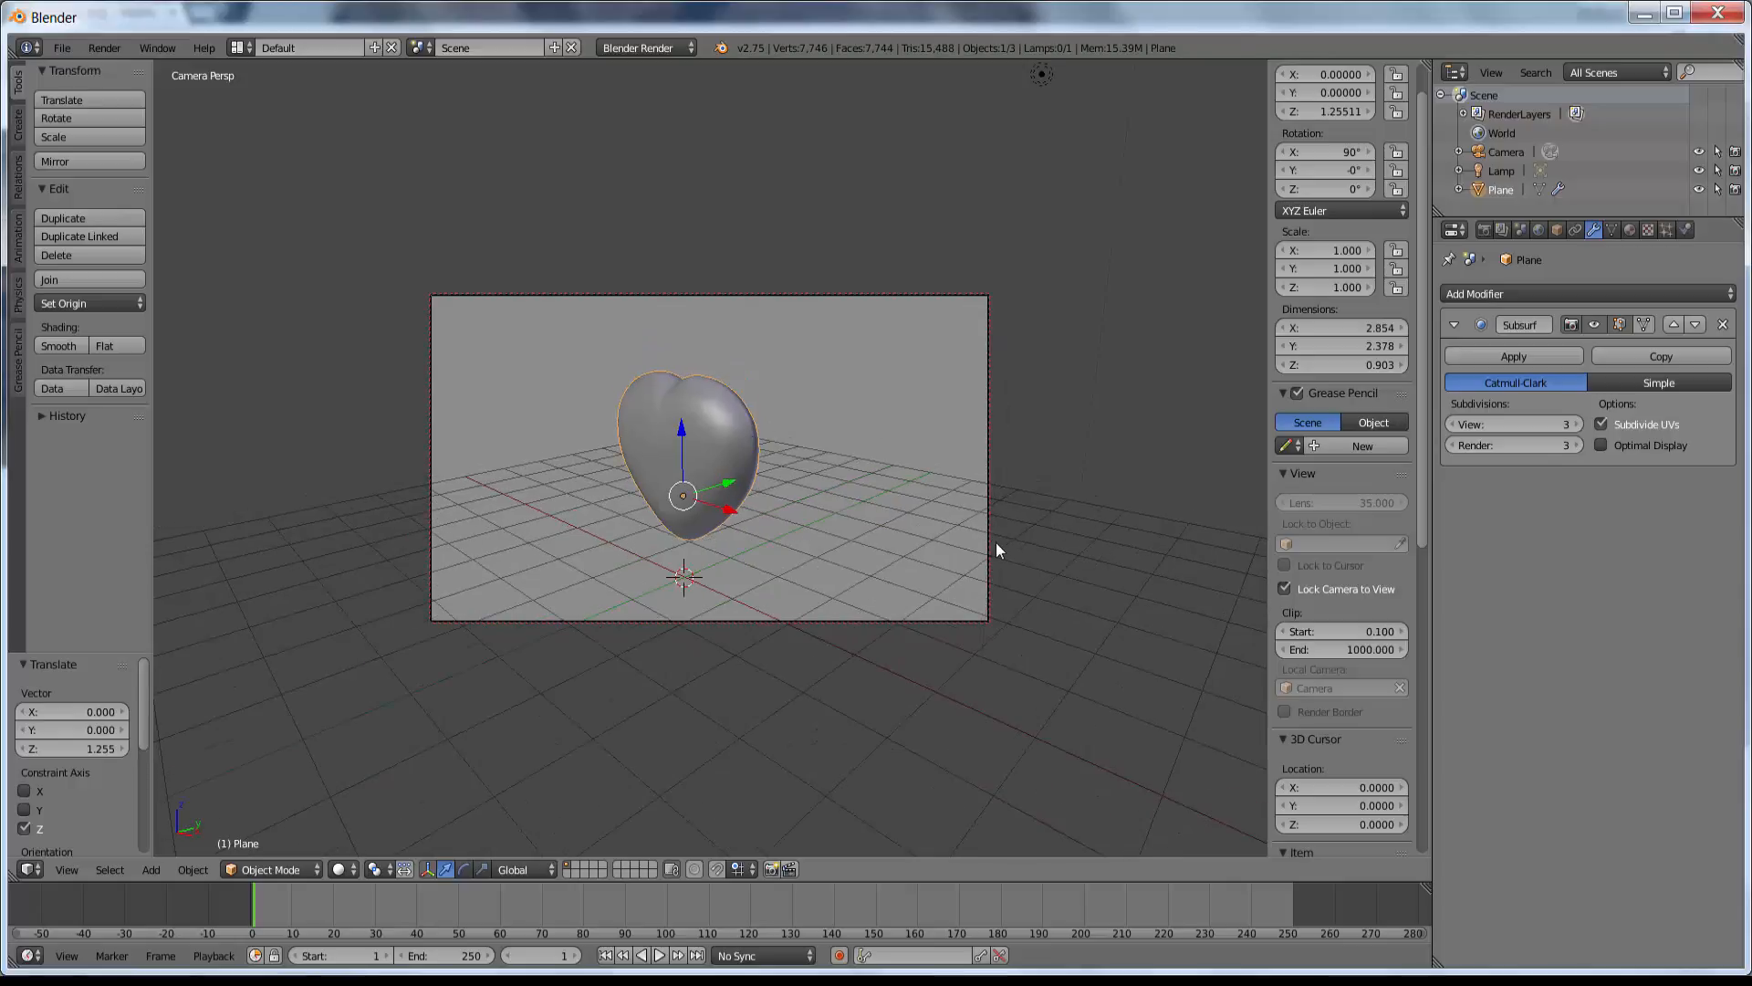
Duplicate the lamp in the top view and place the copy about 4.978 along negative Y, next to the camera.
right_click(1038, 79)
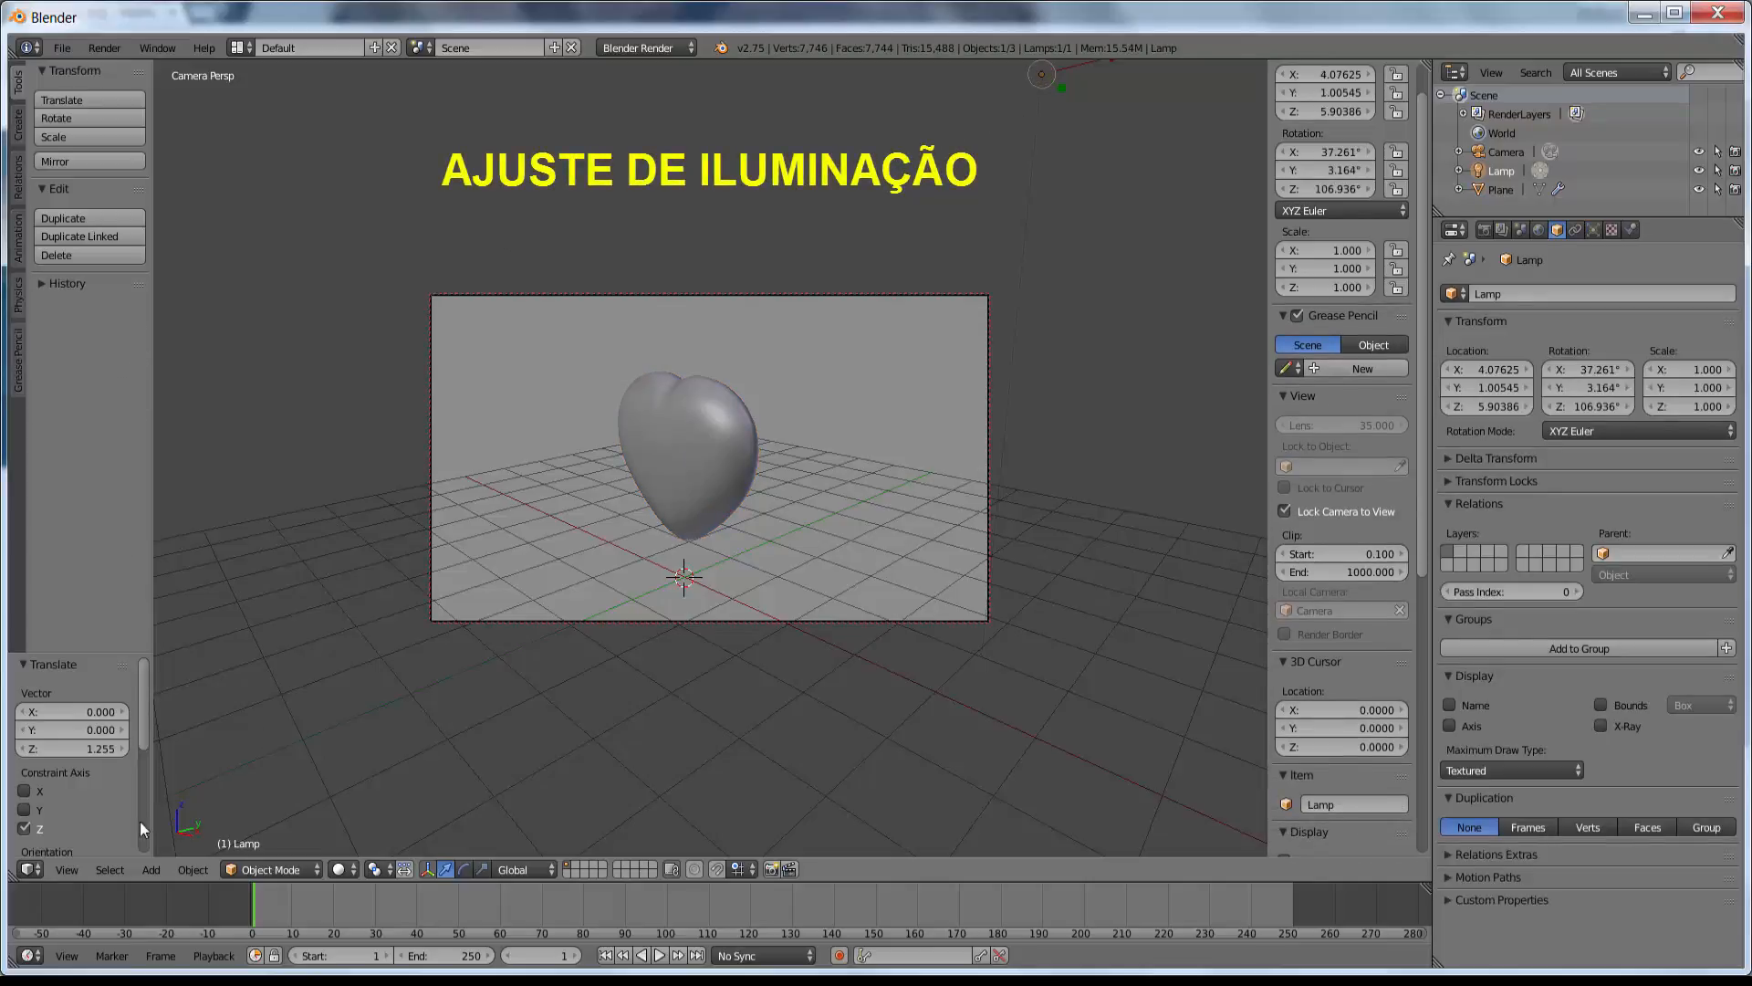
click(62, 868)
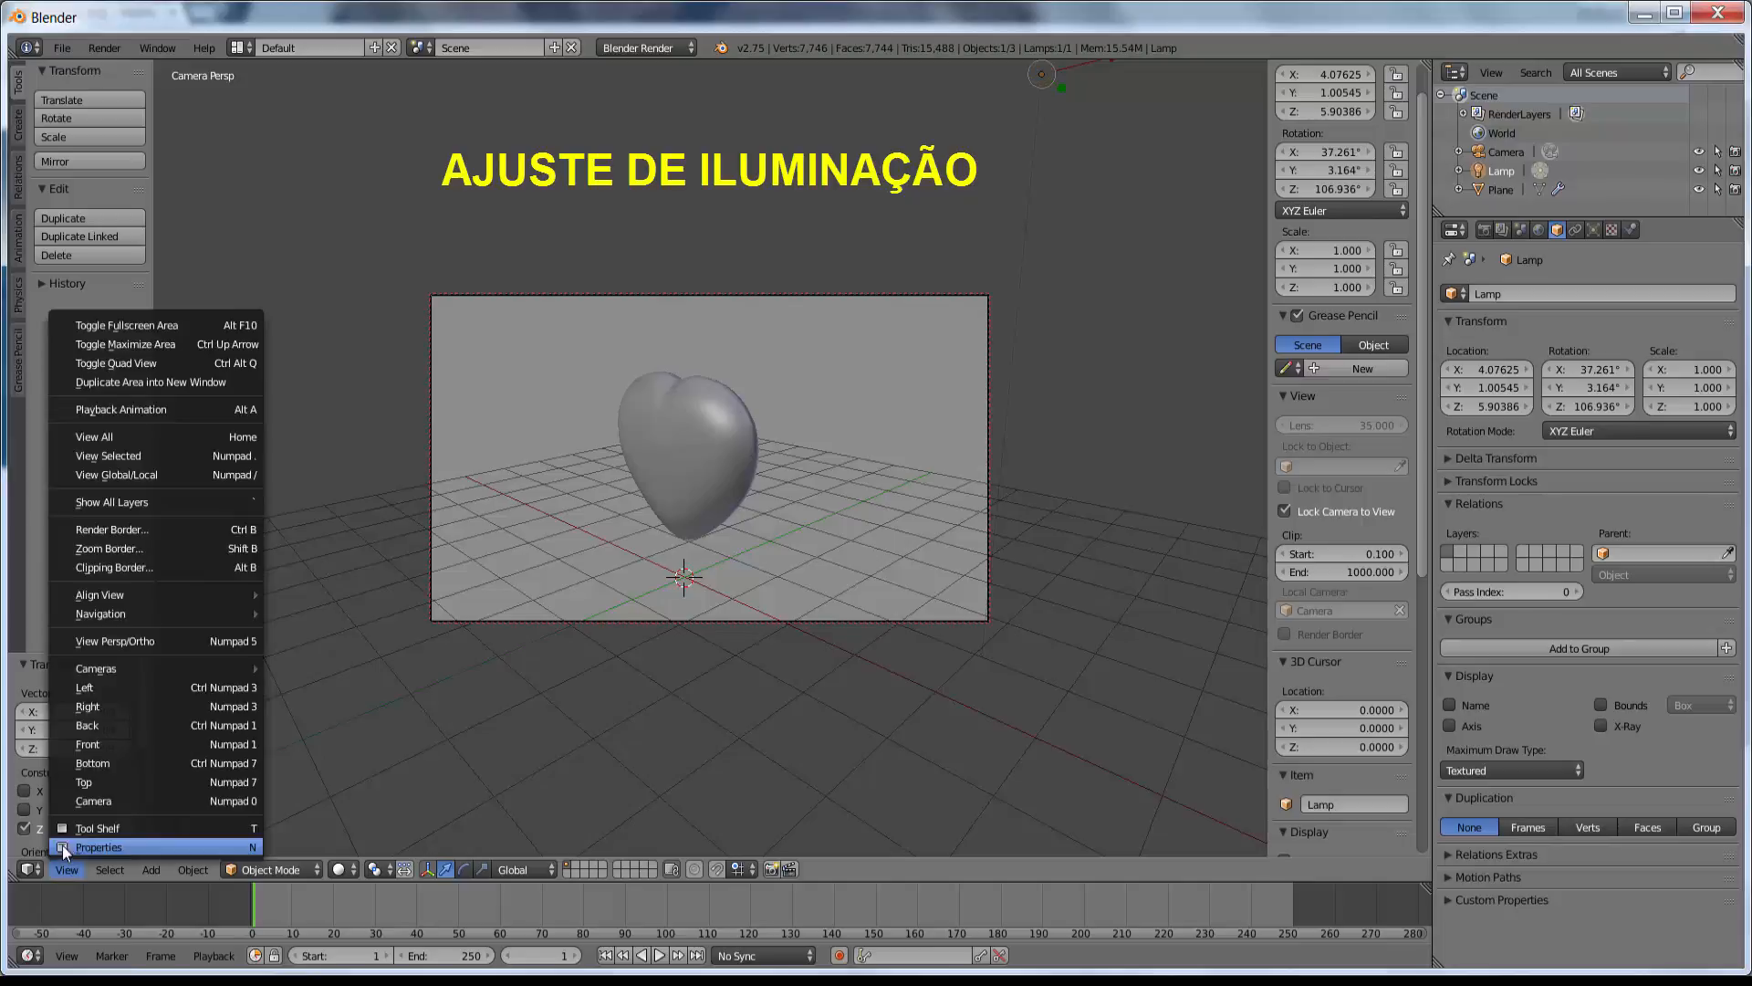
click(122, 780)
scroll(991, 546, down, 4)
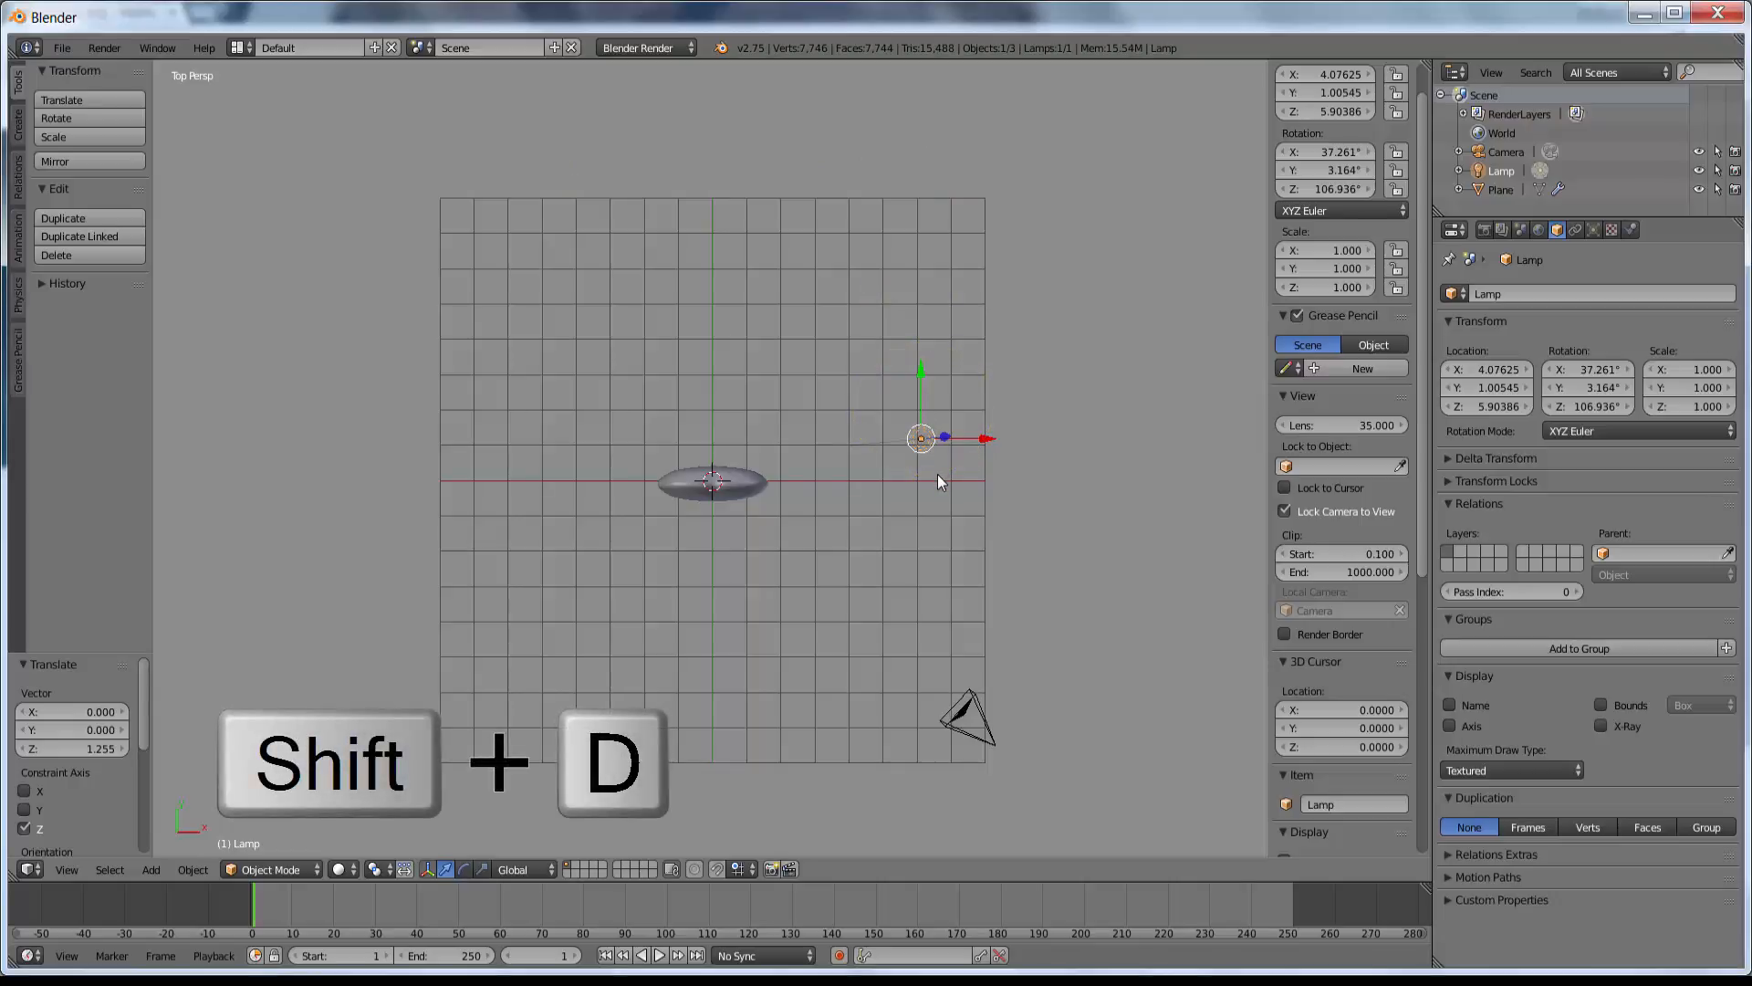
key(shift+d)
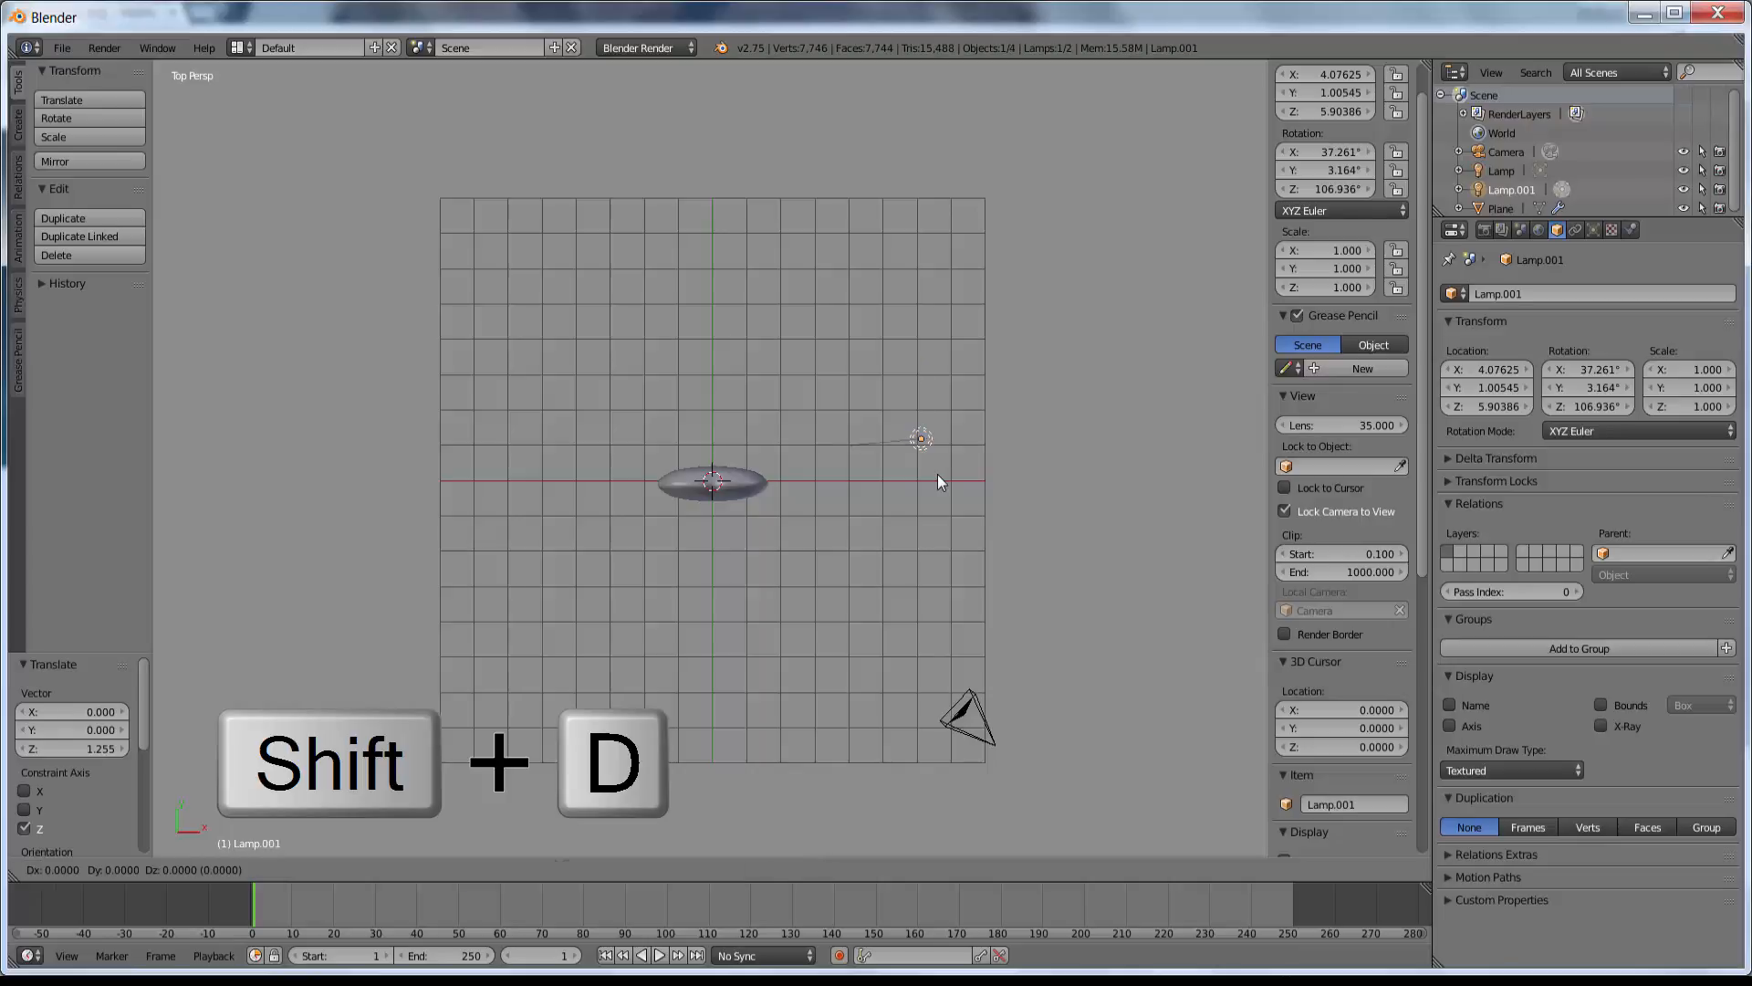
key(y)
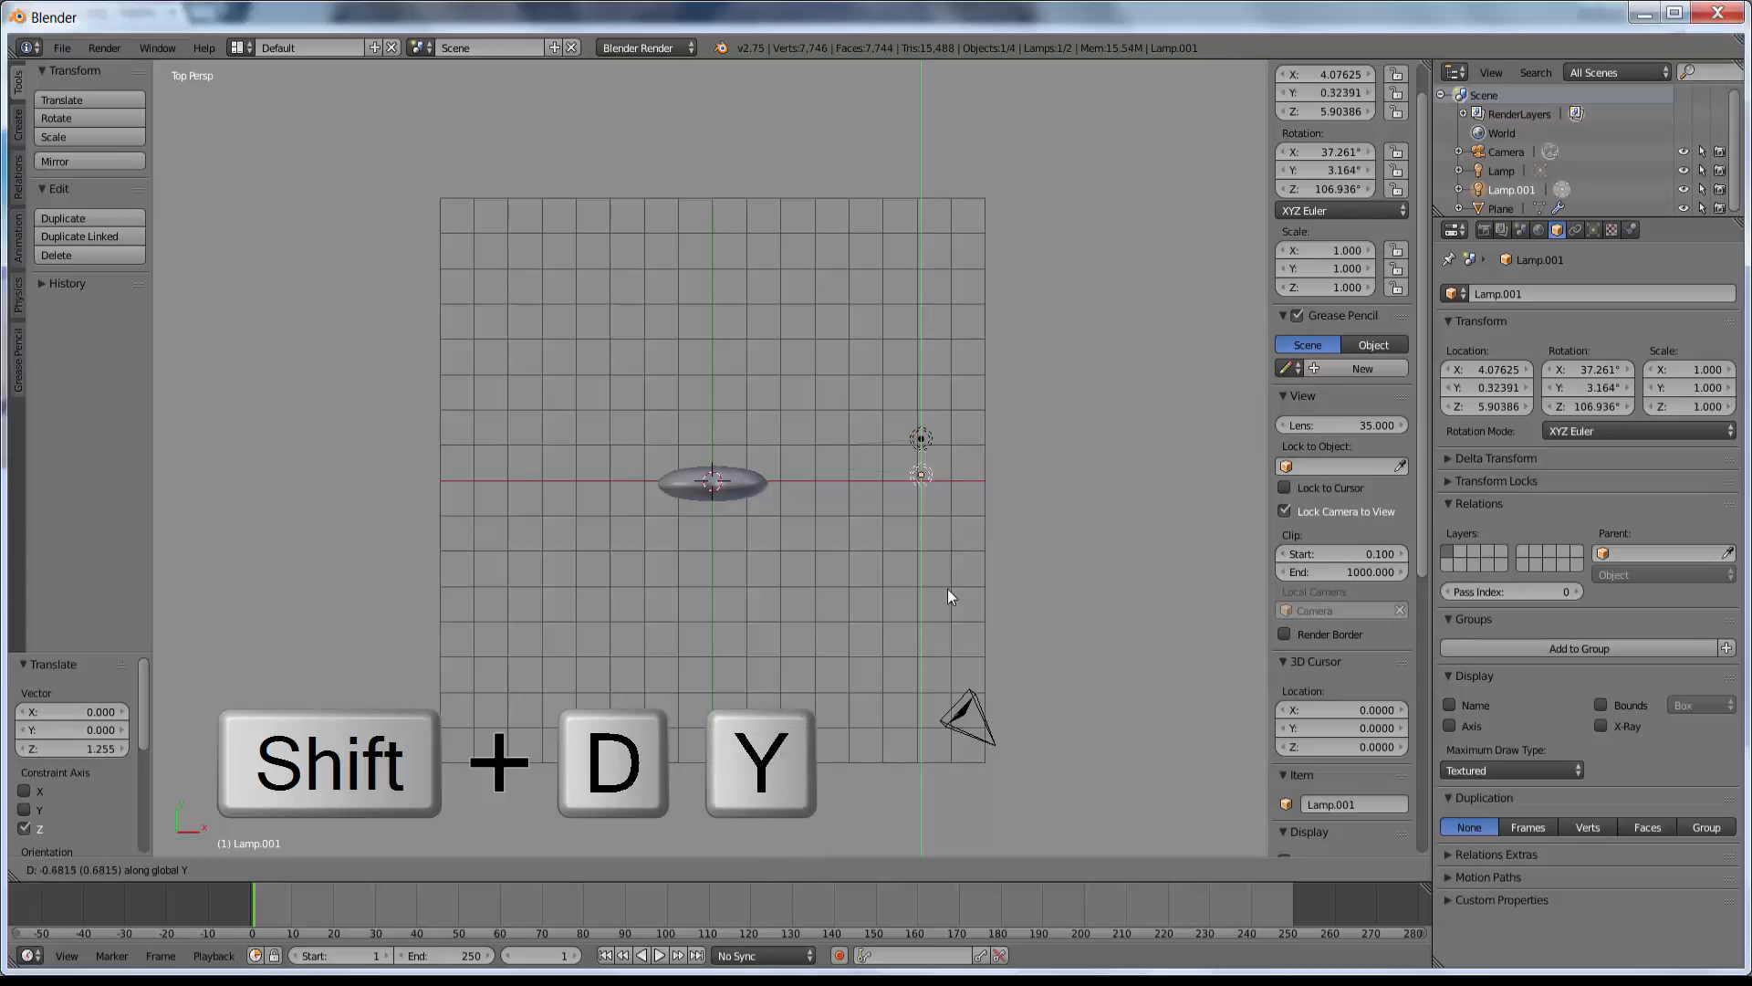
click(958, 748)
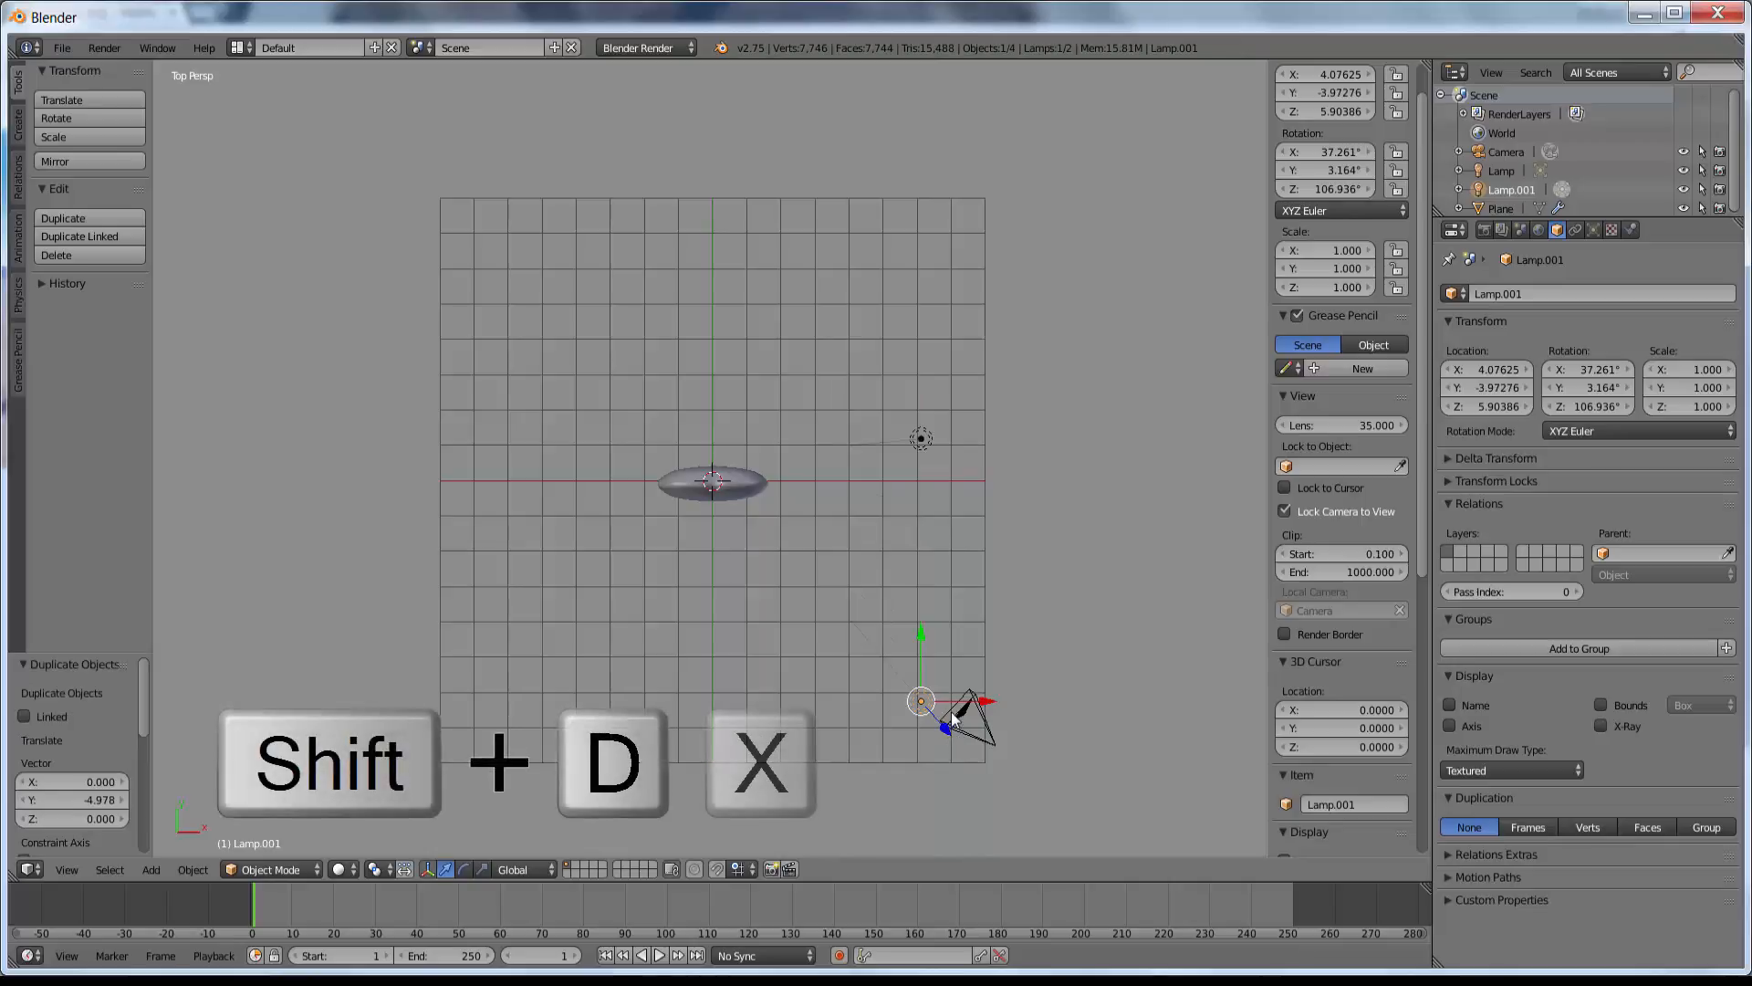
Duplicate the lamp beside the camera about 8.478 along negative X, and shift this copy about 3.673 along positive Y.
key(shift+d)
key(x)
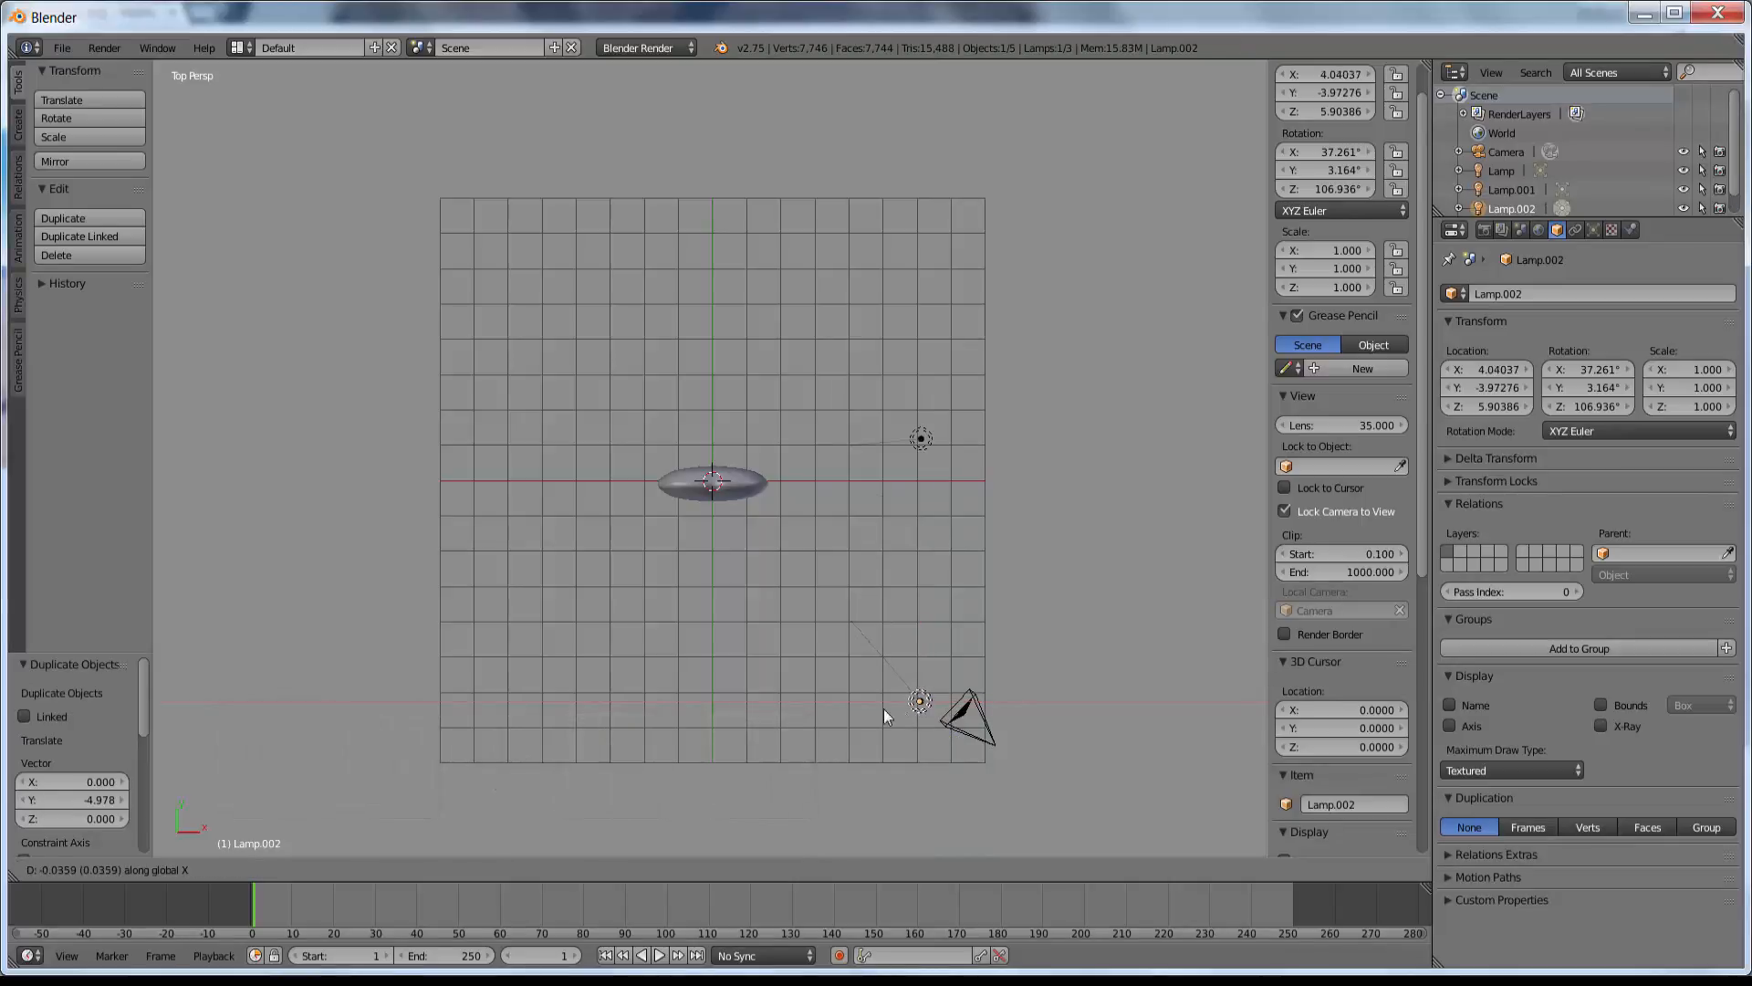
click(524, 670)
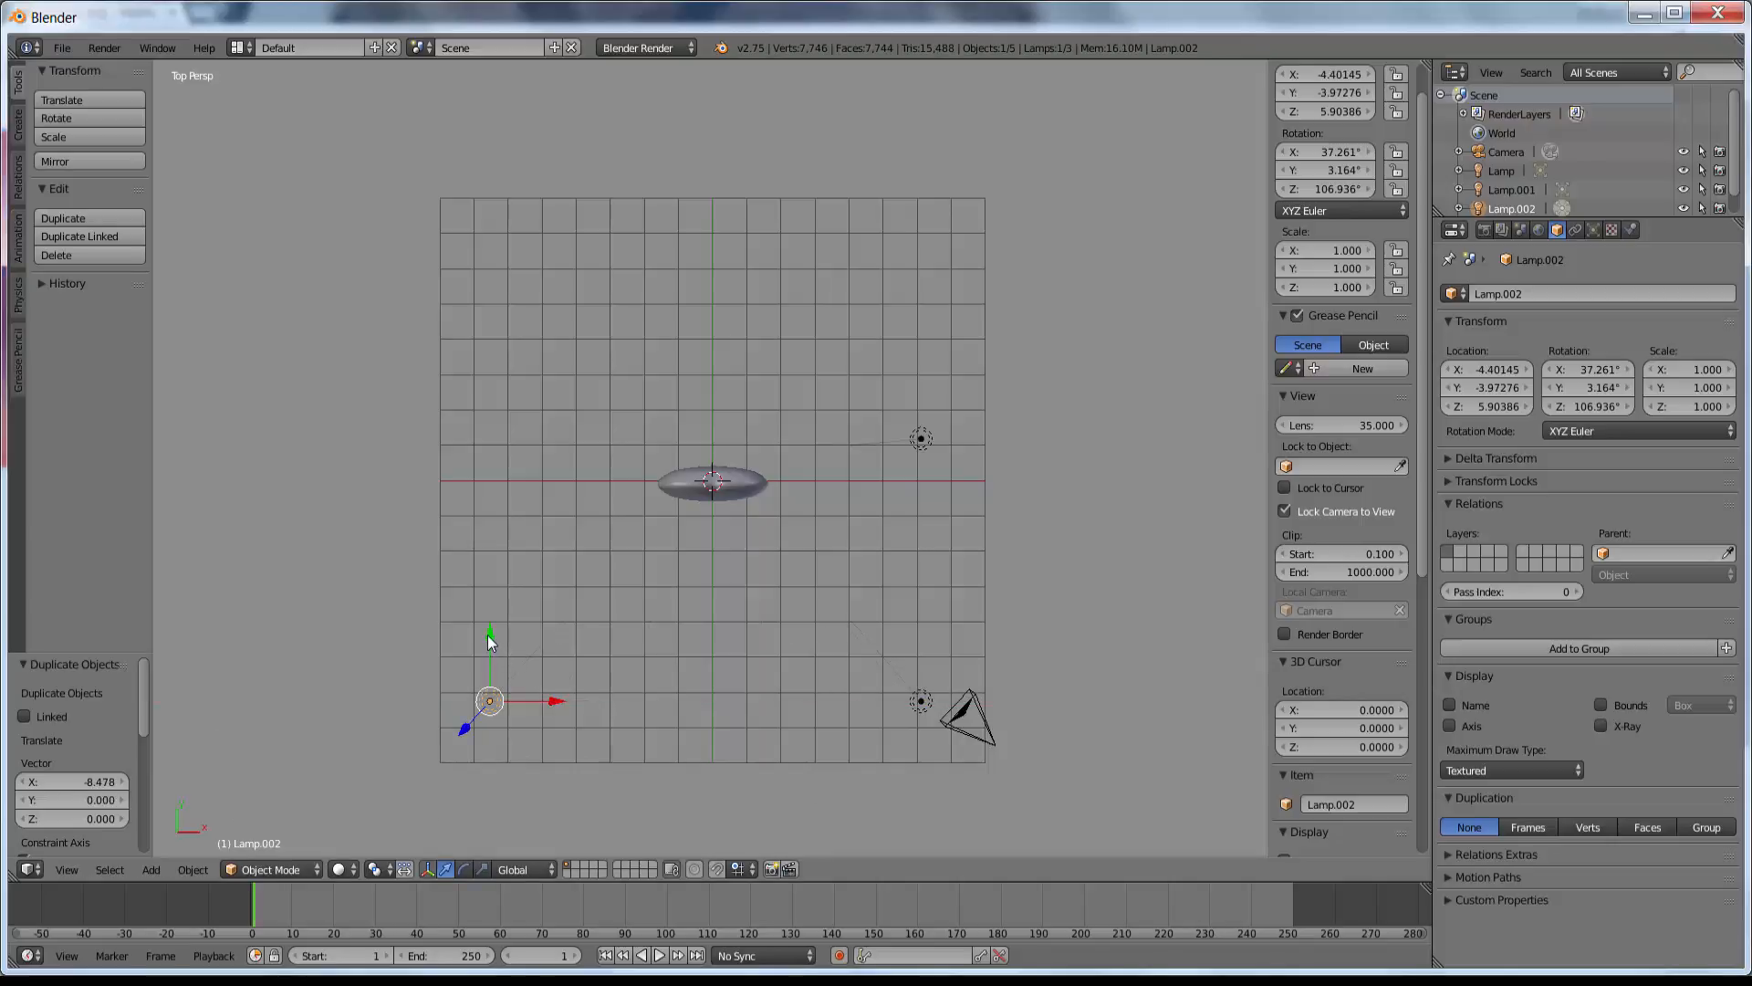
drag(490, 640, 639, 462)
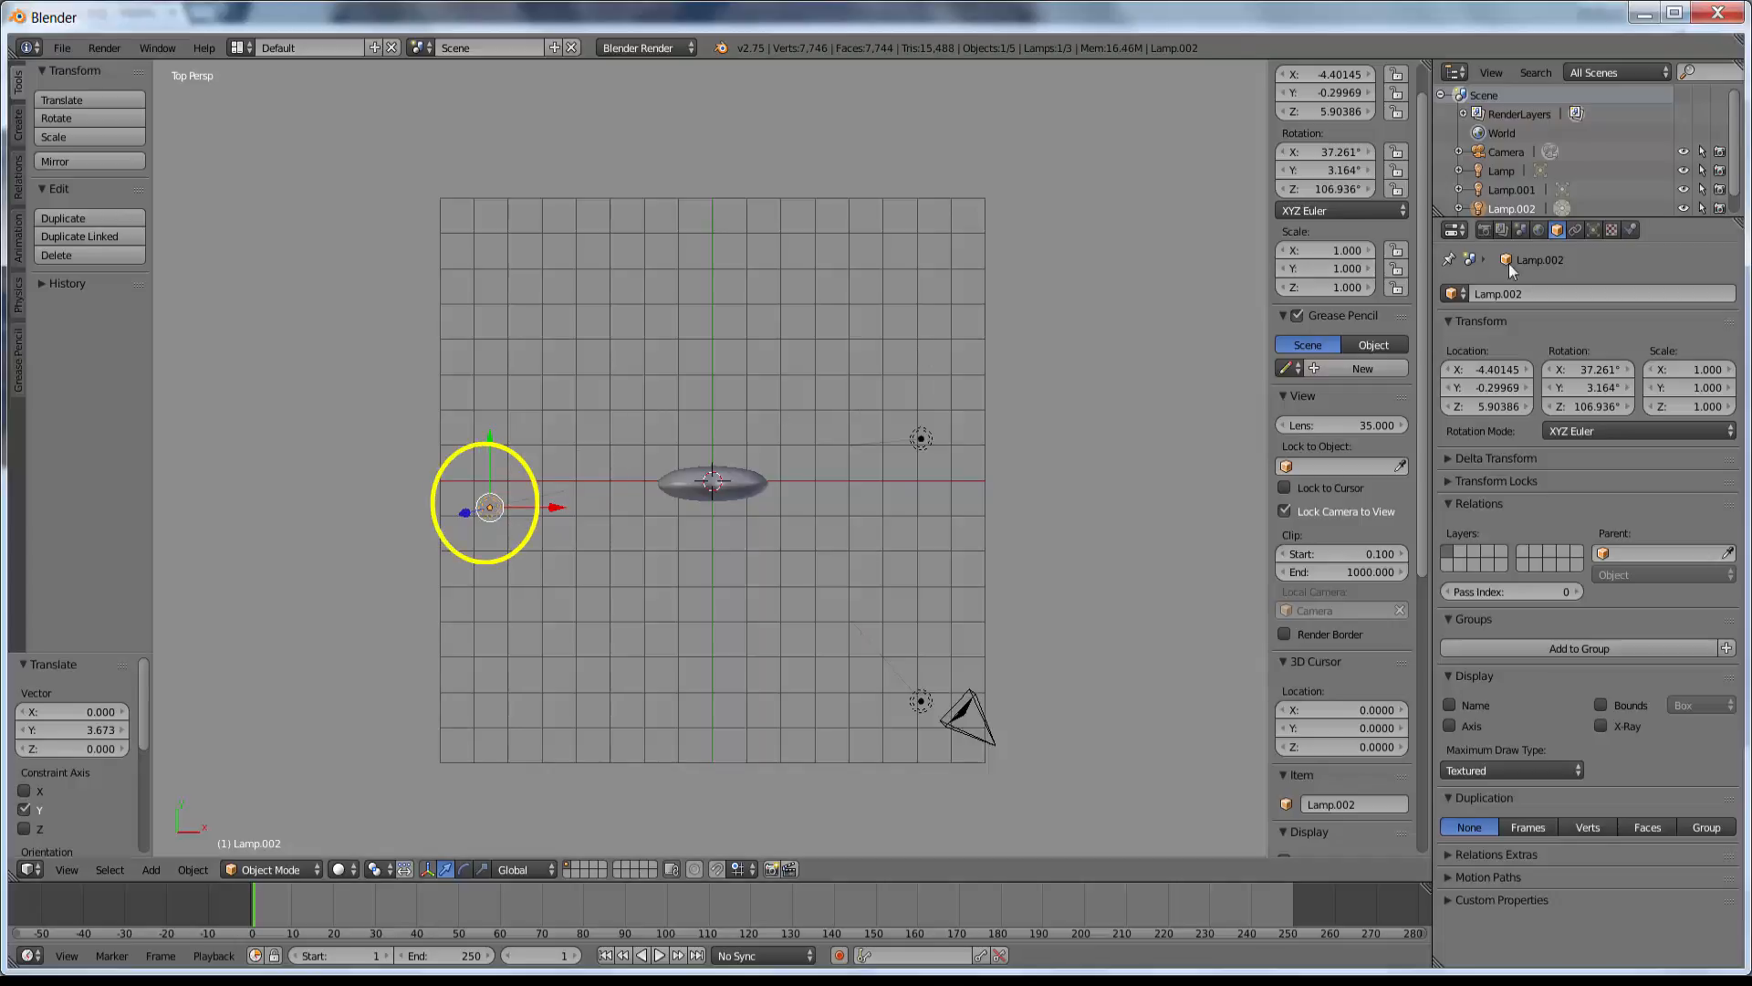
Set the newest lamp copy and the original lamp to No Shadow, and make a test render of the heart.
click(1593, 229)
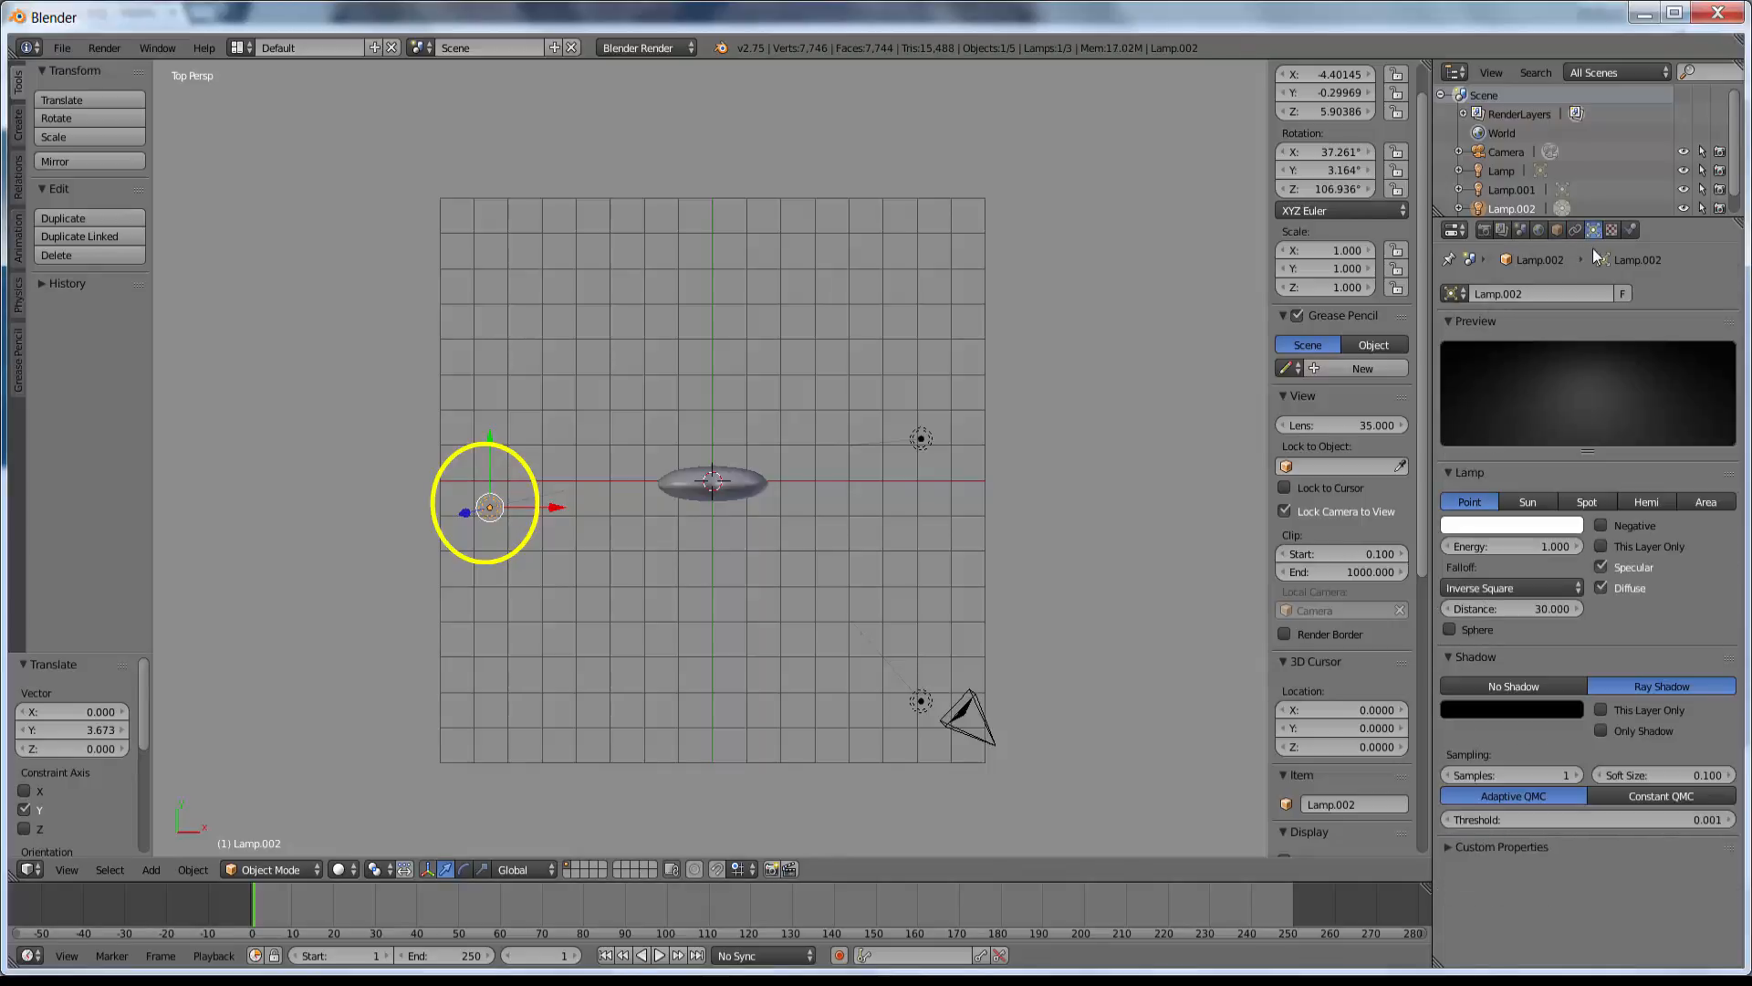
click(1509, 683)
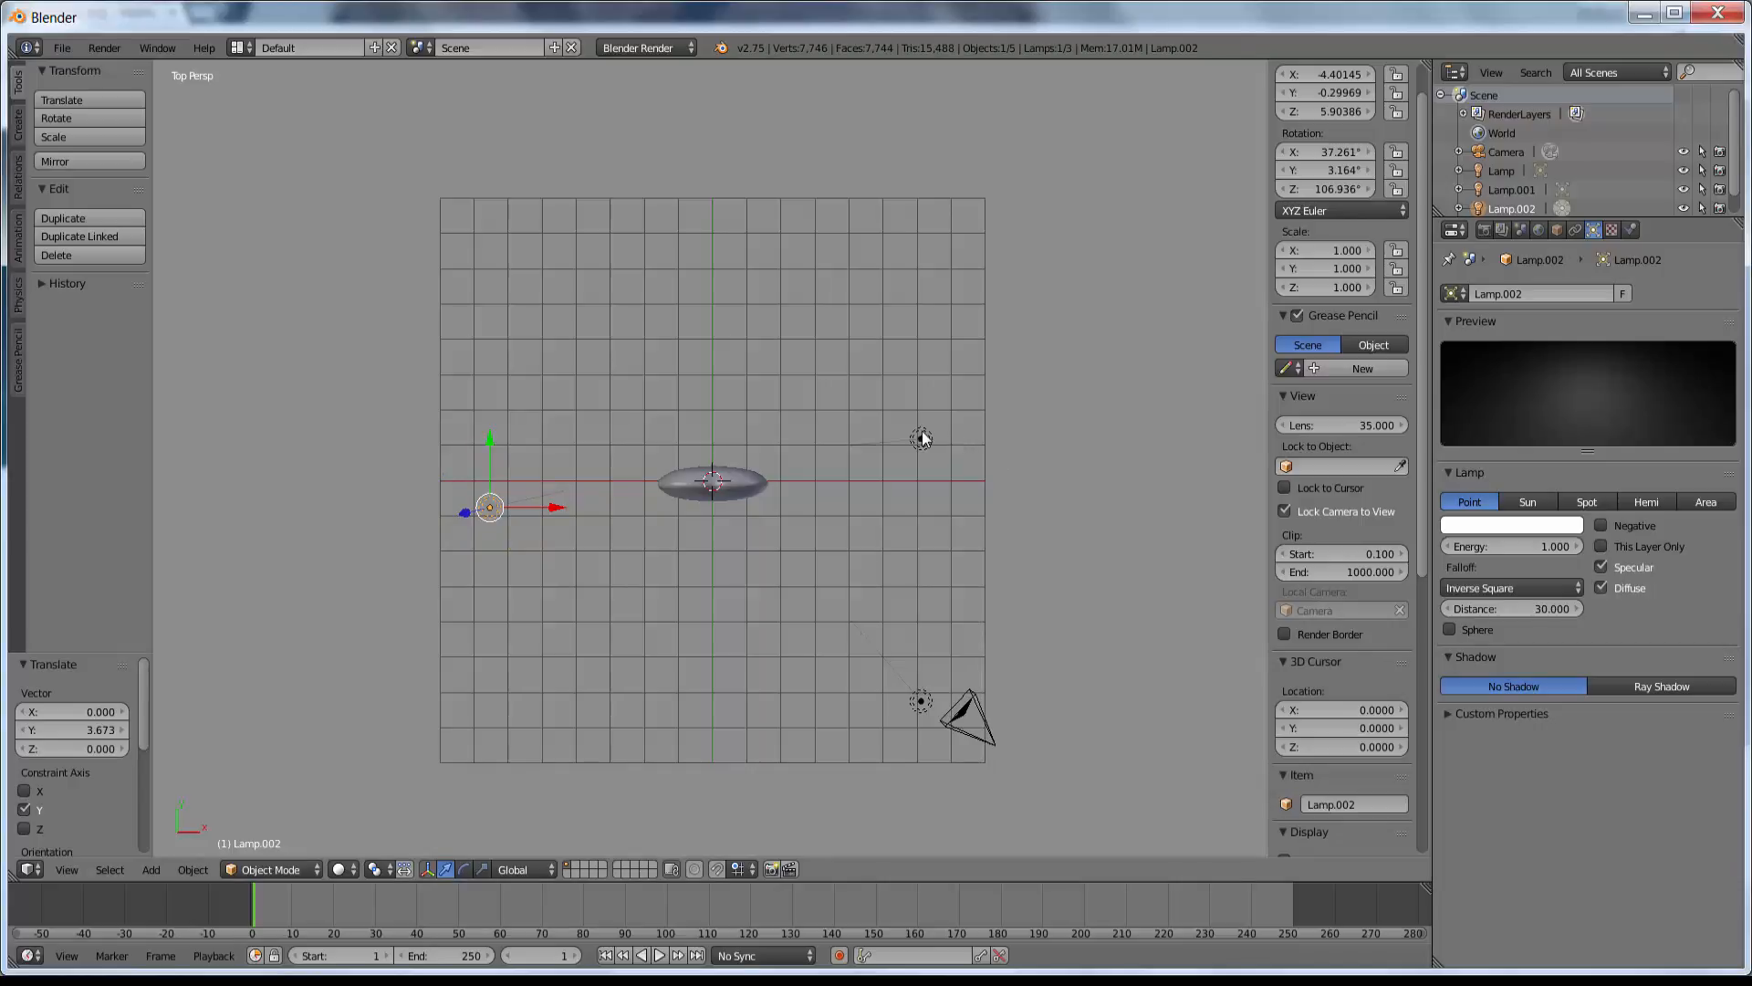
right_click(921, 438)
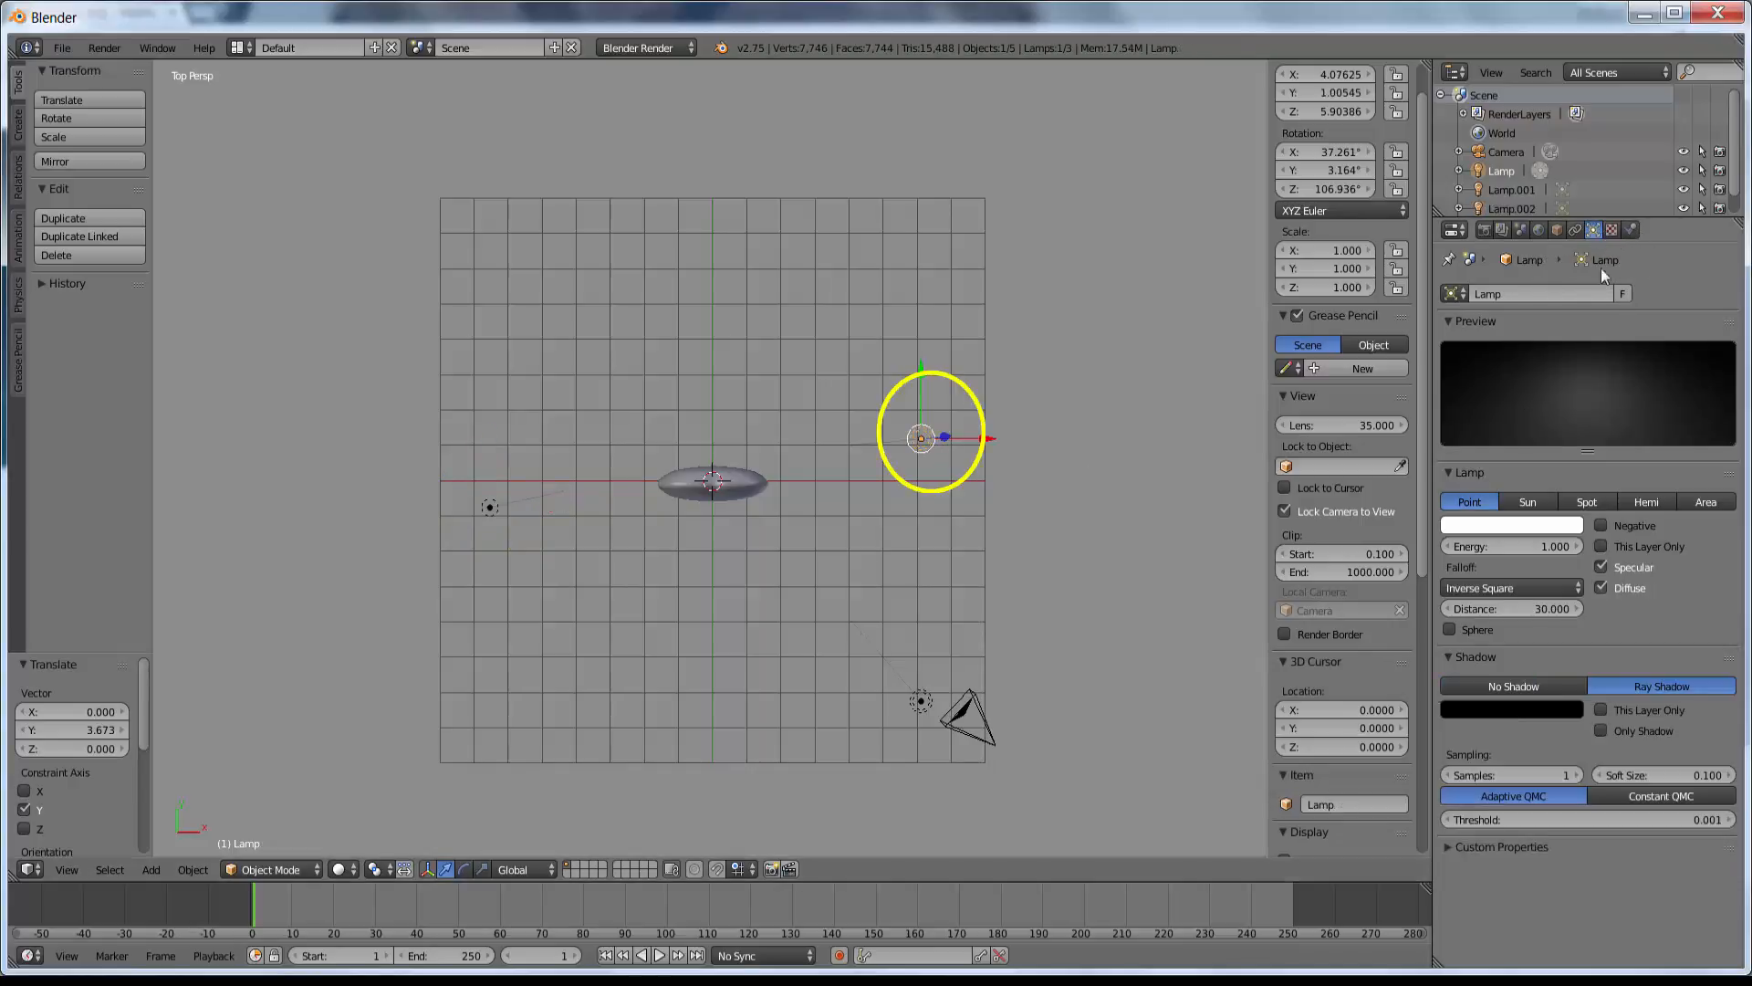
click(1509, 684)
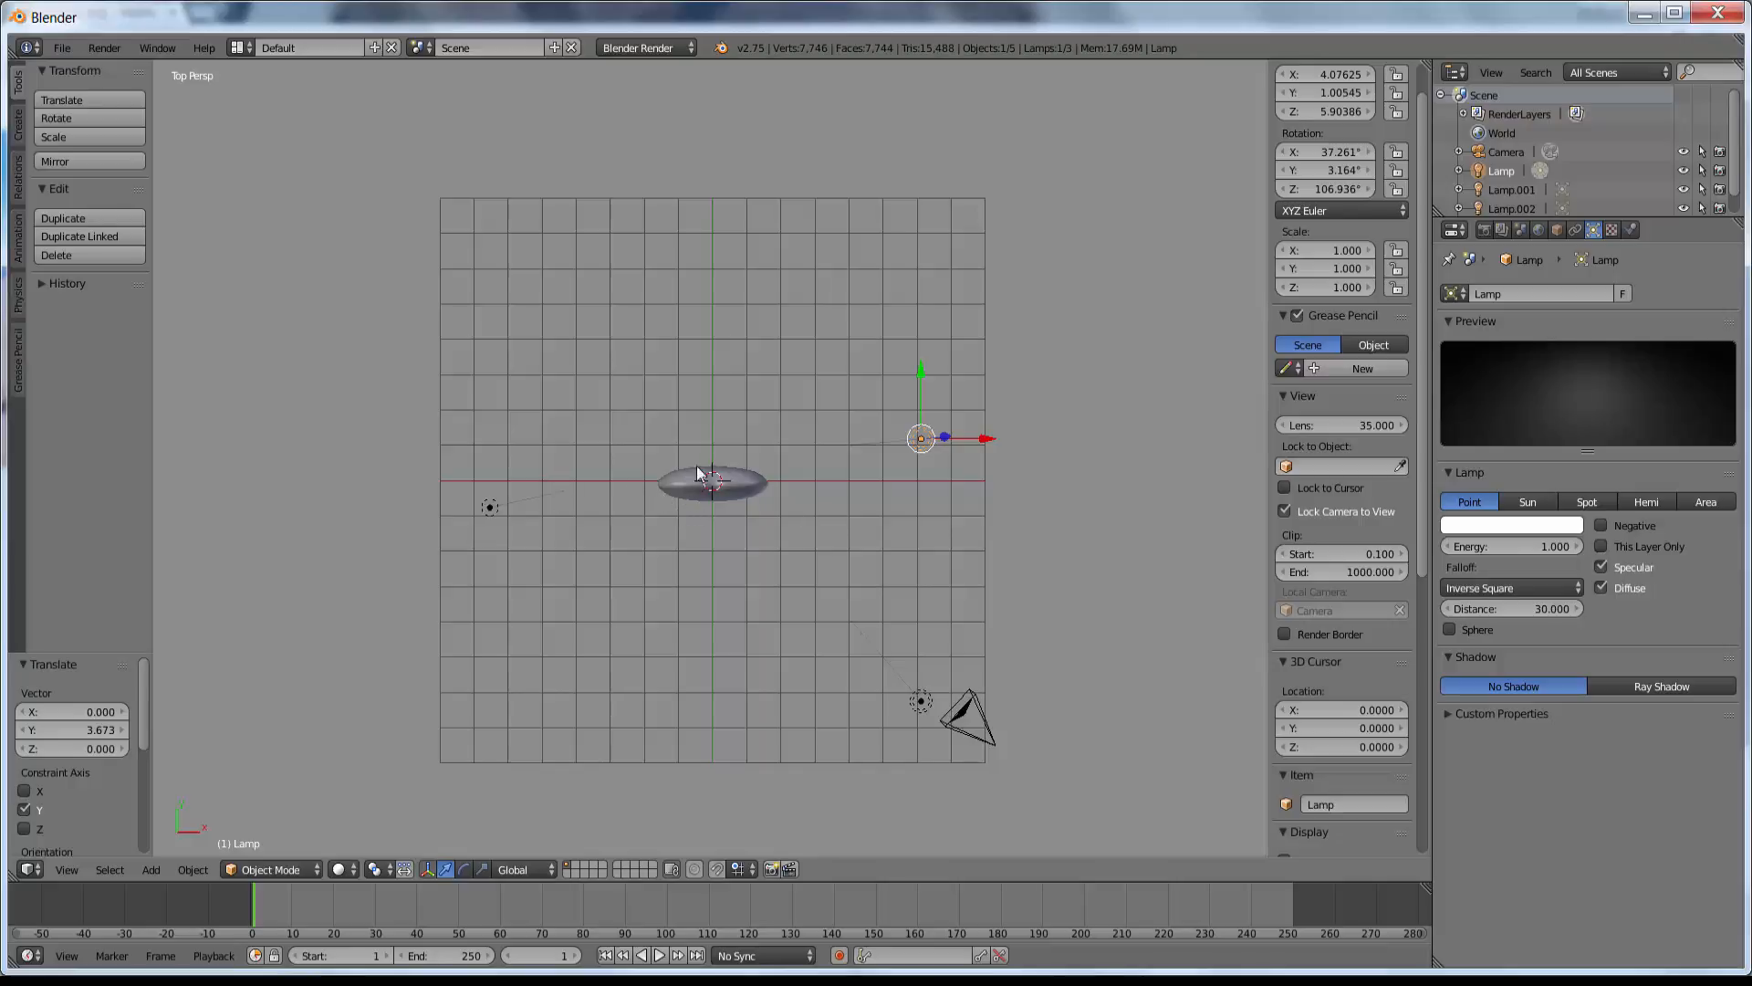
key(F12)
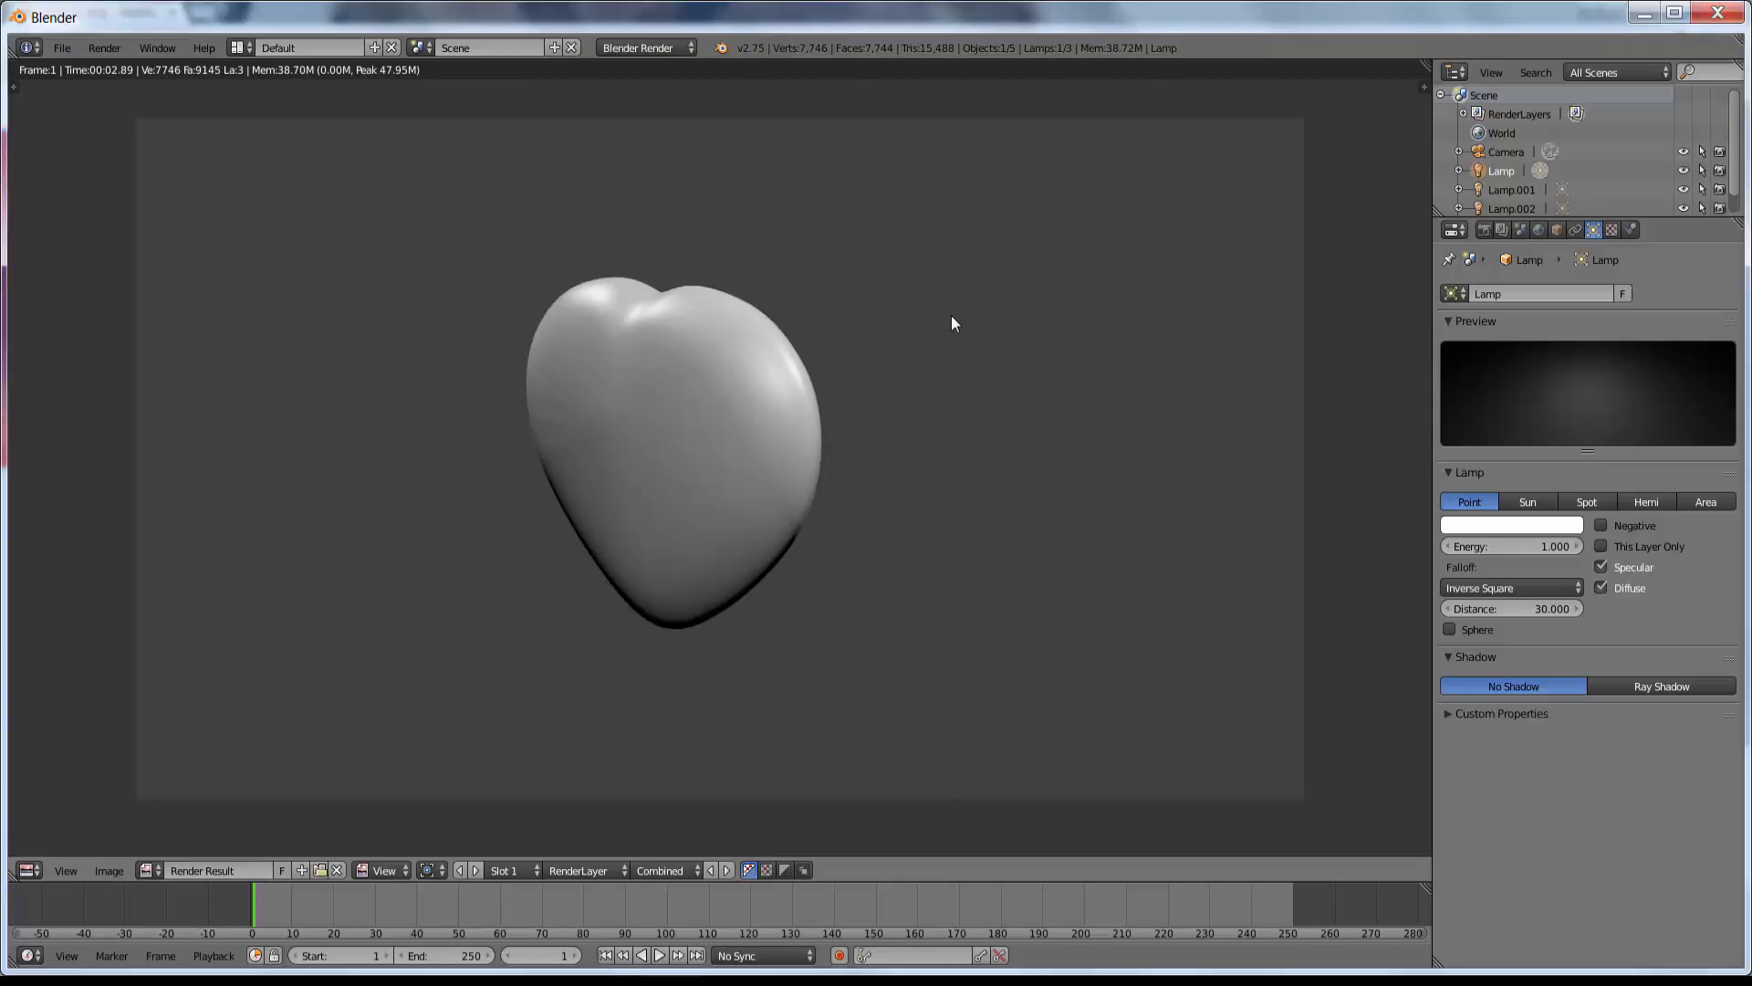
key(Escape)
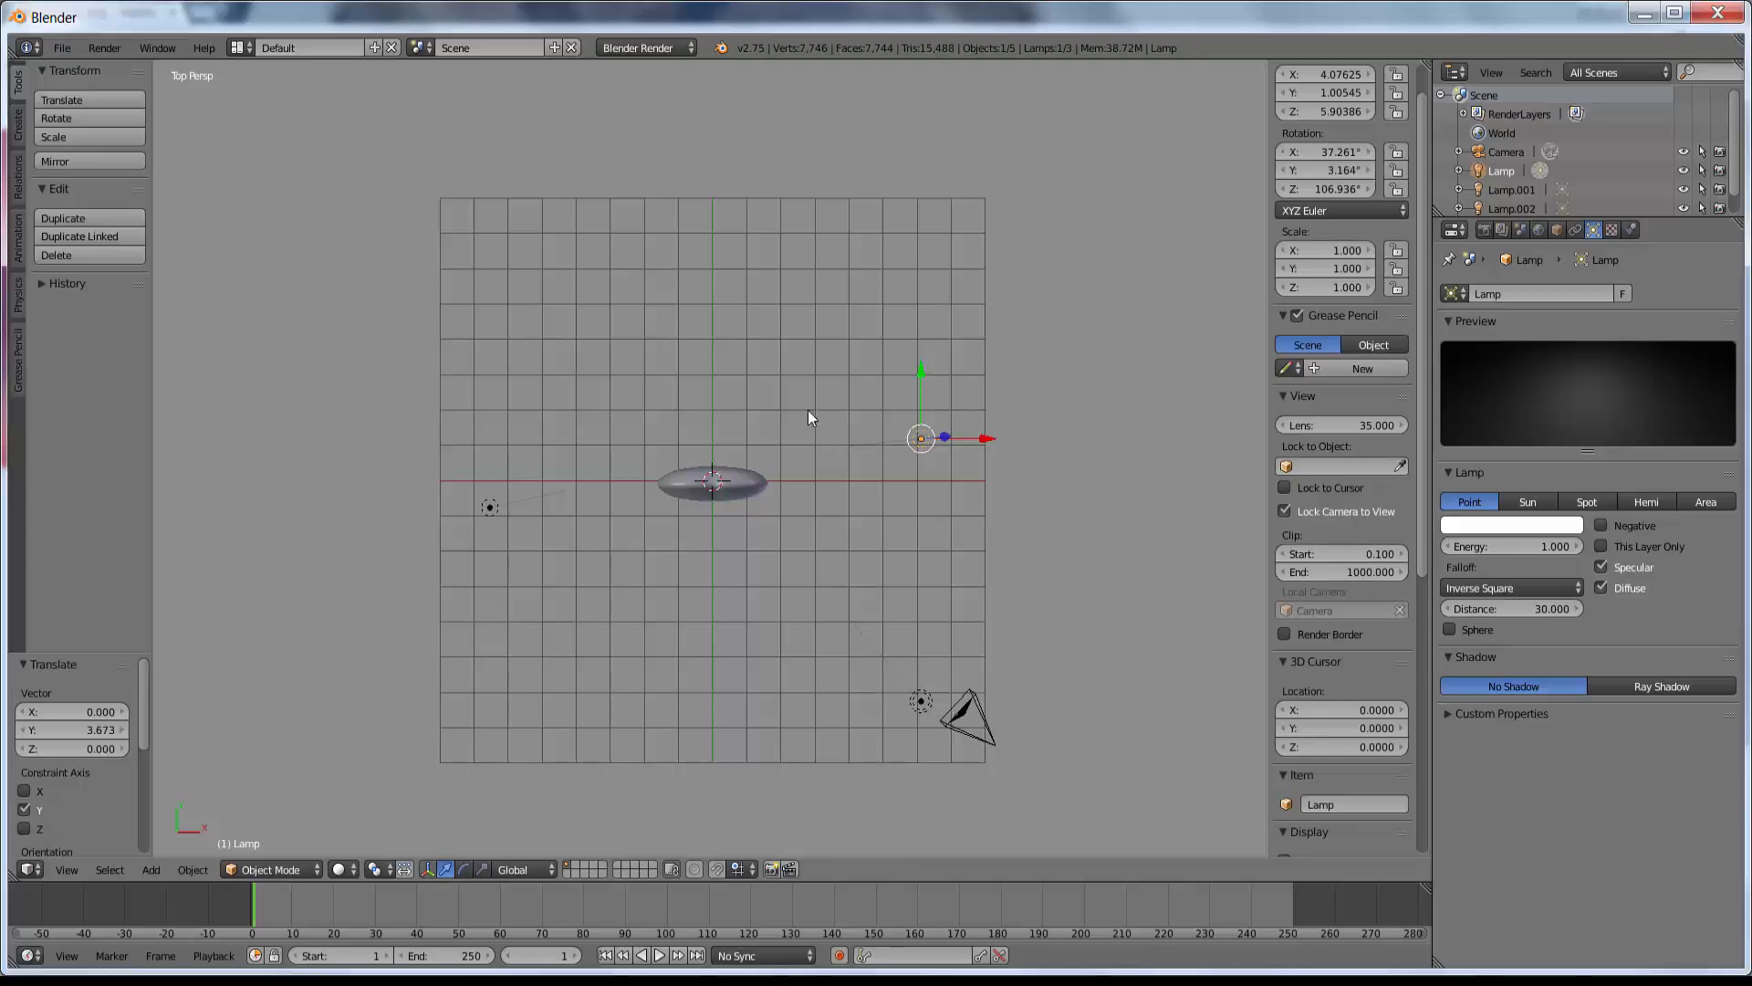
Return to the camera view and enlarge the timeline area for animating the heart.
click(65, 869)
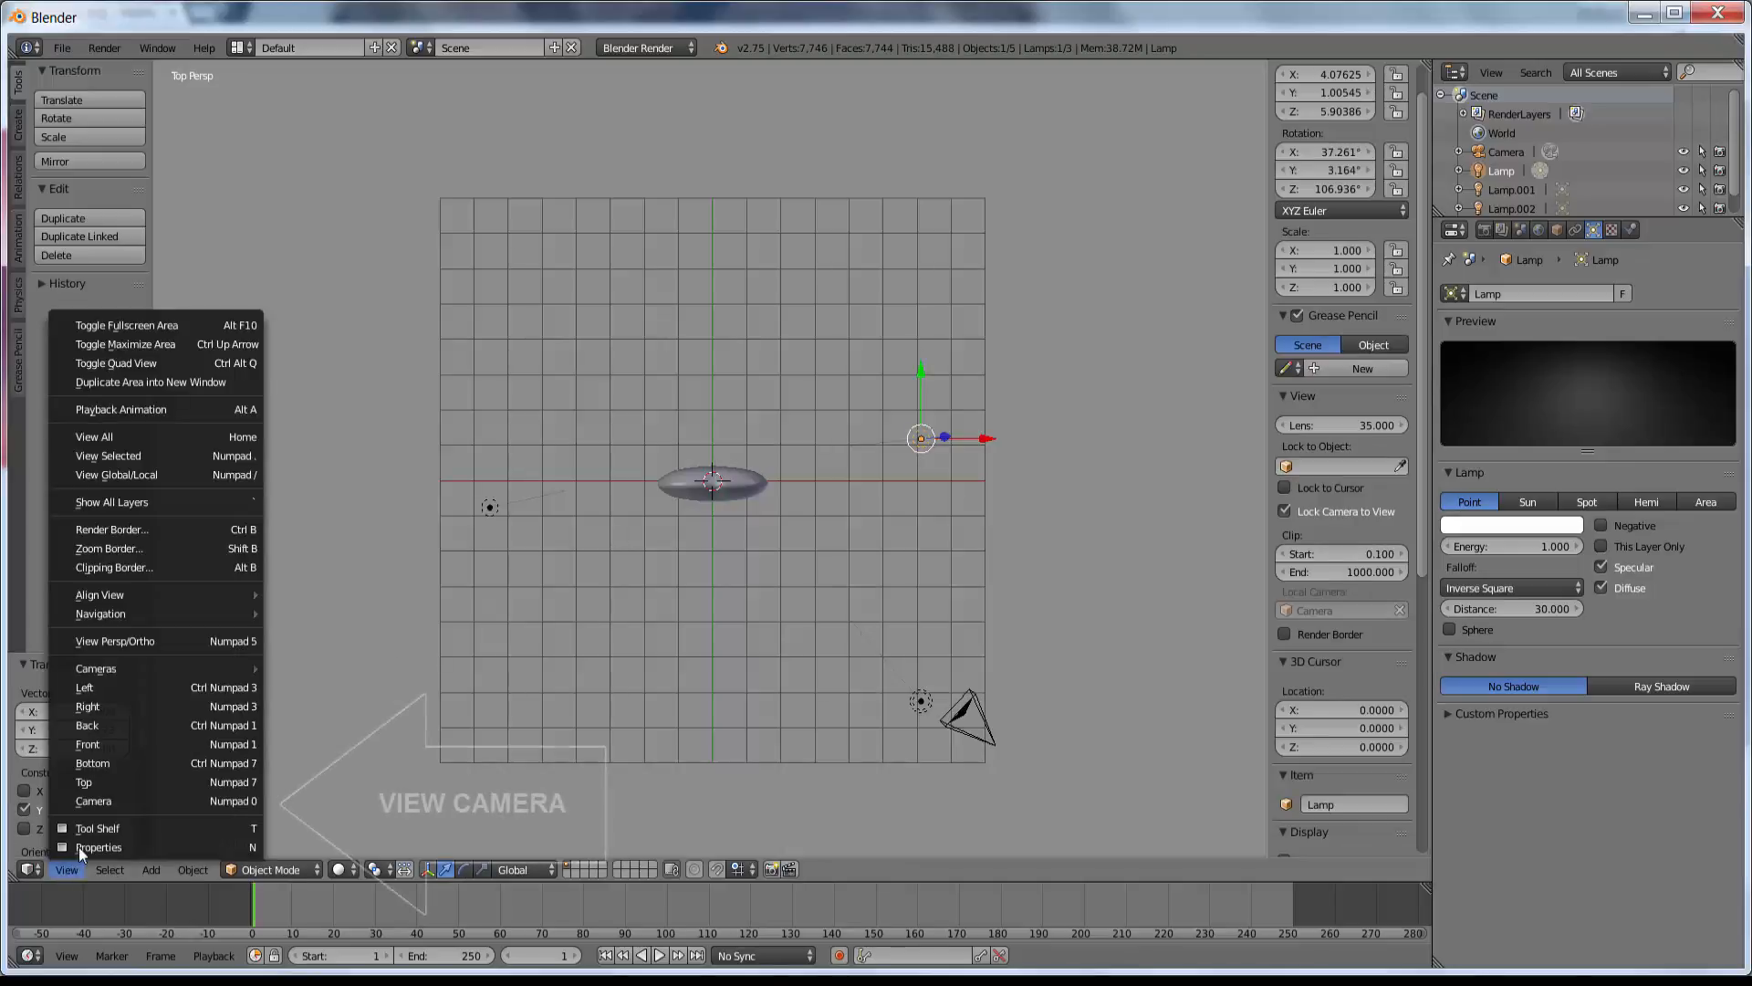
click(104, 800)
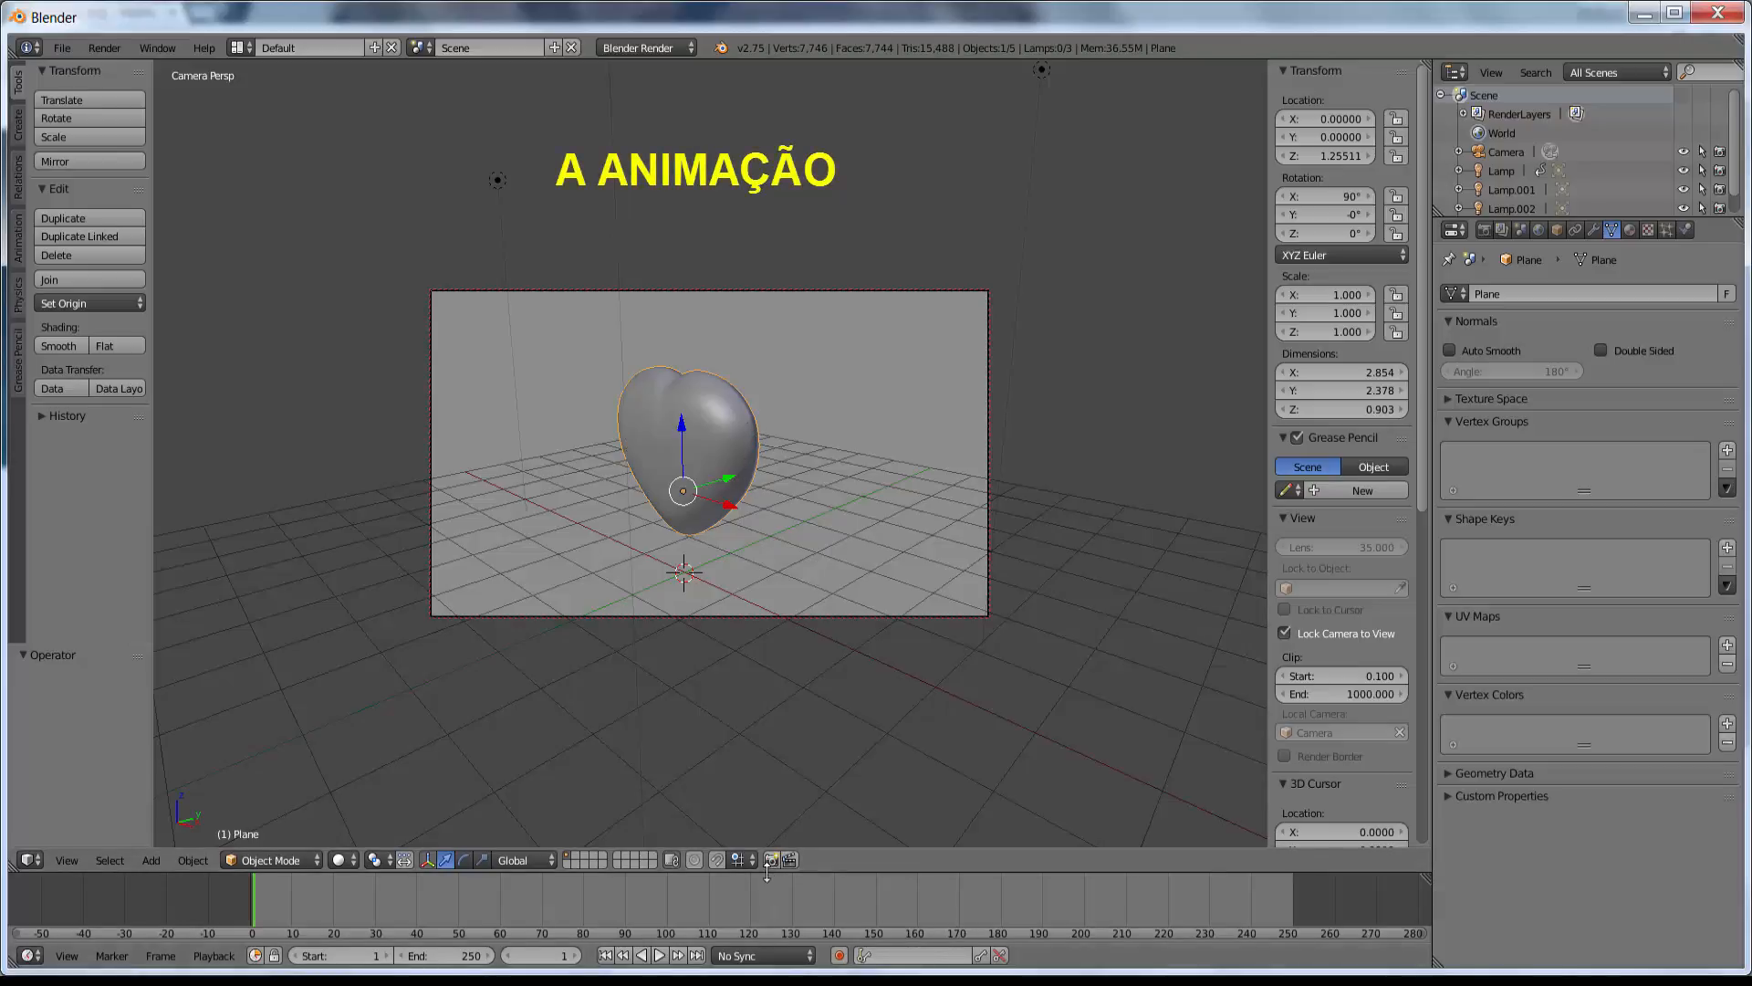
drag(767, 874, 772, 794)
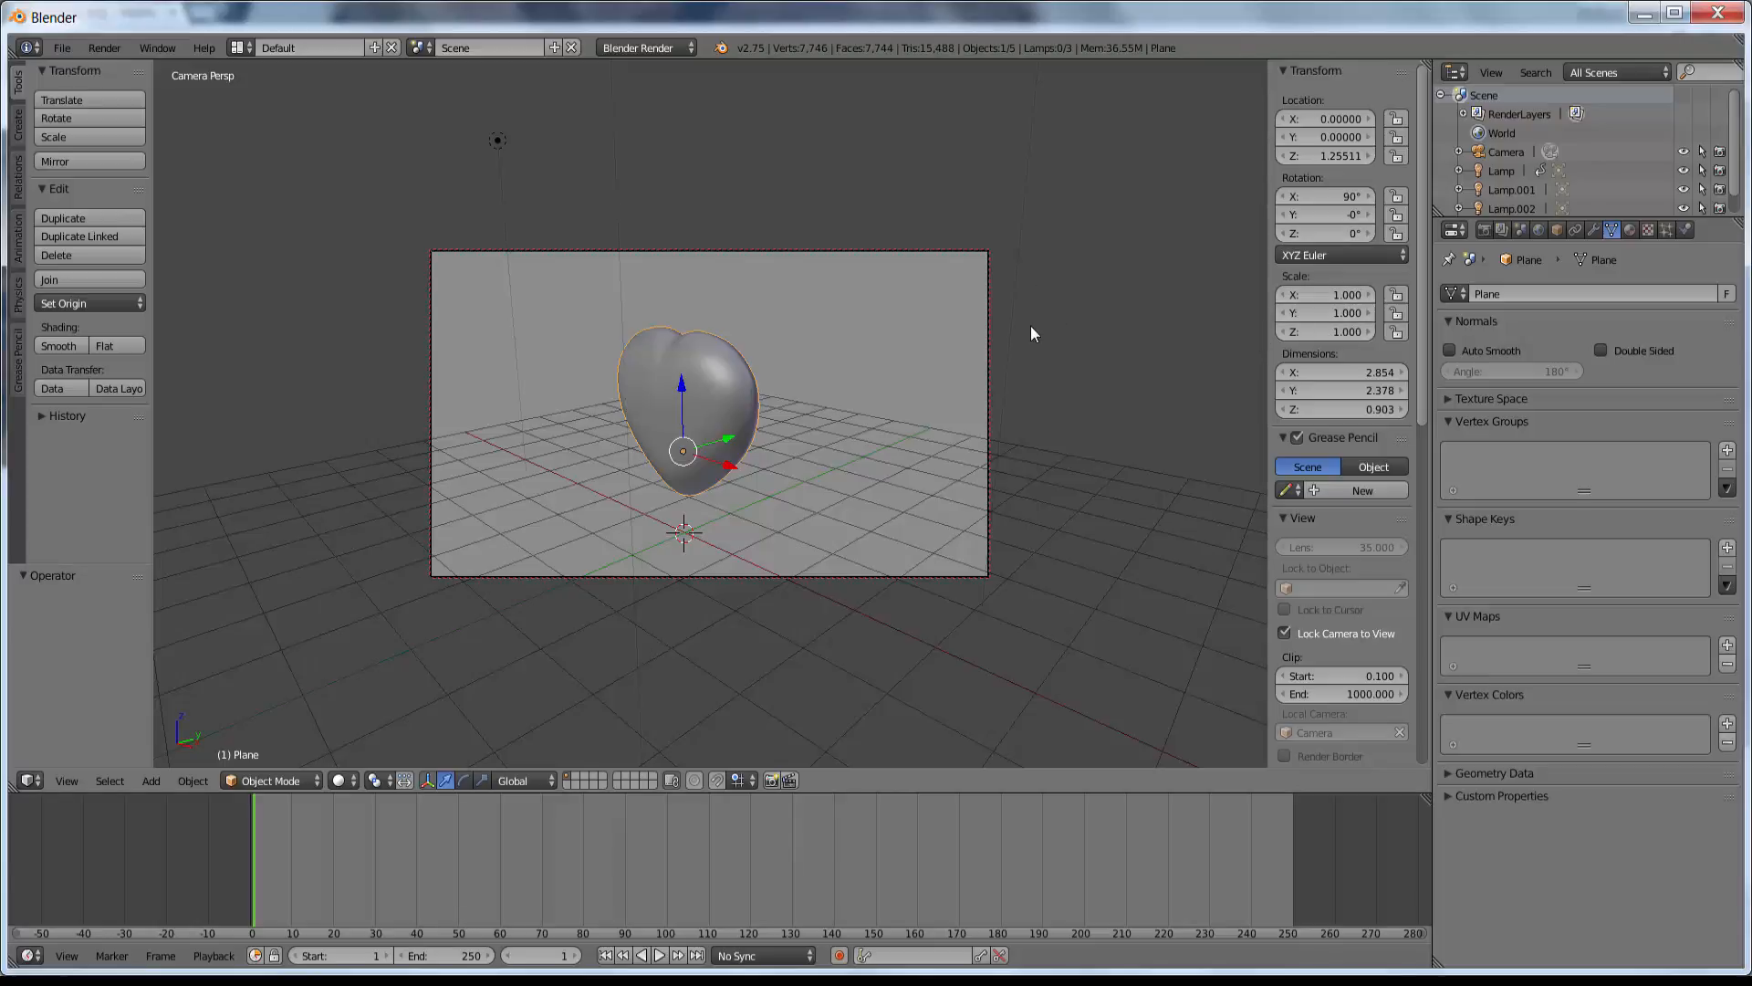
Insert a Rotation keyframe for the heart at frame 1, and scrub along the timeline and back to check it.
key(i)
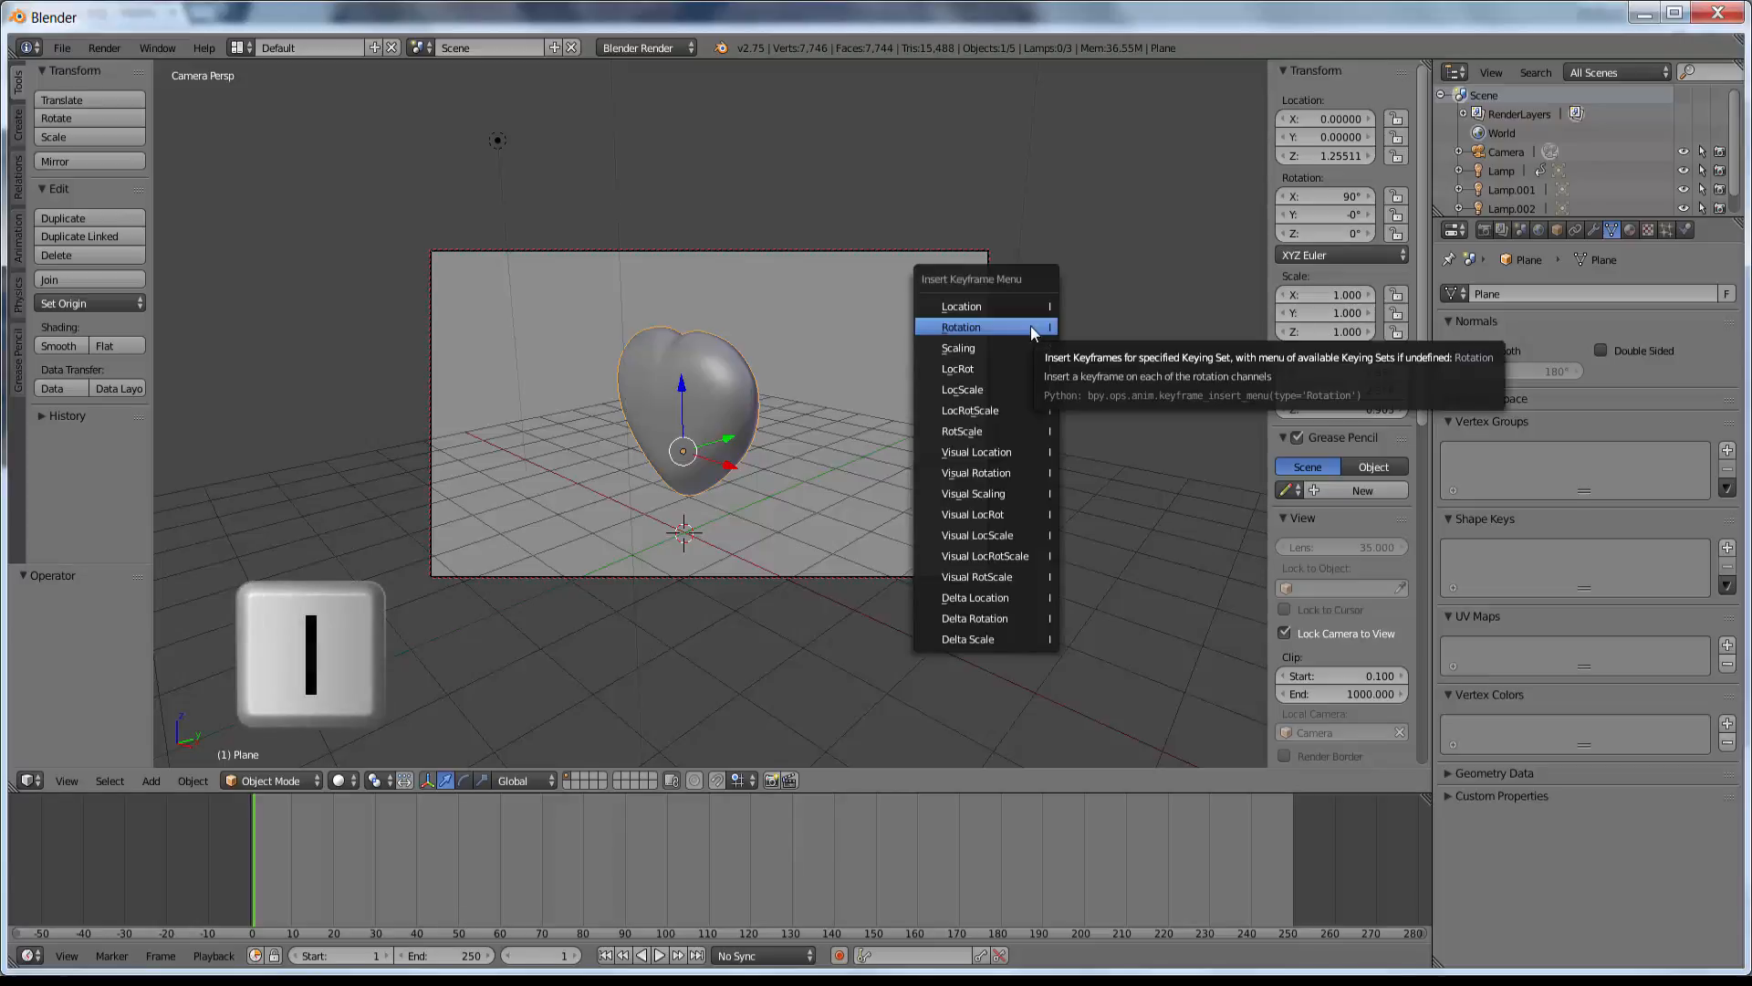
click(984, 326)
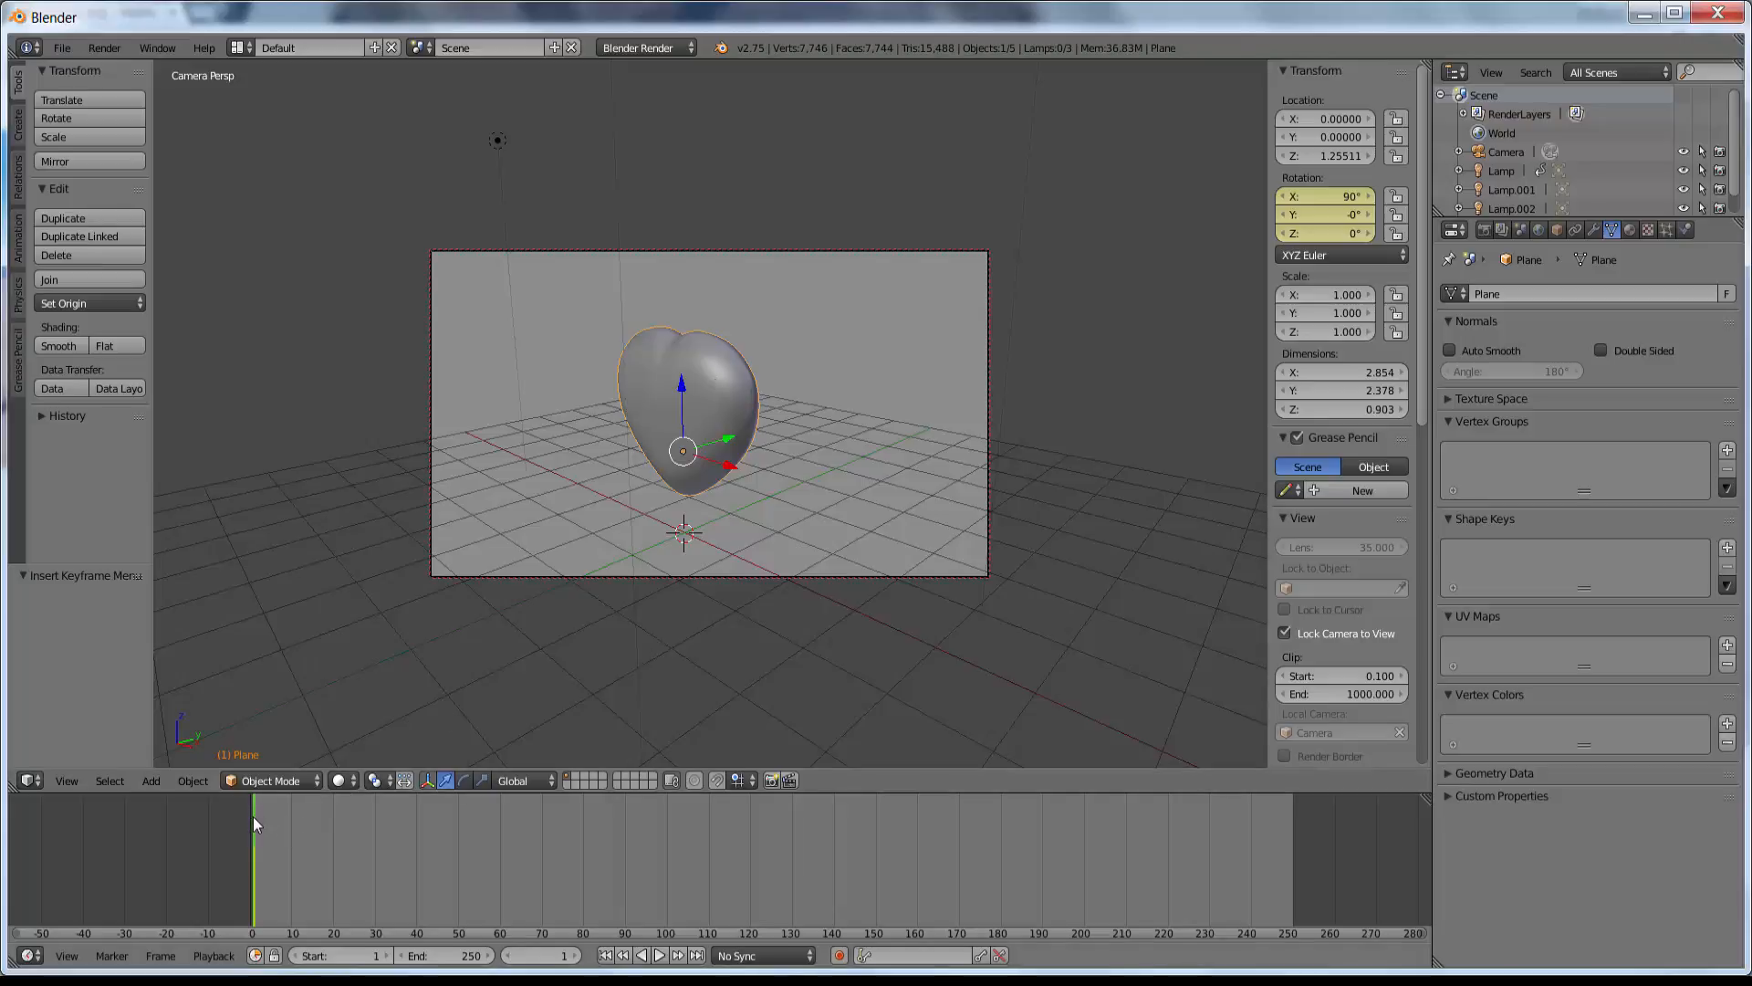
drag(260, 818, 329, 825)
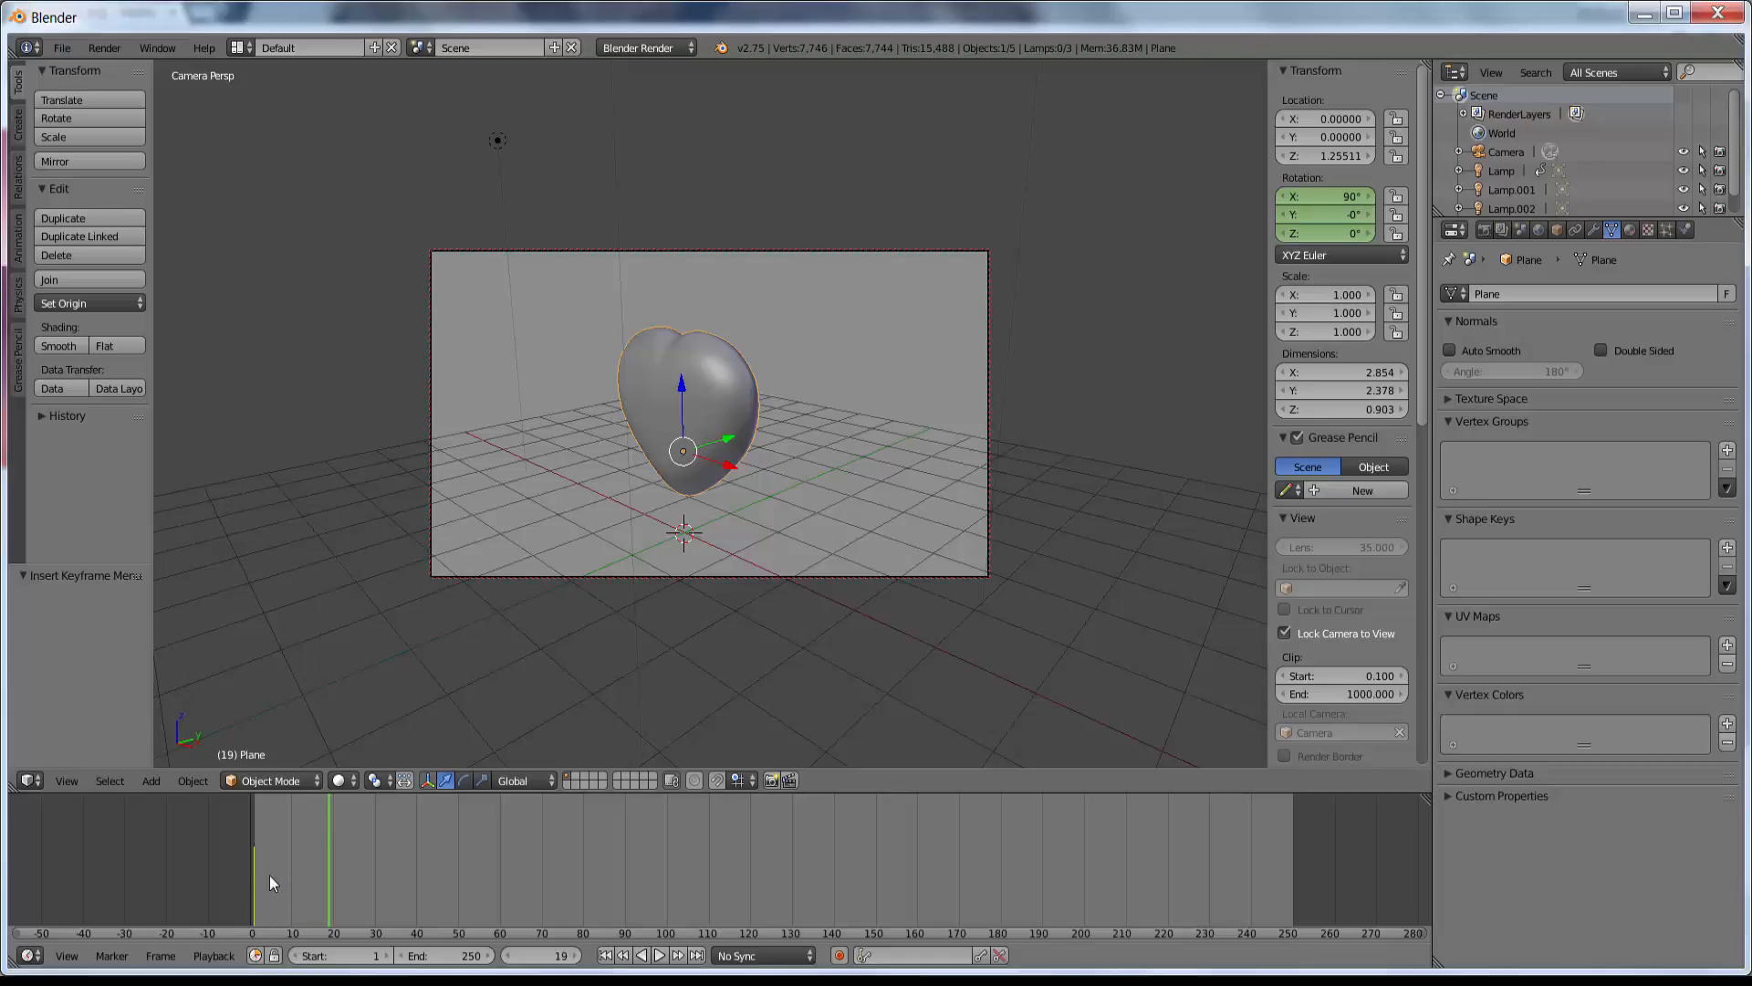
click(252, 885)
click(255, 882)
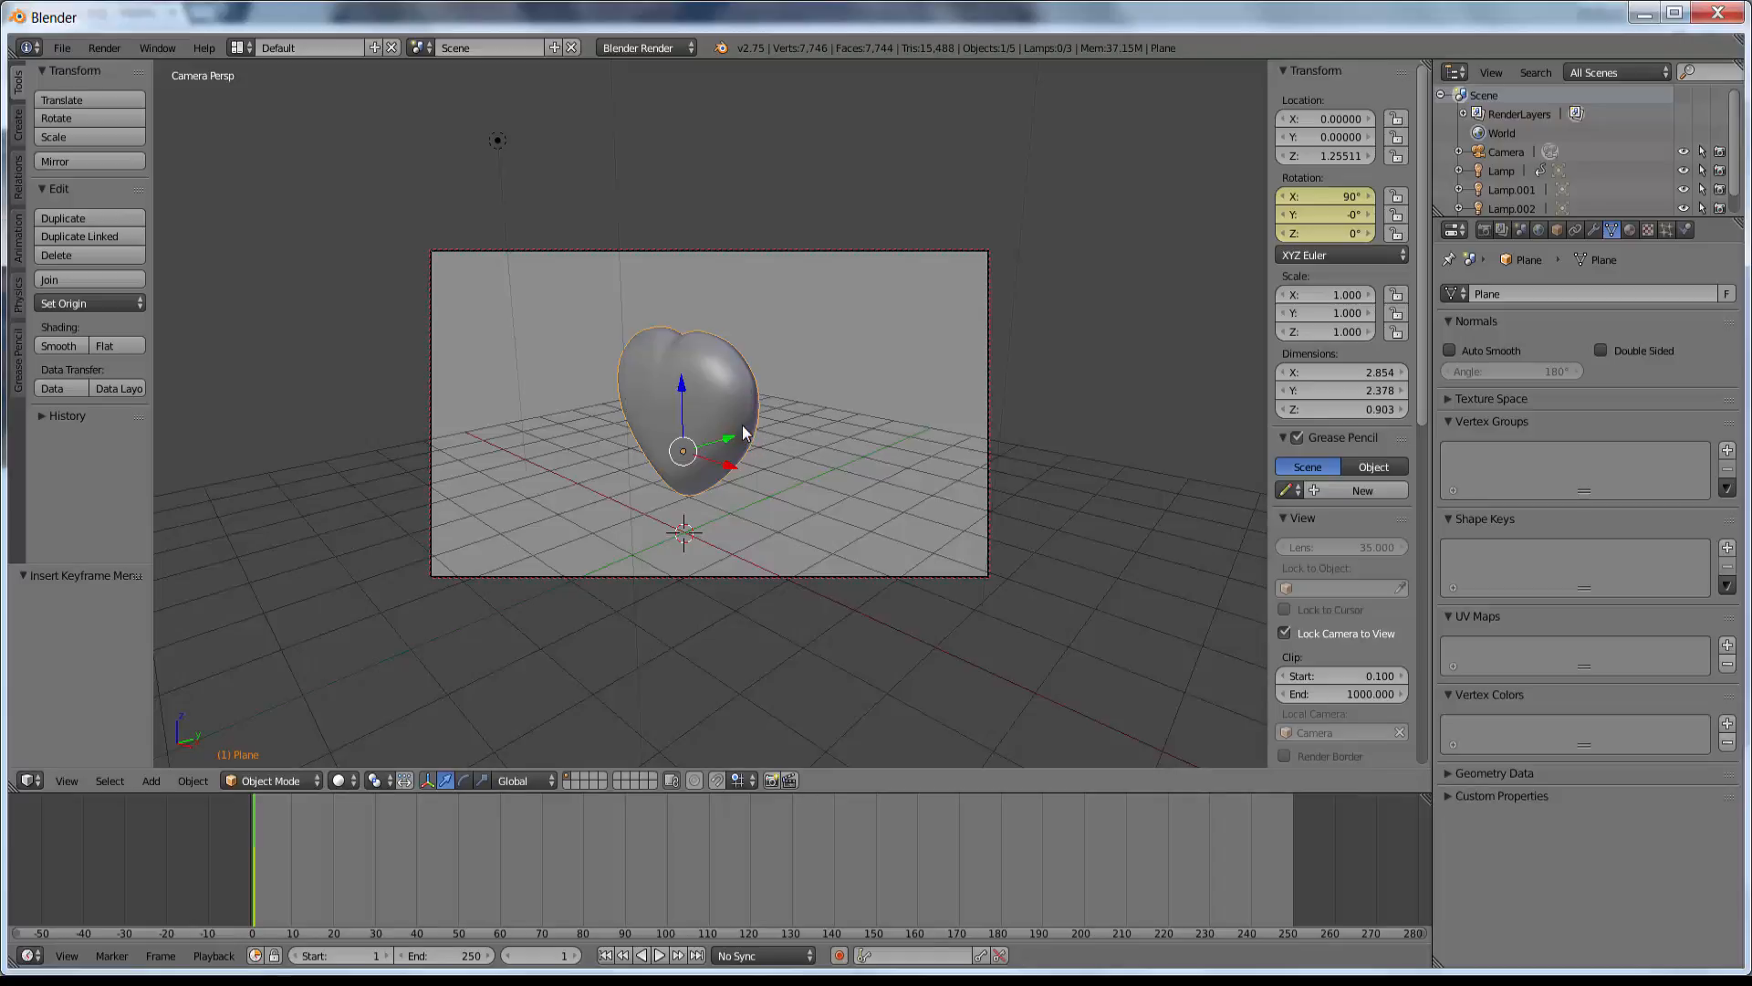
Insert a Rotation keyframe for the heart at frame 250 and preview the animation playback.
click(1293, 858)
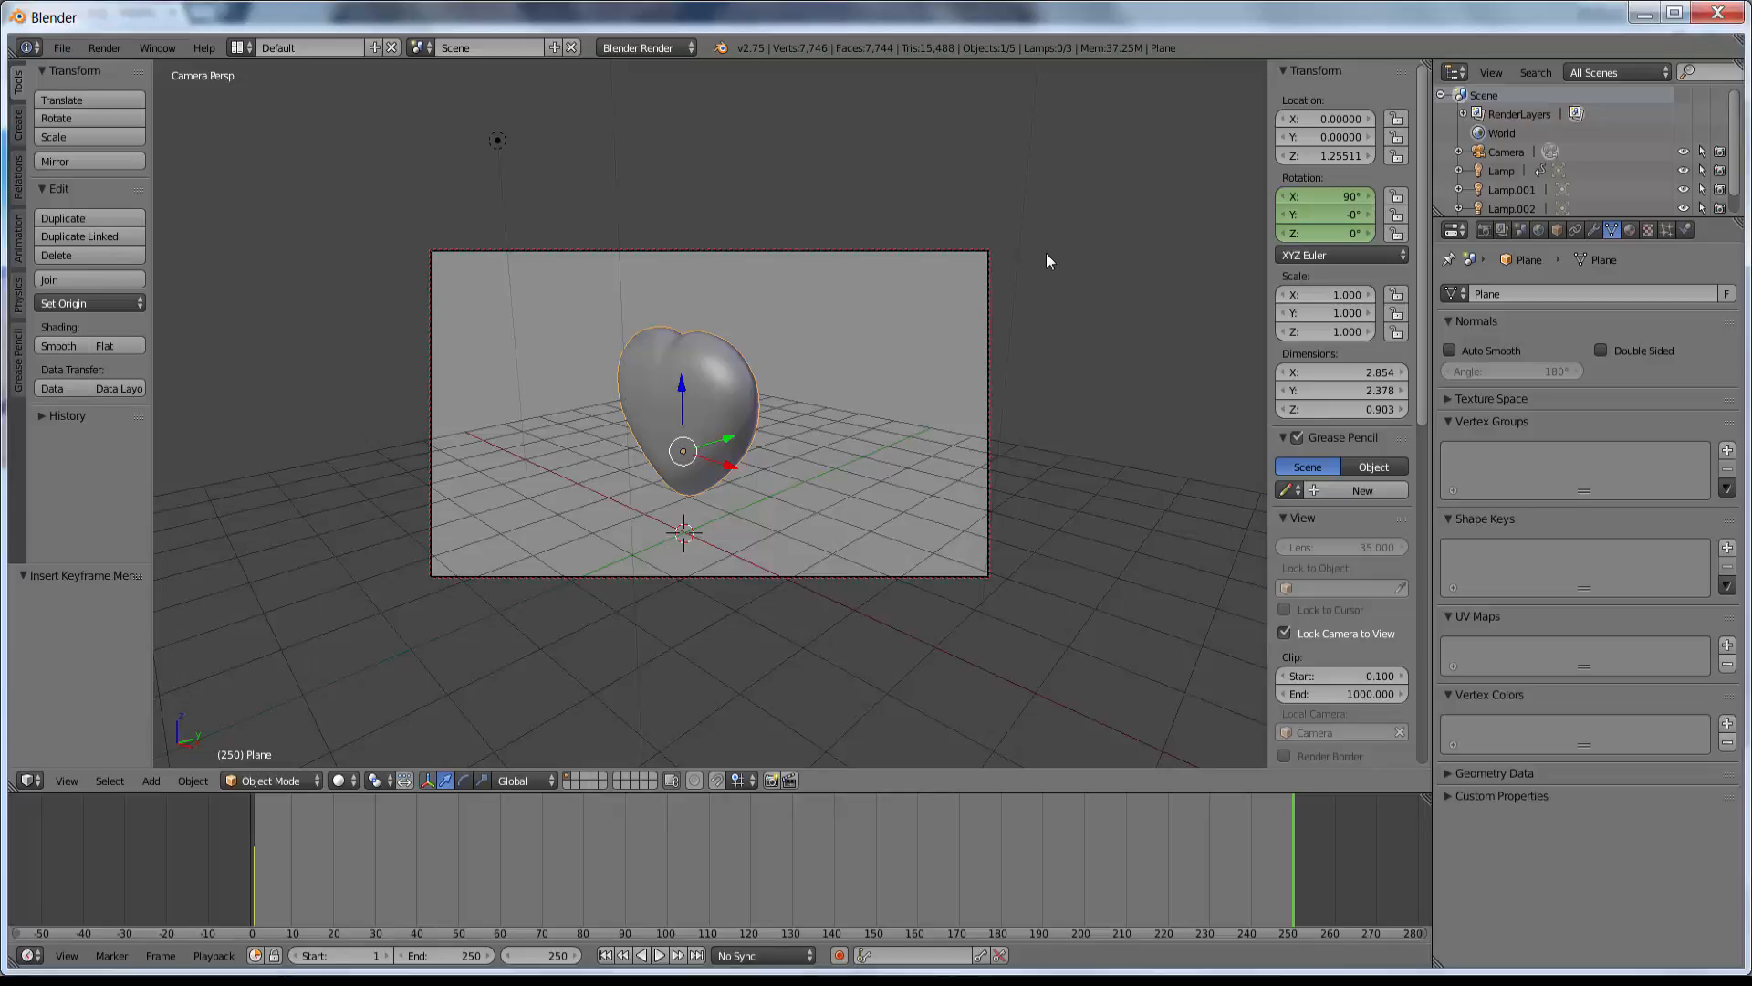
key(i)
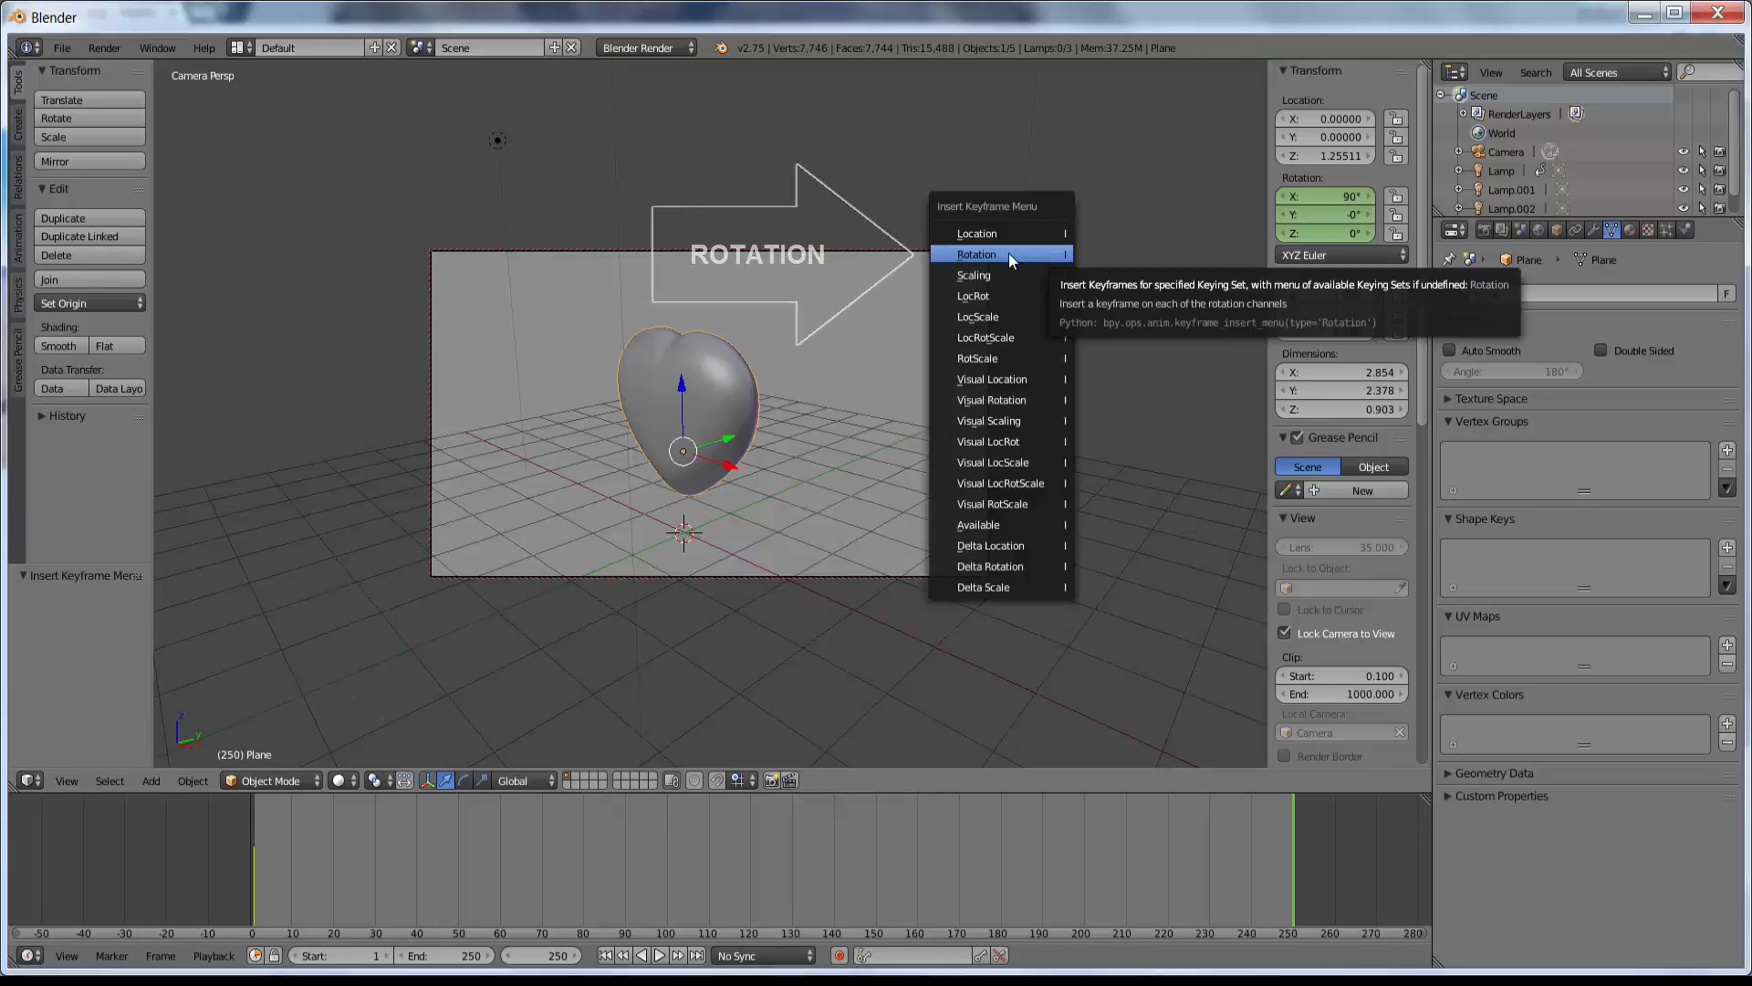
click(1010, 254)
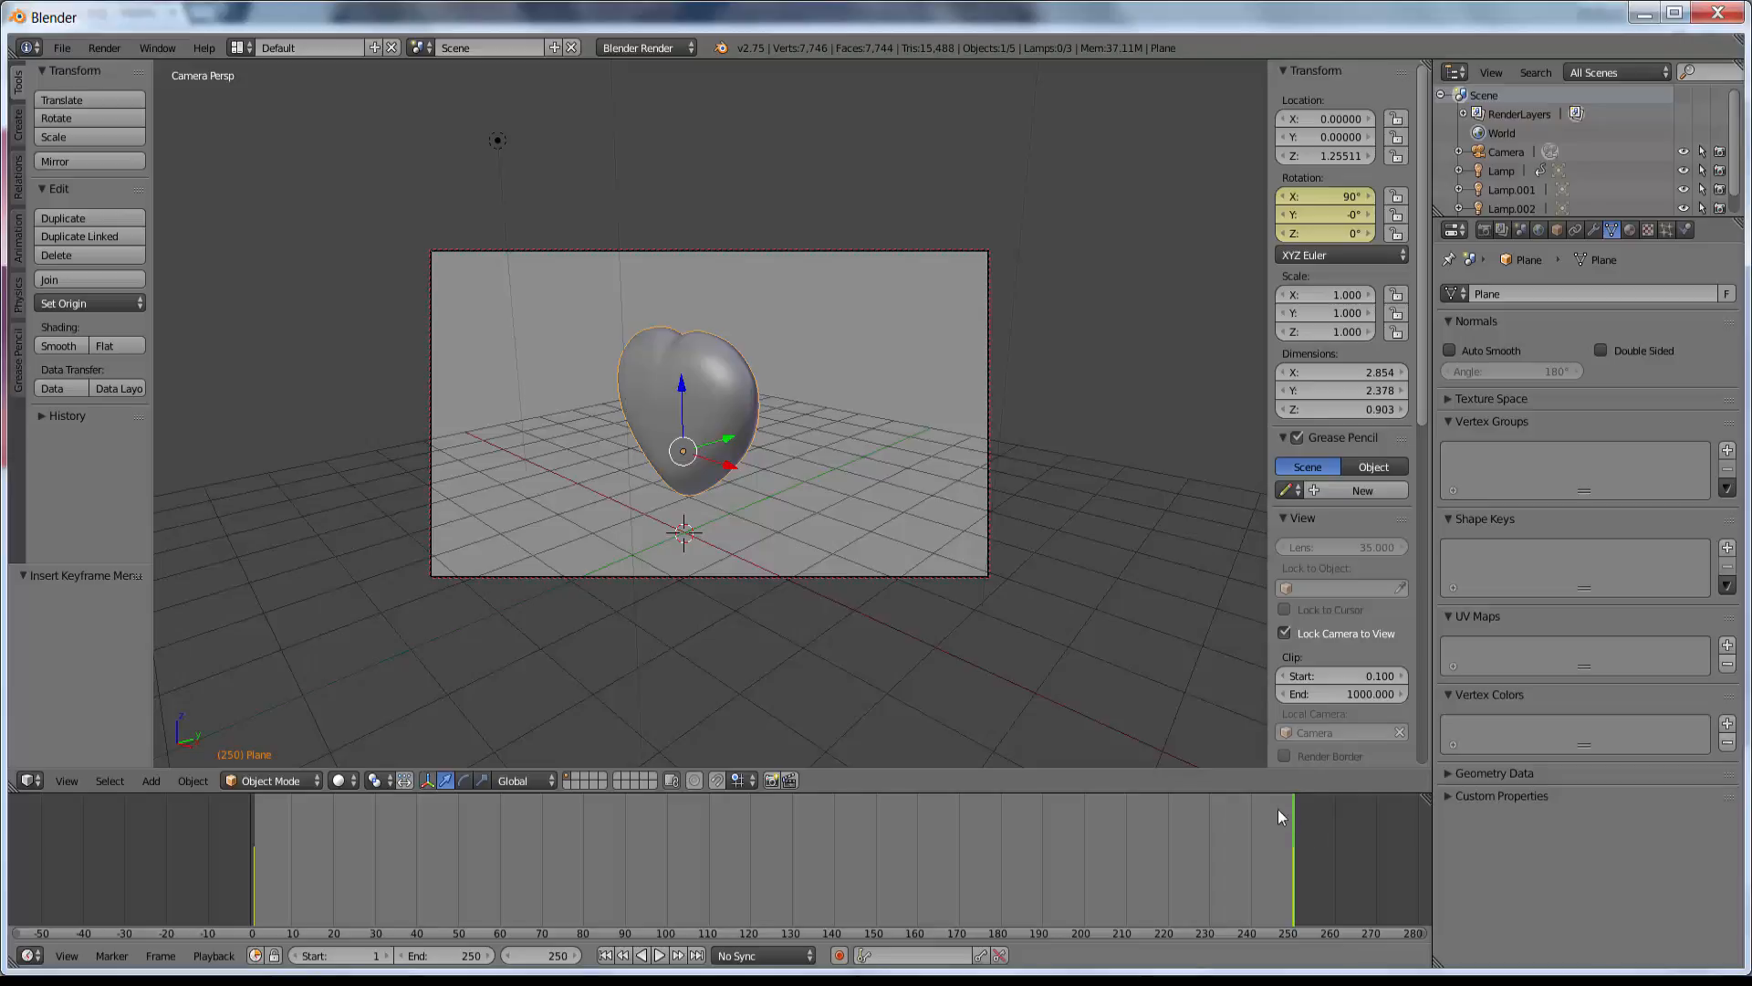
drag(1290, 809, 1214, 813)
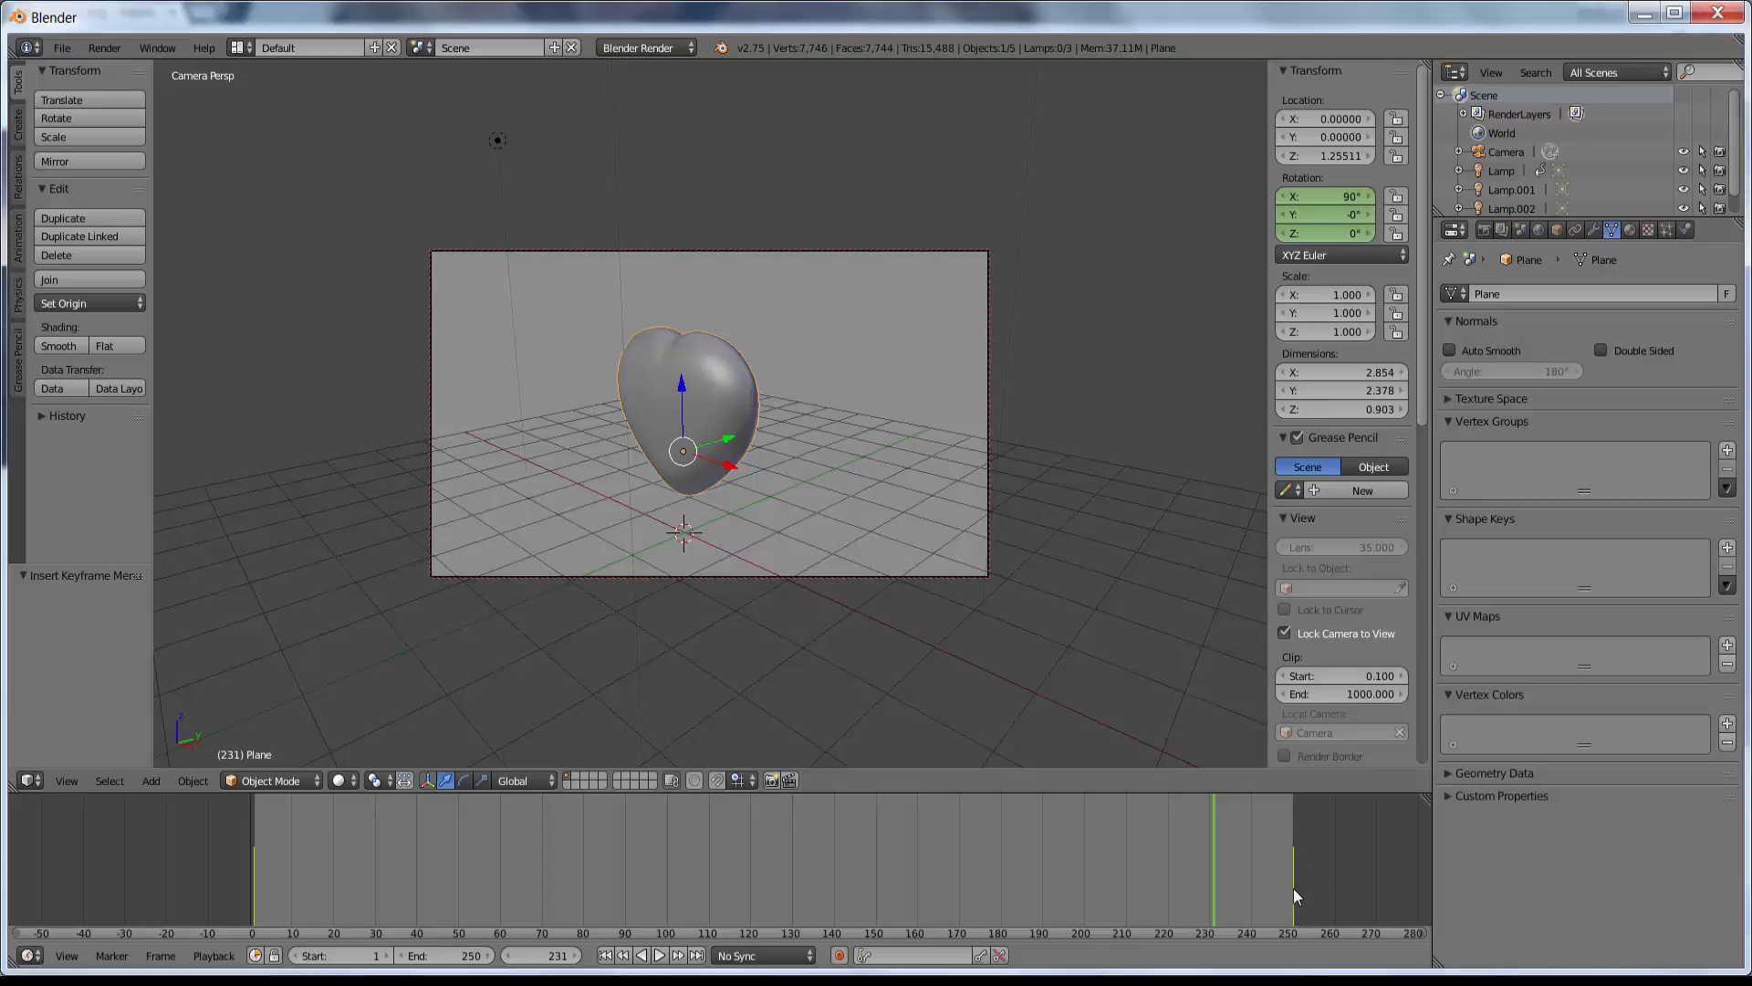
click(1294, 889)
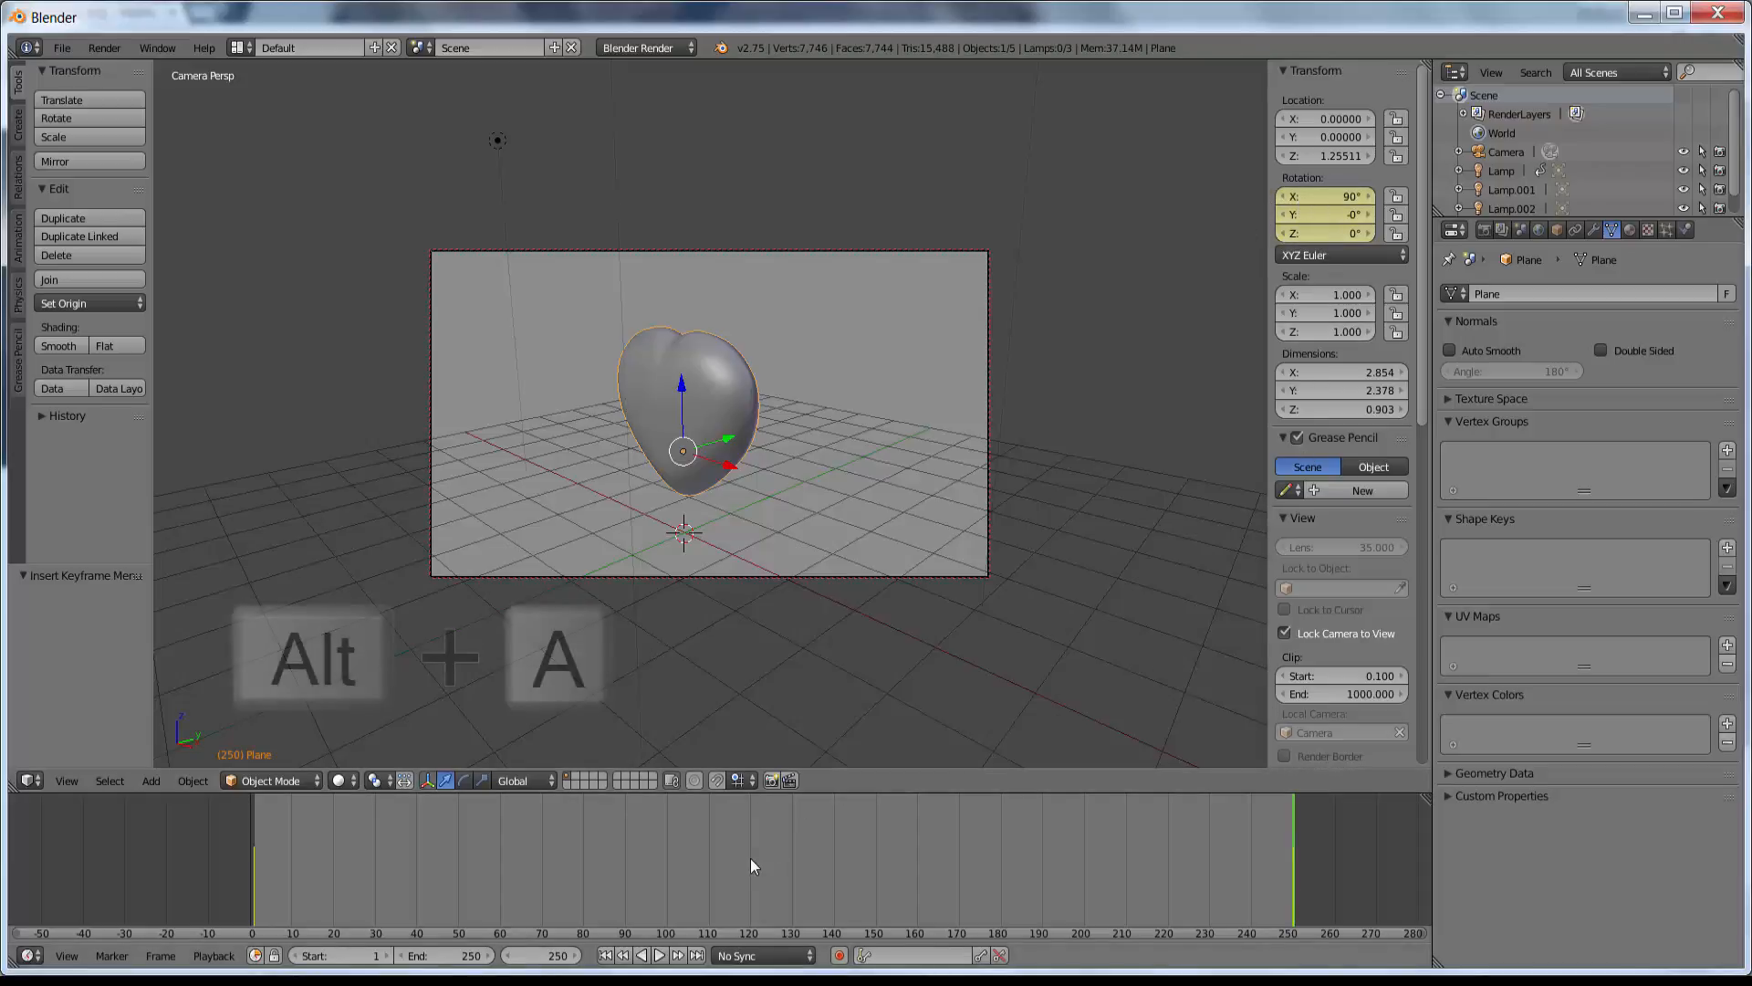
key(alt+a)
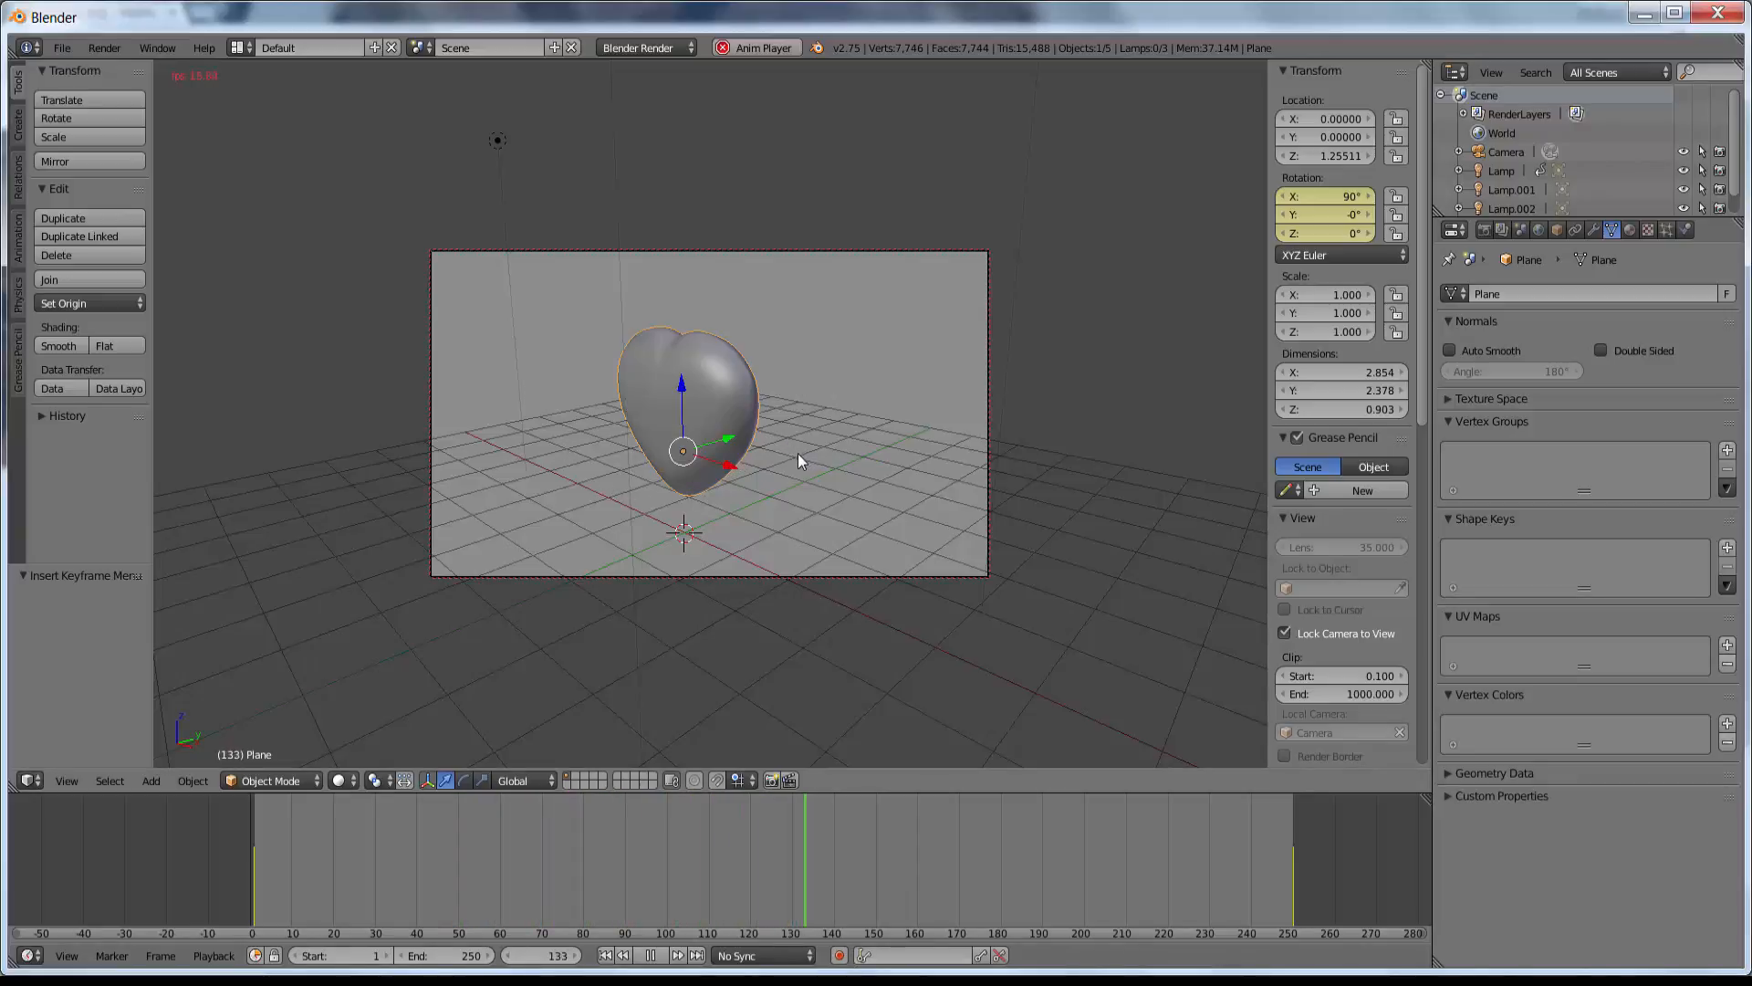
click(665, 954)
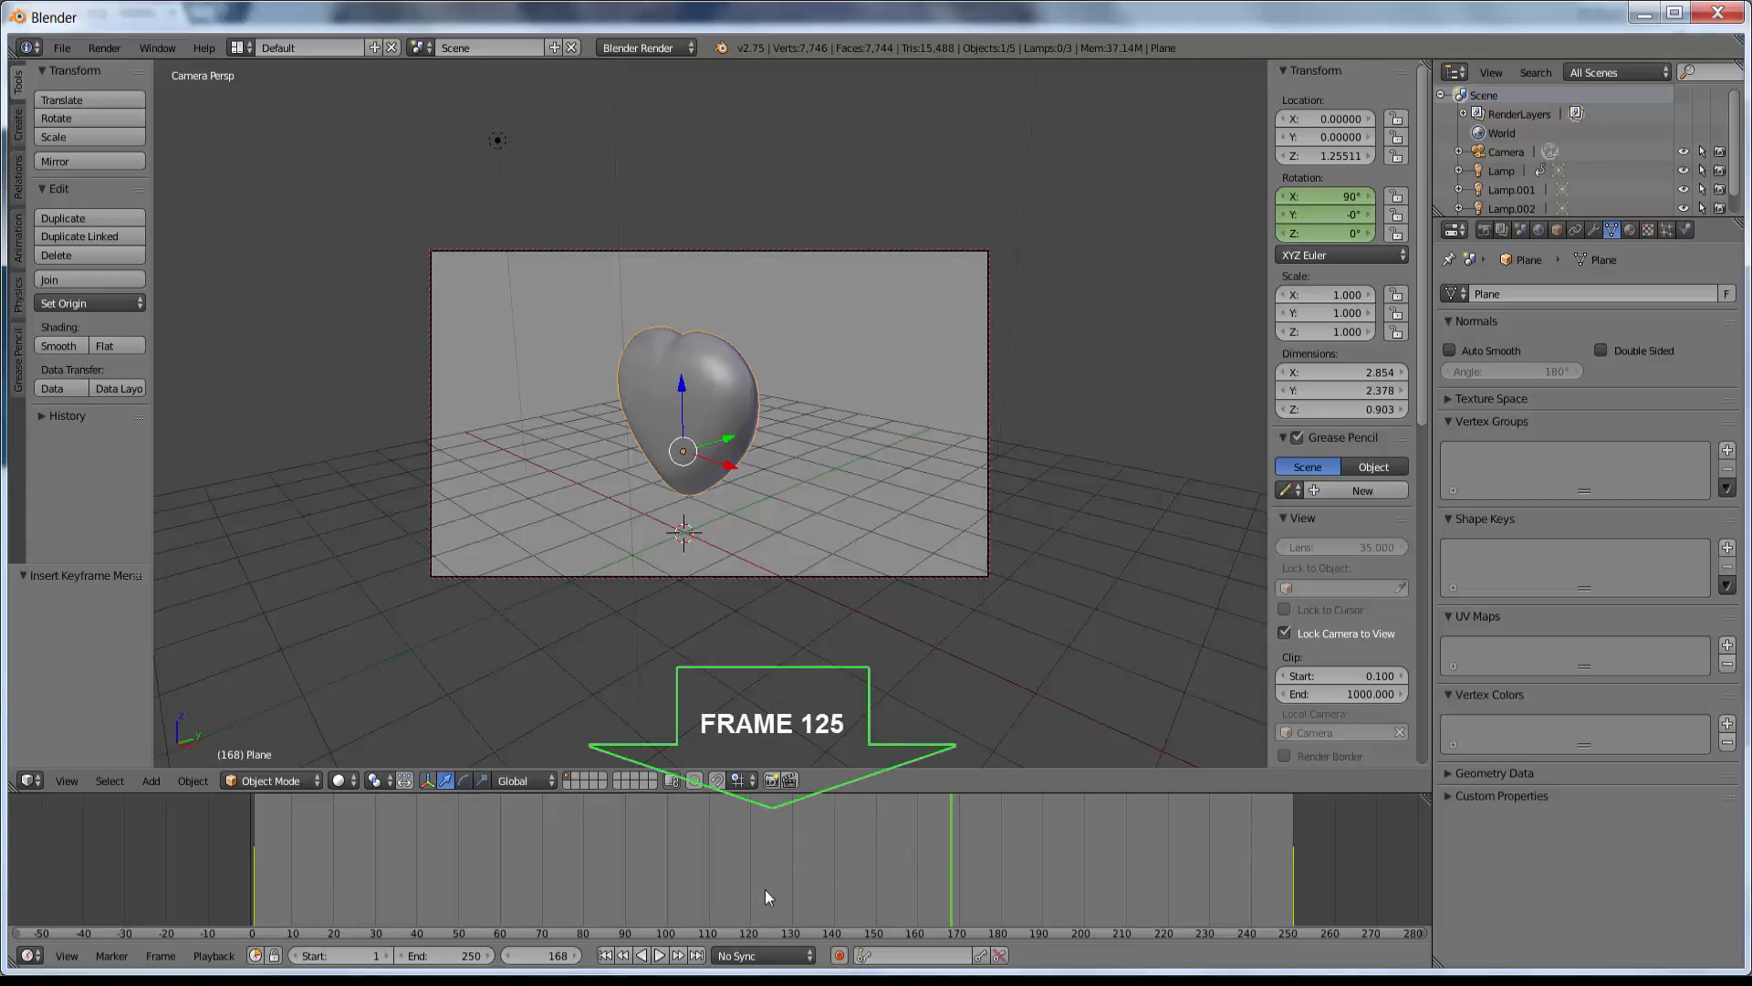
At frame 125, rotate the heart about 431.893° around the global Z axis and insert a Rotation keyframe.
click(772, 816)
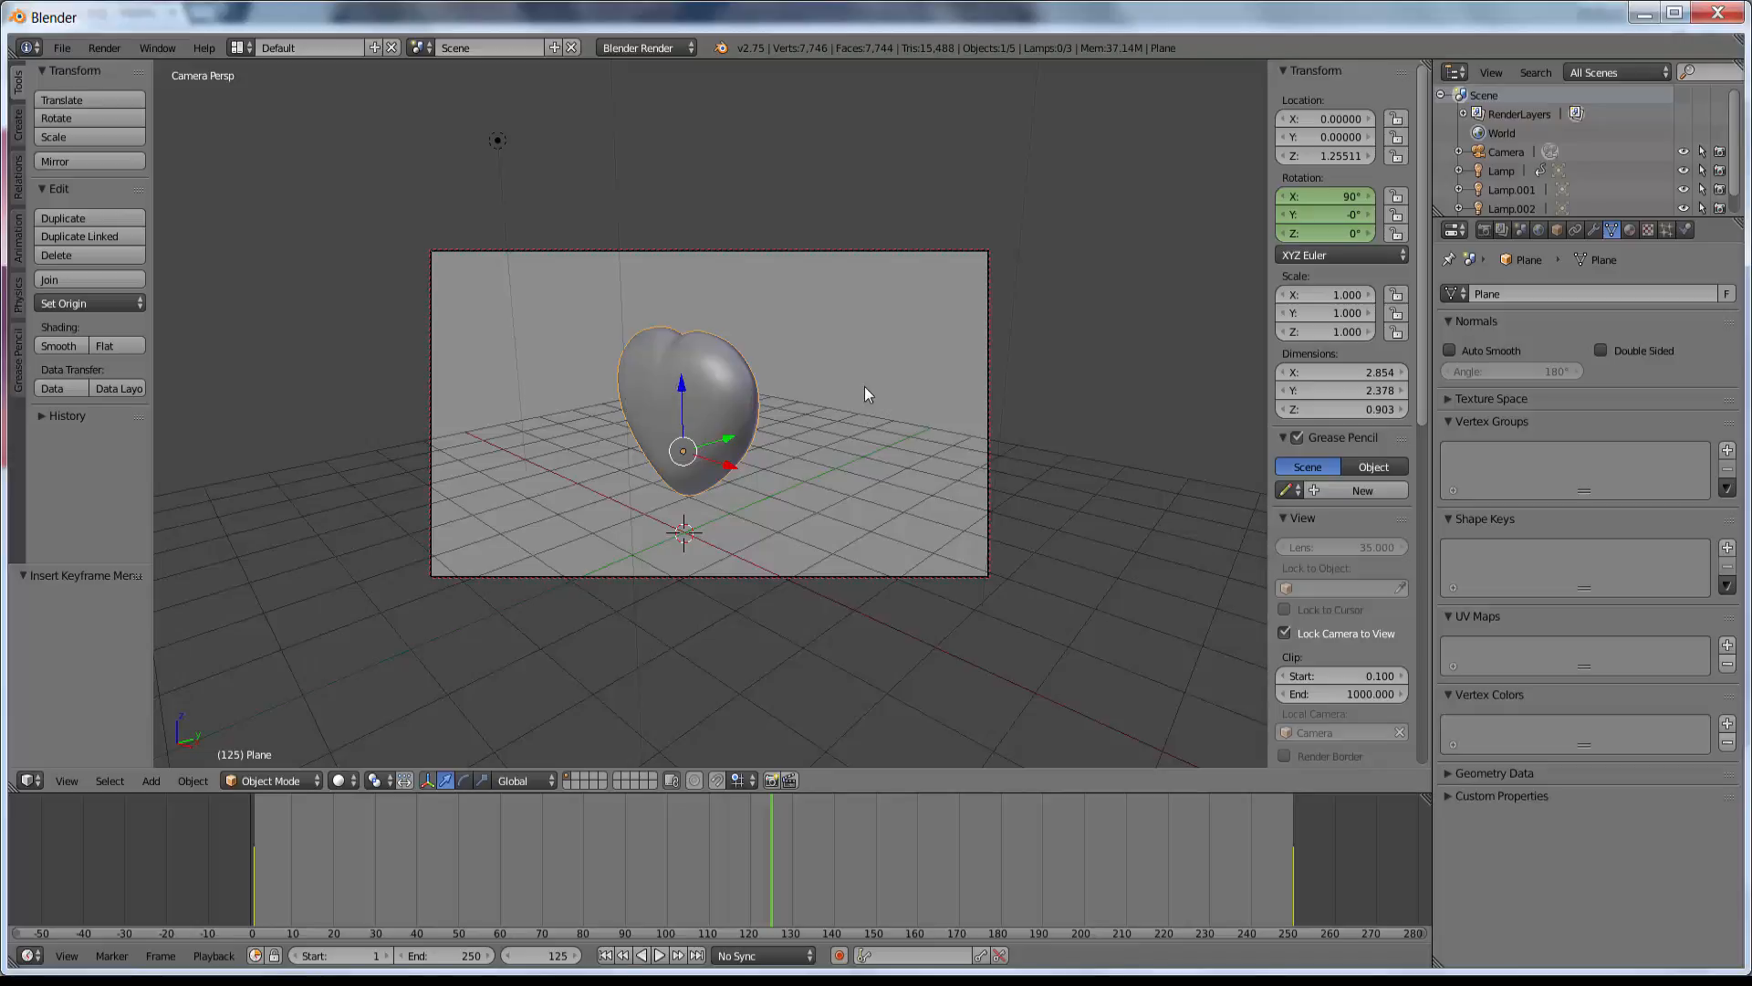
key(r)
key(z)
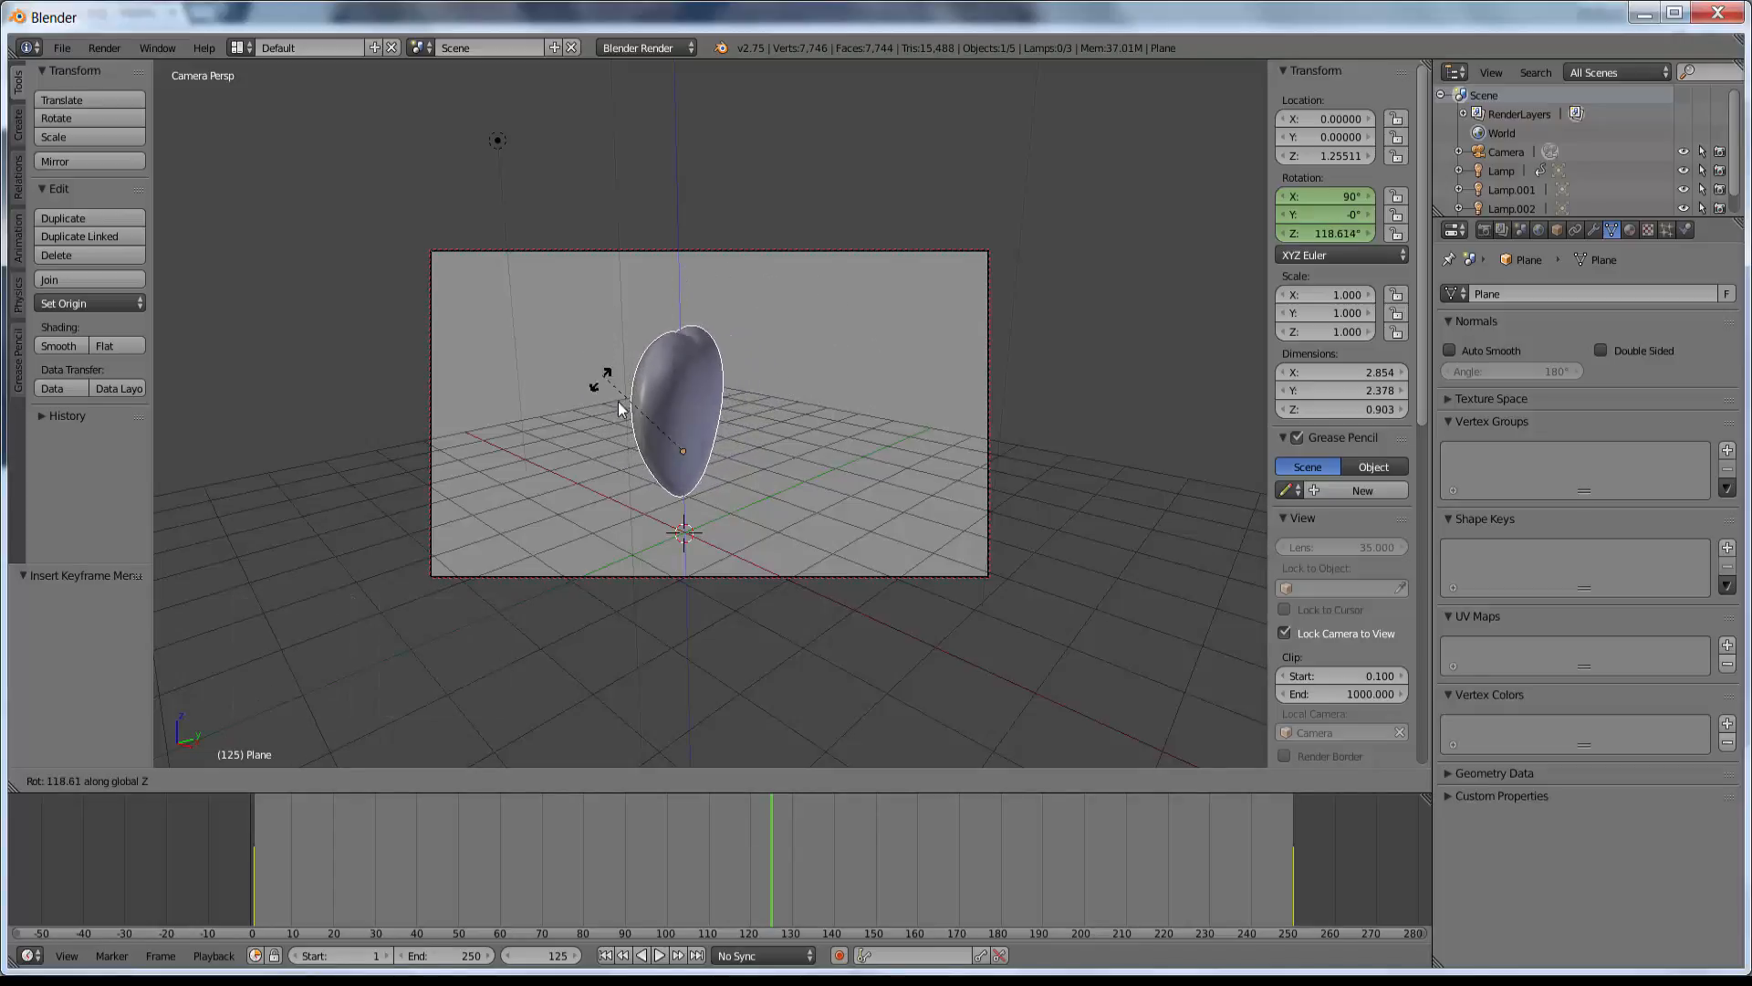
click(681, 265)
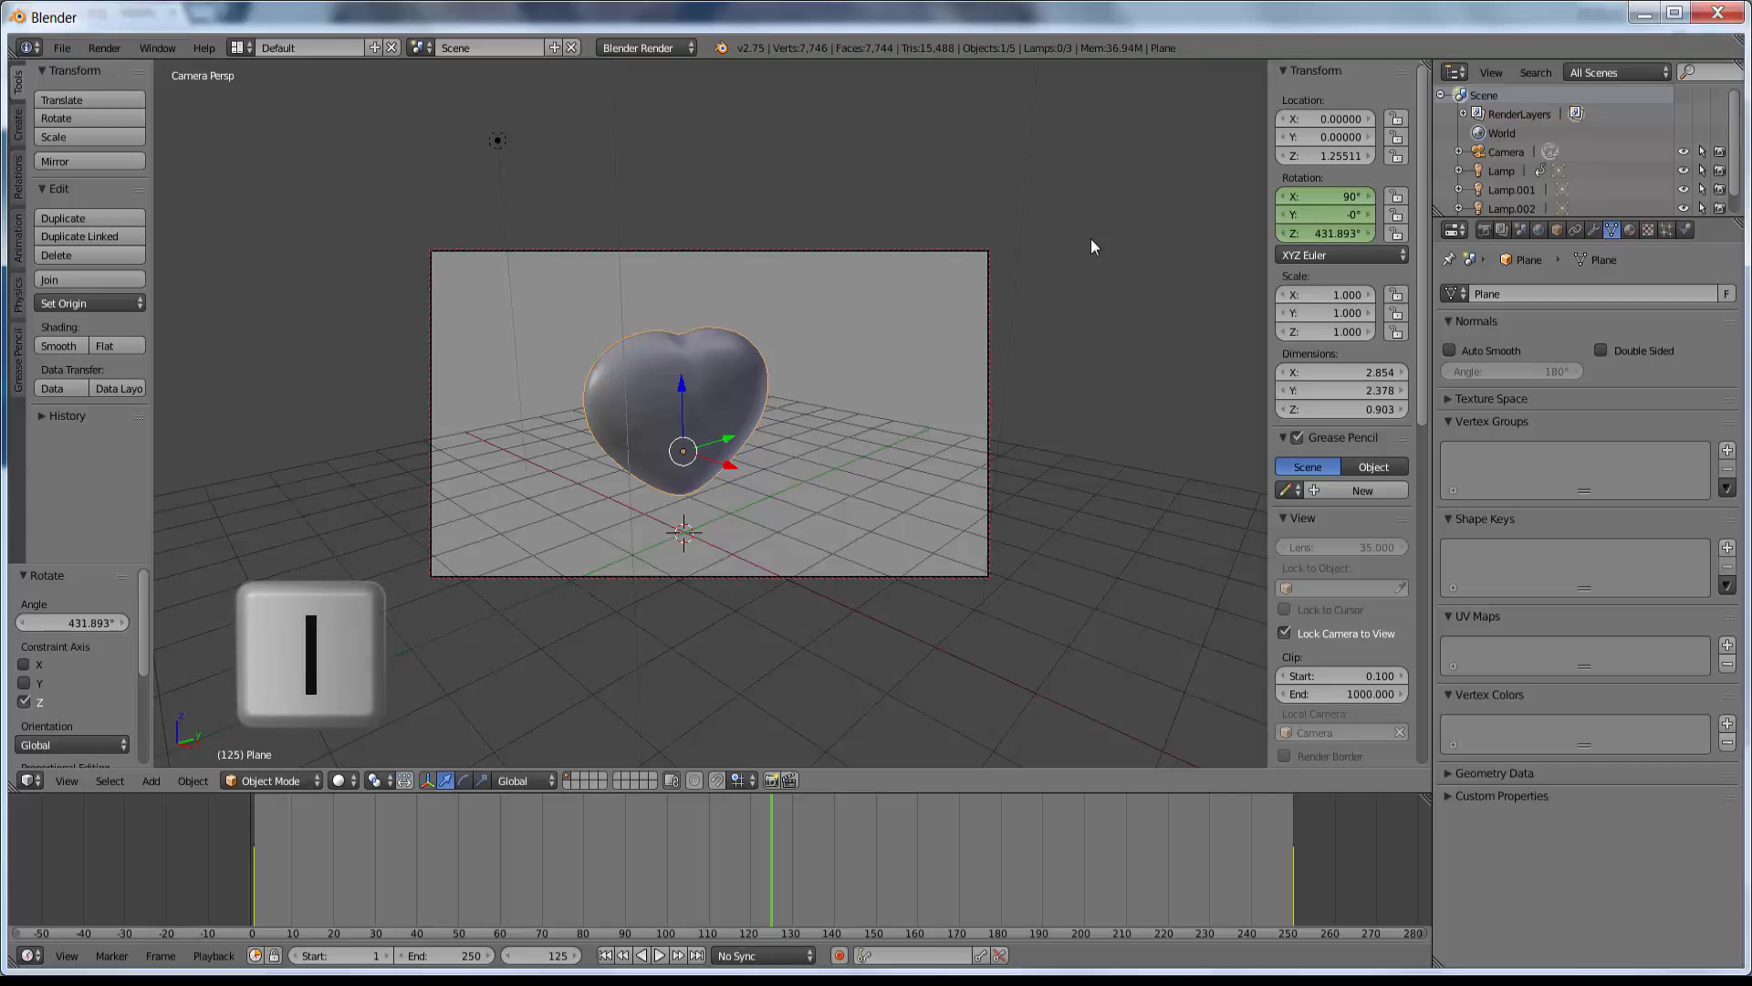
key(i)
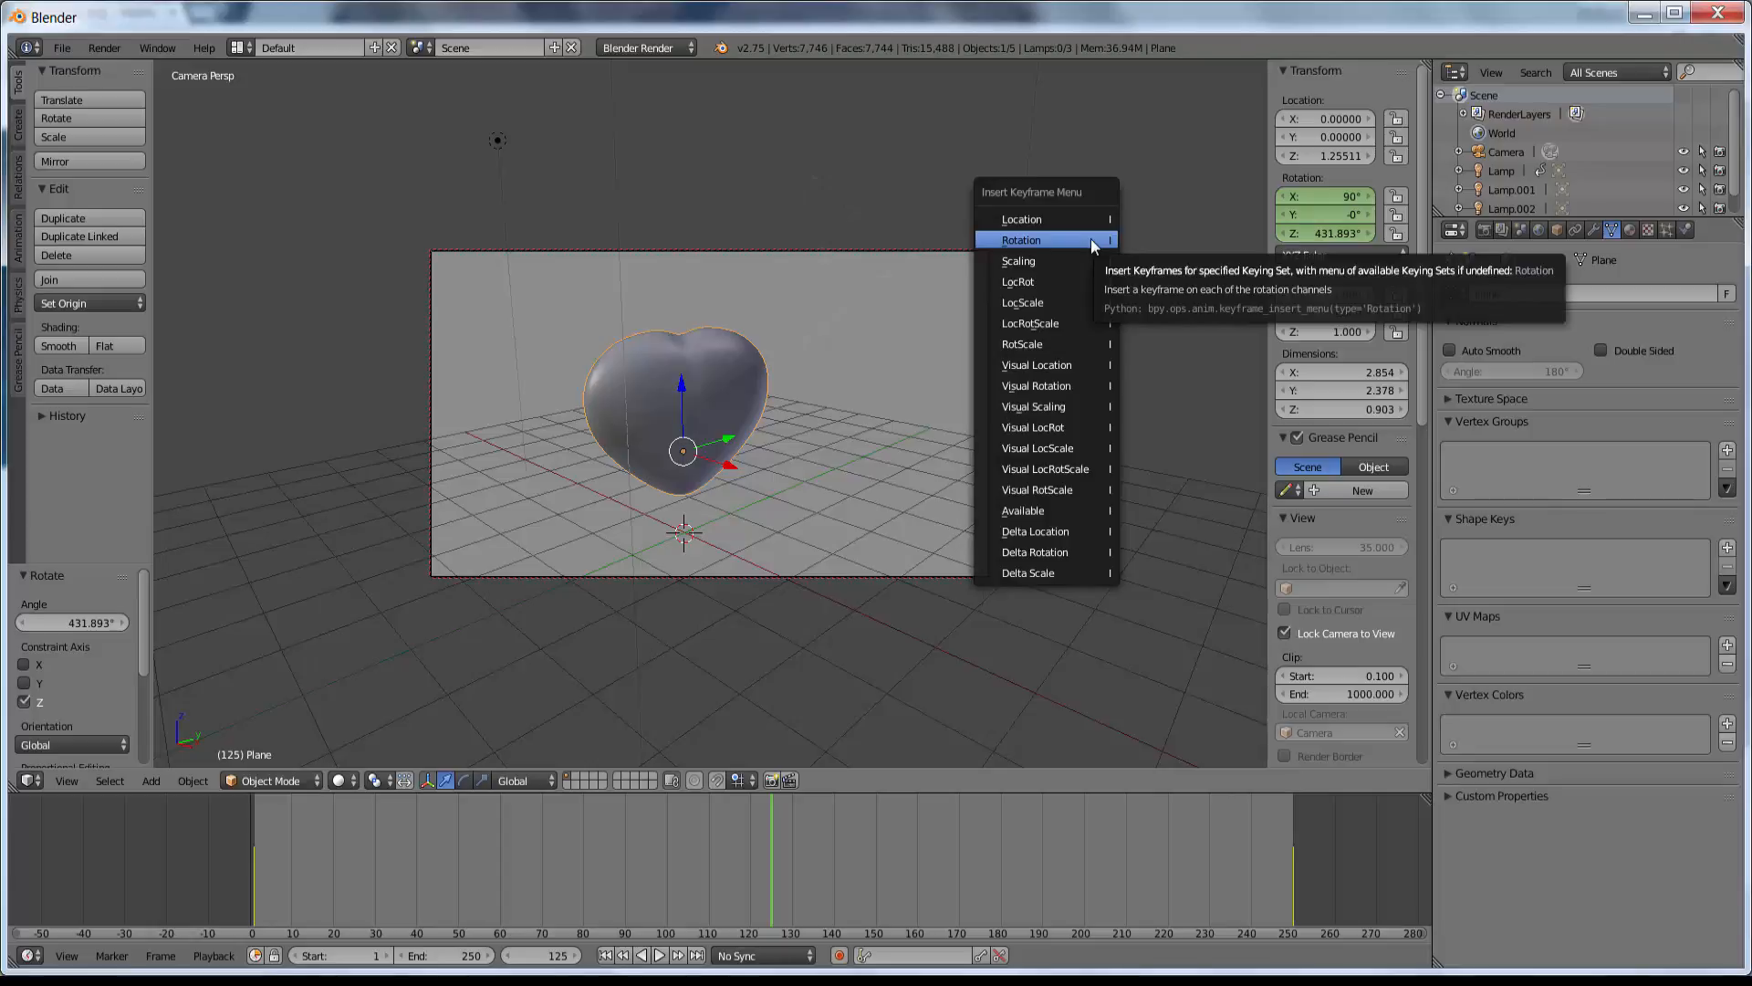
click(1043, 239)
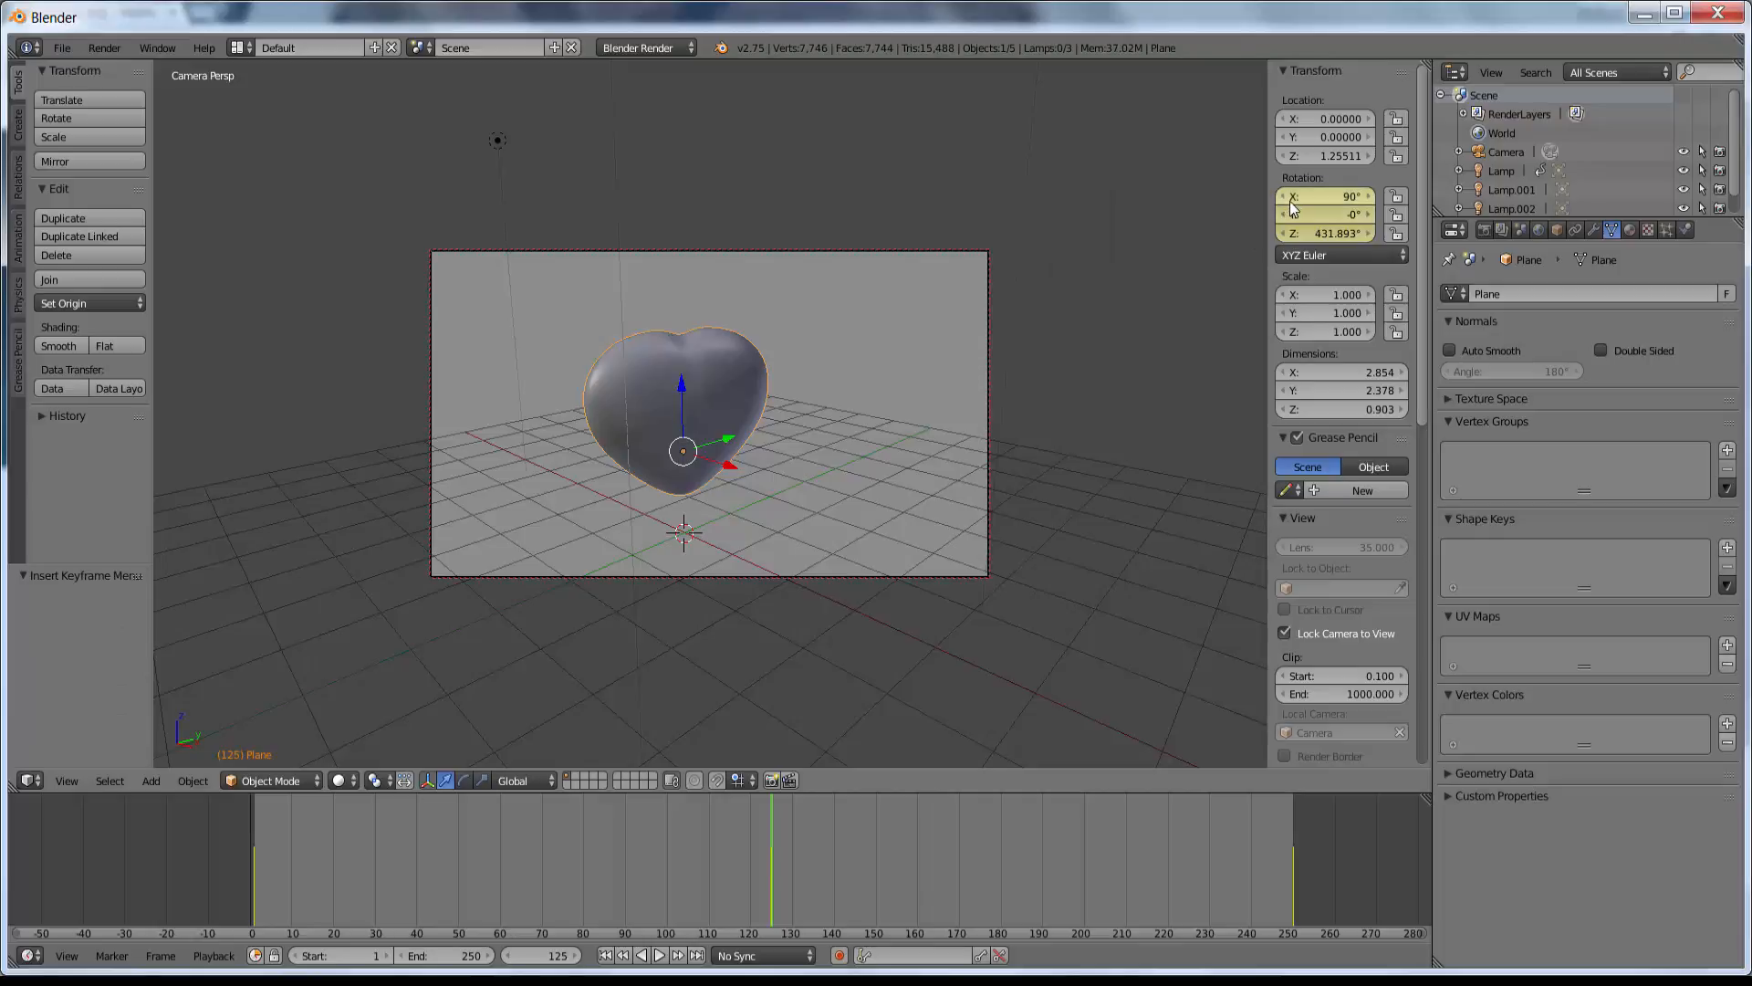
Return to frame 1 and play the animation to check how the heart spins.
click(606, 955)
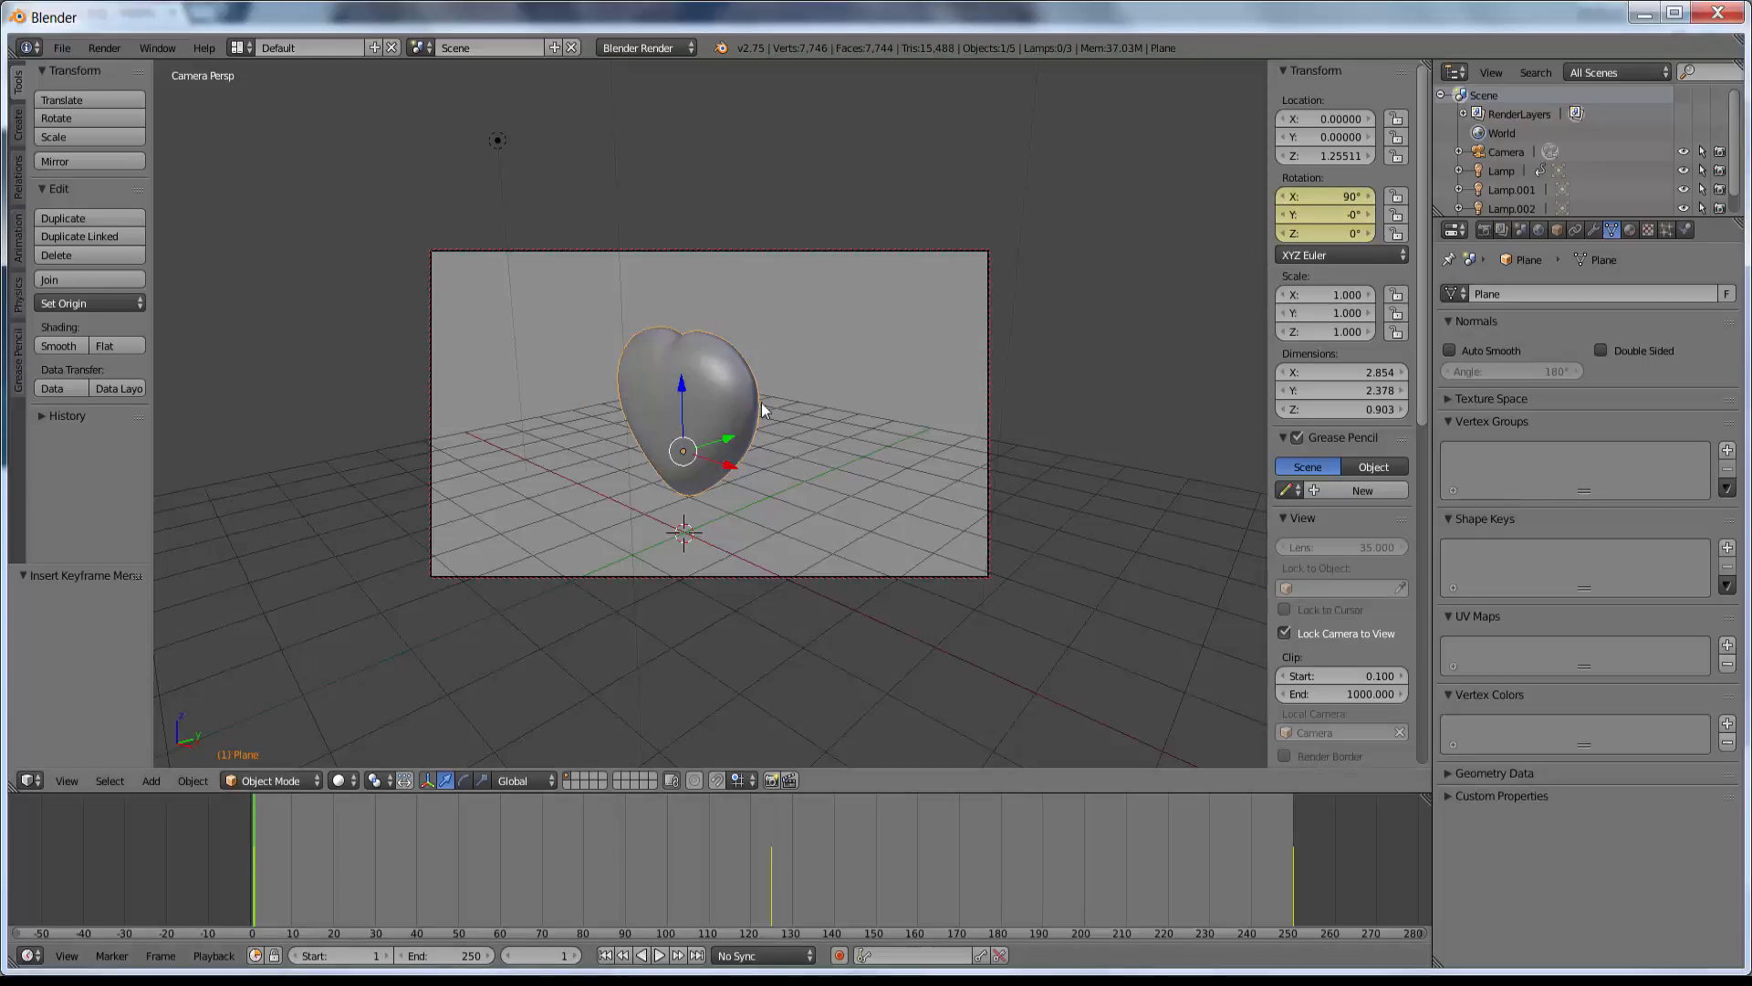
key(alt+a)
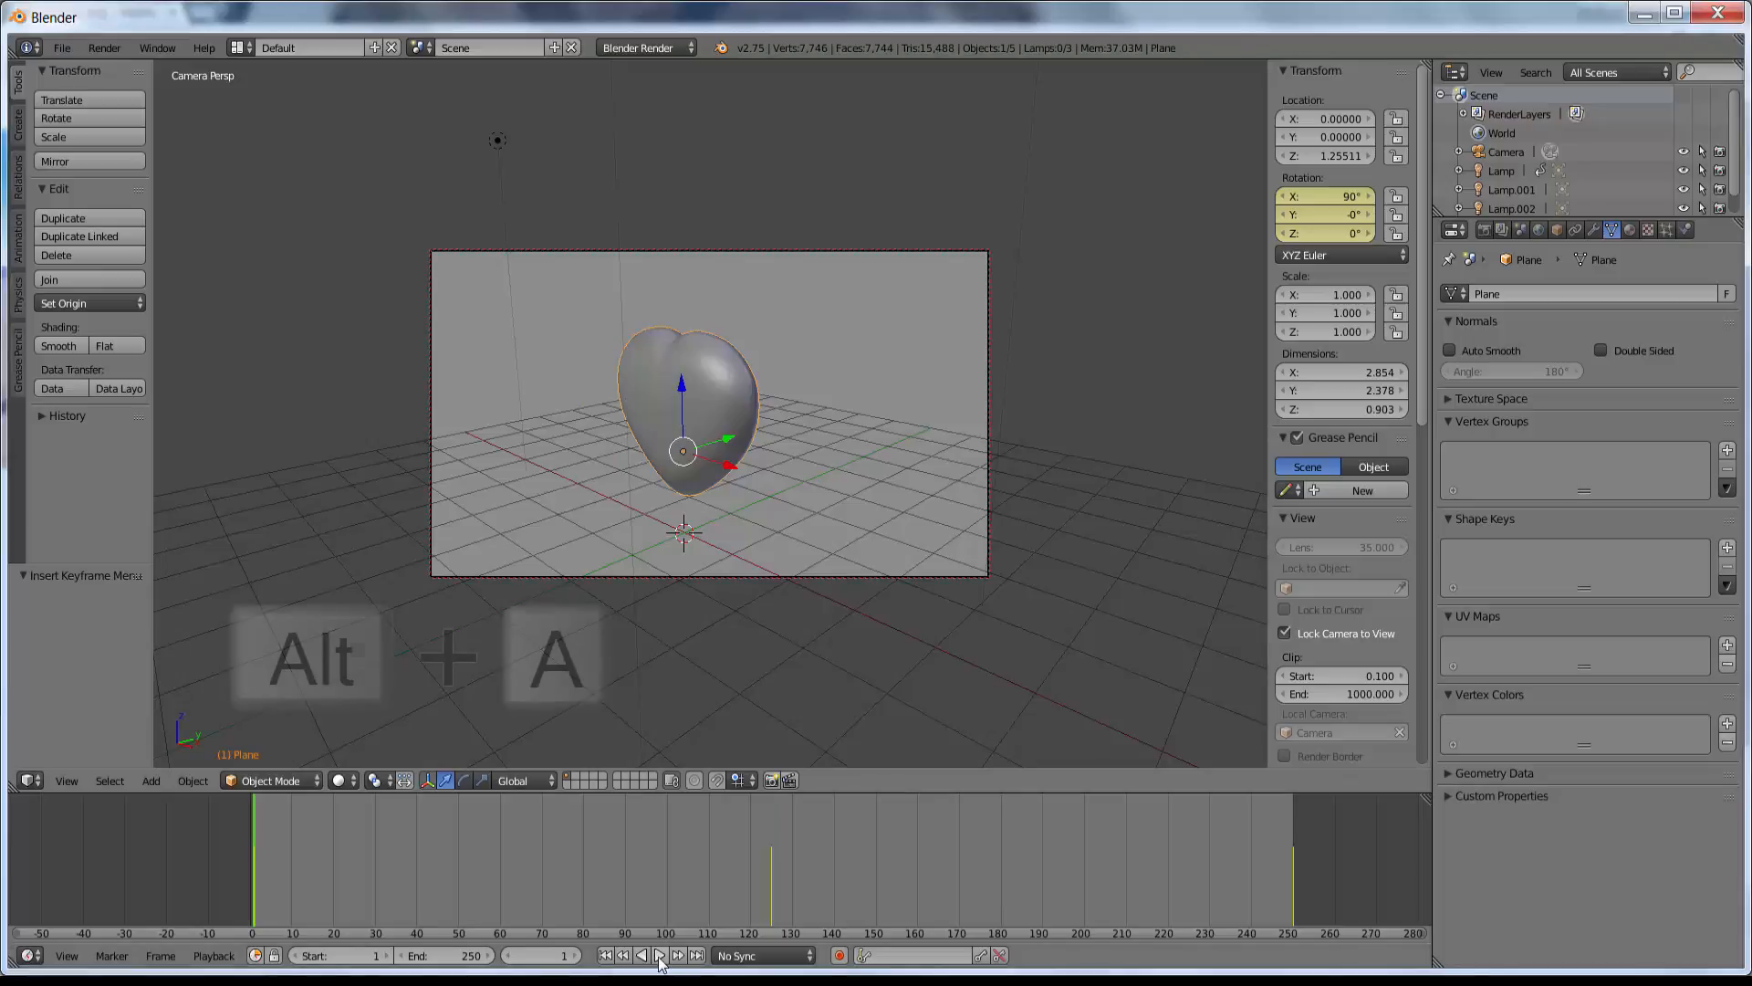
click(660, 955)
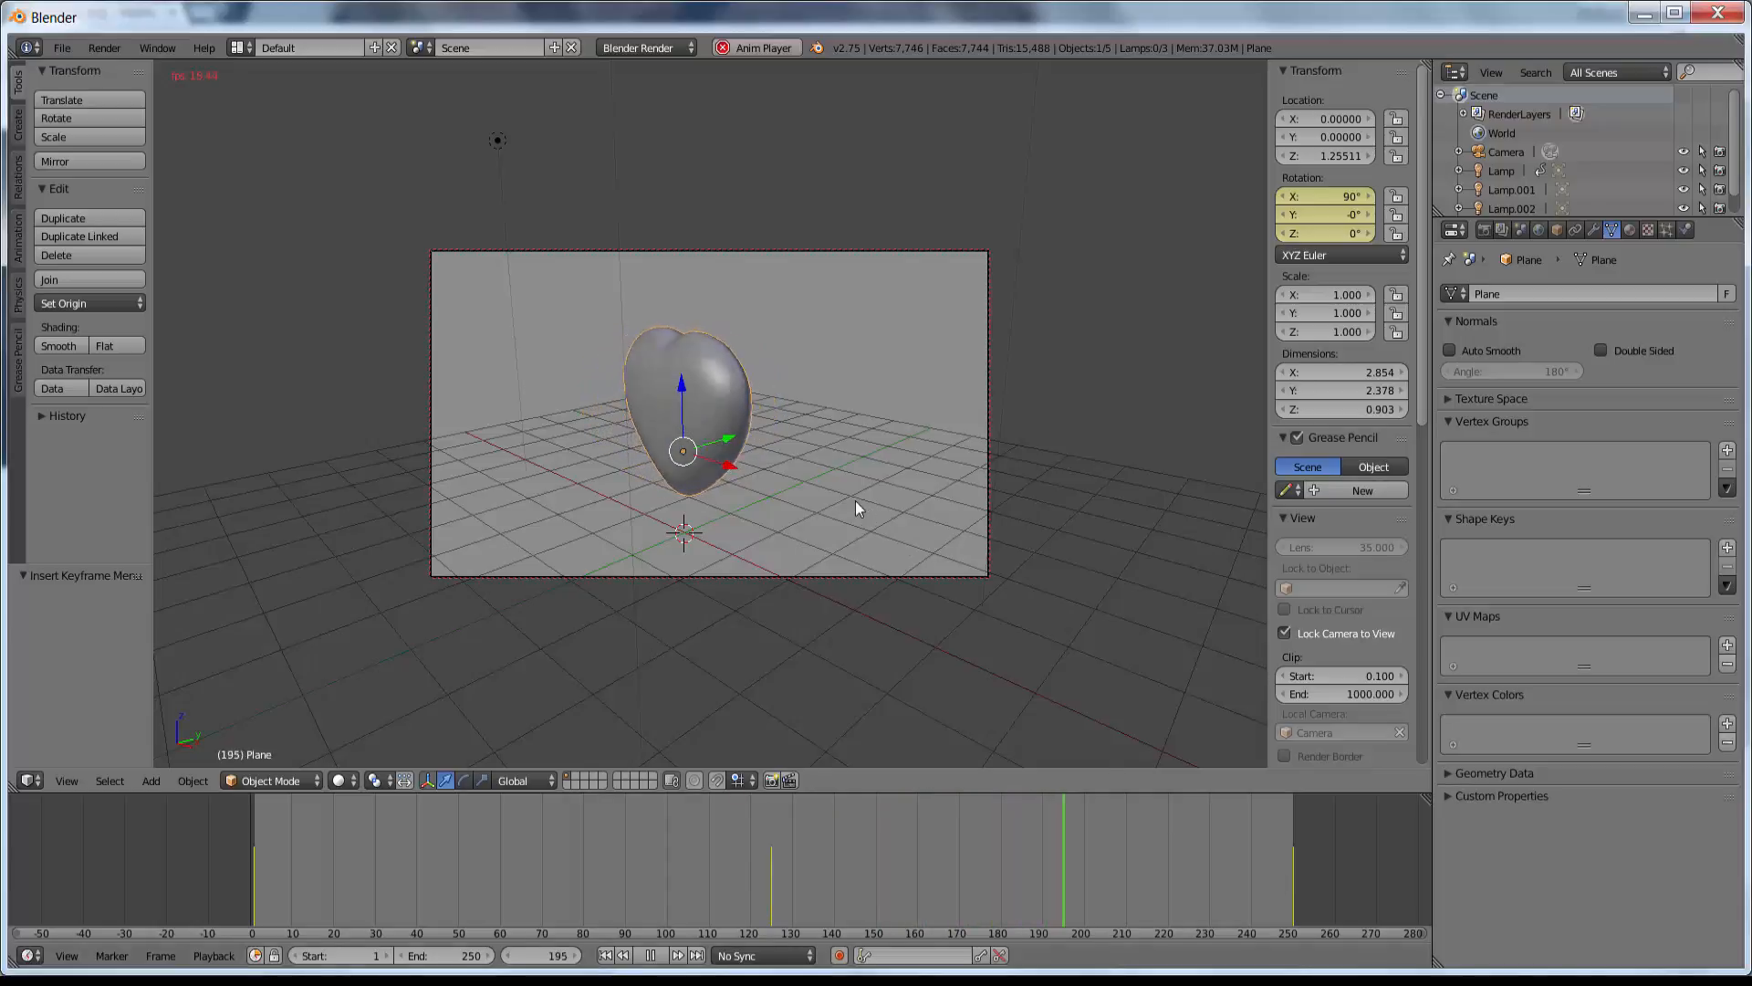
key(Escape)
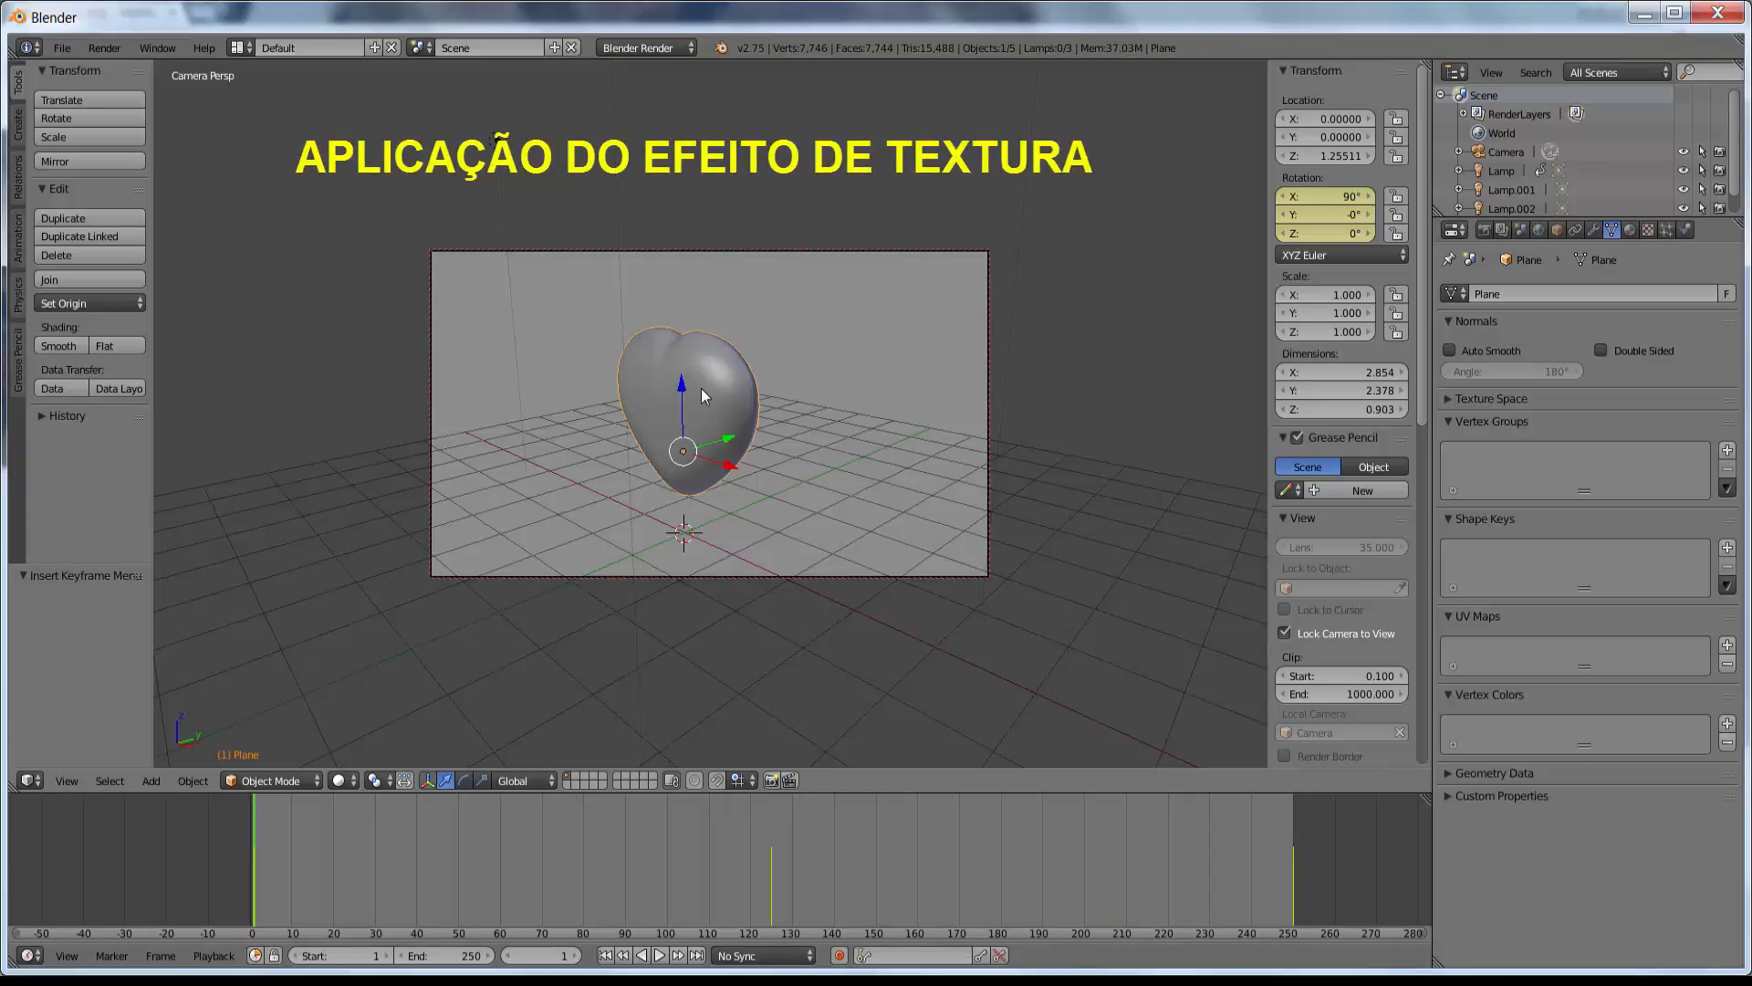
Switch the render engine to Cycles Render and hide the 3D view's properties sidebar.
click(692, 48)
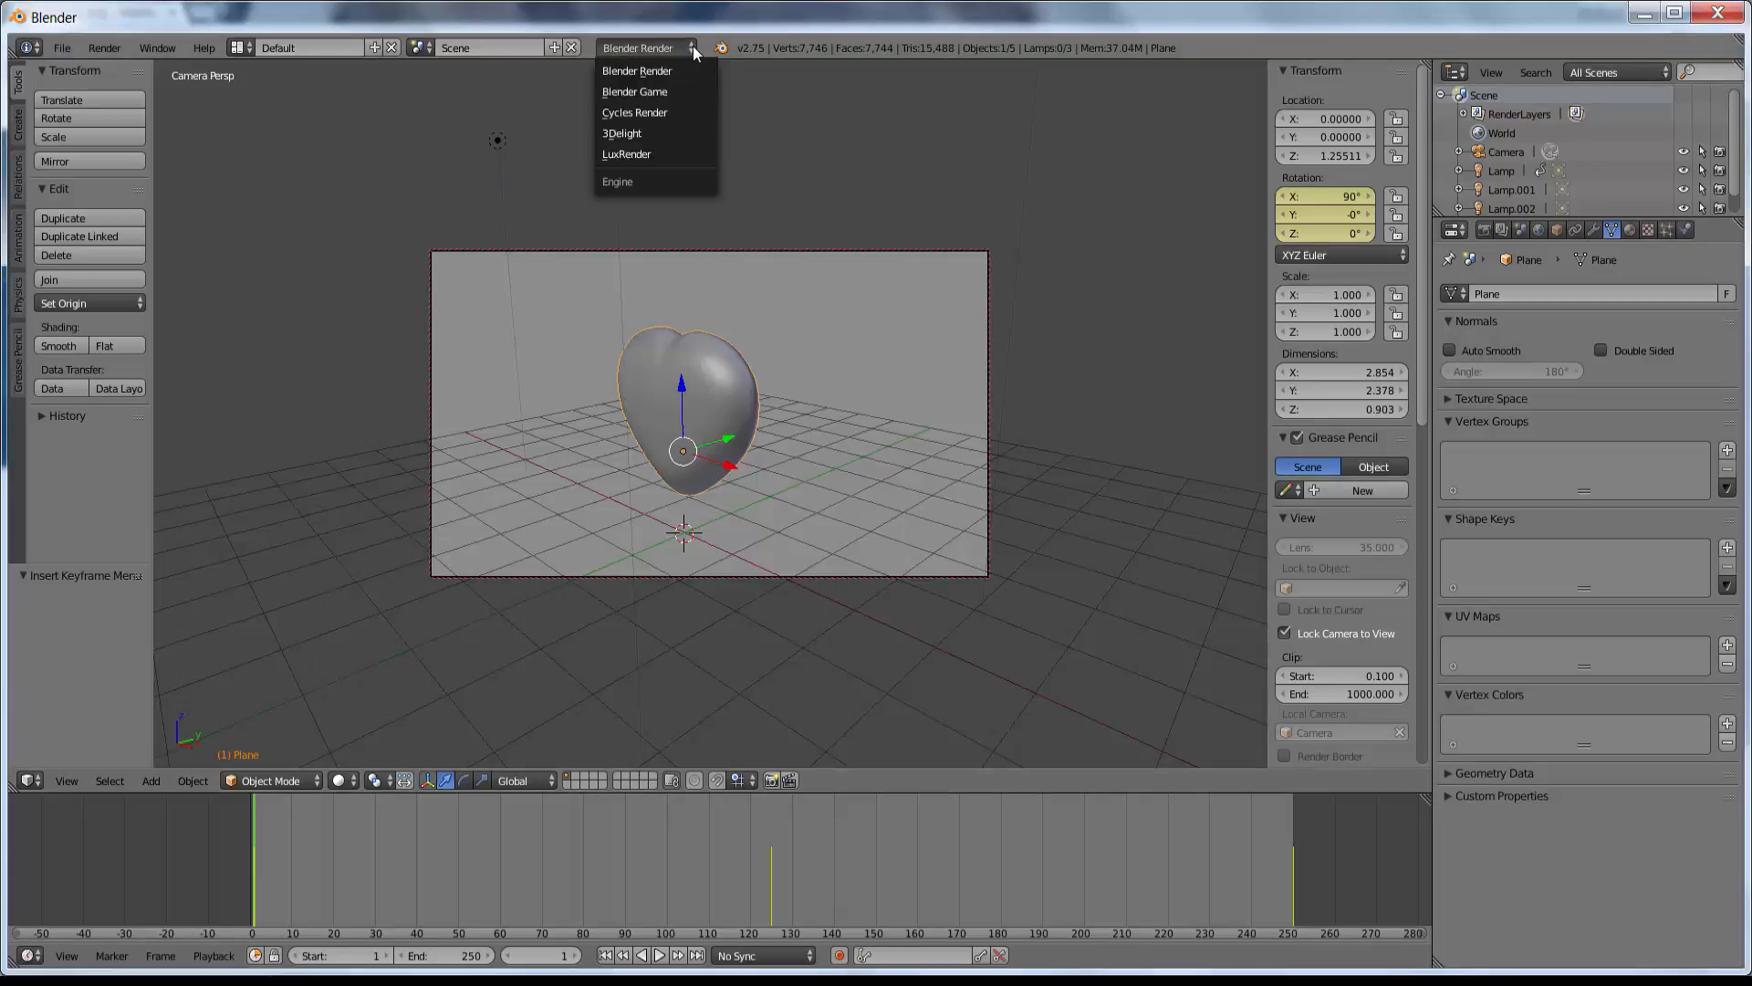
click(658, 111)
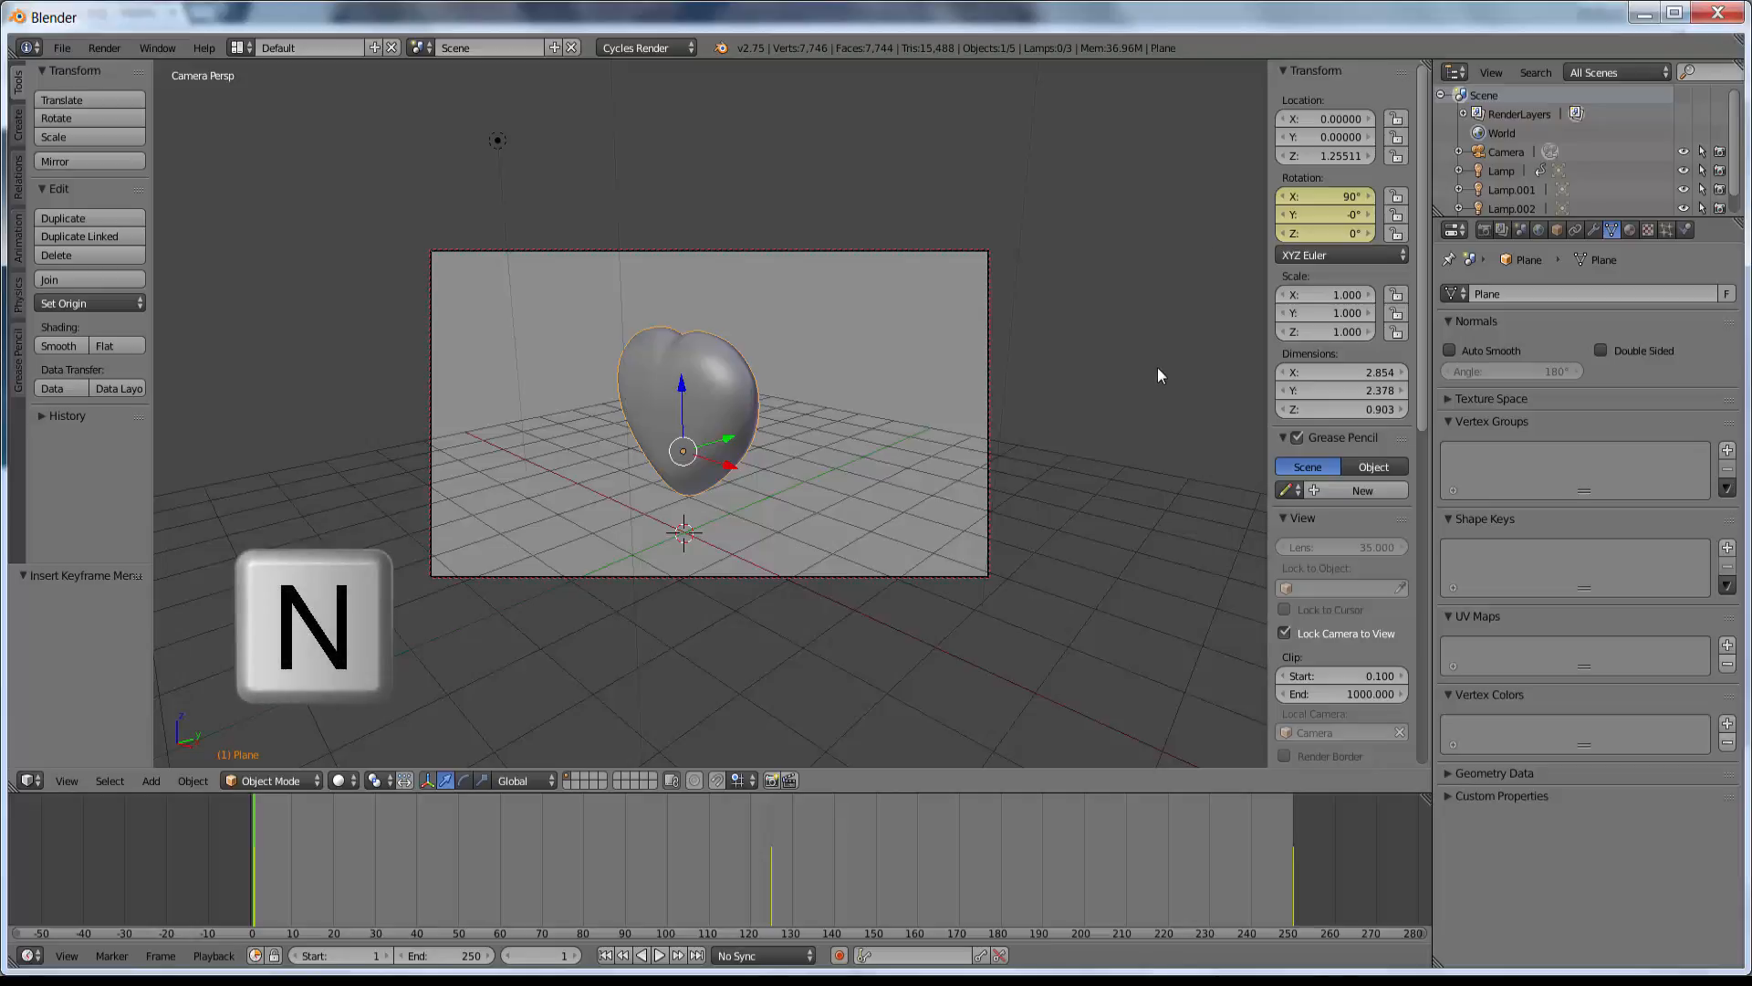
key(n)
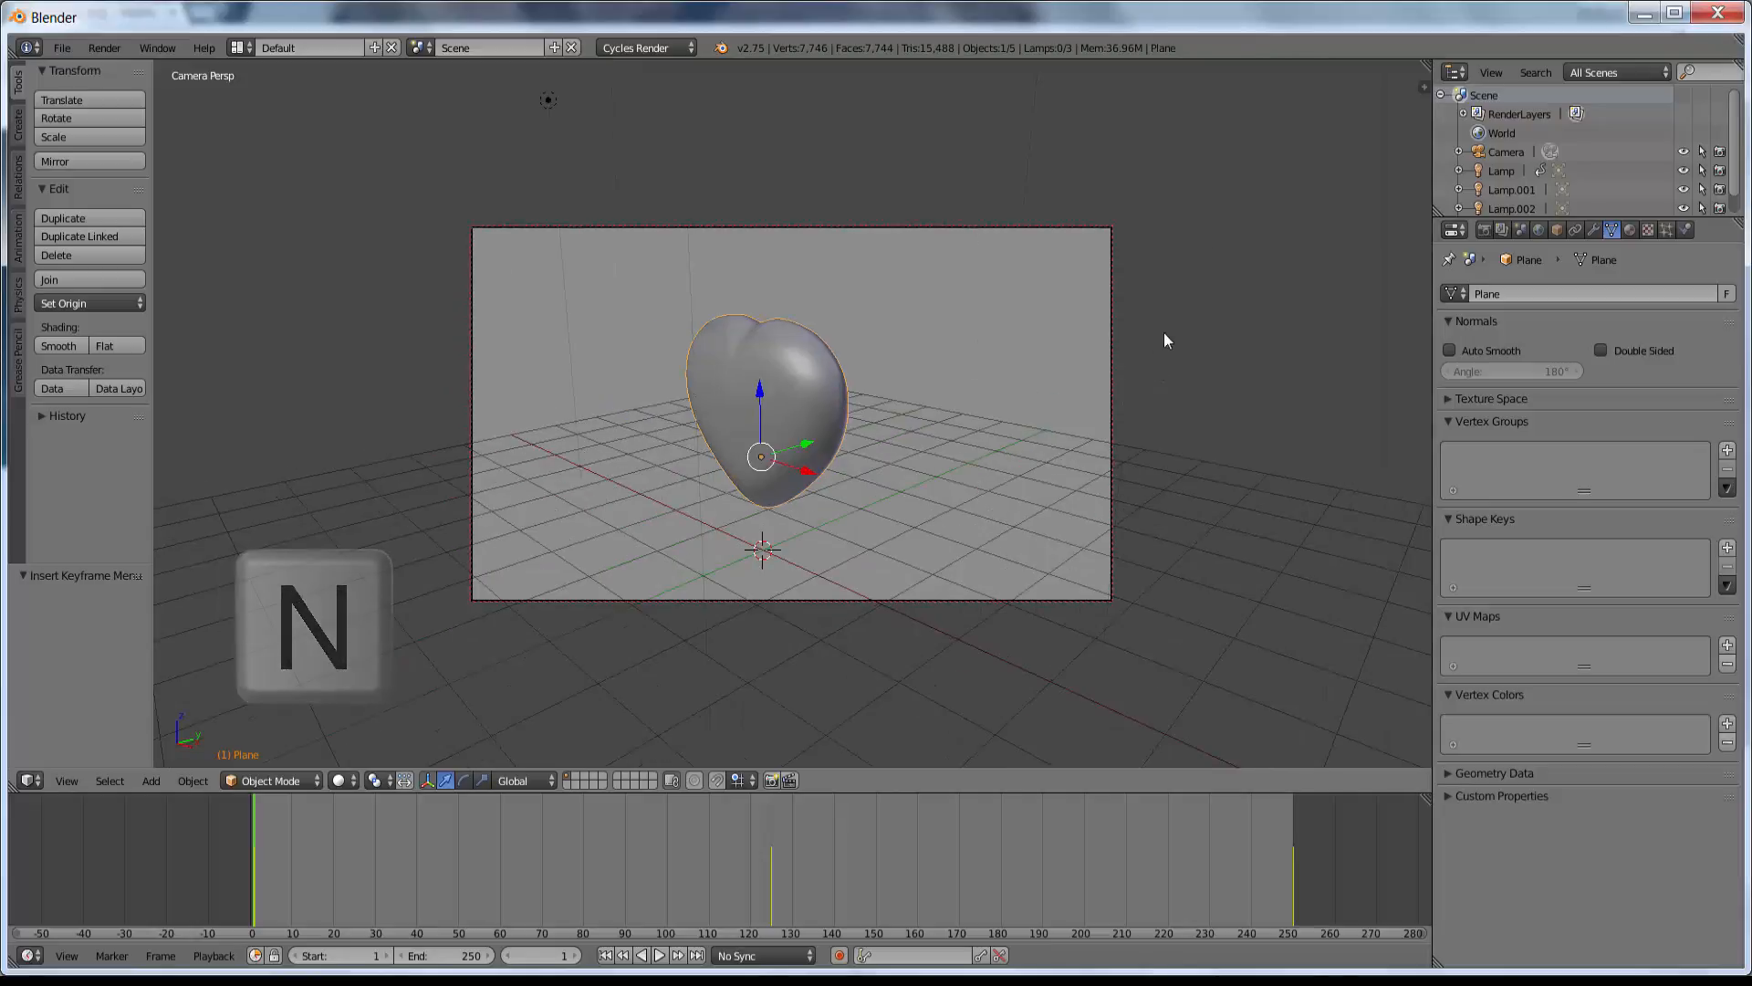
Create a new material for the heart and expand the material preview.
click(1631, 229)
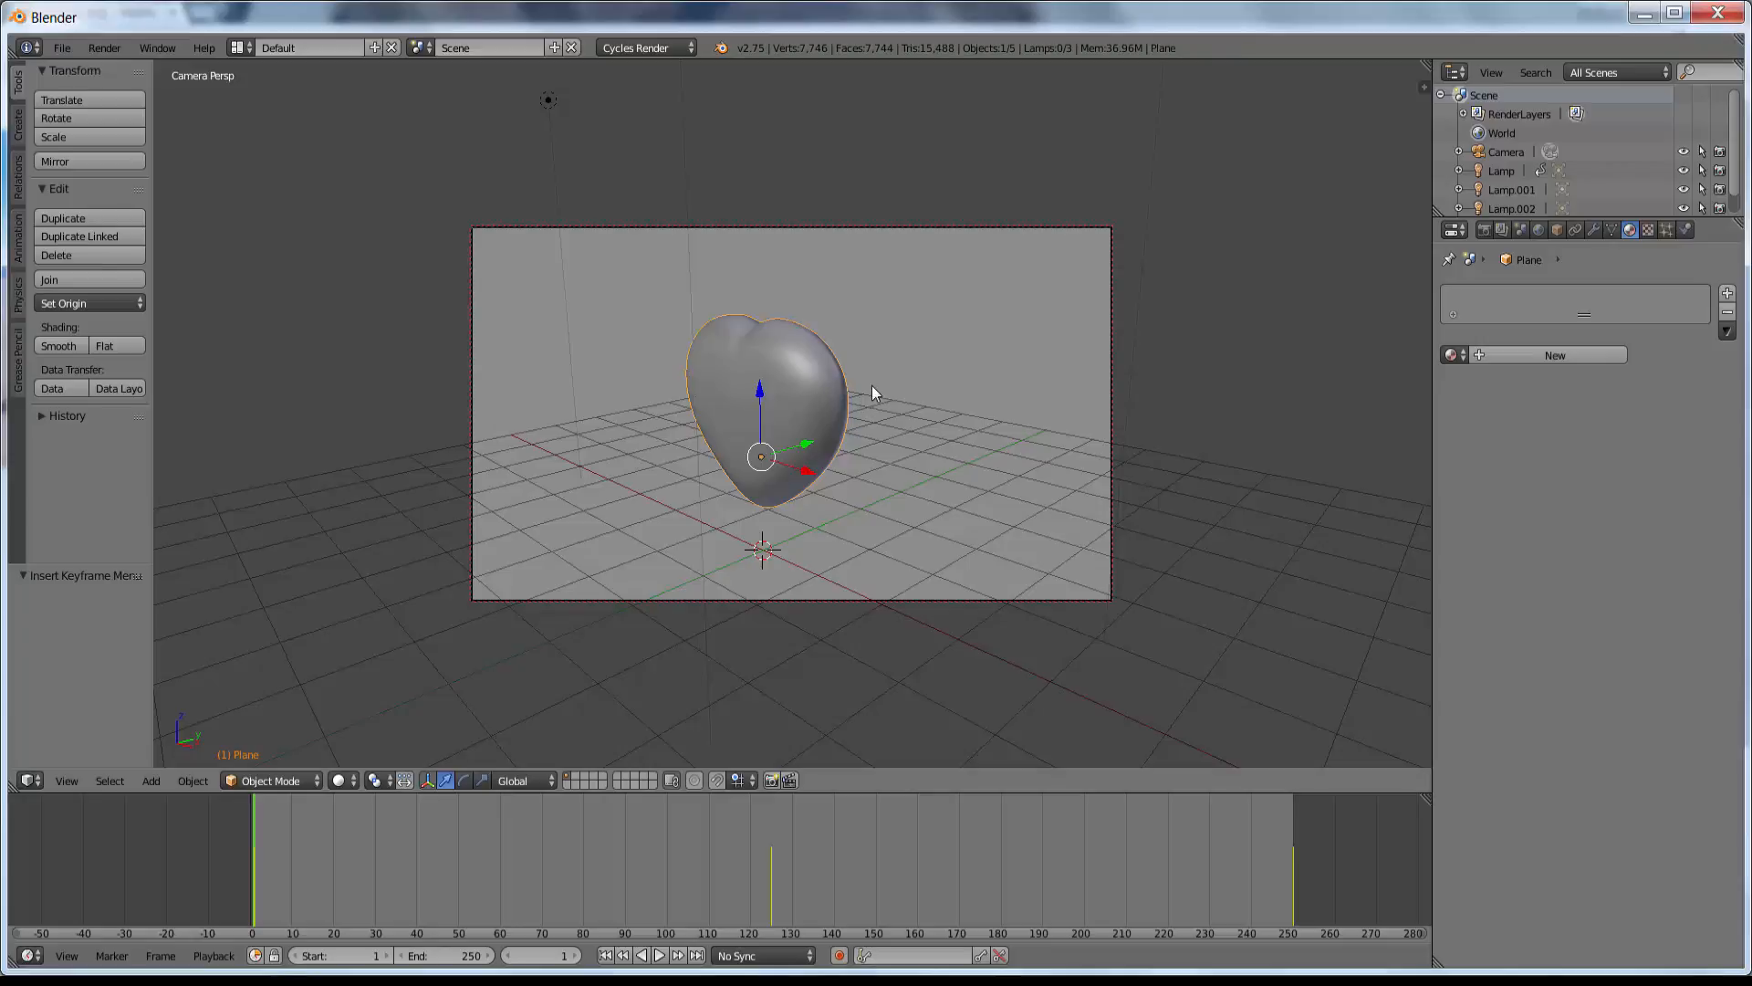
click(1570, 350)
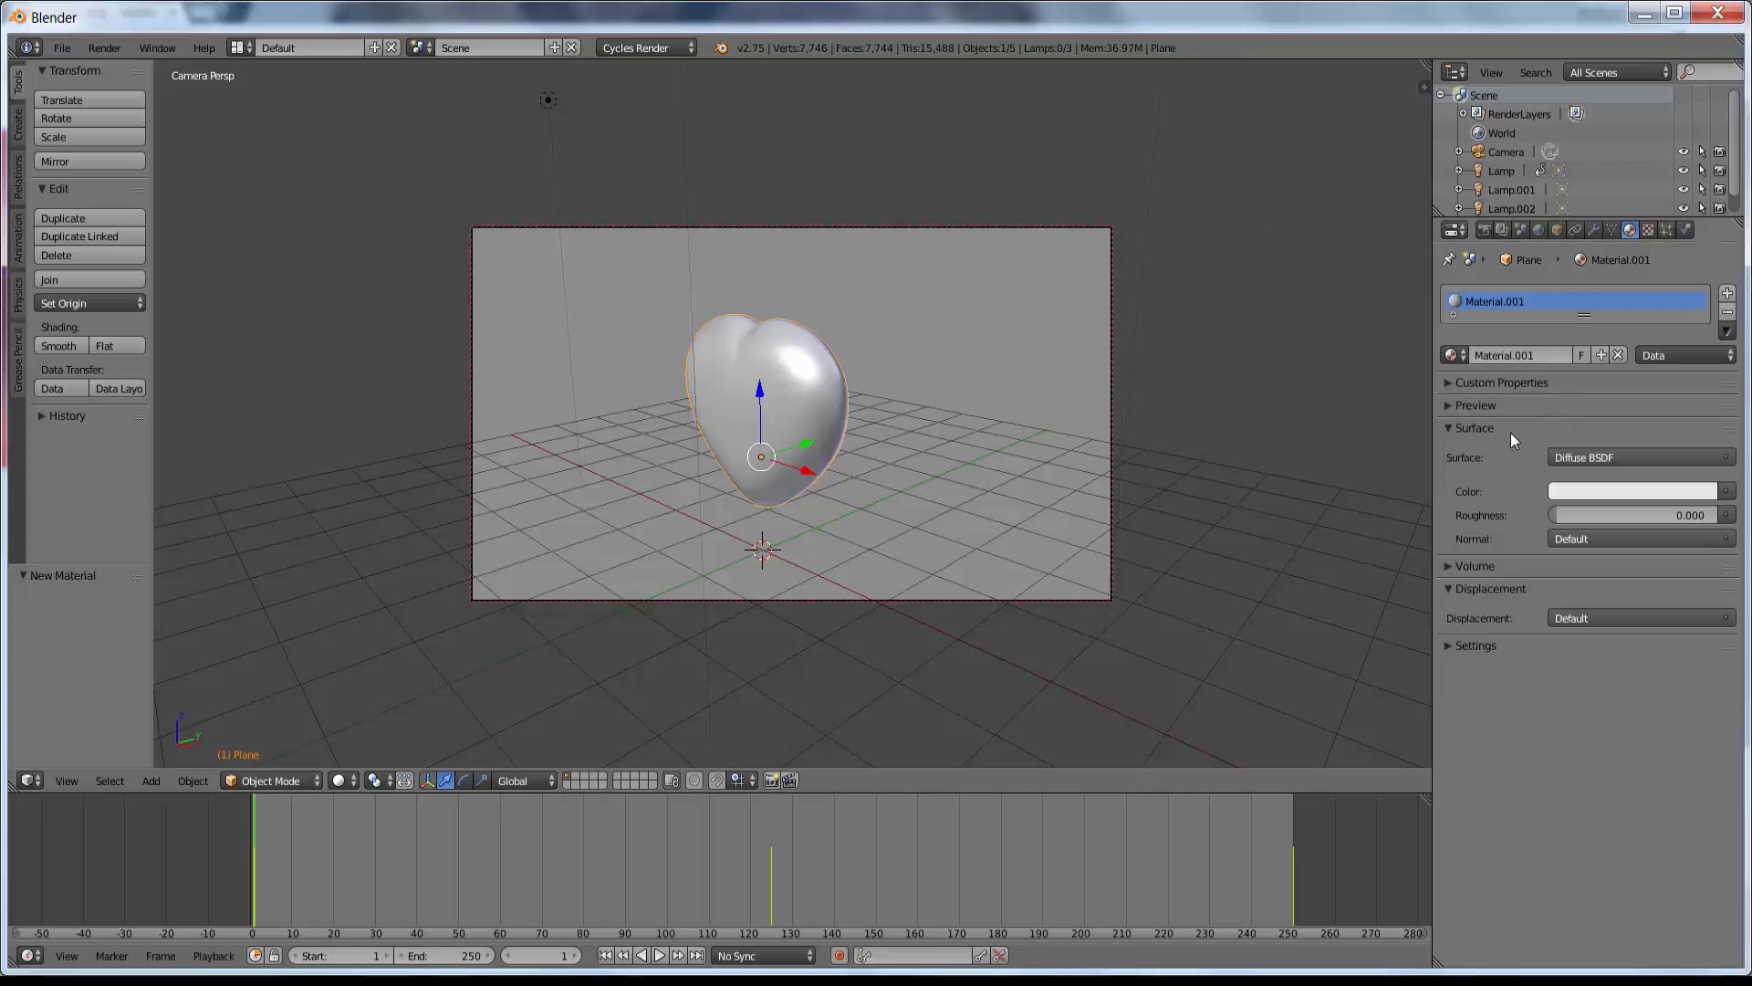
click(1449, 408)
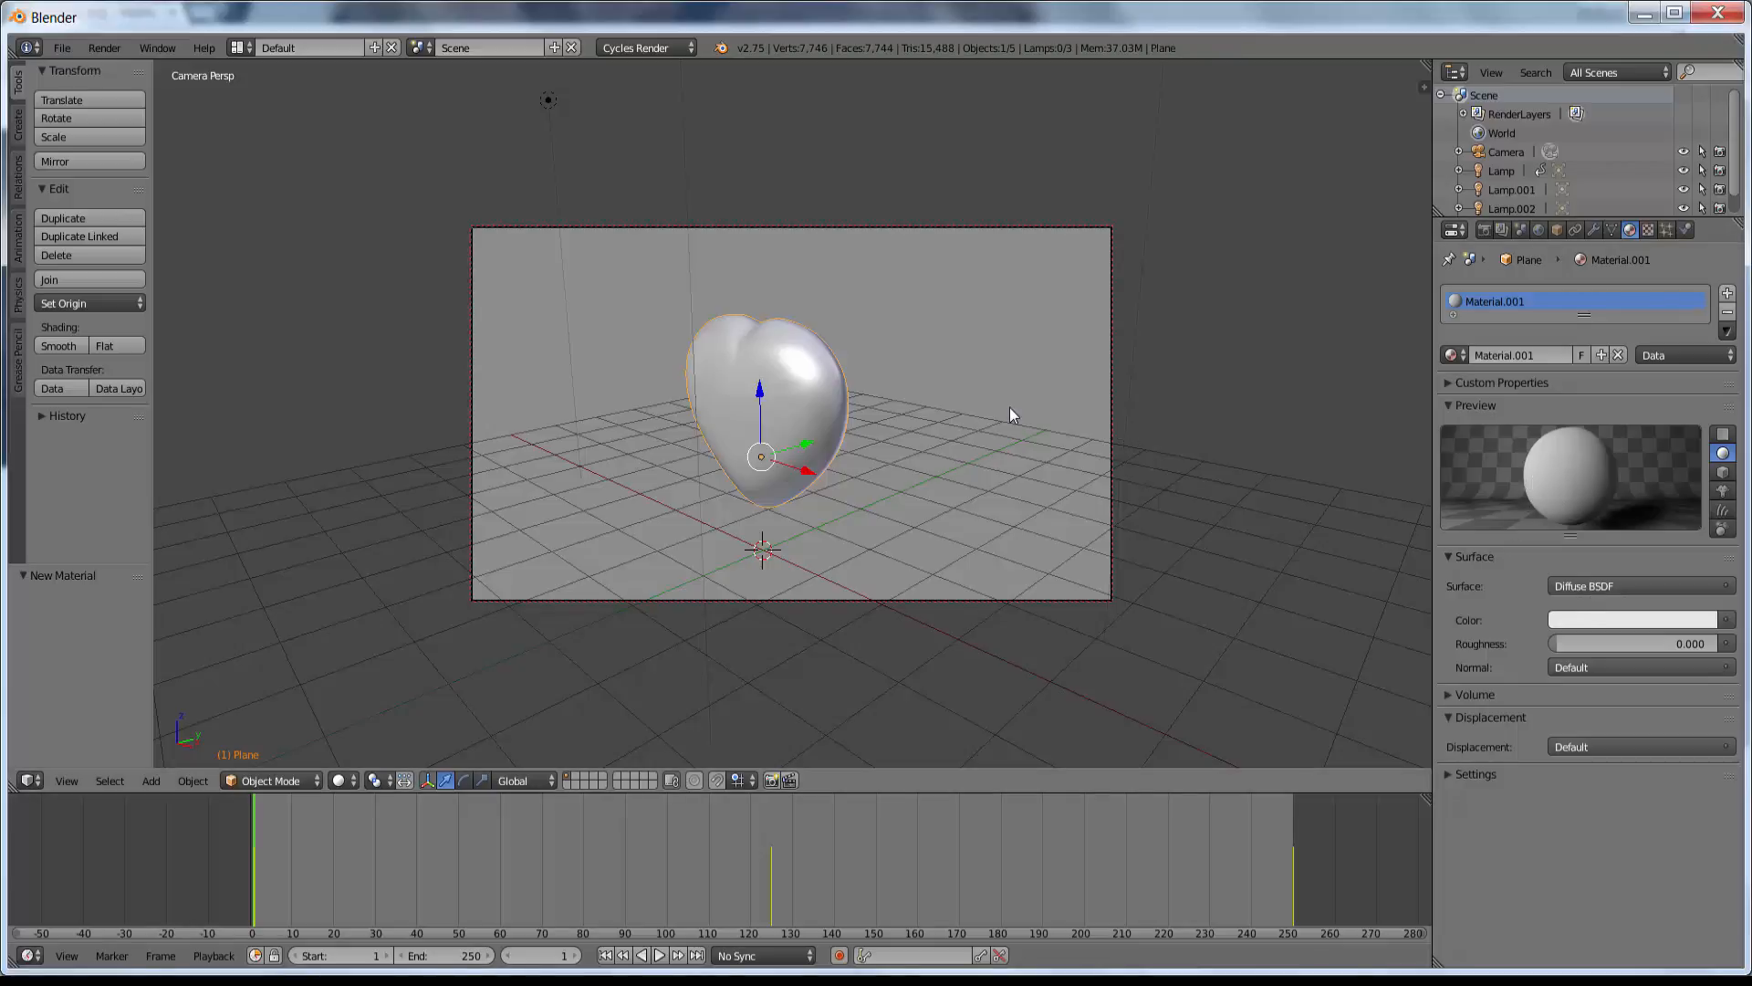
Make a test render of the heart with the diffuse material, and change its surface shader to Glossy BSDF.
key(F12)
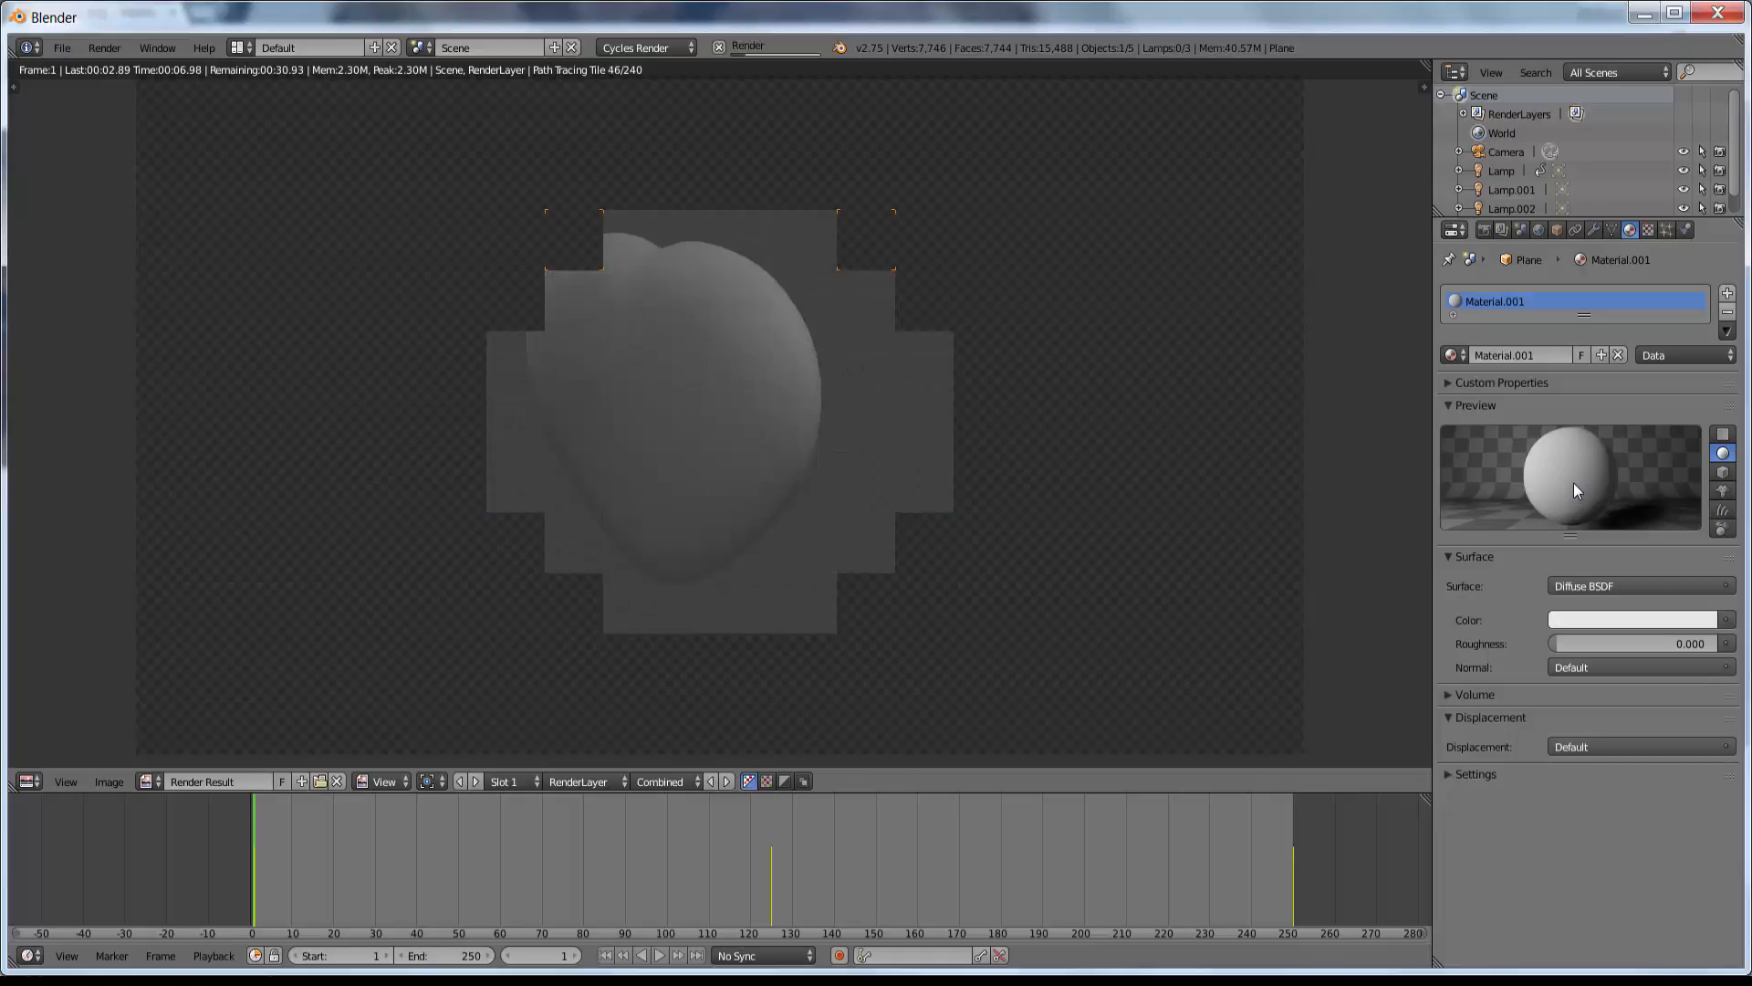
key(Escape)
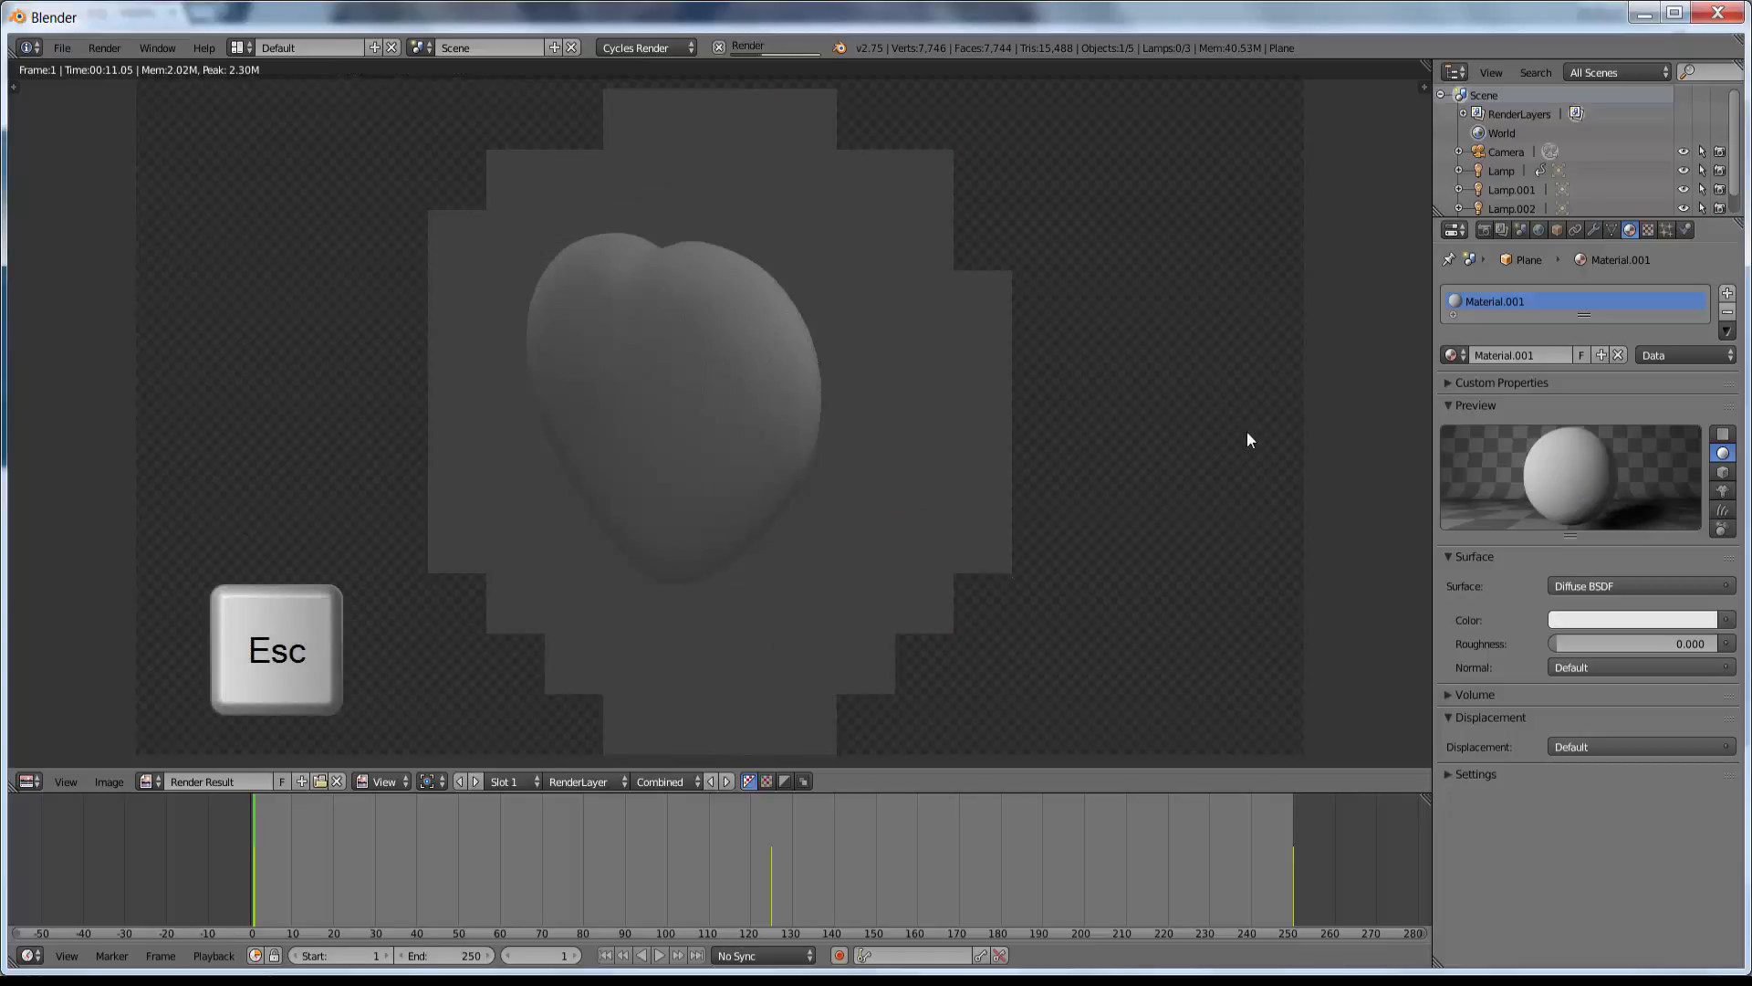
key(Escape)
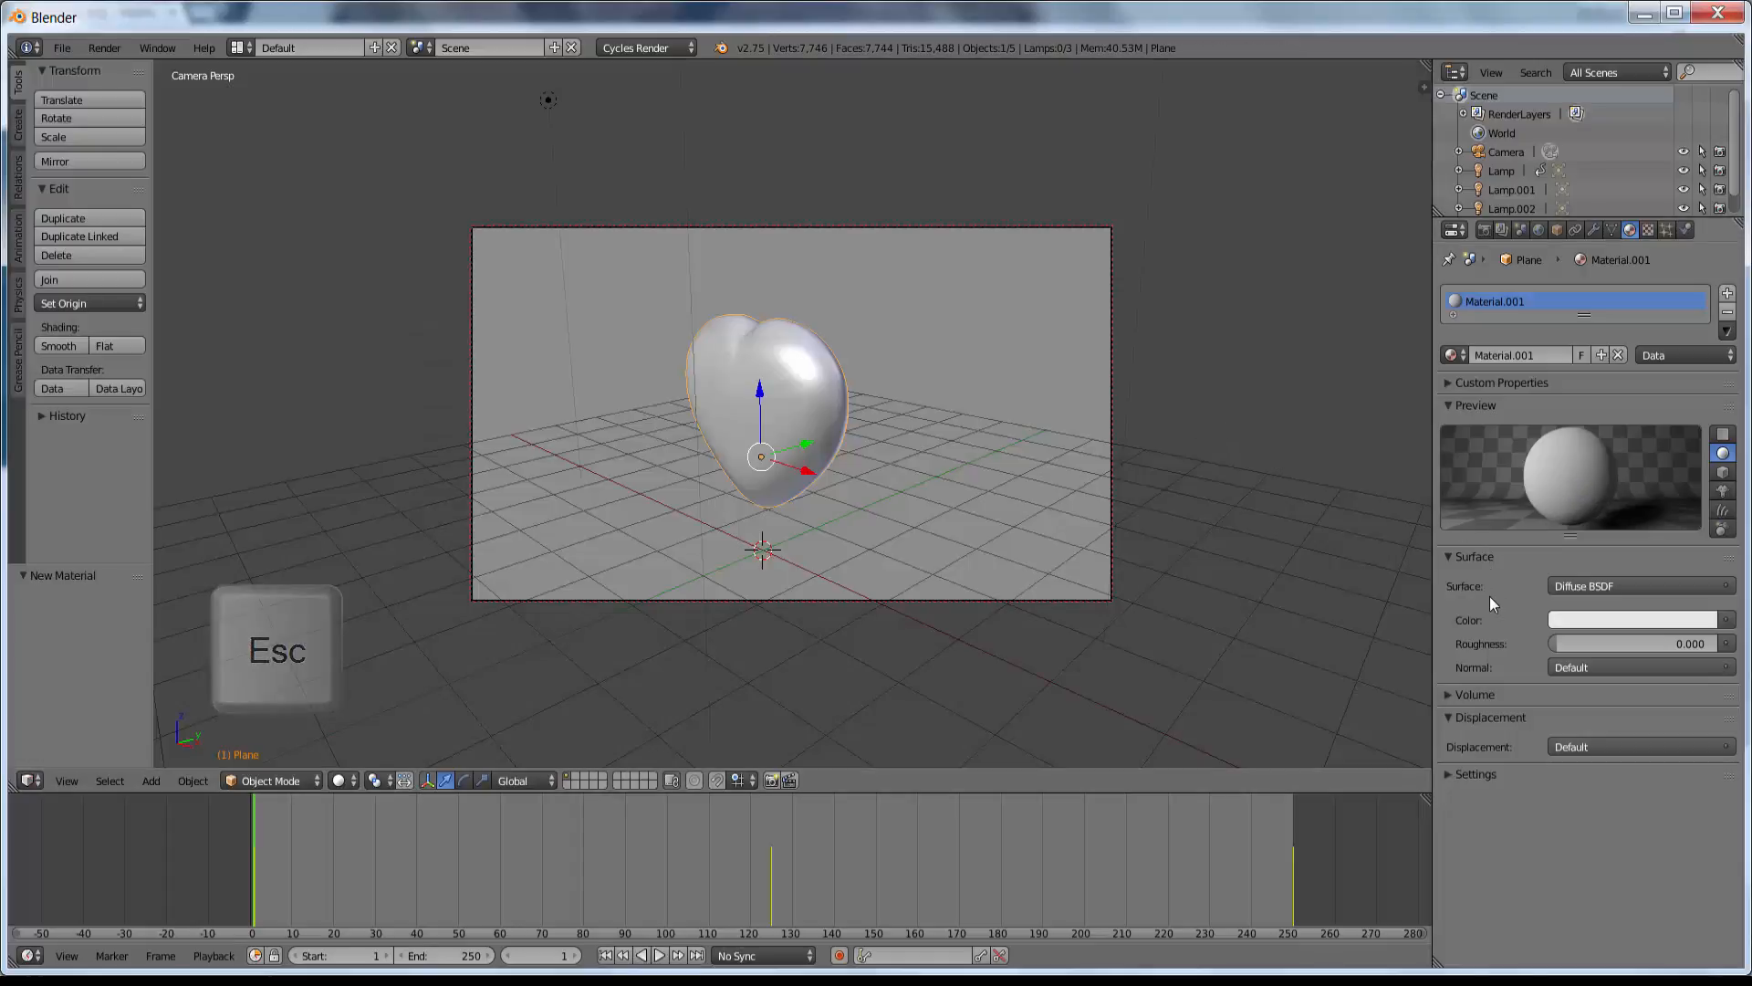
click(1727, 589)
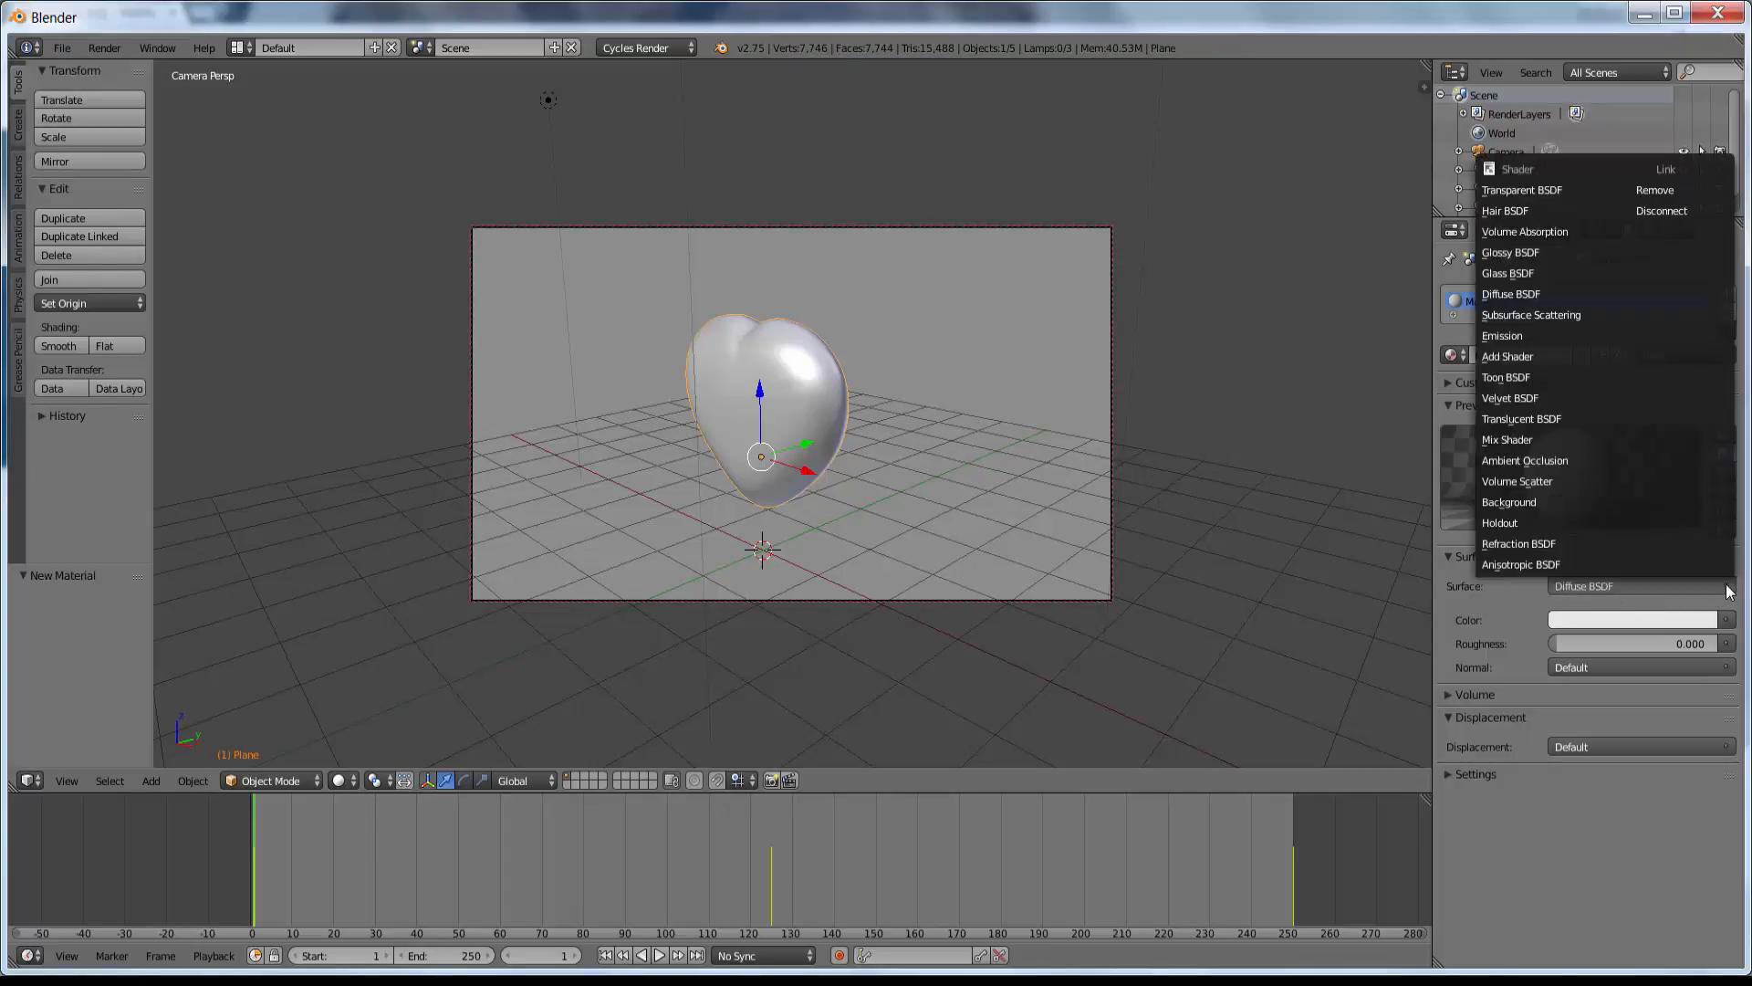
click(1526, 253)
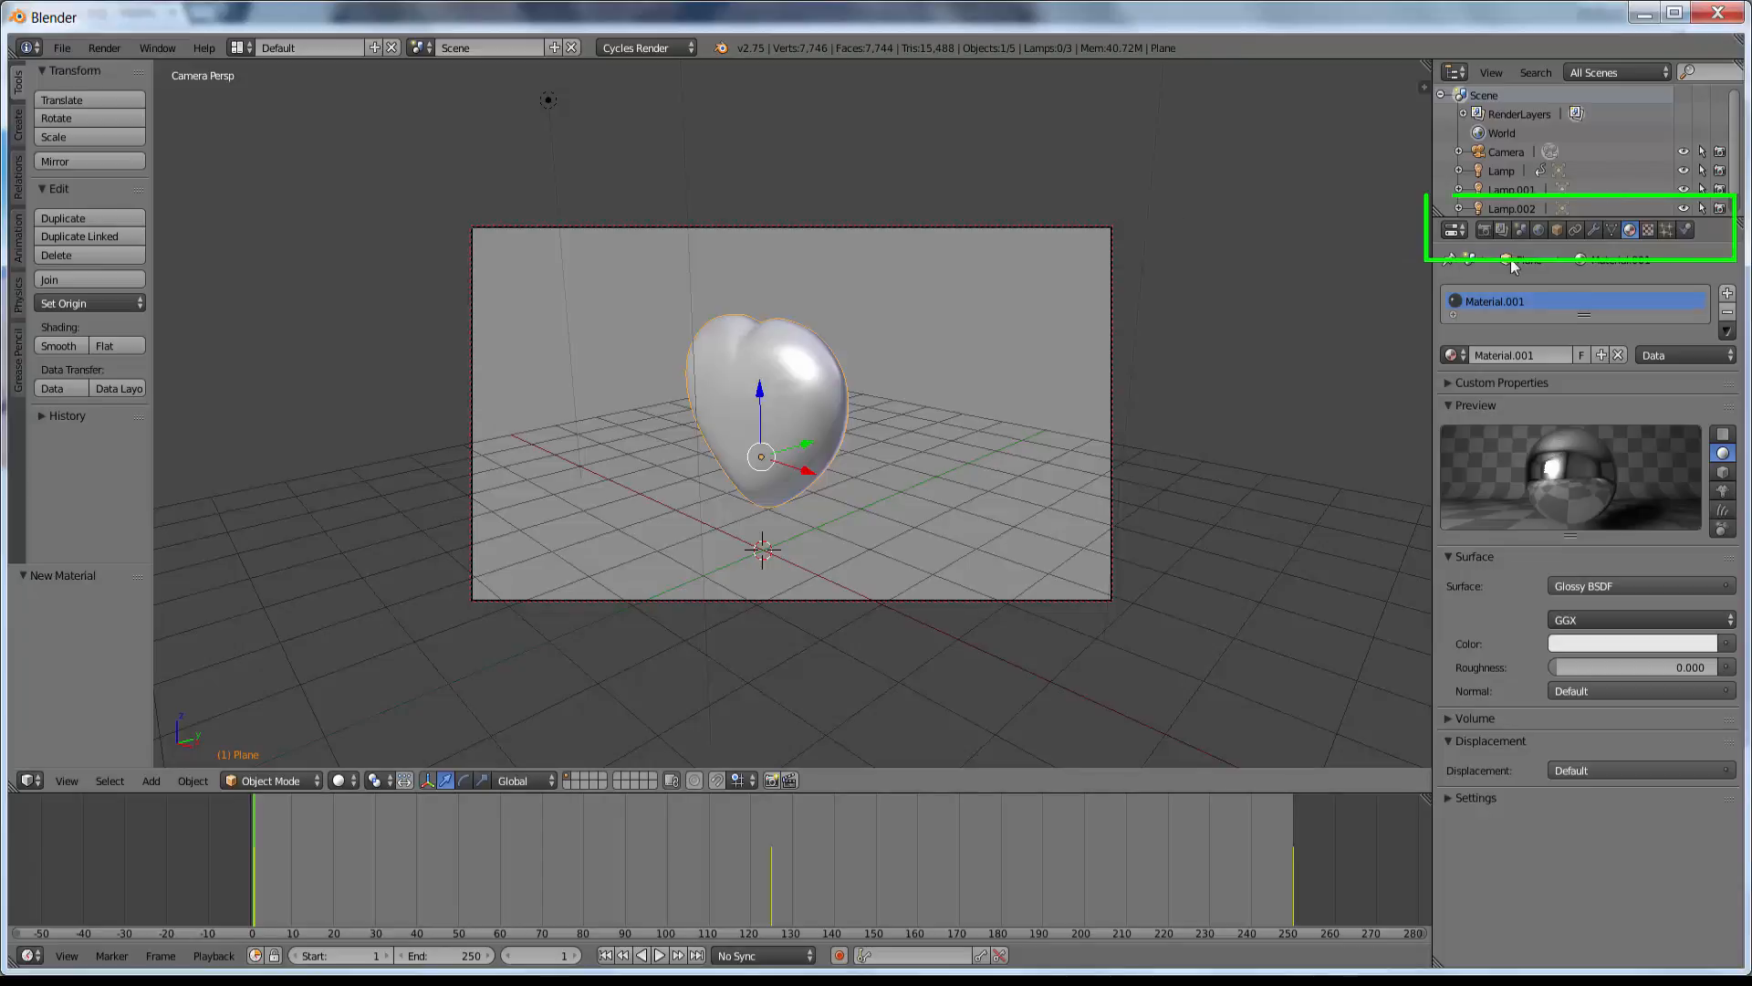
Enable nodes for the World surface and assign an Environment Texture to its background color.
click(1537, 229)
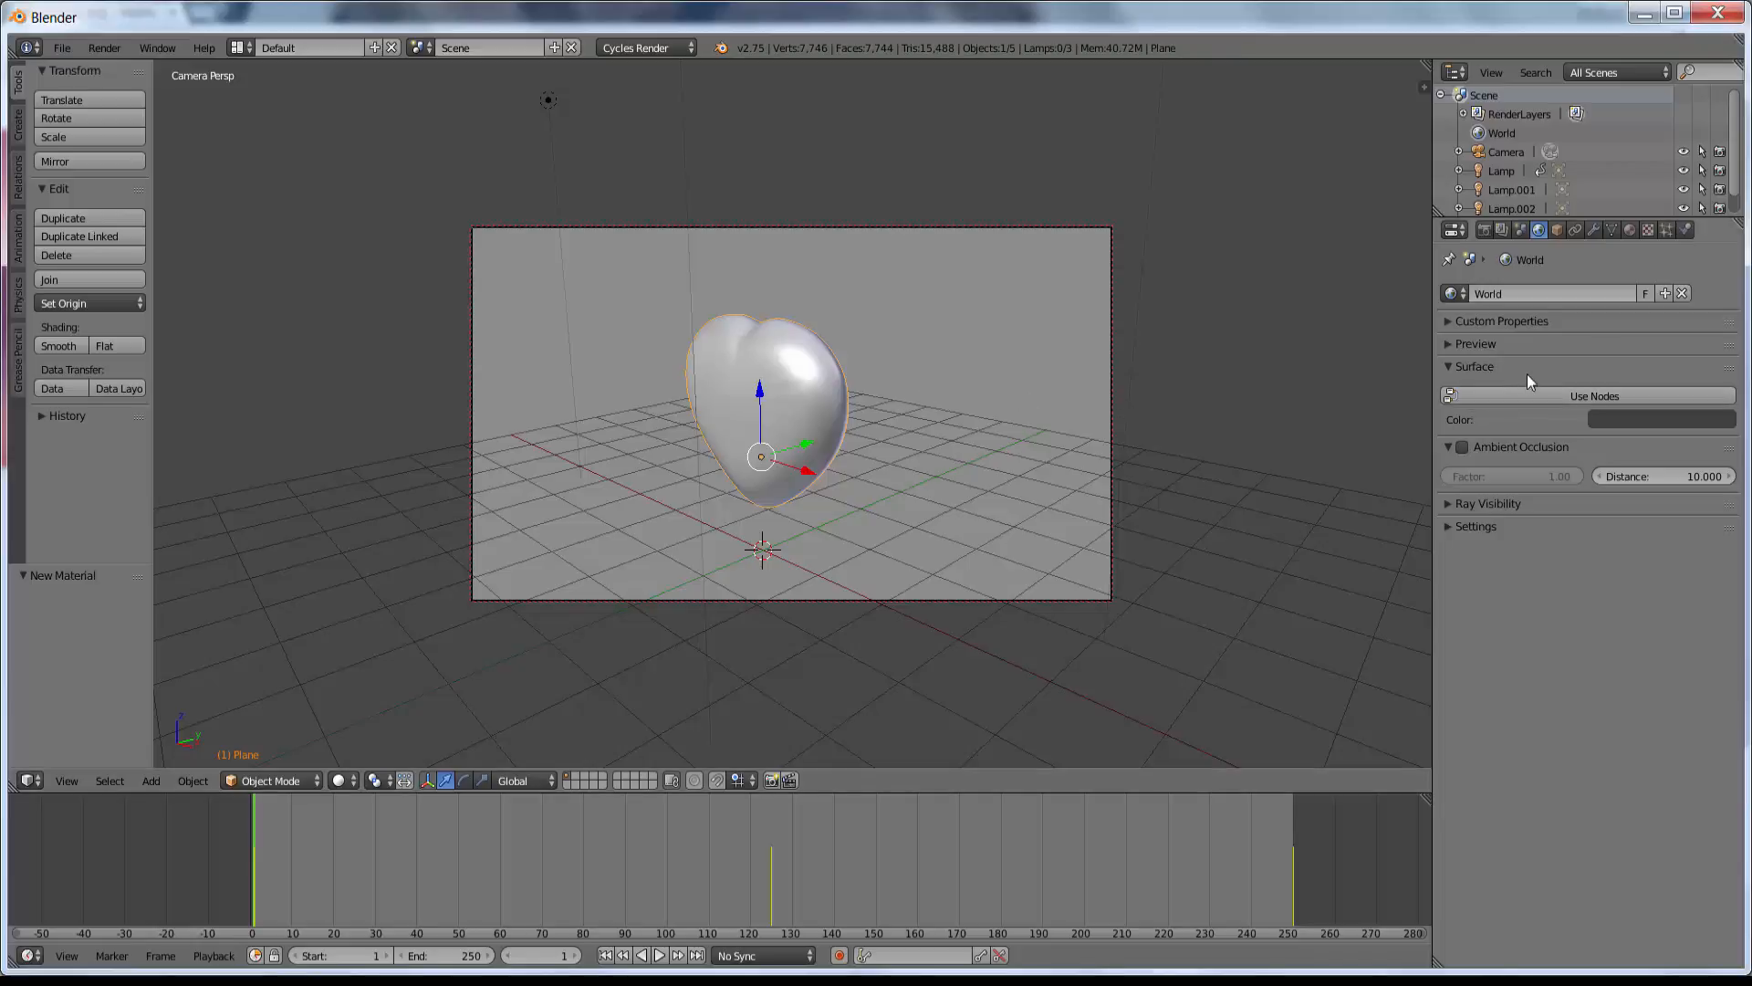
click(1597, 395)
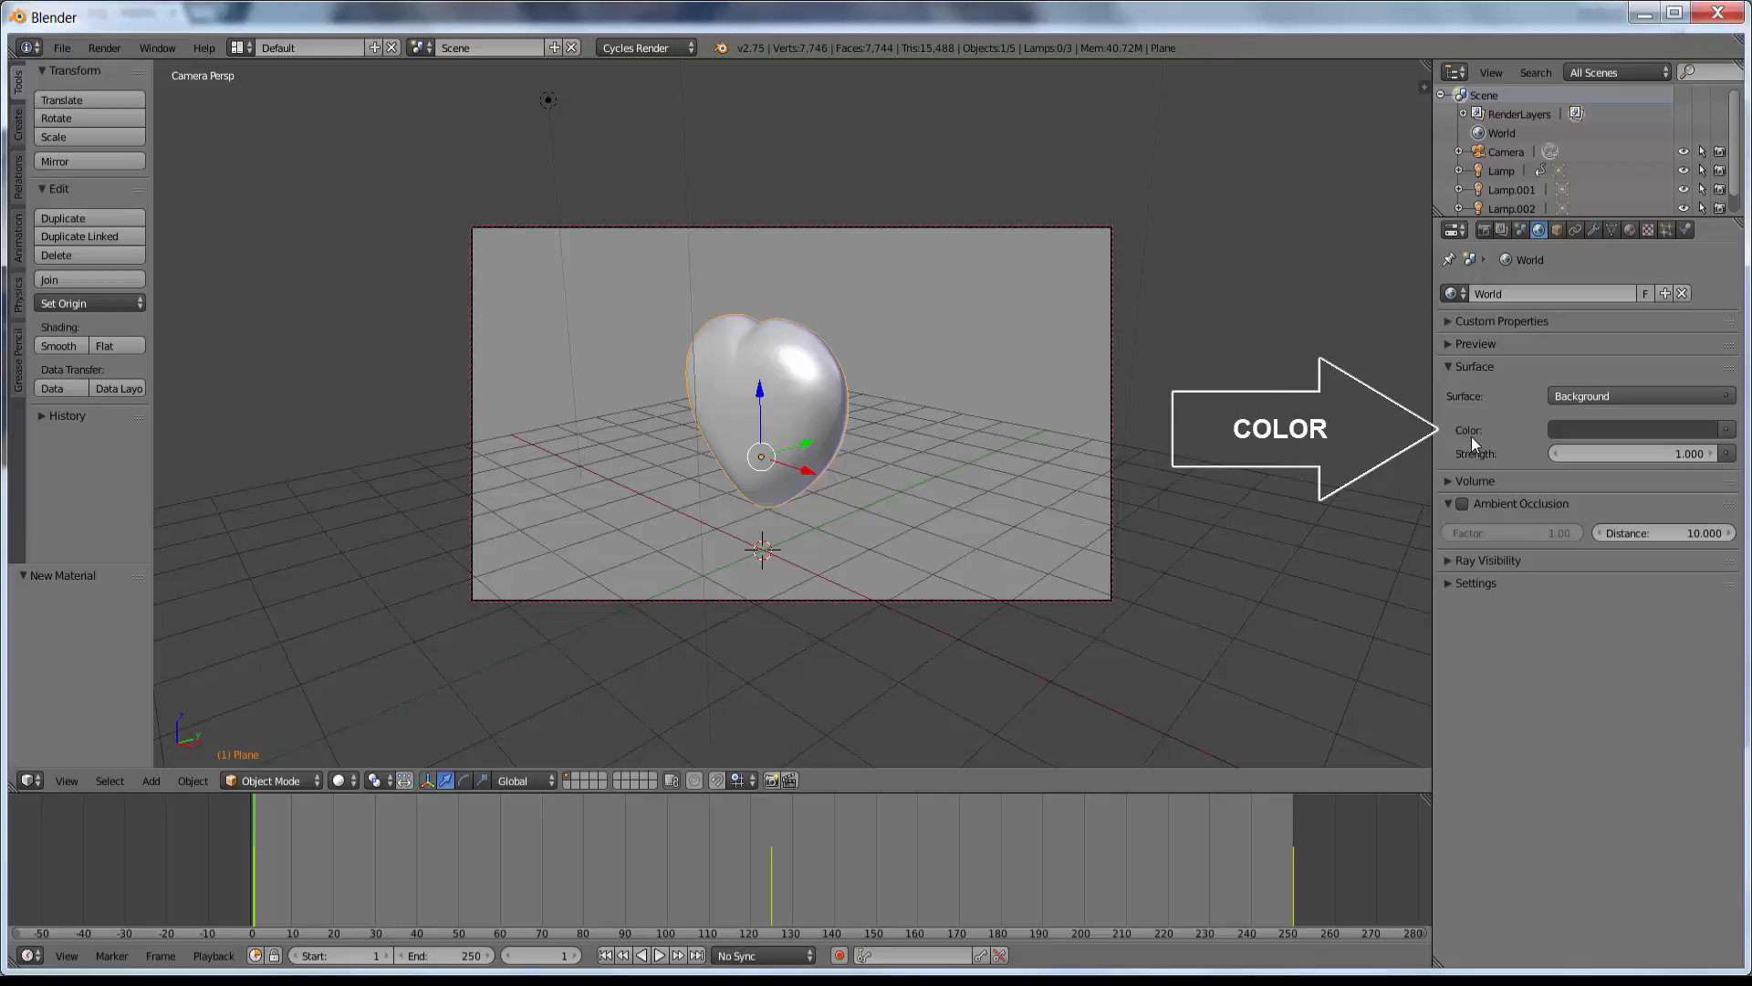
click(1727, 432)
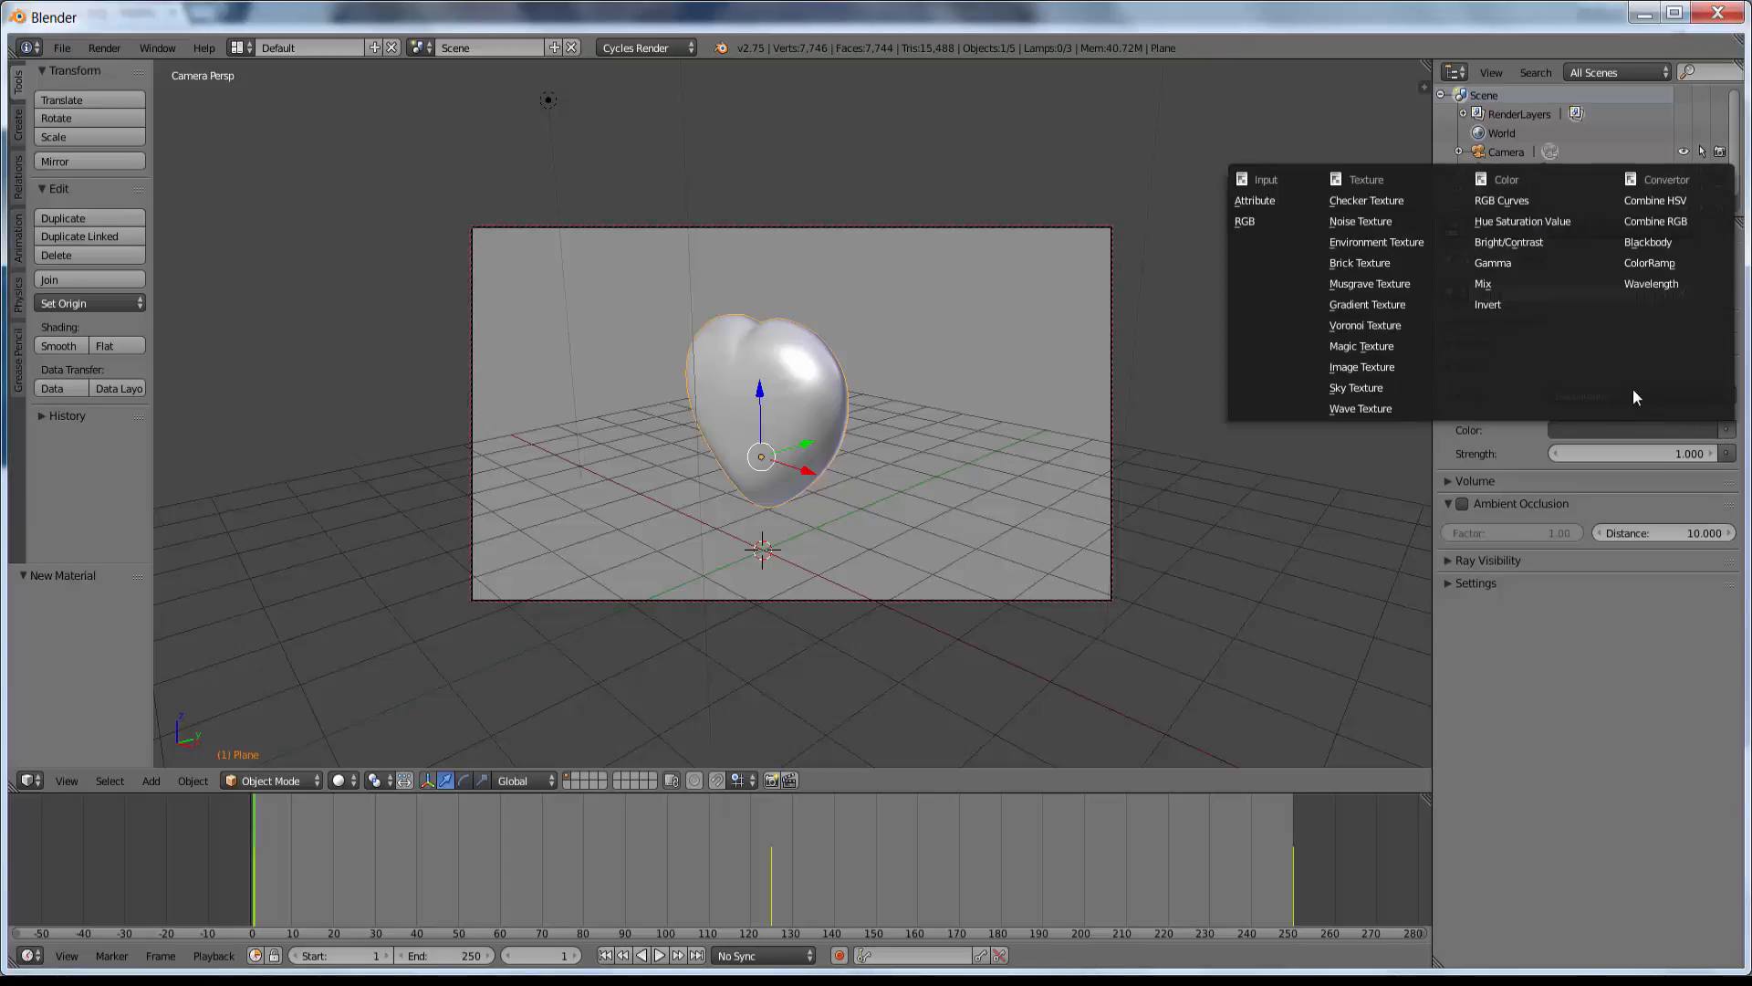
click(1410, 243)
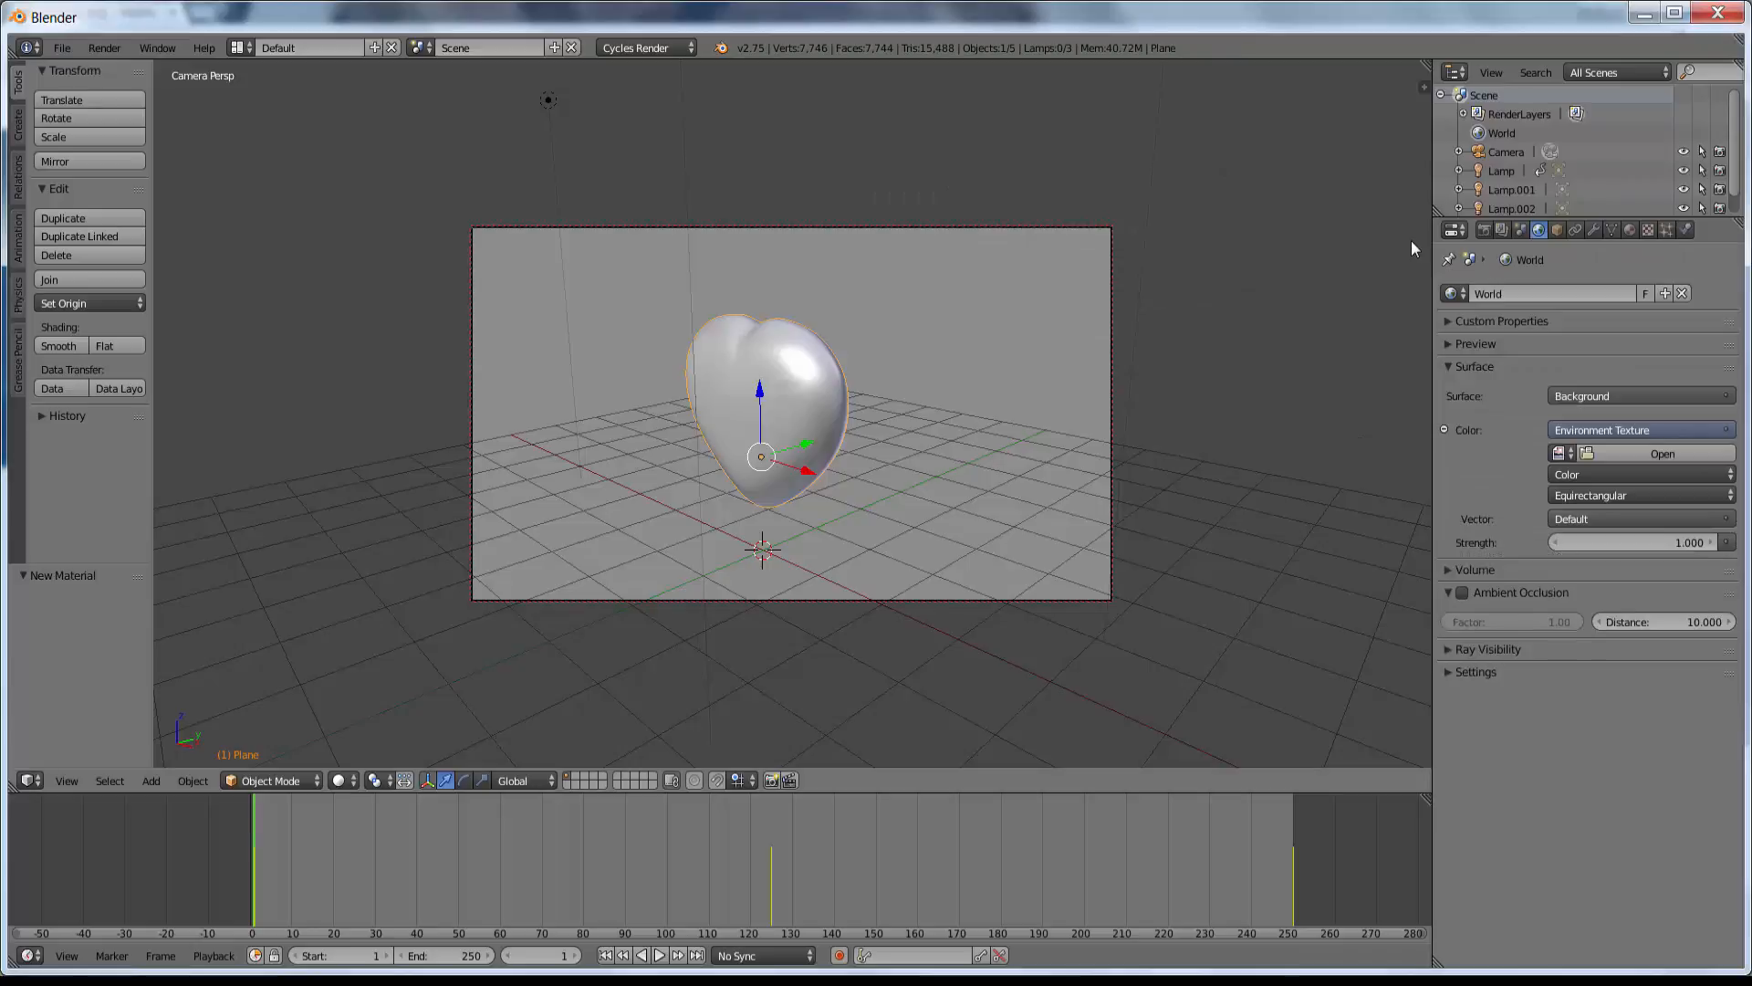
Load 20_Subway_Lights_3k.hdr from the Imagens - HDRI folder as the World's environment texture and make a test render.
click(1663, 454)
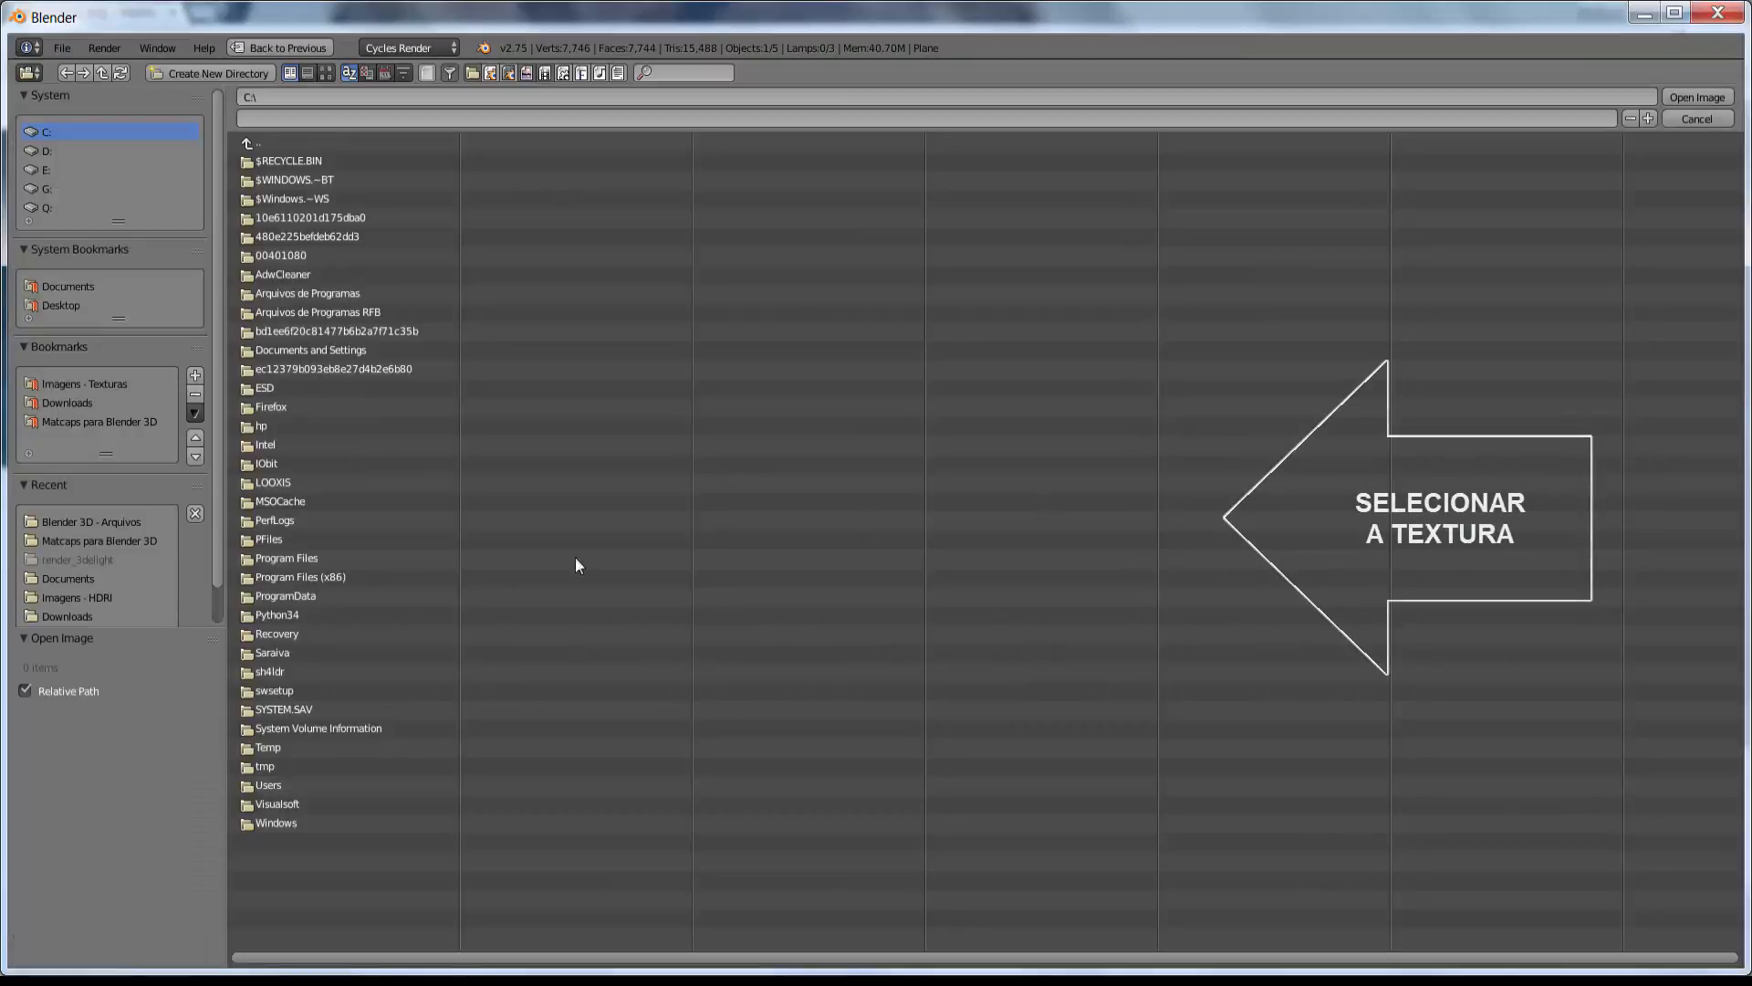
click(108, 595)
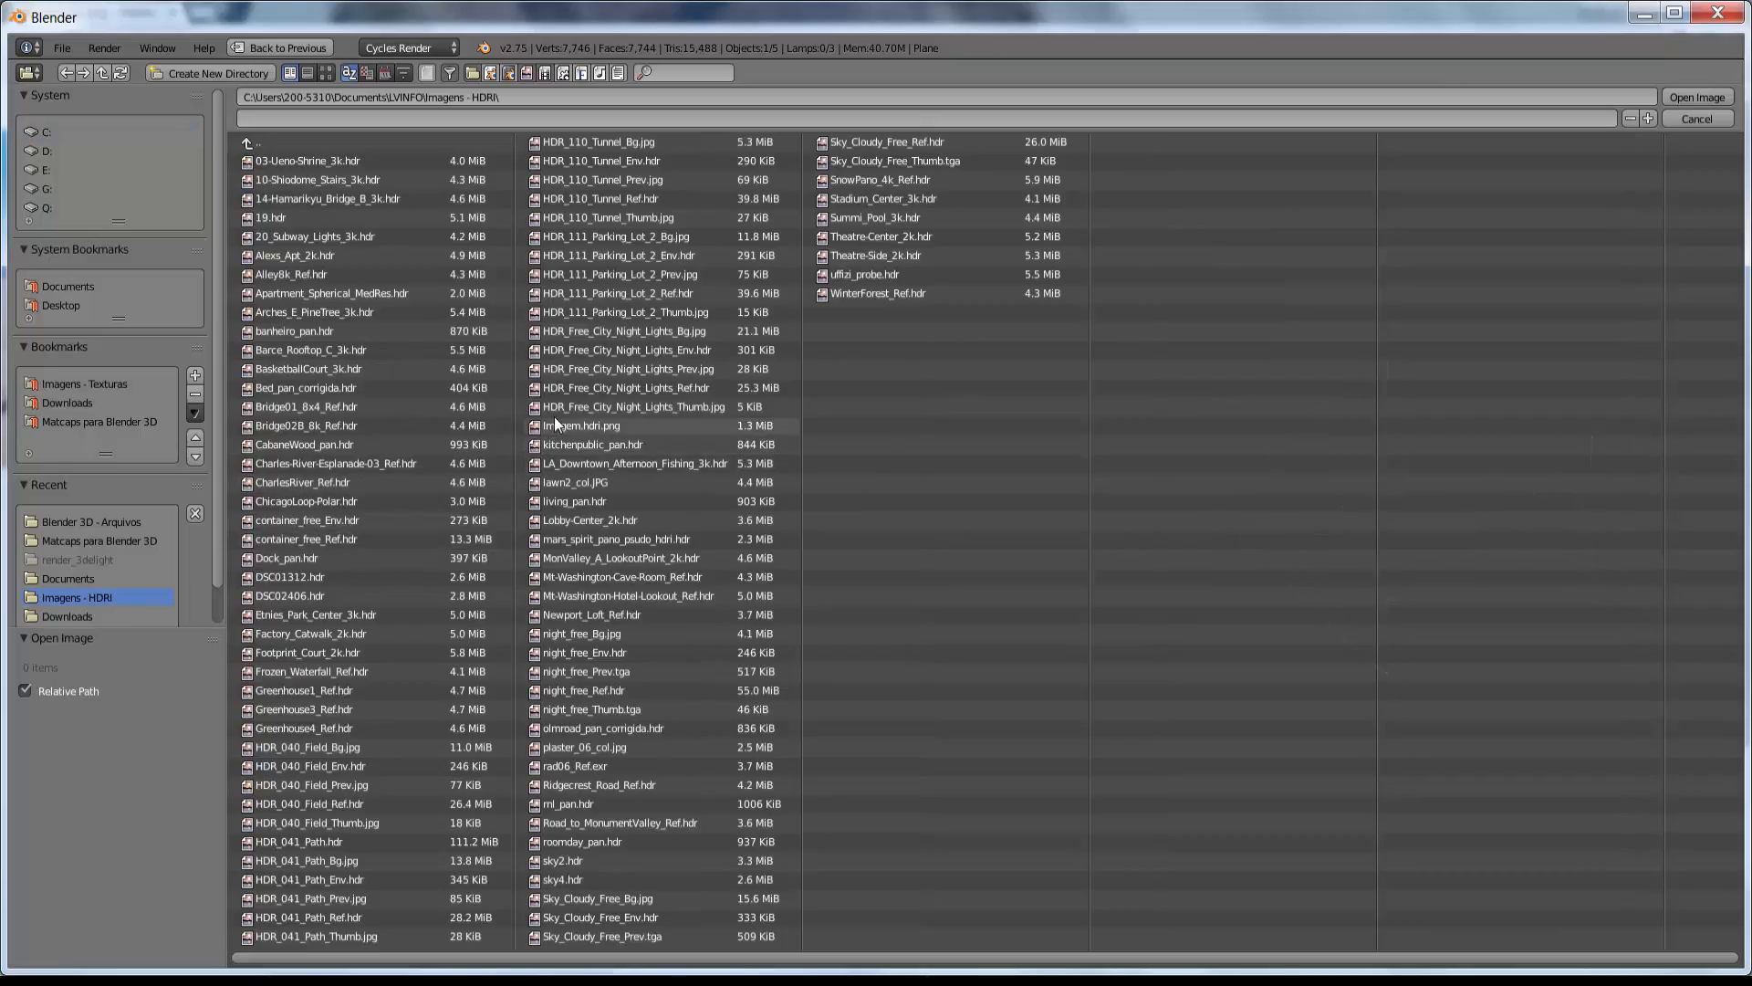
click(326, 73)
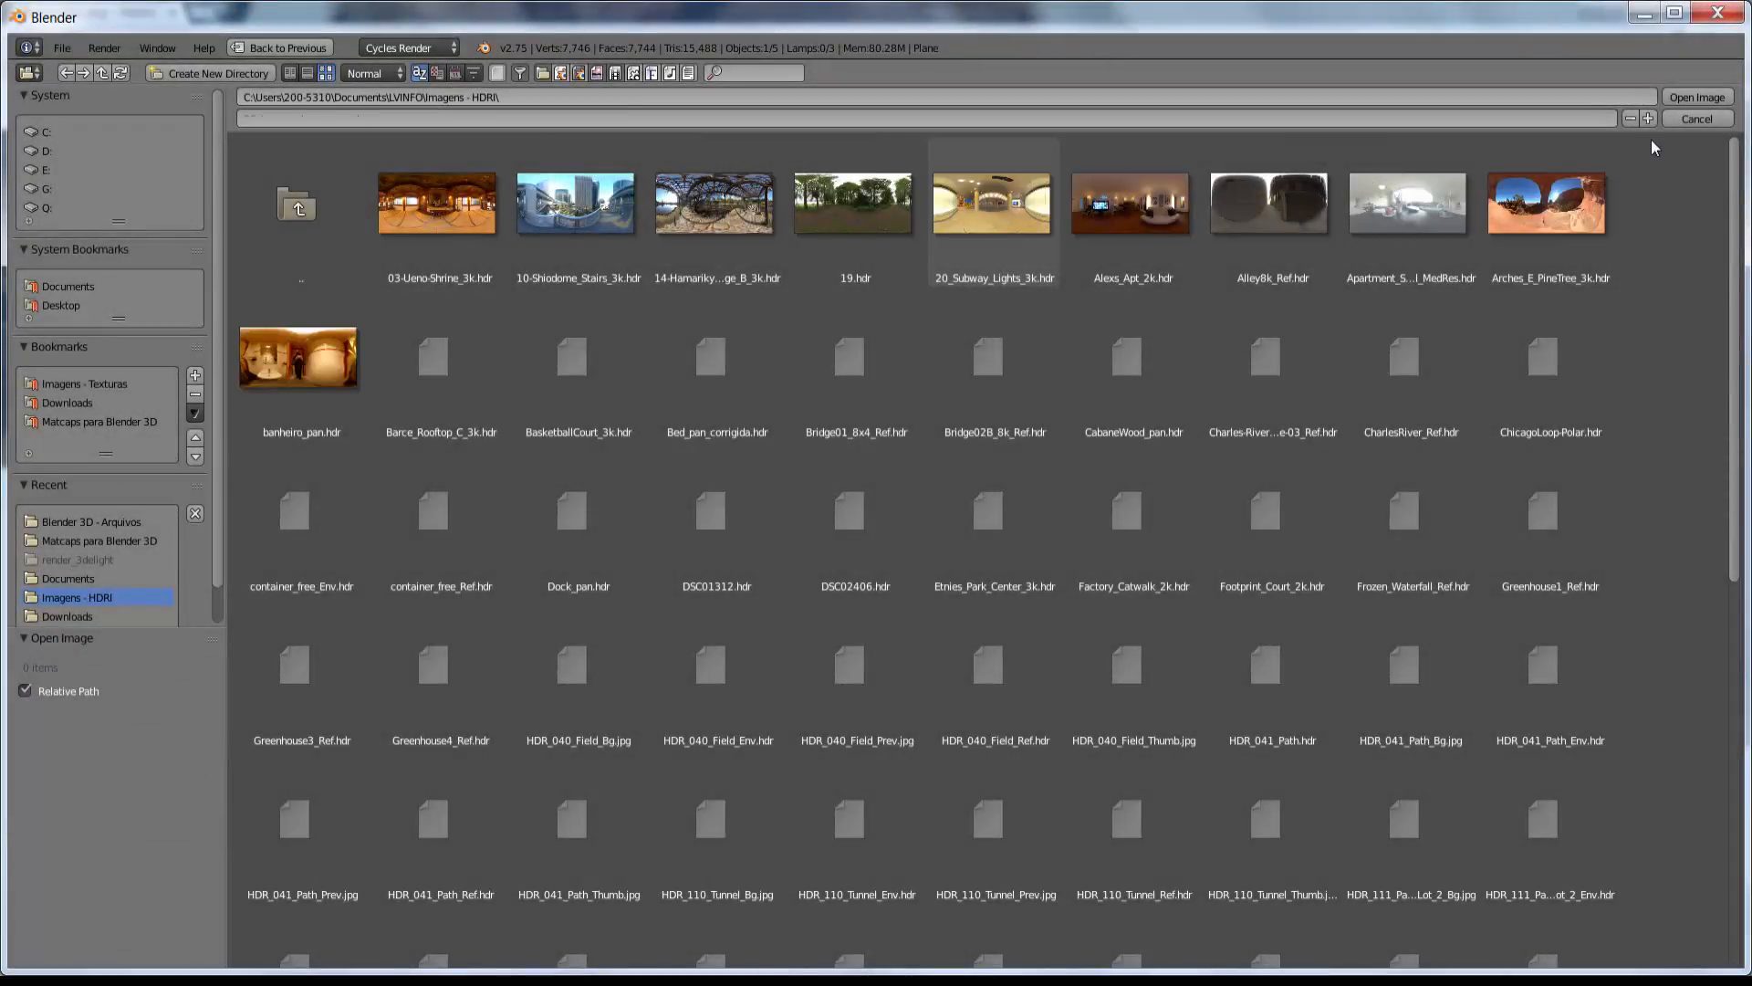
click(999, 212)
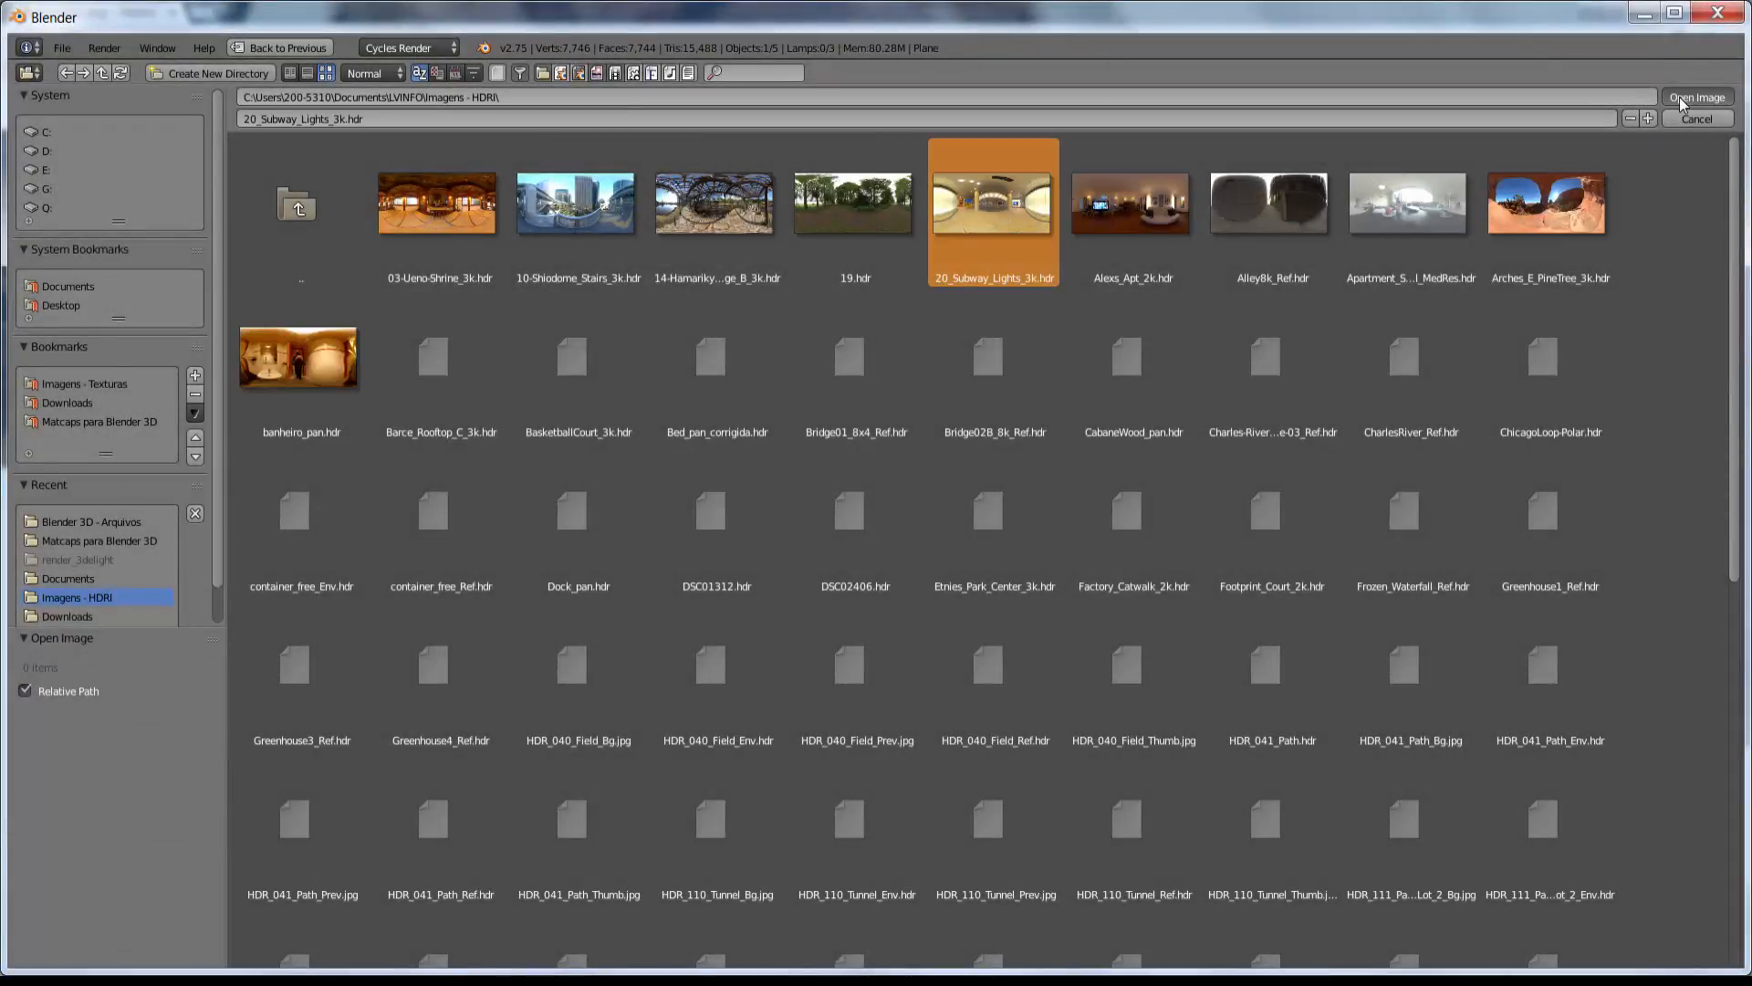
click(1684, 100)
key(F12)
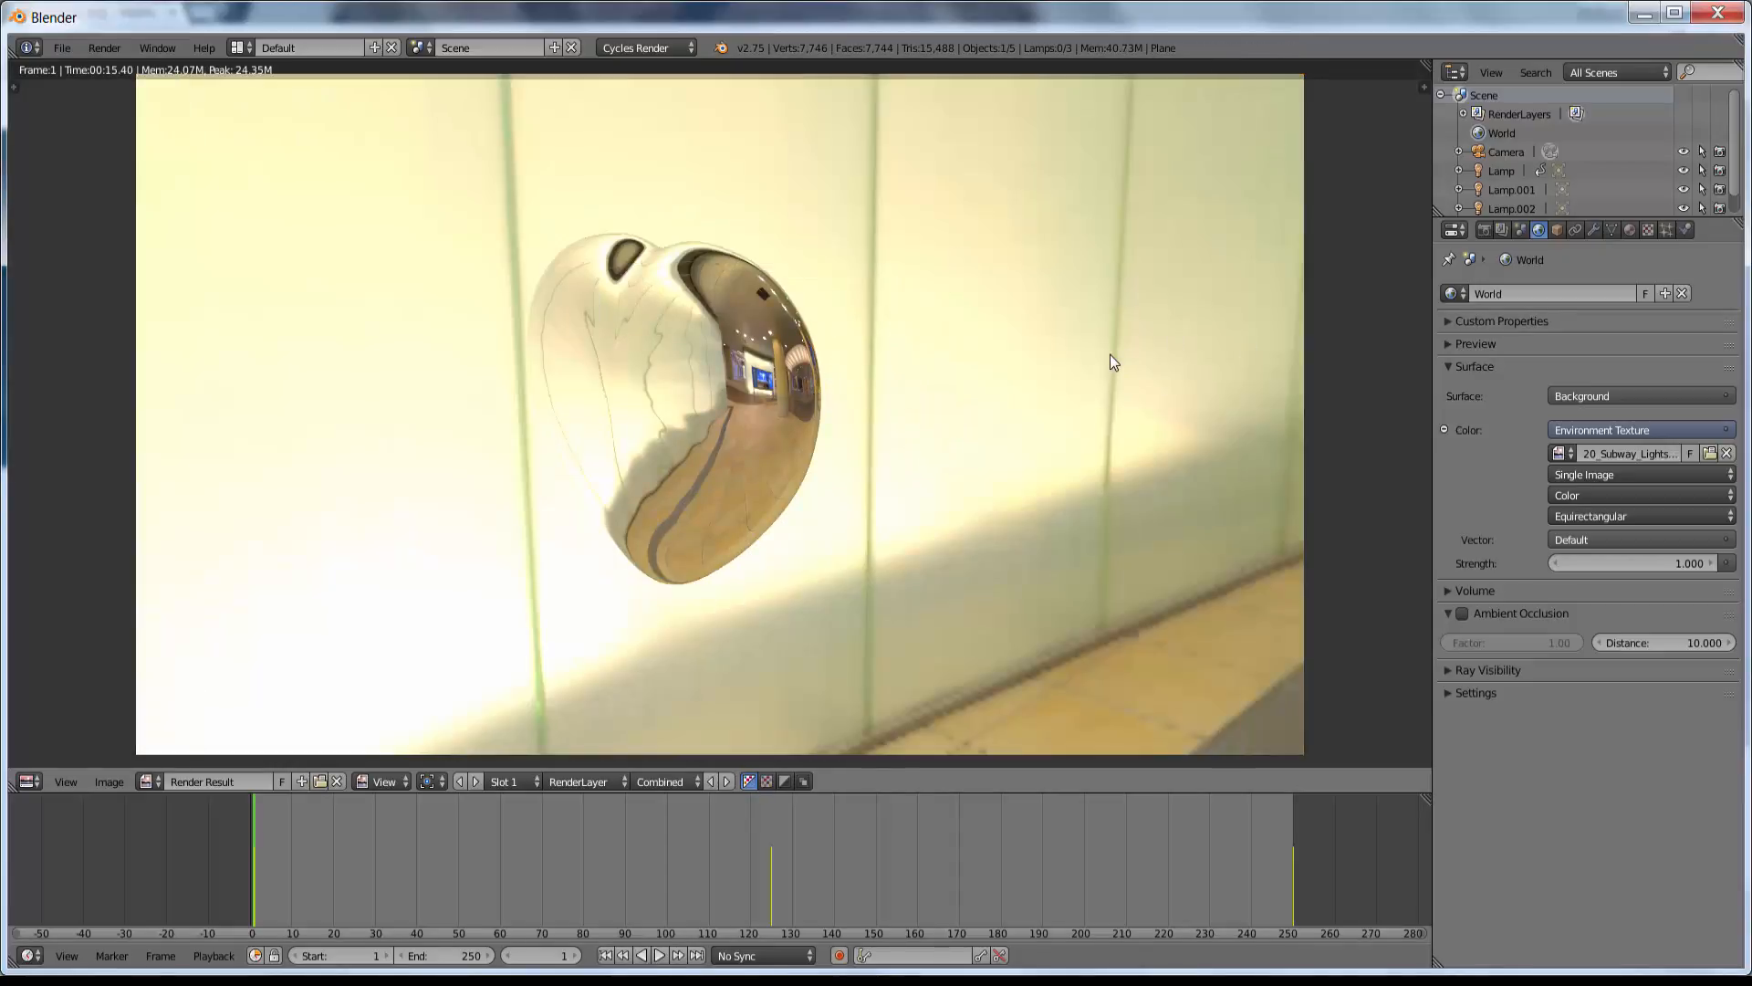
key(Escape)
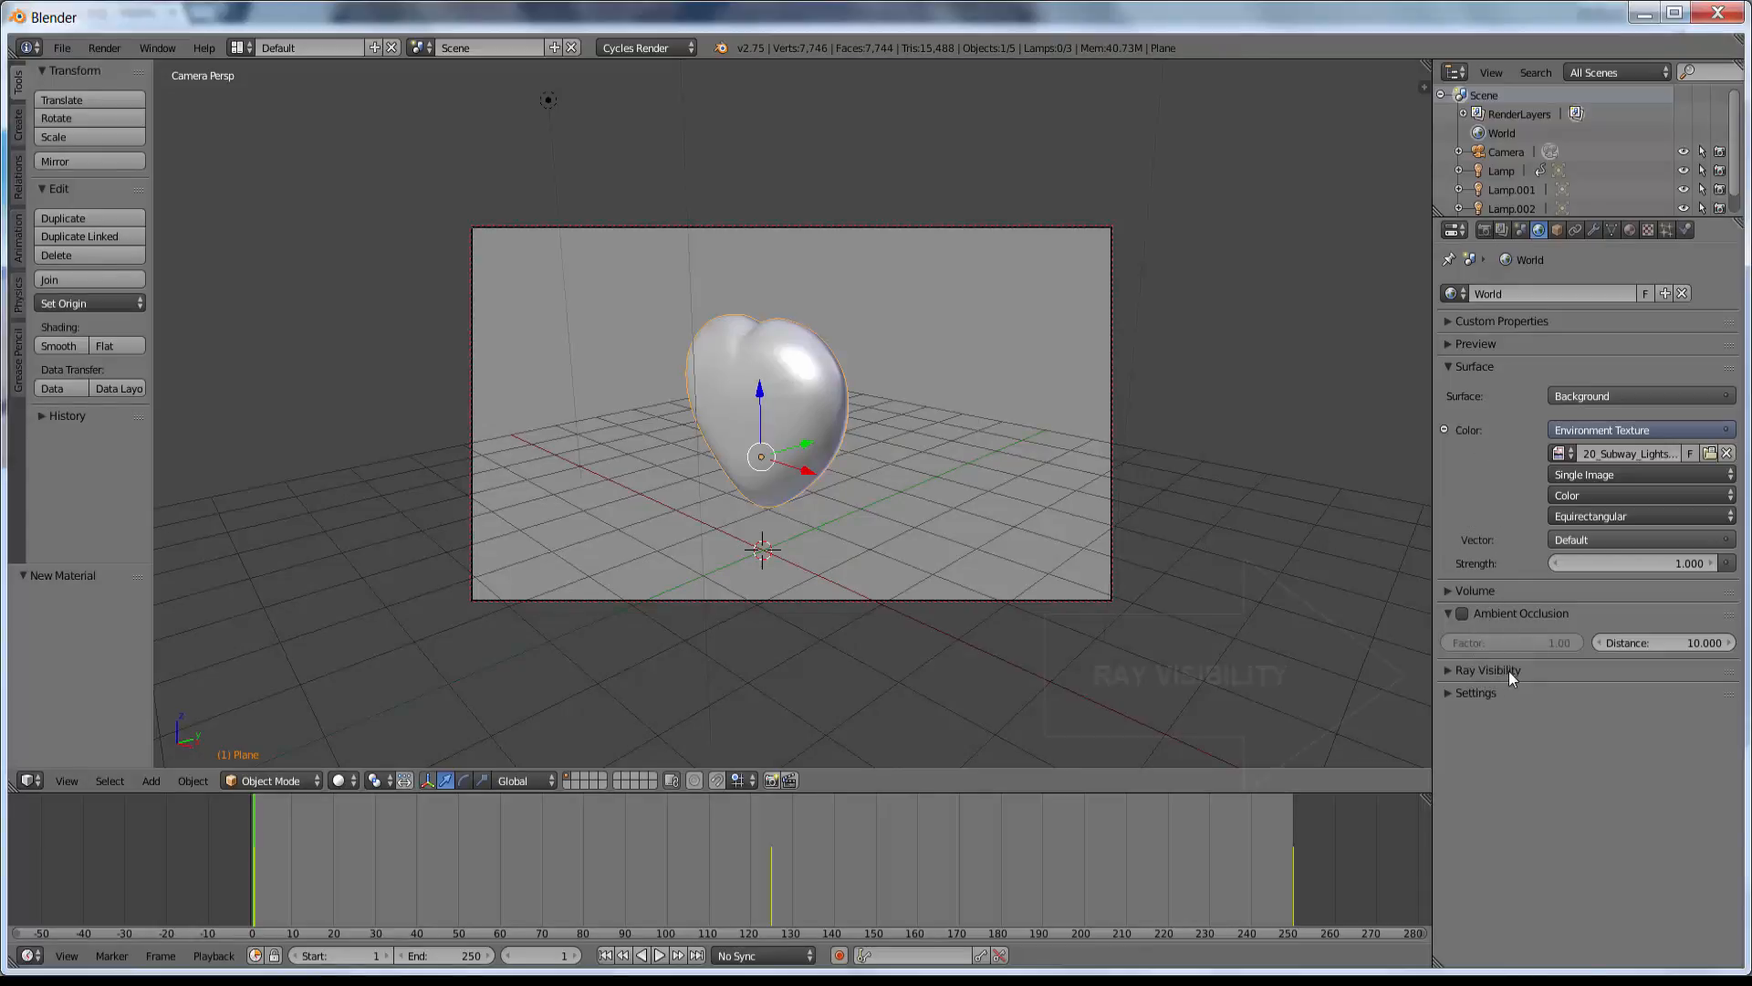
Turn off the World's camera ray visibility and make a test render of the heart.
click(1448, 670)
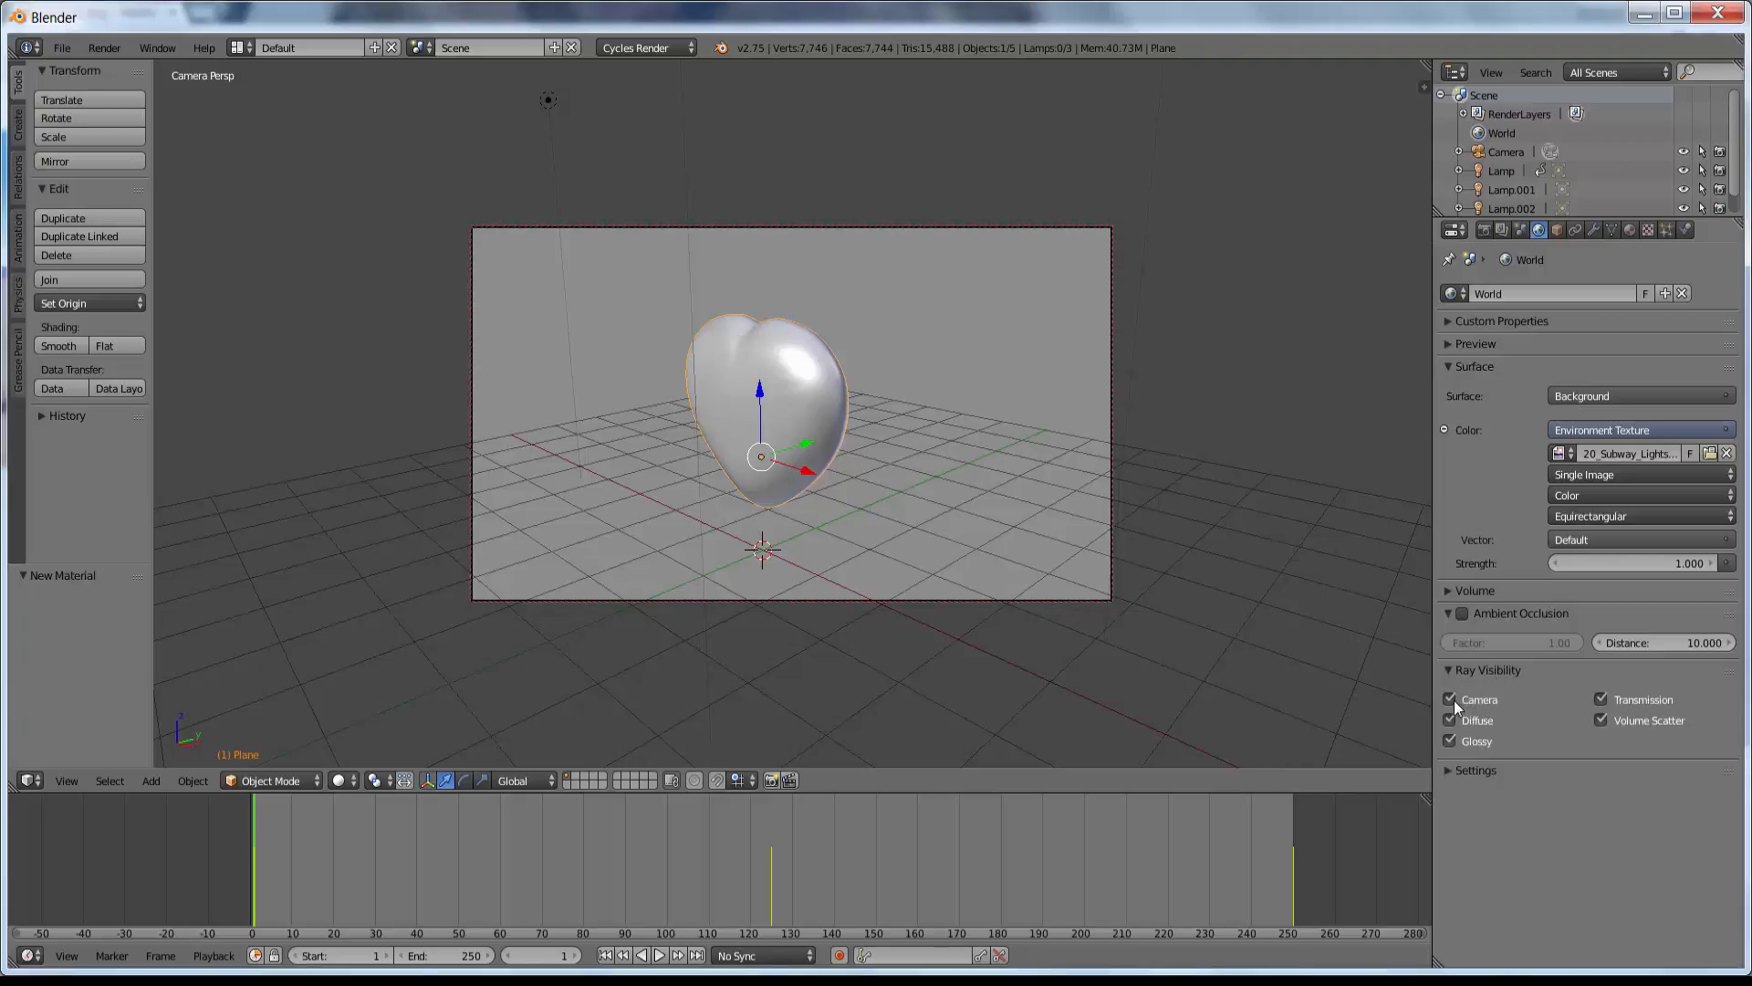
click(1451, 699)
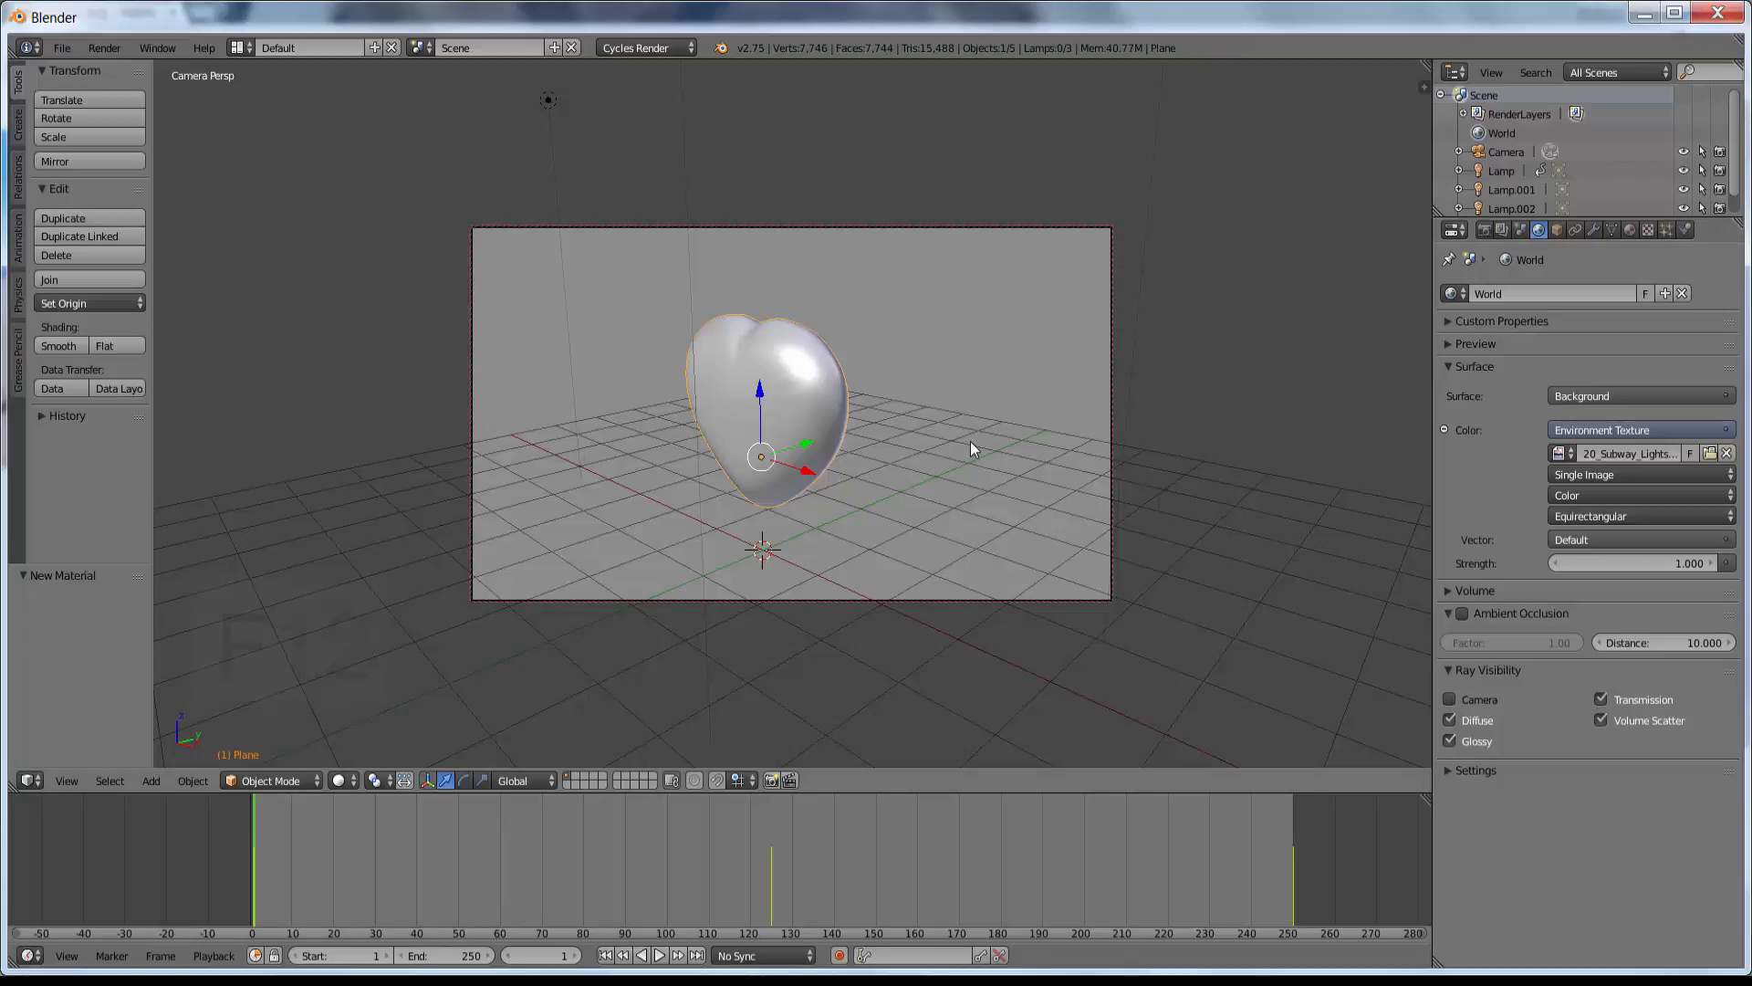
key(F12)
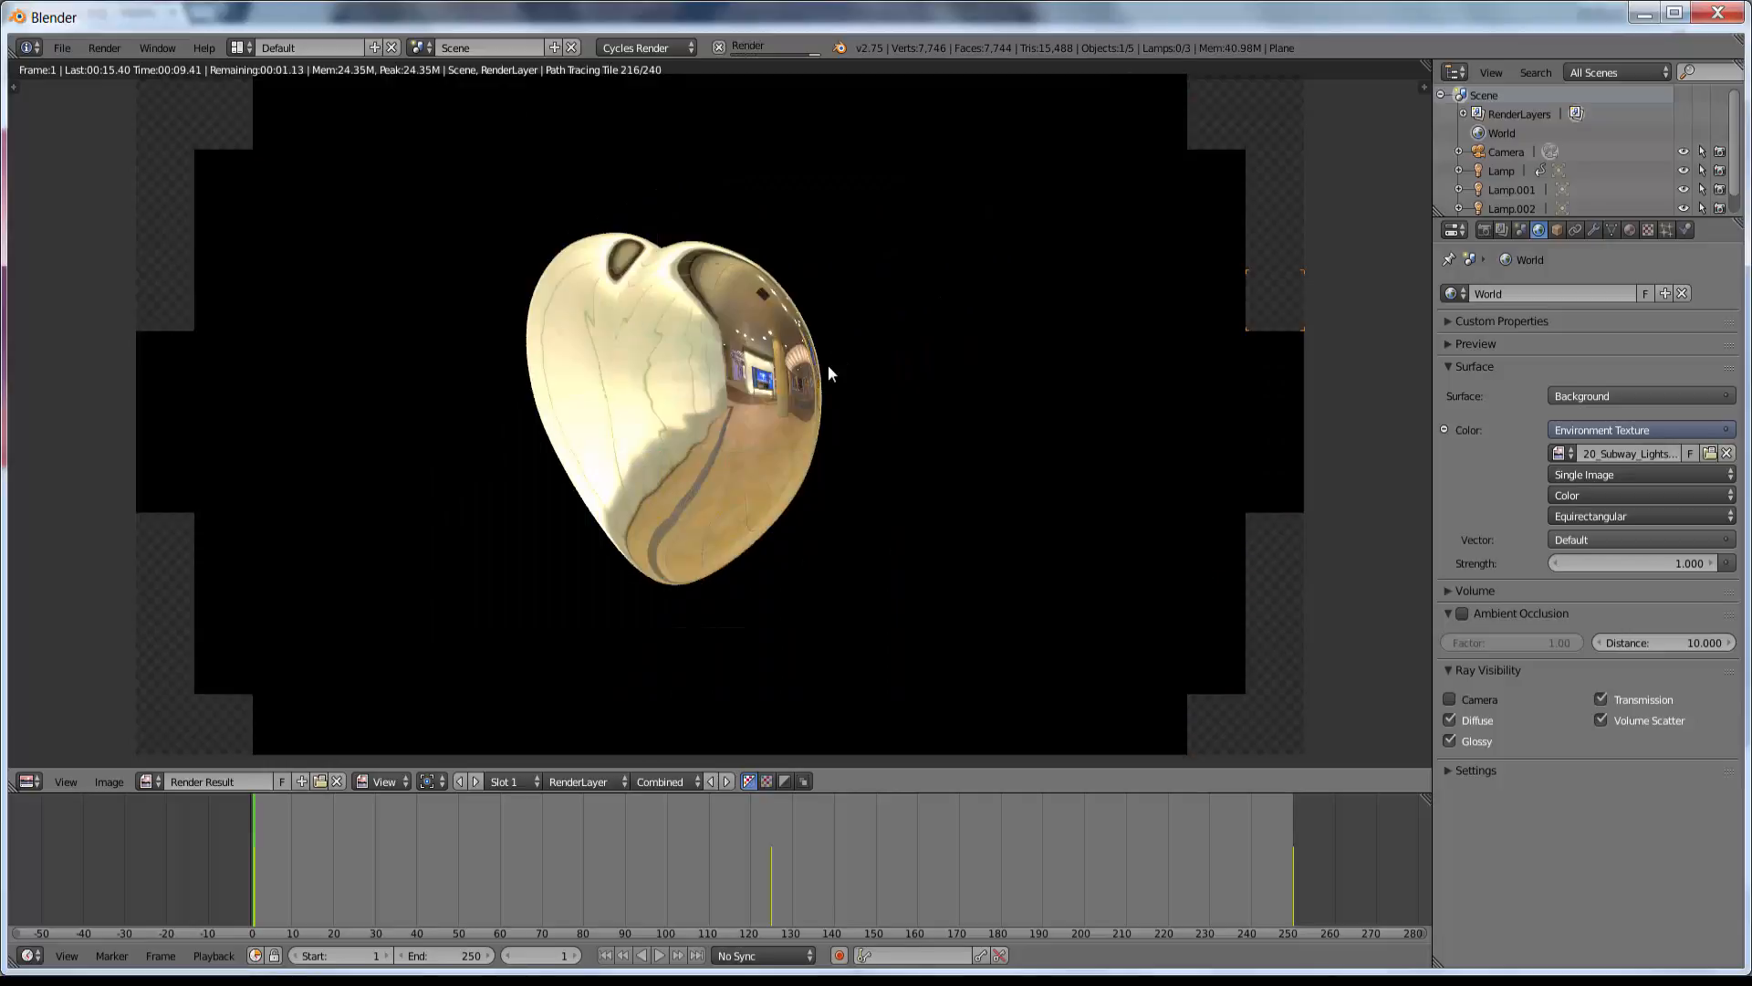
key(Escape)
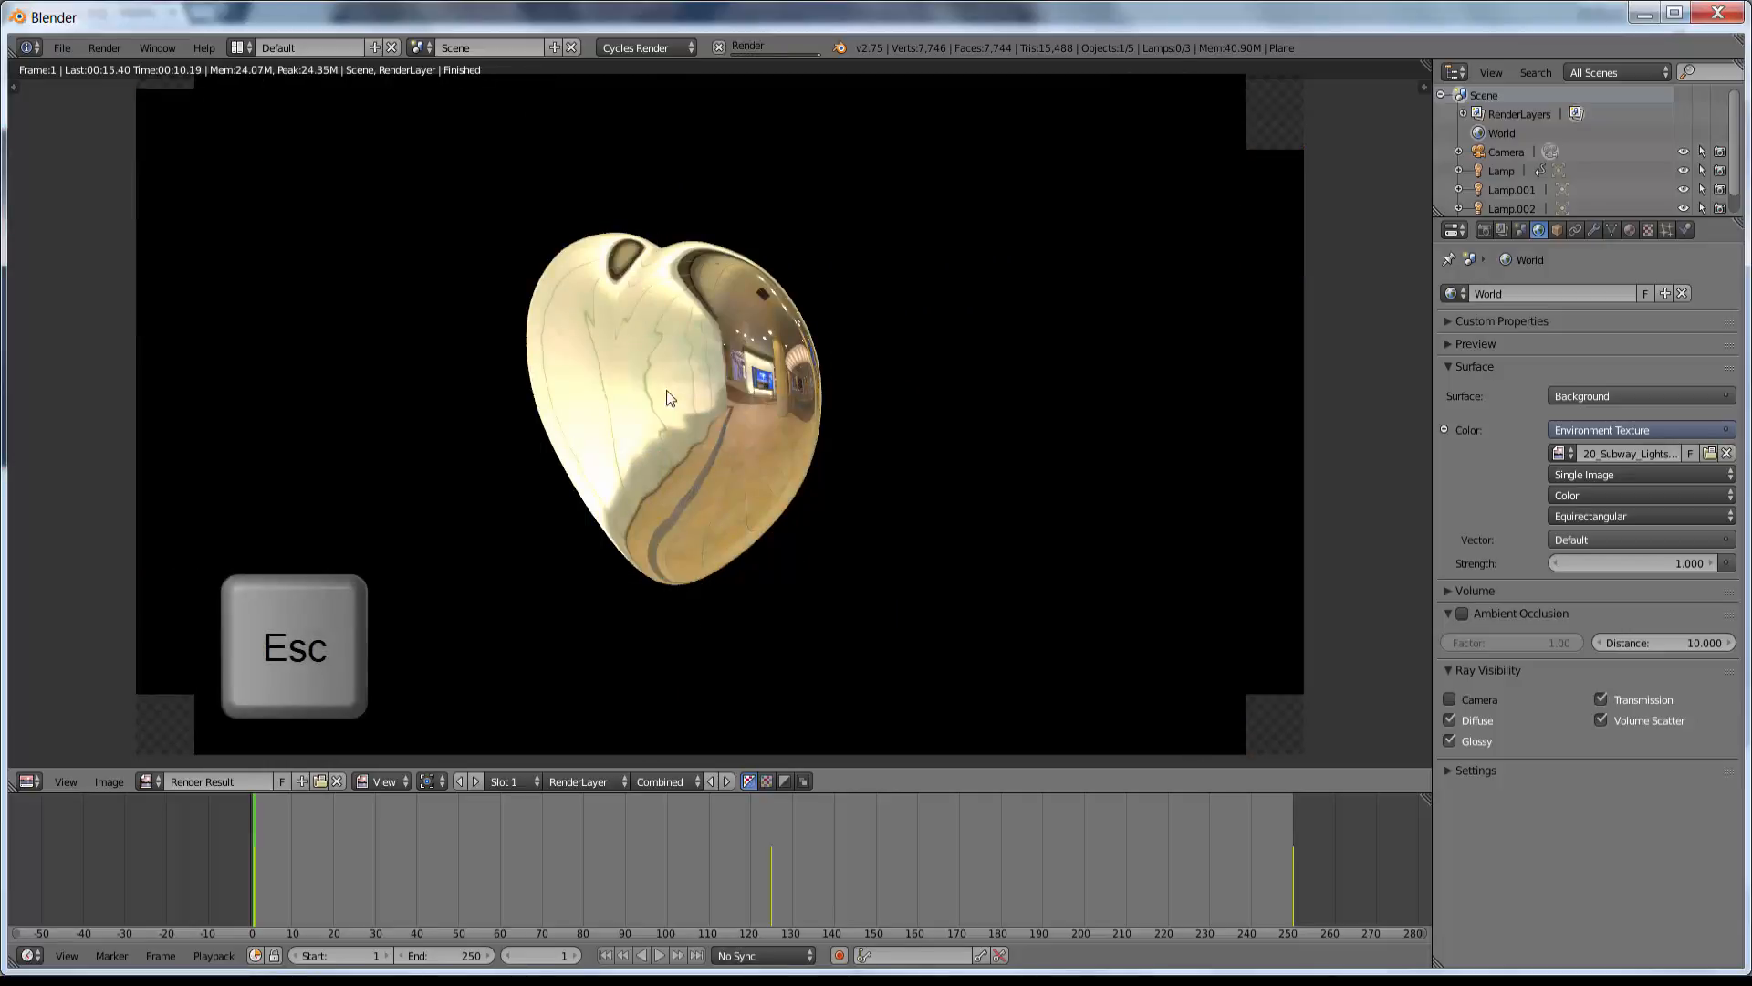
key(Escape)
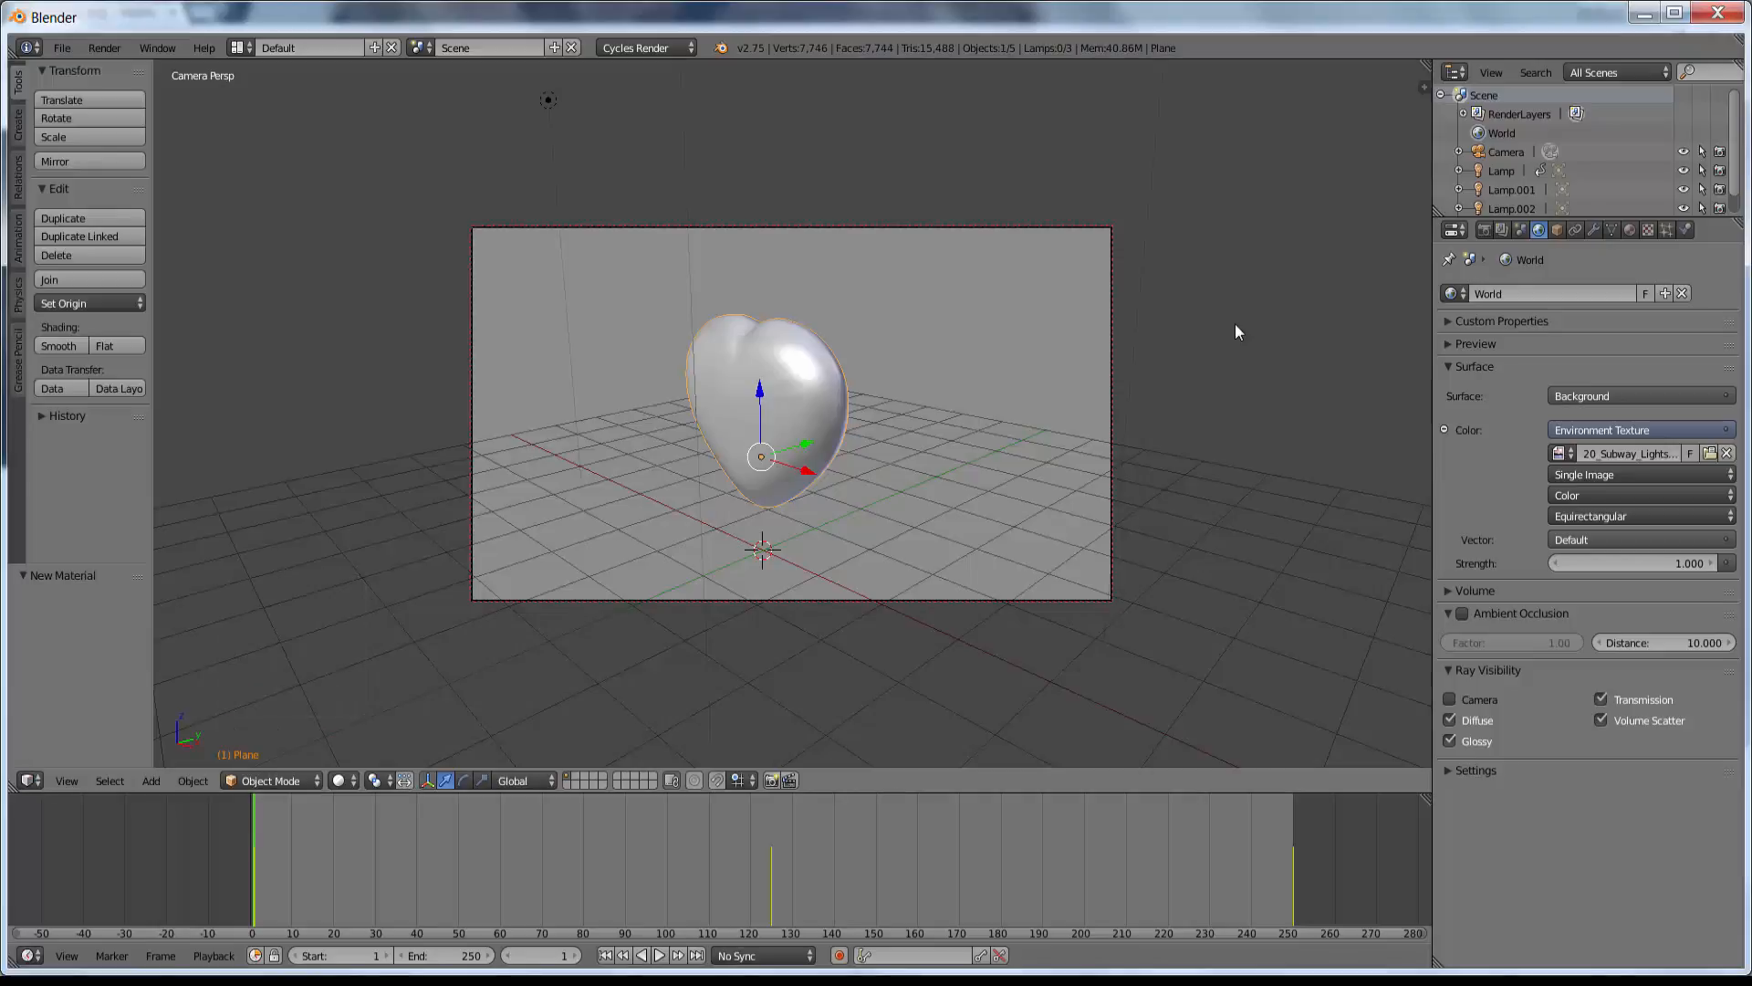
Apply the HDTV 720p preset to the render dimensions.
click(1484, 230)
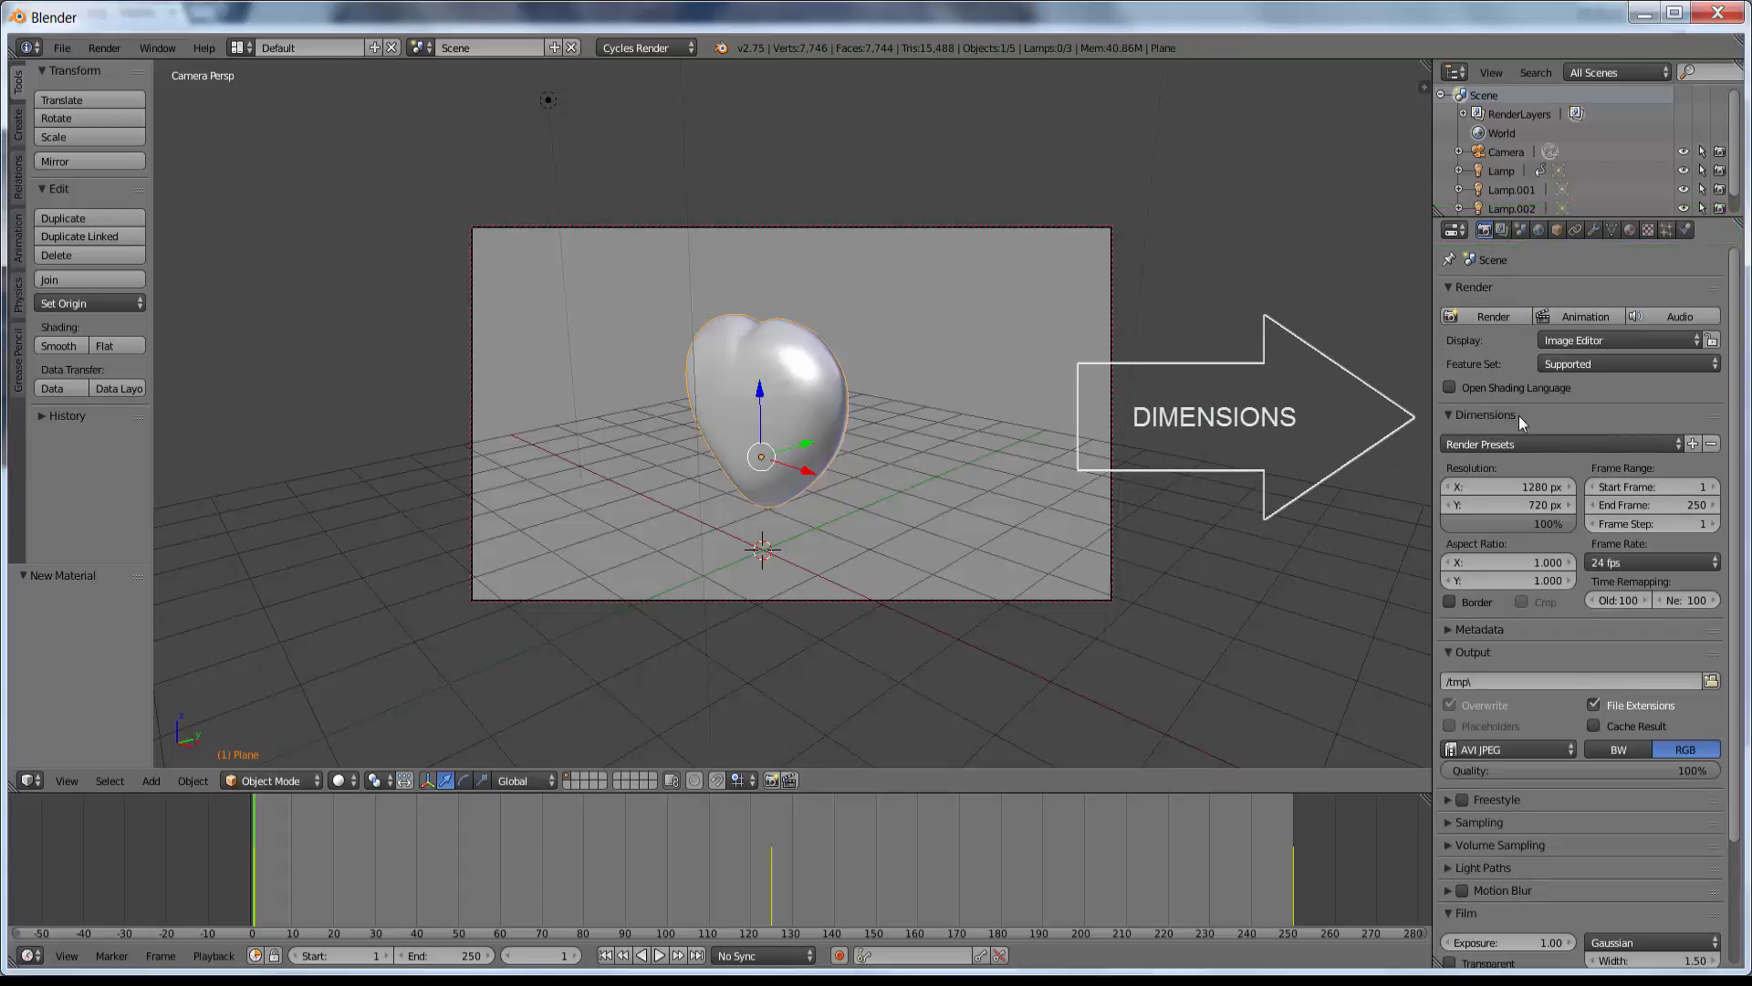
click(1679, 442)
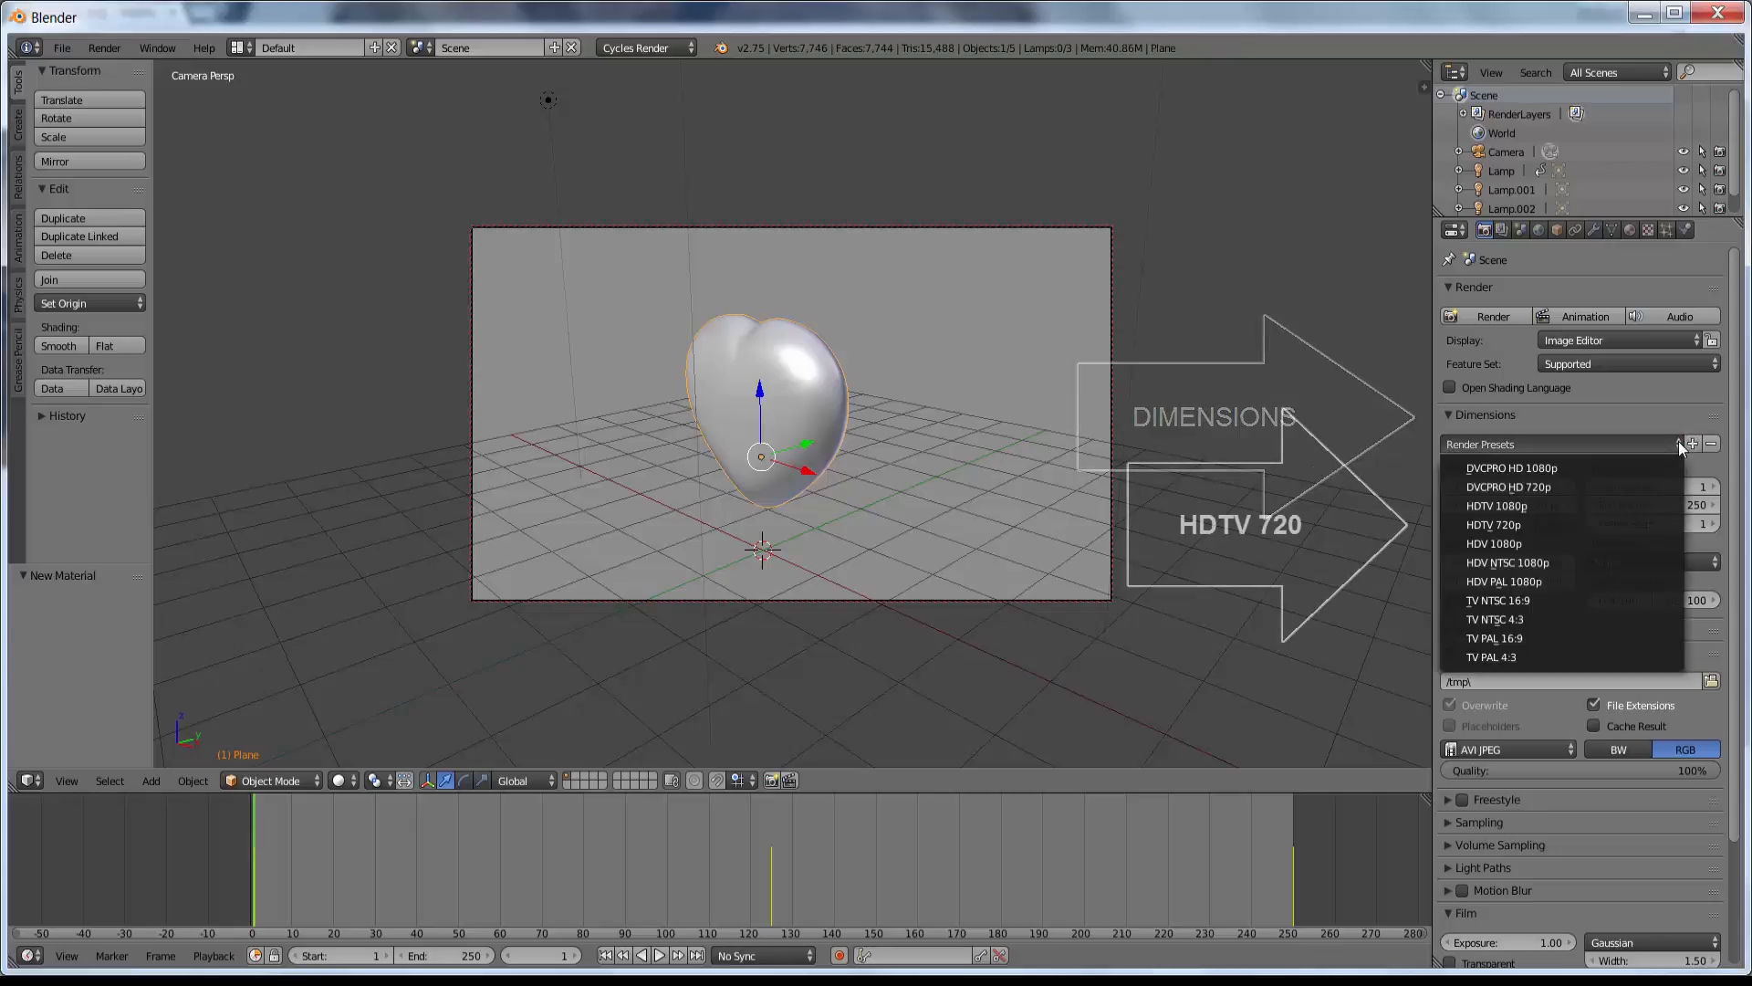
click(1512, 526)
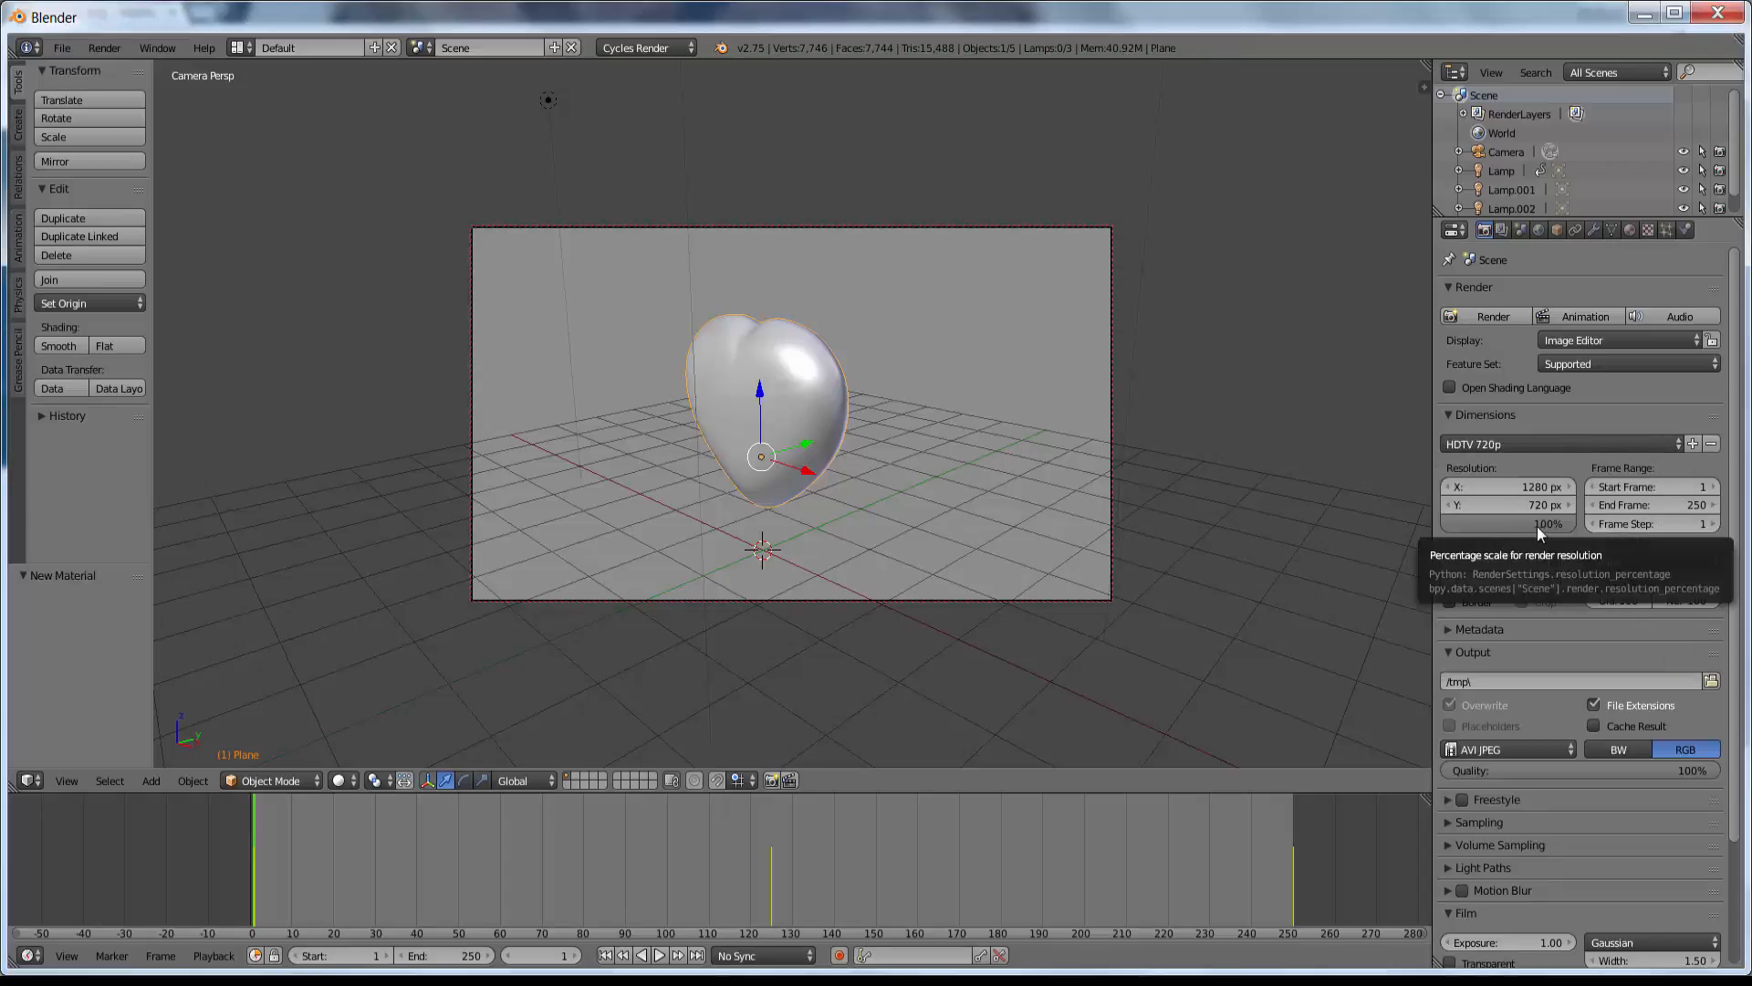
Set the render output path to /tmp\coracao dourado and choose AVI JPEG as the file format.
scroll(1532, 655, down, 4)
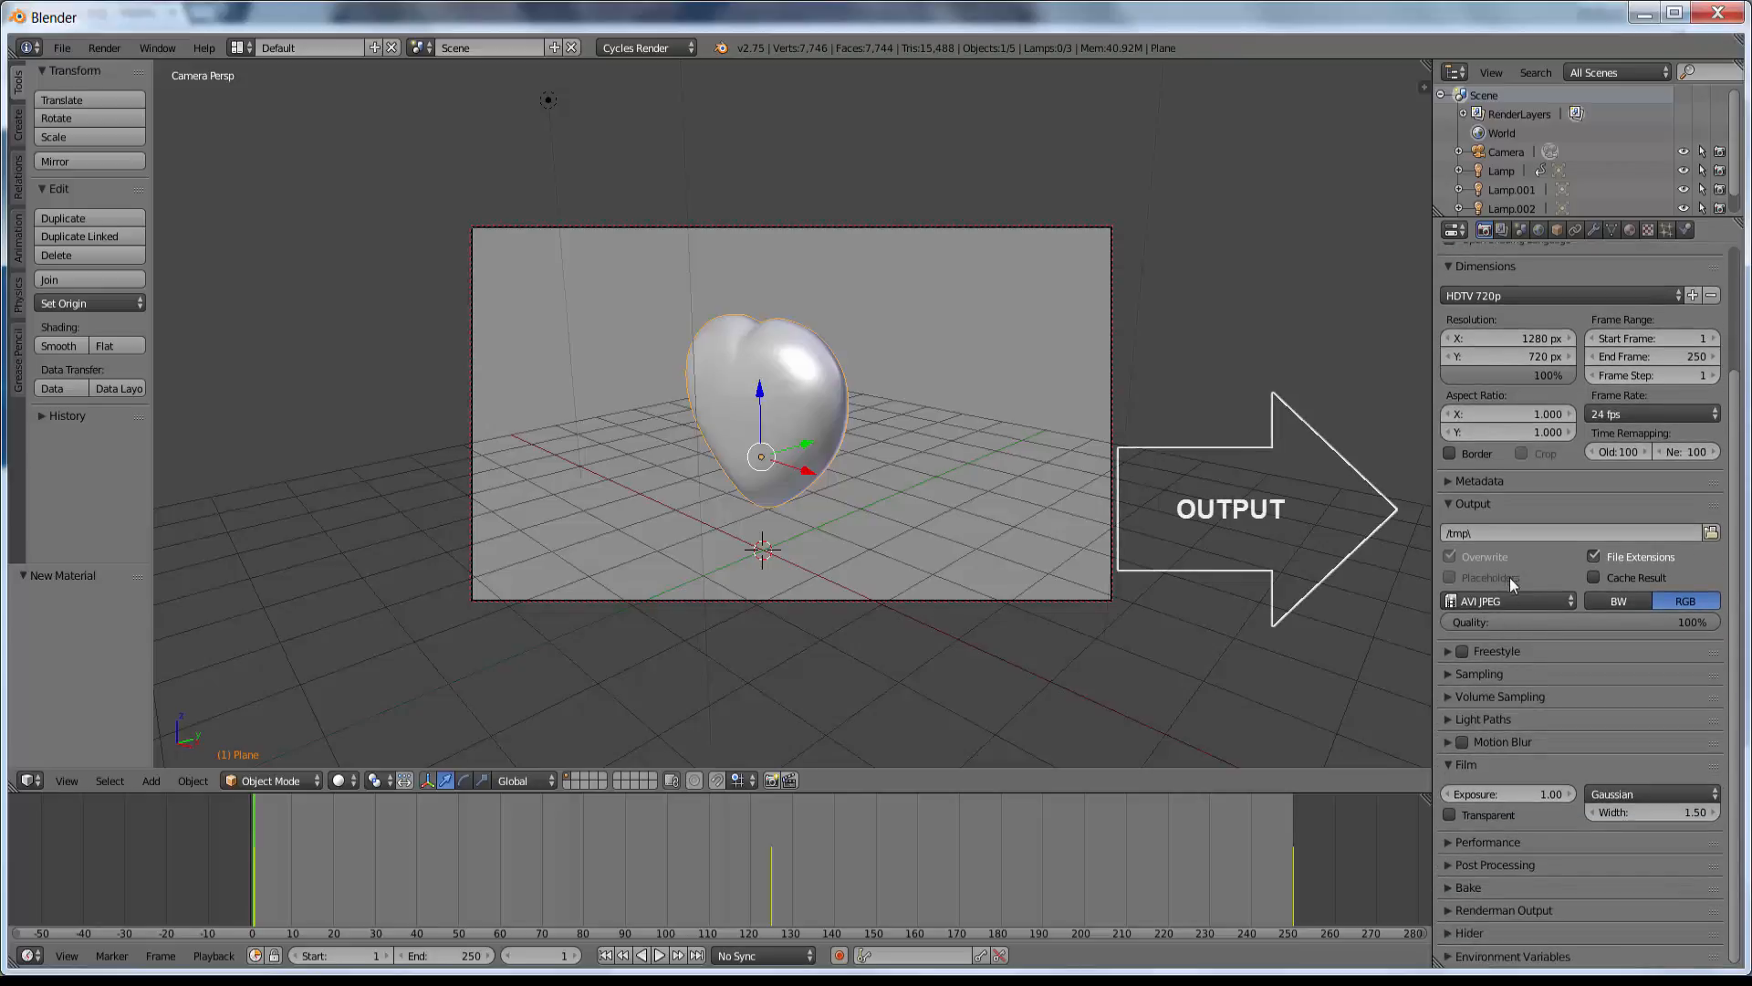
click(1488, 530)
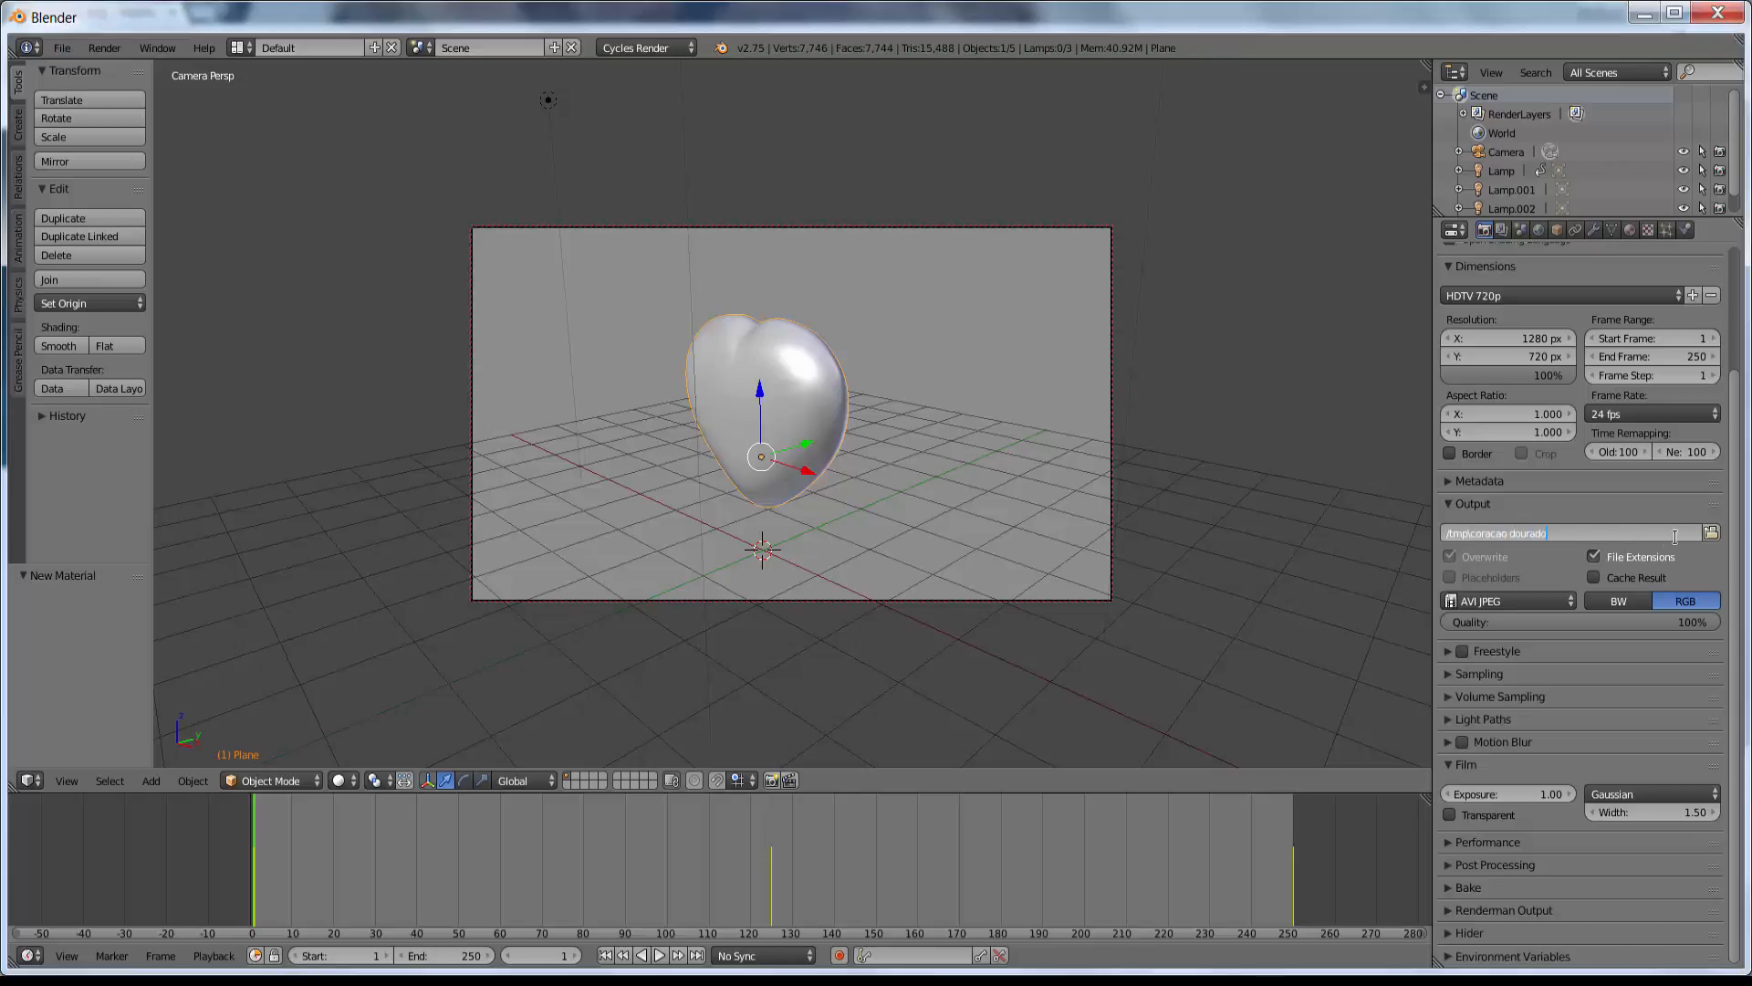
click(1712, 529)
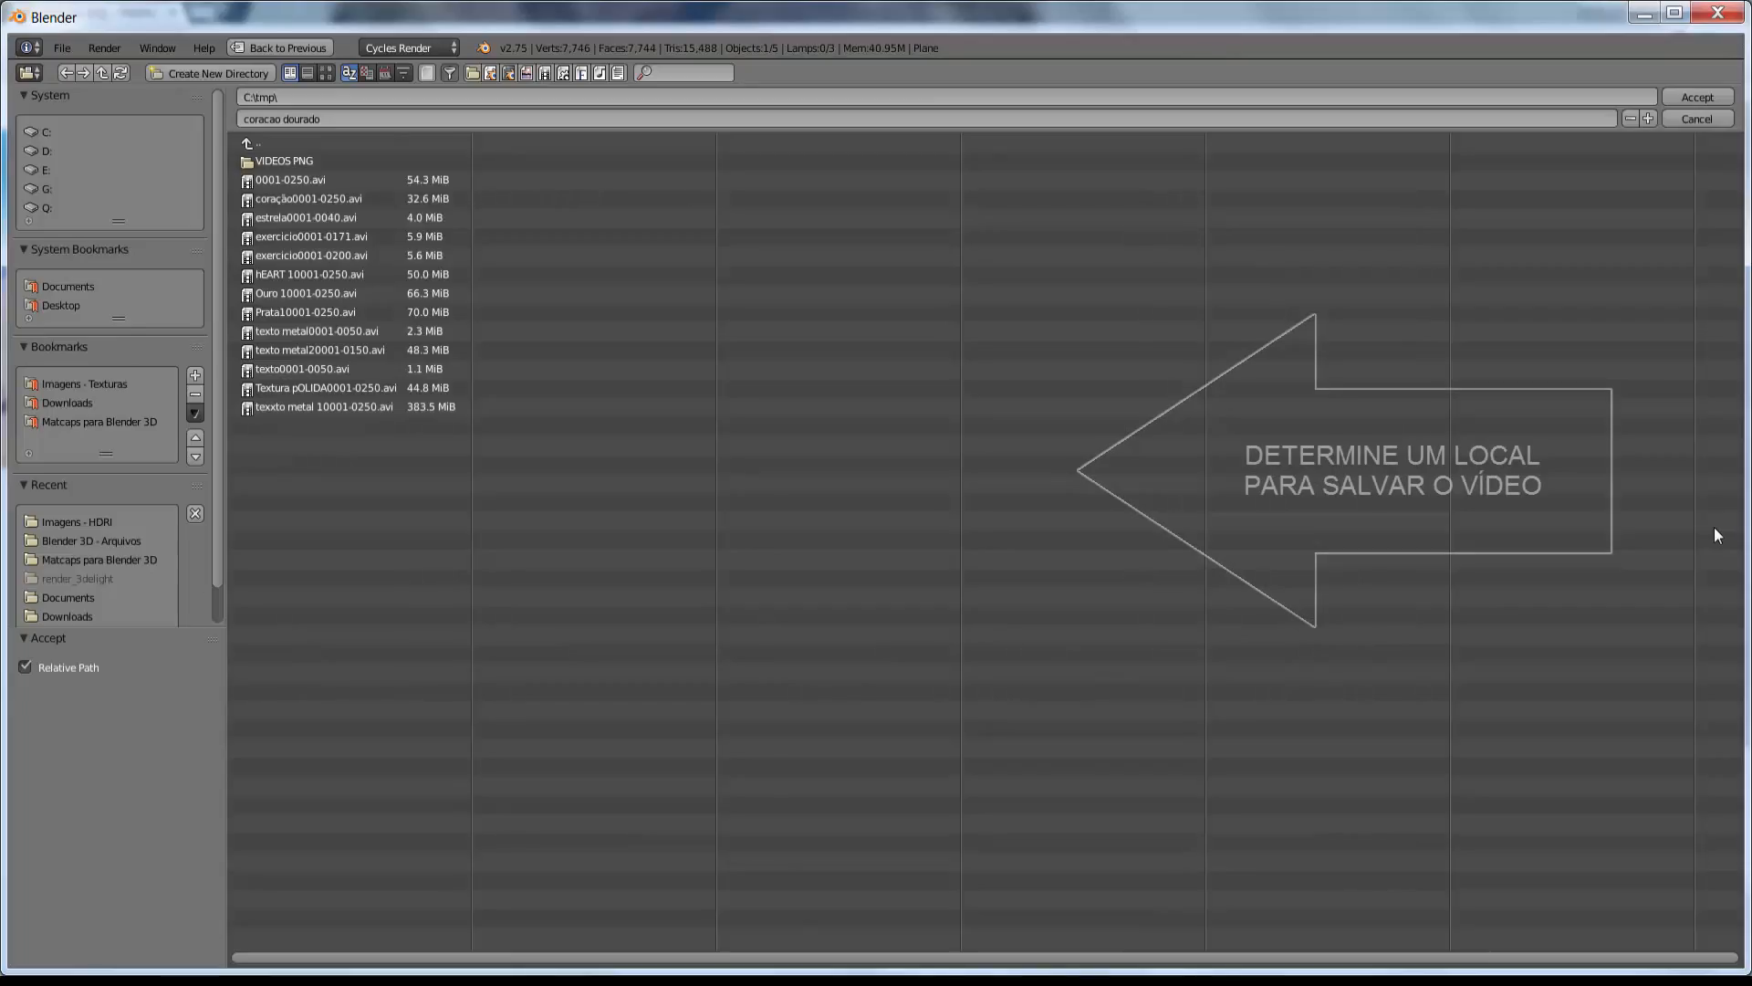
click(1716, 118)
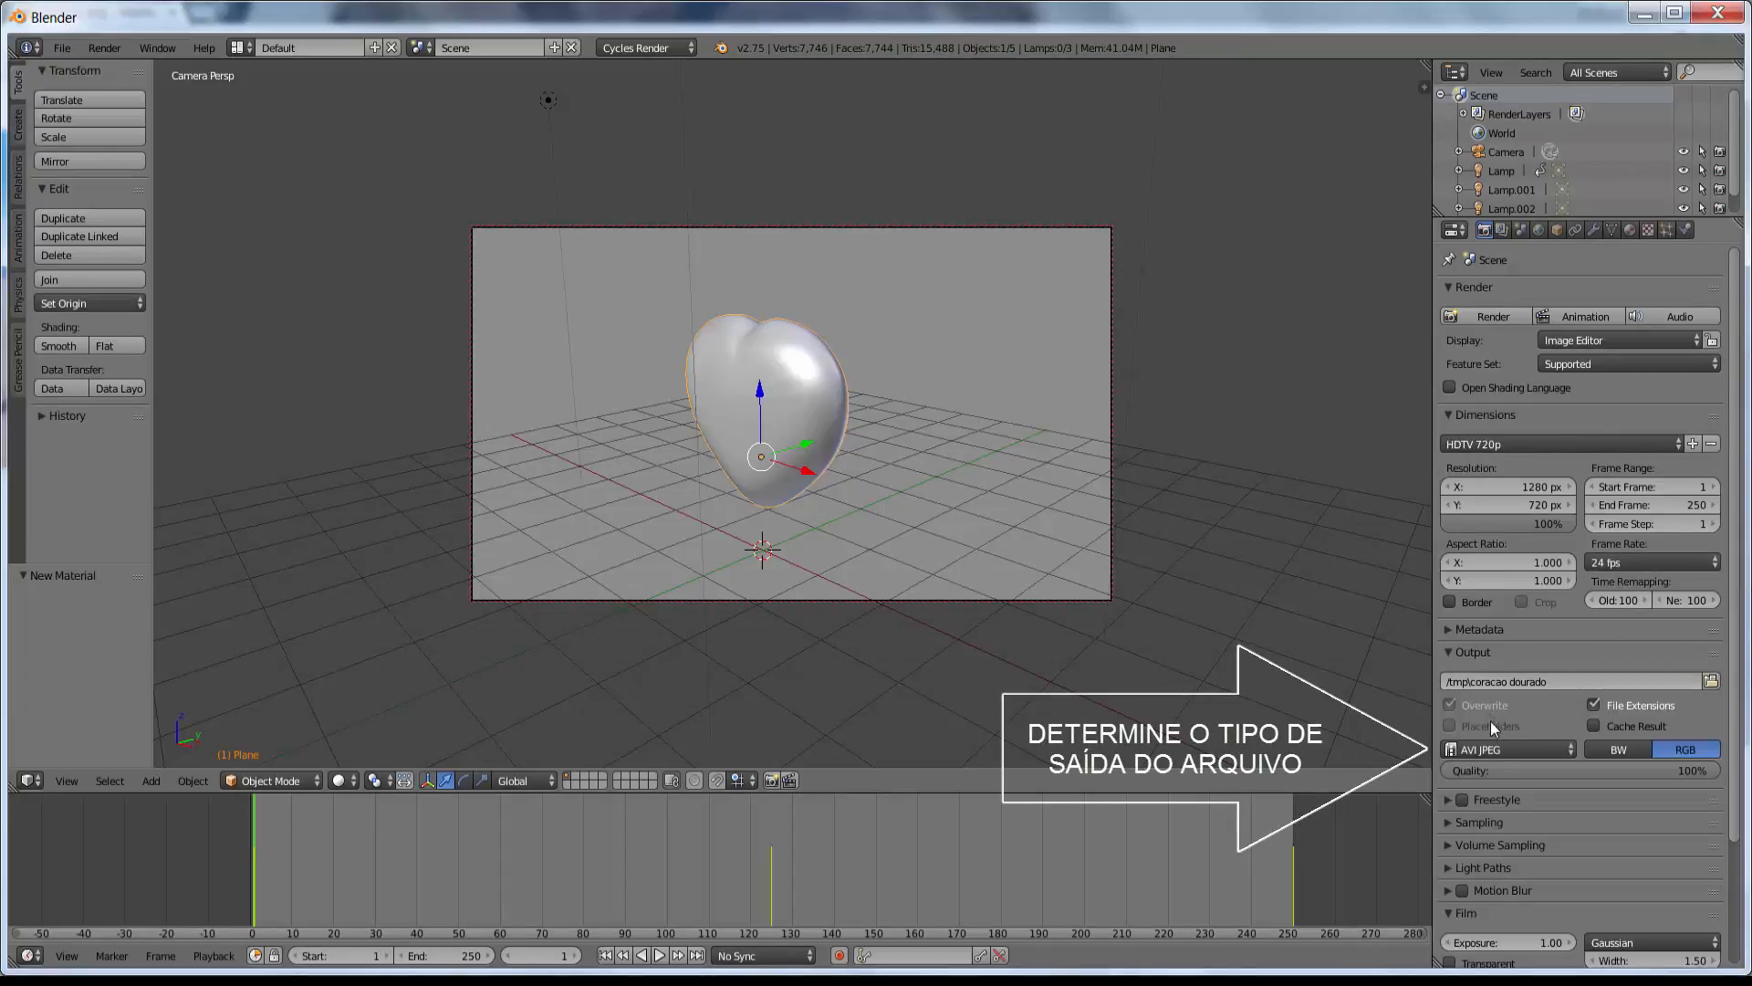
click(1572, 750)
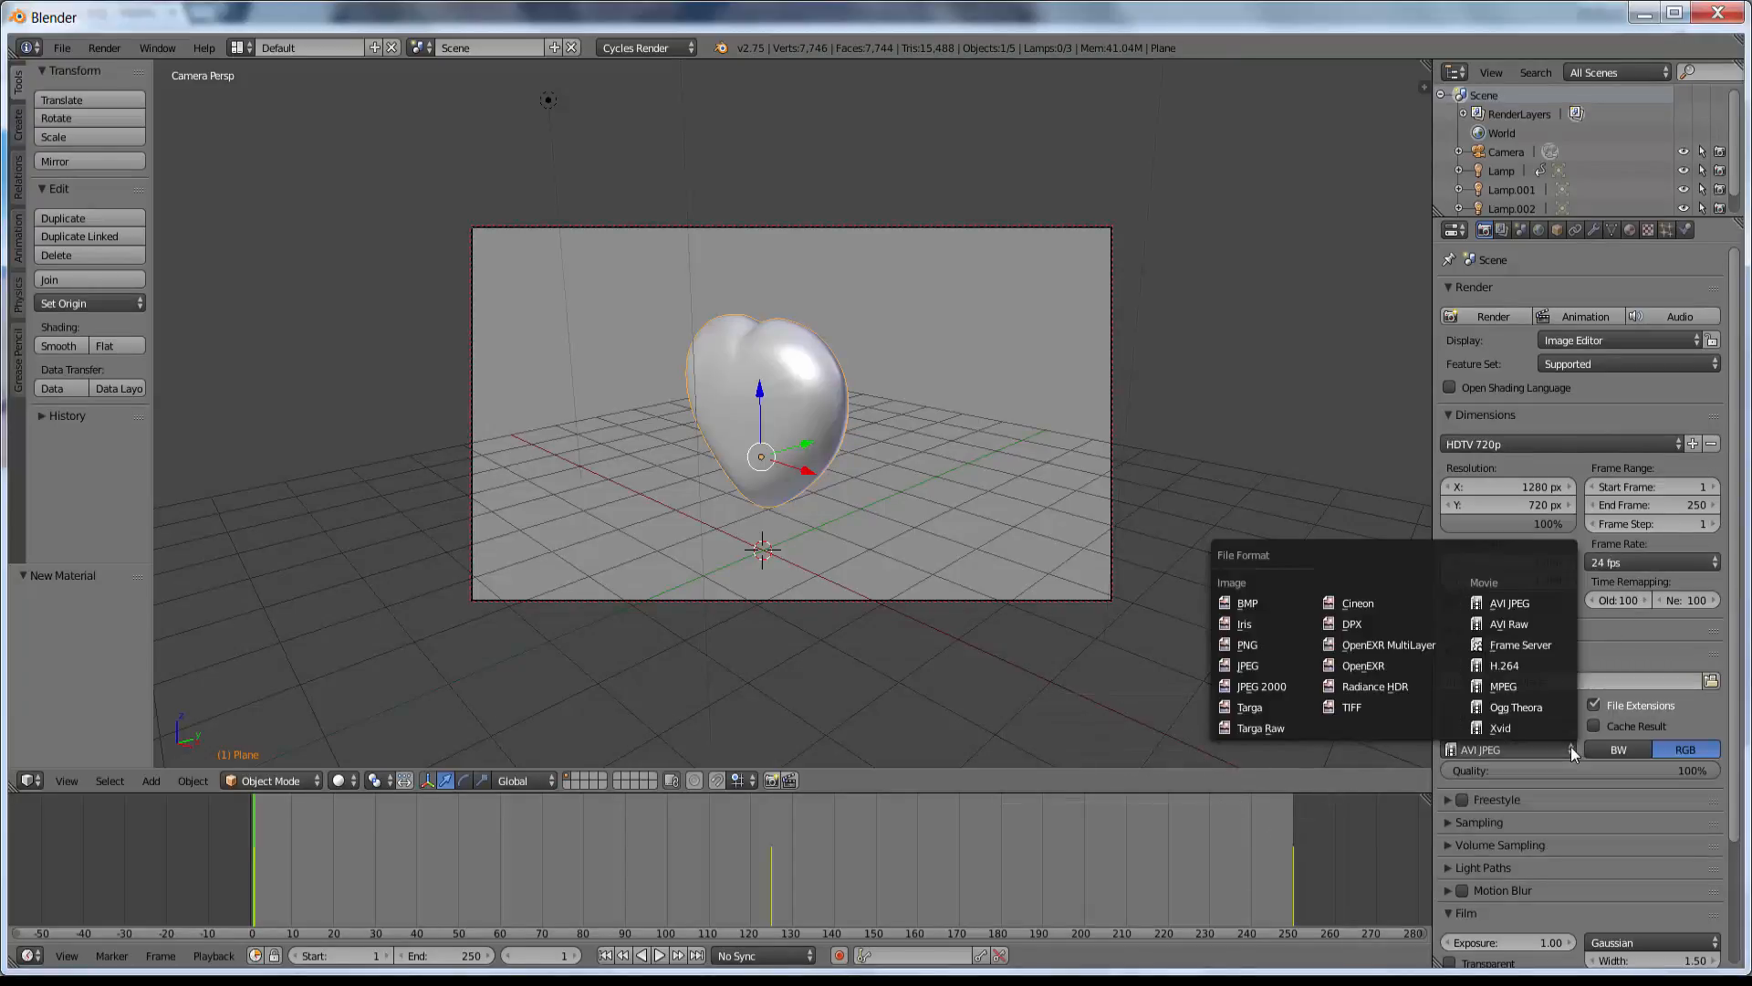
click(1512, 609)
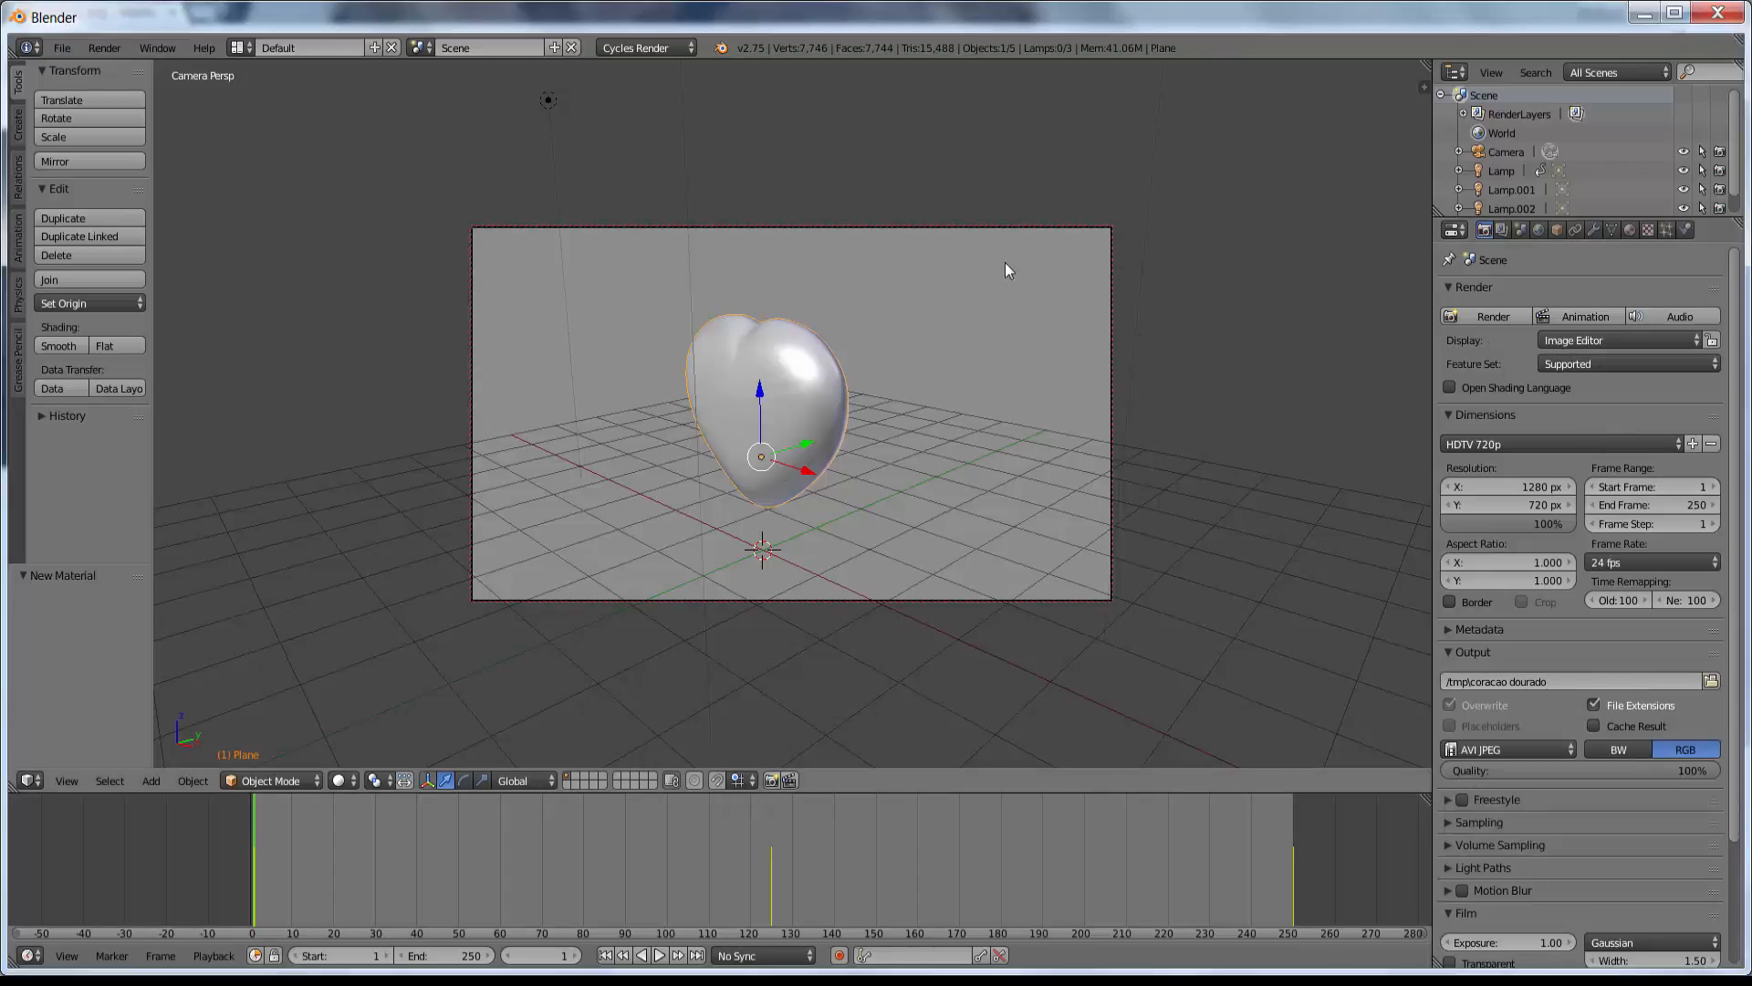
Render the full heart animation to video and play the rendered result, closing the player when done.
click(1581, 316)
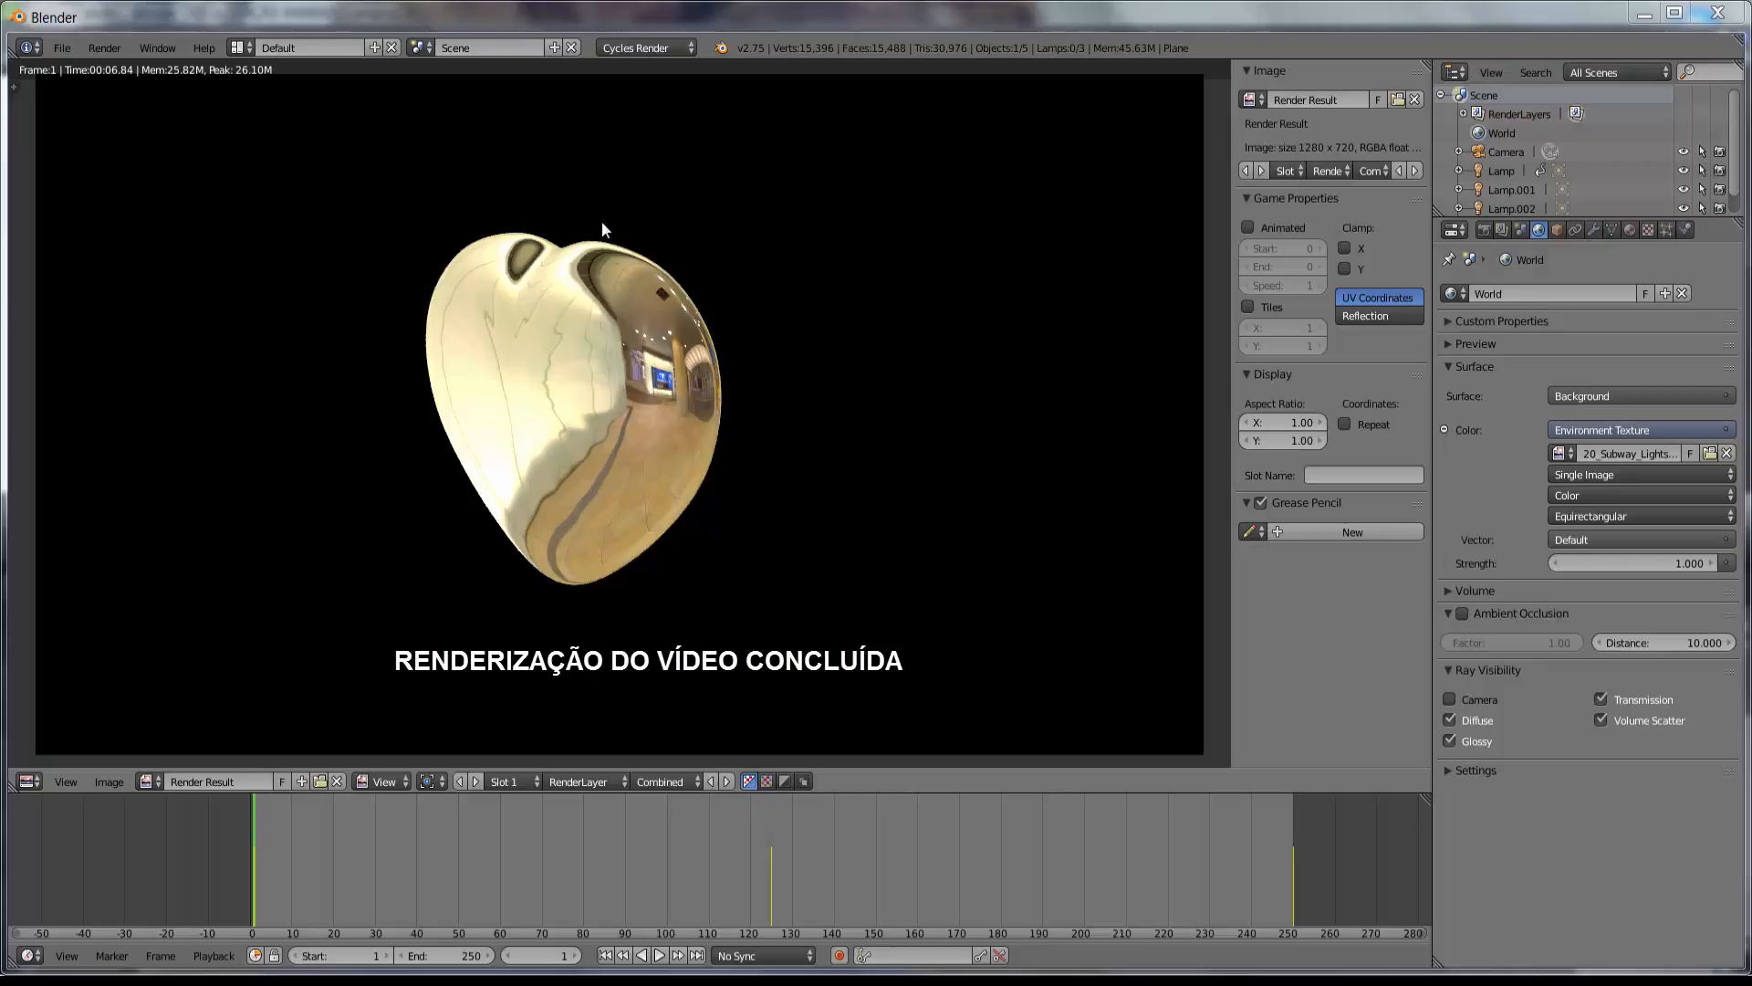
click(109, 47)
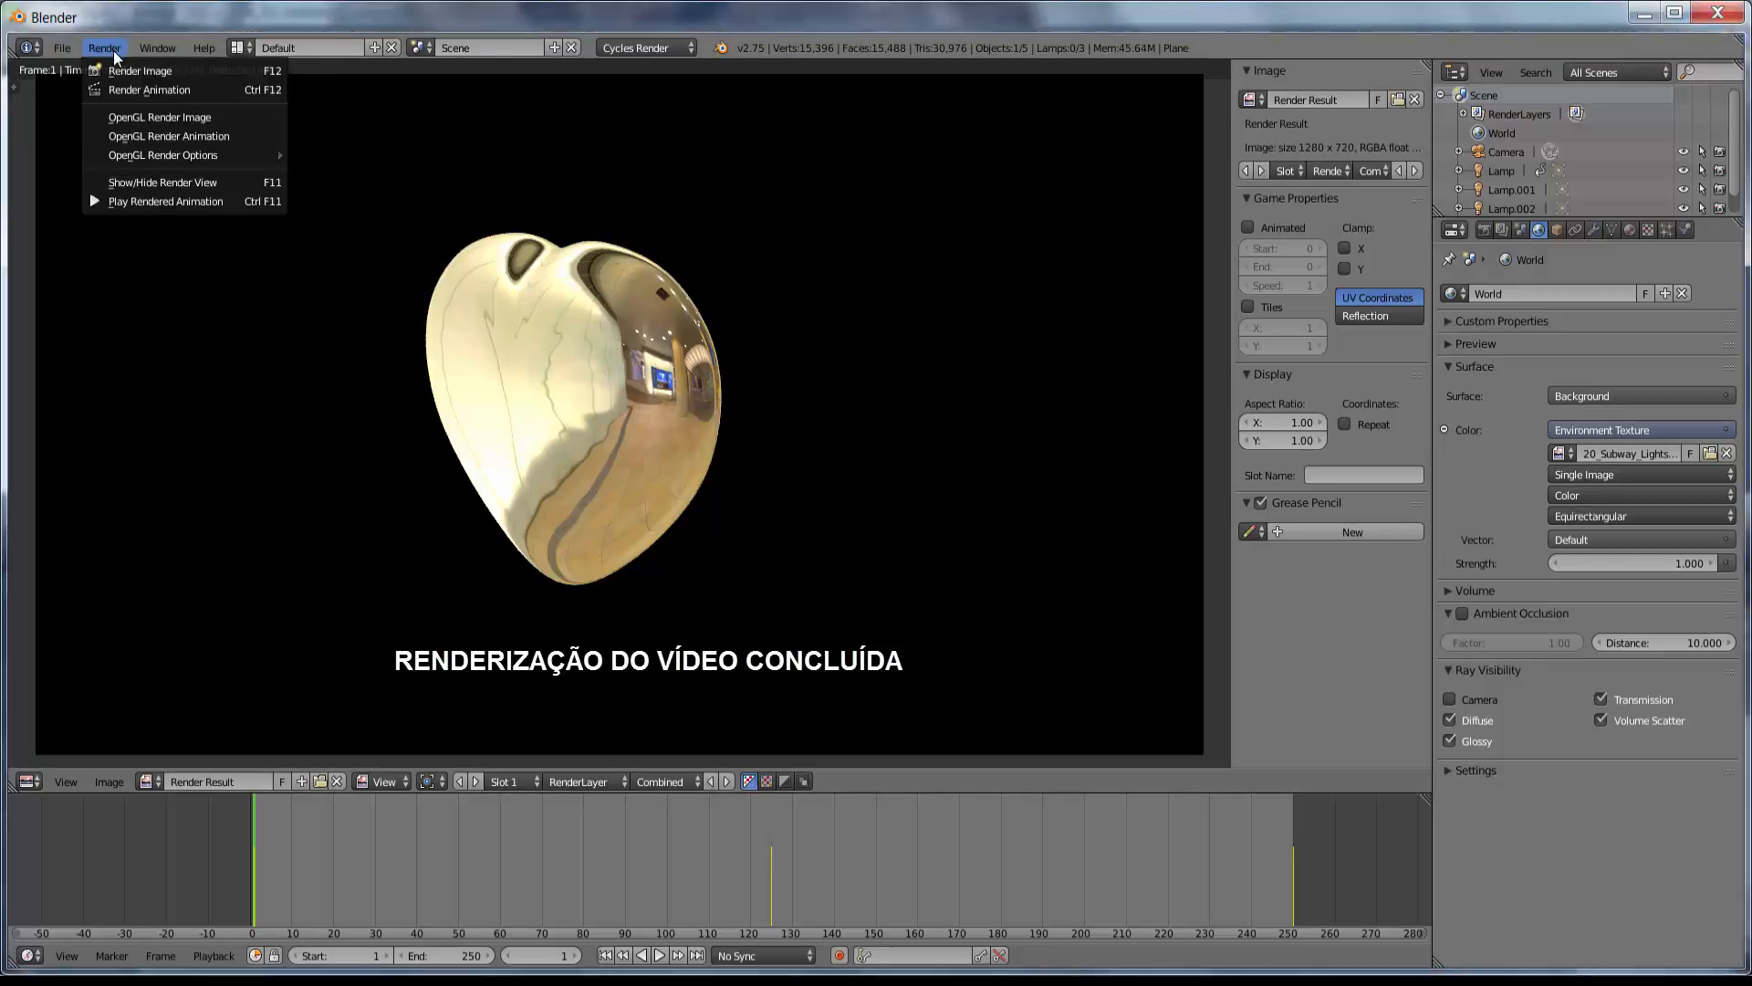
click(122, 200)
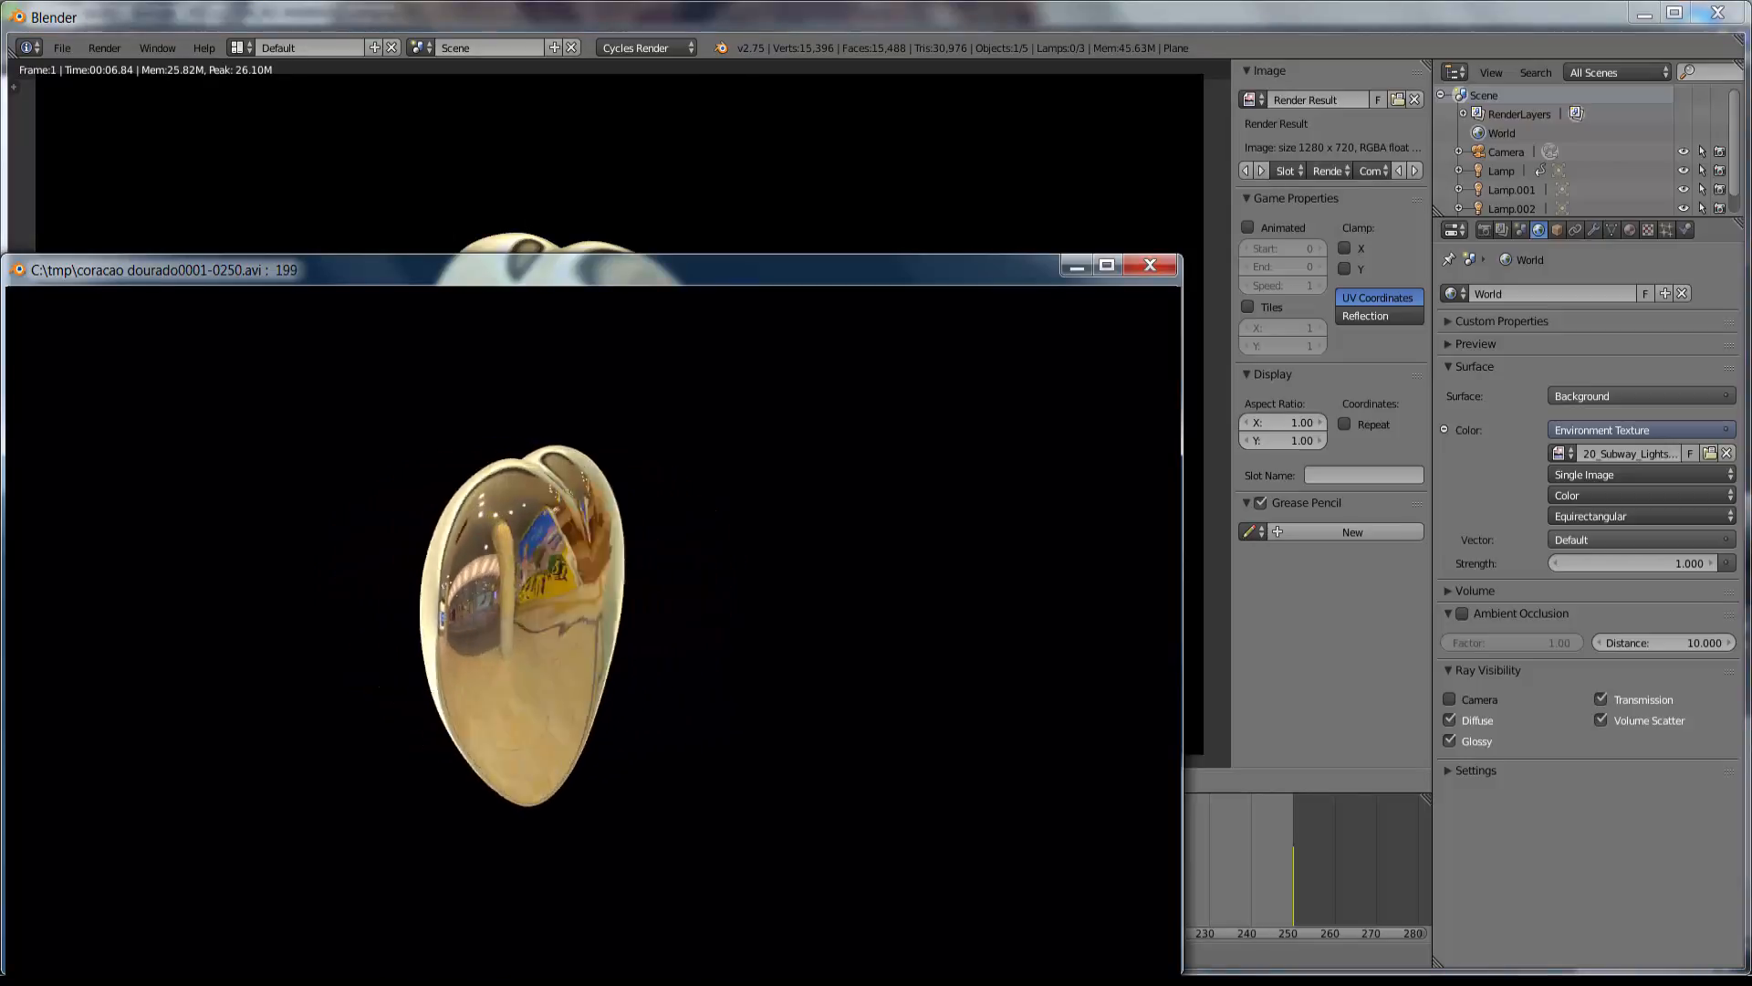
click(1150, 265)
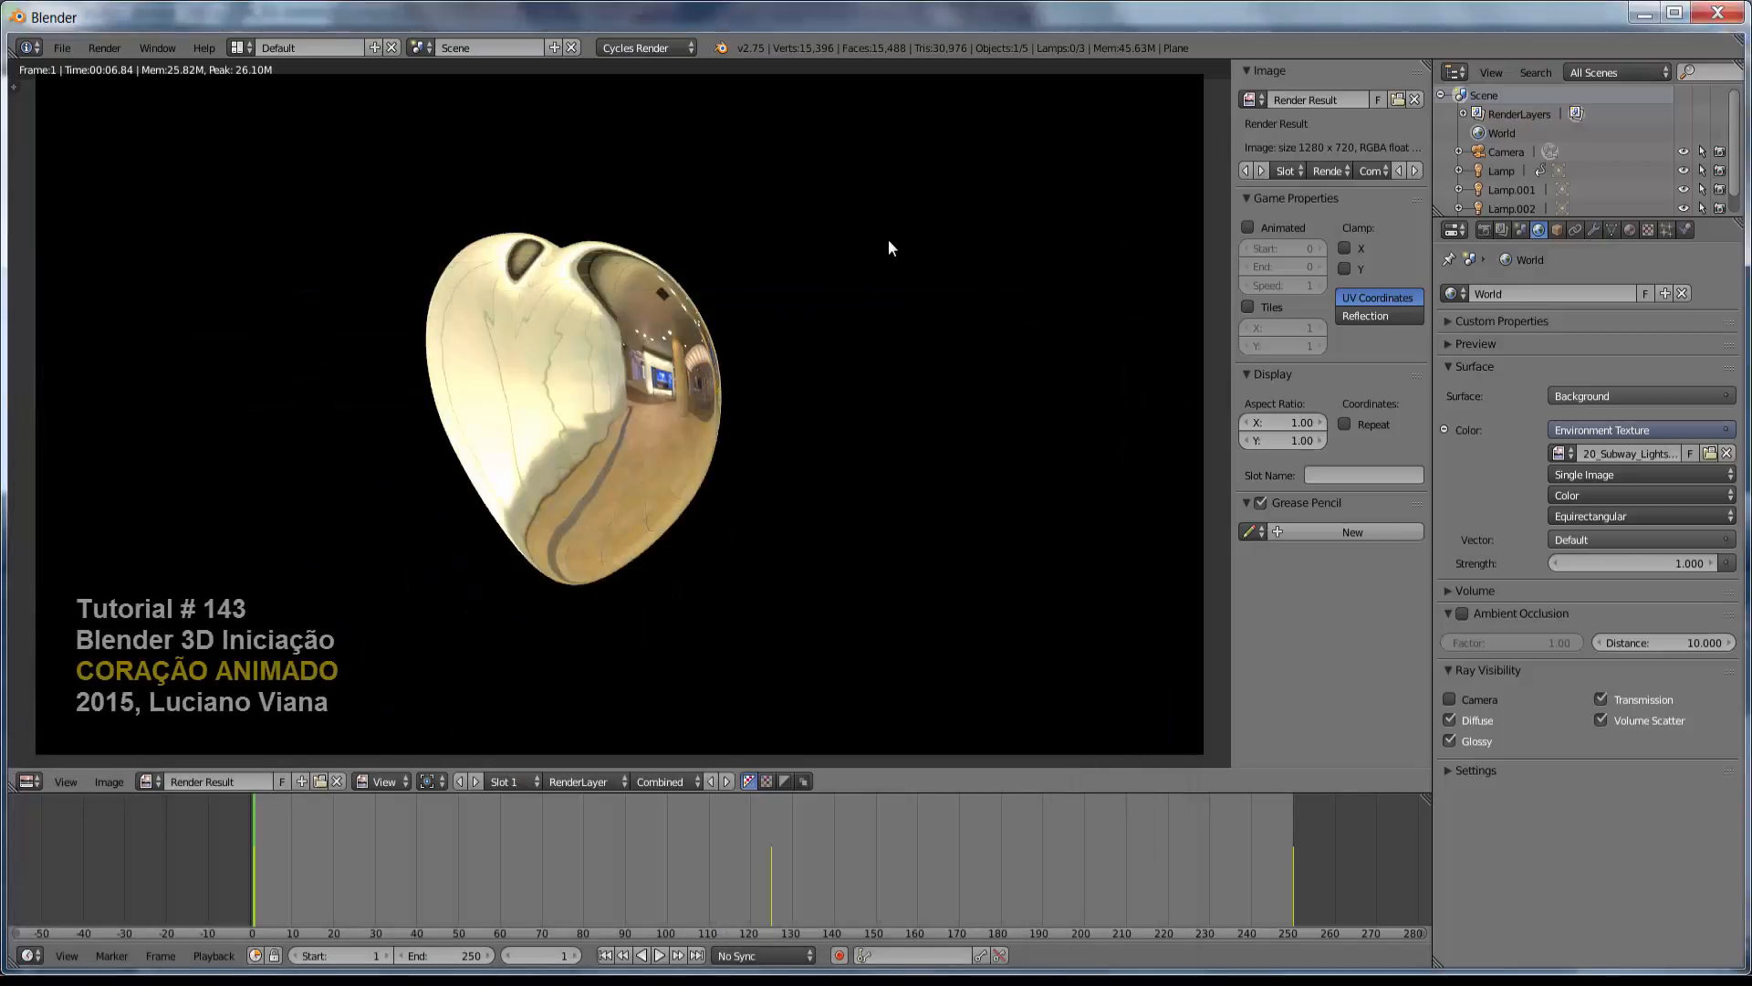